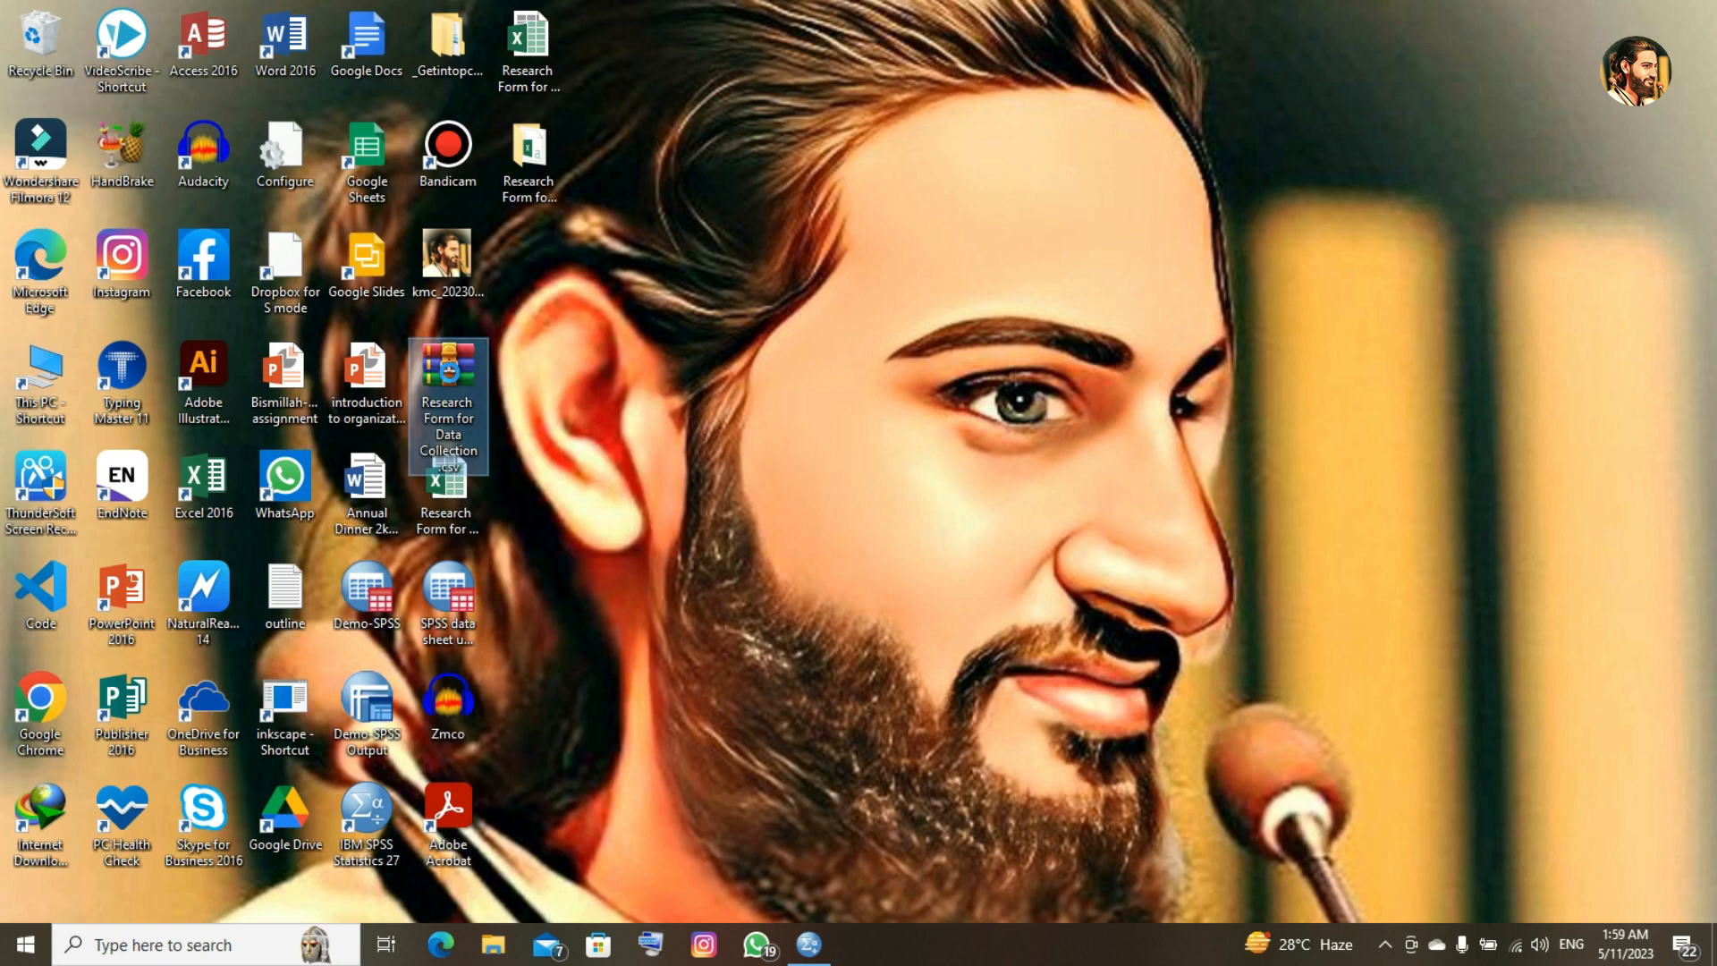
# - Extract the Research Form for Data Collection .csv archive into its own desktop folder and check the extracted contents
pyautogui.rightClick(453, 380)
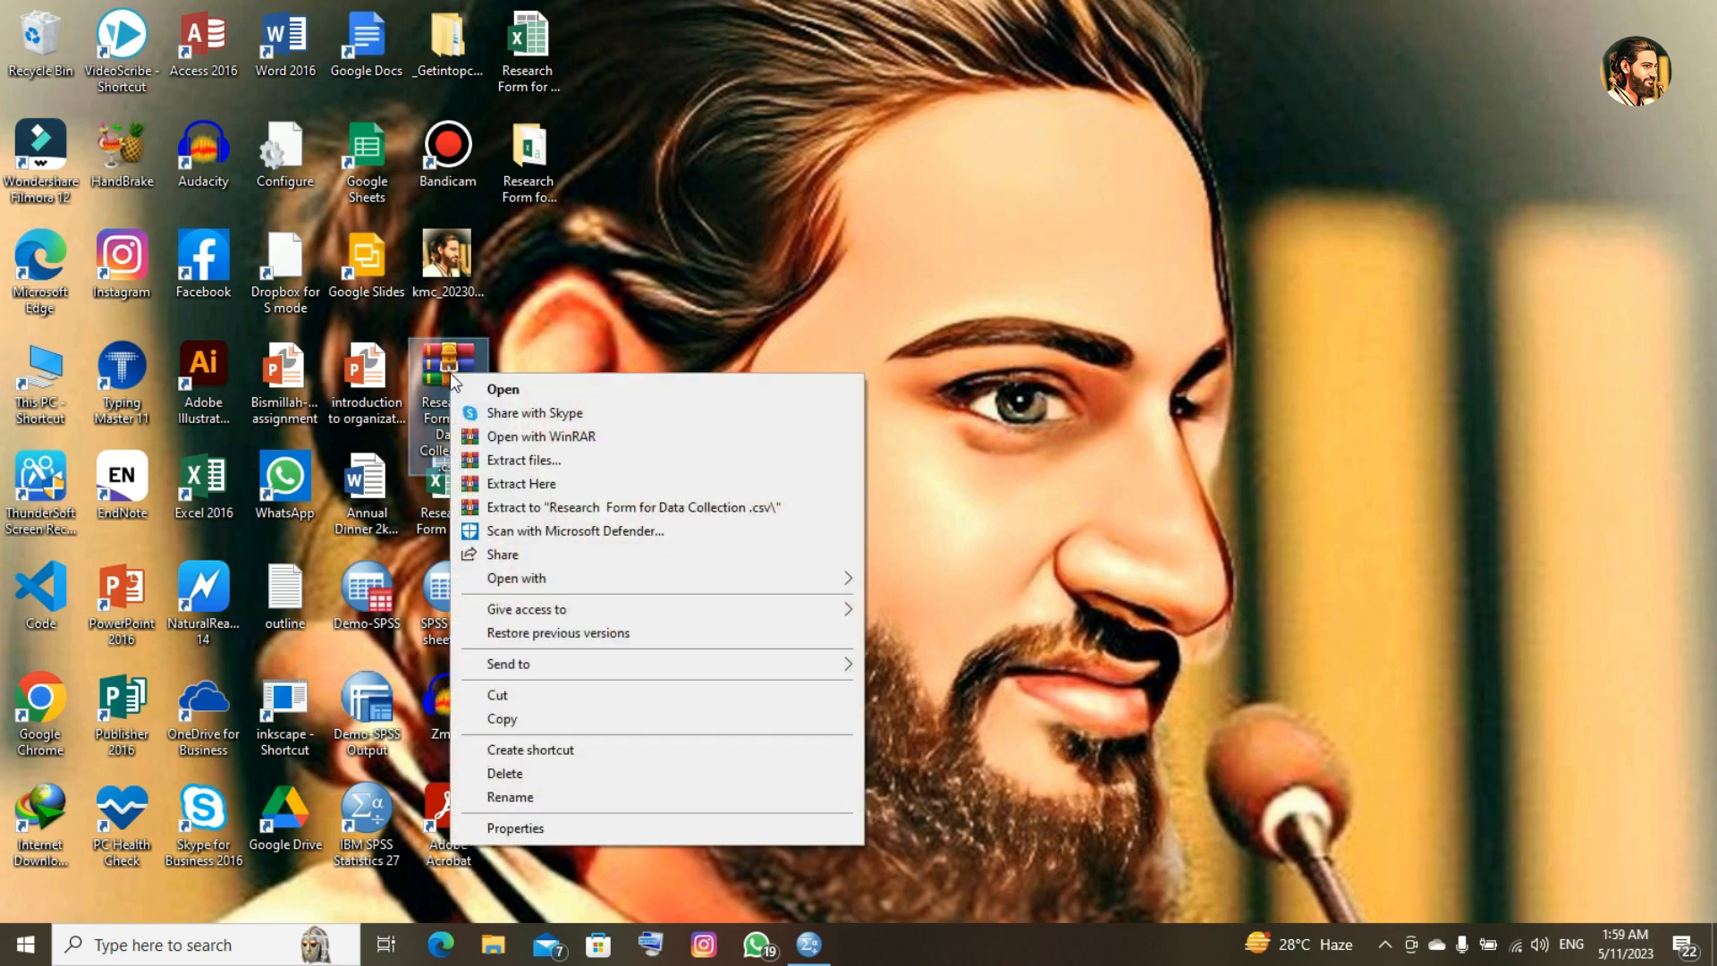
pyautogui.click(556, 509)
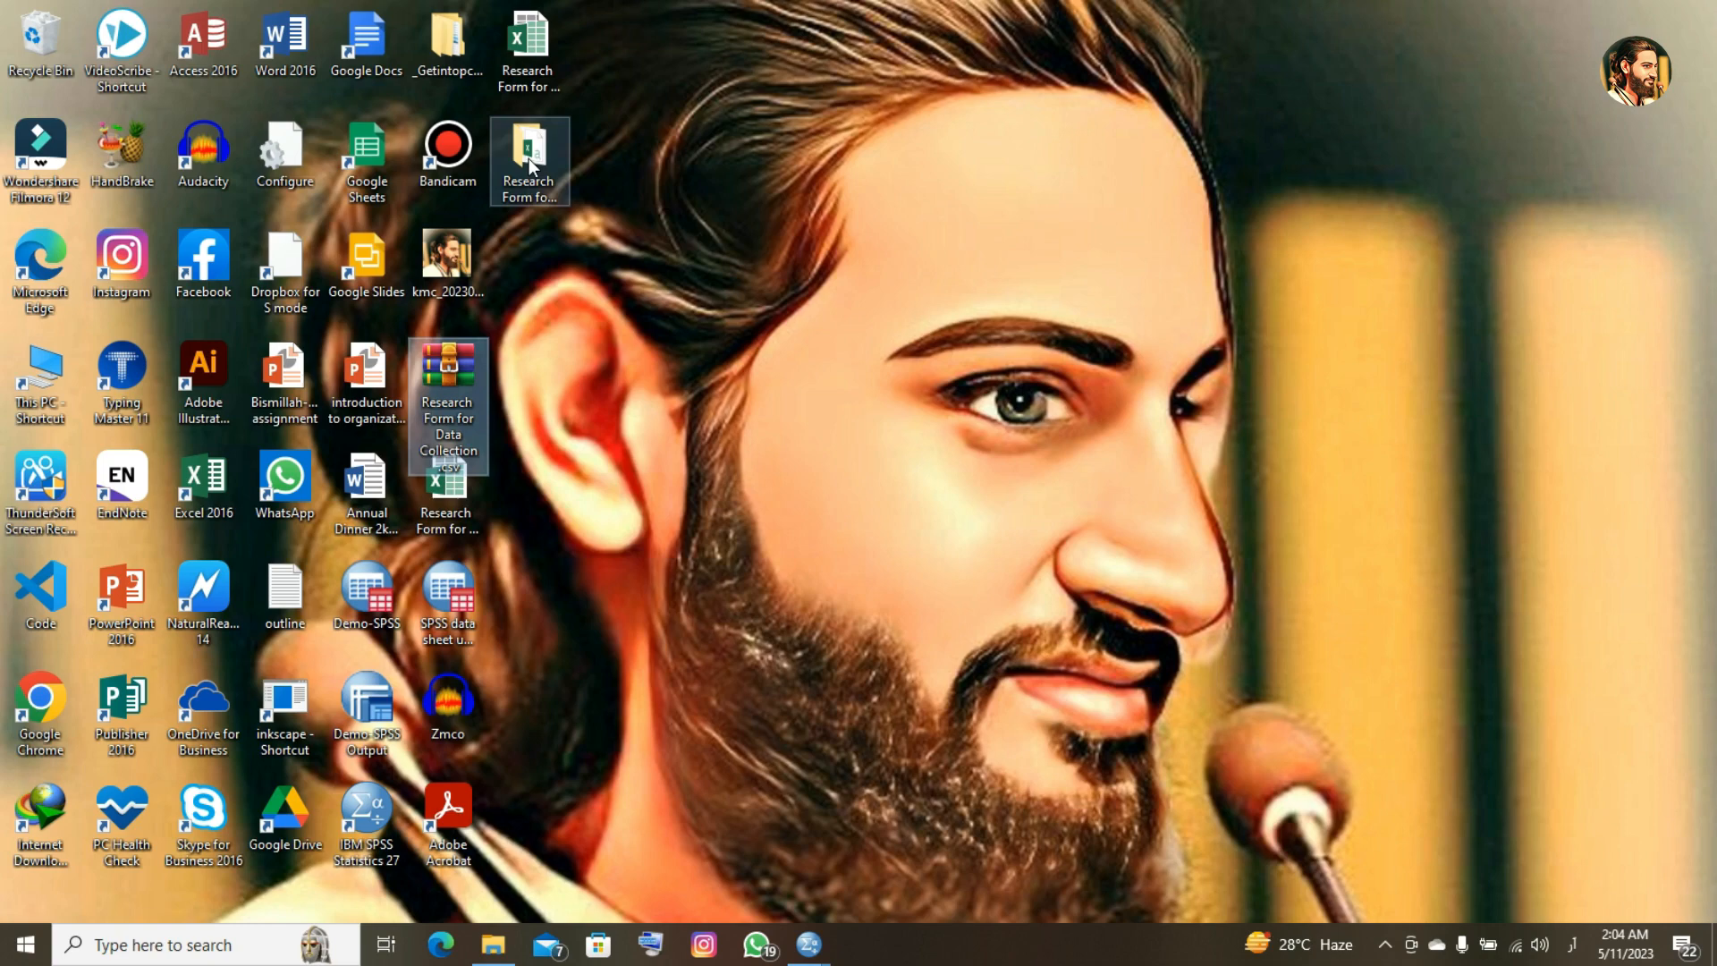
pyautogui.doubleClick(530, 164)
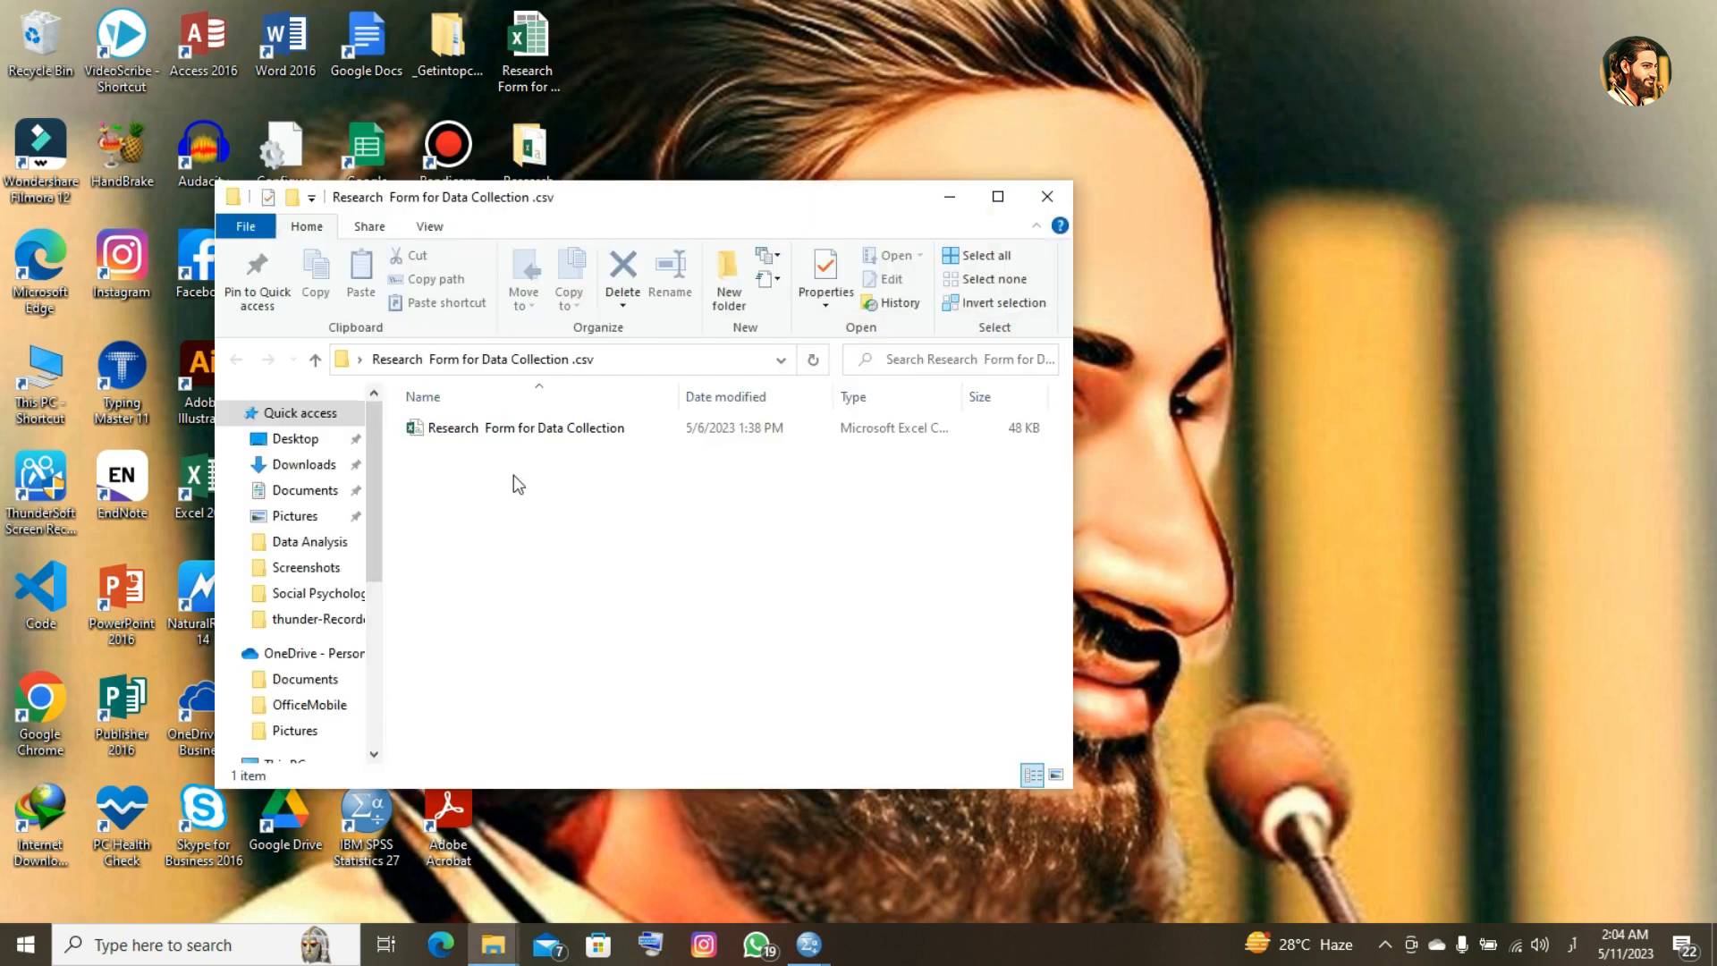
pyautogui.click(950, 196)
# - Switch to the empty Untitled2 dataset in IBM SPSS Statistics and bring up the dialog for opening a data file
pyautogui.moveTo(807, 945)
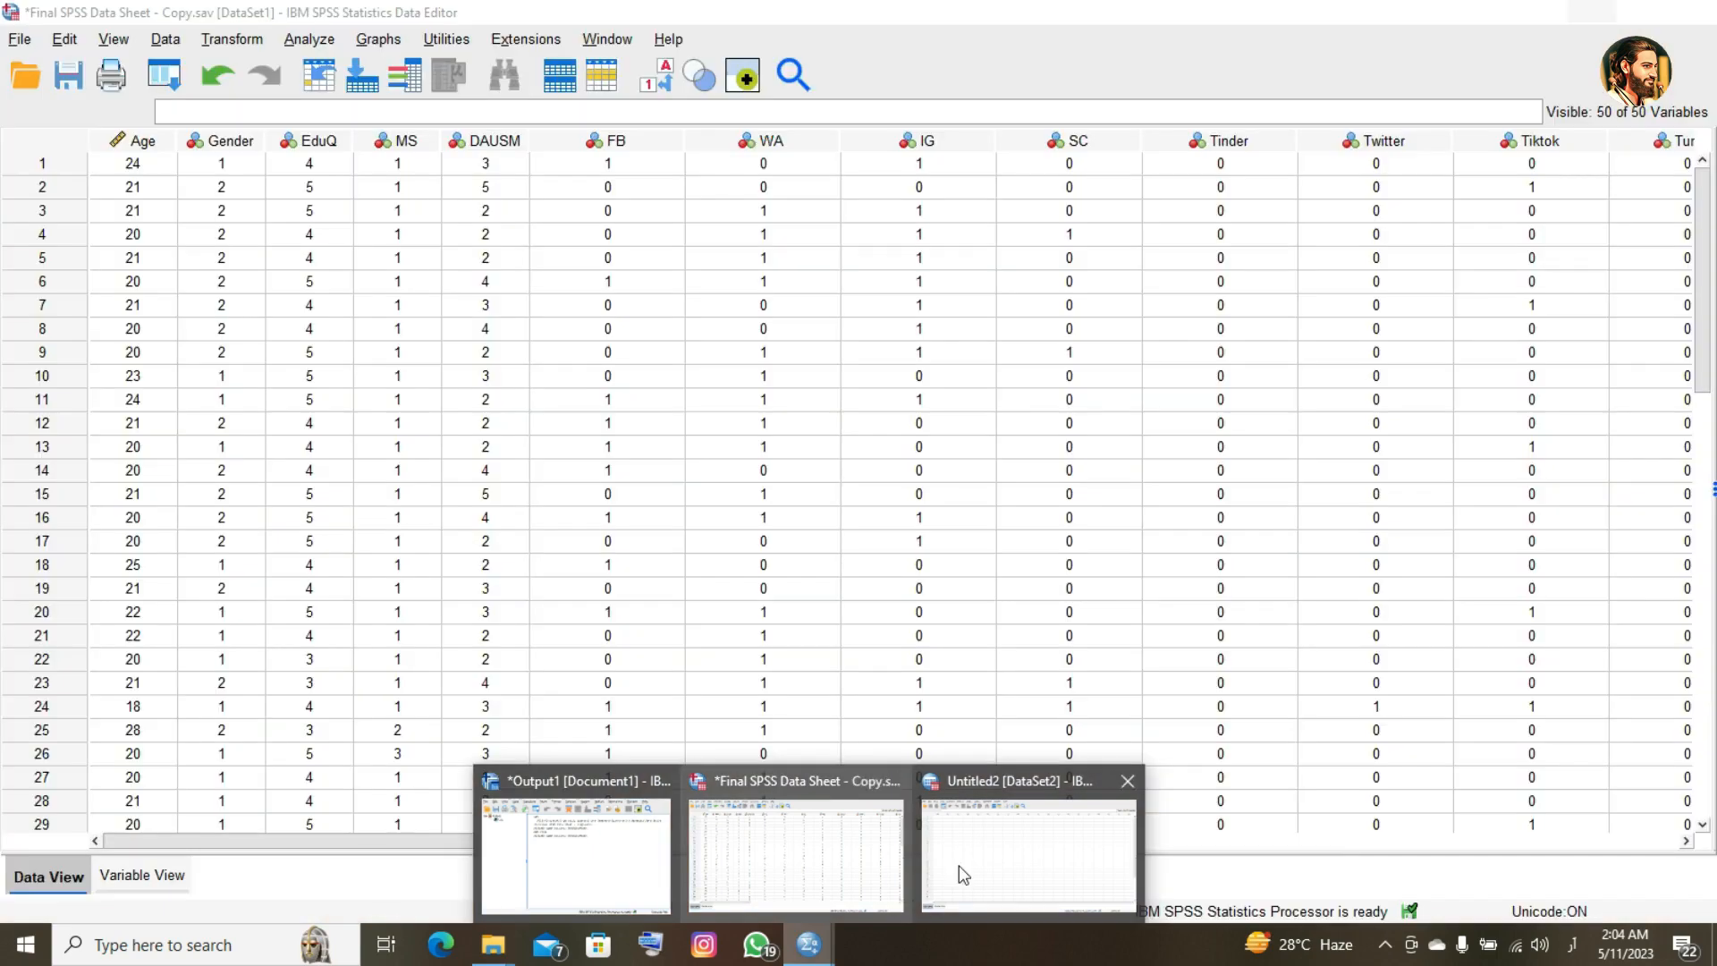
pyautogui.click(966, 858)
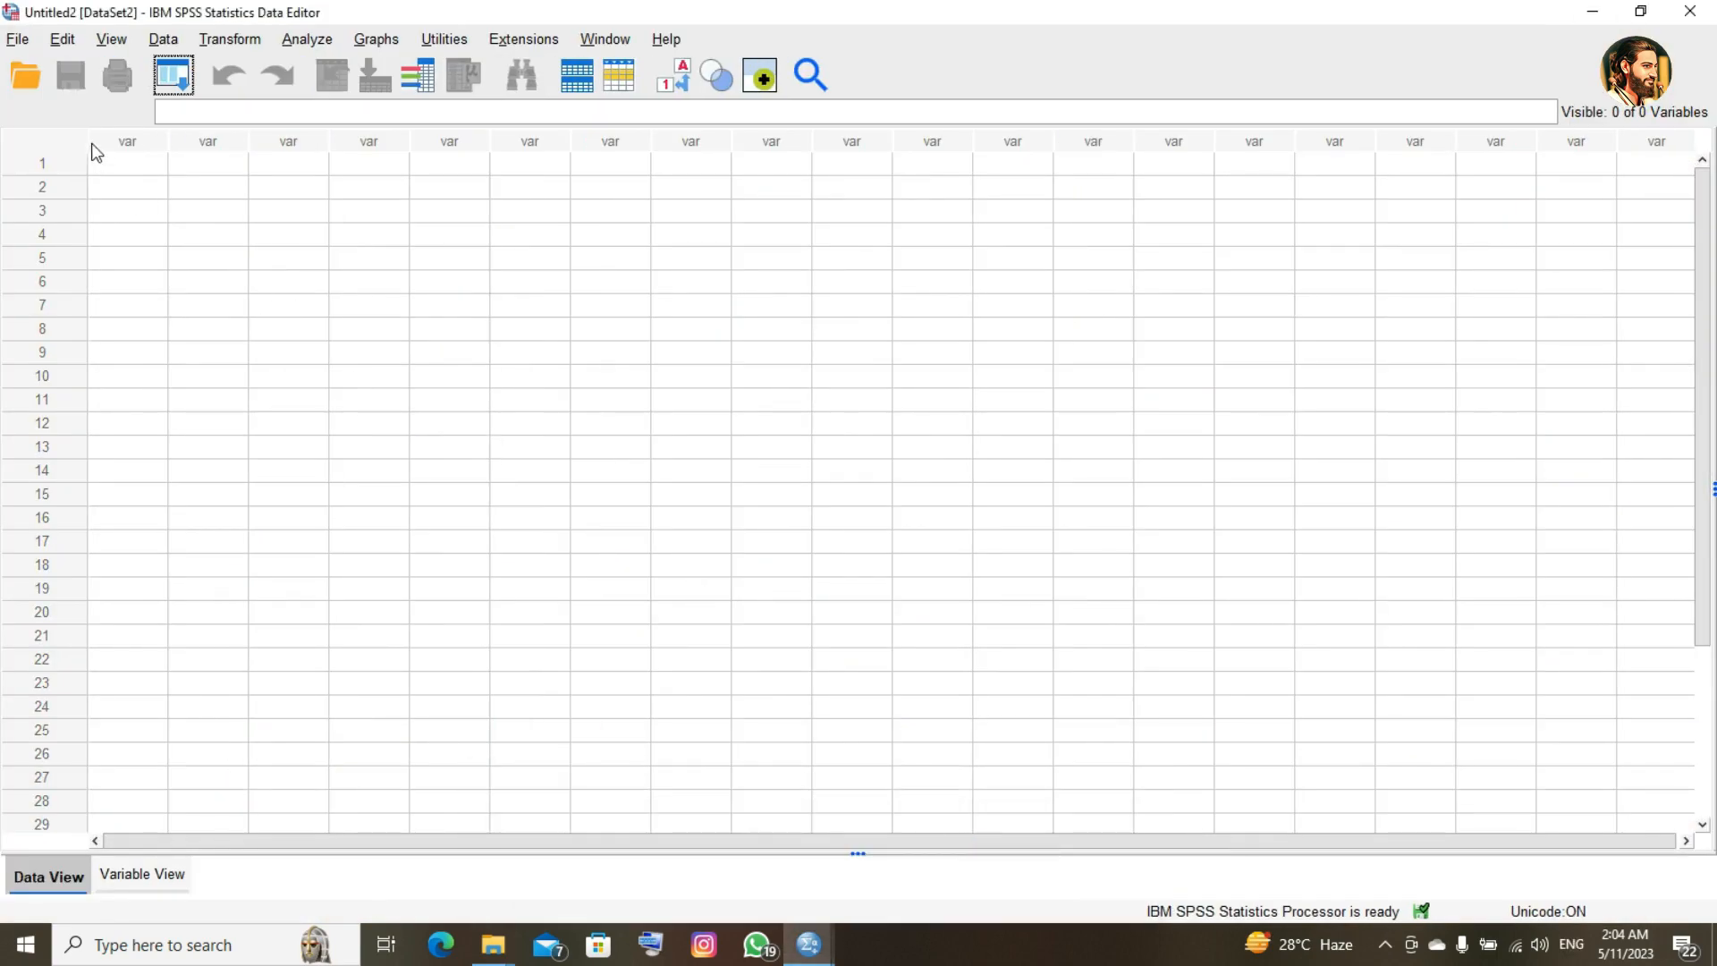
pyautogui.click(19, 40)
pyautogui.moveTo(209, 95)
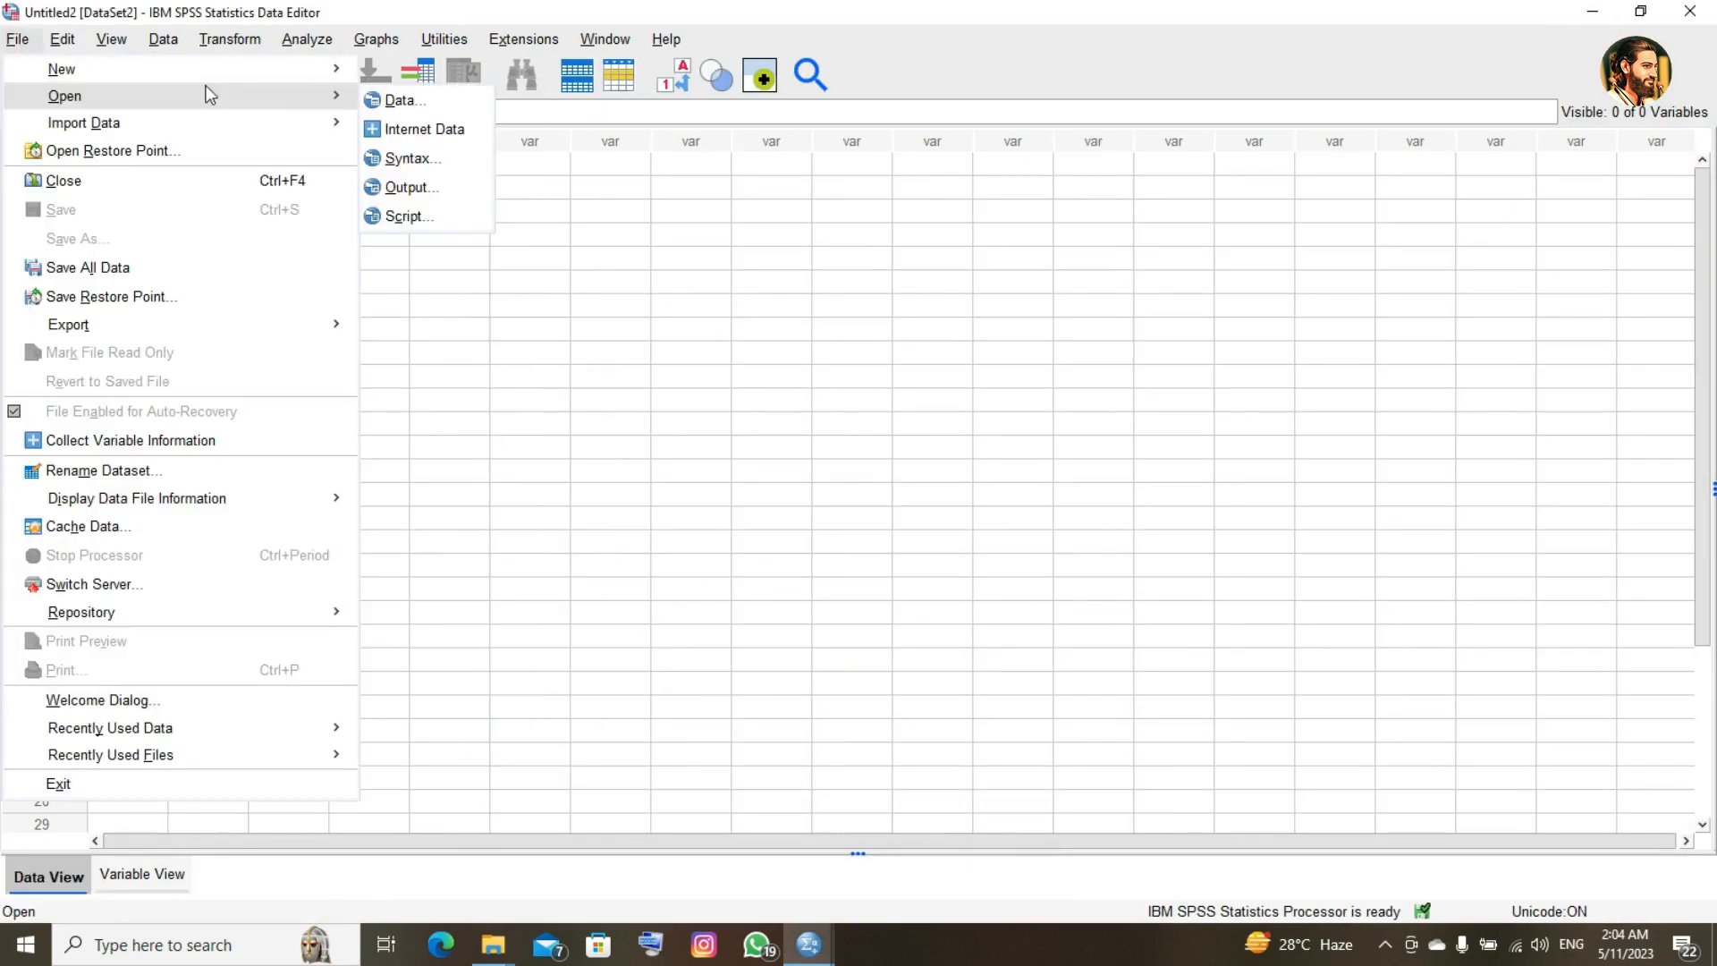
pyautogui.click(376, 103)
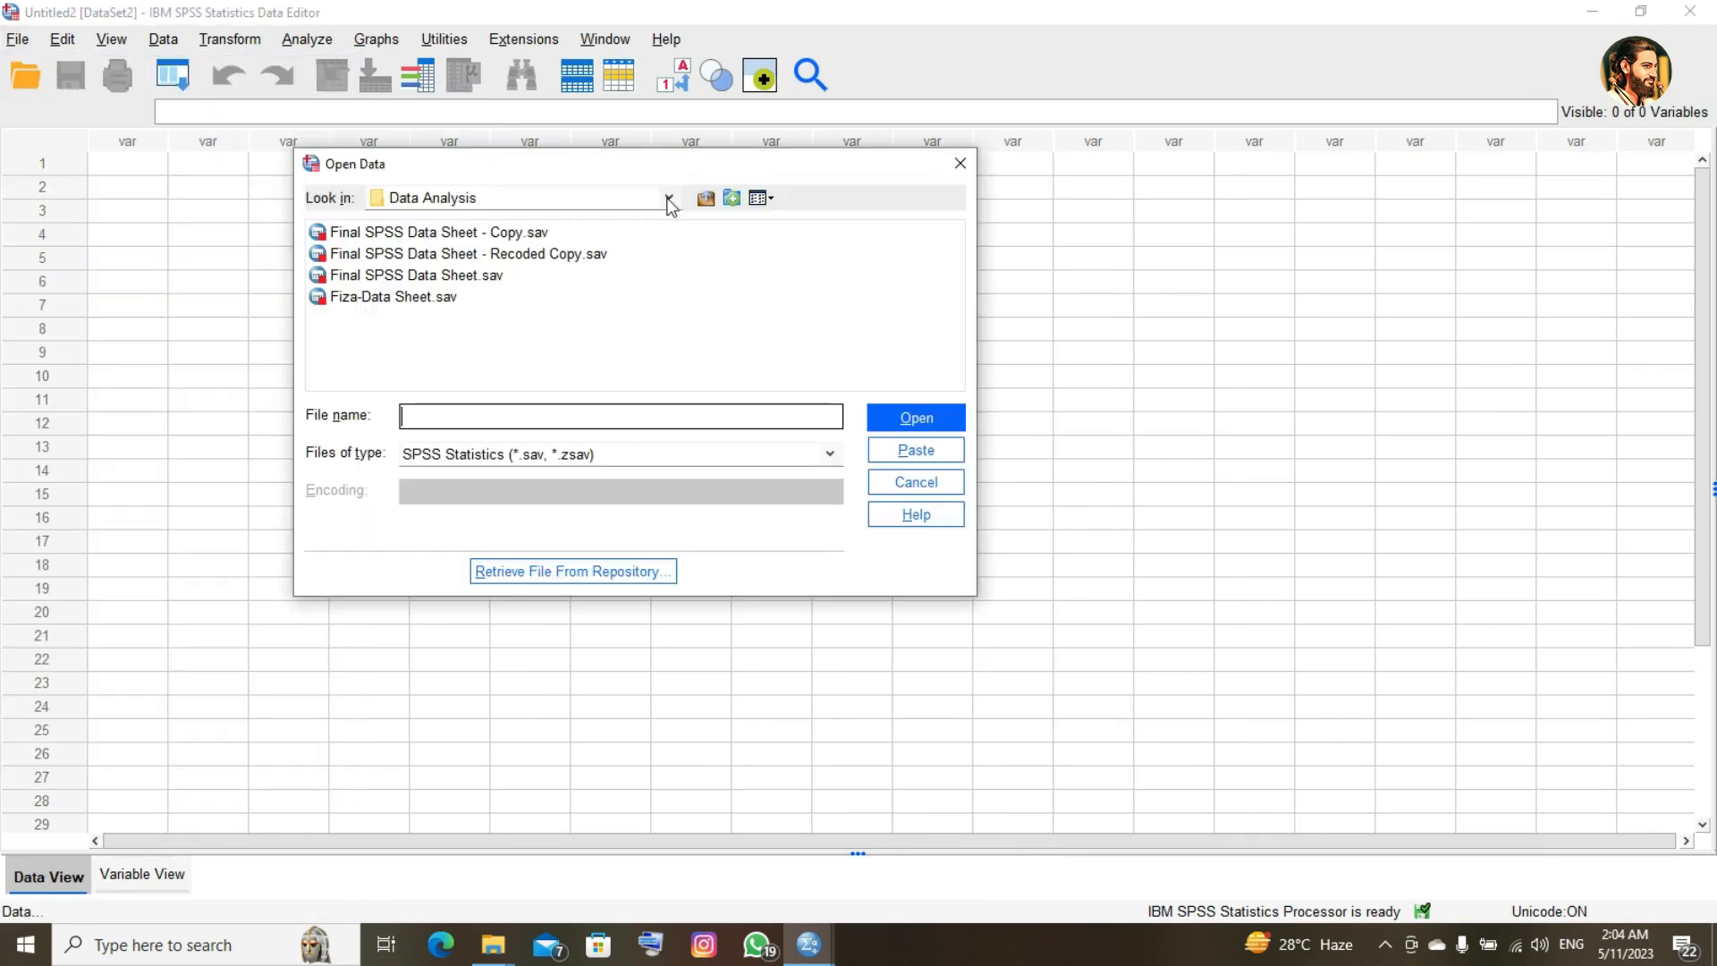
# - Open the CSV file Research Form for Data Collection .csv from the extracted folder of the same name on the Desktop
pyautogui.click(669, 198)
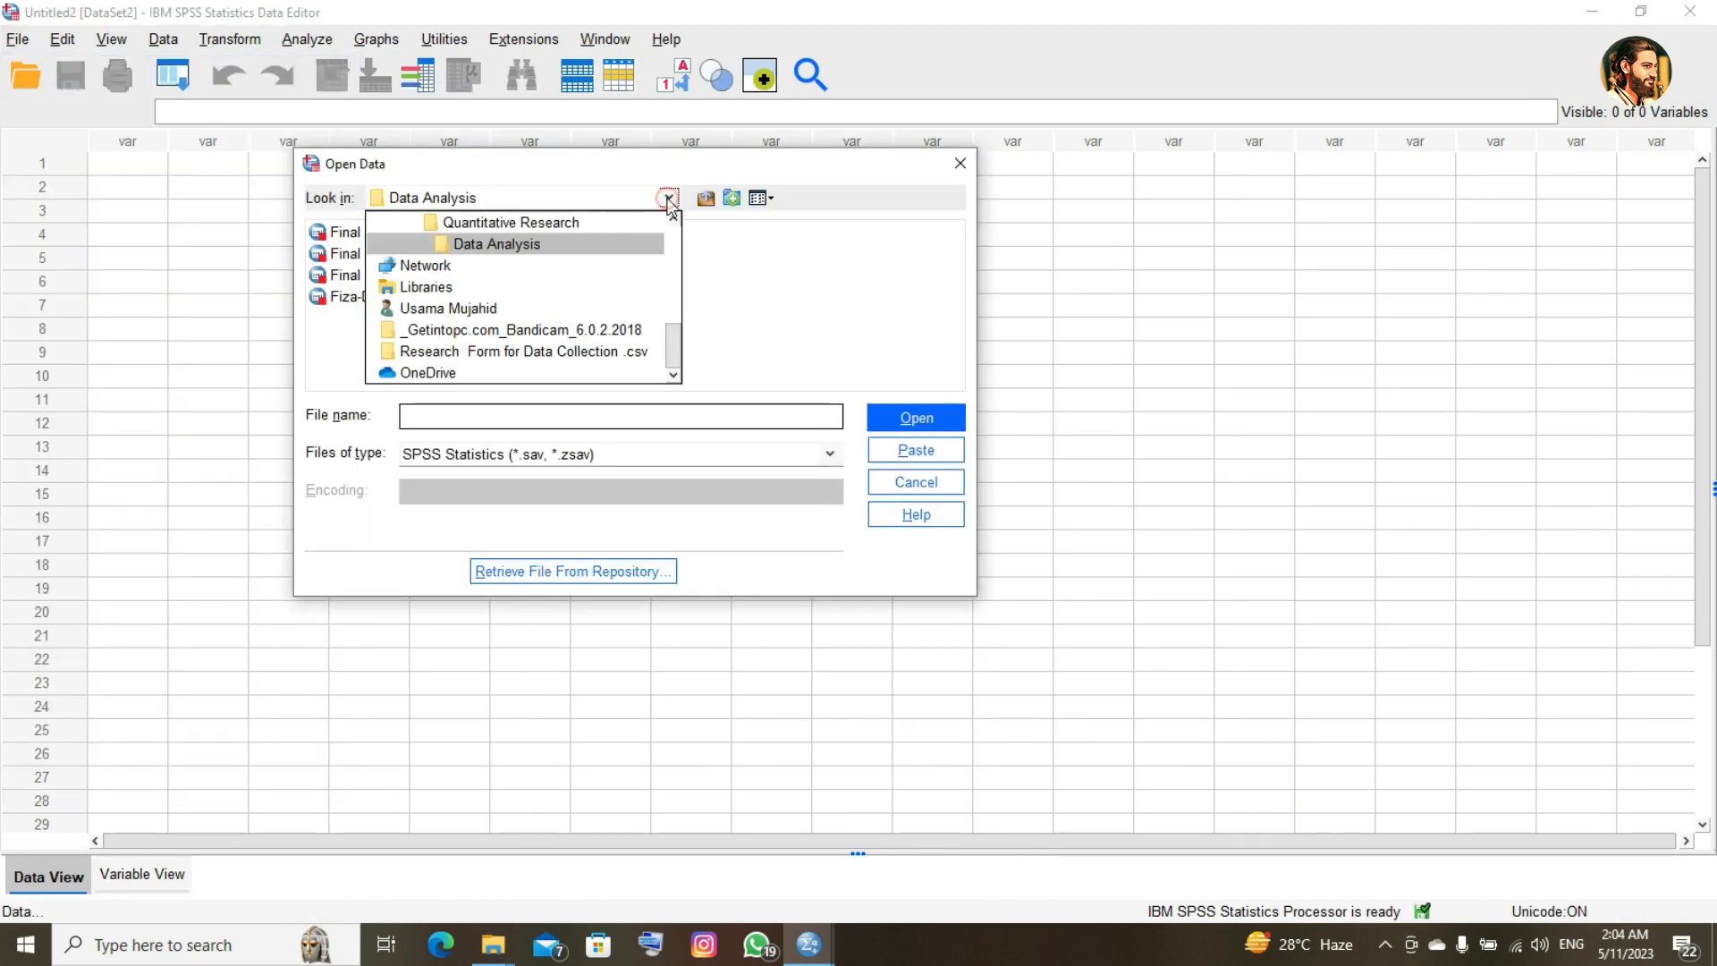
pyautogui.scroll(5, 675, 244)
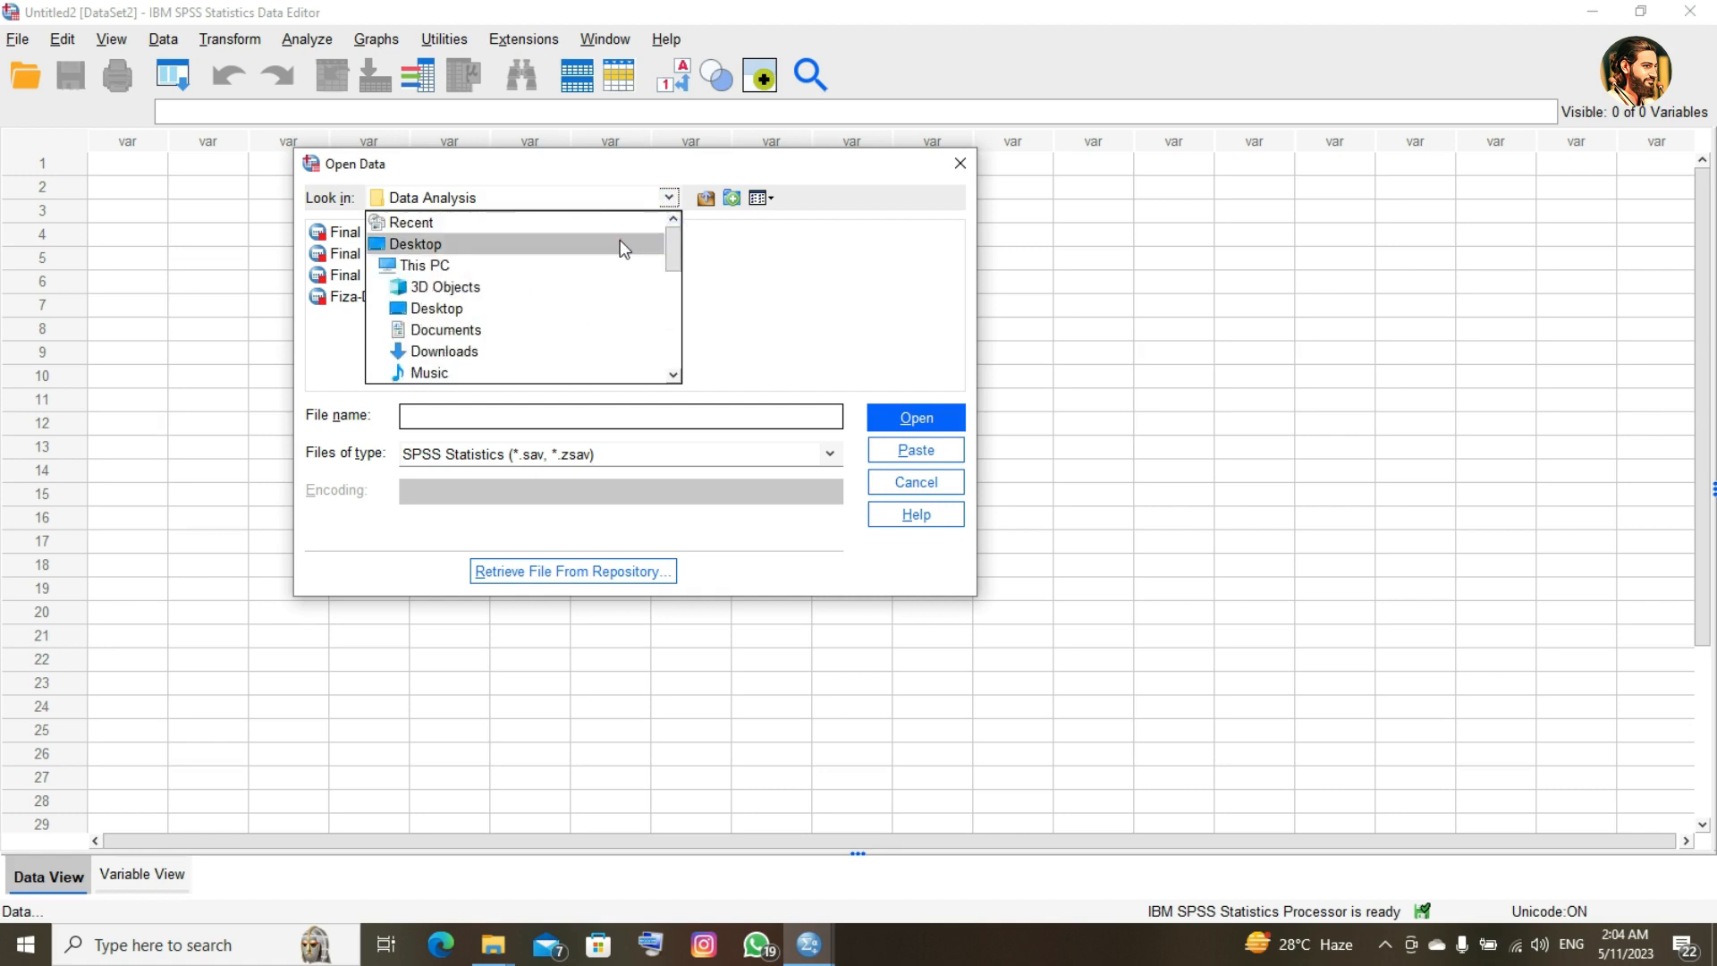
pyautogui.click(623, 244)
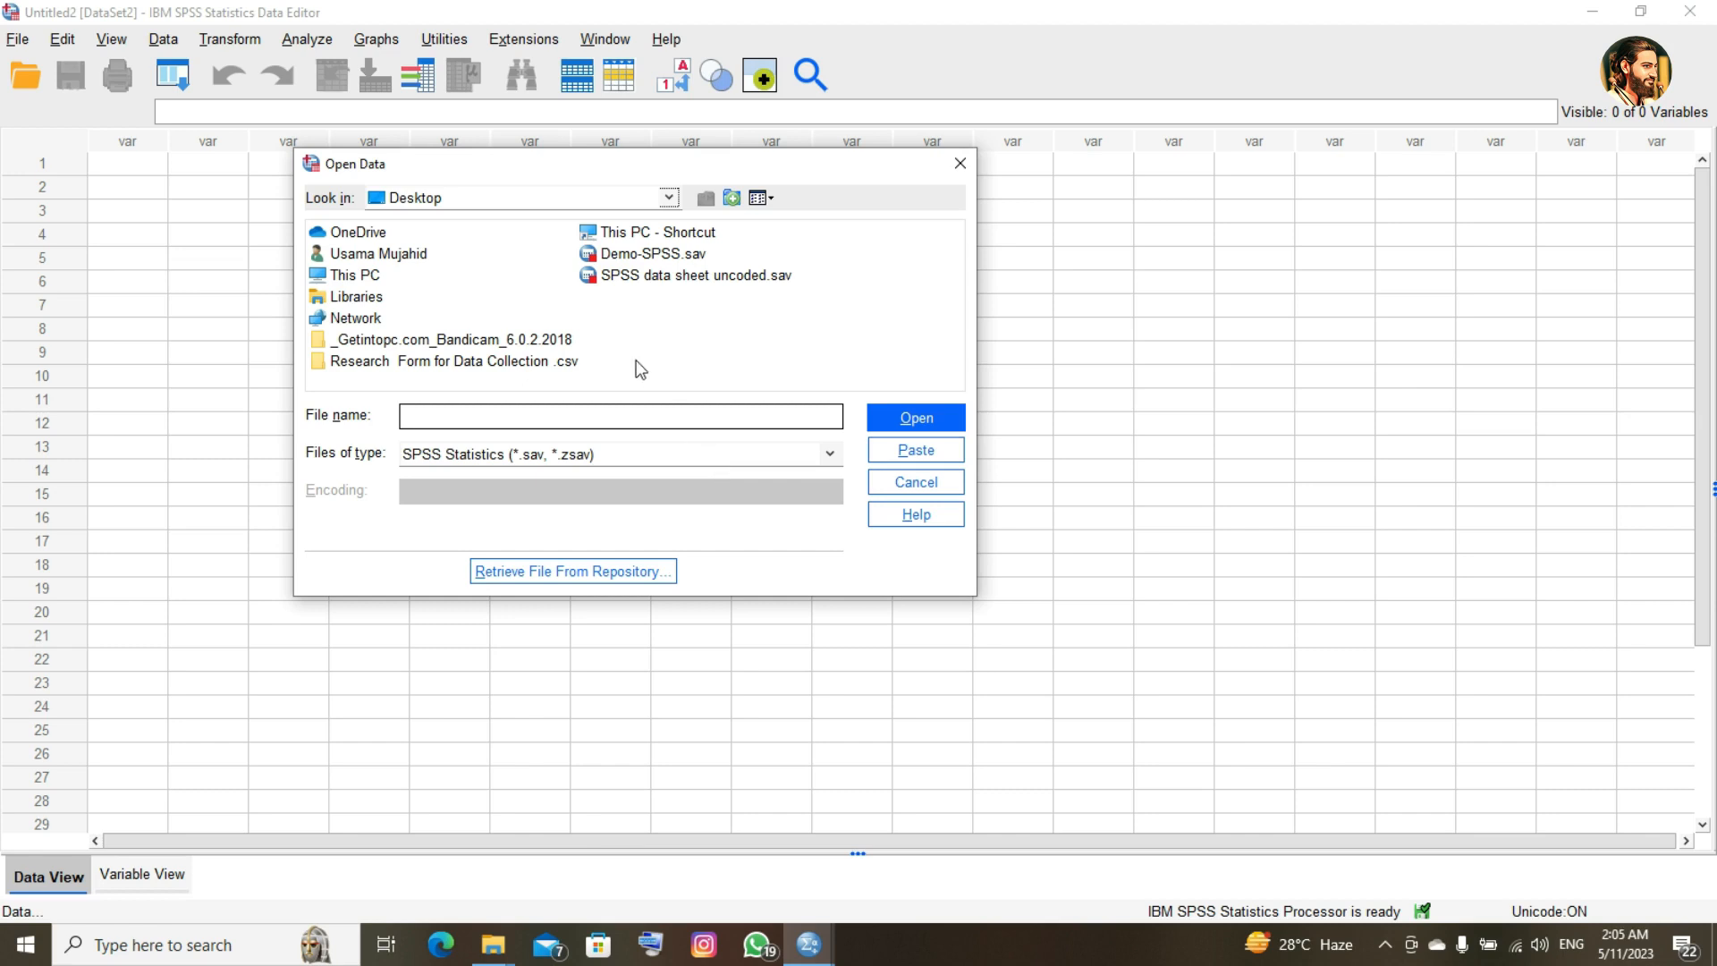
pyautogui.doubleClick(488, 359)
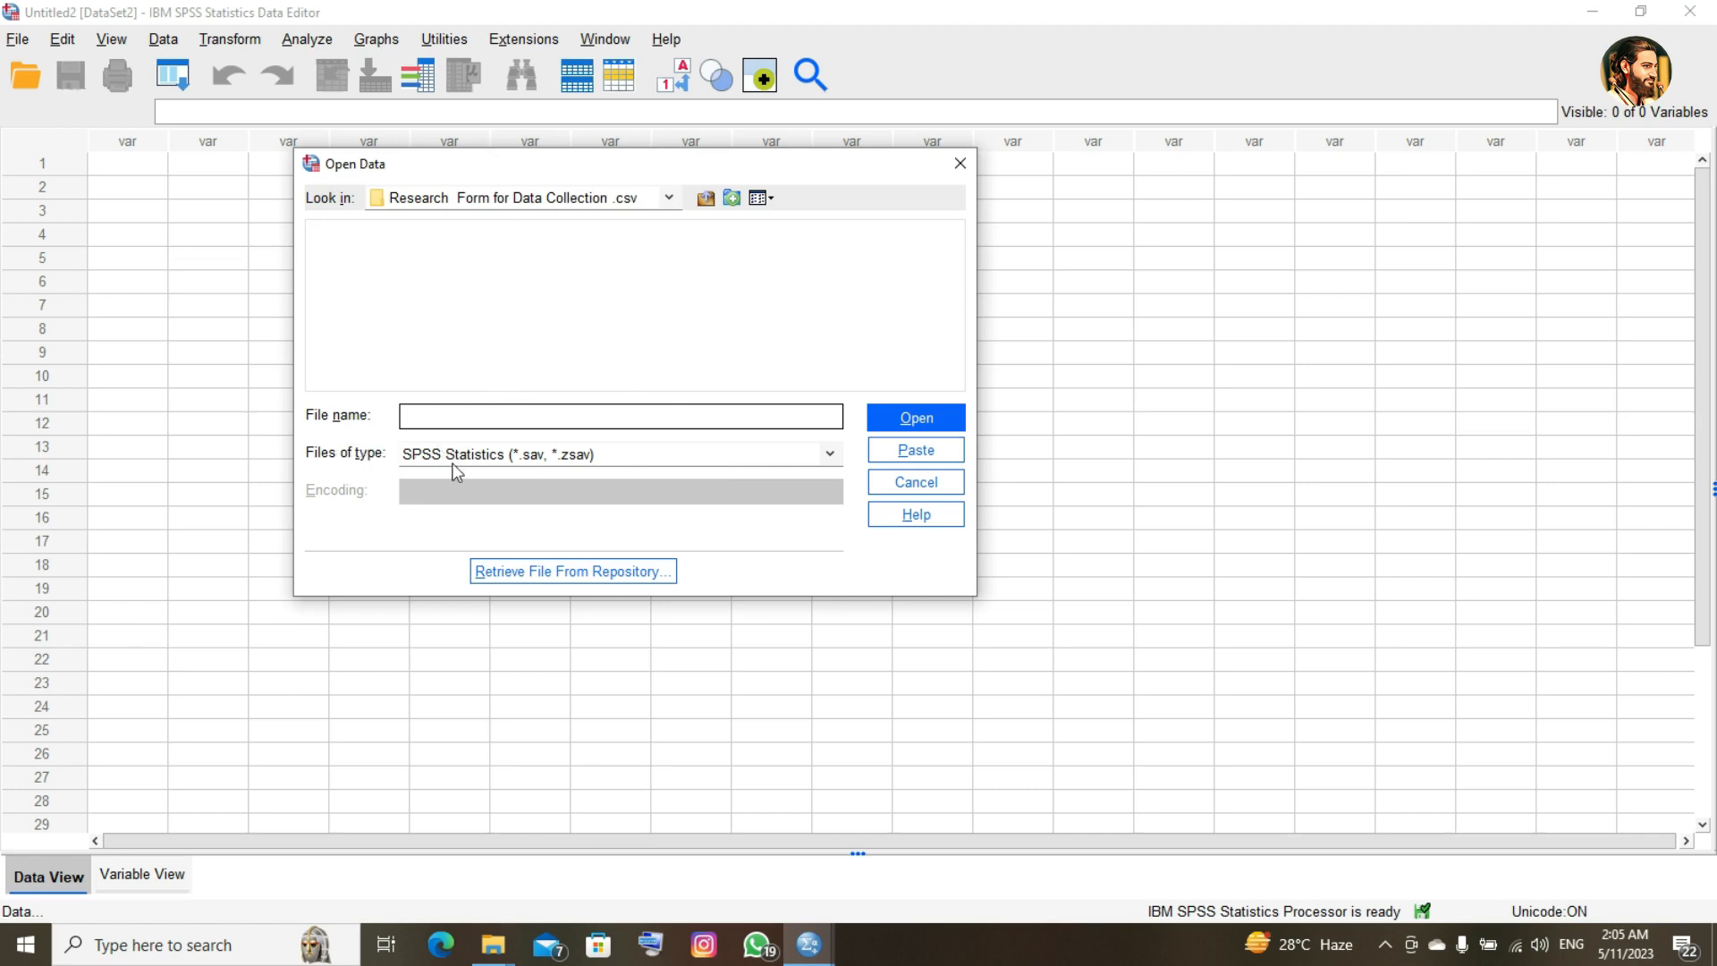
pyautogui.click(830, 458)
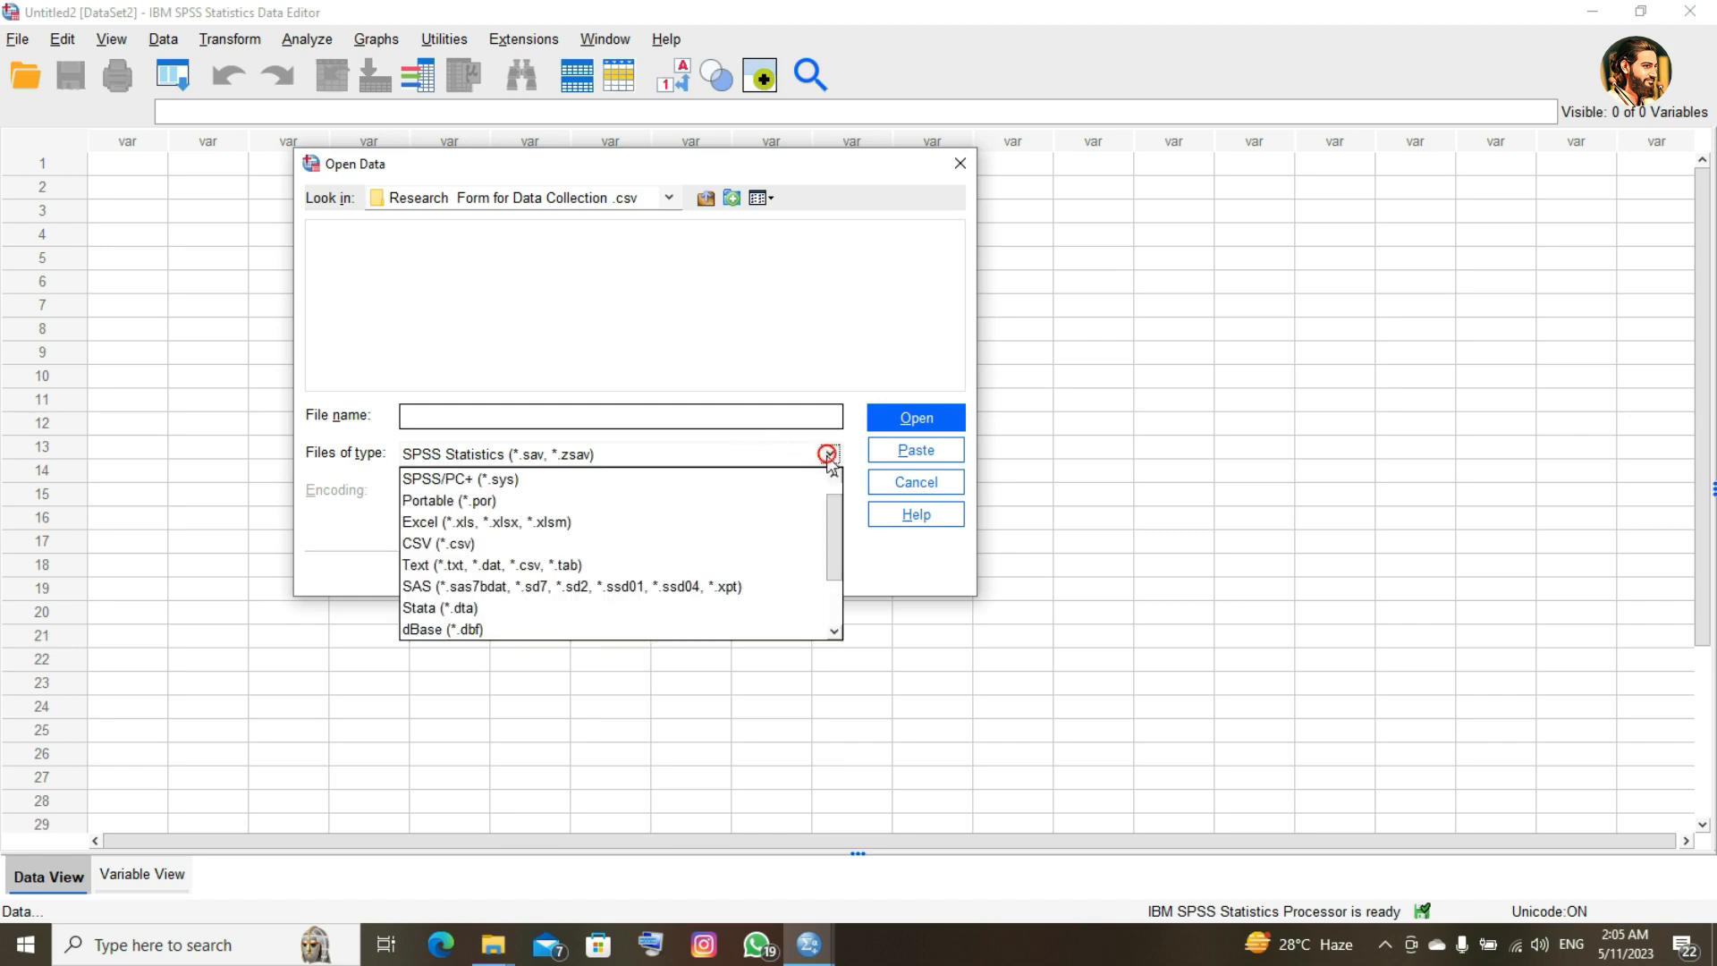
pyautogui.click(767, 551)
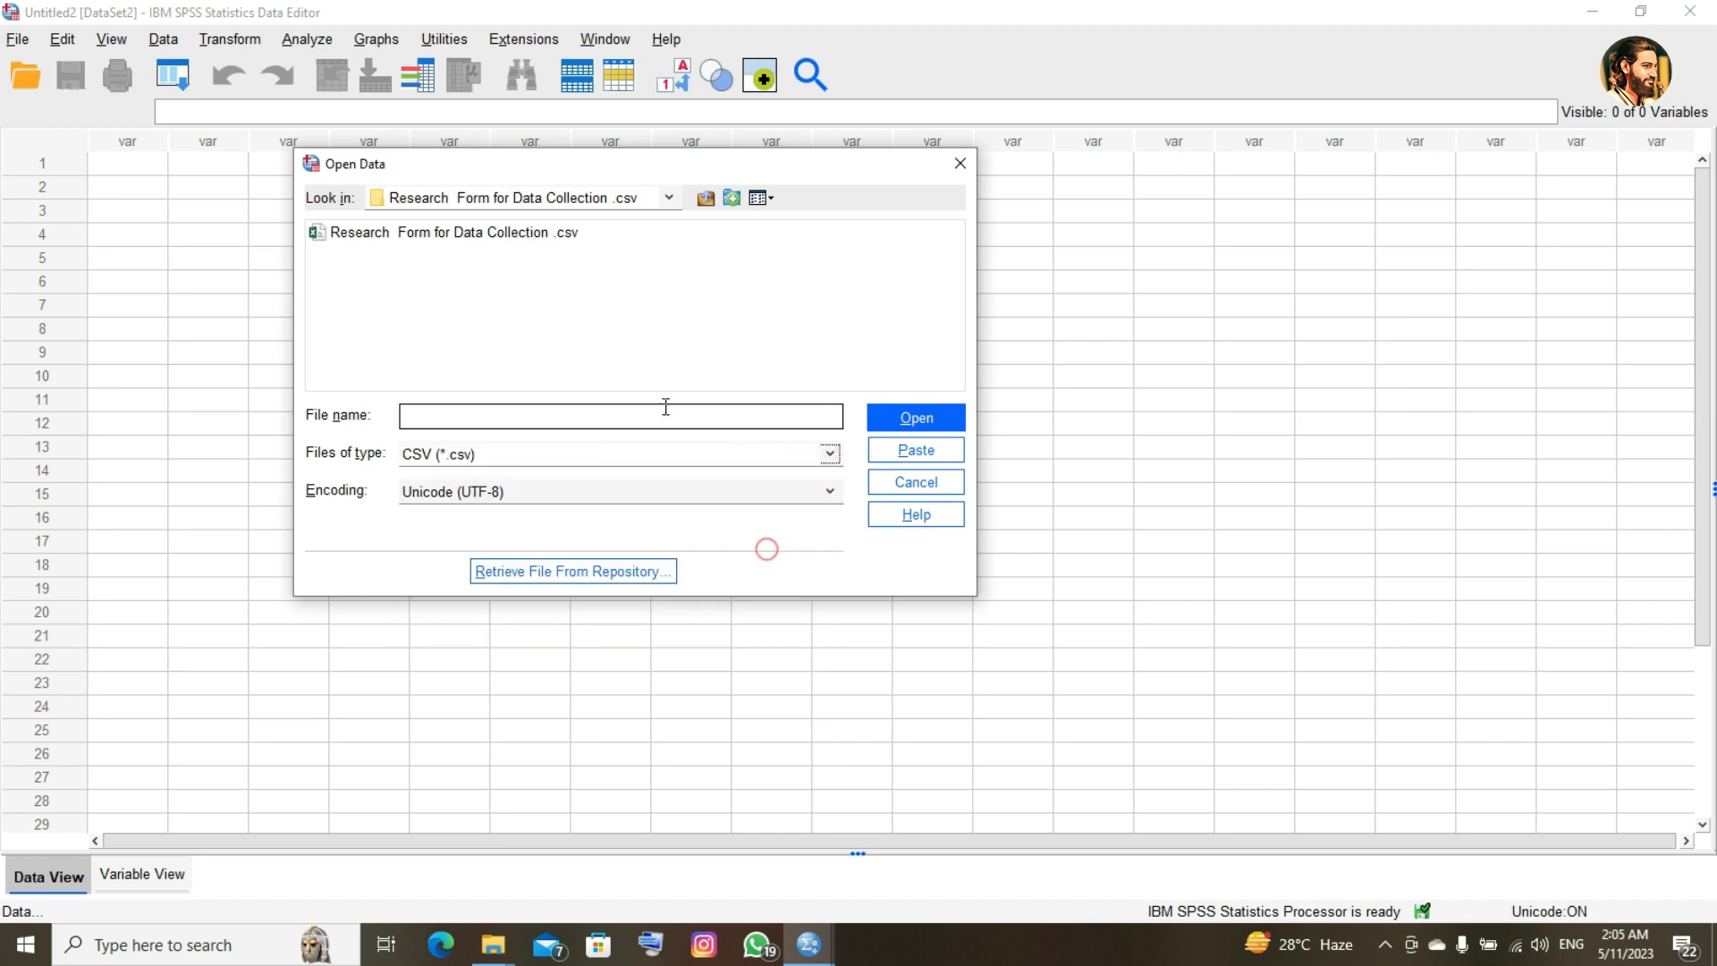
pyautogui.doubleClick(524, 230)
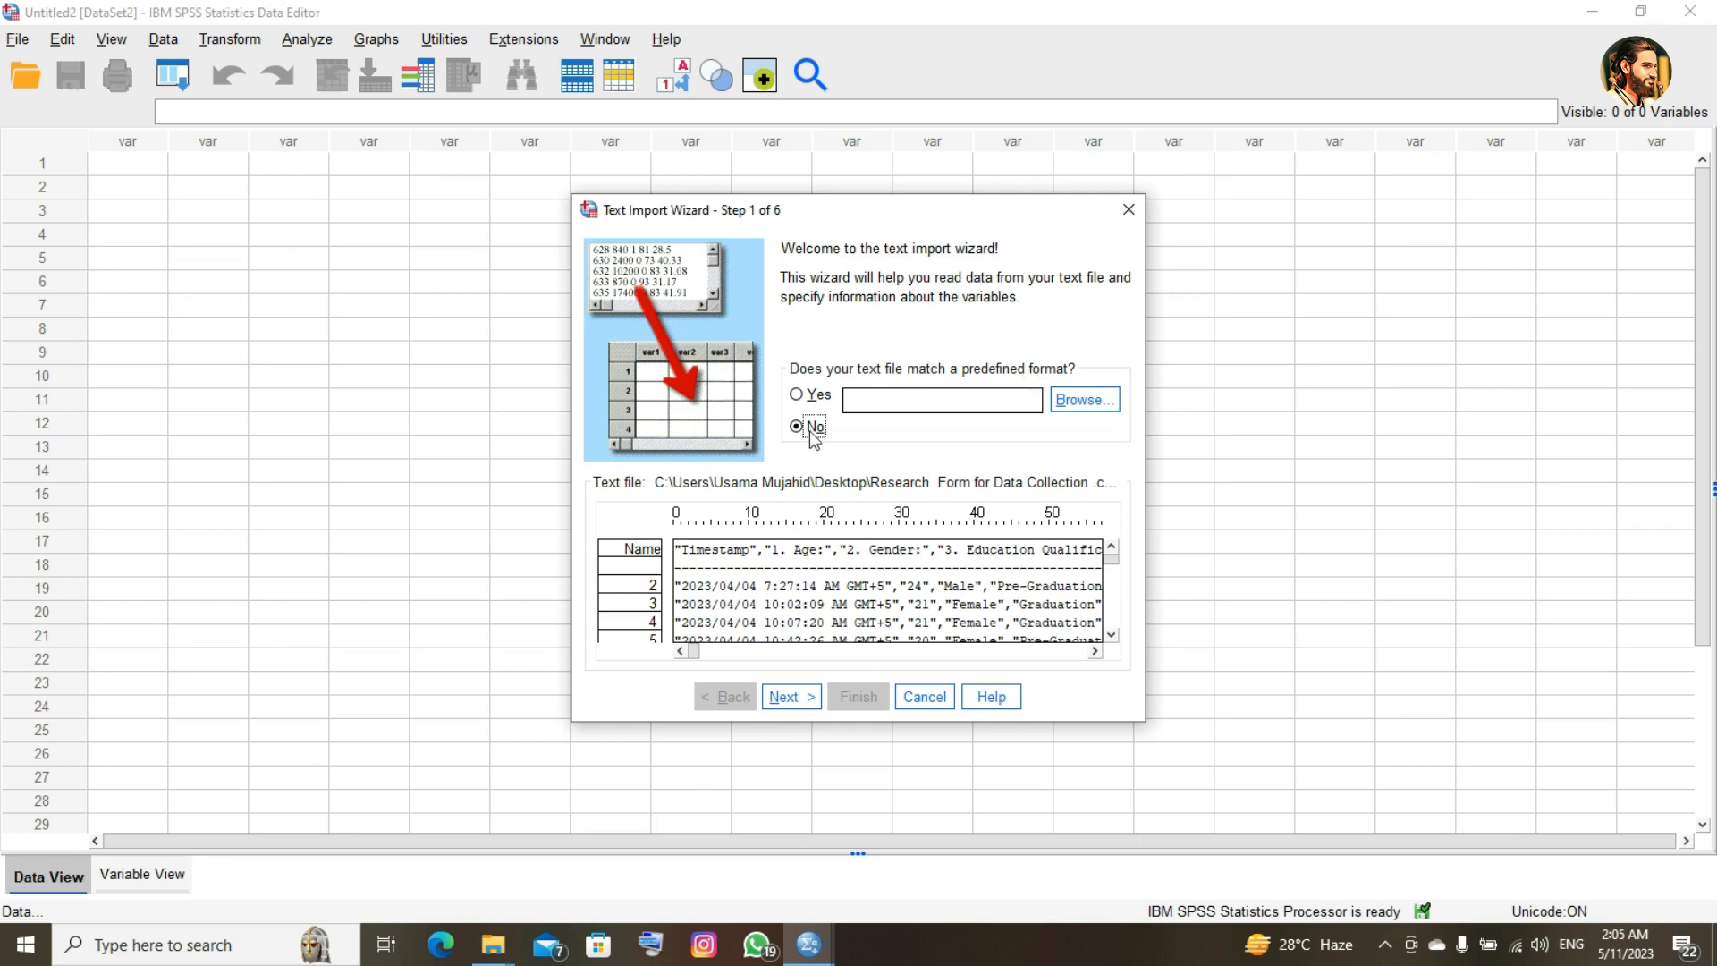
# - Set up the text import without a predefined format: delimited, variable names on line 1, comma as decimal symbol, all cases imported
pyautogui.click(783, 697)
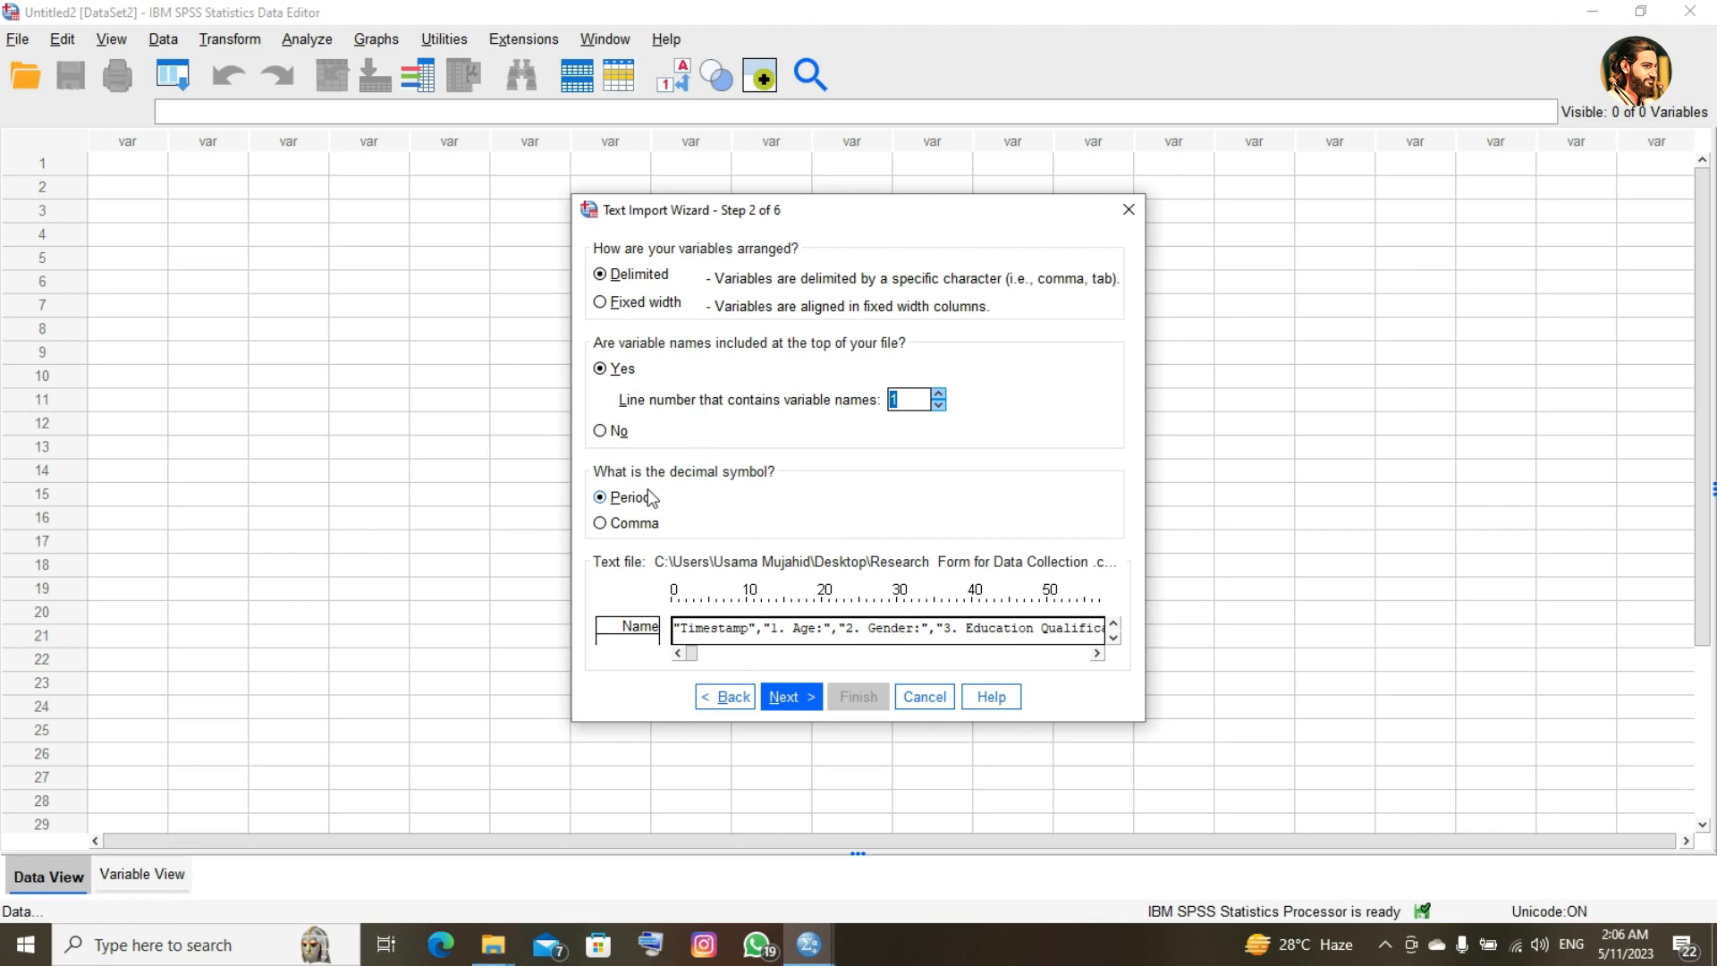
pyautogui.click(598, 525)
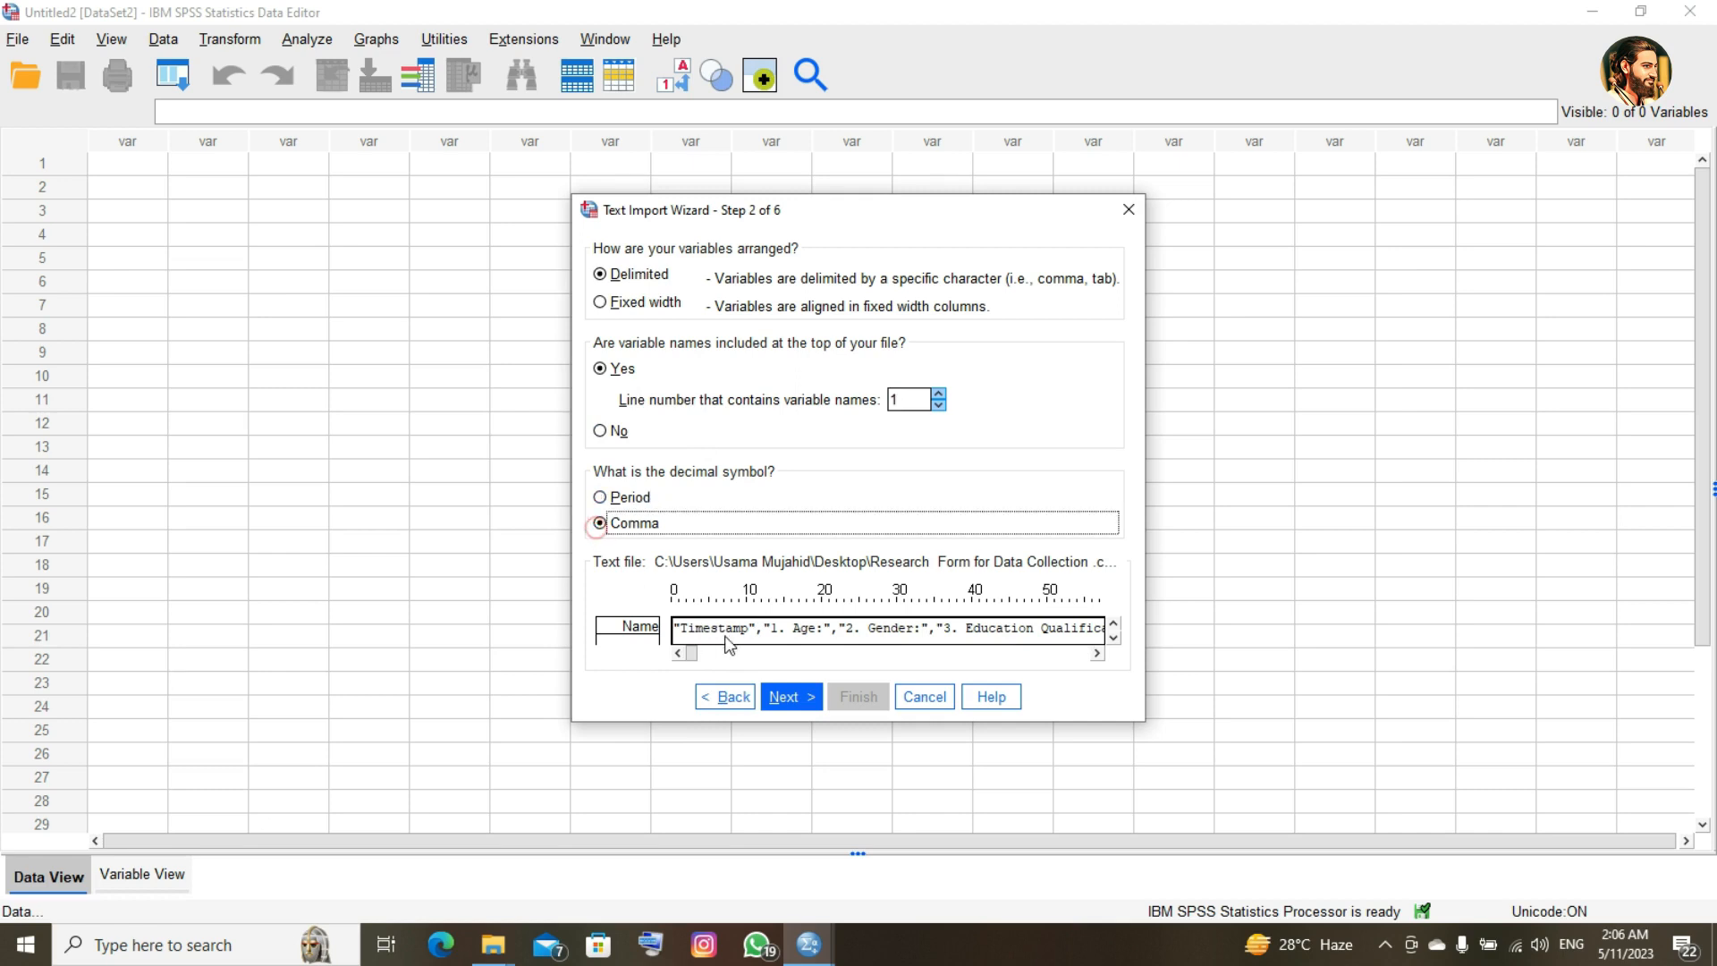
pyautogui.click(787, 696)
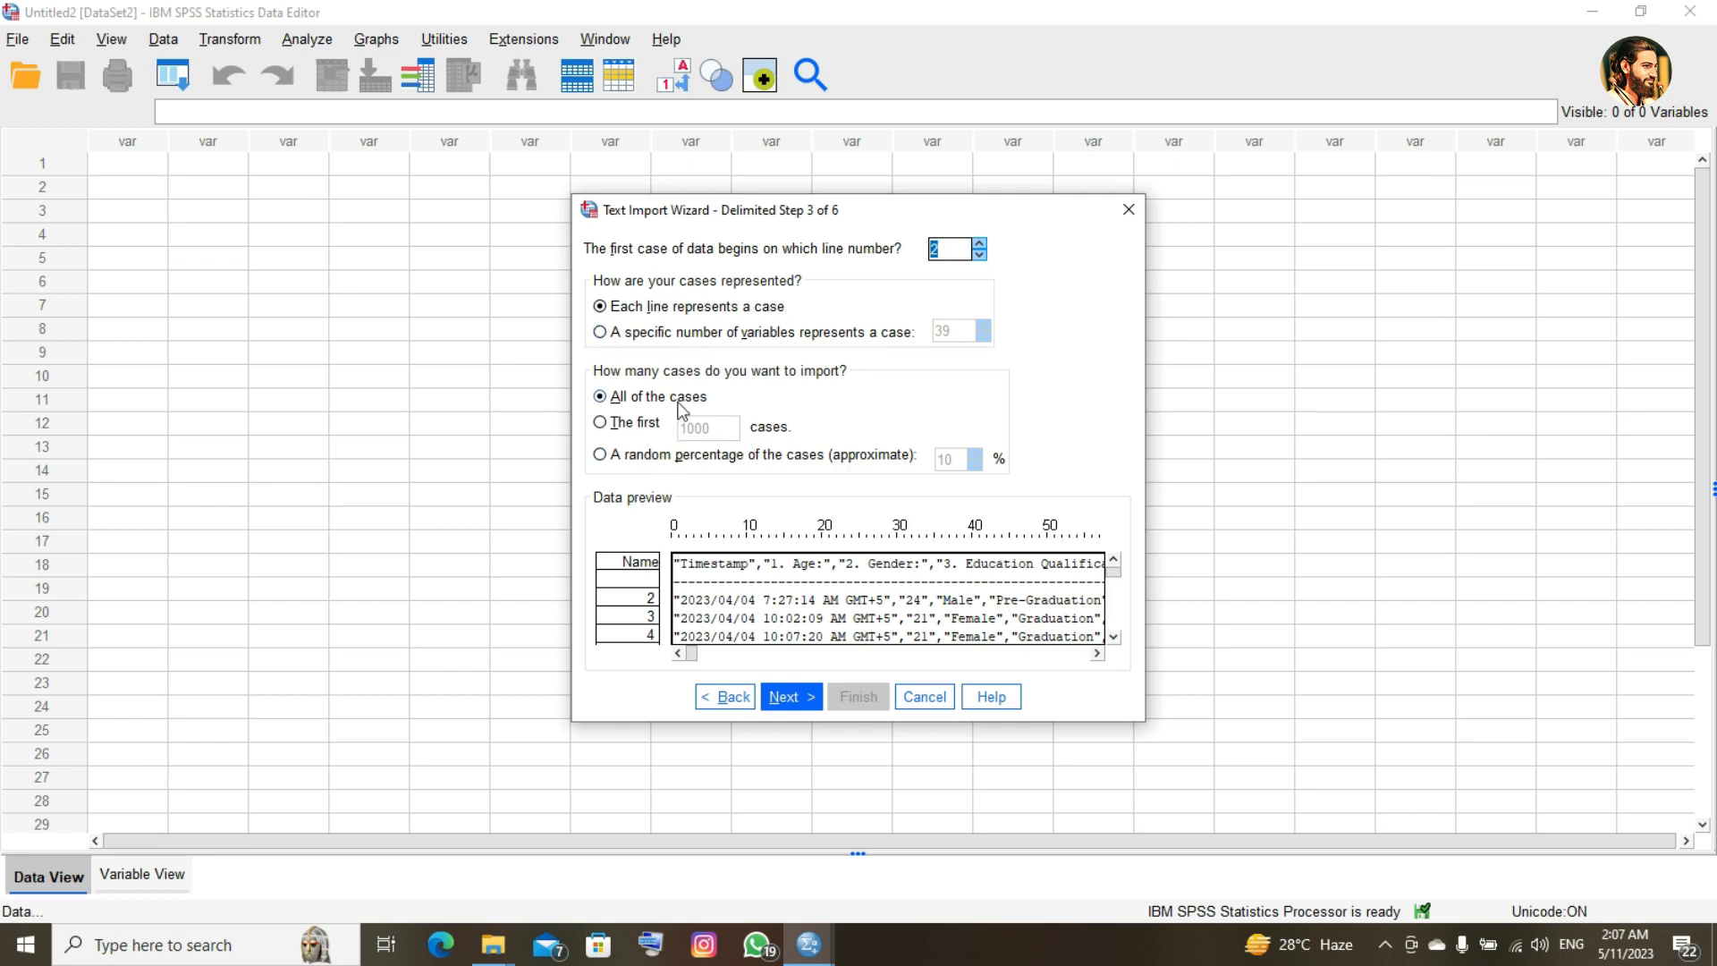
pyautogui.click(786, 697)
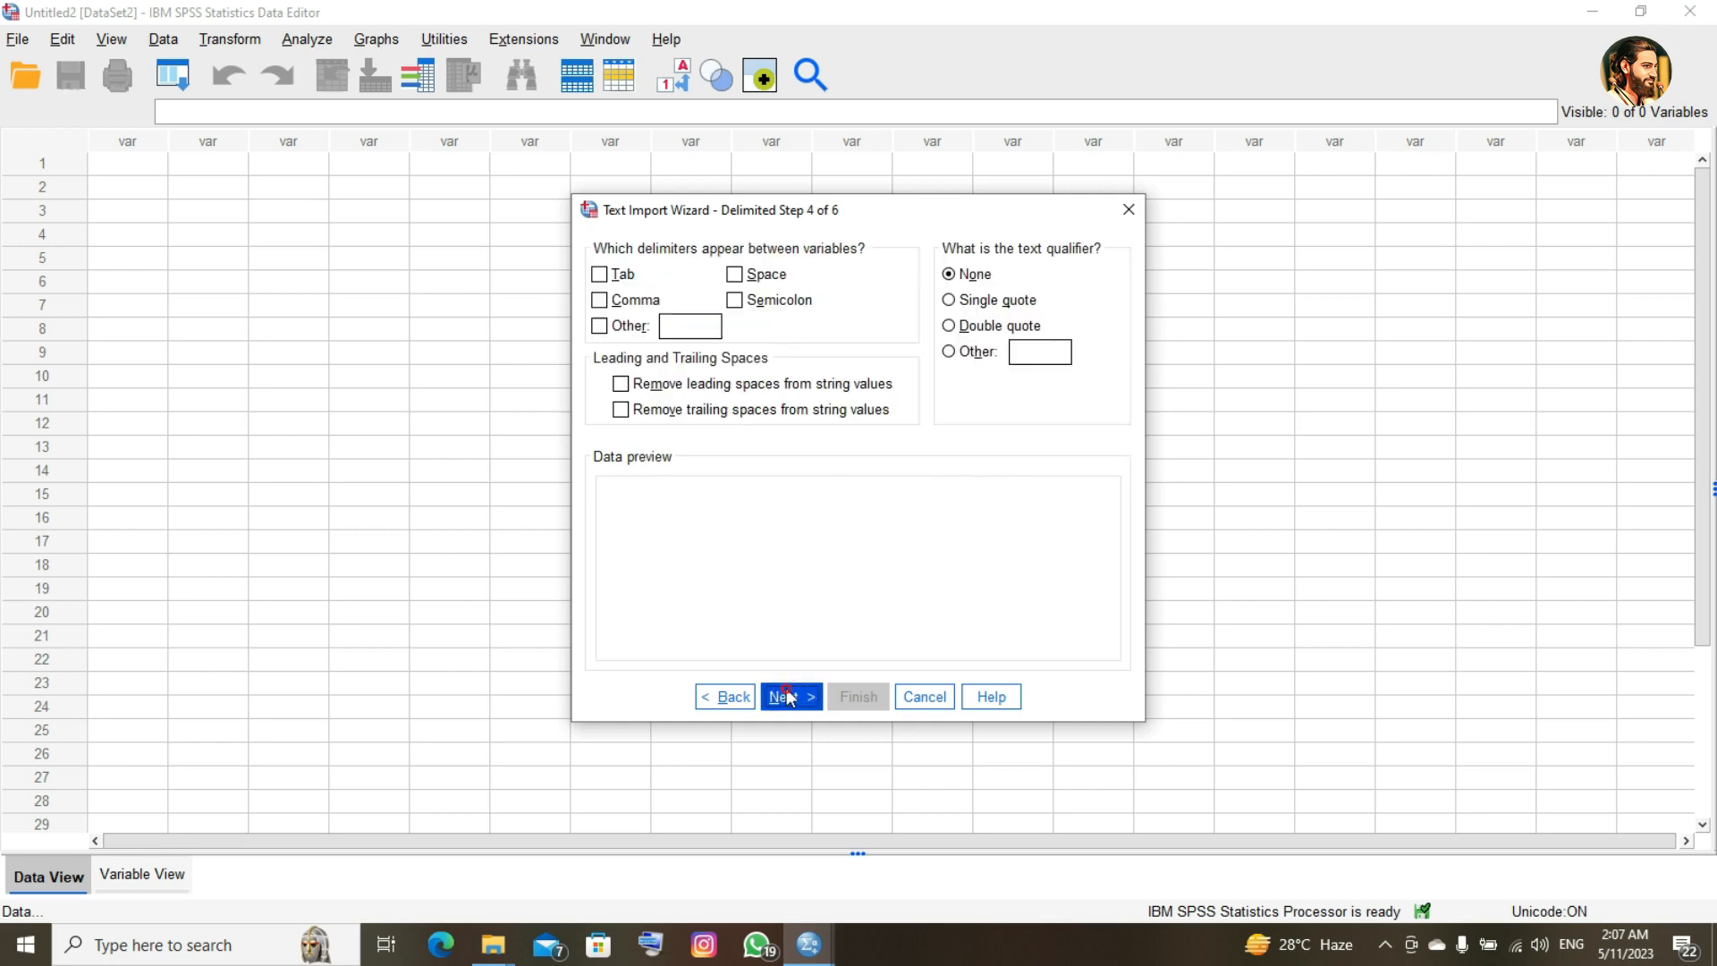
# - Use comma as the only delimiter and double quote as the text qualifier, keeping comma as the decimal symbol too
pyautogui.click(735, 301)
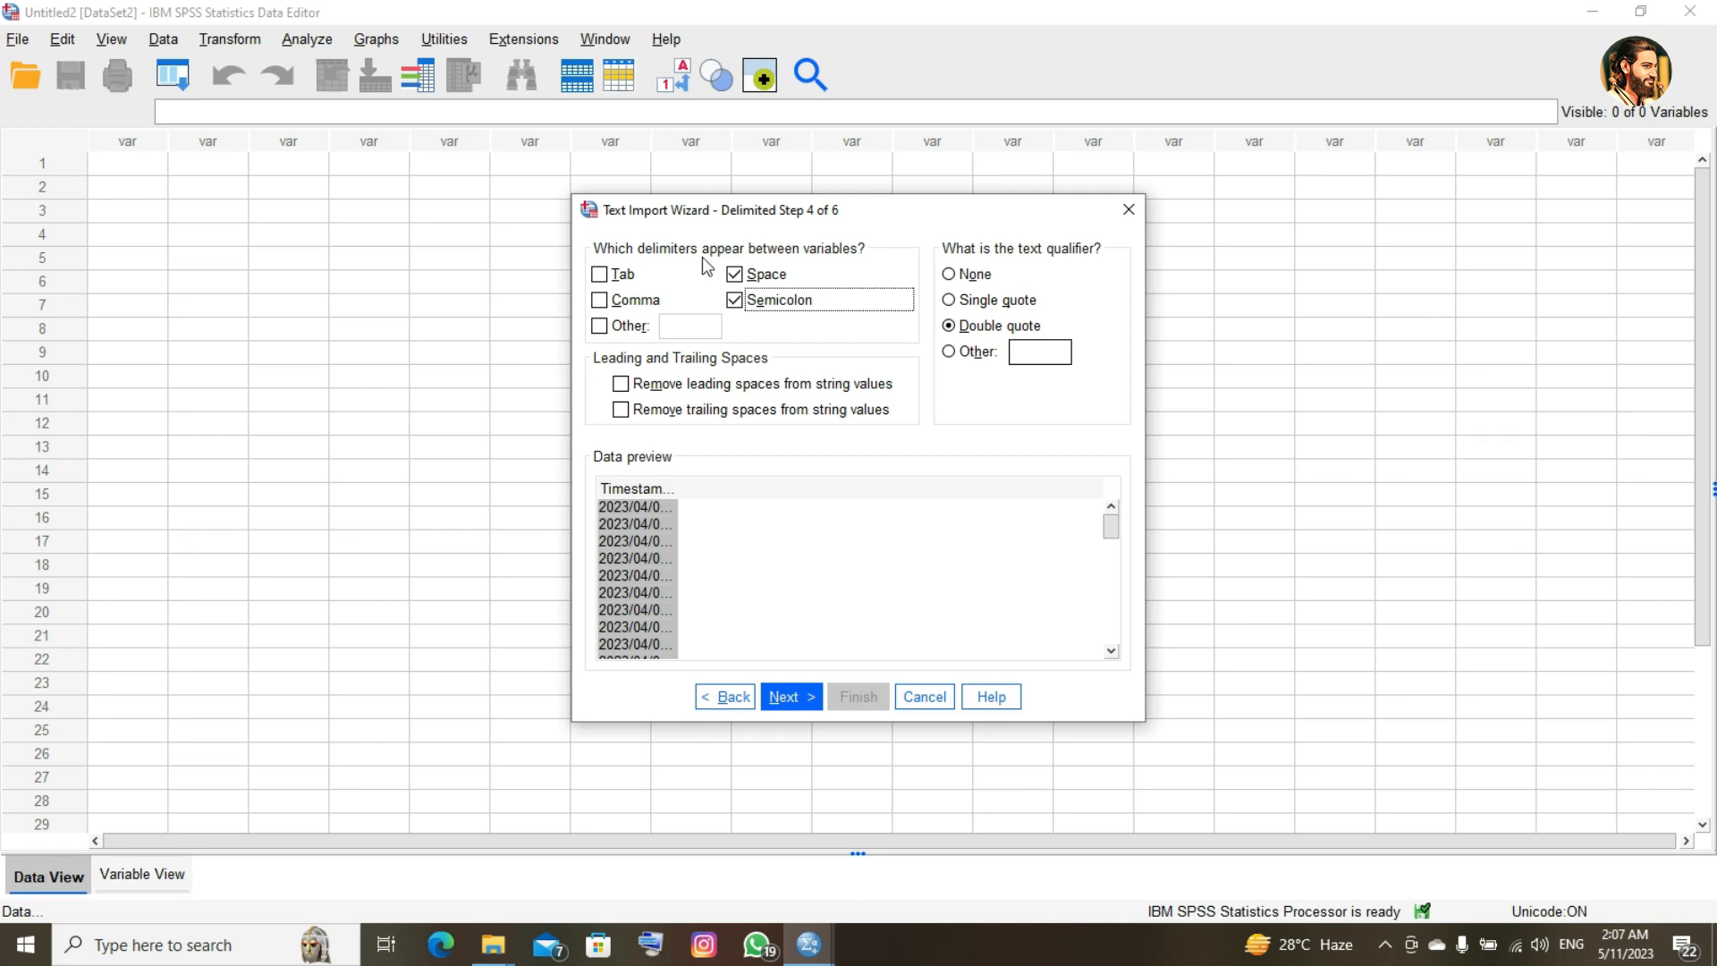
pyautogui.click(734, 275)
pyautogui.click(733, 297)
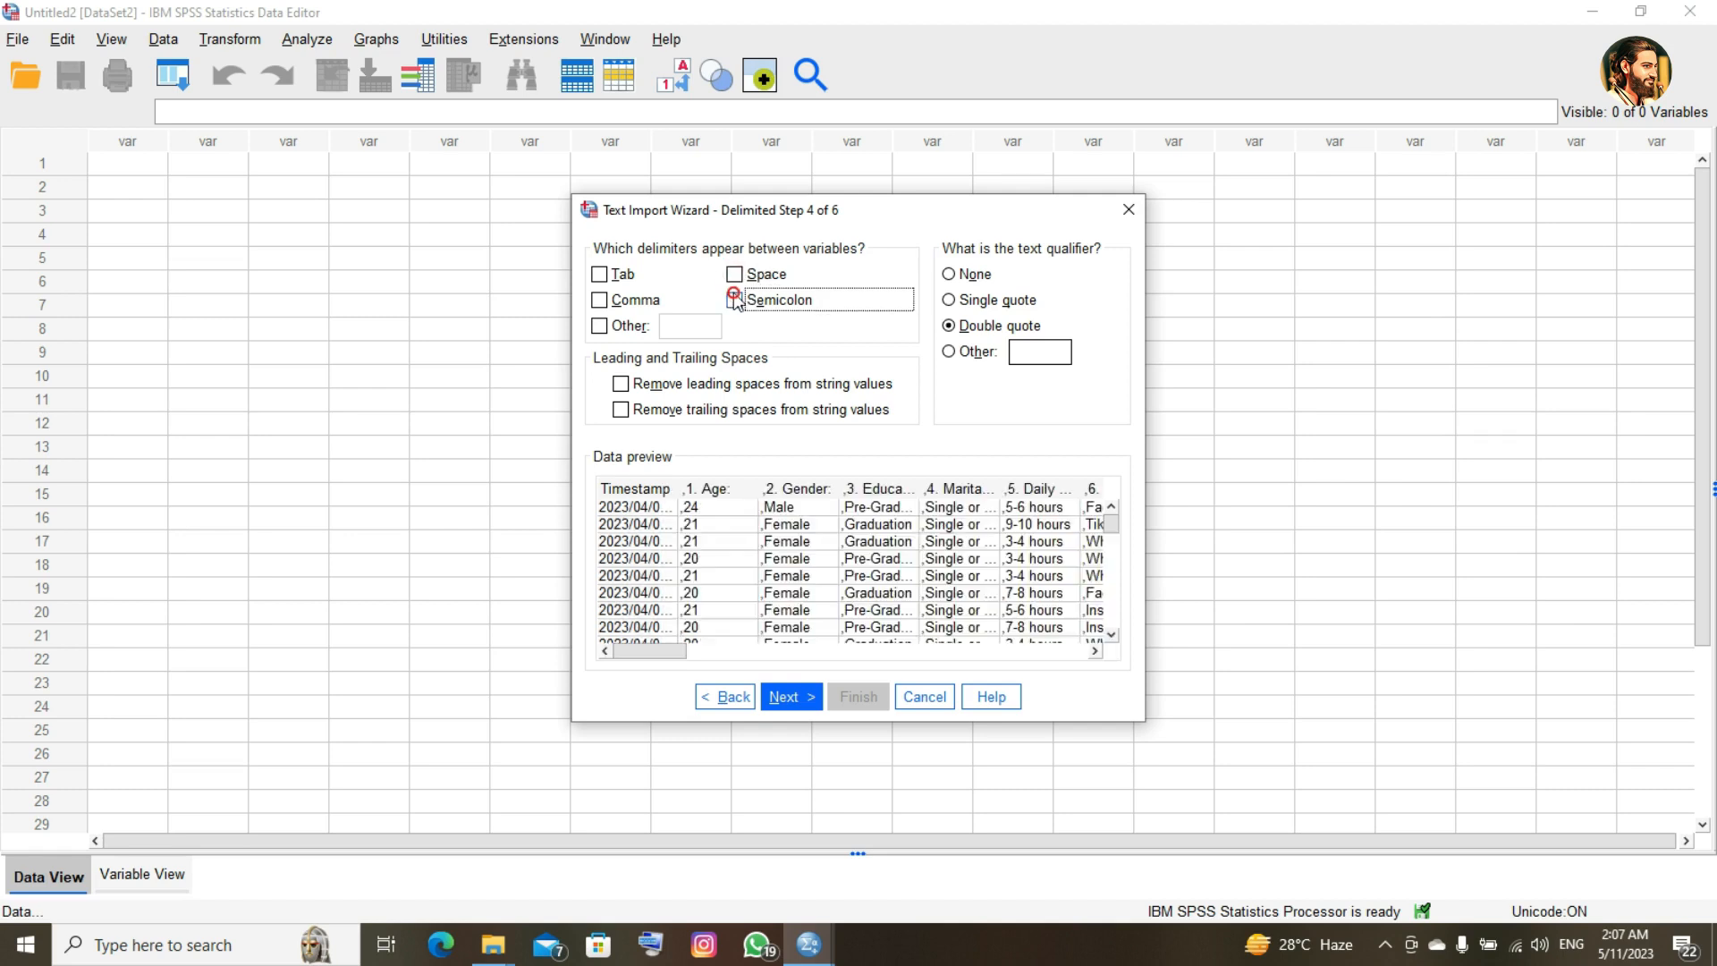
pyautogui.click(603, 305)
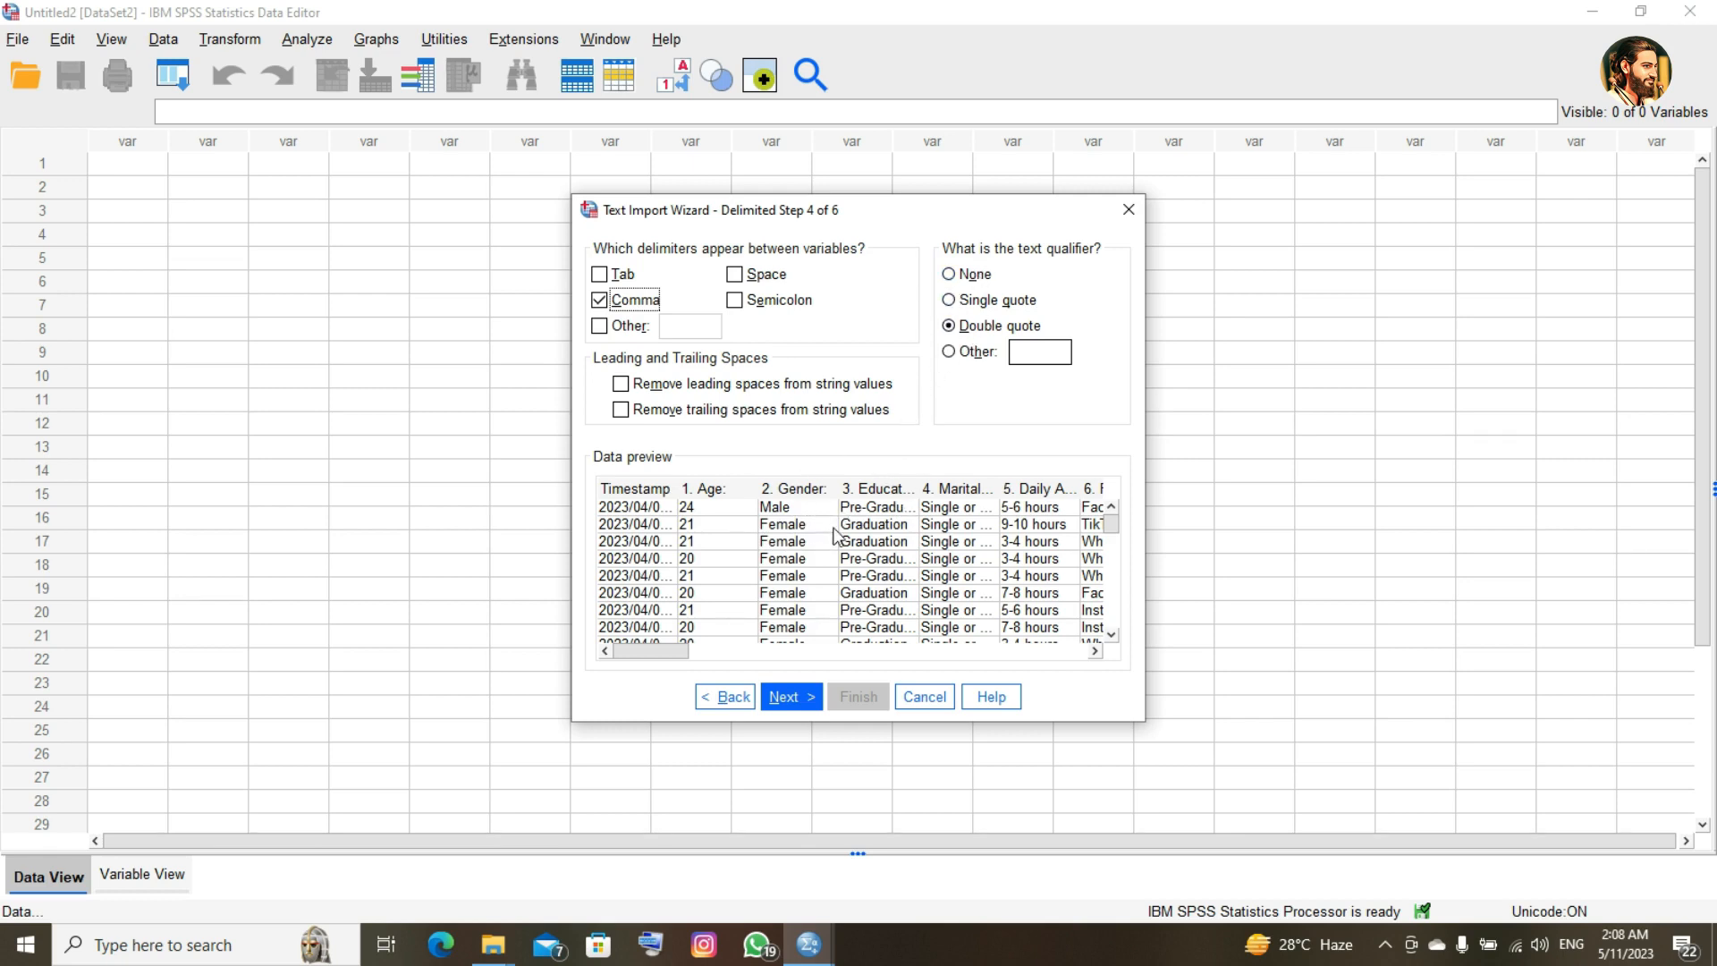
pyautogui.click(962, 278)
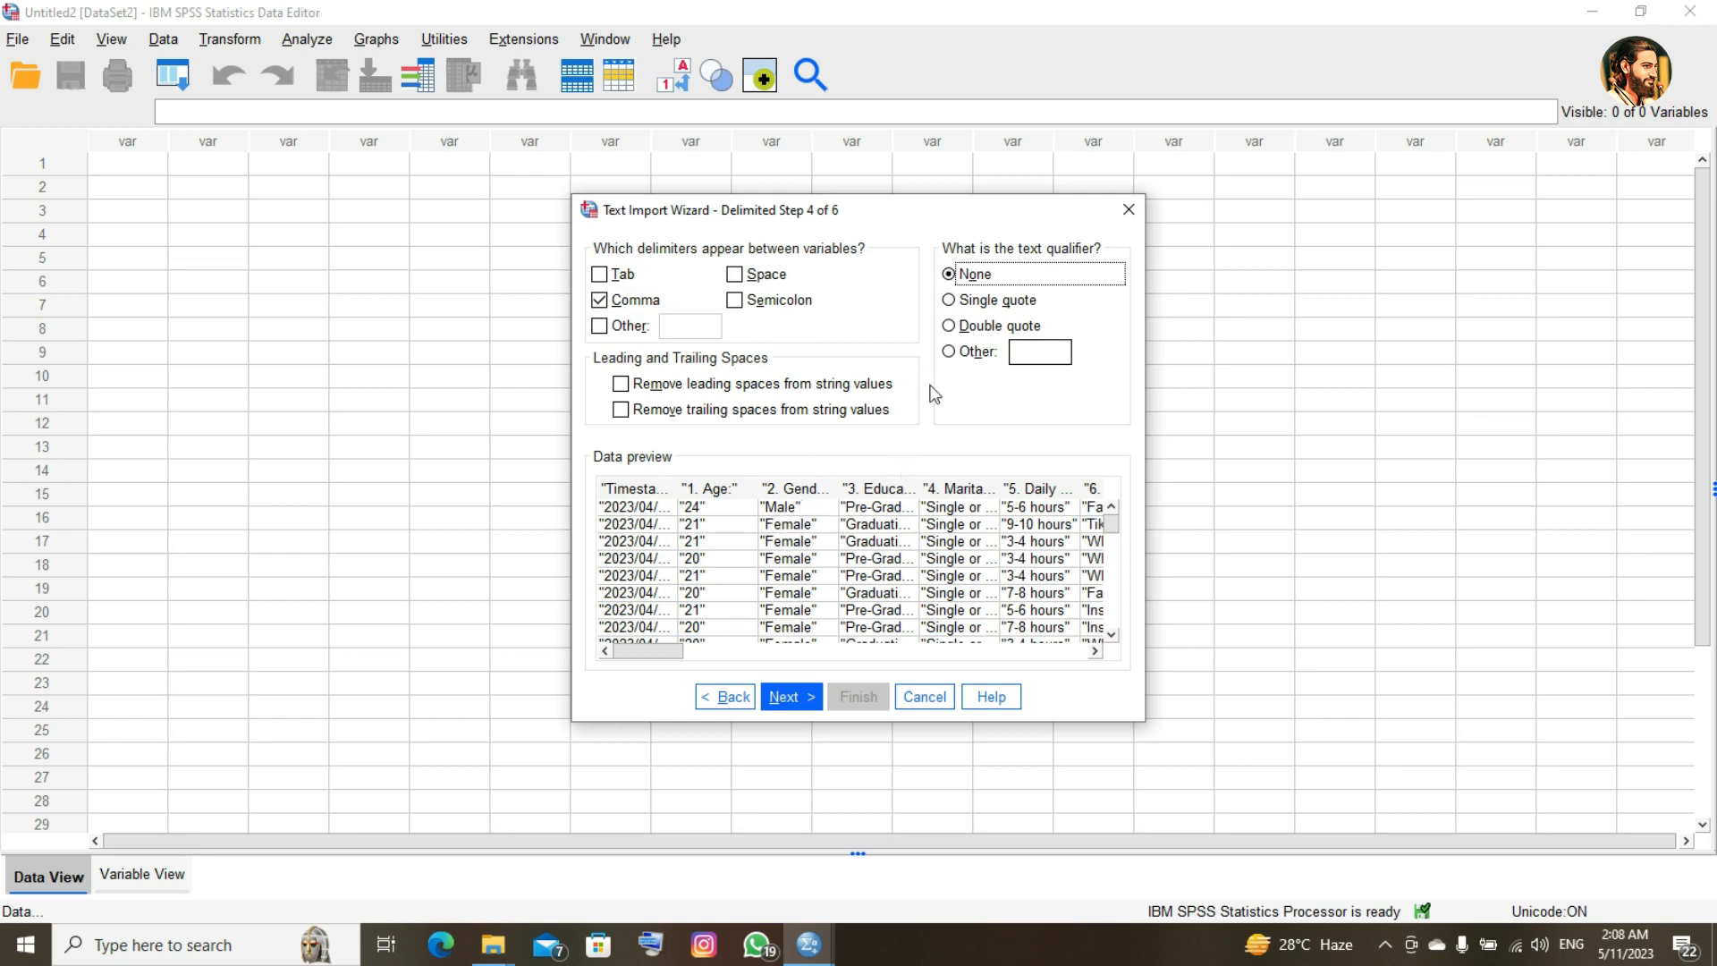
pyautogui.click(950, 325)
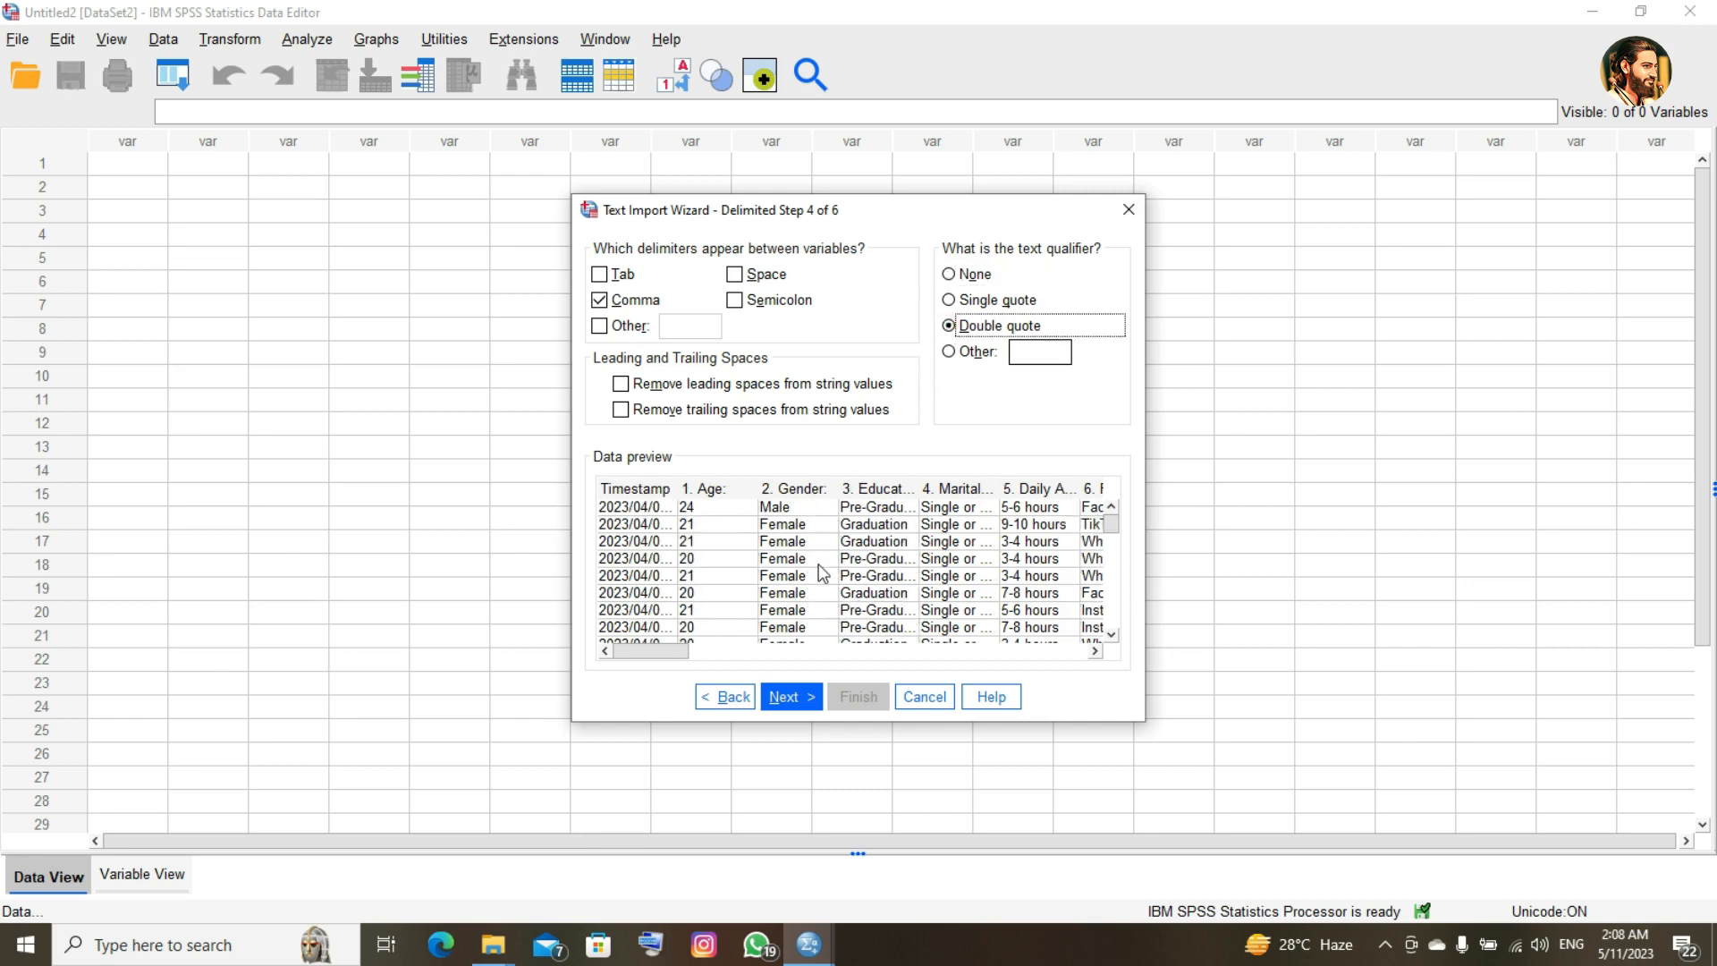
pyautogui.click(788, 699)
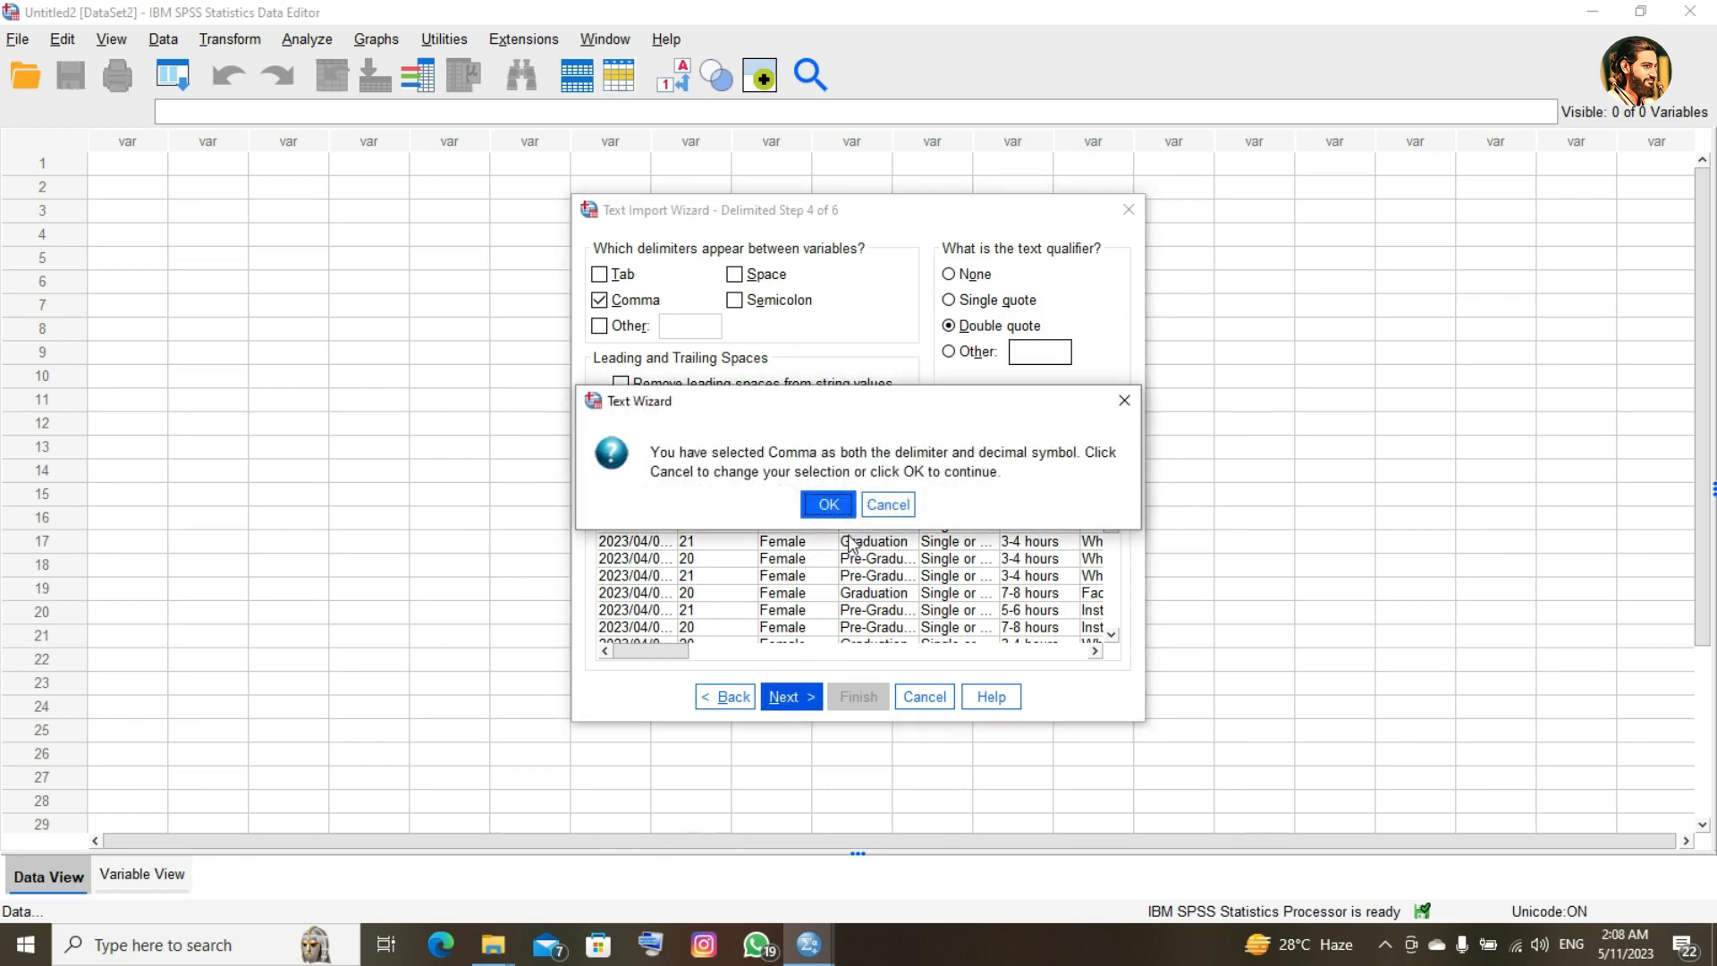
pyautogui.click(828, 507)
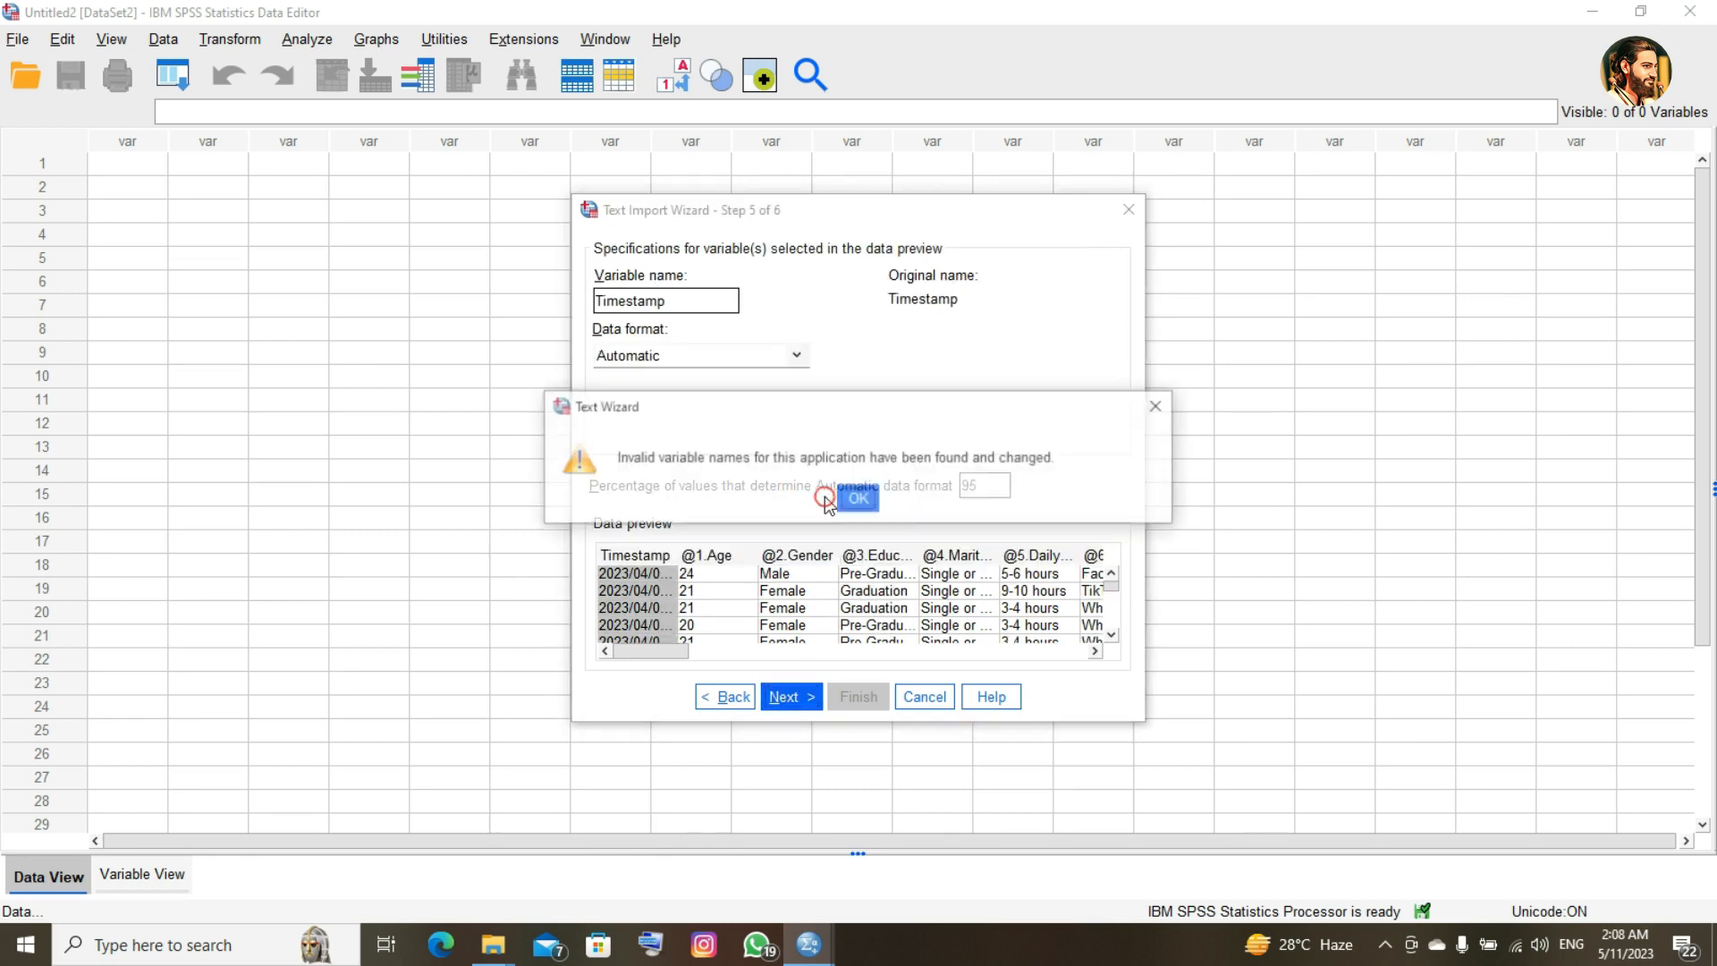
# - Accept the adjusted variable names and finish the import with automatic data format, without saving the file format or pasting syntax
pyautogui.click(845, 499)
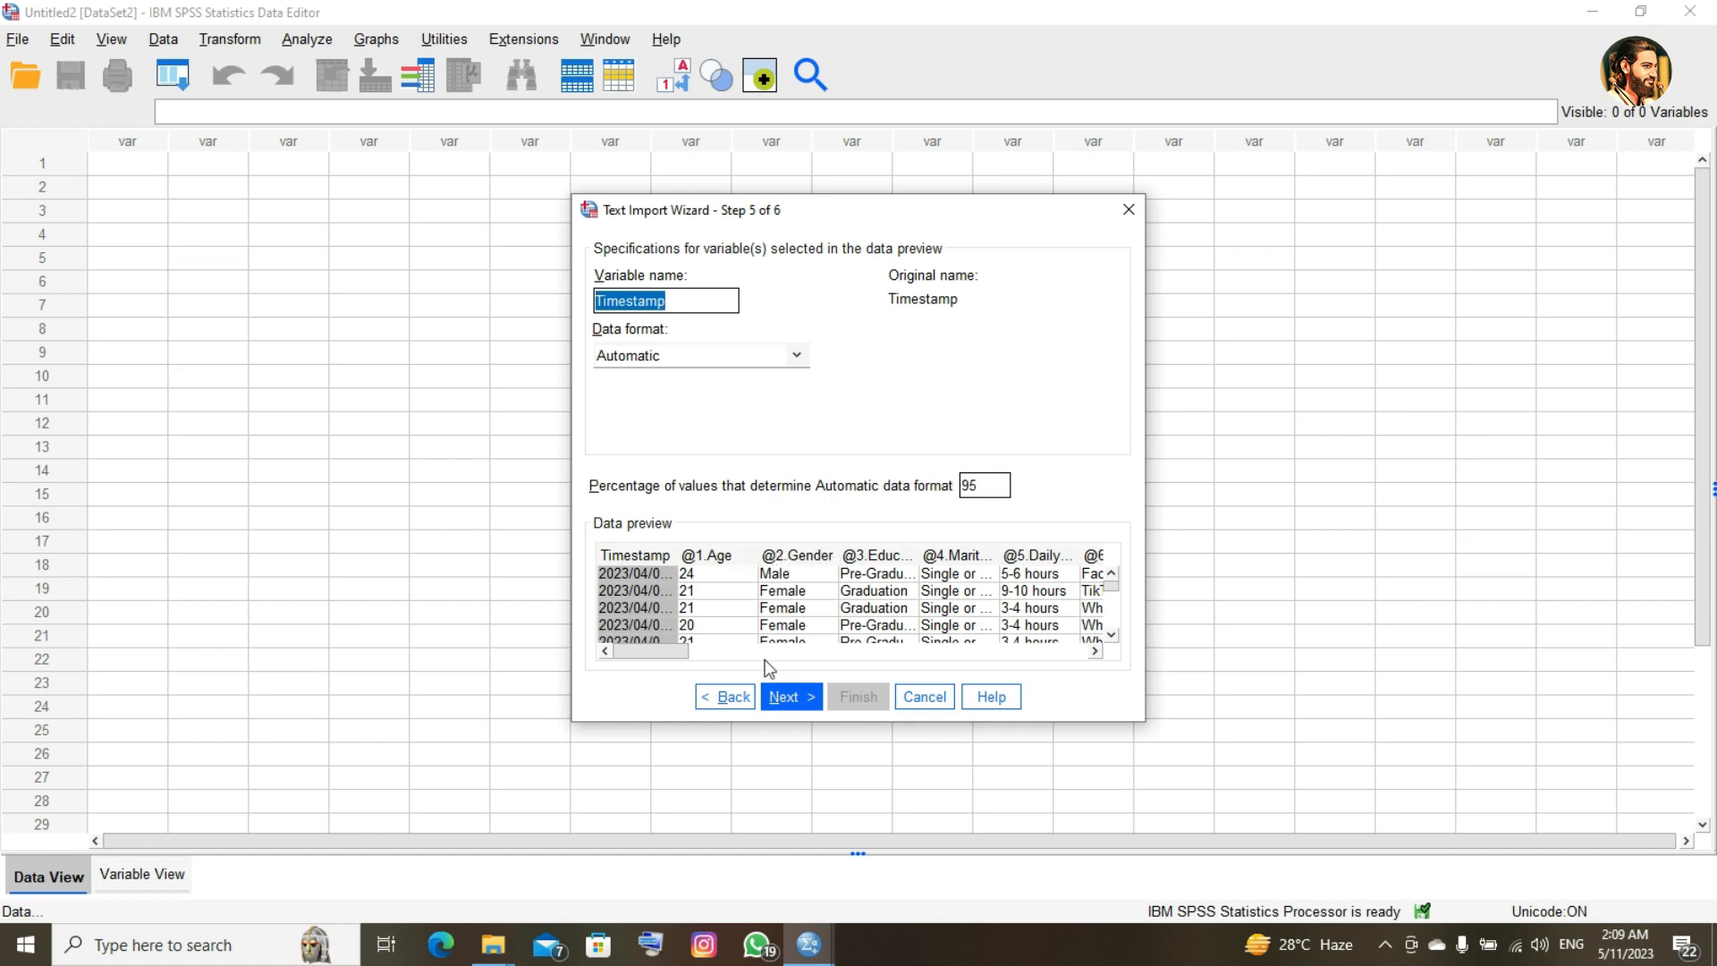
pyautogui.click(785, 695)
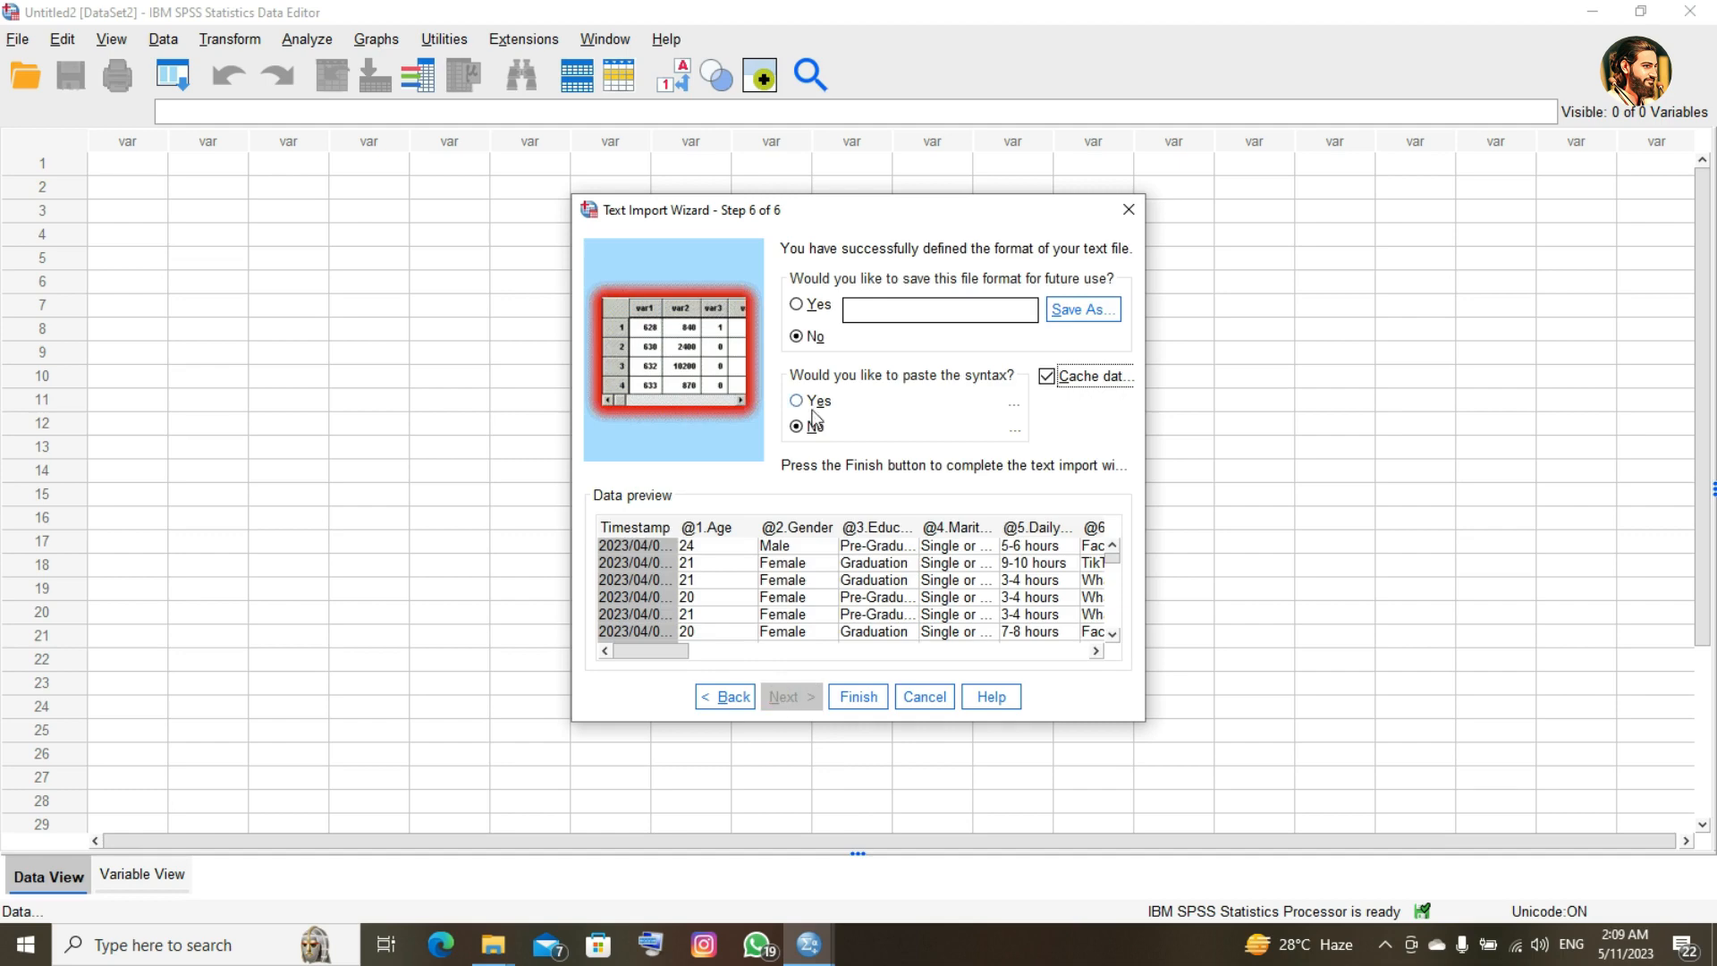
pyautogui.click(845, 698)
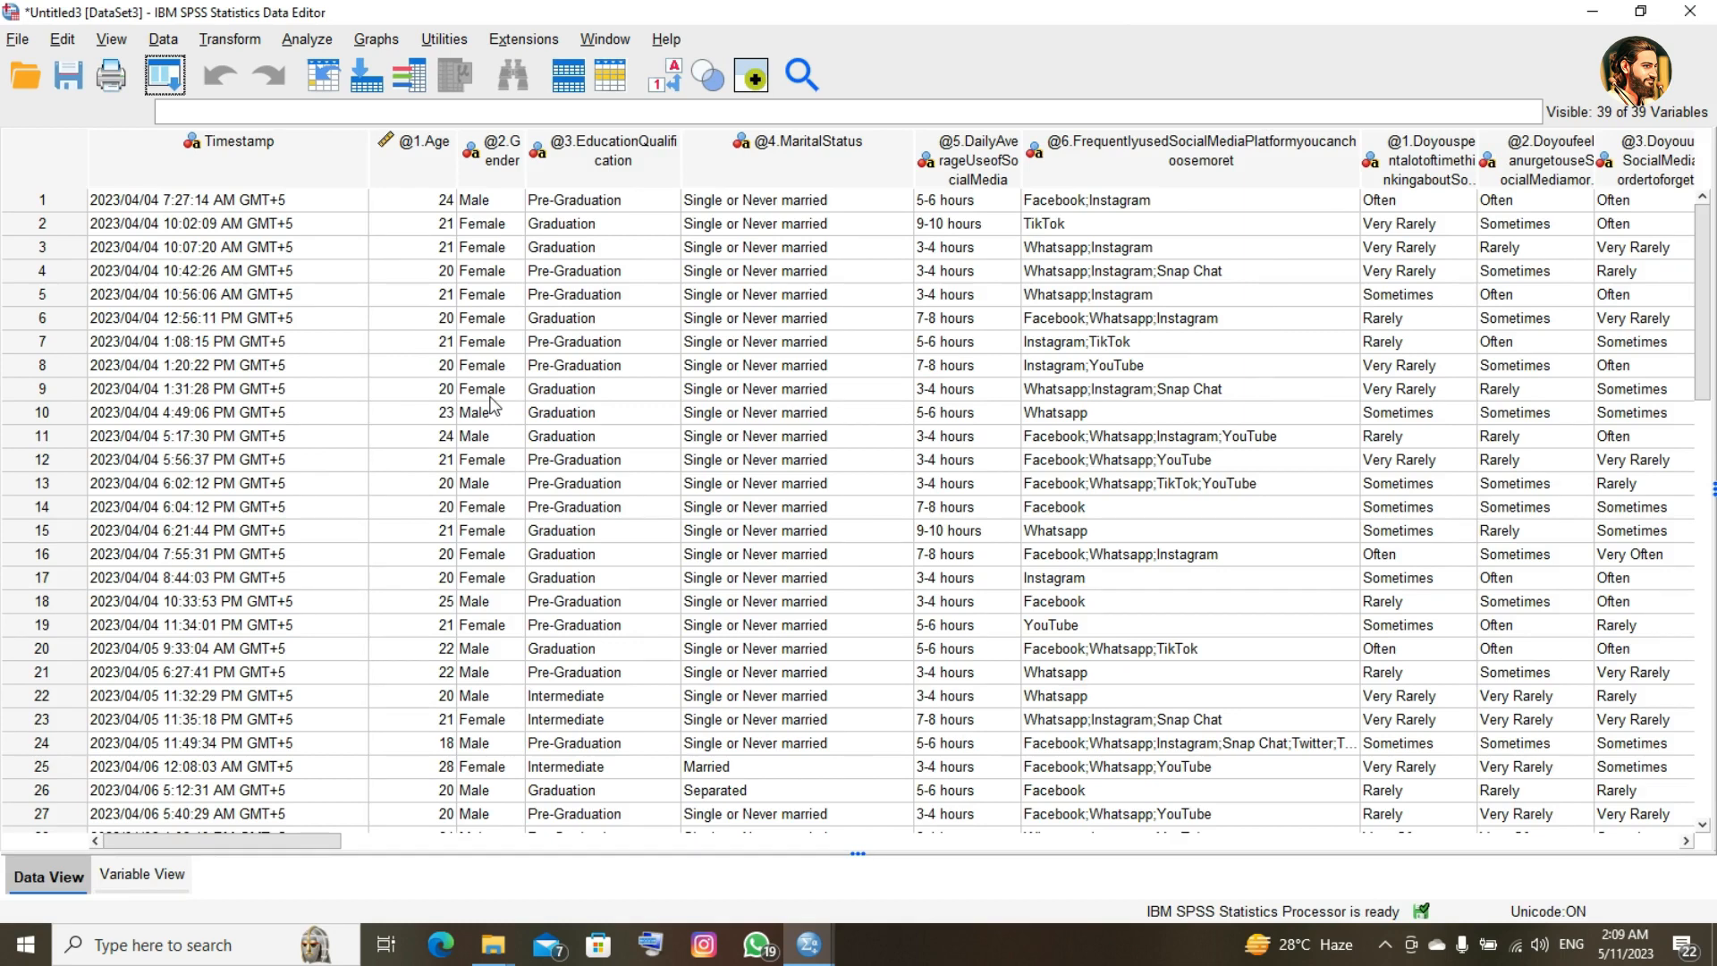
# - Examine the imported responses across the question columns, from the education qualification answers to the fifth Select A or B item
pyautogui.click(558, 444)
pyautogui.press('Right')
pyautogui.press('Right')
pyautogui.press('Right')
pyautogui.press('Right')
pyautogui.press('Right')
pyautogui.press('Right')
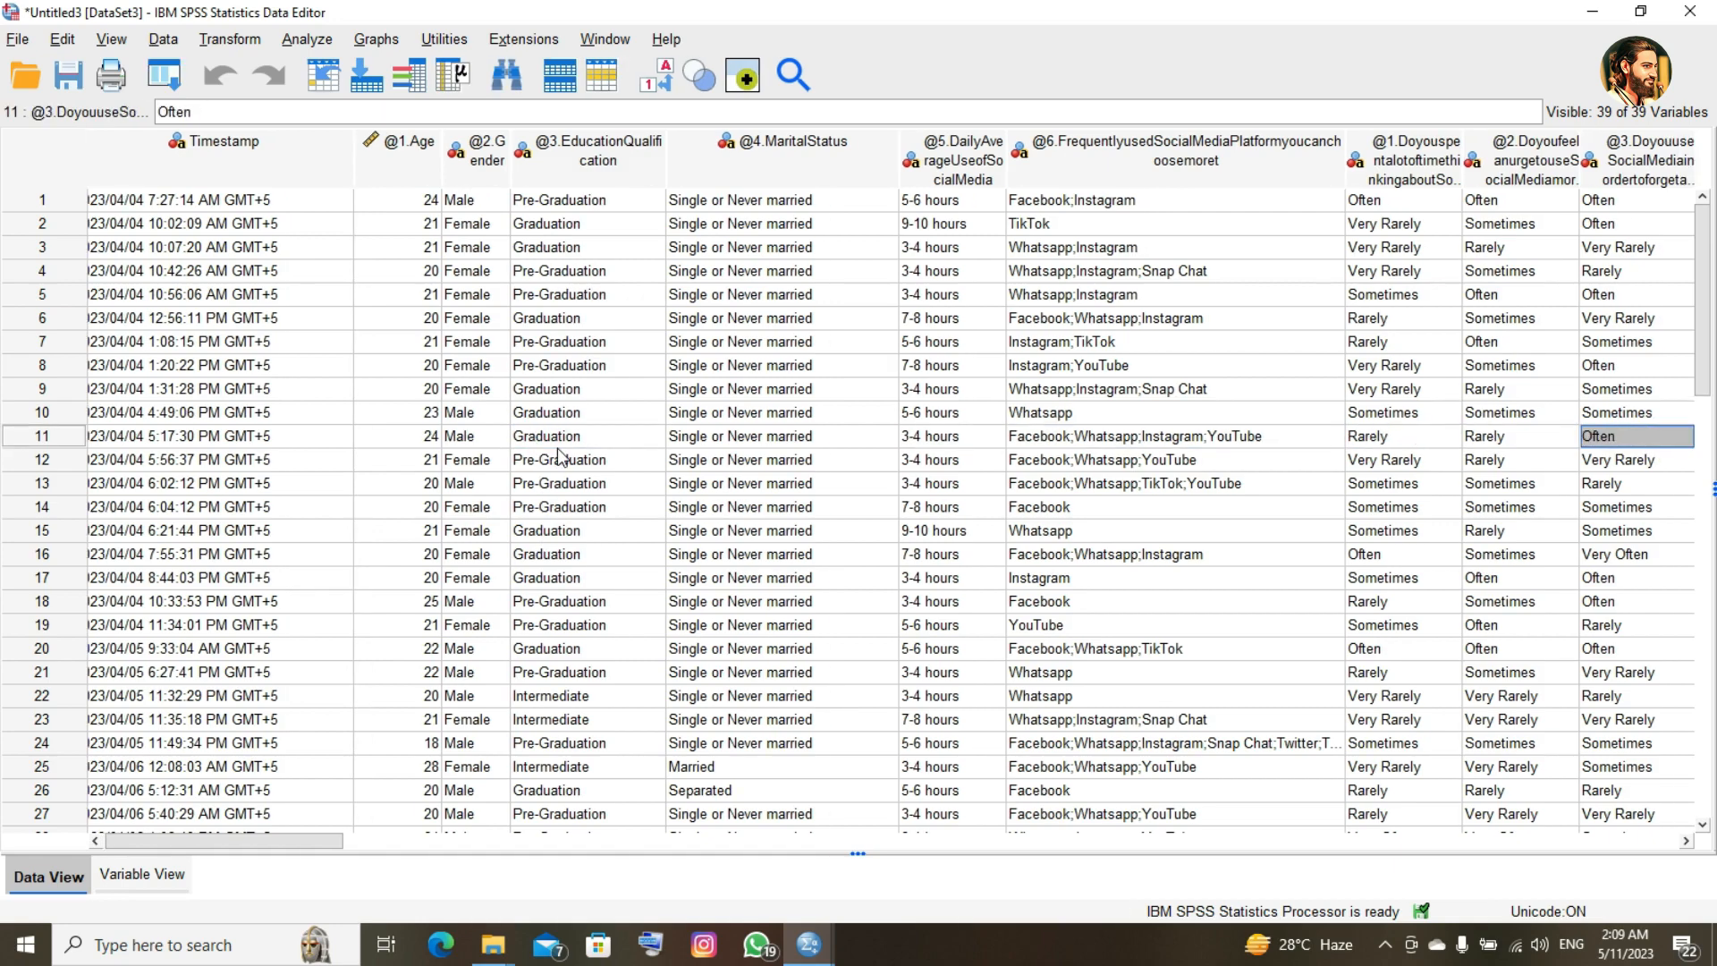
pyautogui.press('Right')
pyautogui.press('Right')
pyautogui.press('Right')
pyautogui.press('Right')
pyautogui.press('Right')
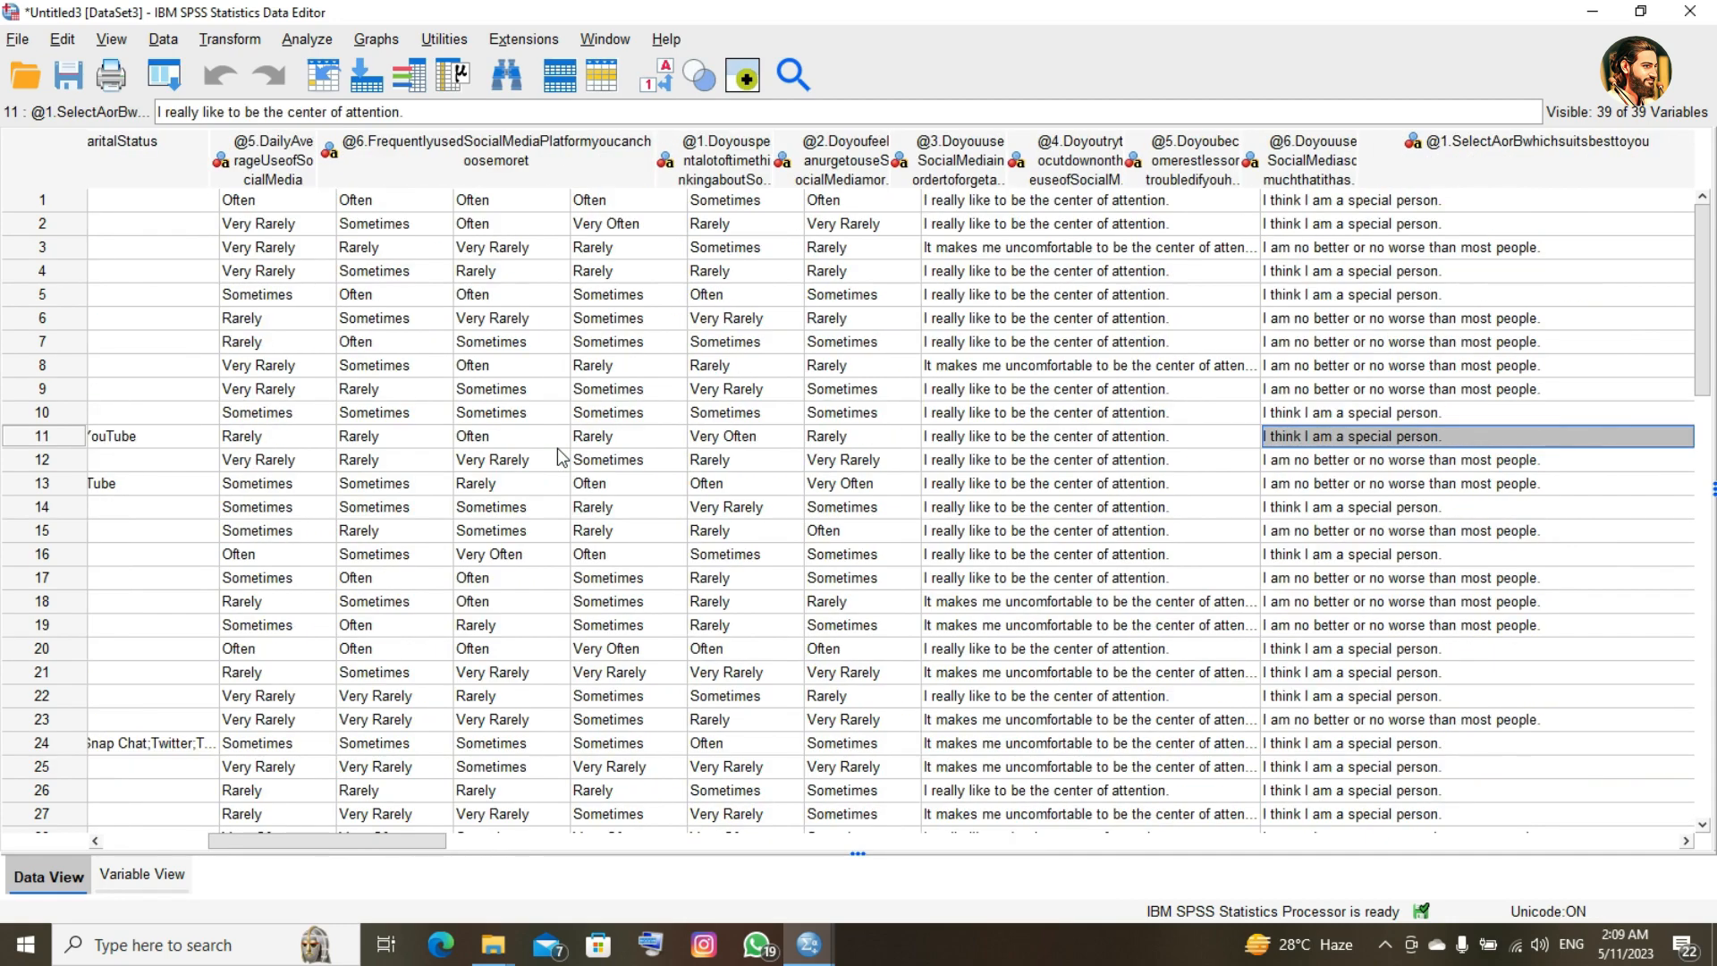
pyautogui.press('Right')
pyautogui.press('Right')
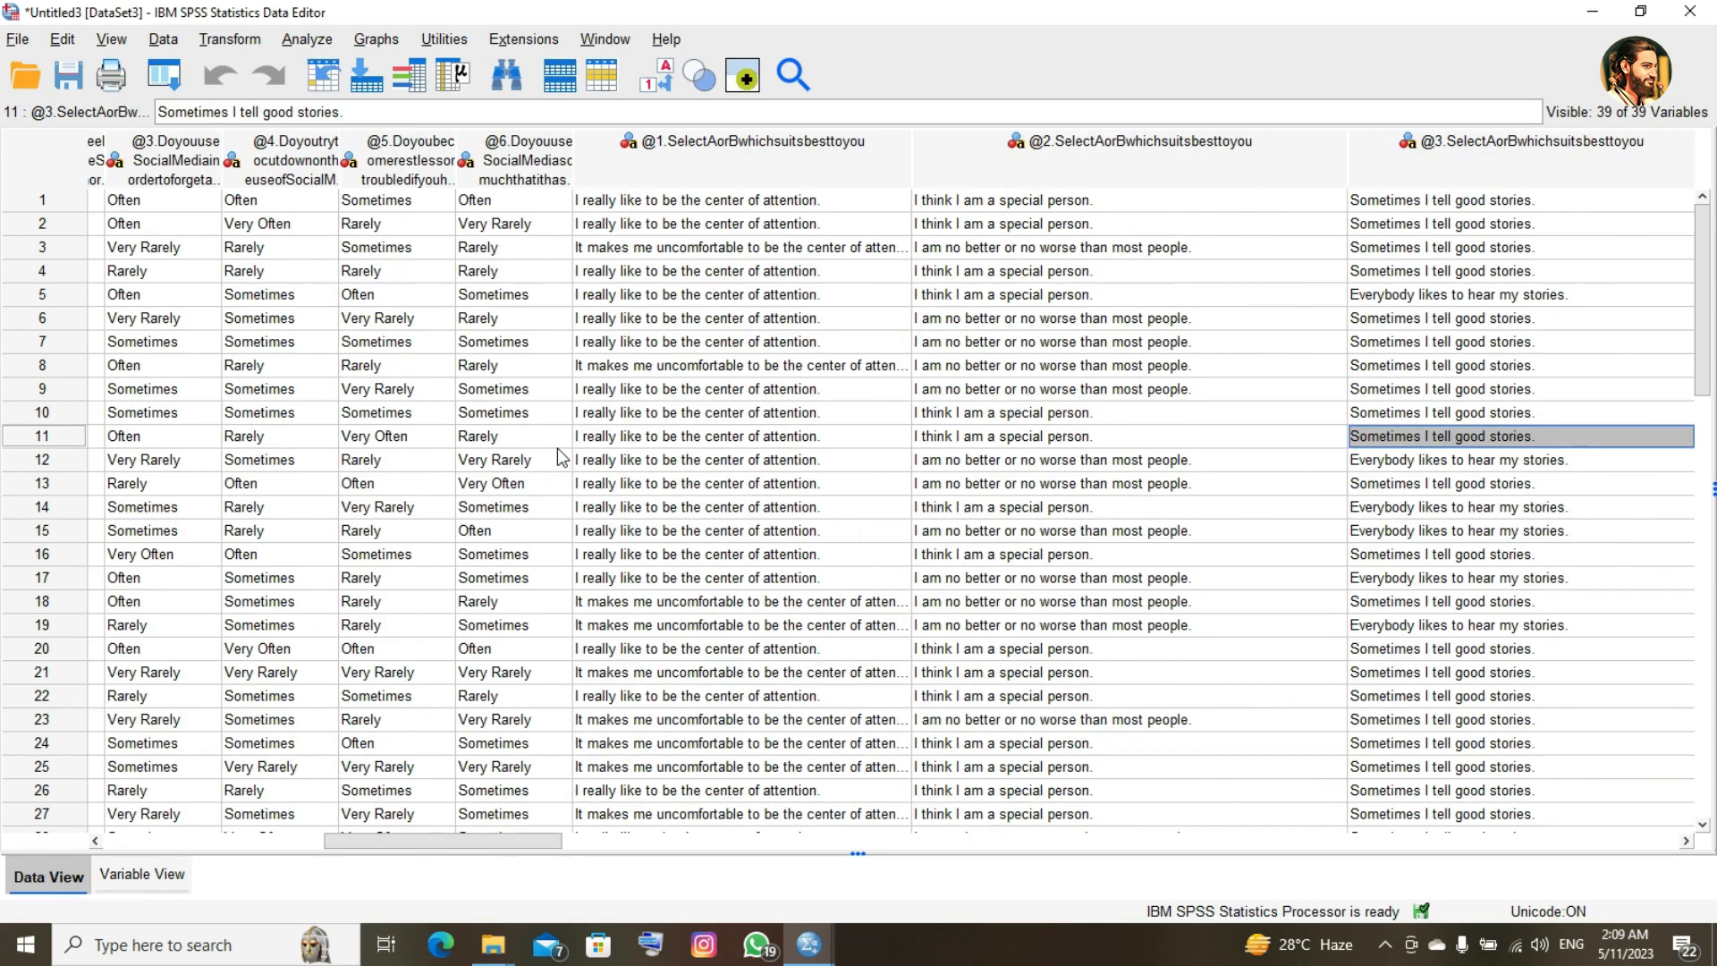
pyautogui.press('Up')
pyautogui.press('Up')
pyautogui.press('Up')
pyautogui.press('Up')
pyautogui.press('Up')
pyautogui.press('Up')
pyautogui.press('Up')
pyautogui.press('Up')
pyautogui.press('Up')
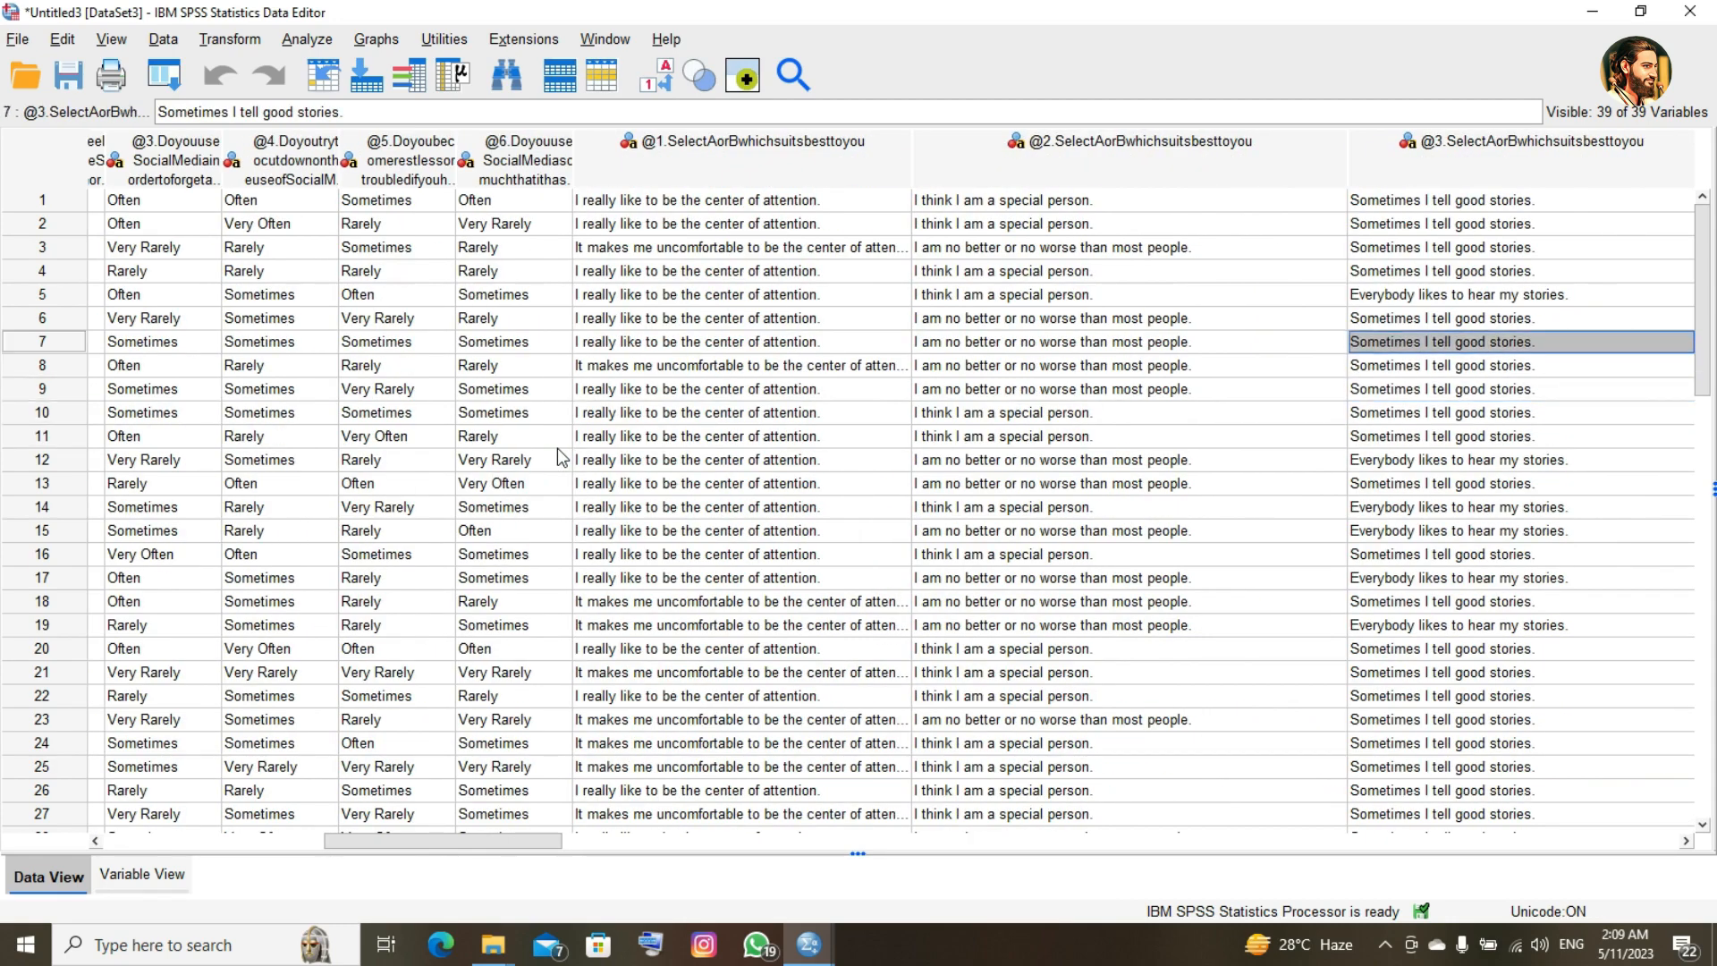
pyautogui.press('Right')
pyautogui.press('Right')
pyautogui.press('Right')
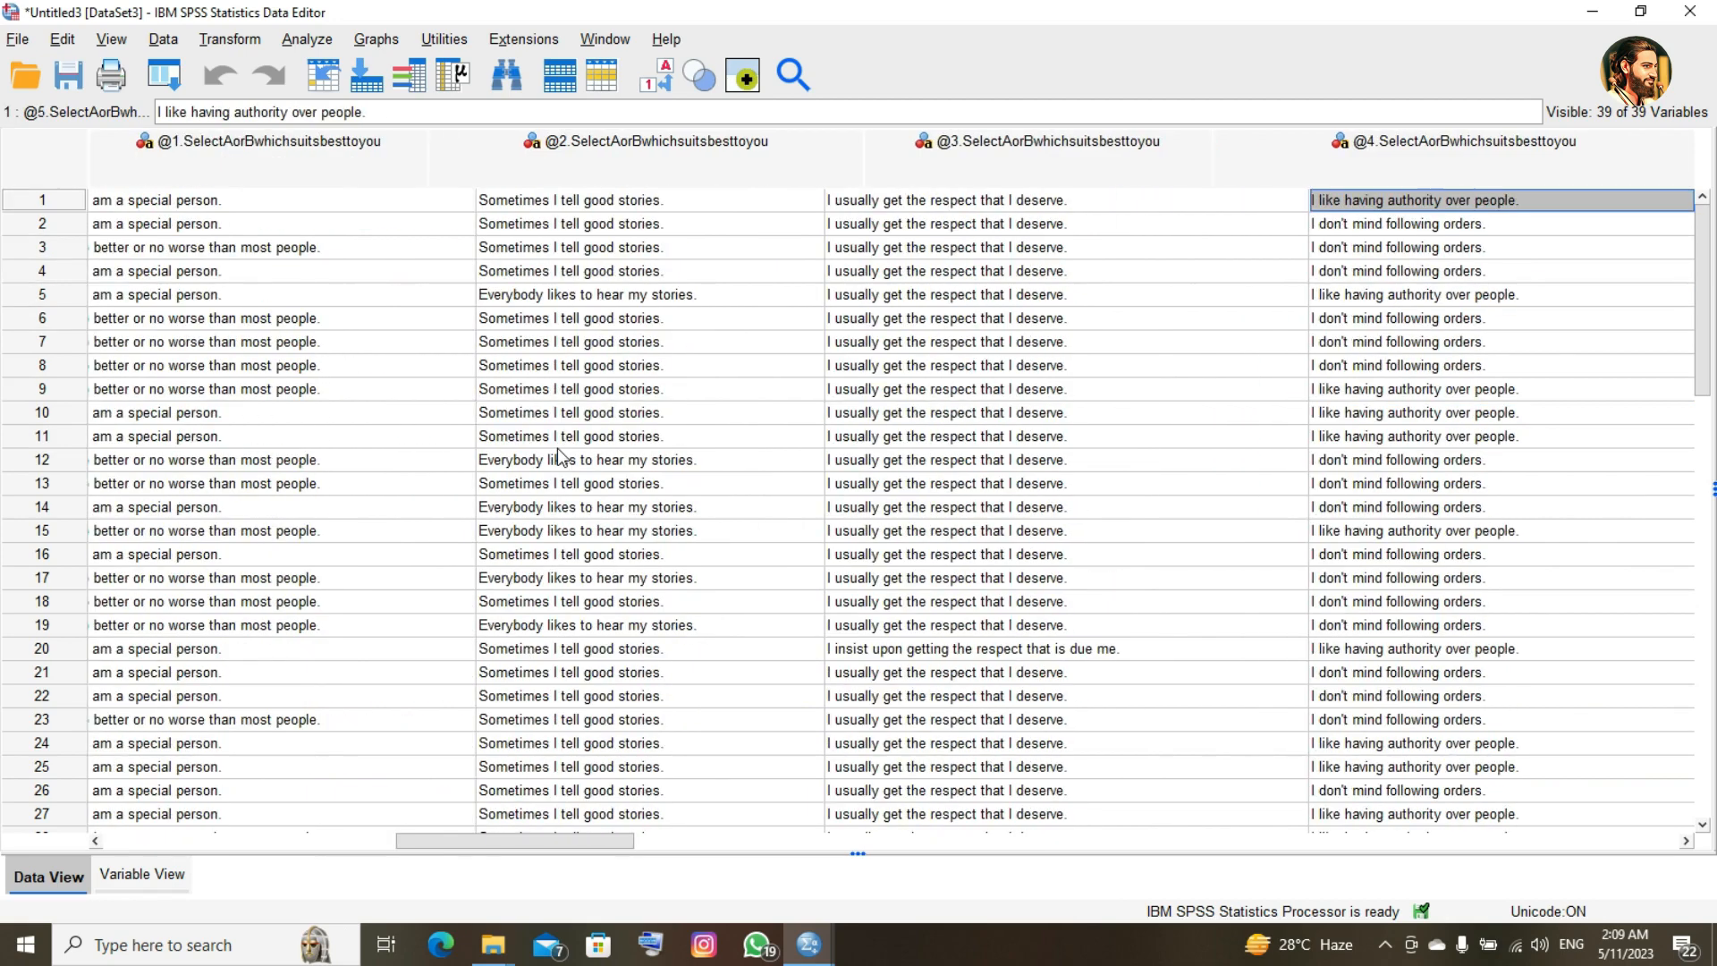
# - Examine the Select A or B answers down the cases to row 34
pyautogui.press('Down')
pyautogui.press('Down')
pyautogui.press('Down')
pyautogui.press('Down')
pyautogui.press('Down')
pyautogui.press('Down')
pyautogui.press('Down')
pyautogui.press('Down')
pyautogui.press('Down')
pyautogui.press('Down')
pyautogui.press('Down')
pyautogui.press('Down')
pyautogui.press('Down')
pyautogui.press('Down')
pyautogui.press('Down')
pyautogui.press('Down')
pyautogui.press('Down')
pyautogui.press('Down')
pyautogui.press('Down')
pyautogui.press('Down')
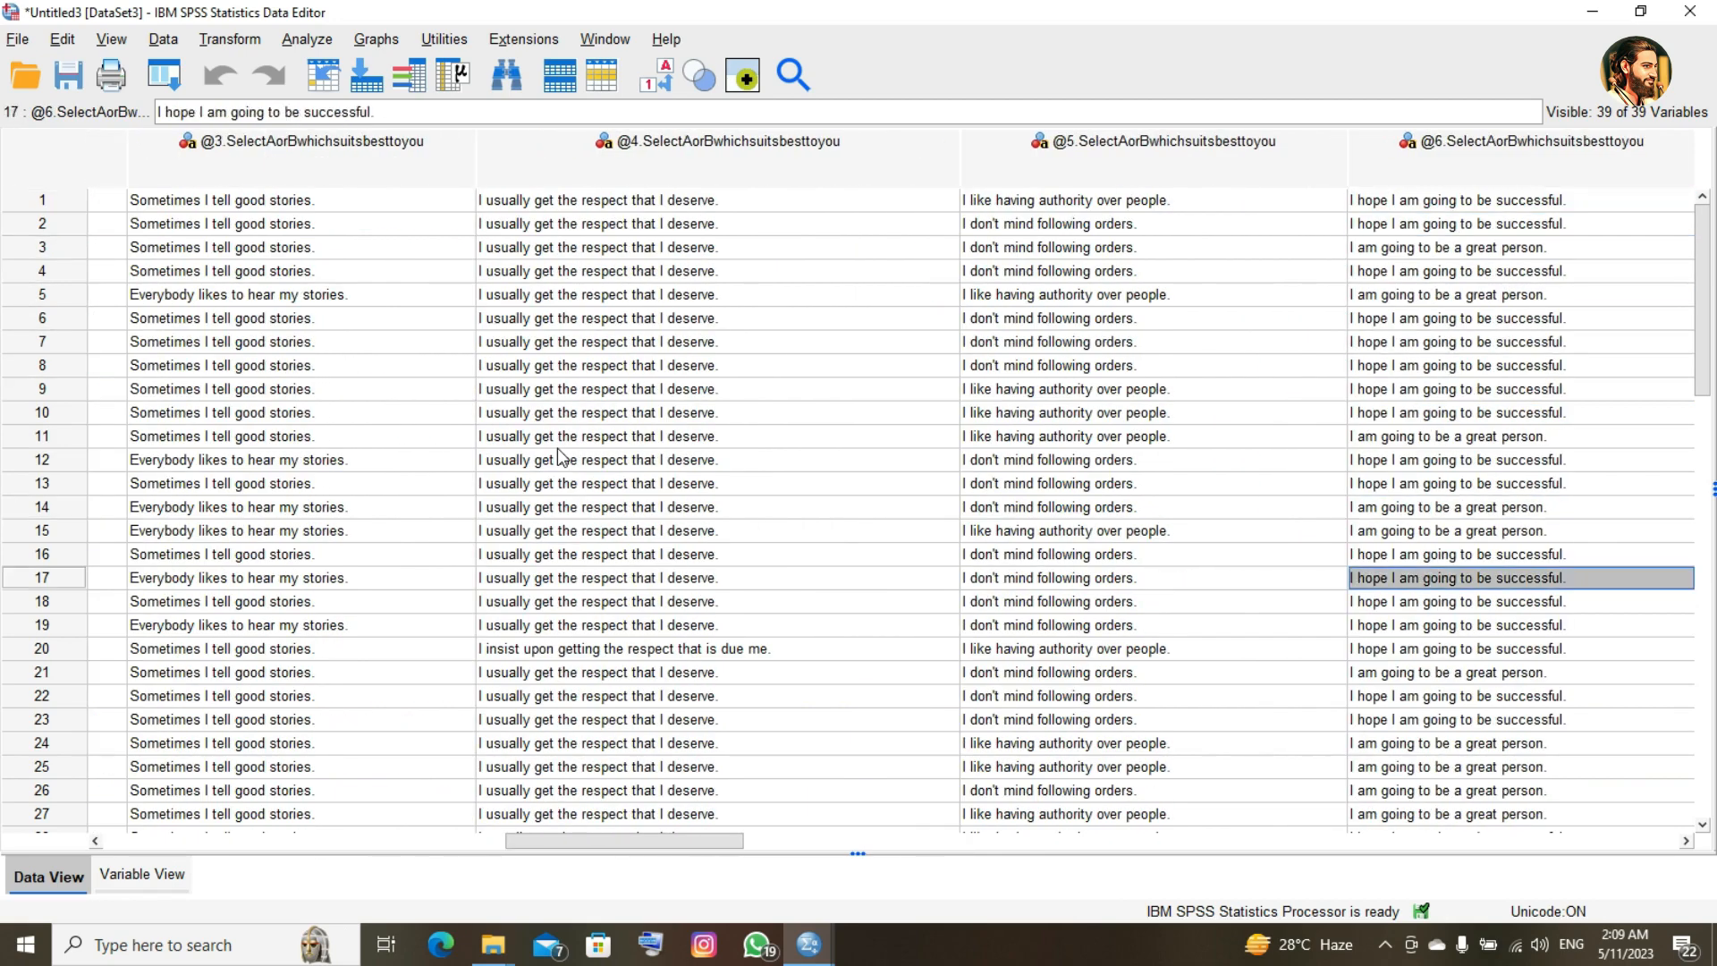
pyautogui.press('Down')
pyautogui.press('Down')
pyautogui.press('Down')
pyautogui.press('Down')
pyautogui.press('Down')
pyautogui.press('Down')
pyautogui.press('Down')
pyautogui.press('Down')
pyautogui.press('Down')
pyautogui.press('Down')
pyautogui.press('Left')
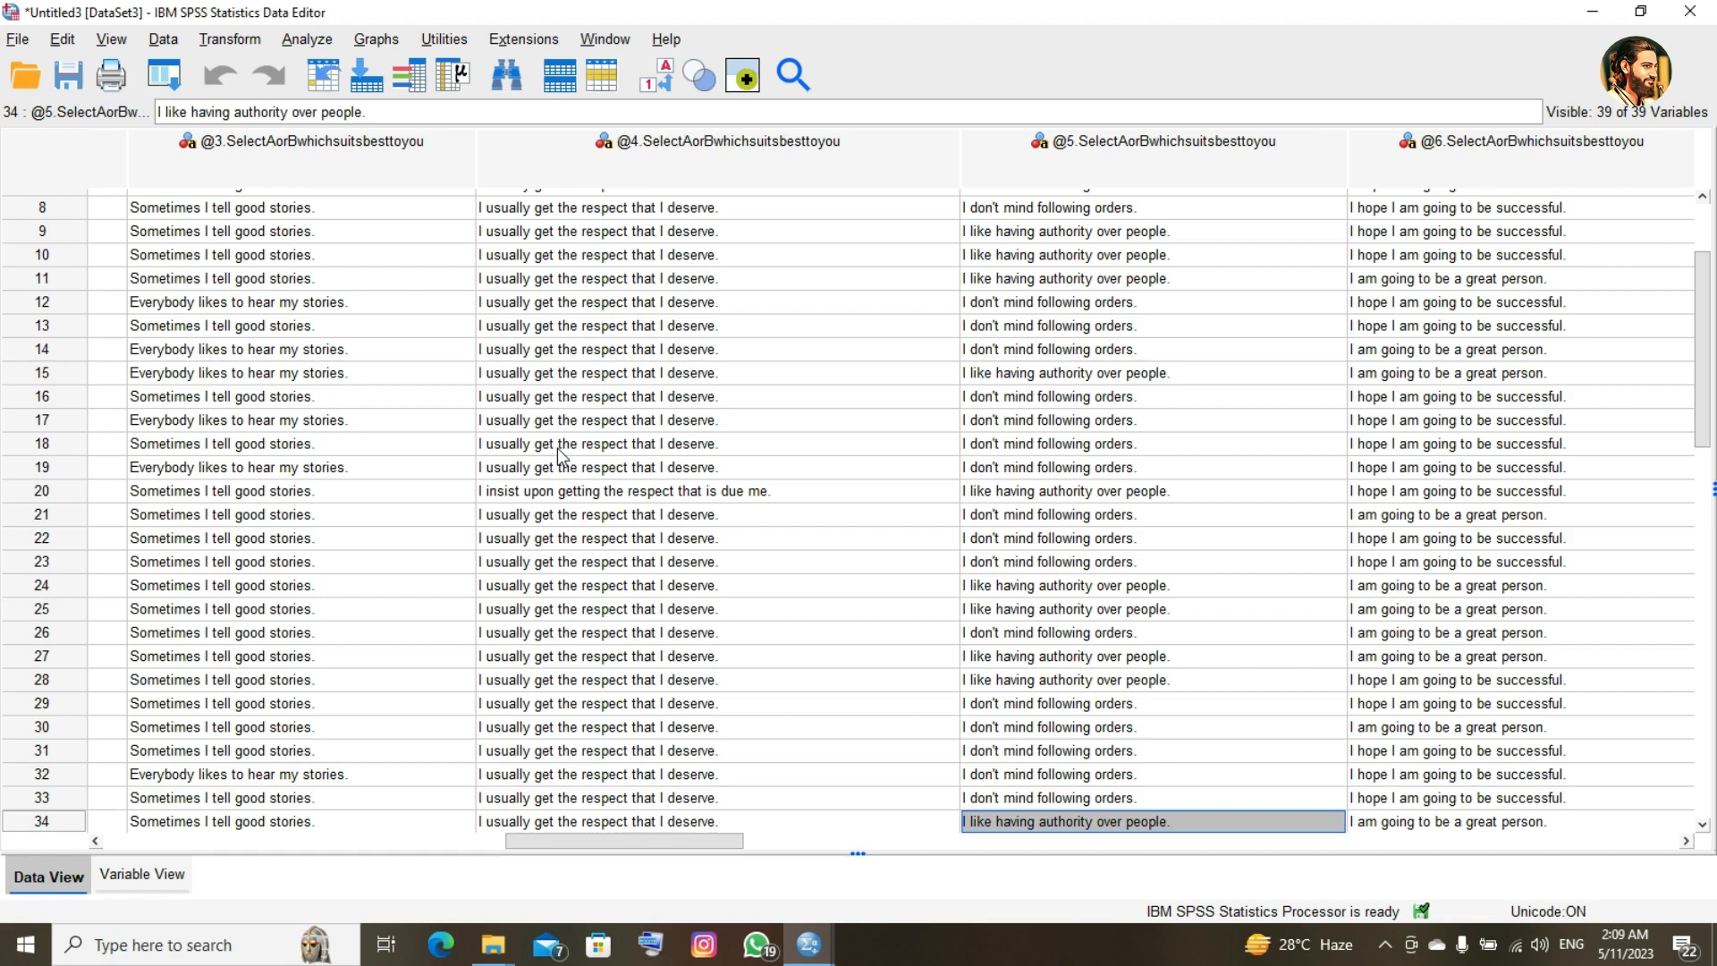
# - Return to the Timestamp column and look through the cases back up to the first one
pyautogui.press('Left')
pyautogui.press('Left')
pyautogui.press('Left')
pyautogui.press('Left')
pyautogui.press('Left')
pyautogui.press('Left')
pyautogui.press('Left')
pyautogui.press('Left')
pyautogui.press('Left')
pyautogui.press('Left')
pyautogui.press('Left')
pyautogui.press('Left')
pyautogui.press('Left')
pyautogui.press('Left')
pyautogui.press('Left')
pyautogui.press('Left')
pyautogui.press('Left')
pyautogui.press('Left')
pyautogui.press('Left')
pyautogui.press('Left')
pyautogui.press('Up')
pyautogui.press('Up')
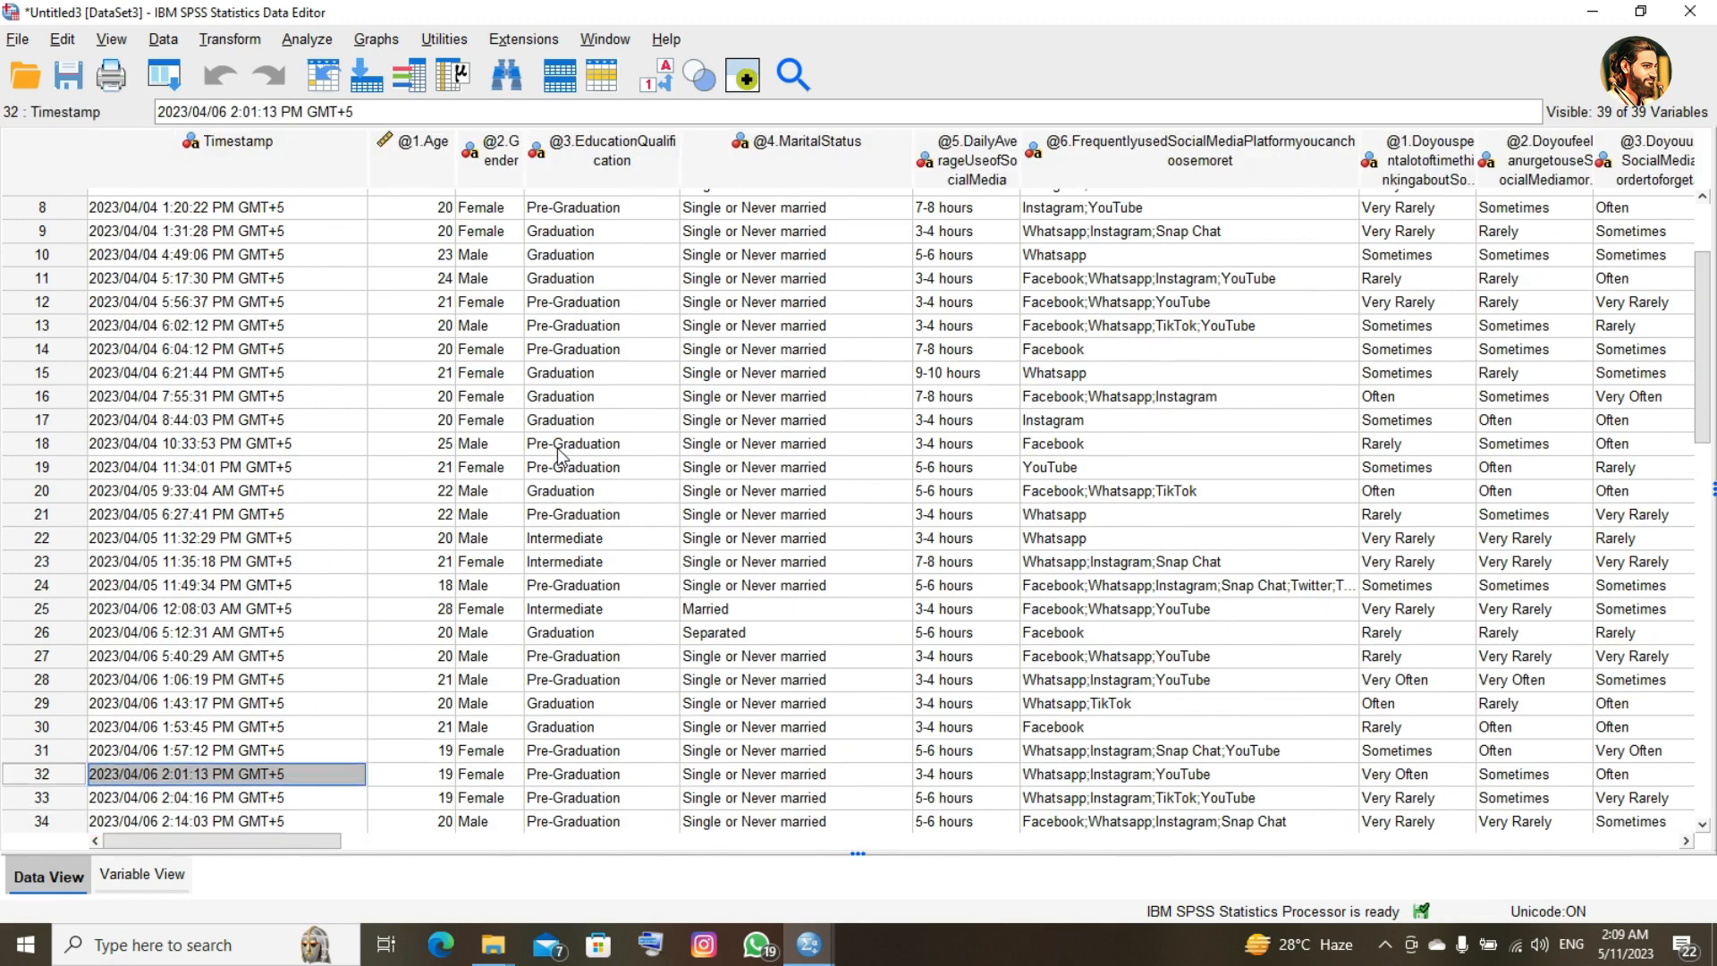
pyautogui.press('Up')
pyautogui.press('Up')
pyautogui.press('Up')
pyautogui.press('Up')
pyautogui.press('Up')
pyautogui.press('Up')
pyautogui.press('Up')
pyautogui.press('Up')
pyautogui.press('Up')
pyautogui.press('Up')
pyautogui.press('Up')
pyautogui.press('Up')
pyautogui.press('Up')
pyautogui.press('Up')
pyautogui.press('Up')
pyautogui.press('Up')
pyautogui.press('Up')
pyautogui.press('Up')
pyautogui.press('Up')
pyautogui.press('Up')
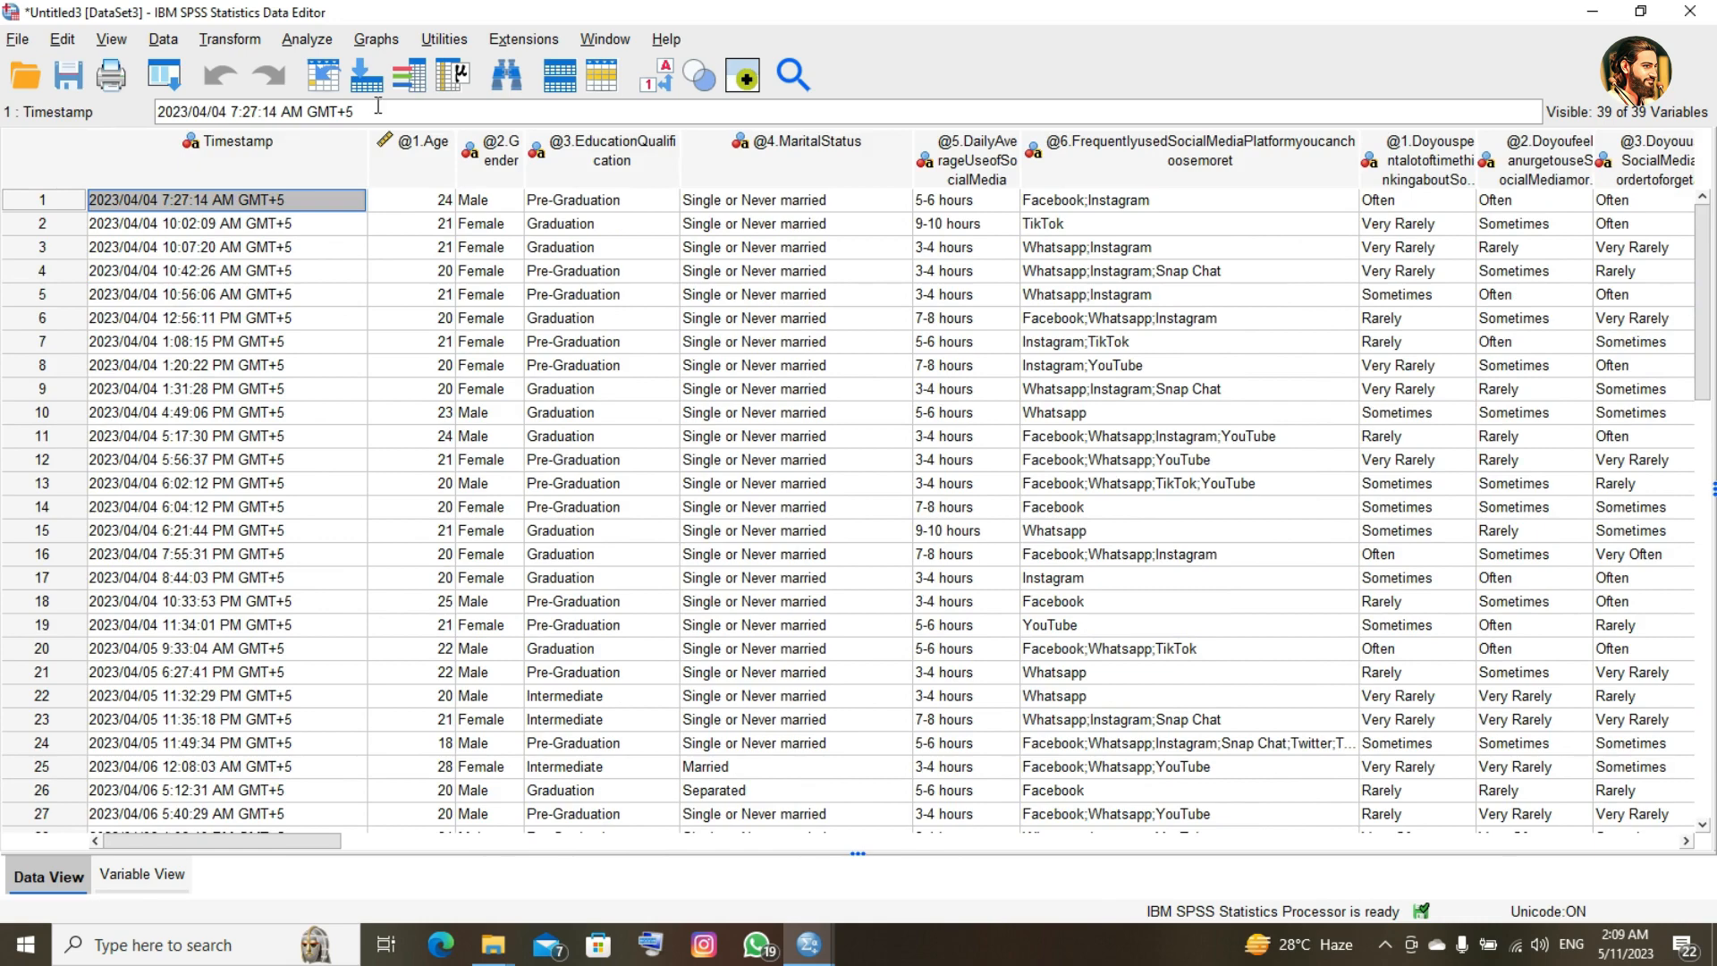
# - Cut the entire Timestamp variable out of the dataset
pyautogui.click(225, 172)
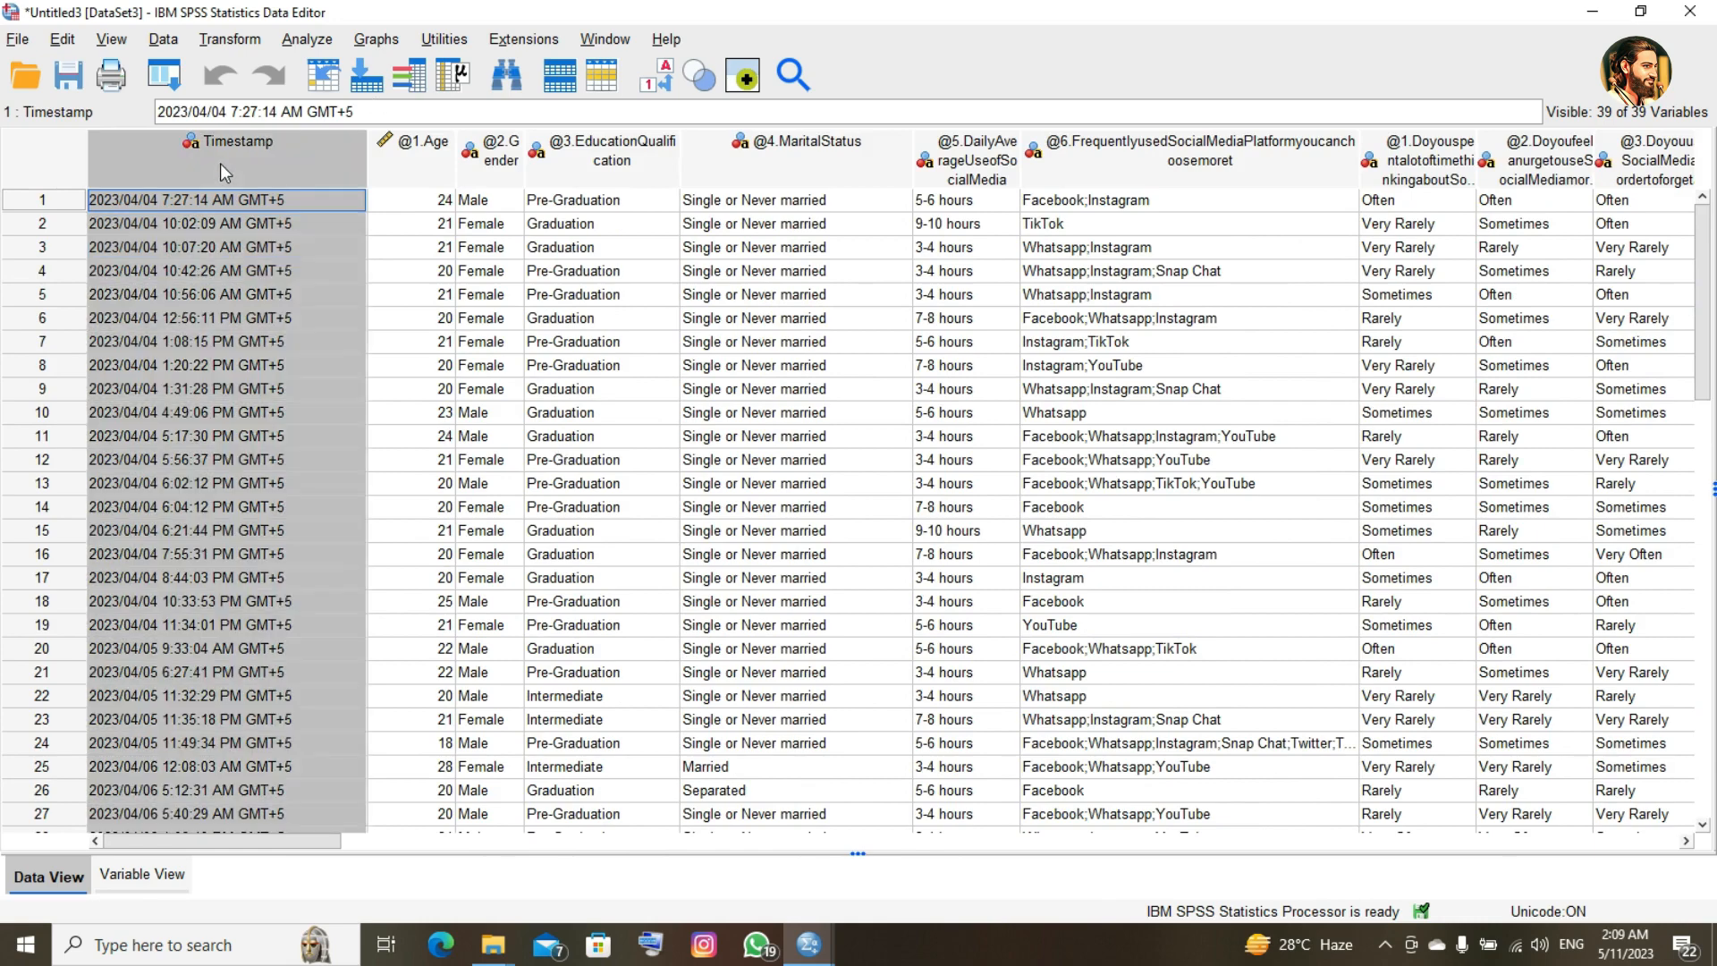
pyautogui.rightClick(220, 162)
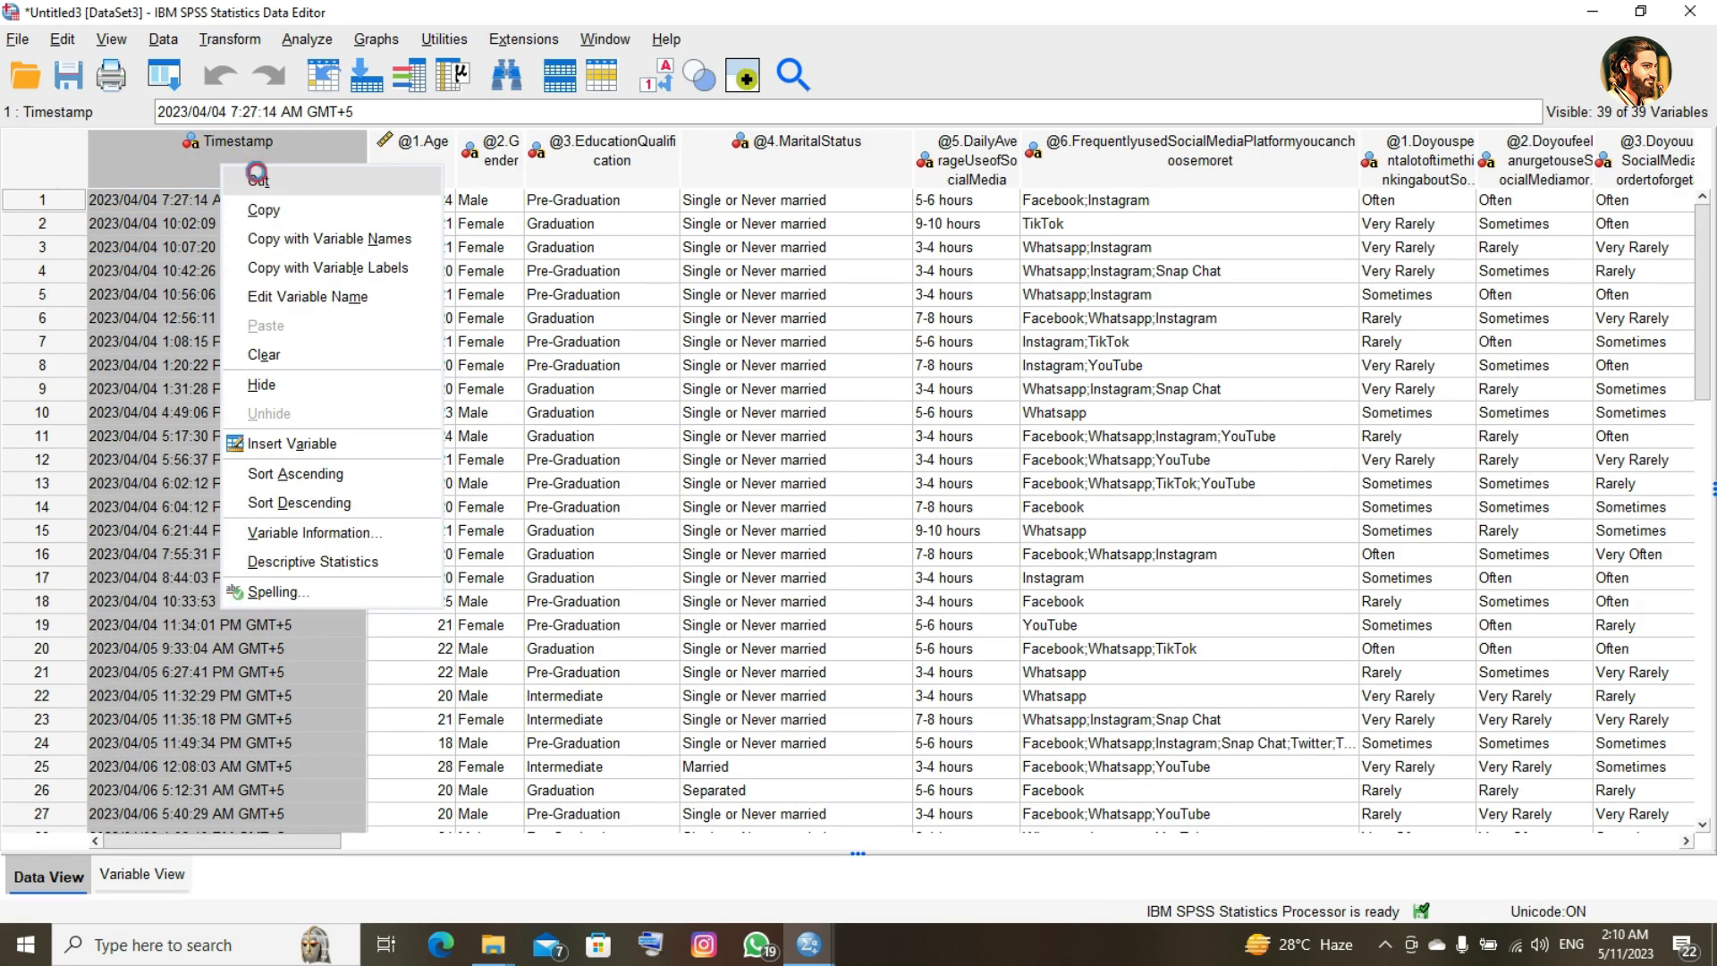
pyautogui.click(256, 179)
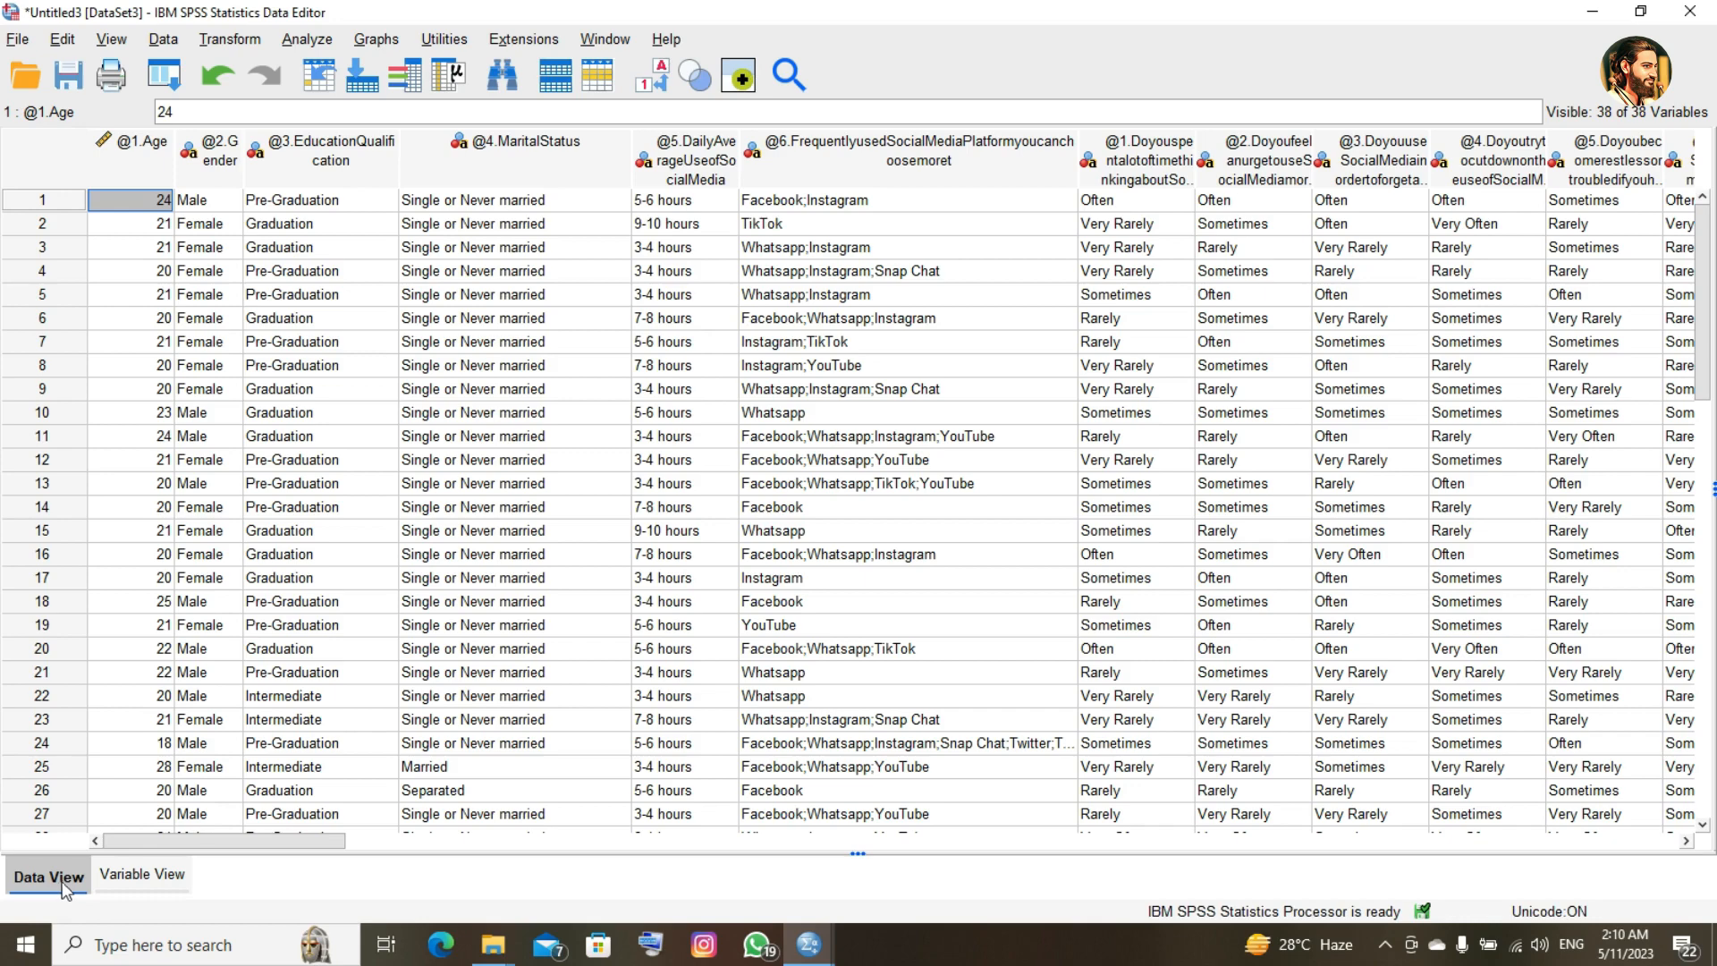
# - Examine the variable definitions, including names, types and measures, from @1.Age down to the last variable
pyautogui.click(127, 871)
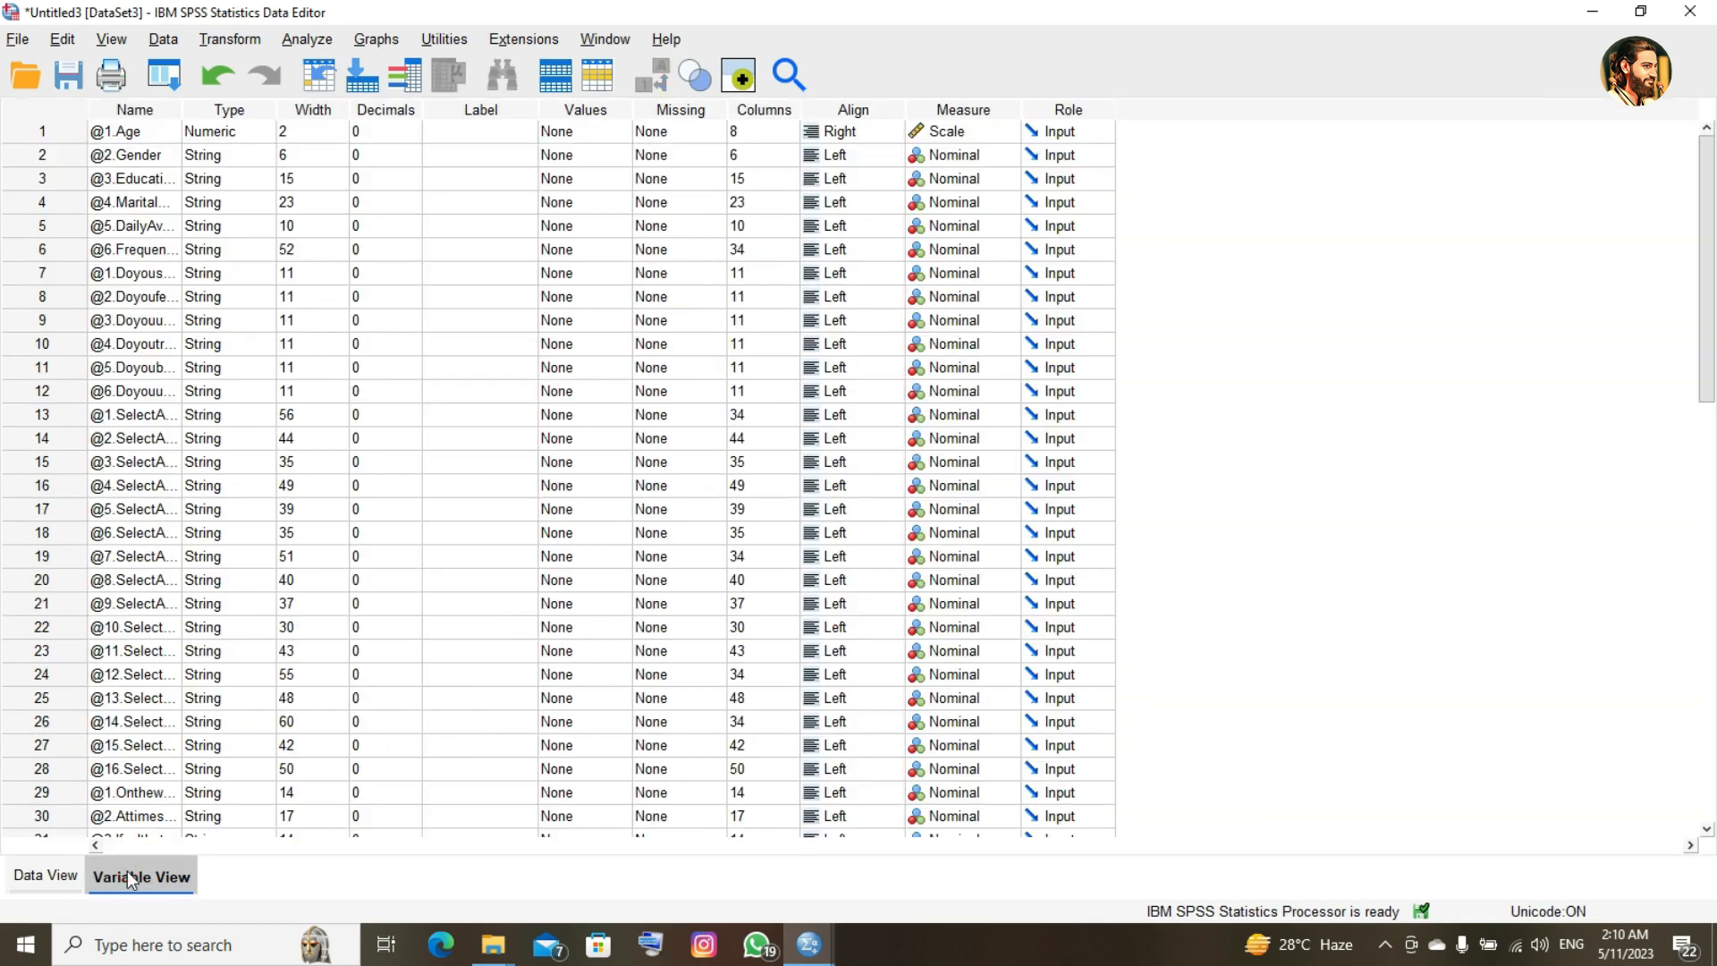
pyautogui.click(497, 344)
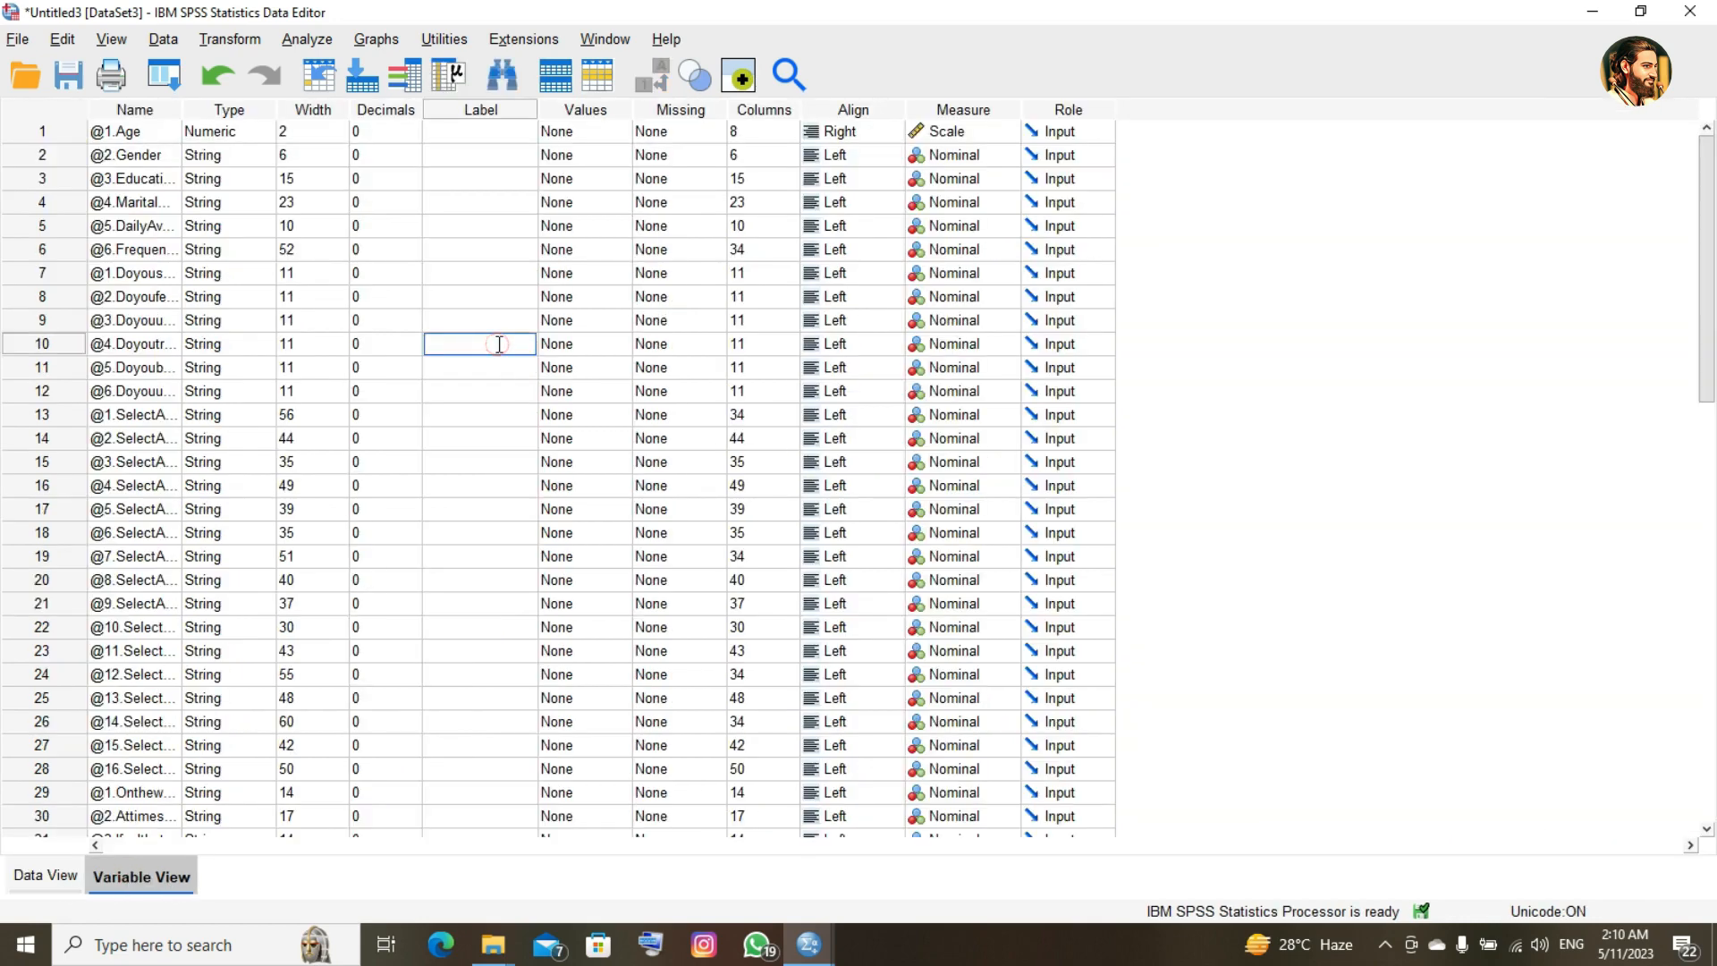
pyautogui.press('Up')
pyautogui.press('Up')
pyautogui.press('Up')
pyautogui.press('Up')
pyautogui.press('Up')
pyautogui.press('Up')
pyautogui.press('Up')
pyautogui.press('Up')
pyautogui.press('Up')
pyautogui.press('Left')
pyautogui.press('Left')
pyautogui.press('Left')
pyautogui.press('Left')
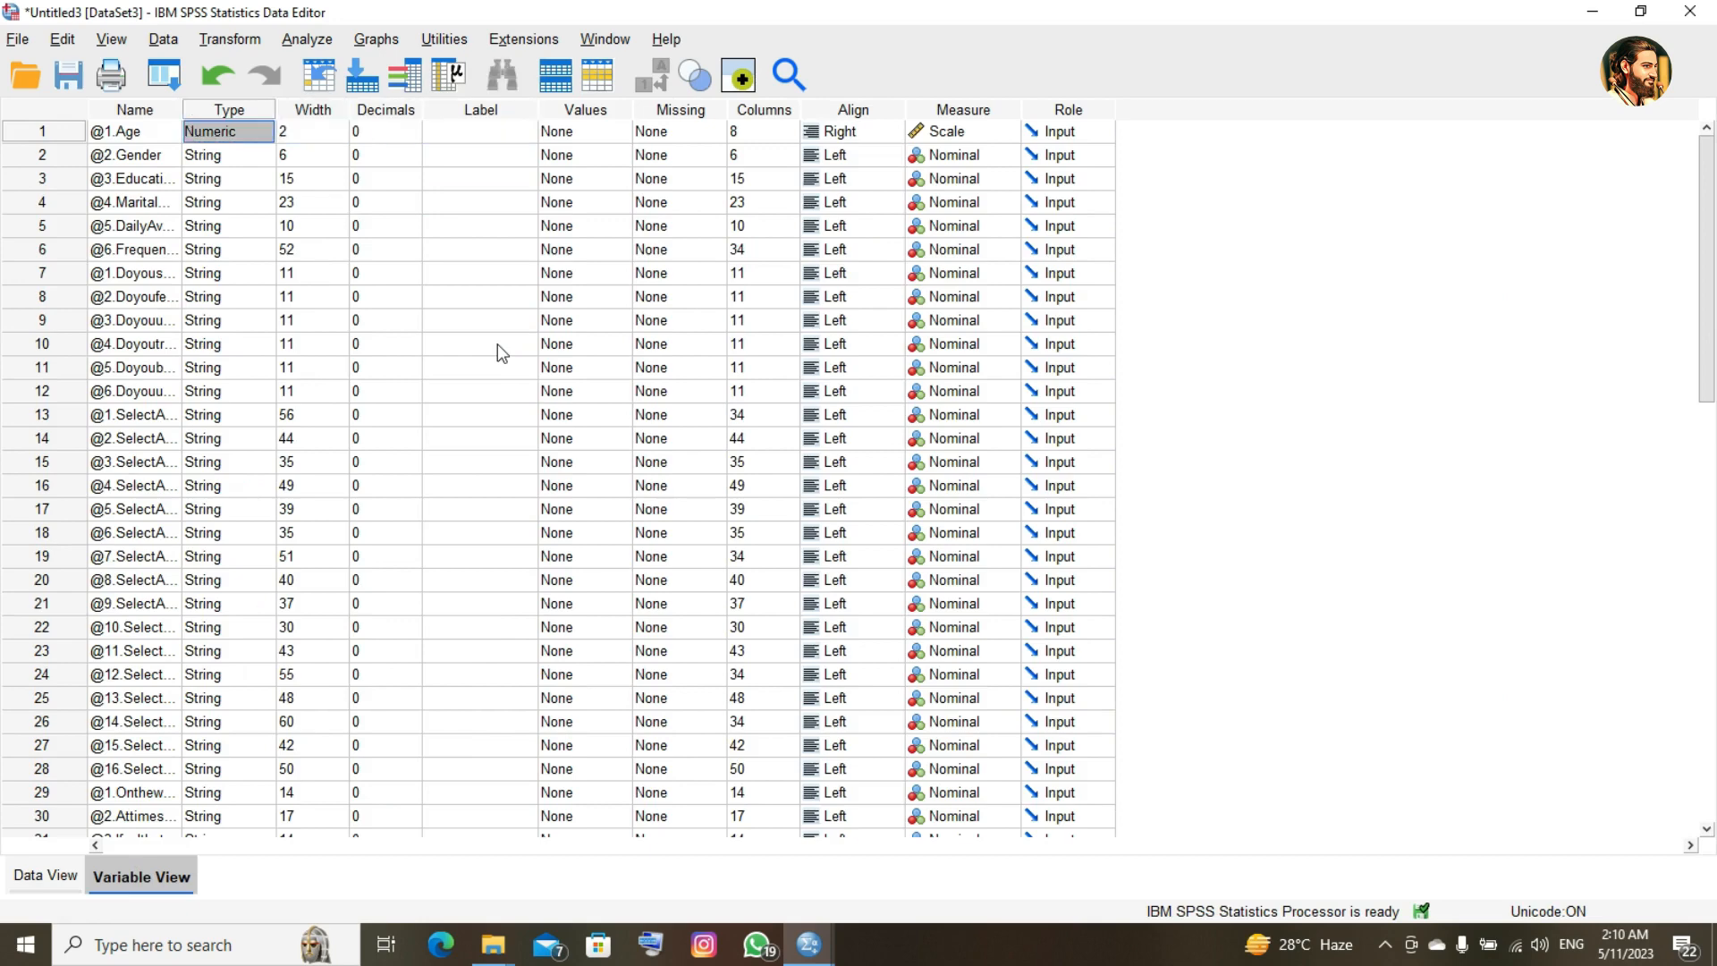
pyautogui.press('Down')
pyautogui.press('Down')
pyautogui.press('Down')
pyautogui.press('Down')
pyautogui.press('Down')
pyautogui.press('Down')
pyautogui.press('Down')
pyautogui.press('Down')
pyautogui.press('Down')
pyautogui.press('Down')
pyautogui.press('Down')
pyautogui.press('Down')
pyautogui.press('Down')
pyautogui.press('Down')
pyautogui.press('Down')
pyautogui.press('Down')
pyautogui.press('Down')
pyautogui.press('Down')
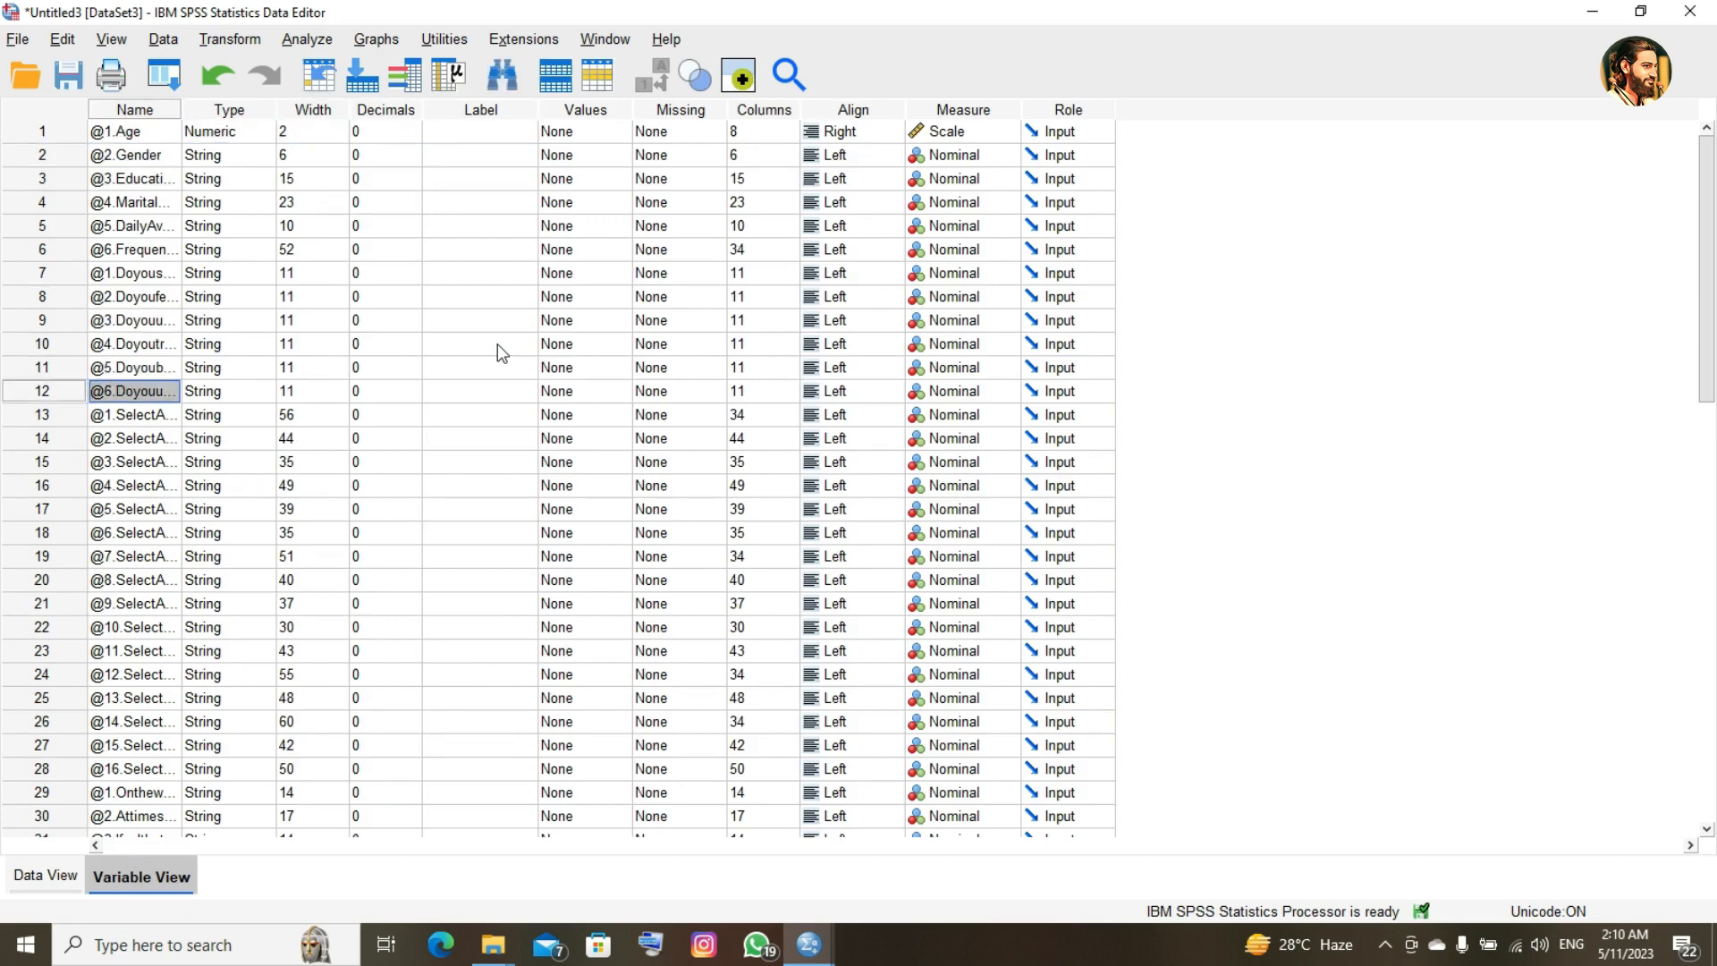
pyautogui.press('Down')
pyautogui.press('Down')
pyautogui.press('Down')
pyautogui.press('Down')
pyautogui.press('Down')
pyautogui.press('Down')
pyautogui.press('Down')
pyautogui.press('Down')
pyautogui.press('Down')
pyautogui.press('Down')
pyautogui.press('Down')
pyautogui.press('Down')
pyautogui.press('Down')
pyautogui.press('Down')
pyautogui.press('Down')
pyautogui.press('Down')
pyautogui.press('Down')
pyautogui.press('Down')
pyautogui.press('Down')
pyautogui.press('Down')
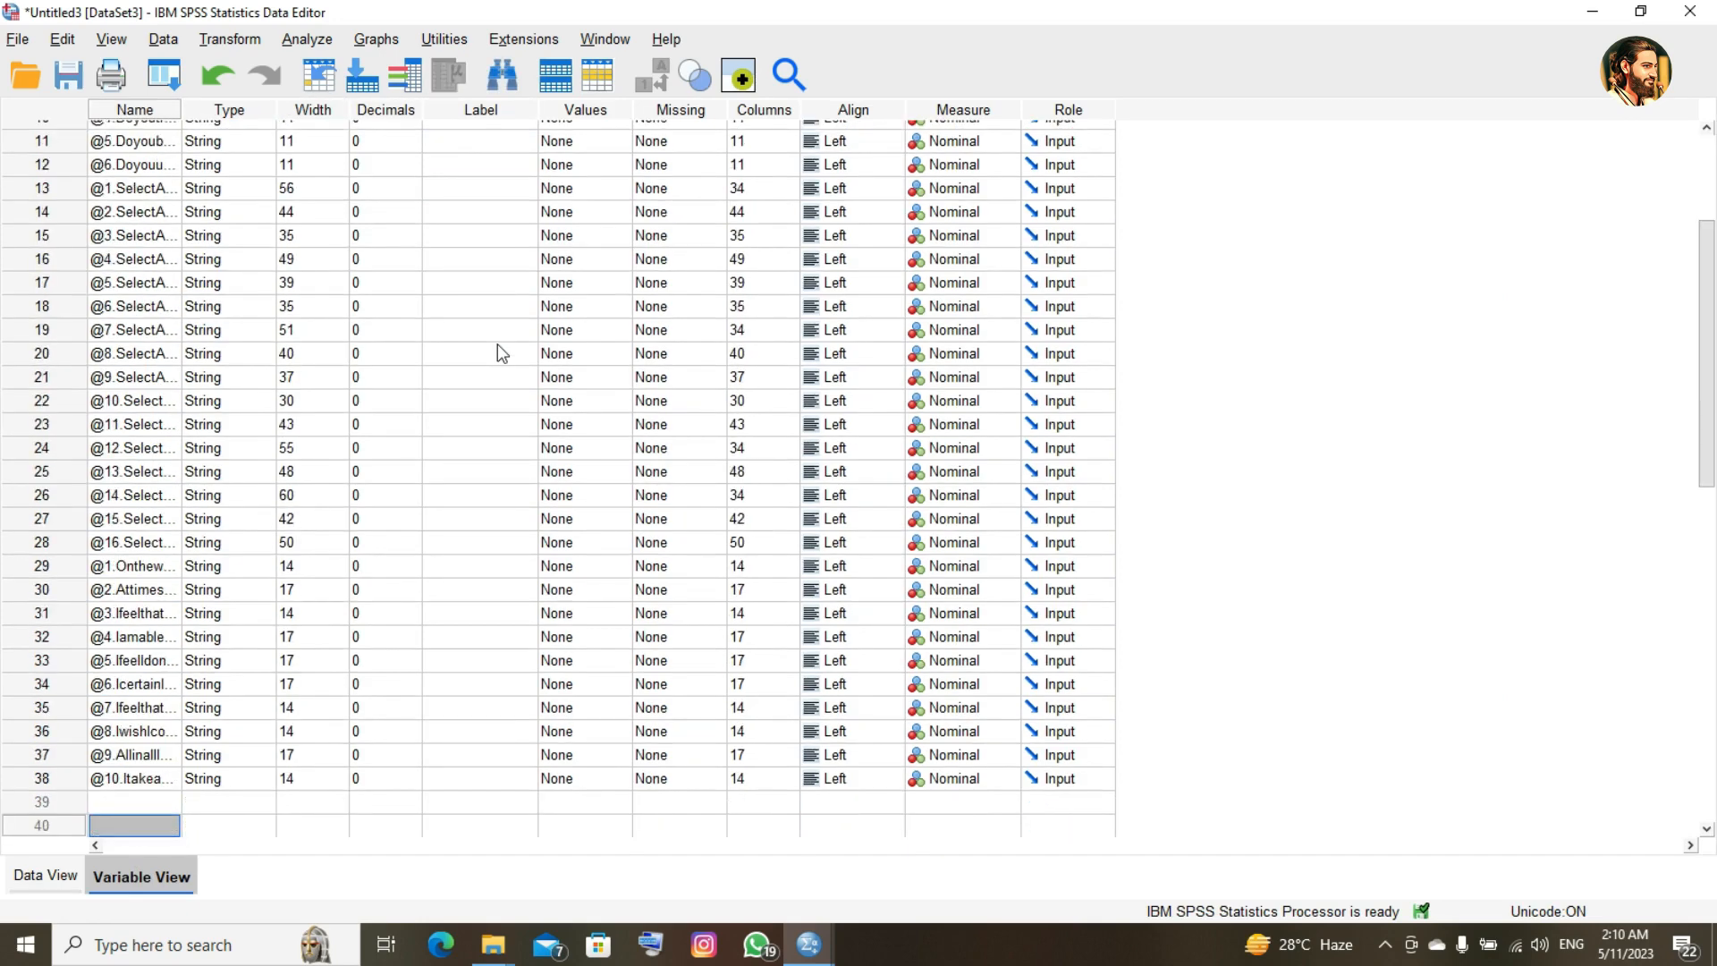
pyautogui.press('Up')
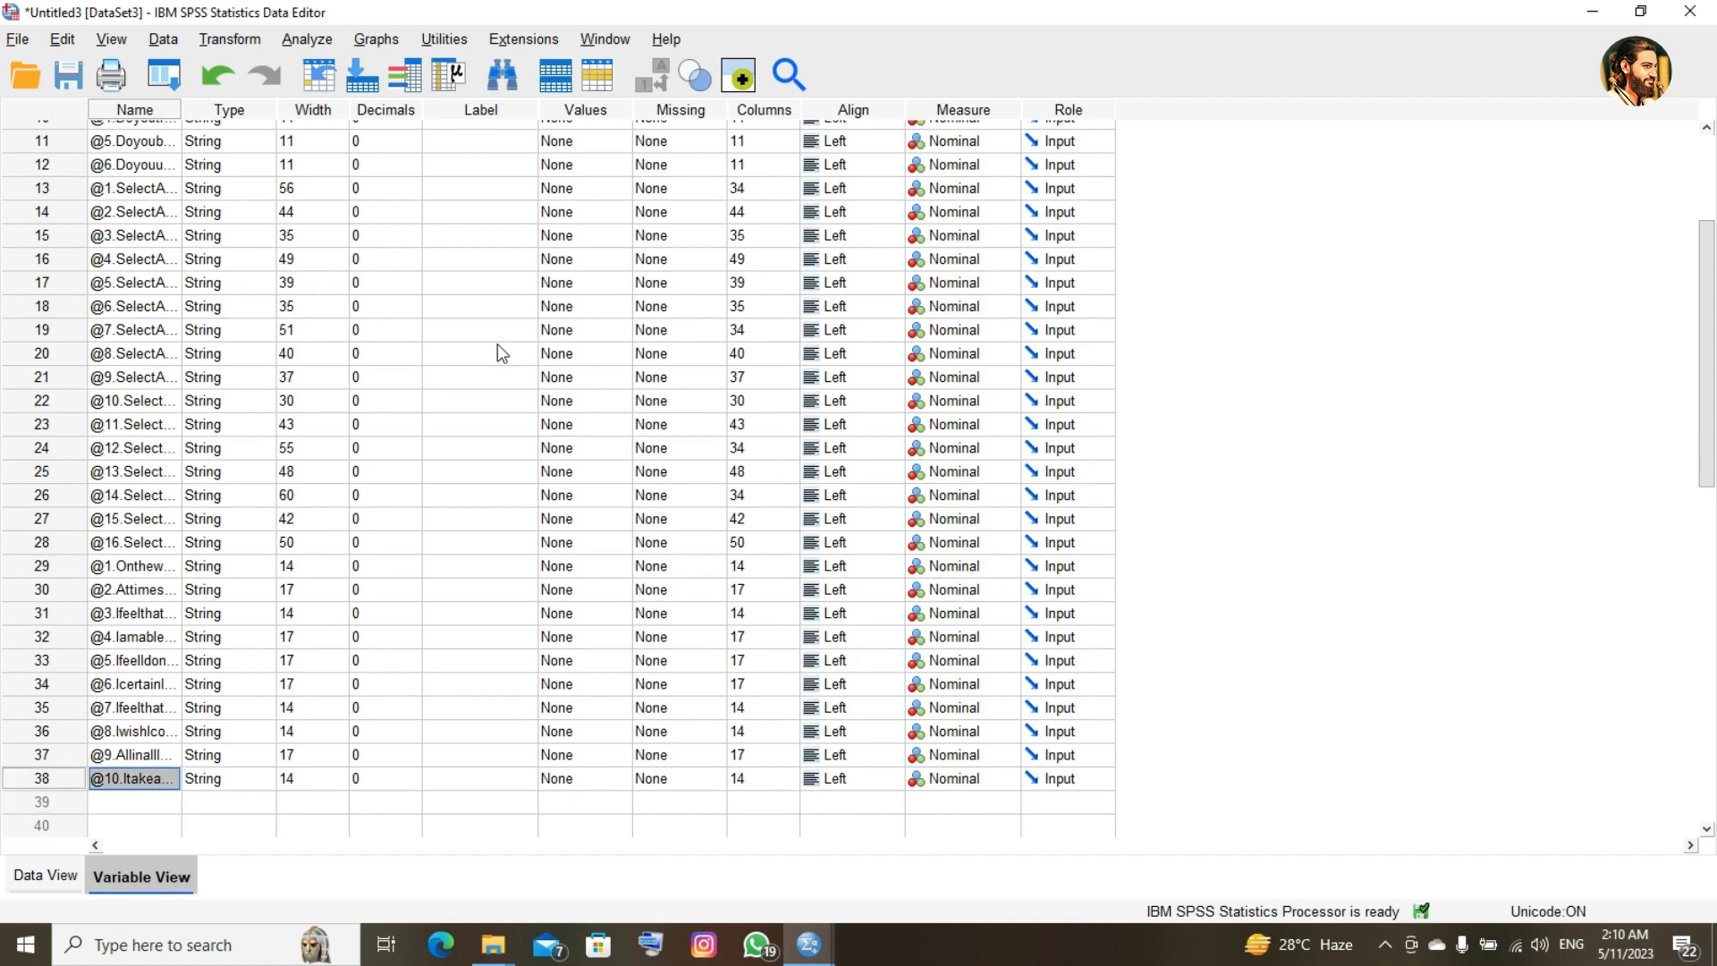
# - Look back up through the variable definitions from the last variable to @1.Age
pyautogui.press('Up')
pyautogui.press('Up')
pyautogui.press('Up')
pyautogui.press('Up')
pyautogui.press('Up')
pyautogui.press('Up')
pyautogui.press('Up')
pyautogui.press('Up')
pyautogui.press('Up')
pyautogui.press('Up')
pyautogui.press('Up')
pyautogui.press('Up')
pyautogui.press('Up')
pyautogui.press('Up')
pyautogui.press('Up')
pyautogui.press('Up')
pyautogui.press('Up')
pyautogui.press('Up')
pyautogui.press('Up')
pyautogui.press('Up')
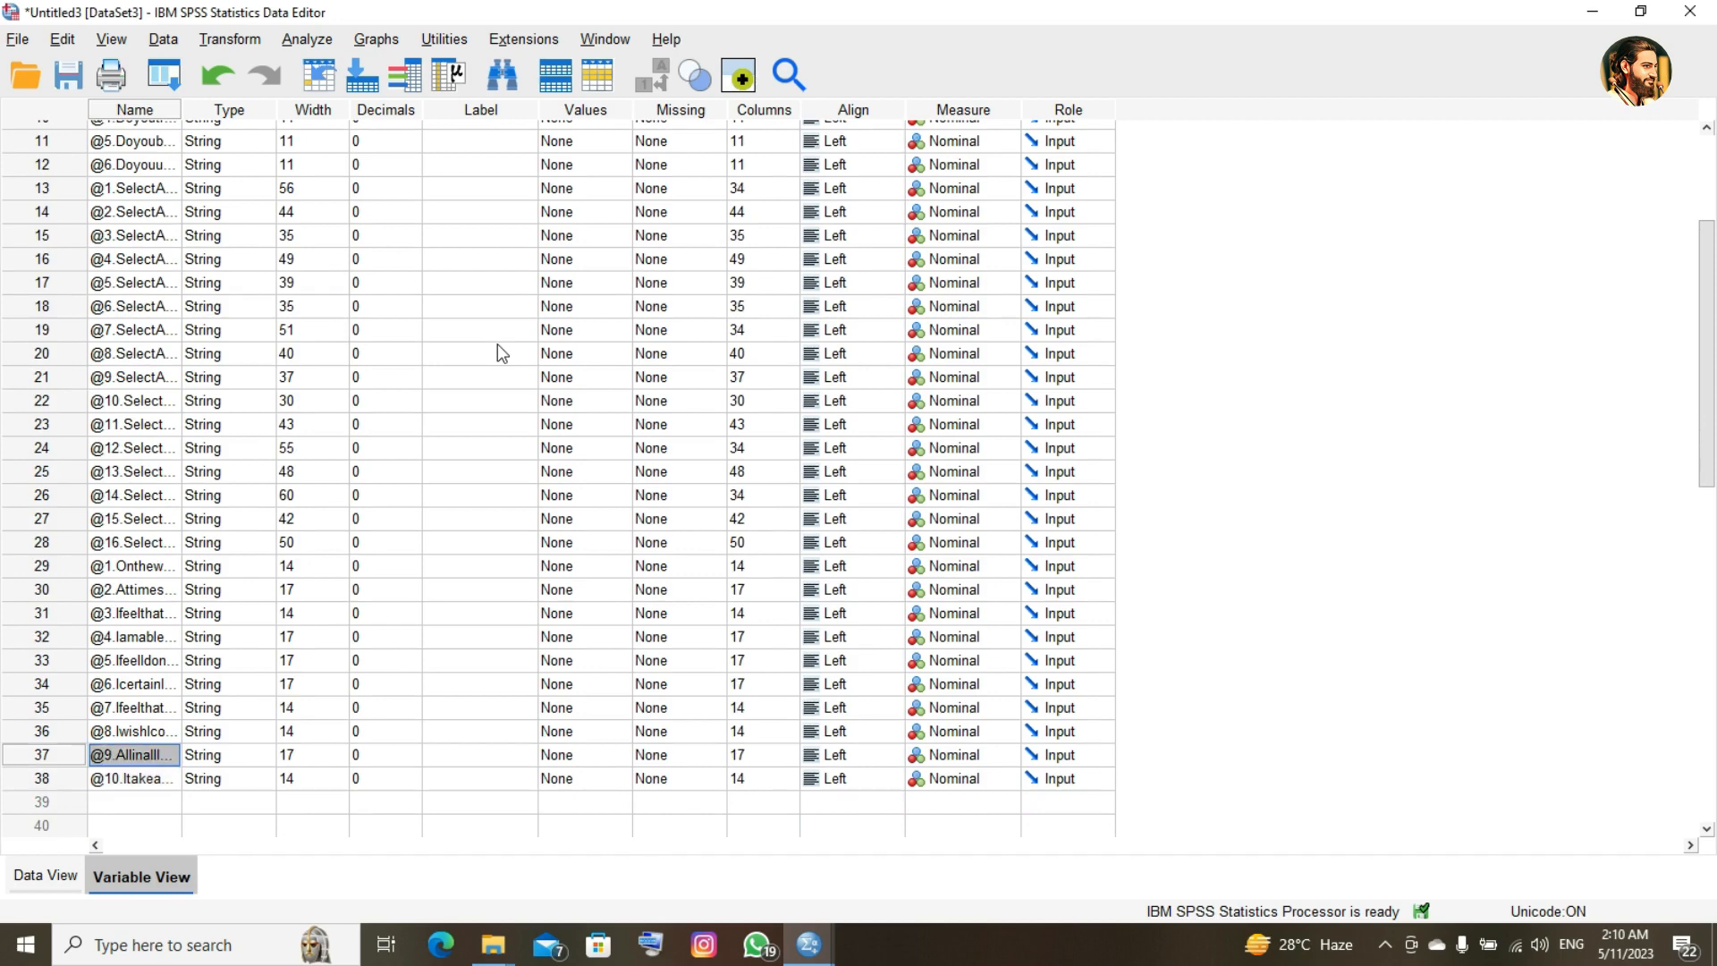
pyautogui.press('Up')
pyautogui.press('Up')
pyautogui.press('Up')
pyautogui.press('Up')
pyautogui.press('Up')
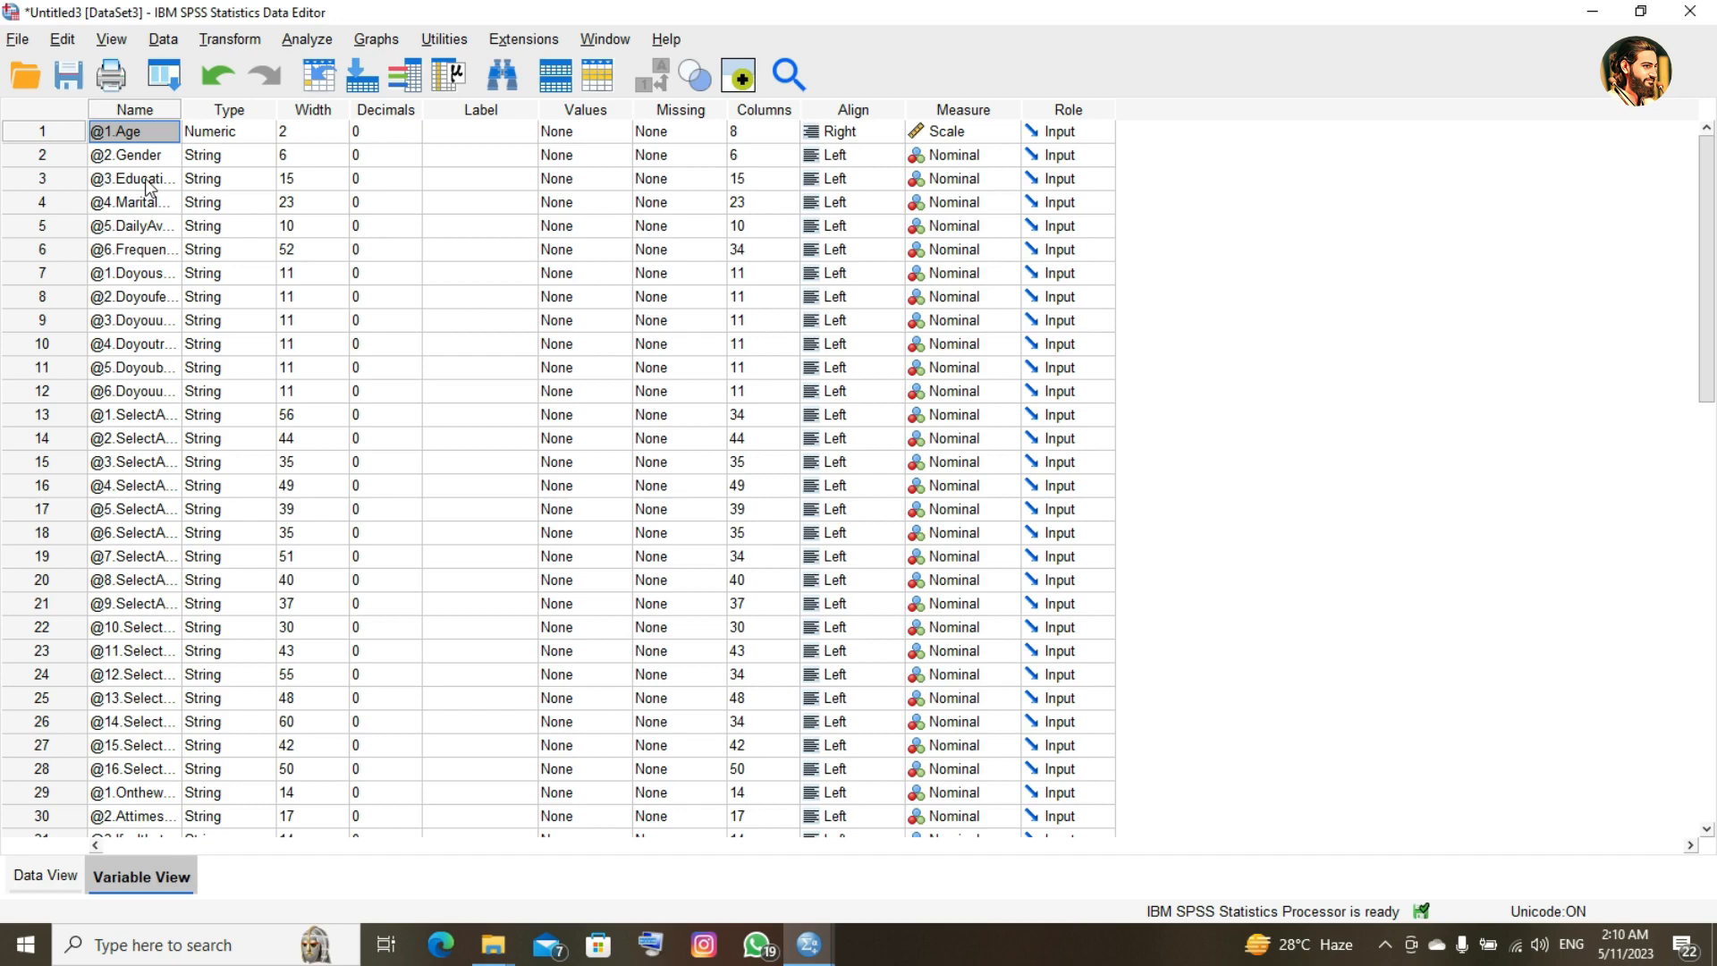
# - Examine the variable names from @1.Age down to the third Select A or B question in row 15
pyautogui.press('Down')
pyautogui.press('Down')
pyautogui.press('Down')
pyautogui.press('Down')
pyautogui.press('Down')
pyautogui.press('Down')
pyautogui.press('Down')
pyautogui.press('Down')
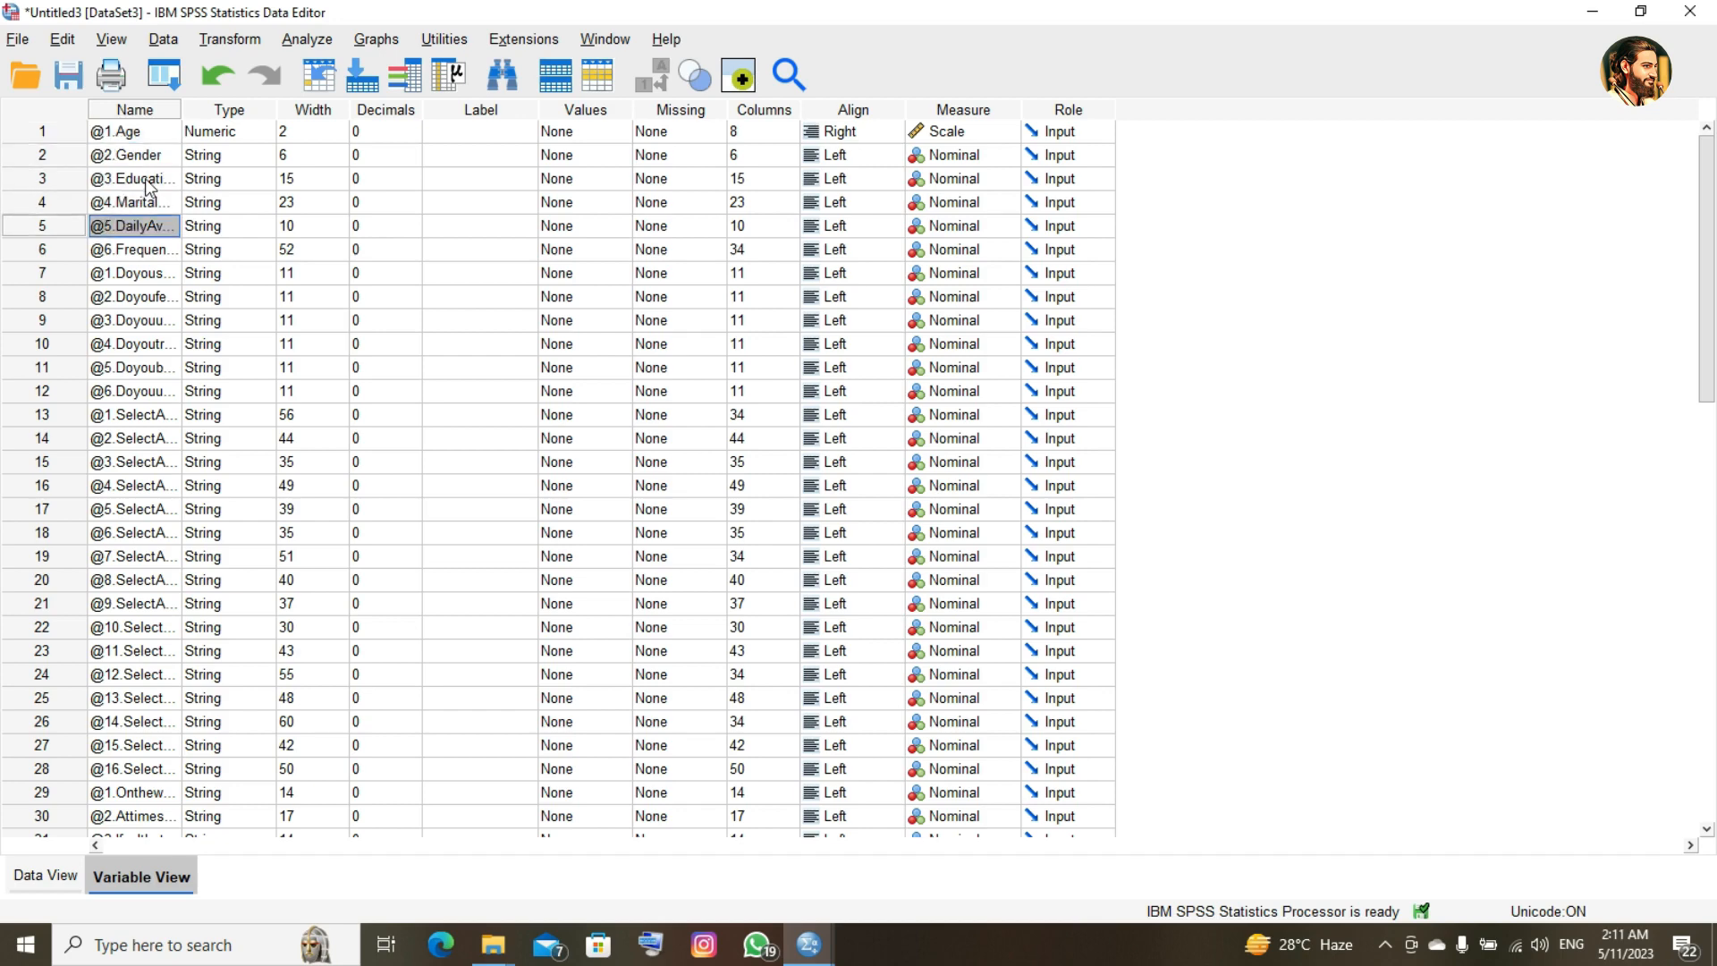
pyautogui.press('Down')
pyautogui.press('Down')
pyautogui.press('Down')
pyautogui.press('Down')
pyautogui.press('Down')
pyautogui.press('Down')
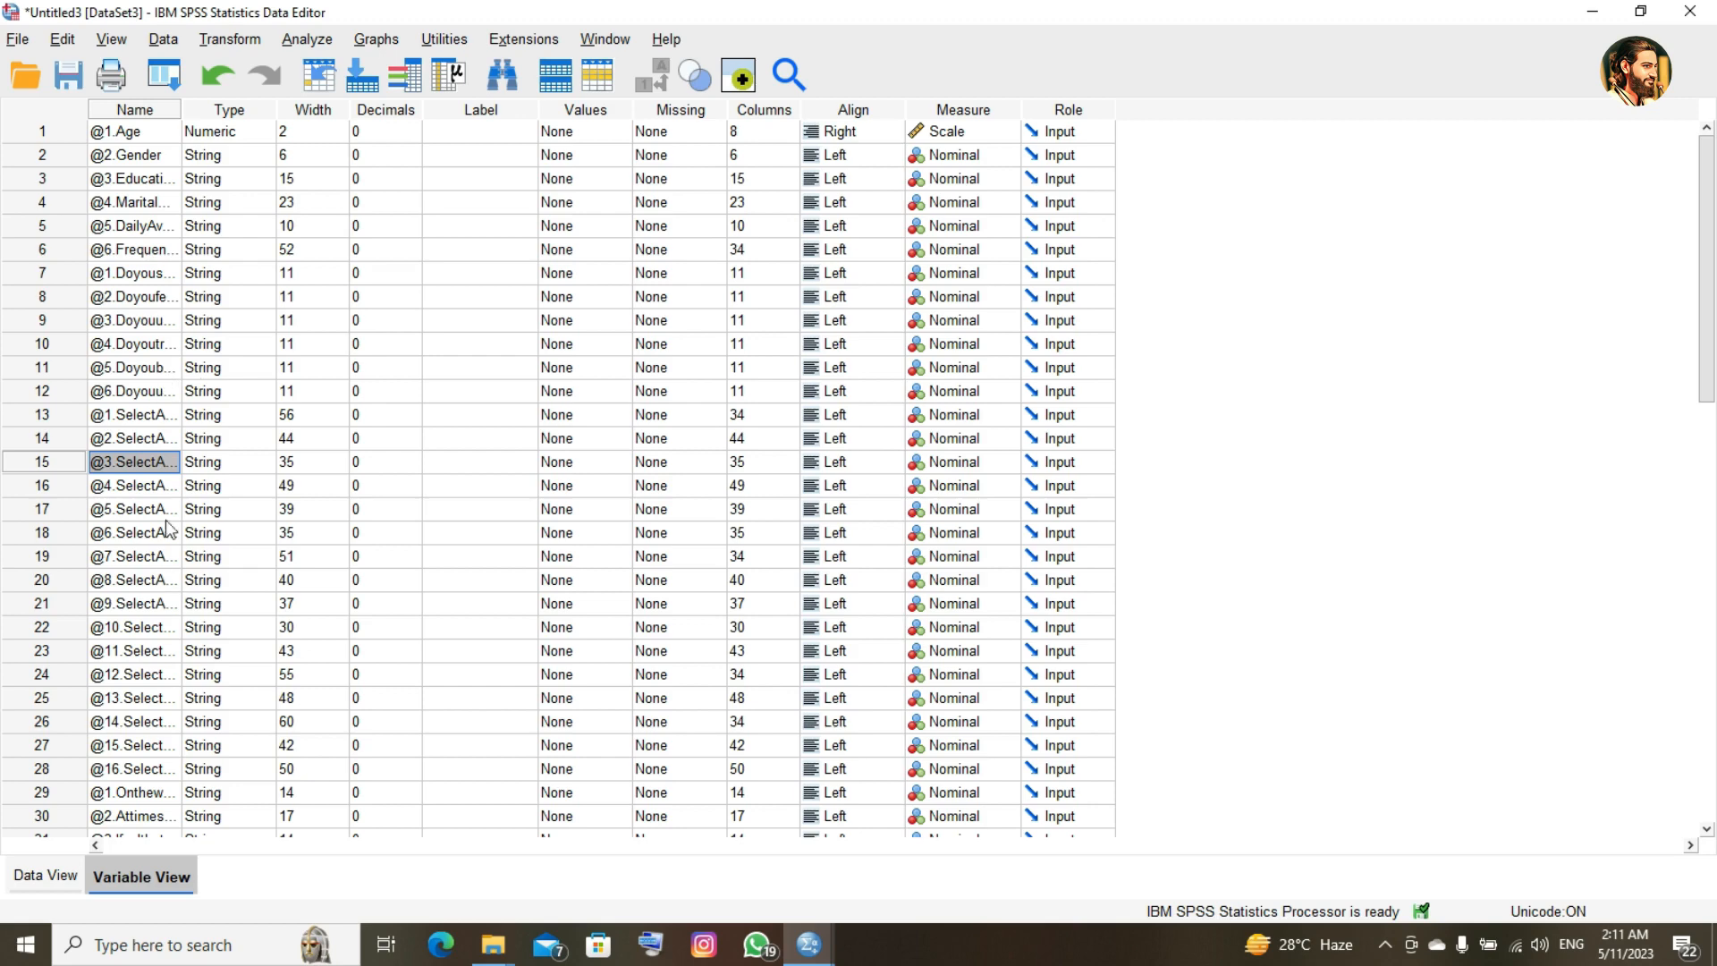
# - Examine the Comma, Dot, Scientific notation, Date and Dollar settings available as the variable type of @1.Age
pyautogui.doubleClick(261, 131)
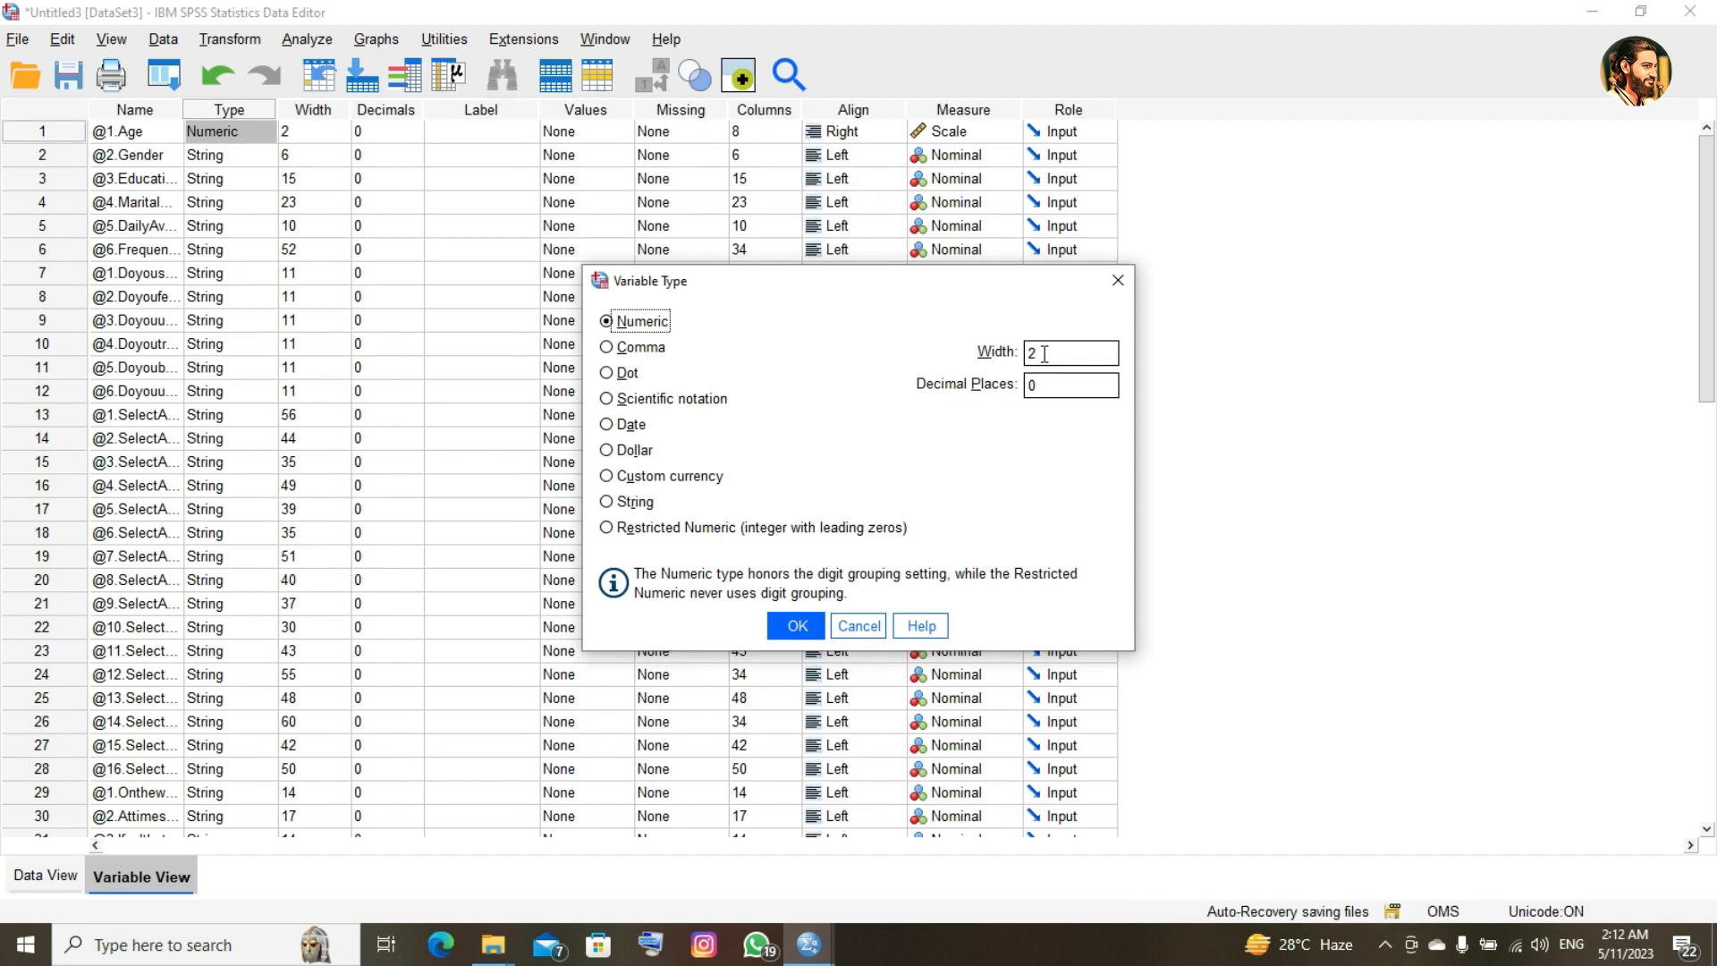
pyautogui.click(608, 348)
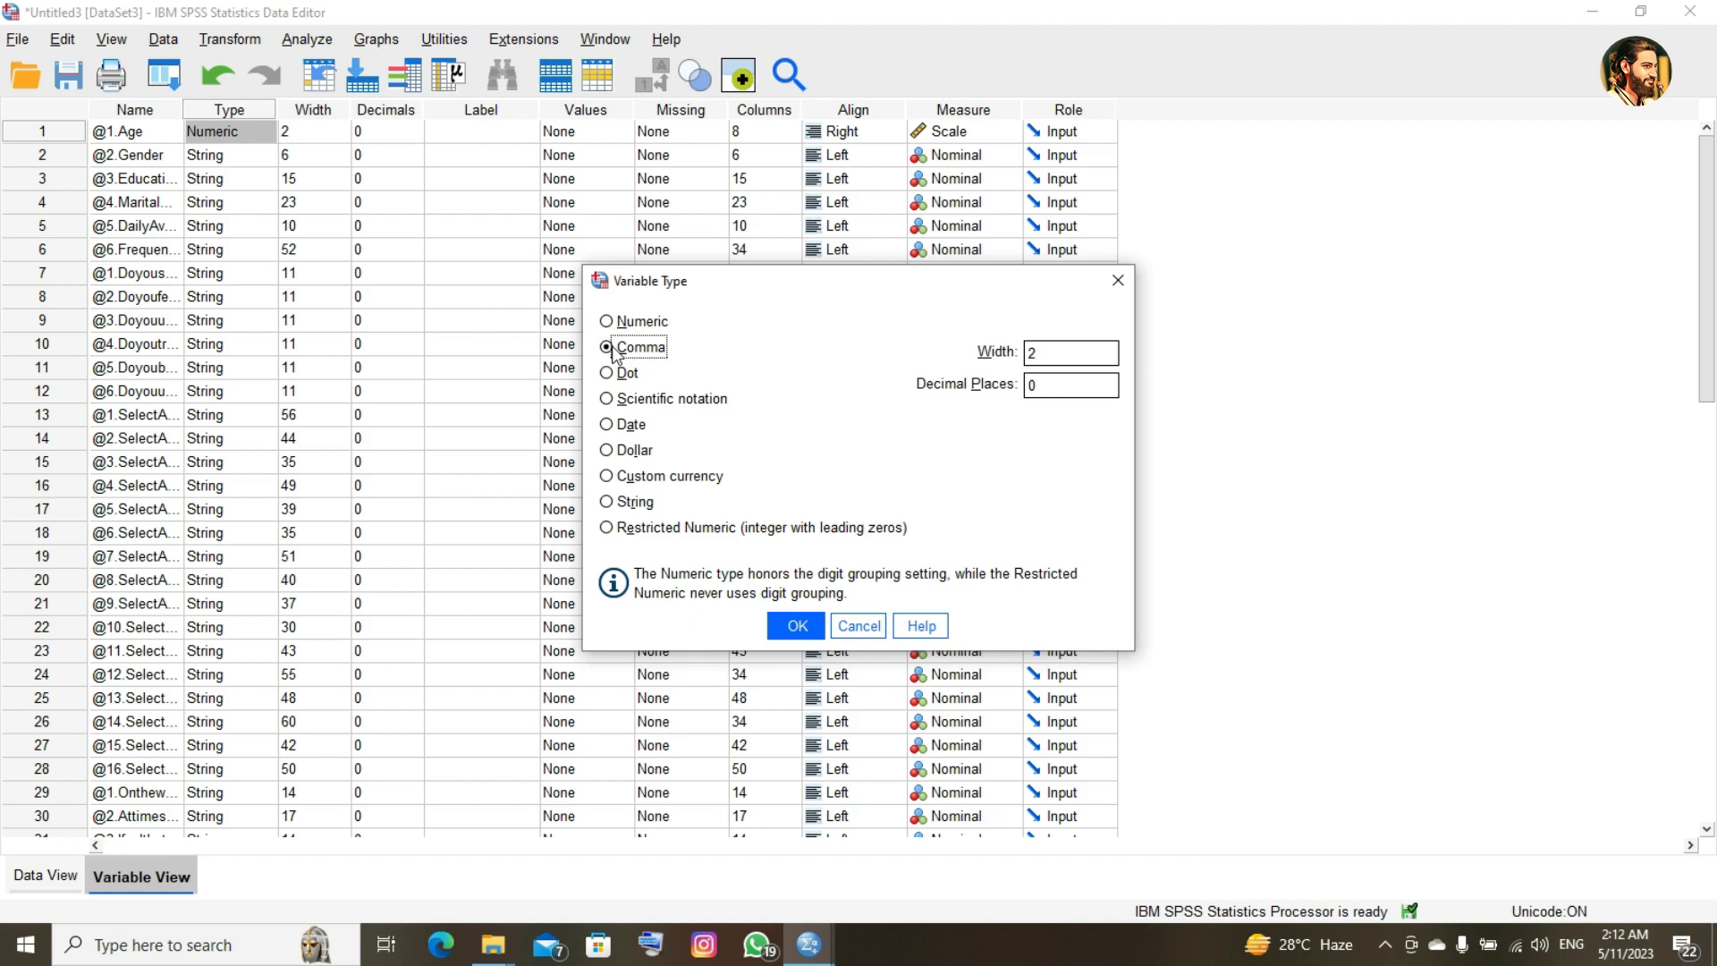
pyautogui.click(608, 373)
pyautogui.click(607, 401)
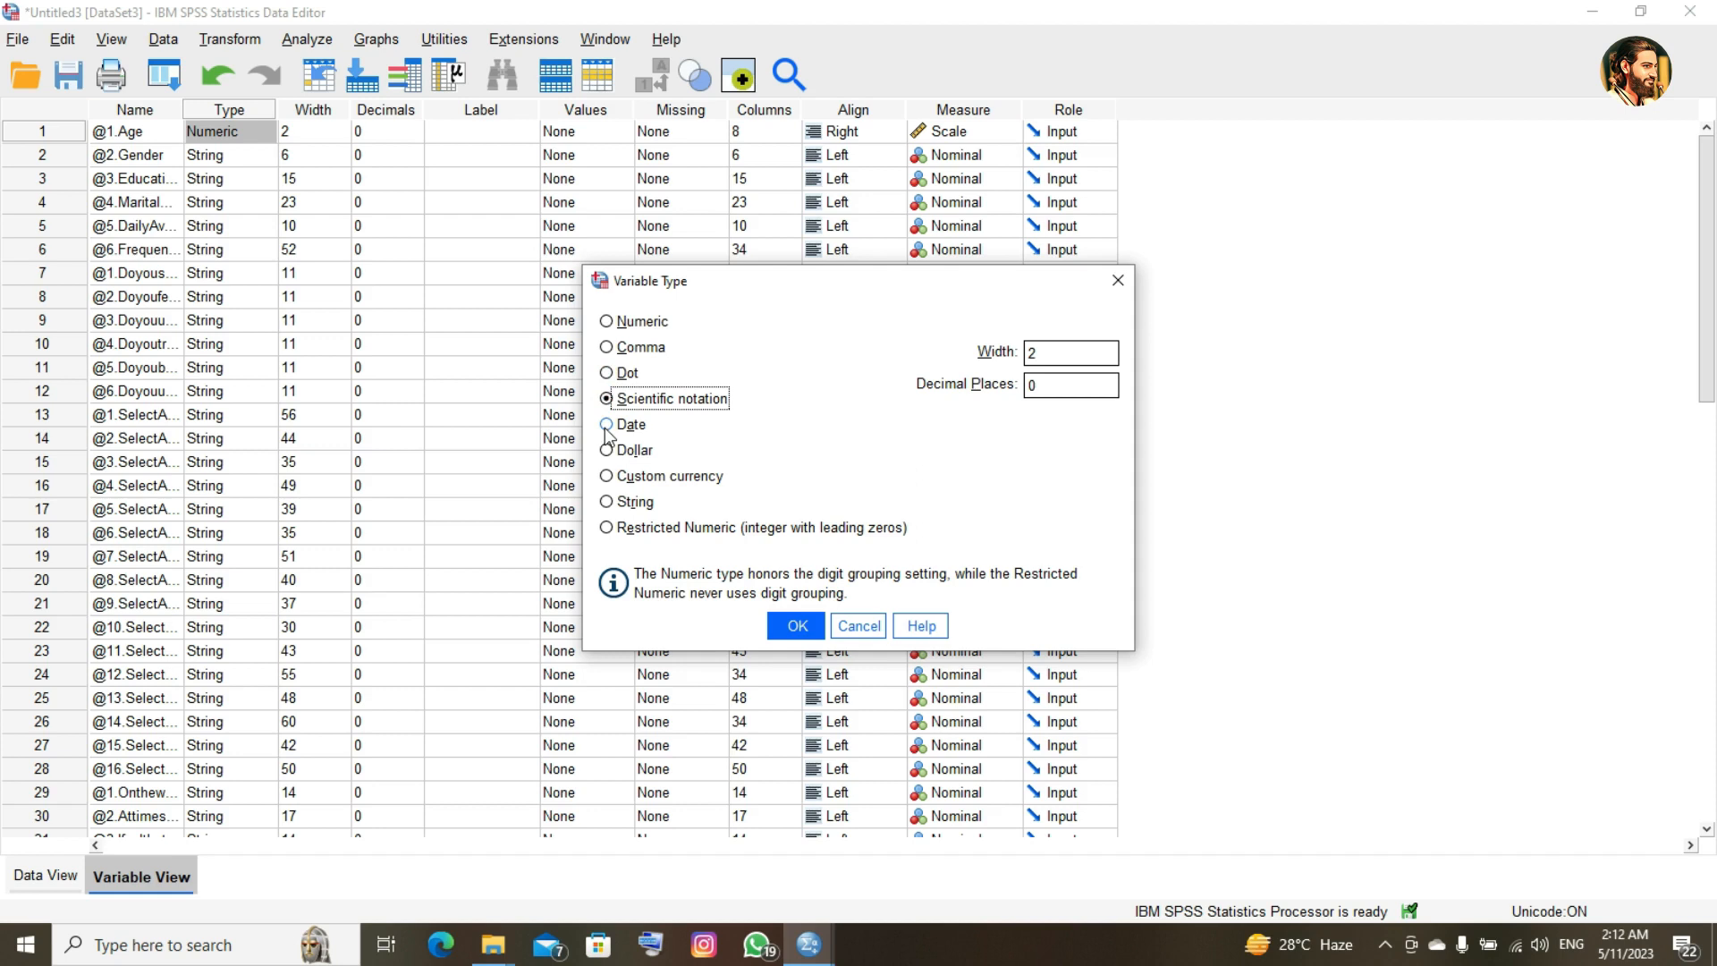
pyautogui.click(607, 426)
pyautogui.click(608, 450)
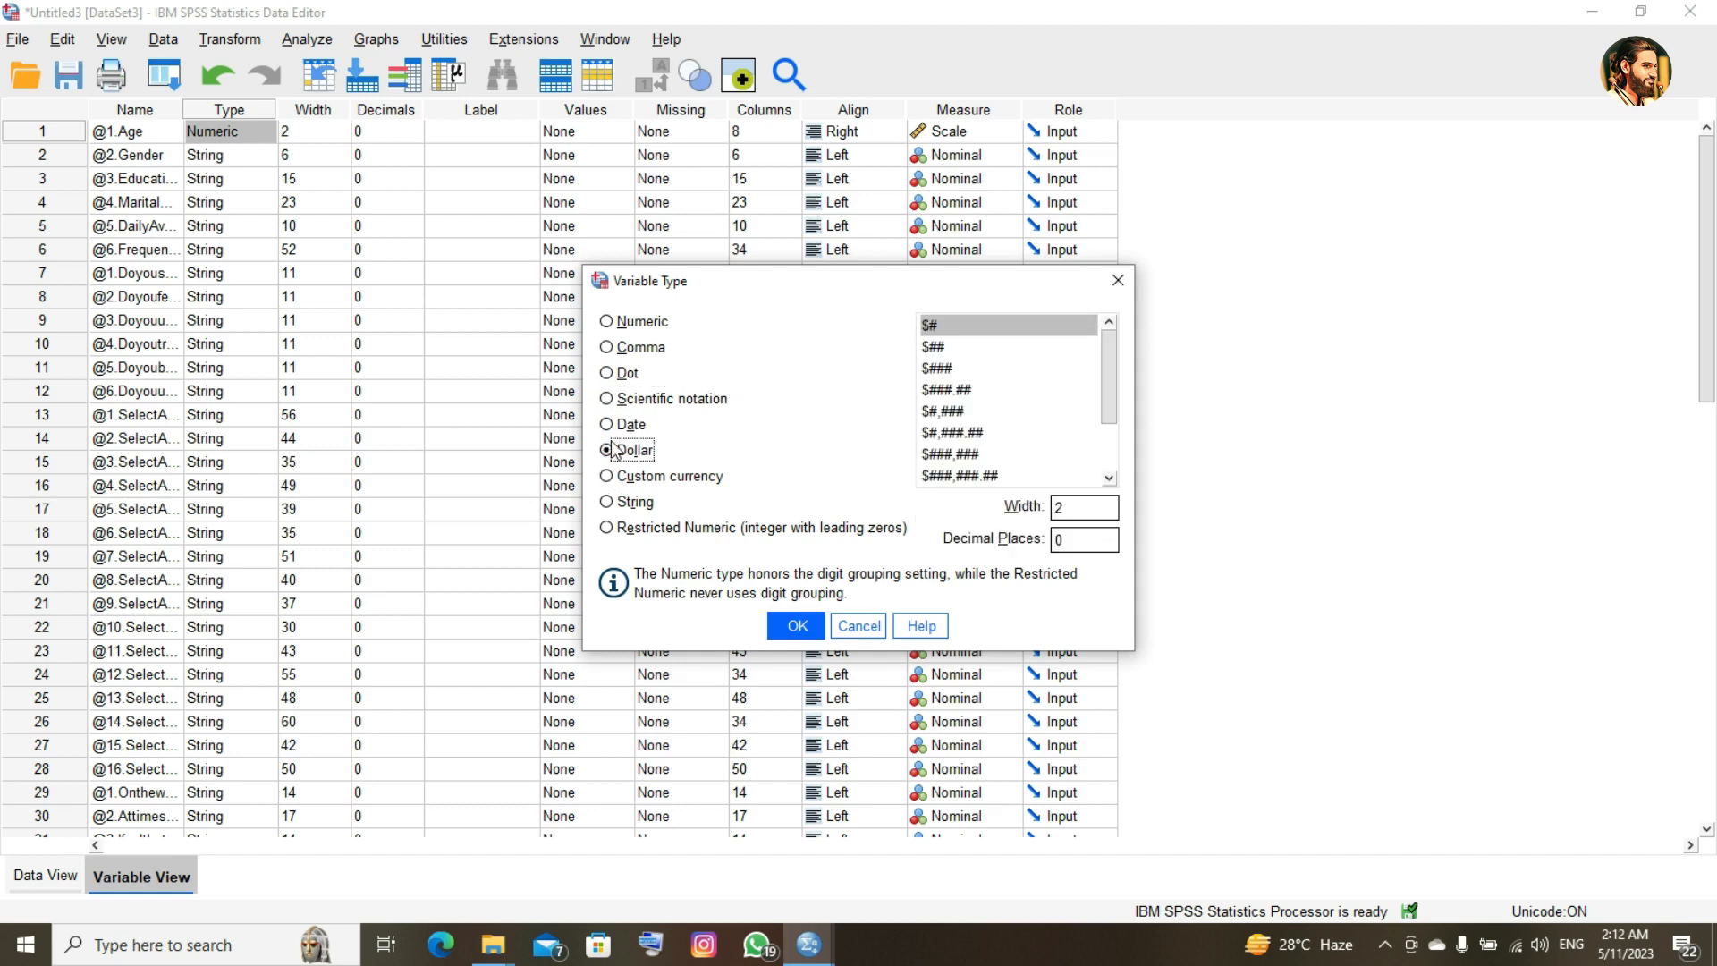
pyautogui.click(1107, 475)
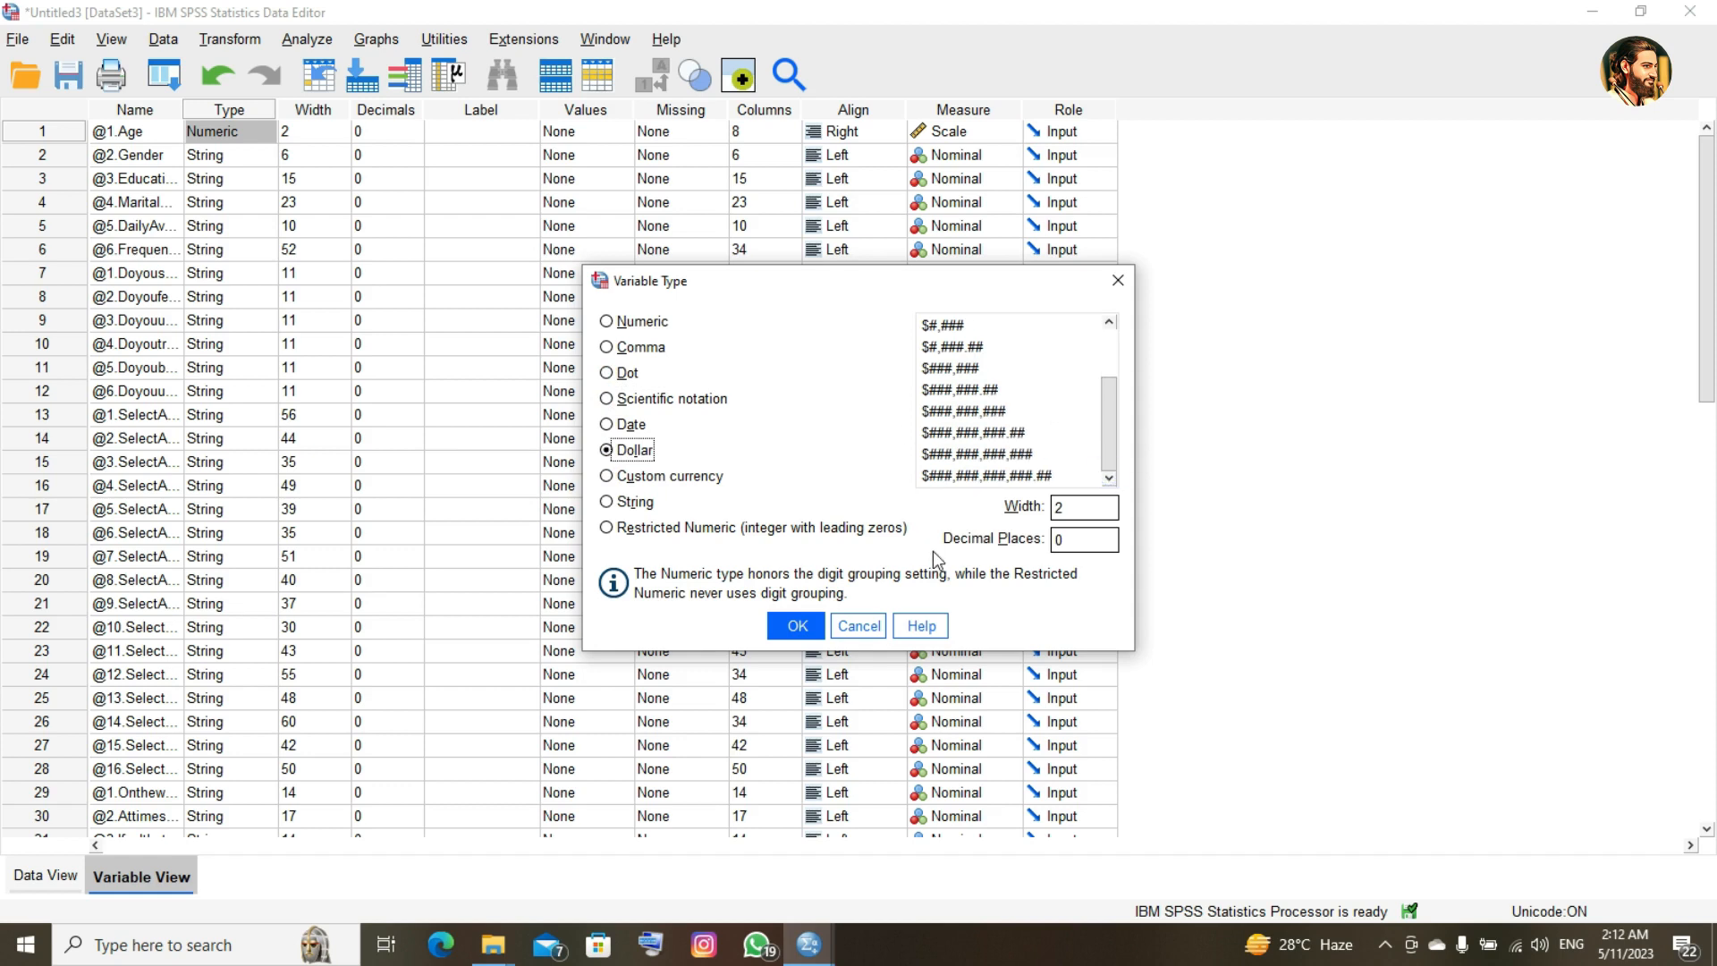
# - Look at the Custom currency formats and the String type for @1.Age, but confirm the variable as Numeric
pyautogui.click(607, 476)
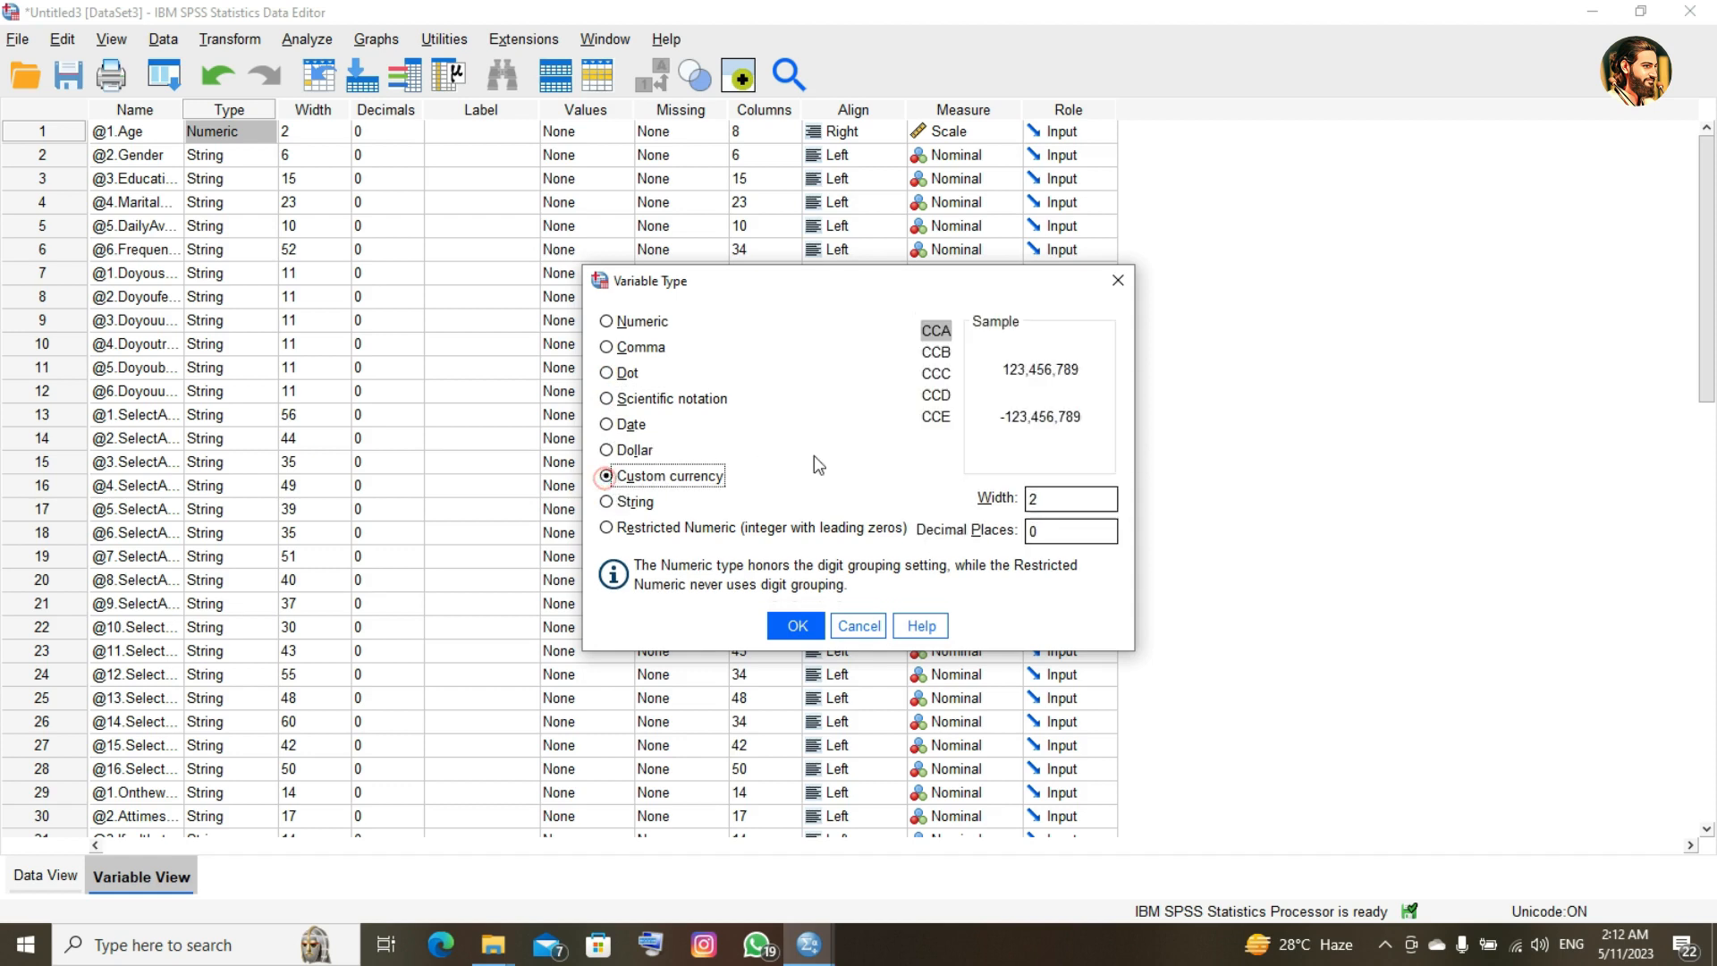
pyautogui.click(936, 351)
pyautogui.click(936, 373)
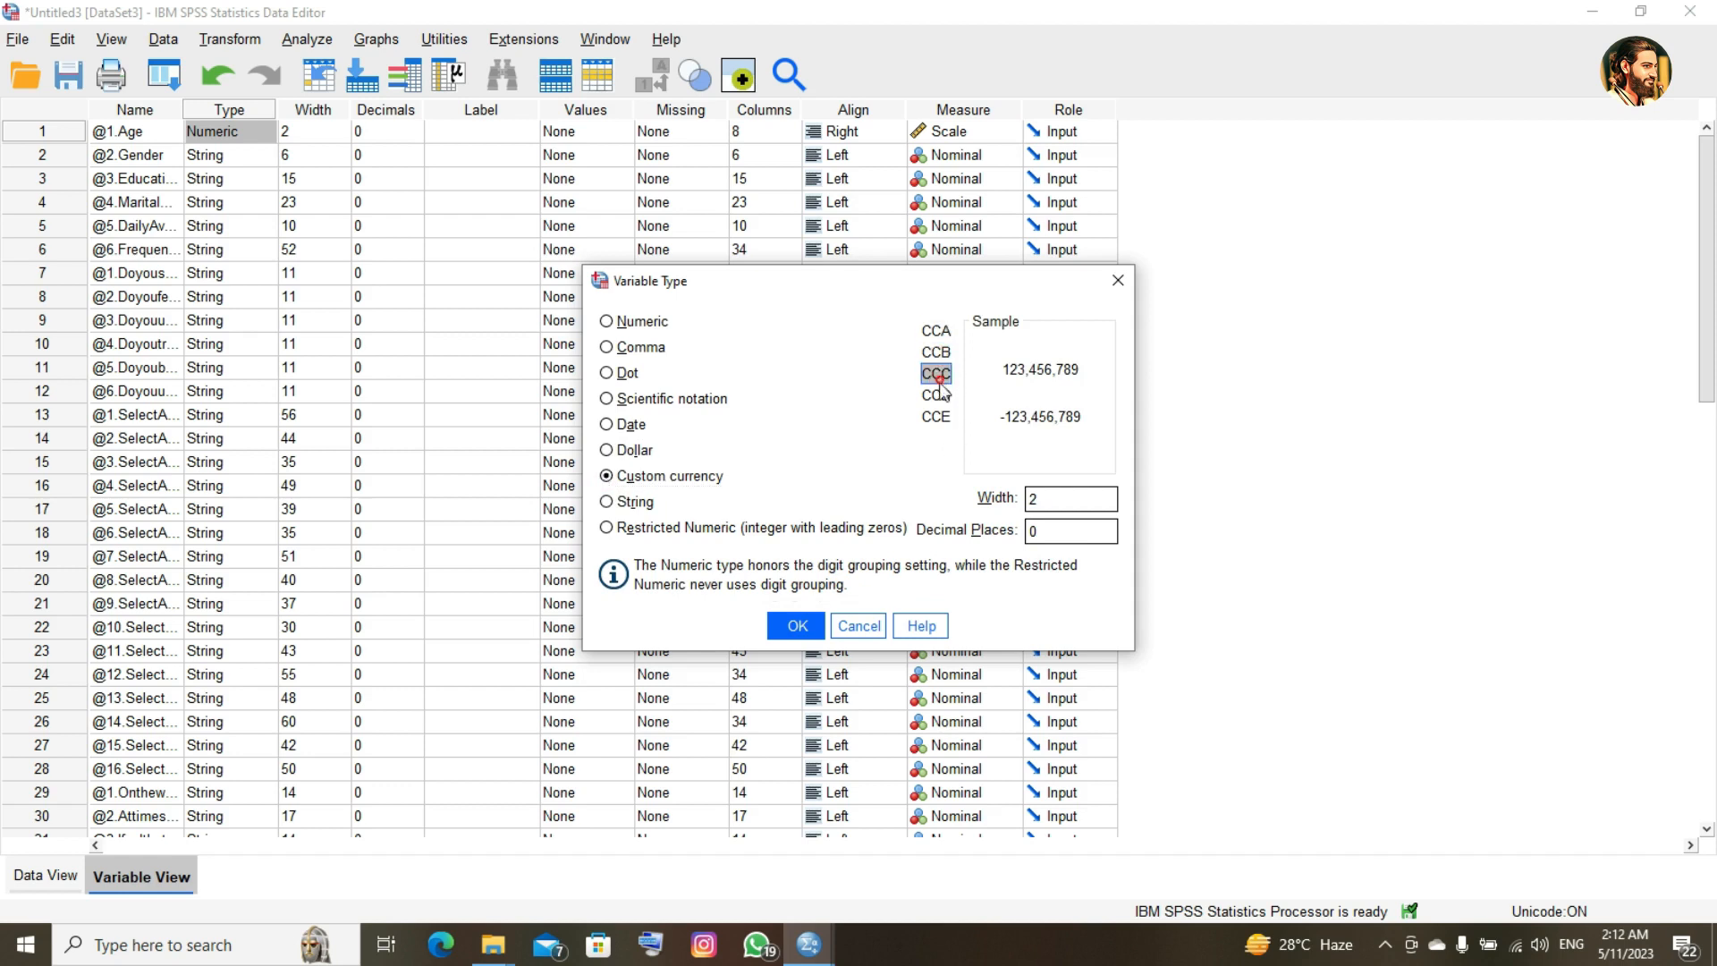
pyautogui.click(938, 398)
pyautogui.click(608, 502)
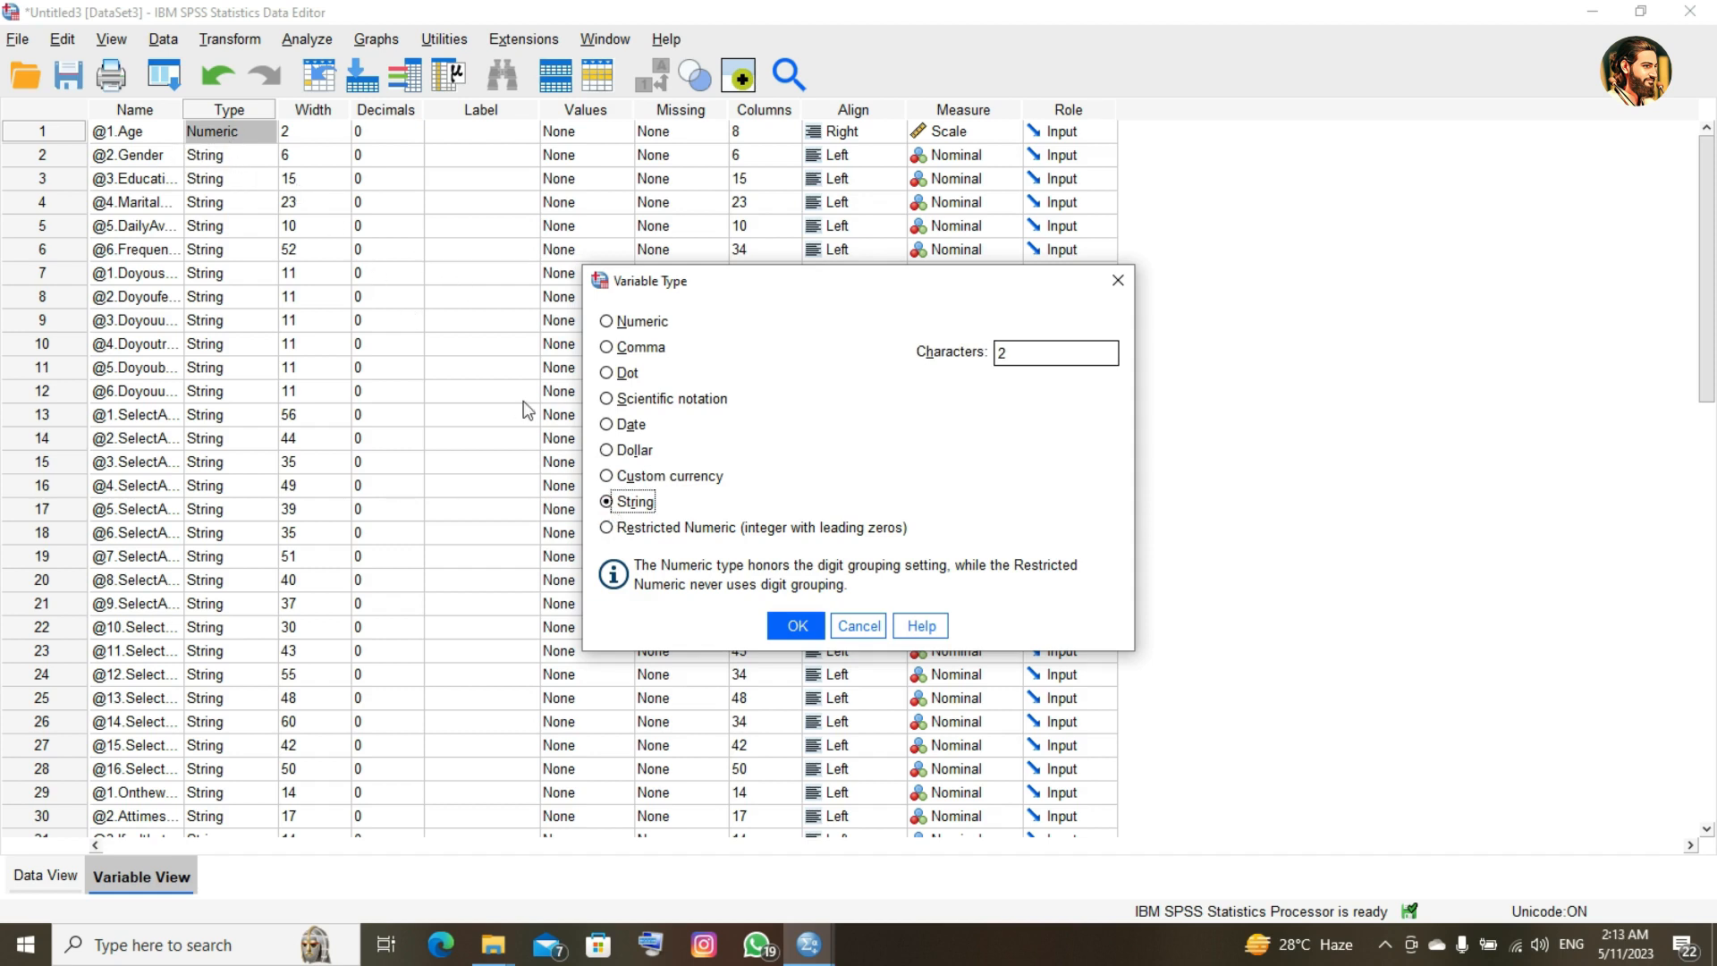
pyautogui.click(607, 321)
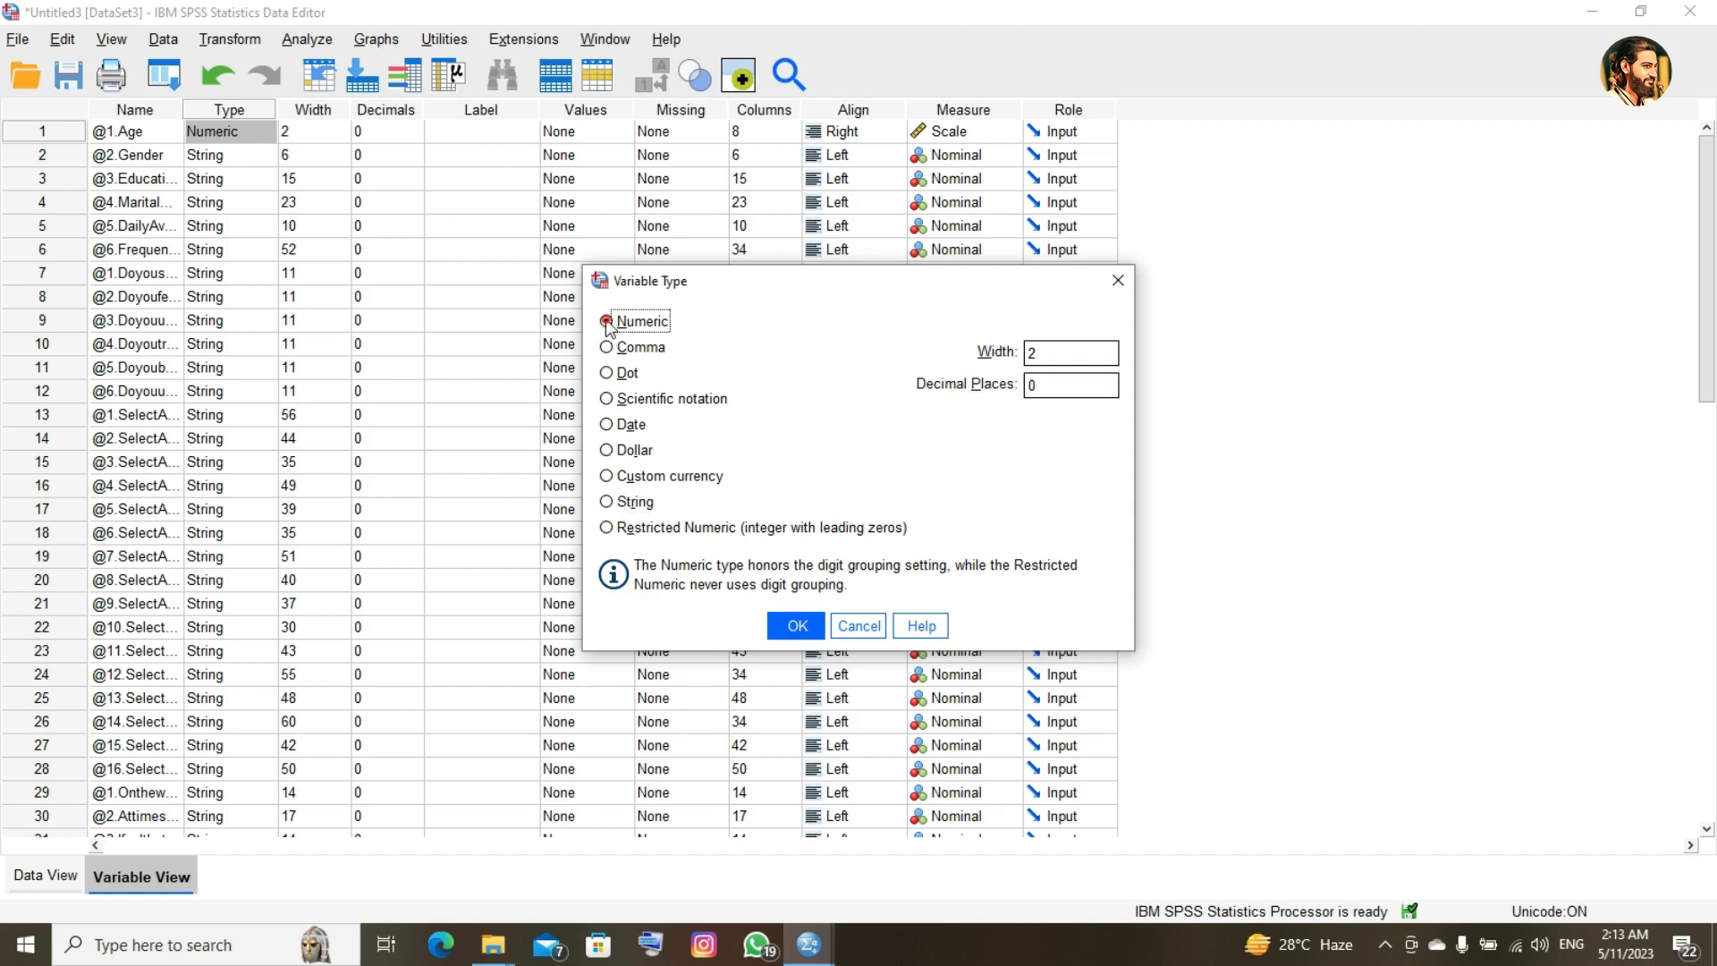
pyautogui.click(783, 619)
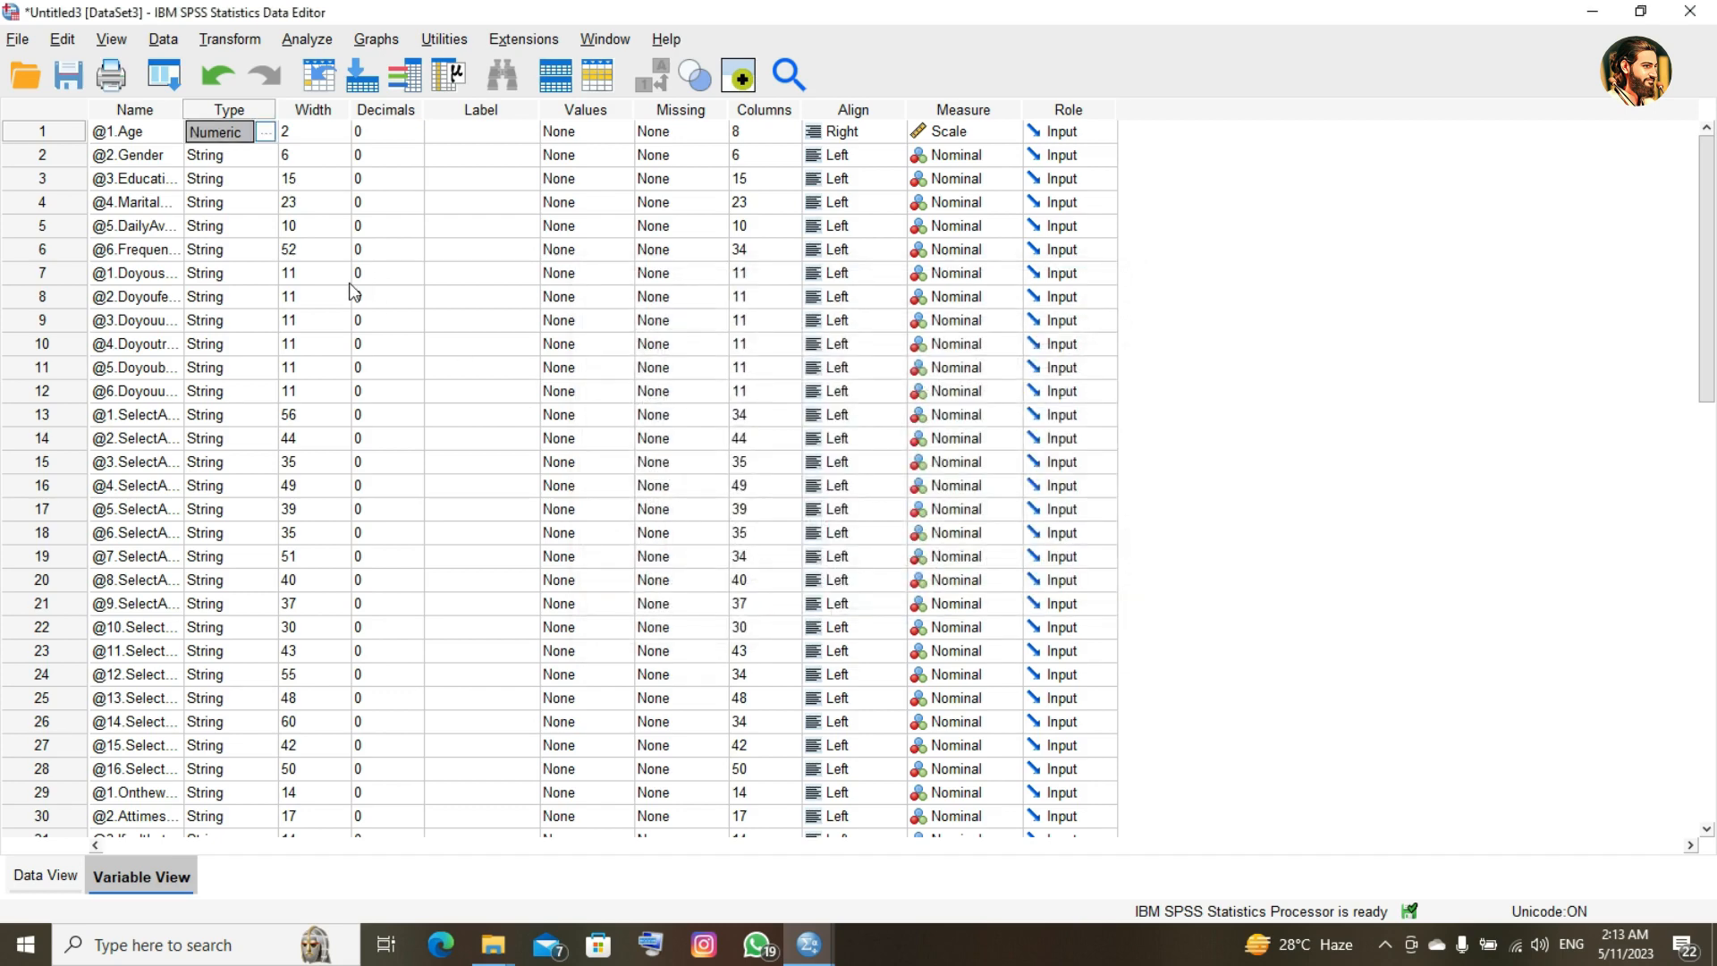
# - Check the variable type settings of @2.Gender without changing them and compare them with its responses in the data
pyautogui.click(267, 160)
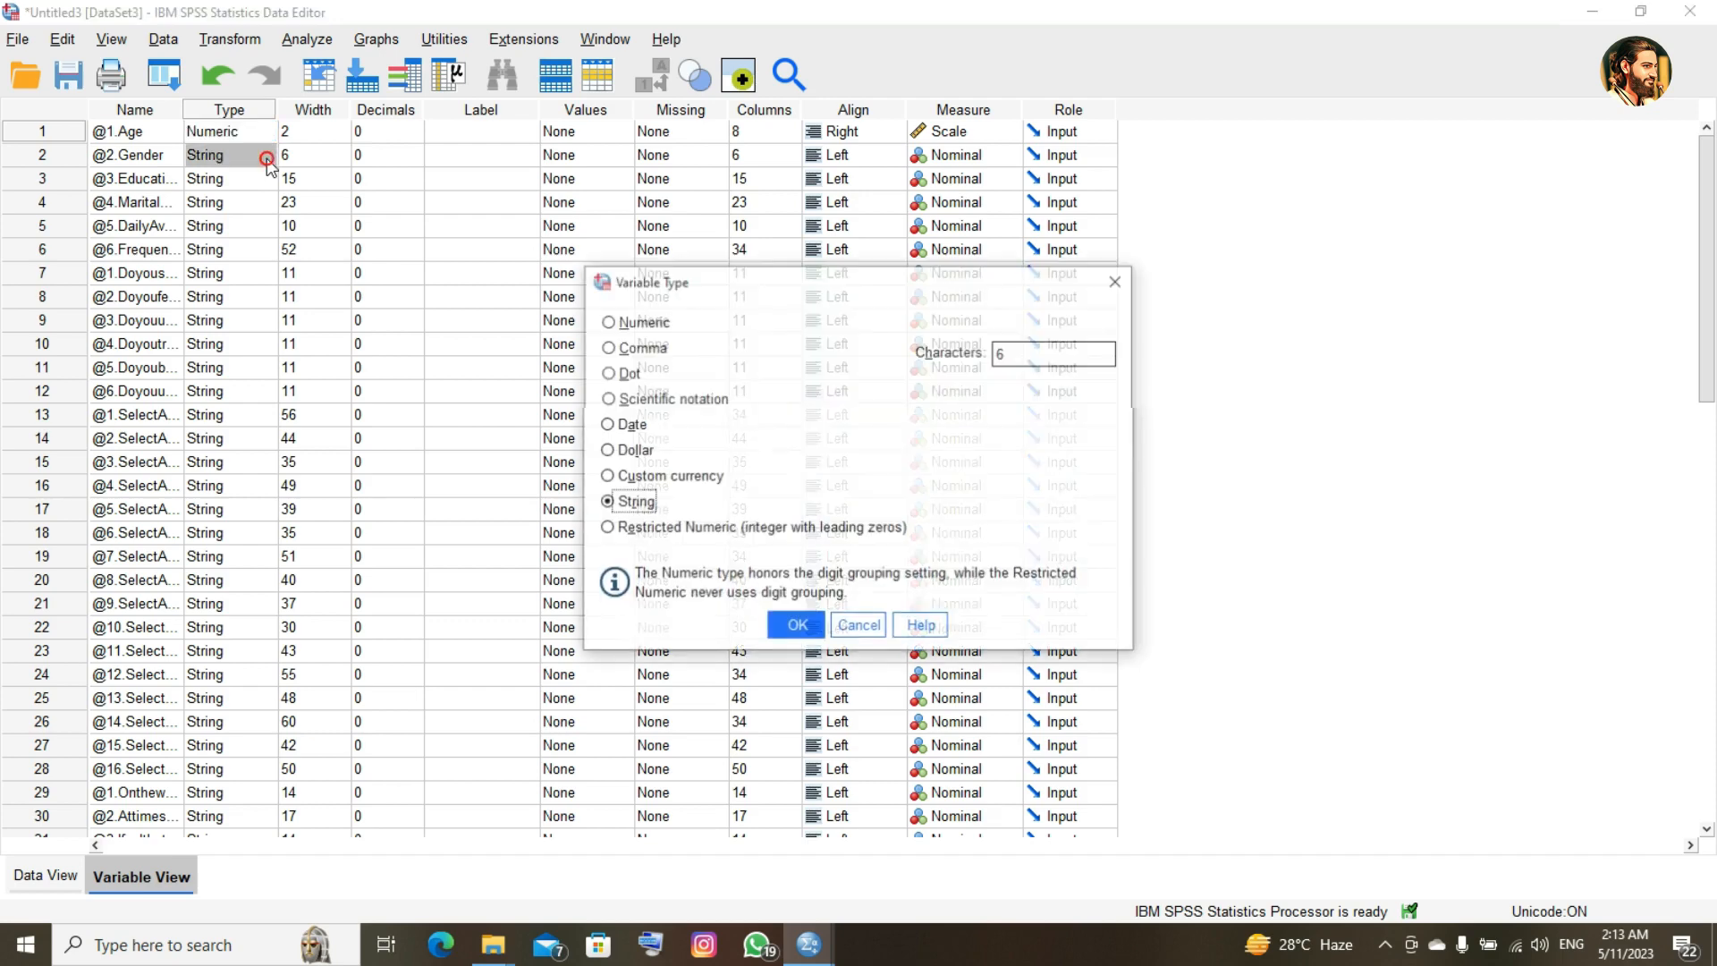
pyautogui.click(869, 633)
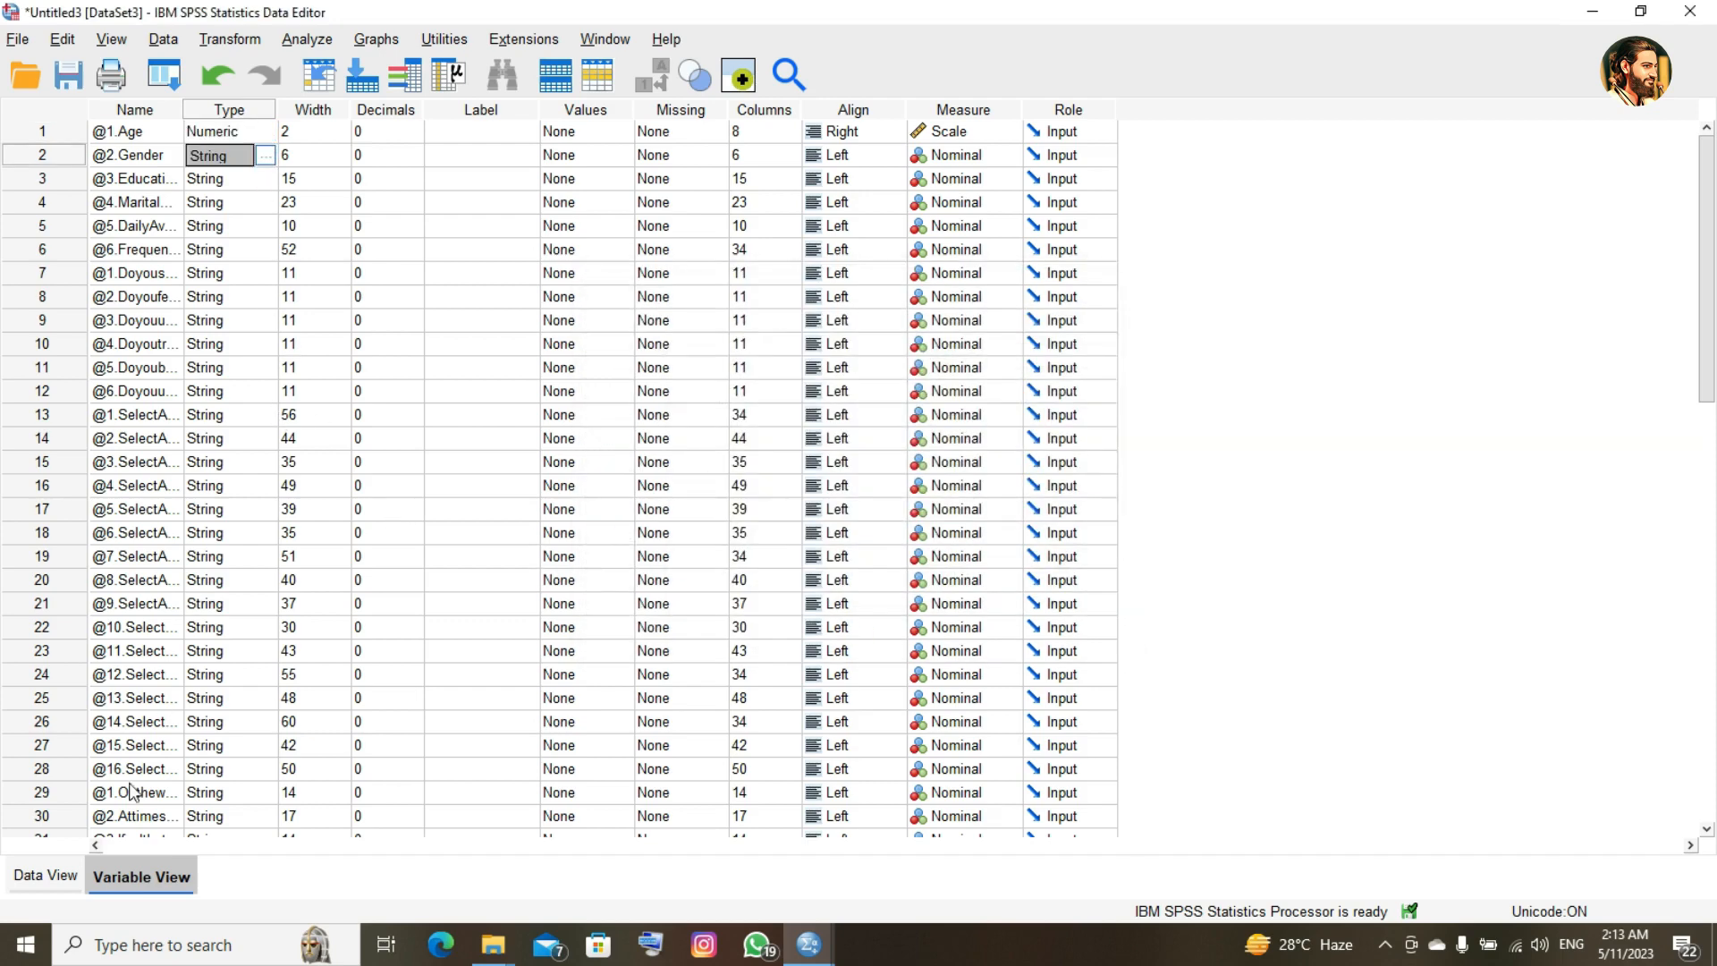
pyautogui.click(62, 879)
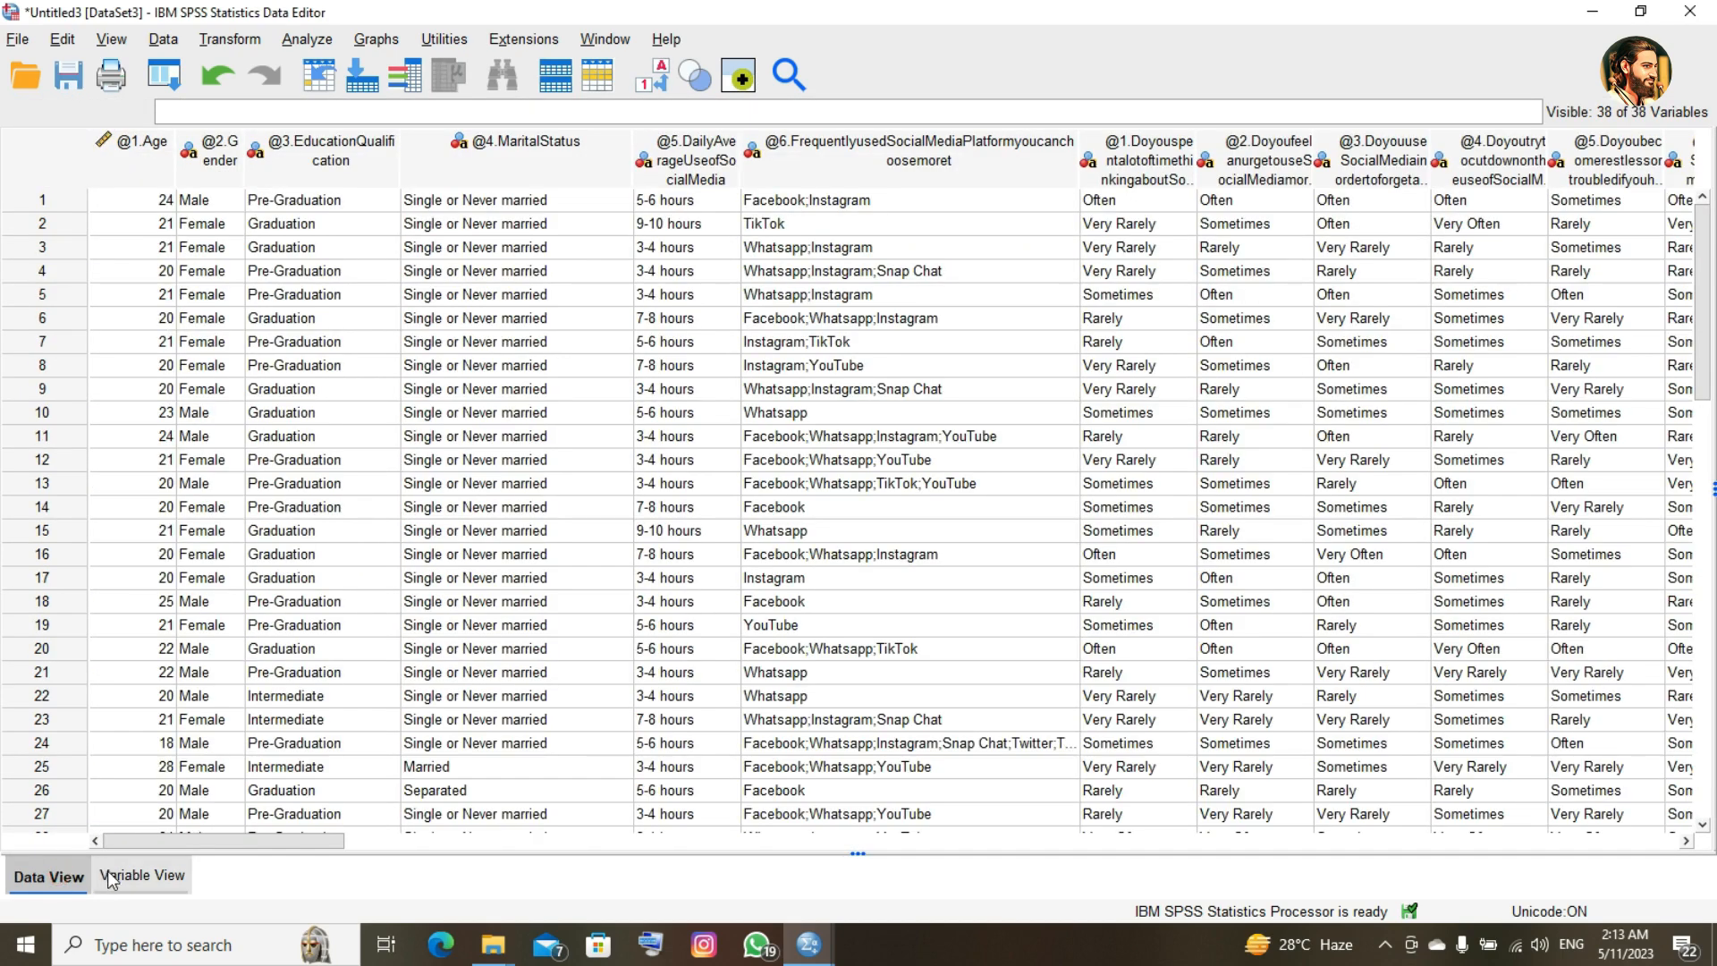
pyautogui.click(110, 878)
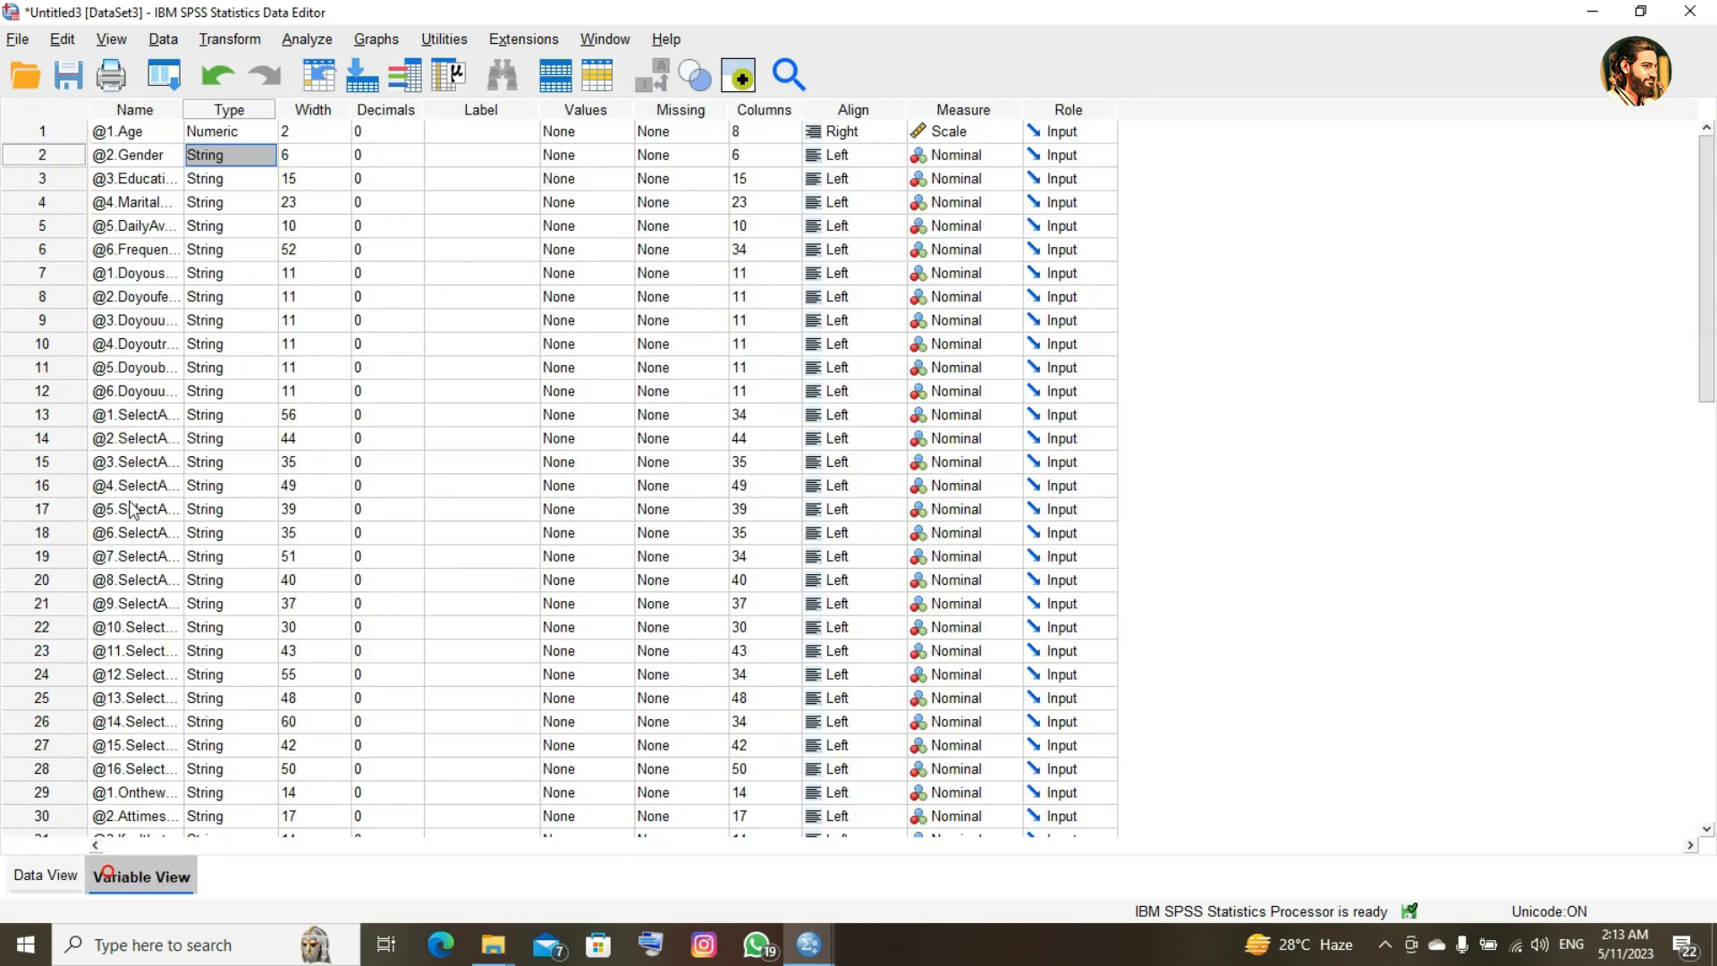
# - Check the variable type settings of the education qualification variable without changing them and compare them with its responses
pyautogui.click(269, 178)
pyautogui.click(269, 178)
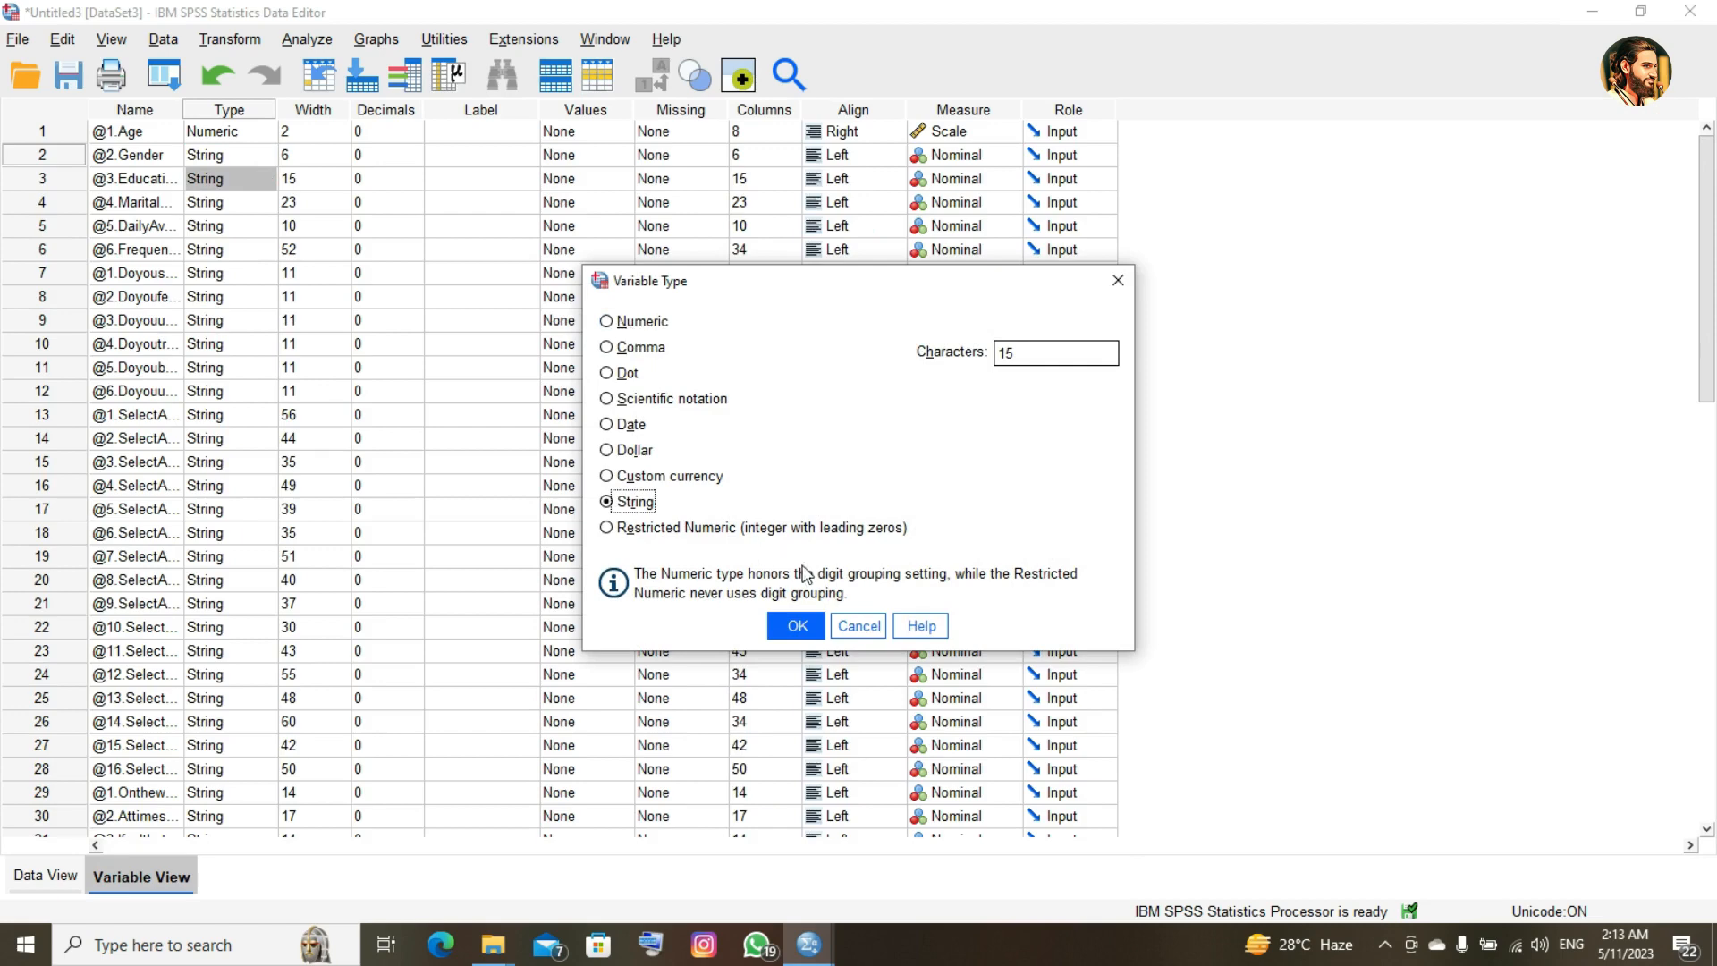
pyautogui.click(852, 625)
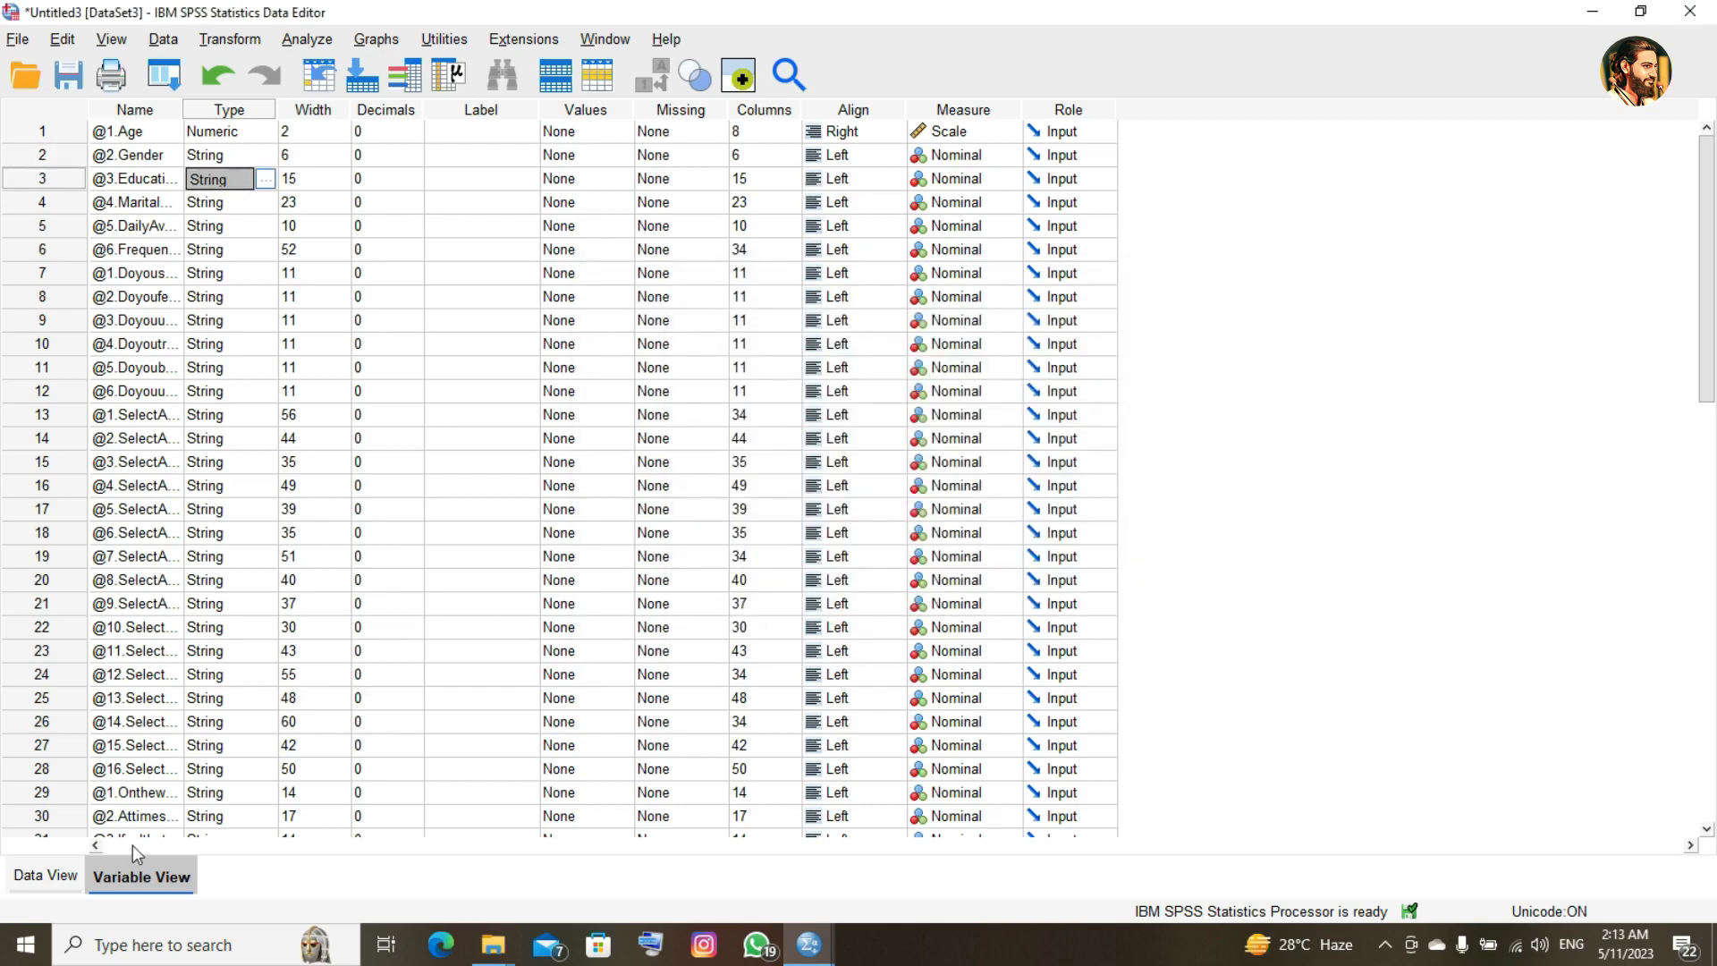
pyautogui.click(68, 876)
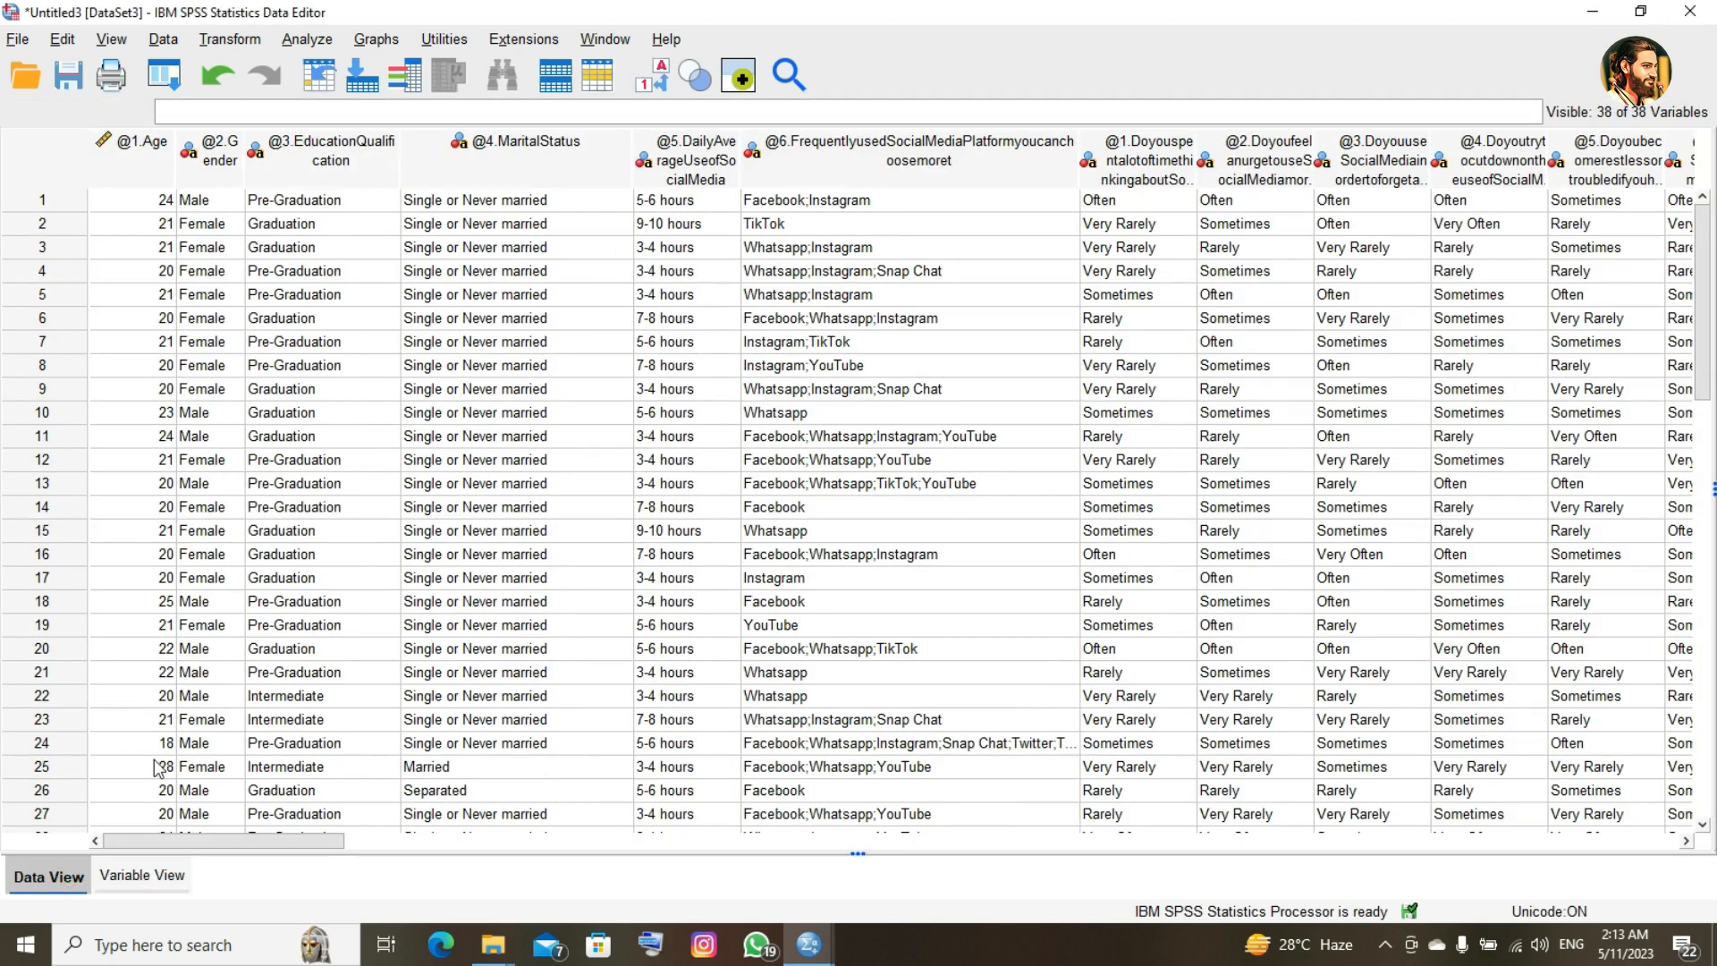
pyautogui.click(143, 876)
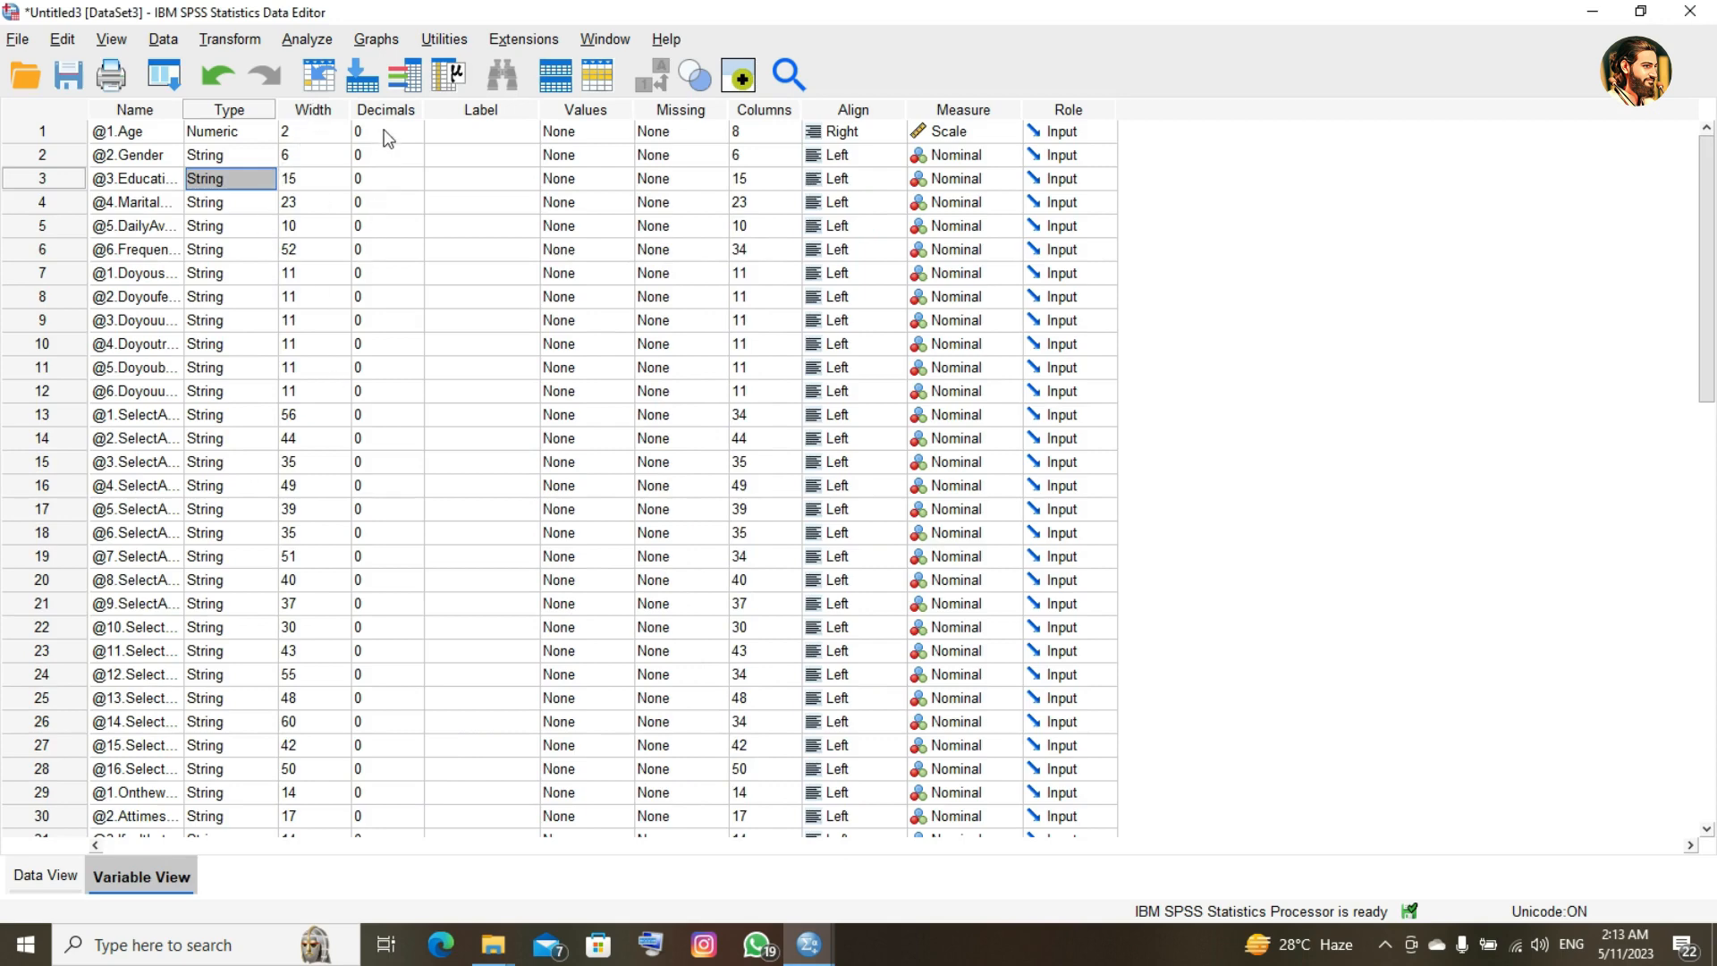
# - Set the decimals of @1.Age to 3 and check how the ages display in the data
pyautogui.click(411, 110)
pyautogui.click(410, 131)
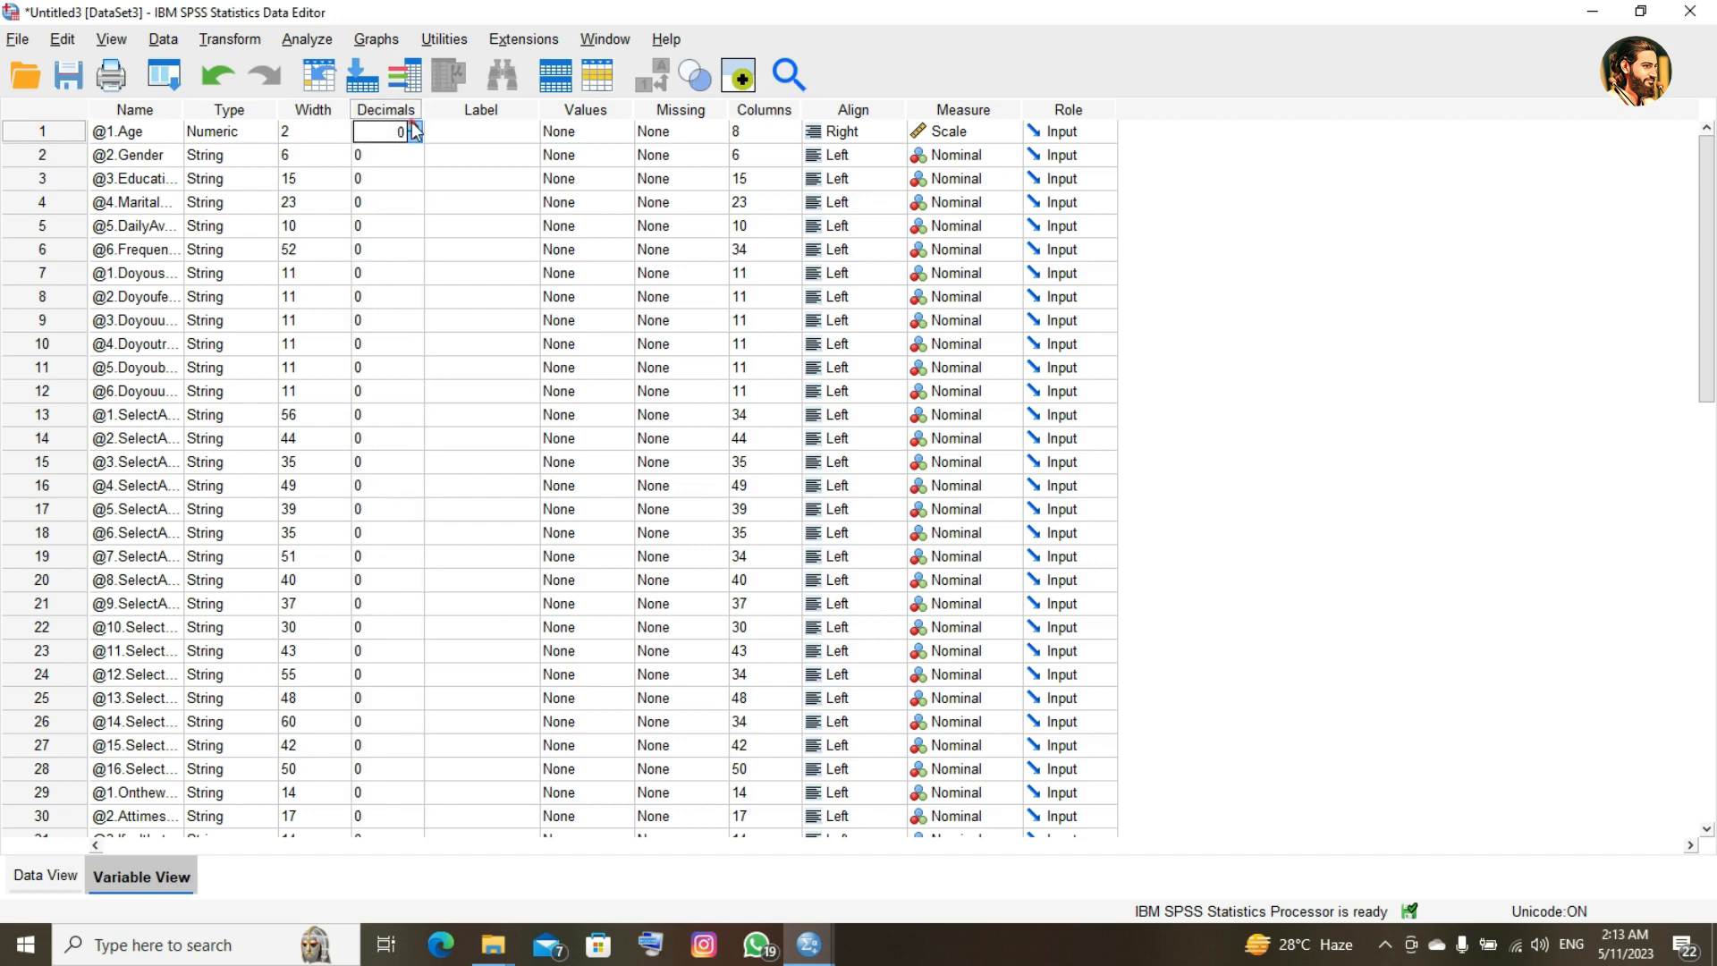
pyautogui.click(416, 126)
pyautogui.click(415, 126)
pyautogui.click(414, 127)
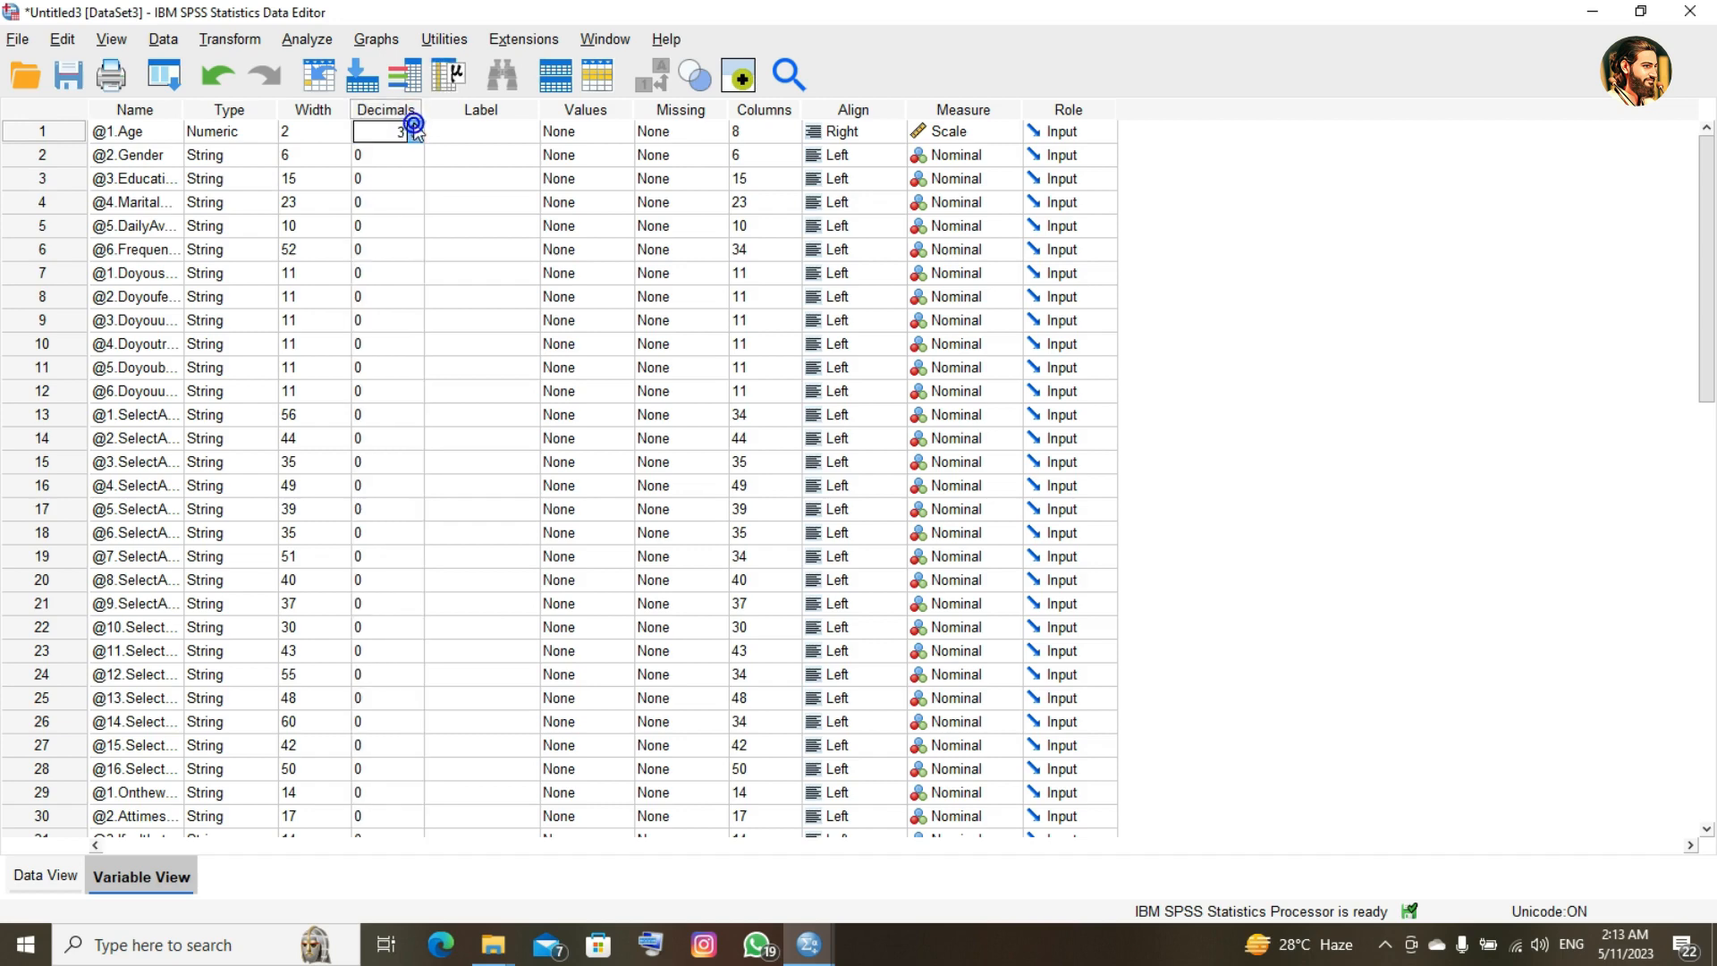
pyautogui.click(45, 874)
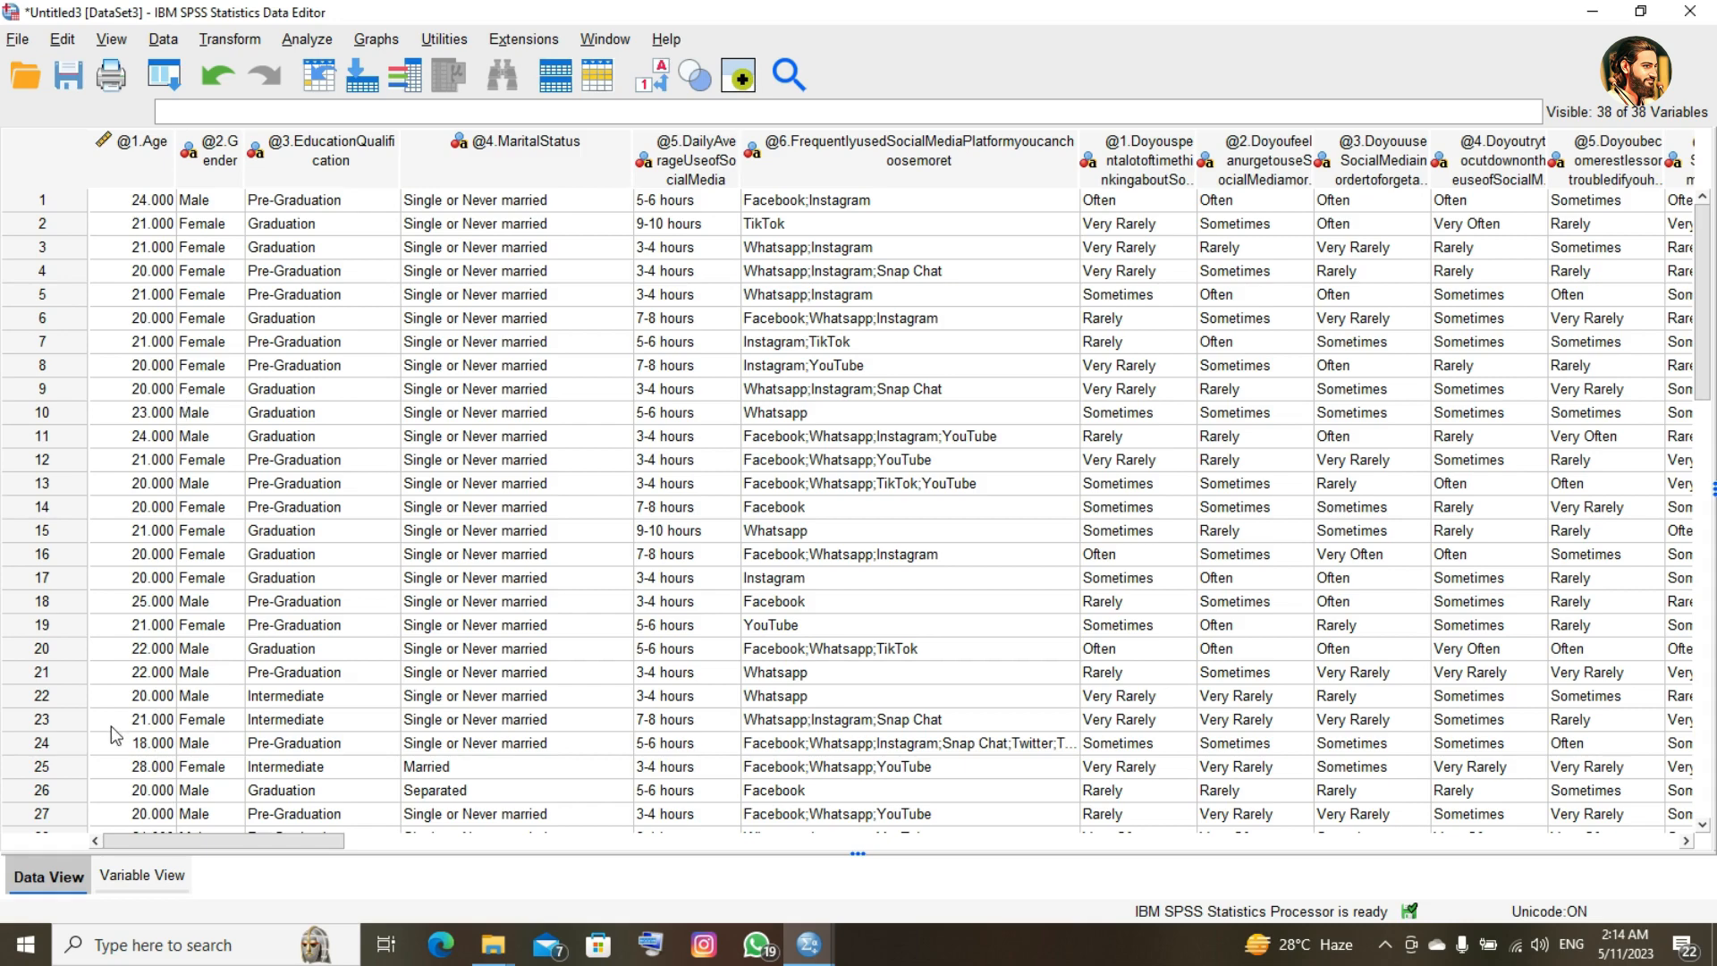
# - Return to the variable definitions and set the decimals of @1.Age back to 0
pyautogui.click(141, 874)
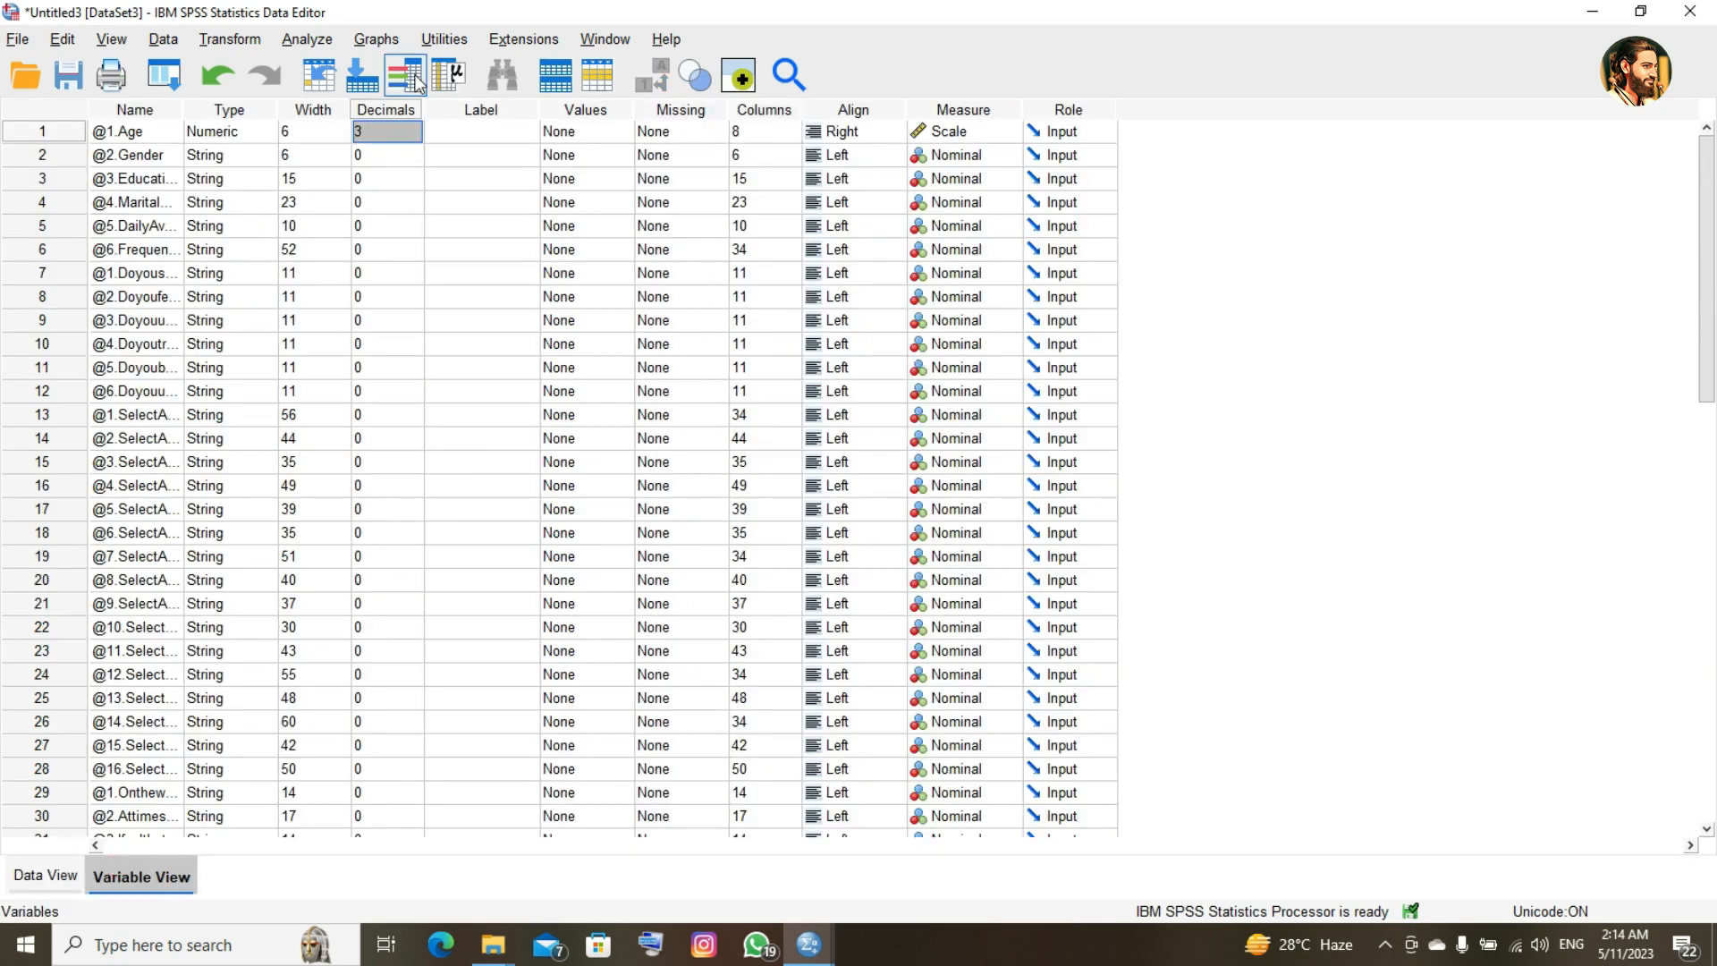
pyautogui.click(421, 130)
pyautogui.click(416, 138)
pyautogui.click(416, 137)
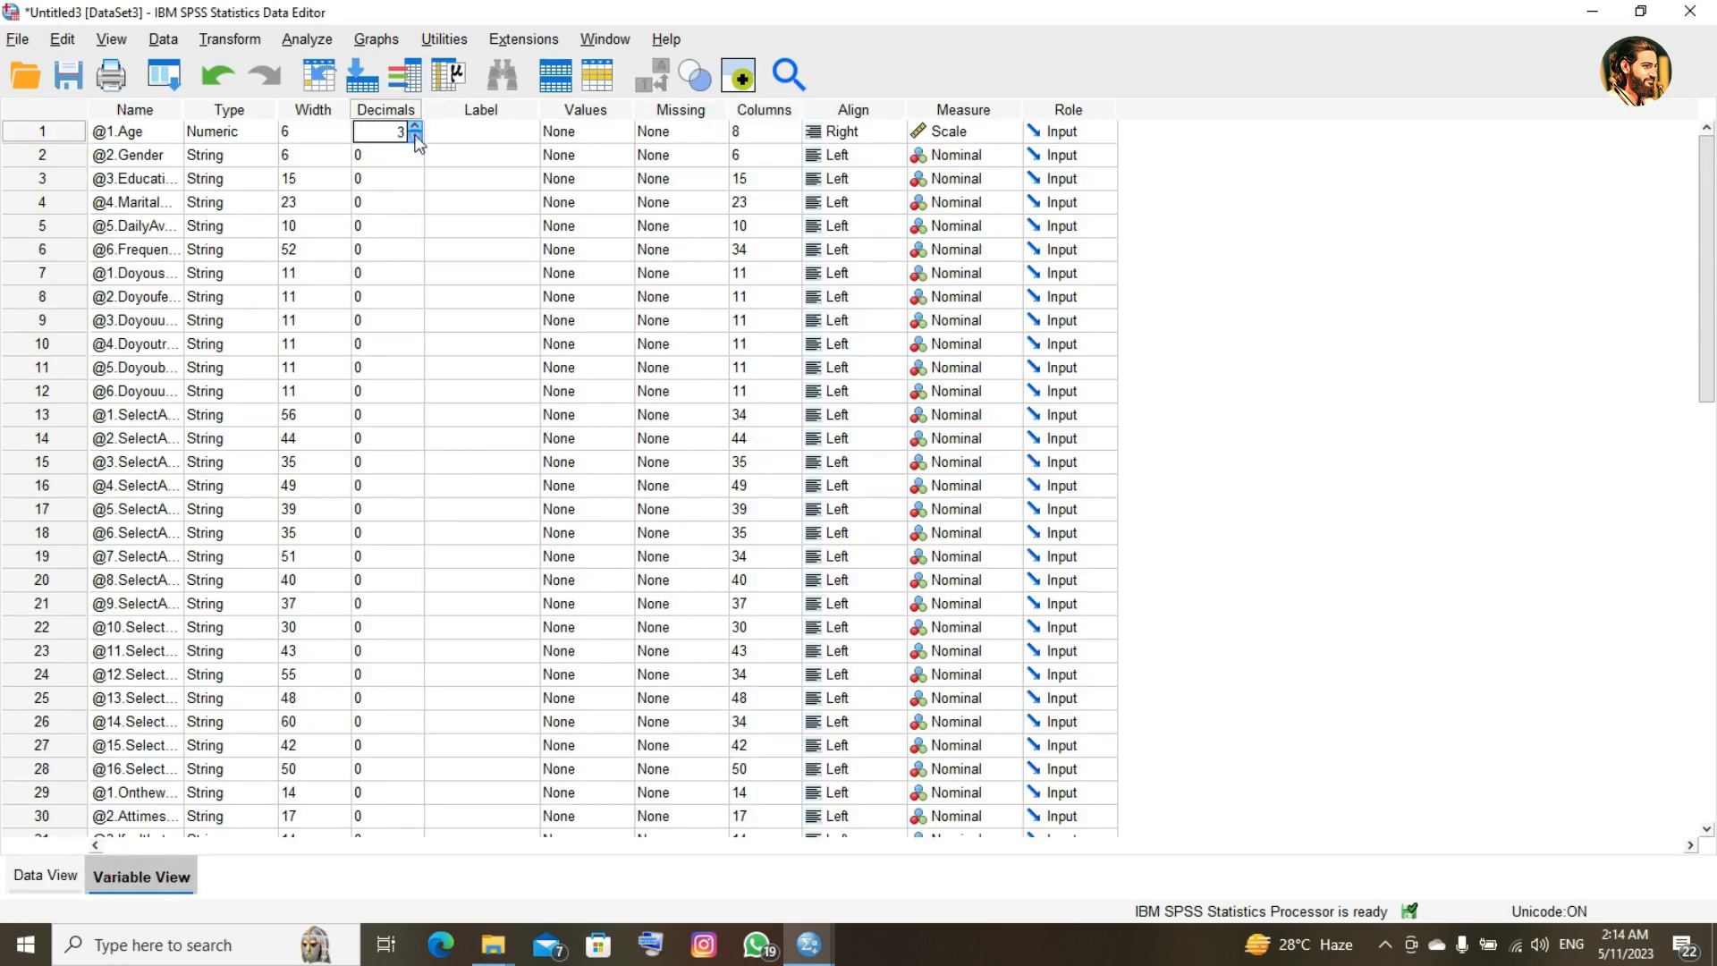
pyautogui.click(416, 138)
pyautogui.click(442, 128)
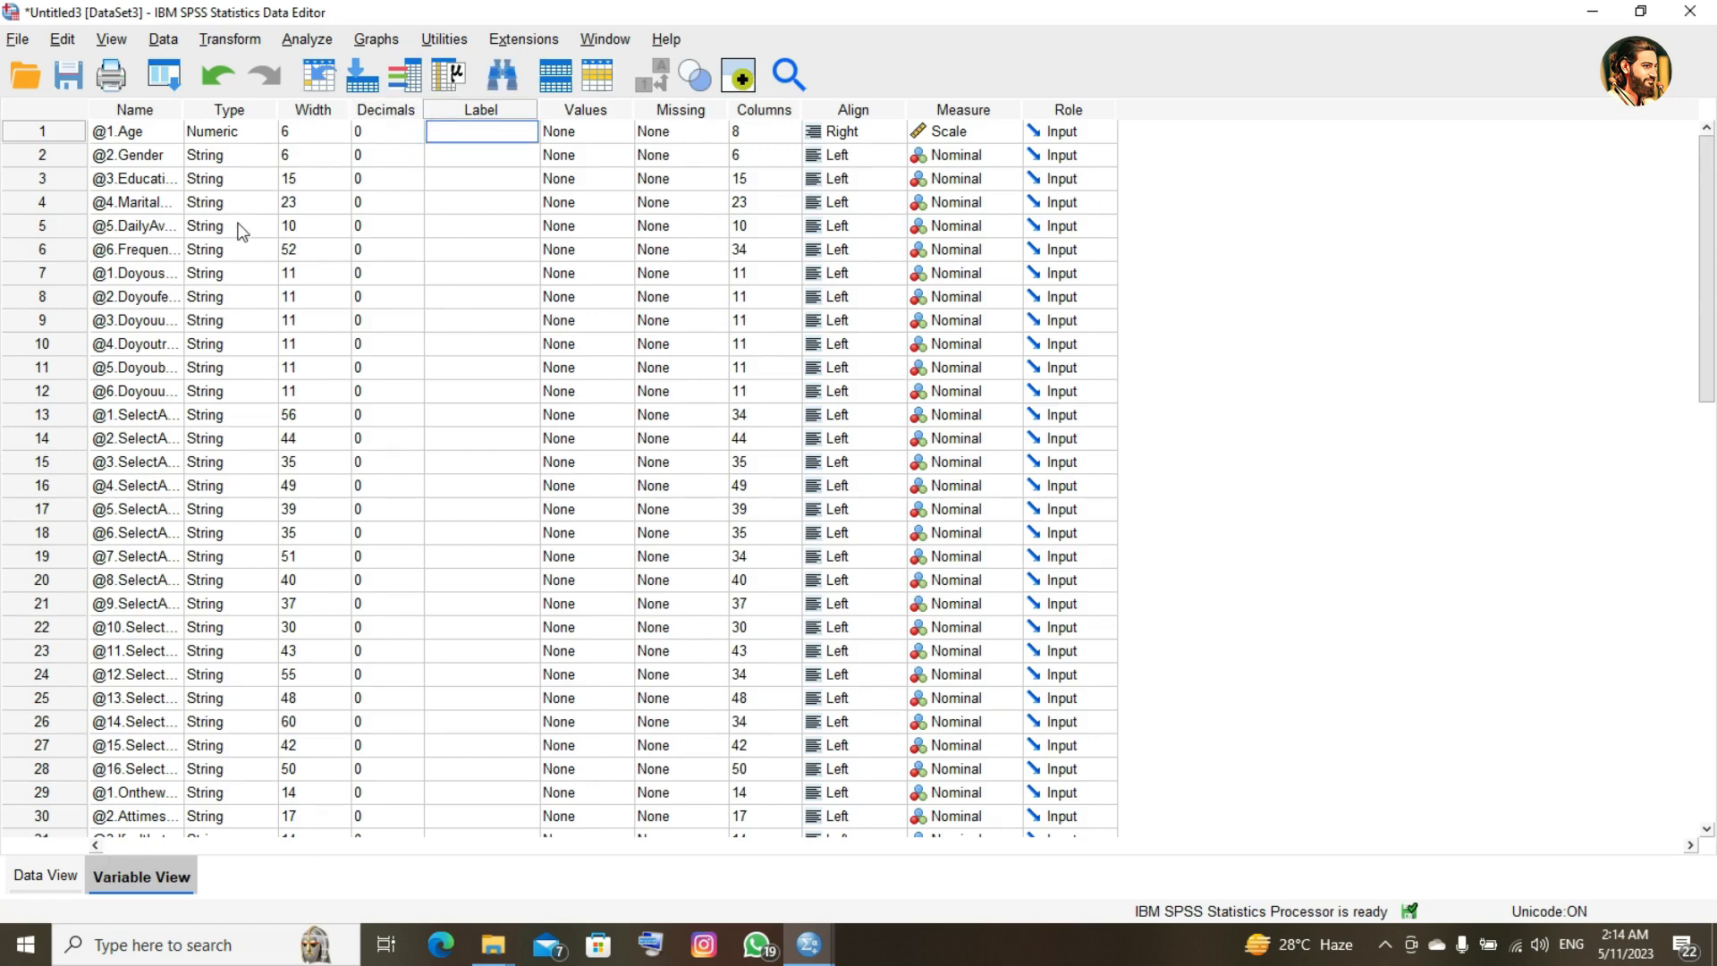
# - Rename the @1.Age variable as Age and widen the Name column enough to show the full variable names
pyautogui.click(151, 131)
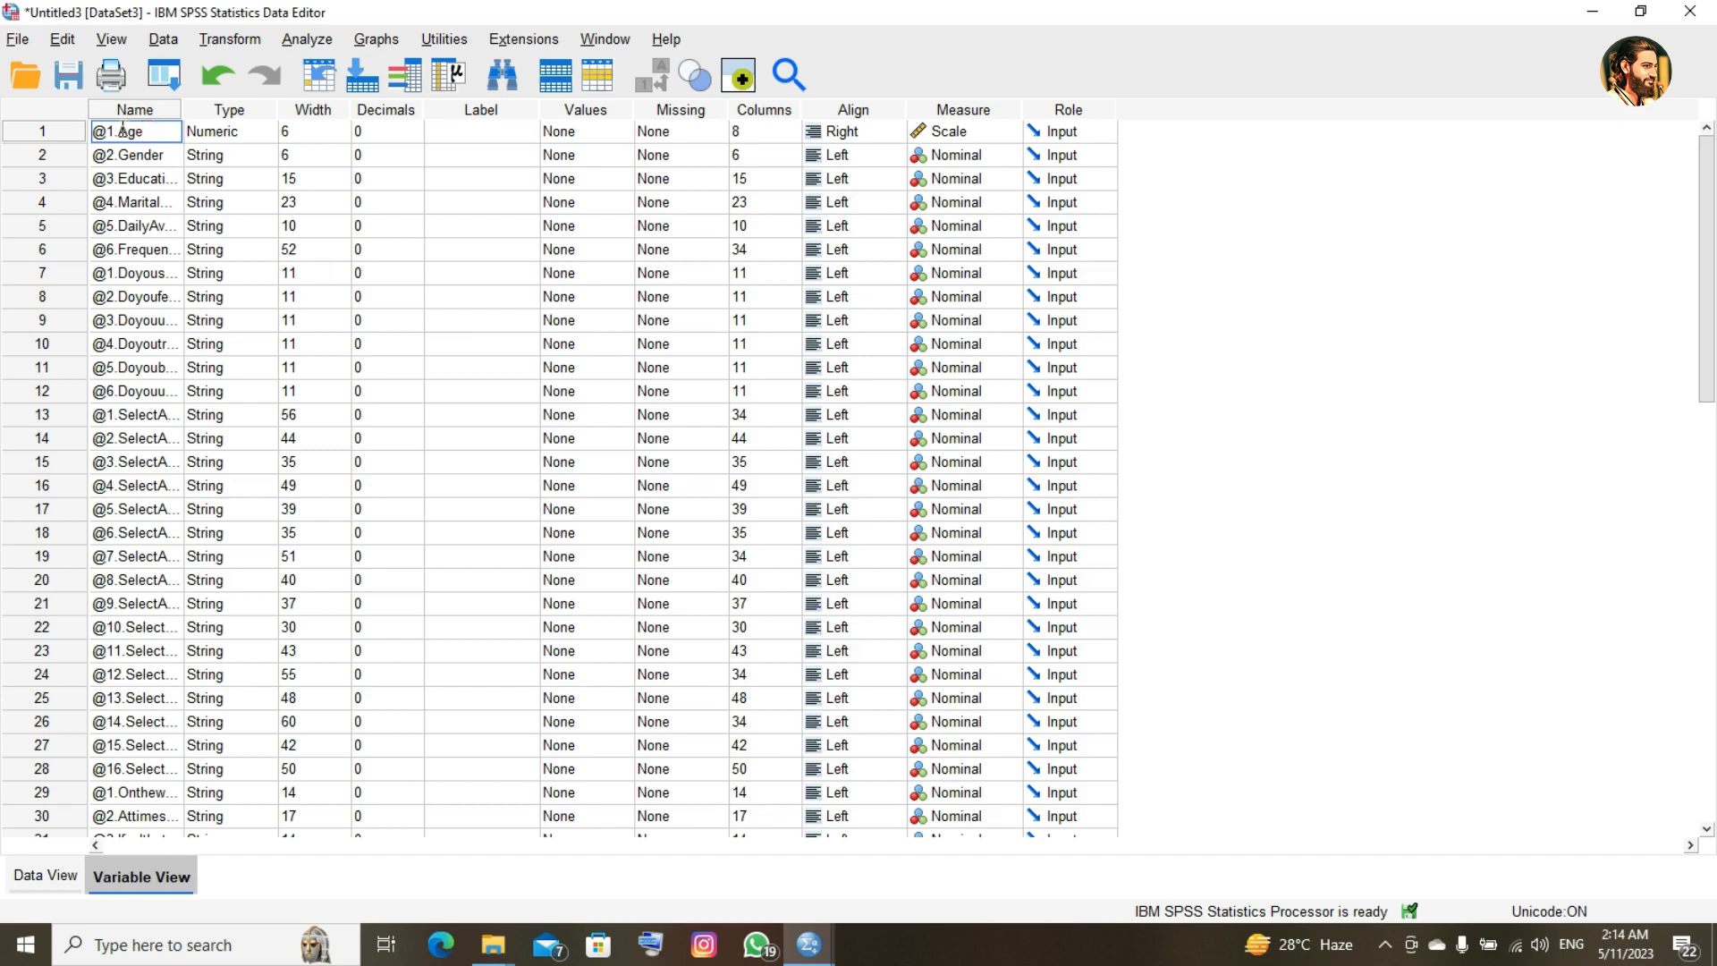
pyautogui.write('Age')
pyautogui.moveTo(180, 112); pyautogui.dragTo(509, 112)
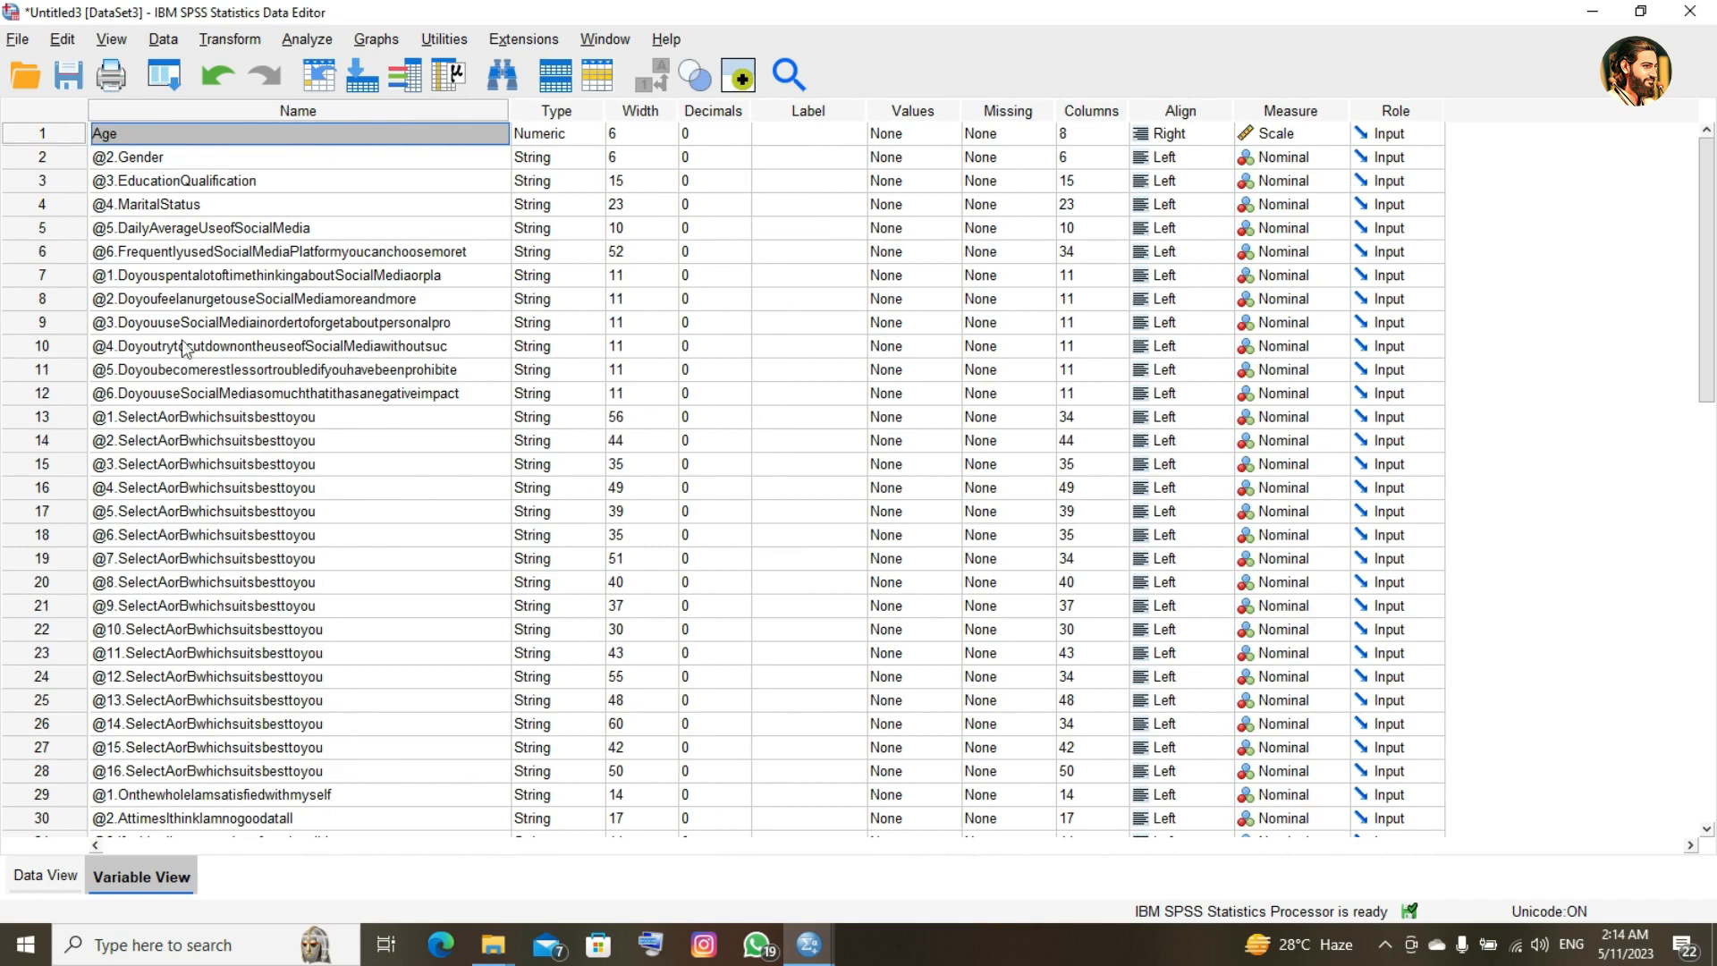
# - Examine the full names of the six social media use questions in rows 7 to 12
pyautogui.doubleClick(165, 275)
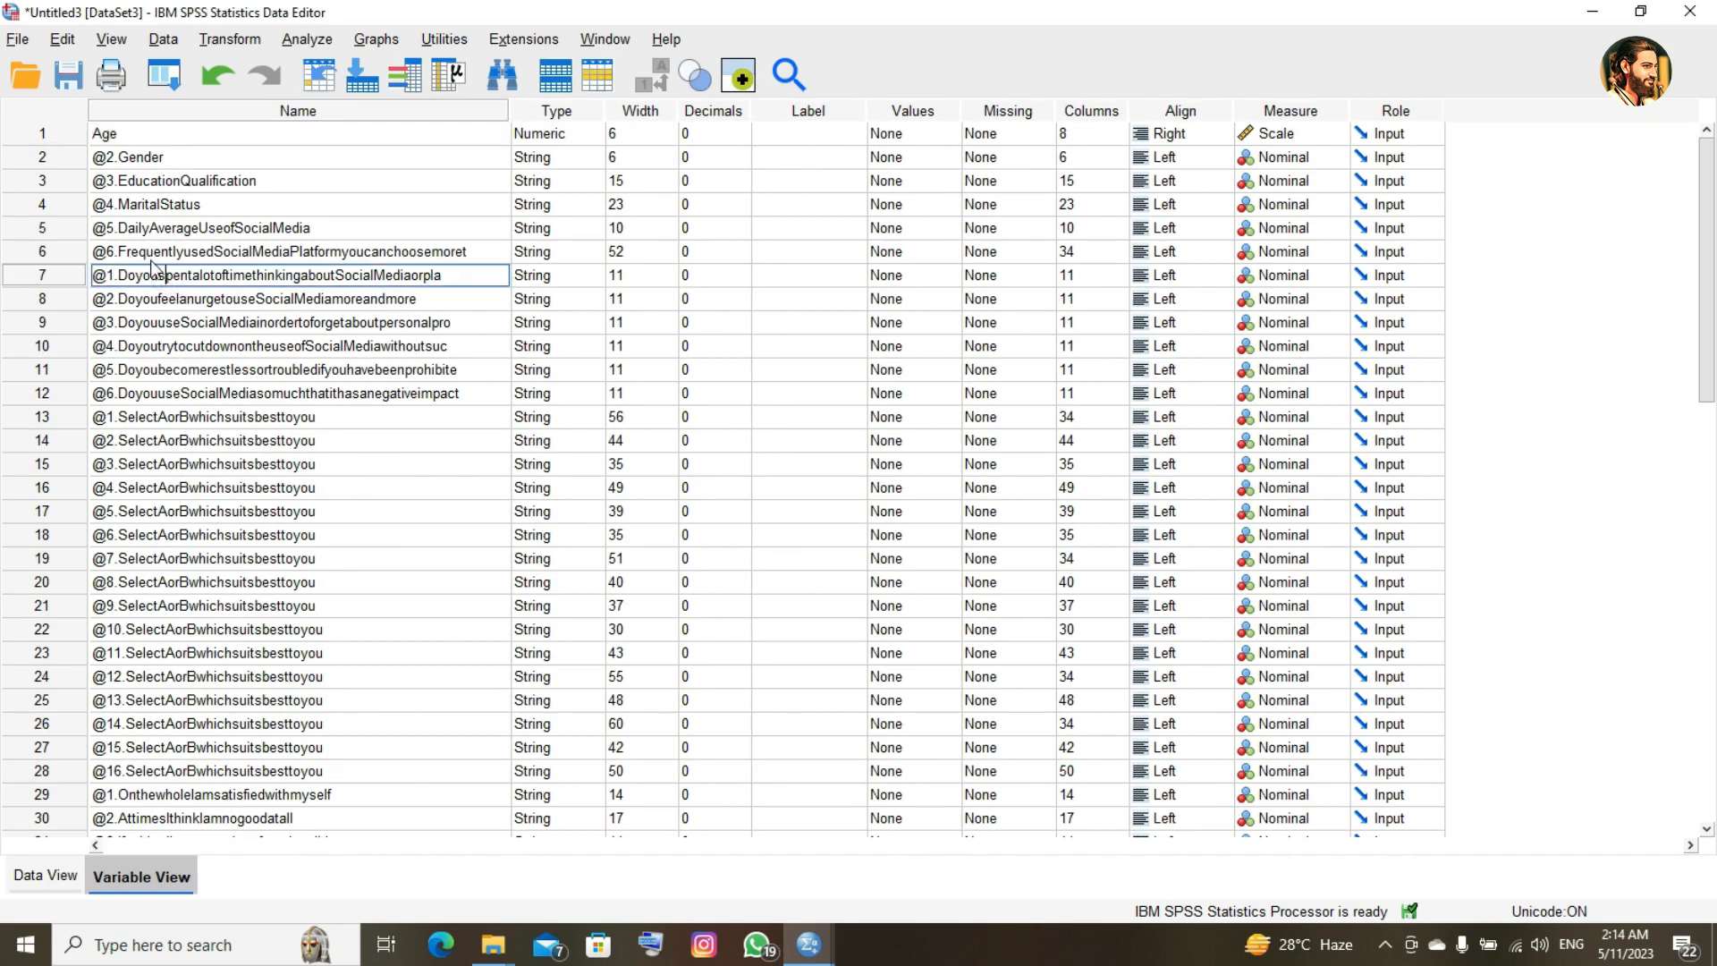
pyautogui.click(151, 261)
pyautogui.press('Down')
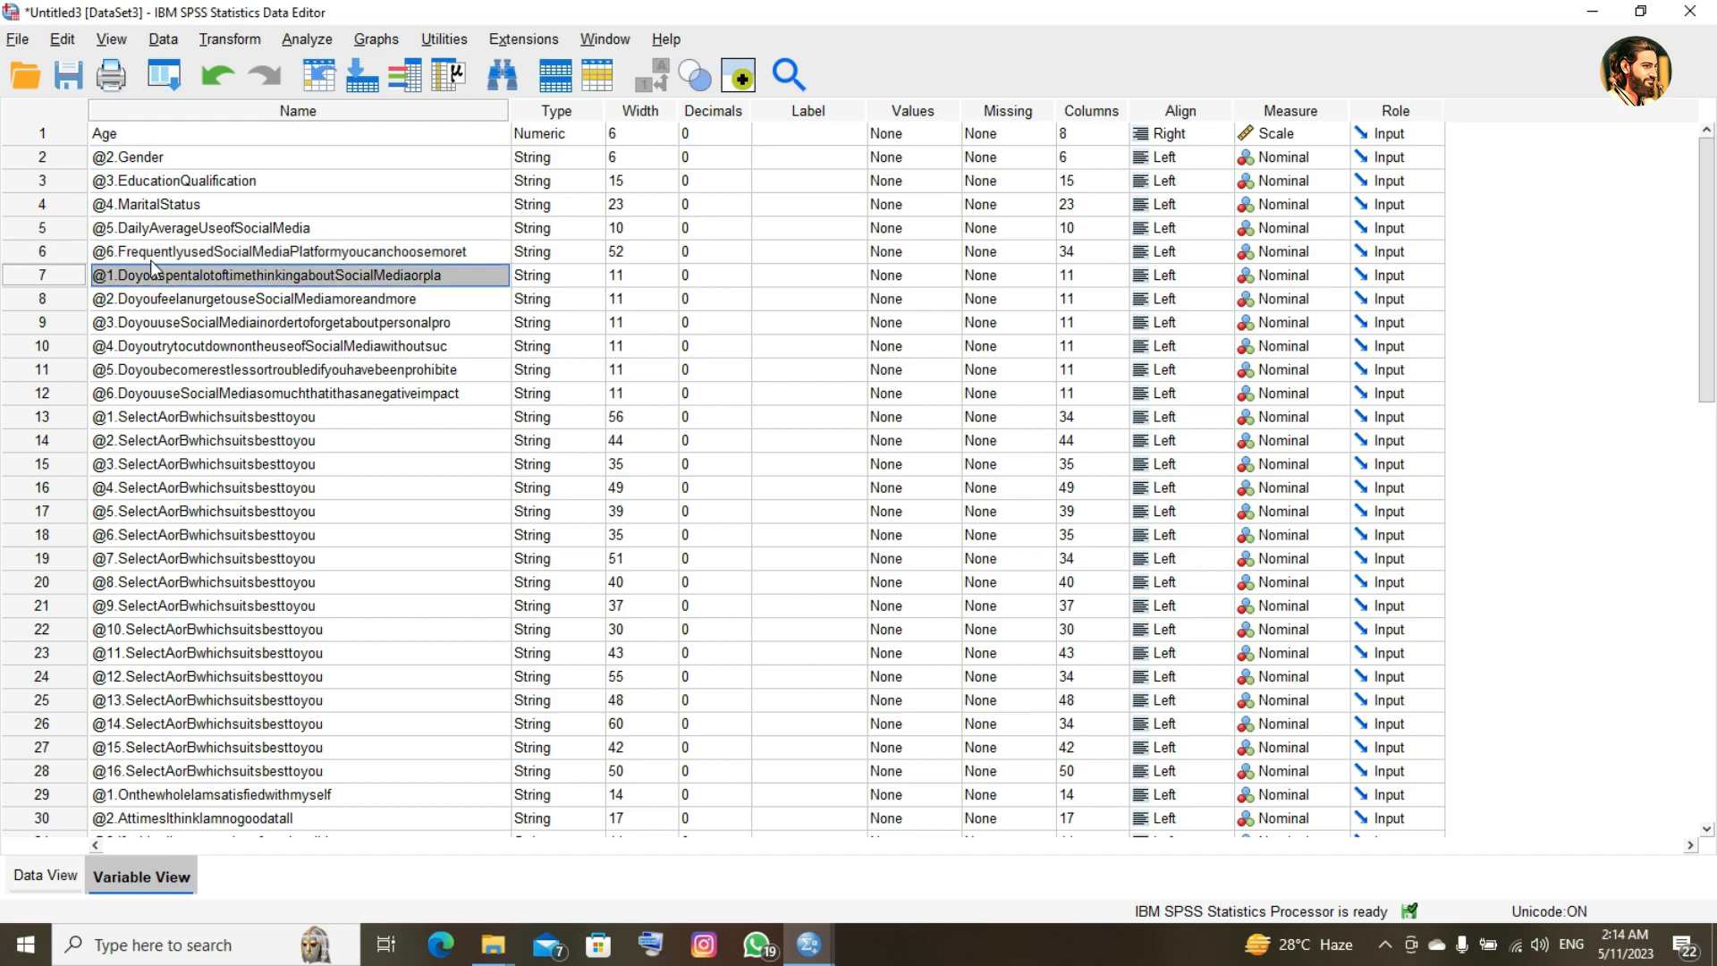
pyautogui.press('Down')
pyautogui.press('Down')
pyautogui.press('Down')
pyautogui.press('Down')
pyautogui.press('Down')
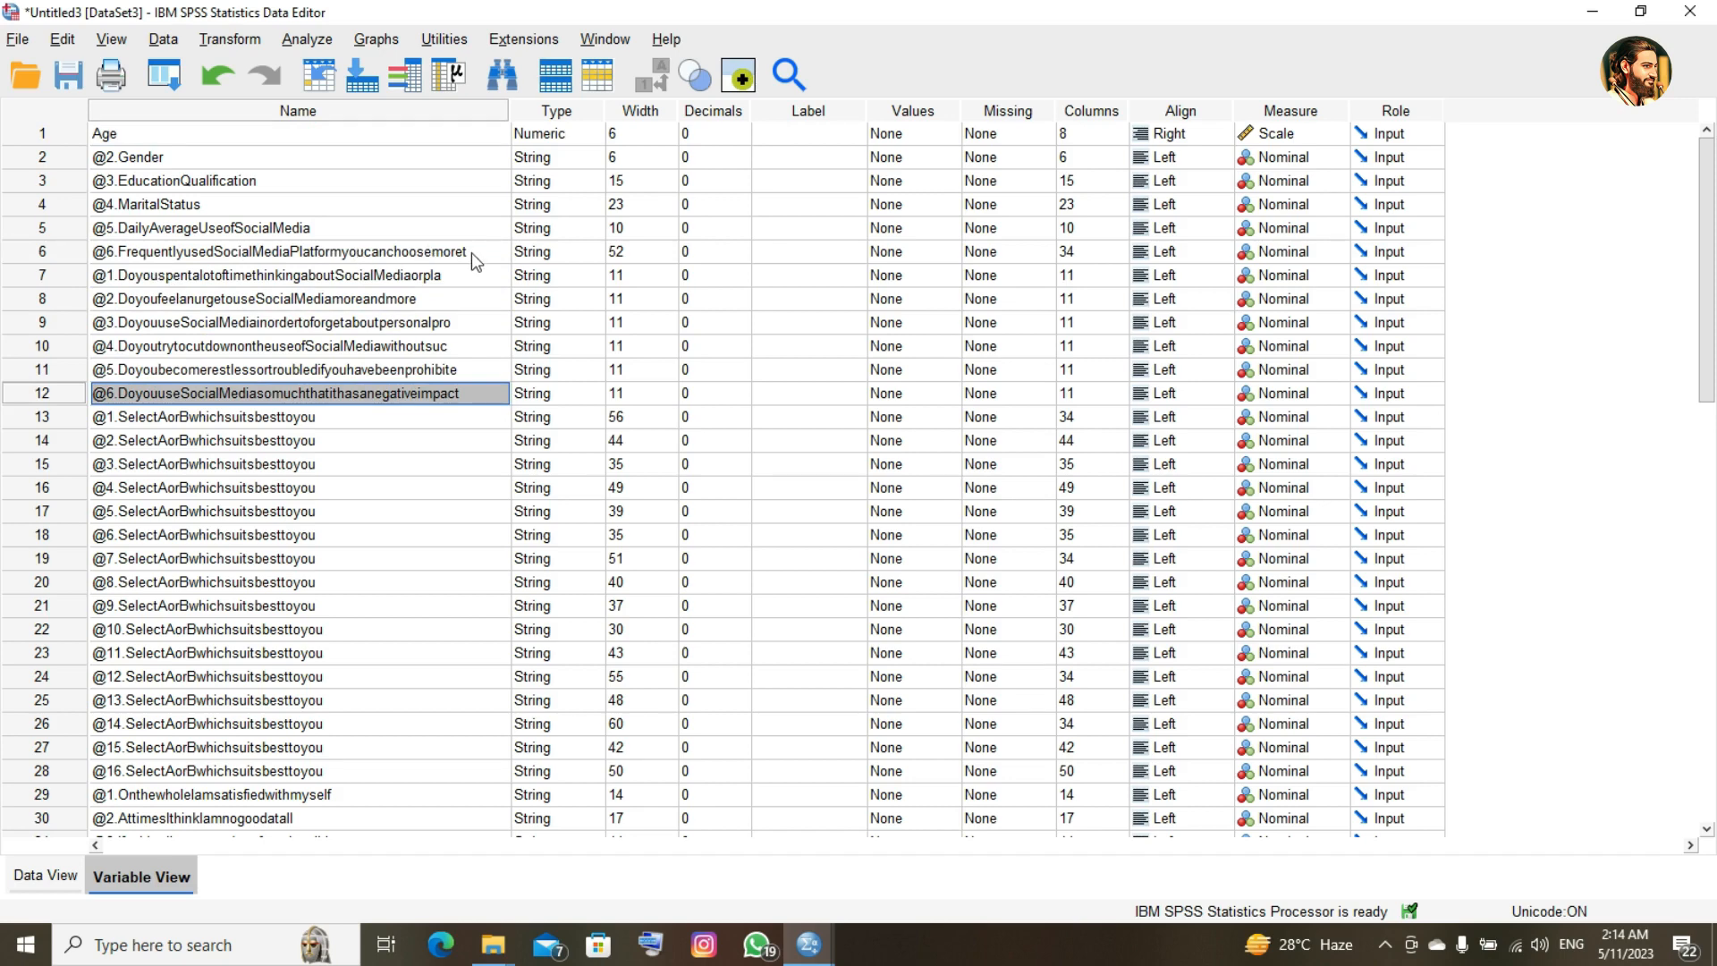
pyautogui.doubleClick(462, 232)
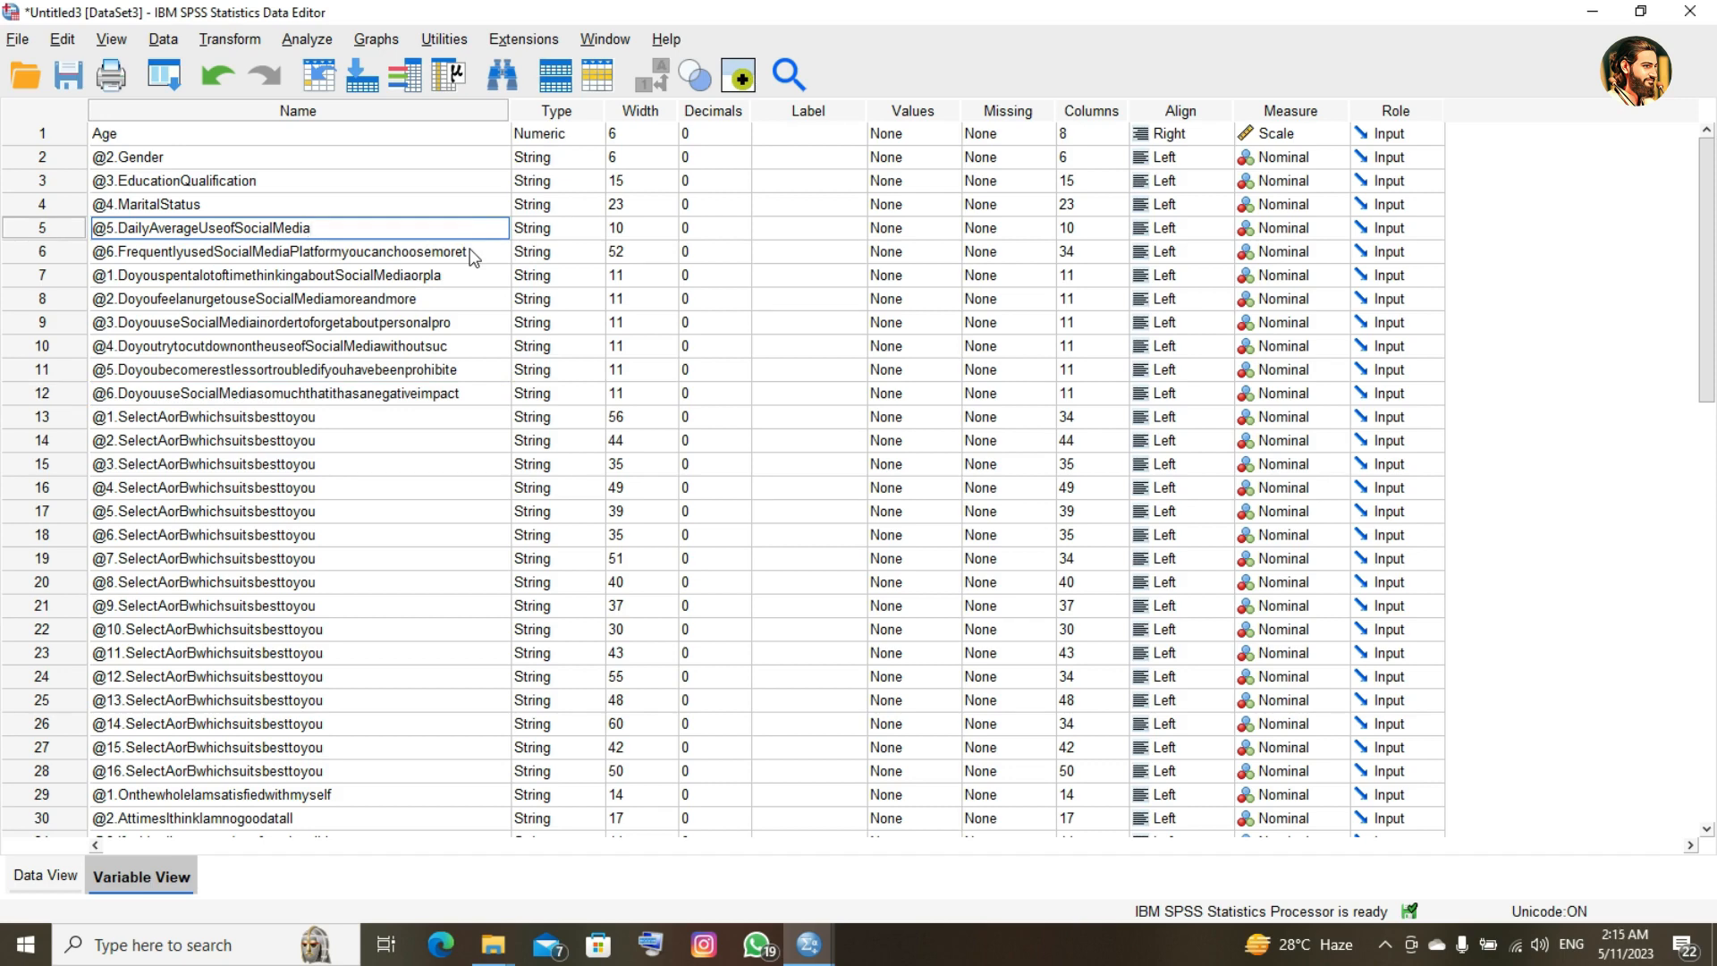
pyautogui.doubleClick(451, 220)
pyautogui.press('Escape')
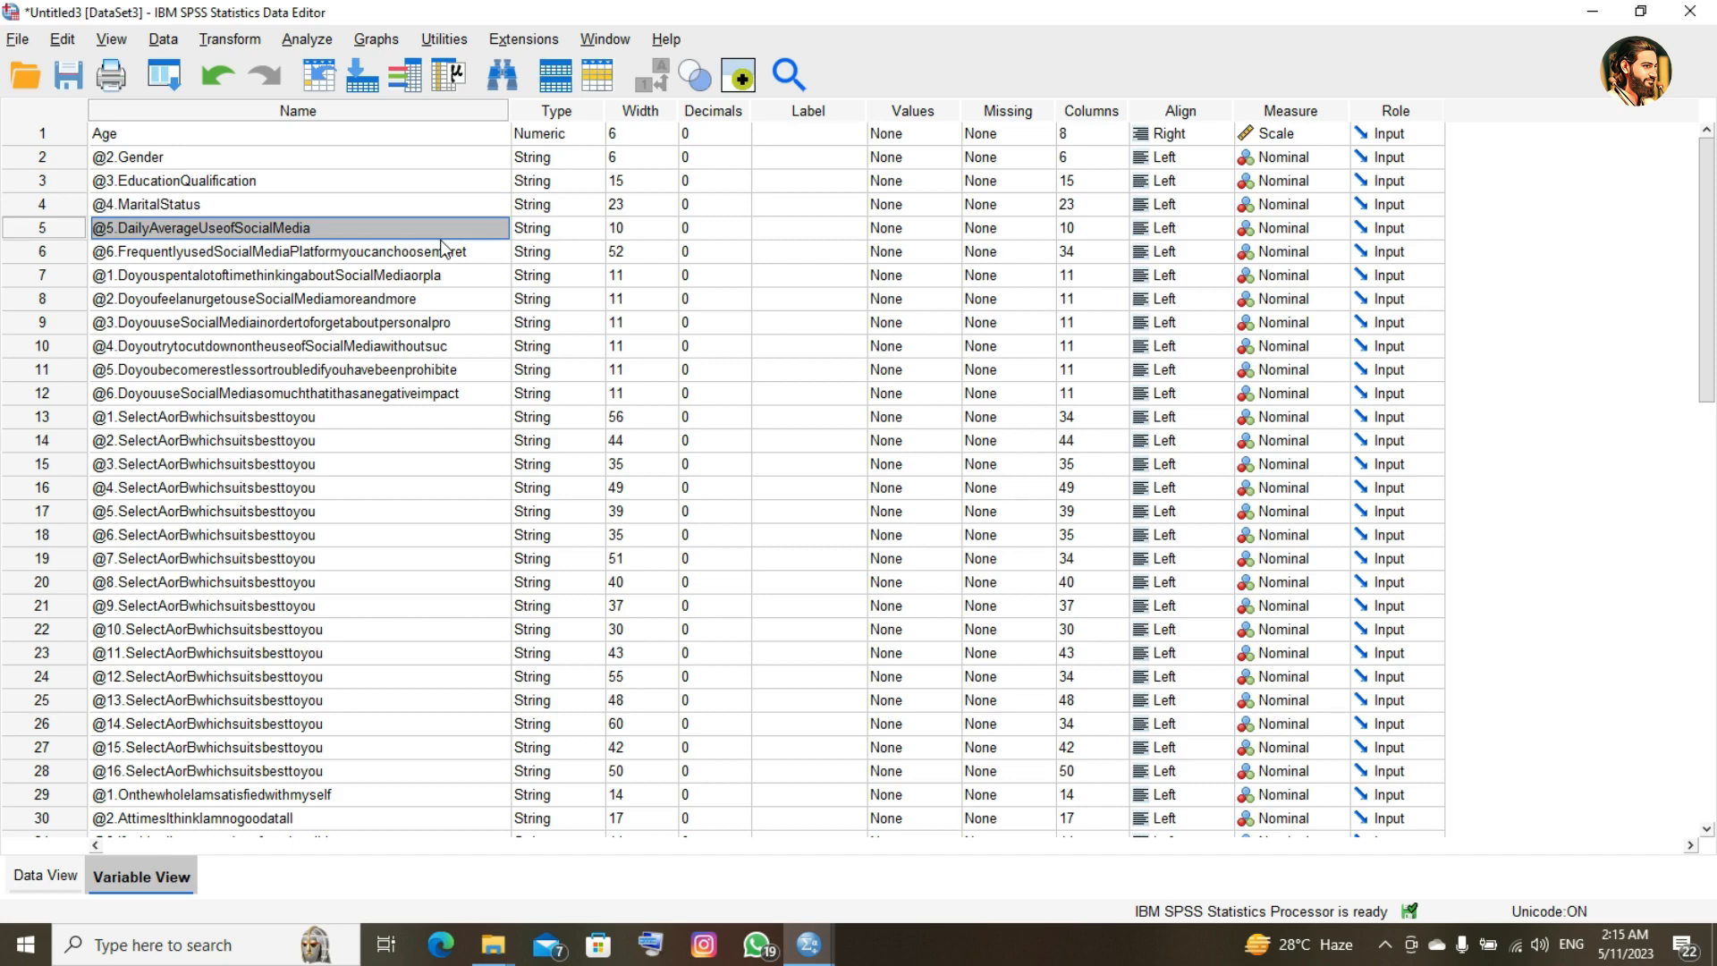
# - Rename the @5.DailyAverageUseofSocialMedia variable in row 5 as SMAS1
pyautogui.press('BackSpace')
pyautogui.write('SM')
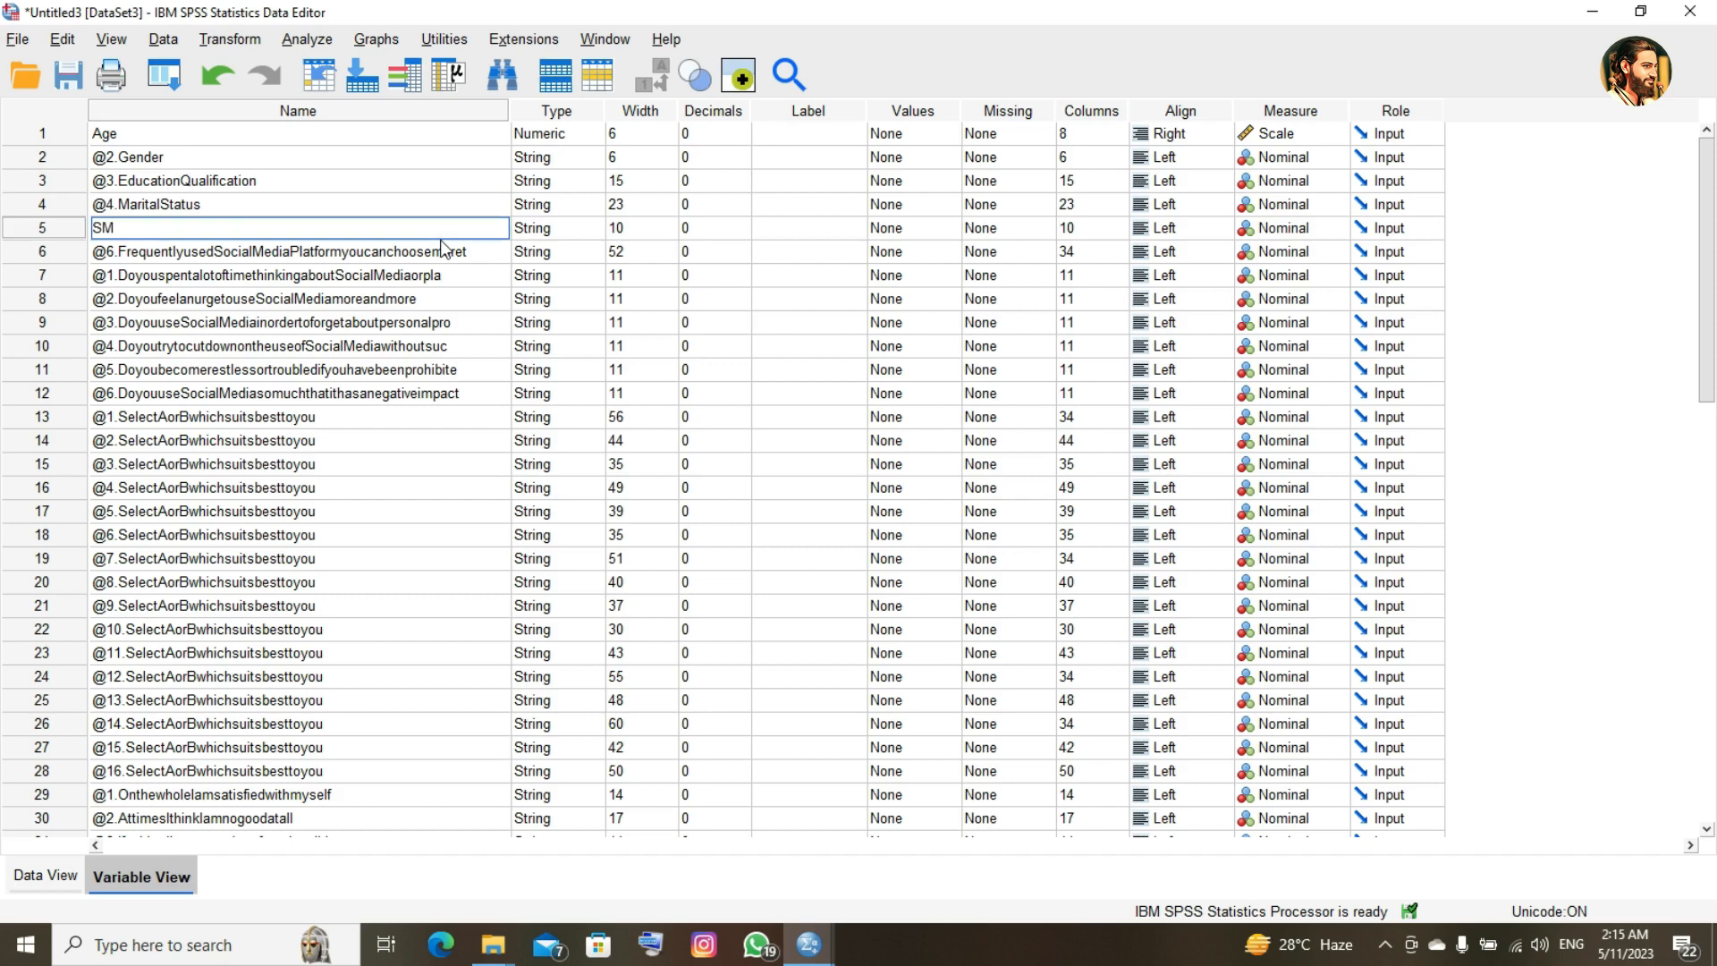
pyautogui.write('AS1')
# - Label the SMAS1 variable in row 5 as Social Media Addiction Scale item-1
pyautogui.click(776, 224)
pyautogui.write('s')
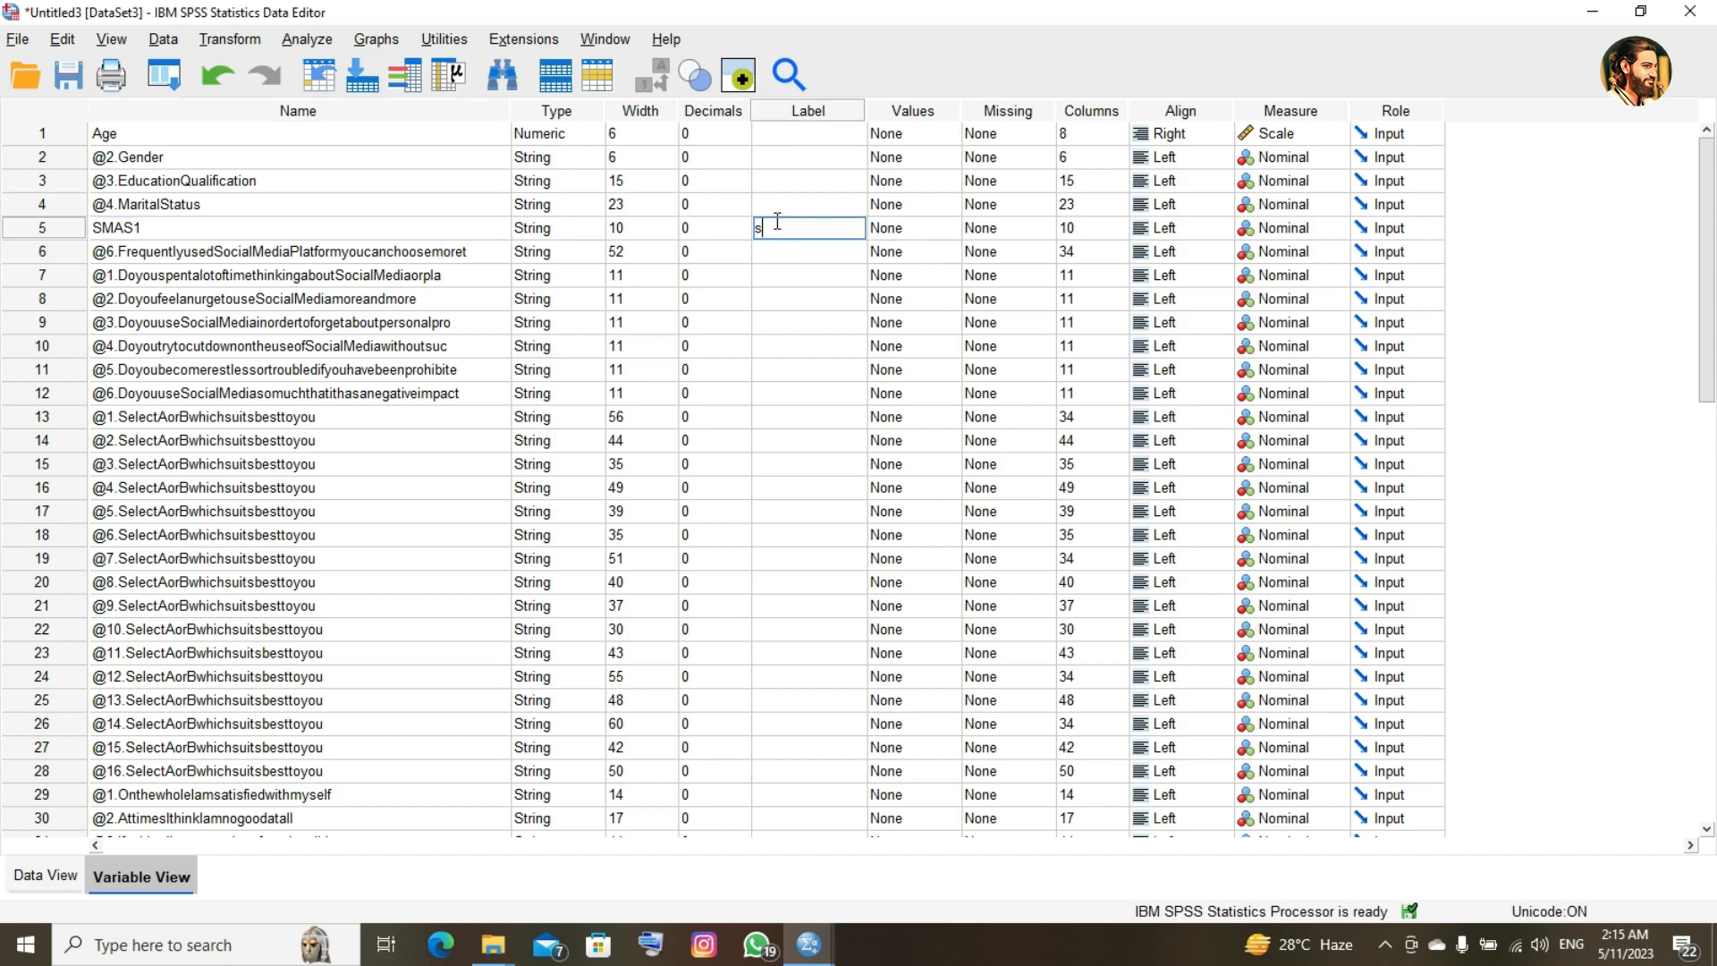
pyautogui.press('BackSpace')
pyautogui.write('S')
pyautogui.write('xia')
pyautogui.press('BackSpace')
pyautogui.press('BackSpace')
pyautogui.press('BackSpace')
pyautogui.write('cial Media Addiction')
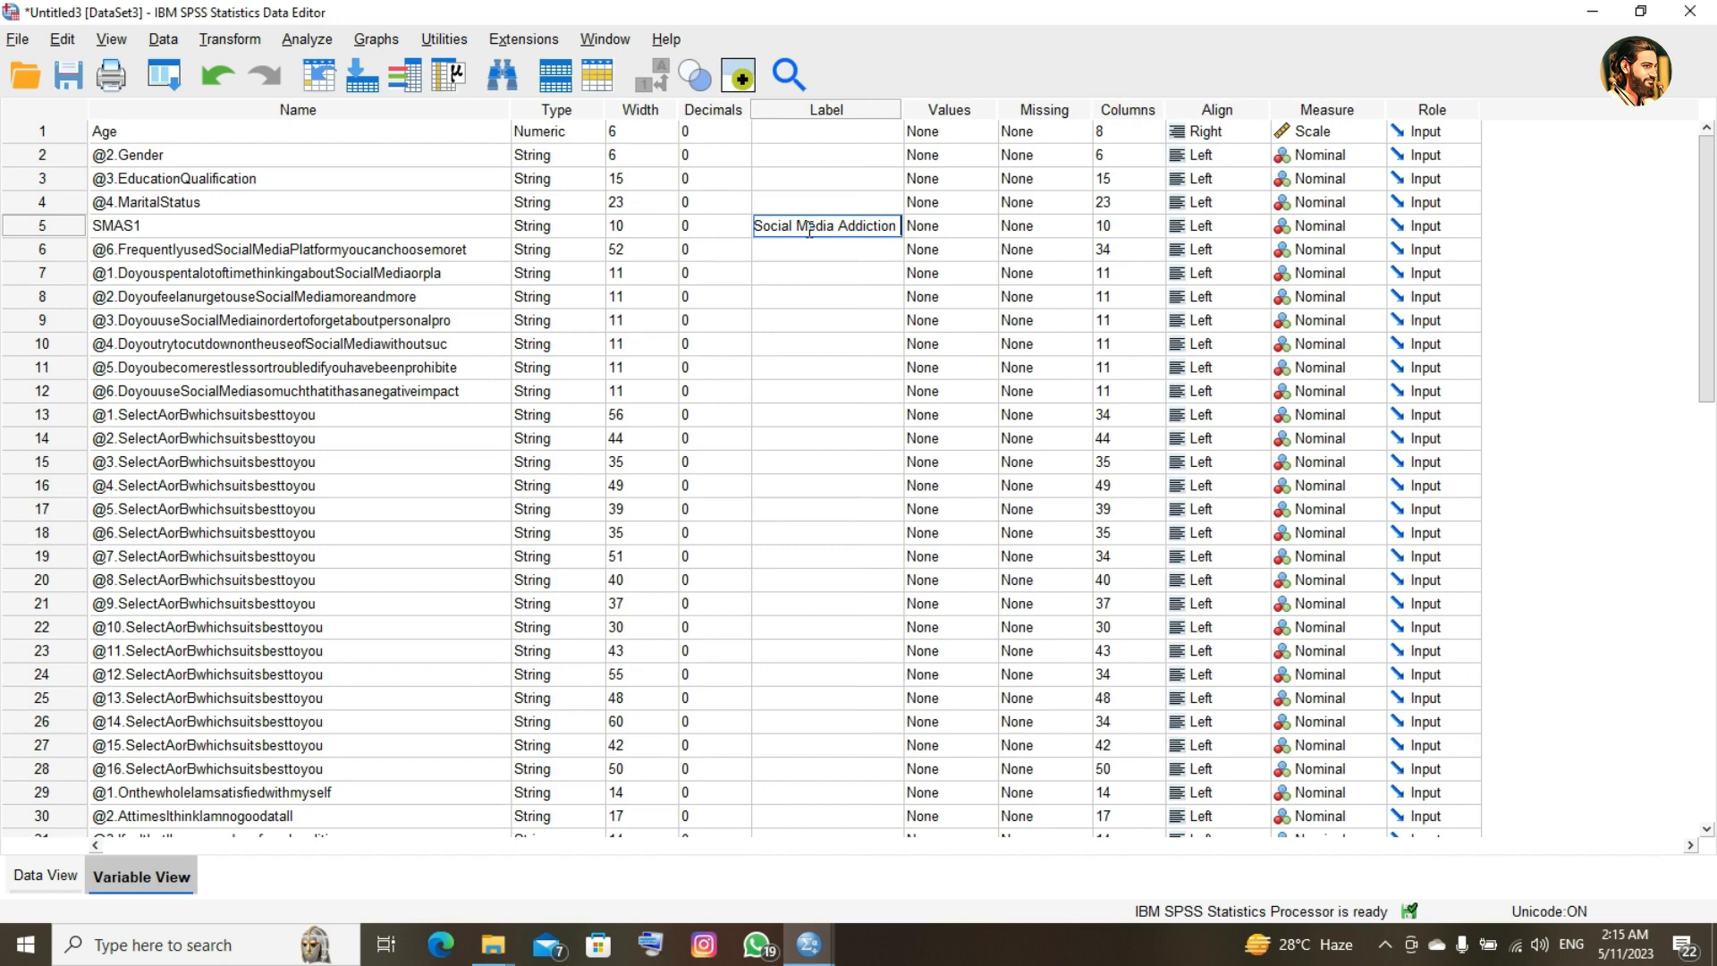
pyautogui.write(' Scal')
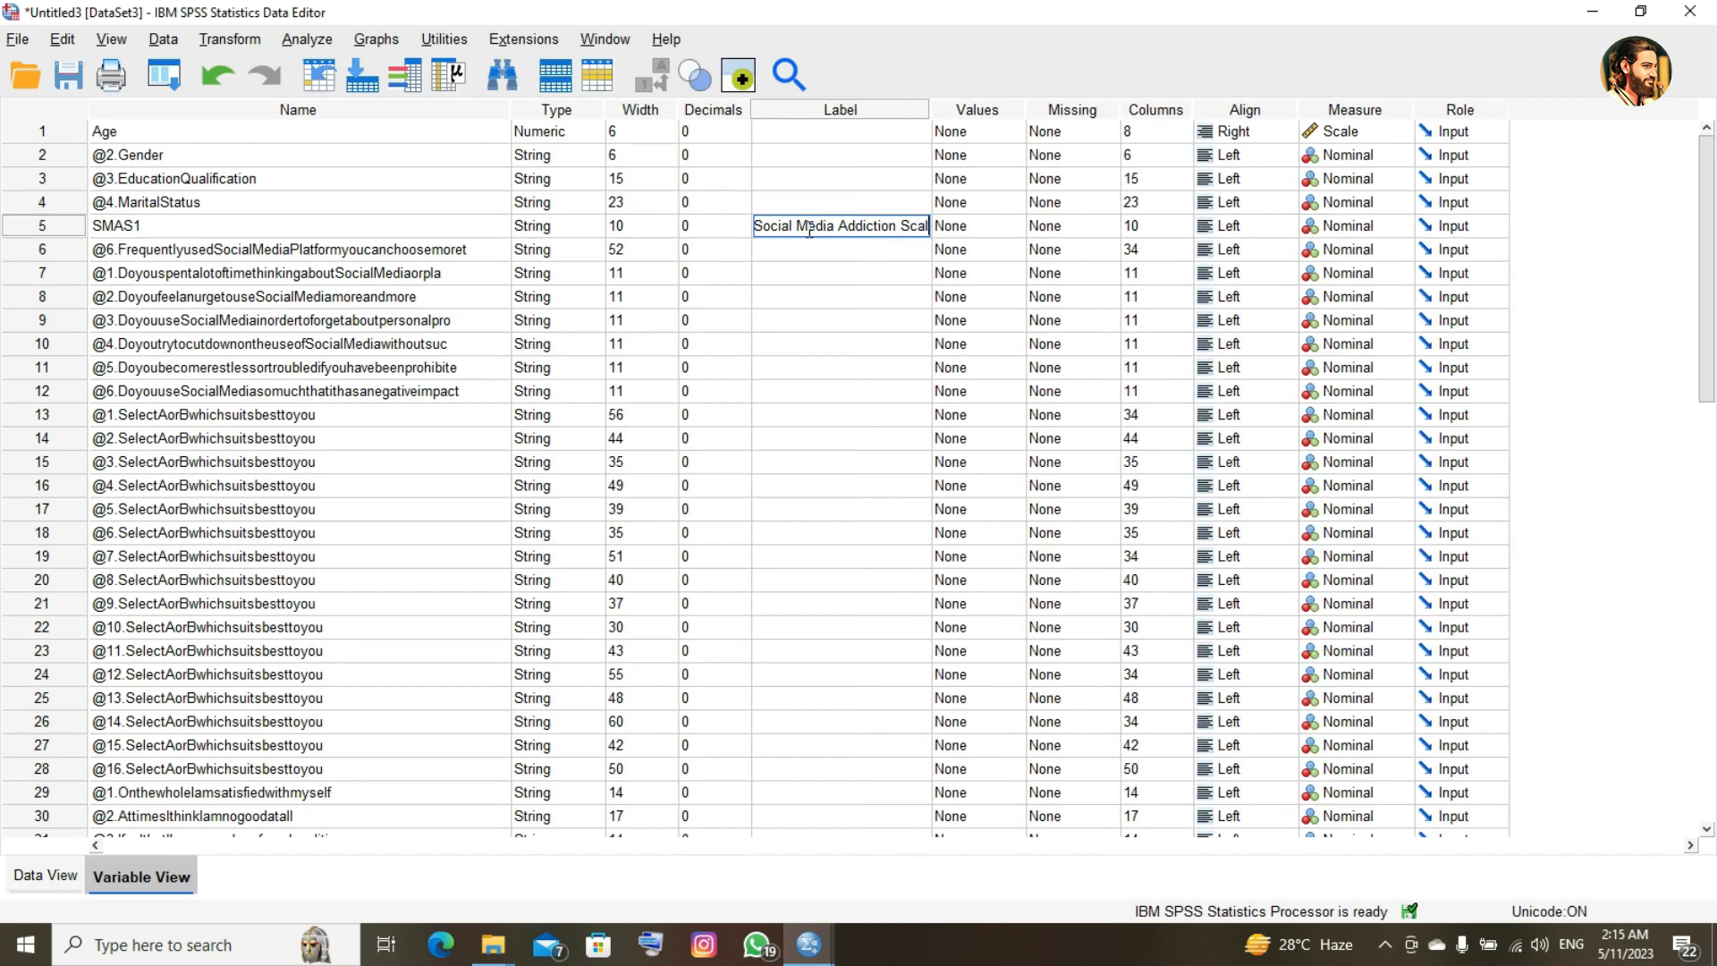
pyautogui.write('e ite')
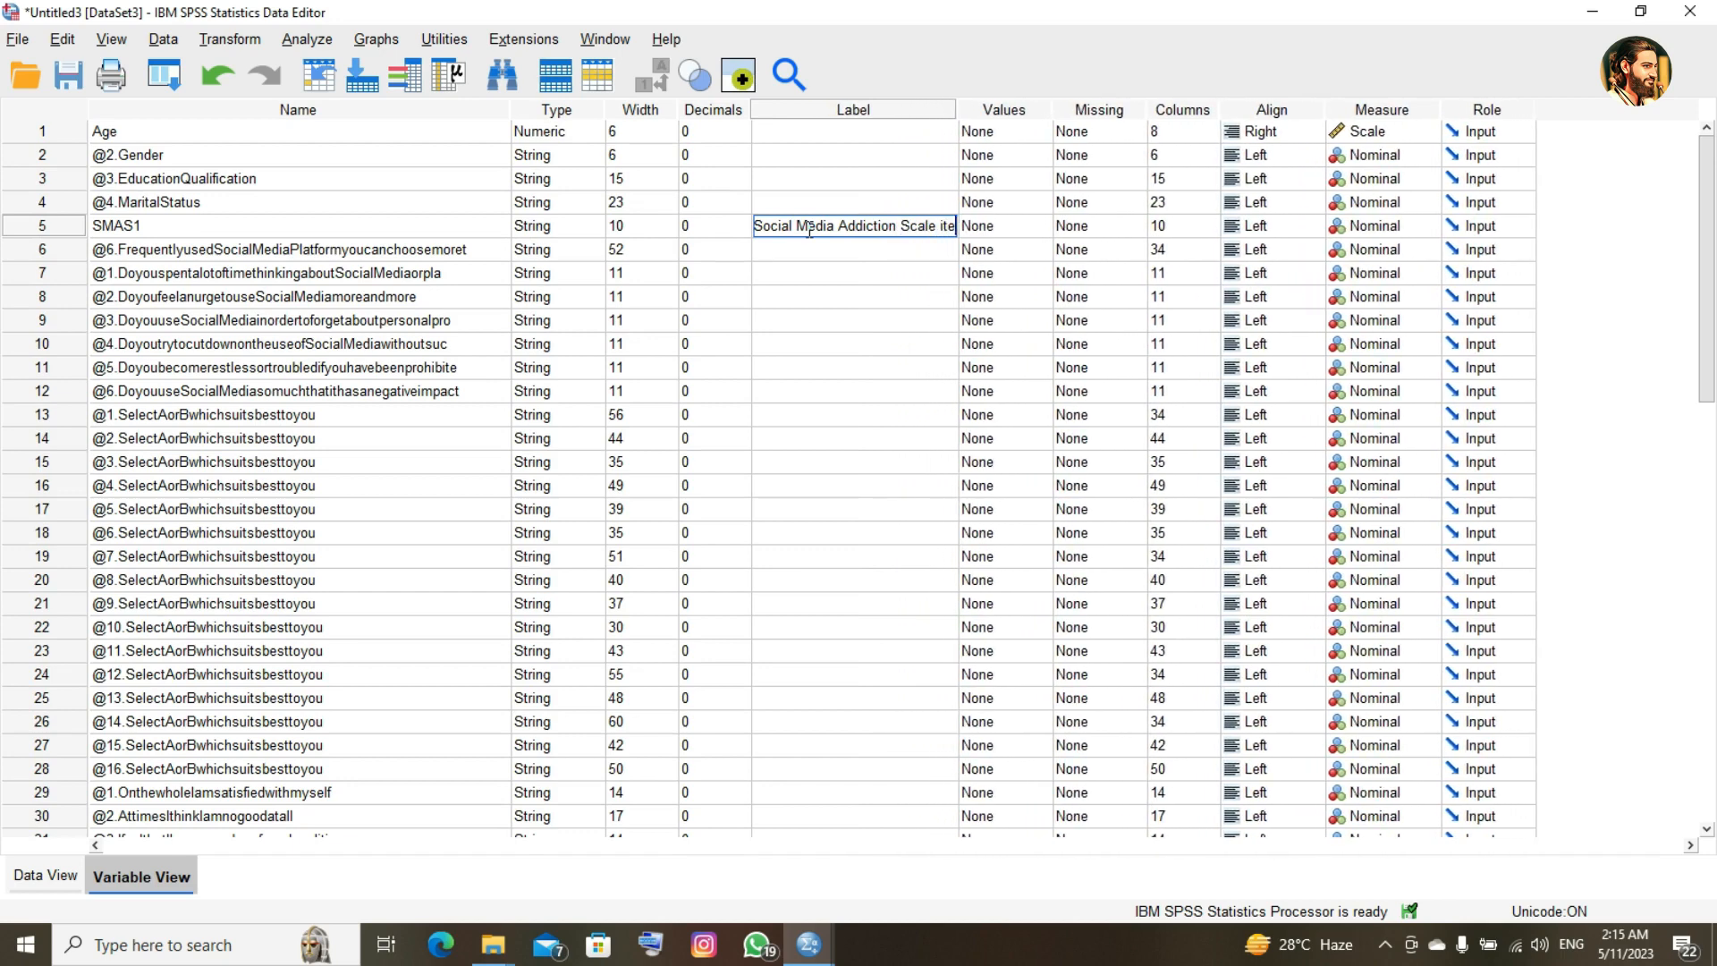
pyautogui.write('m-1')
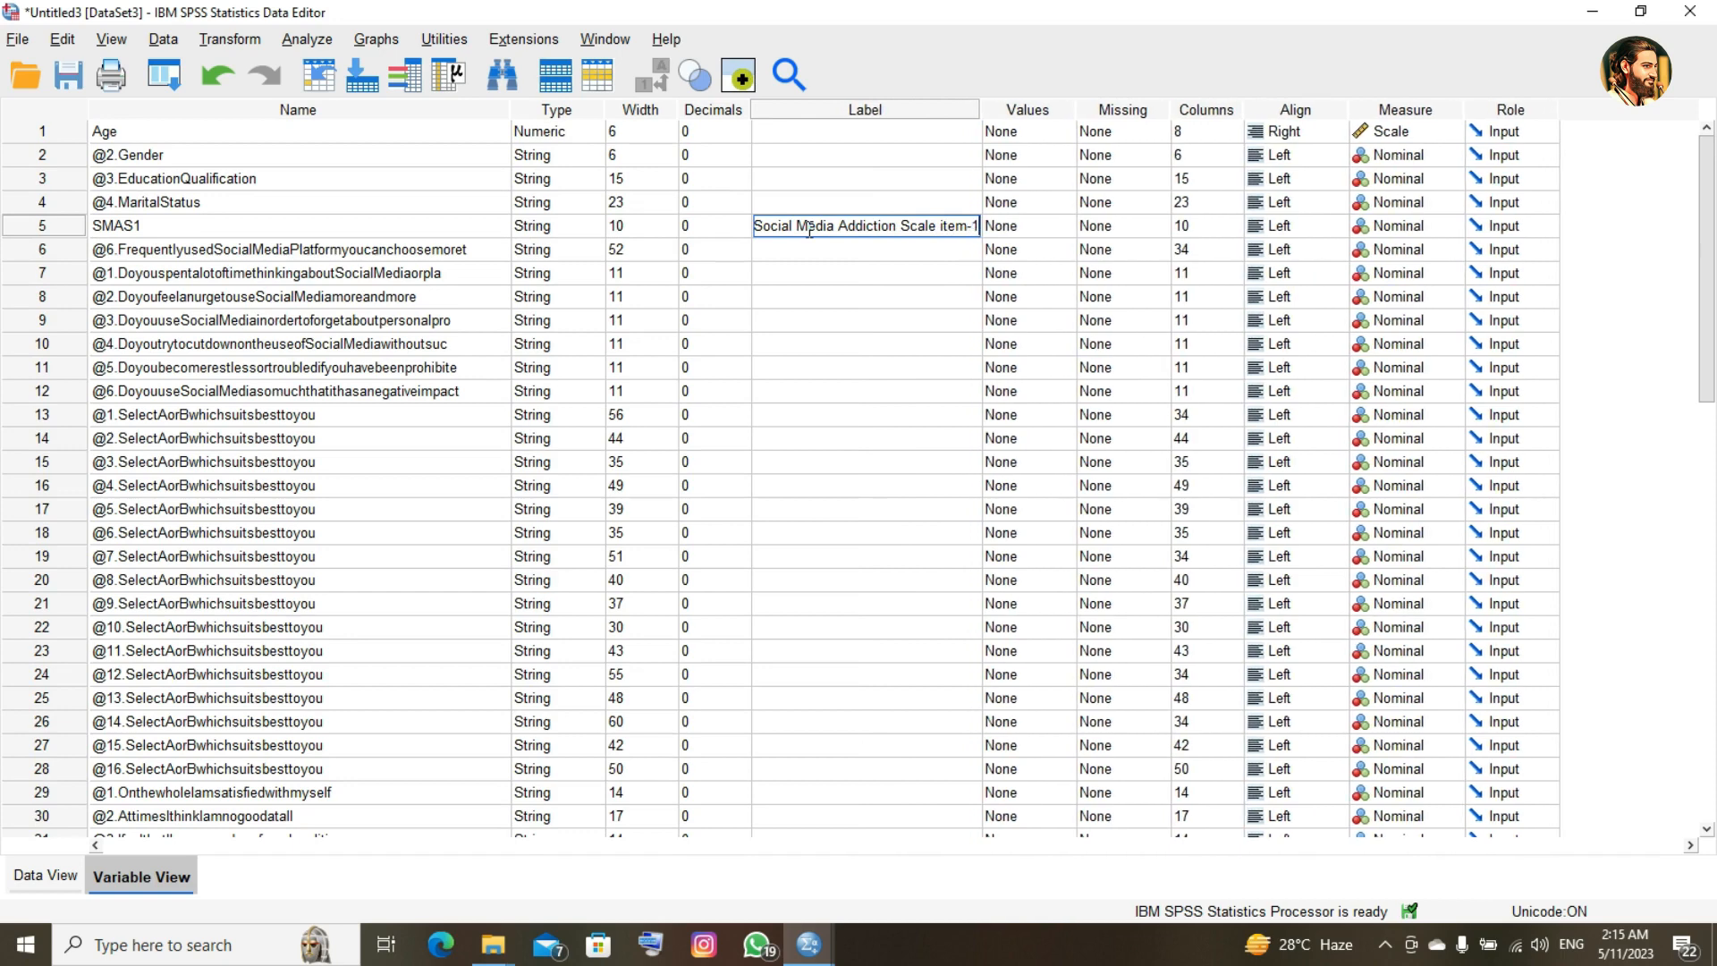
# - Rename the four variables in rows 6 to 9 as SMAS2, SMAS3, SMAS4 and SMAS5
pyautogui.click(463, 250)
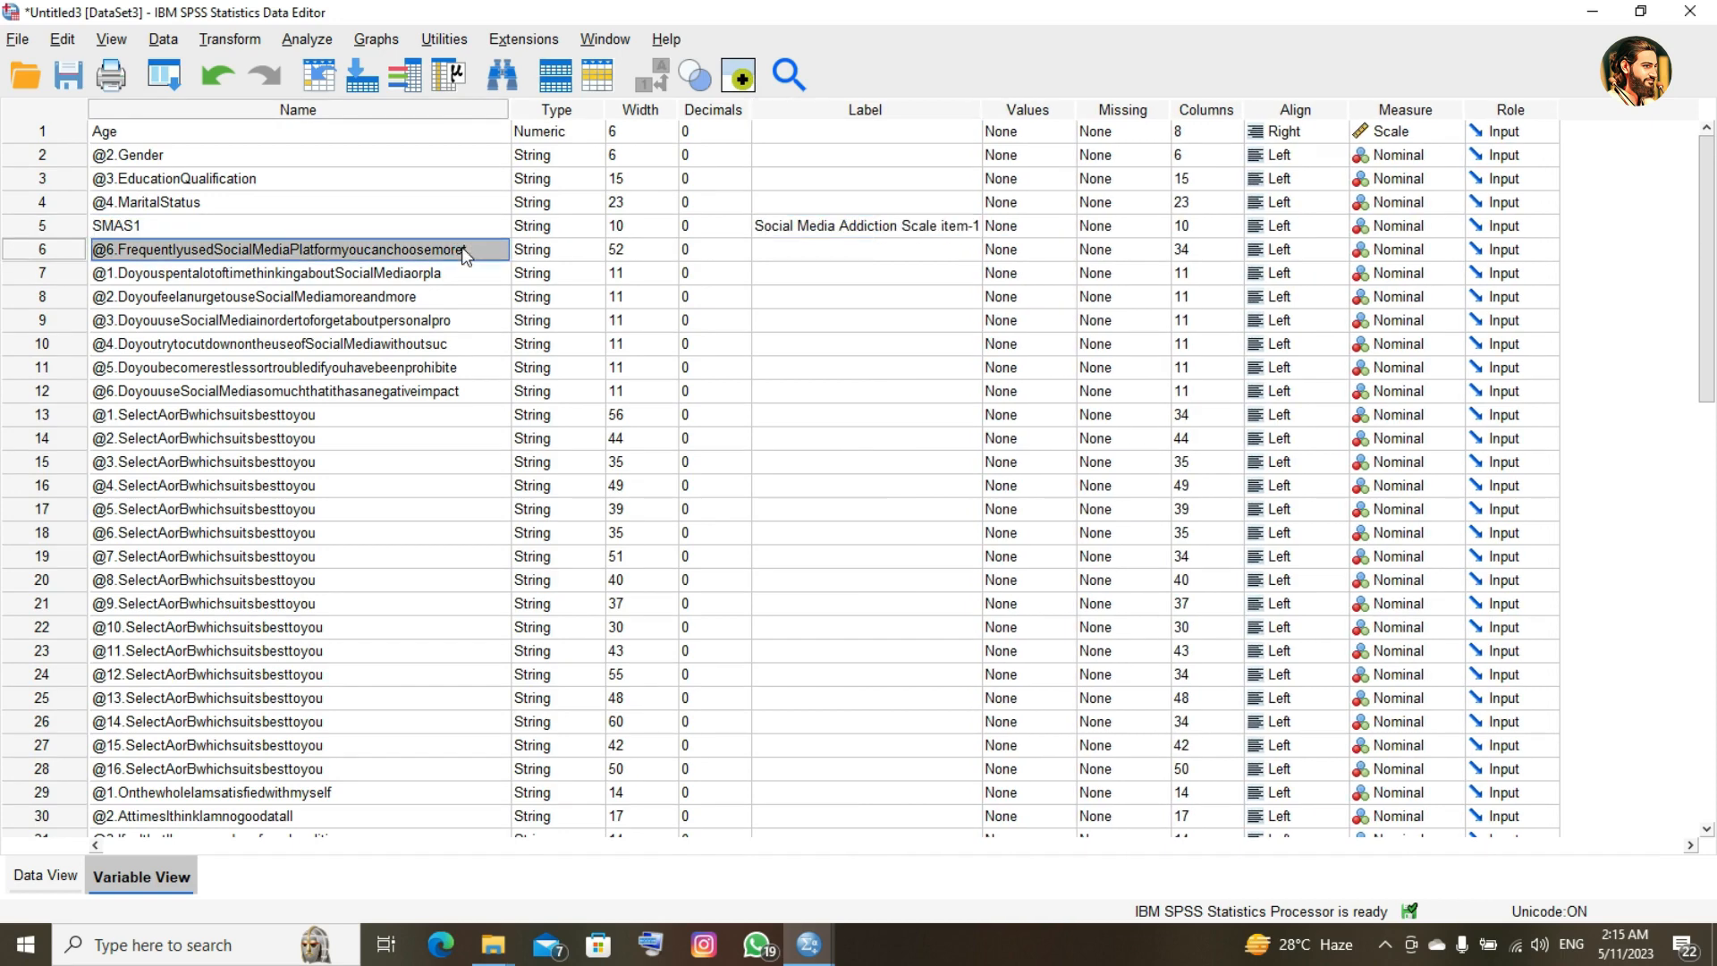
pyautogui.click(462, 247)
pyautogui.write('SMA')
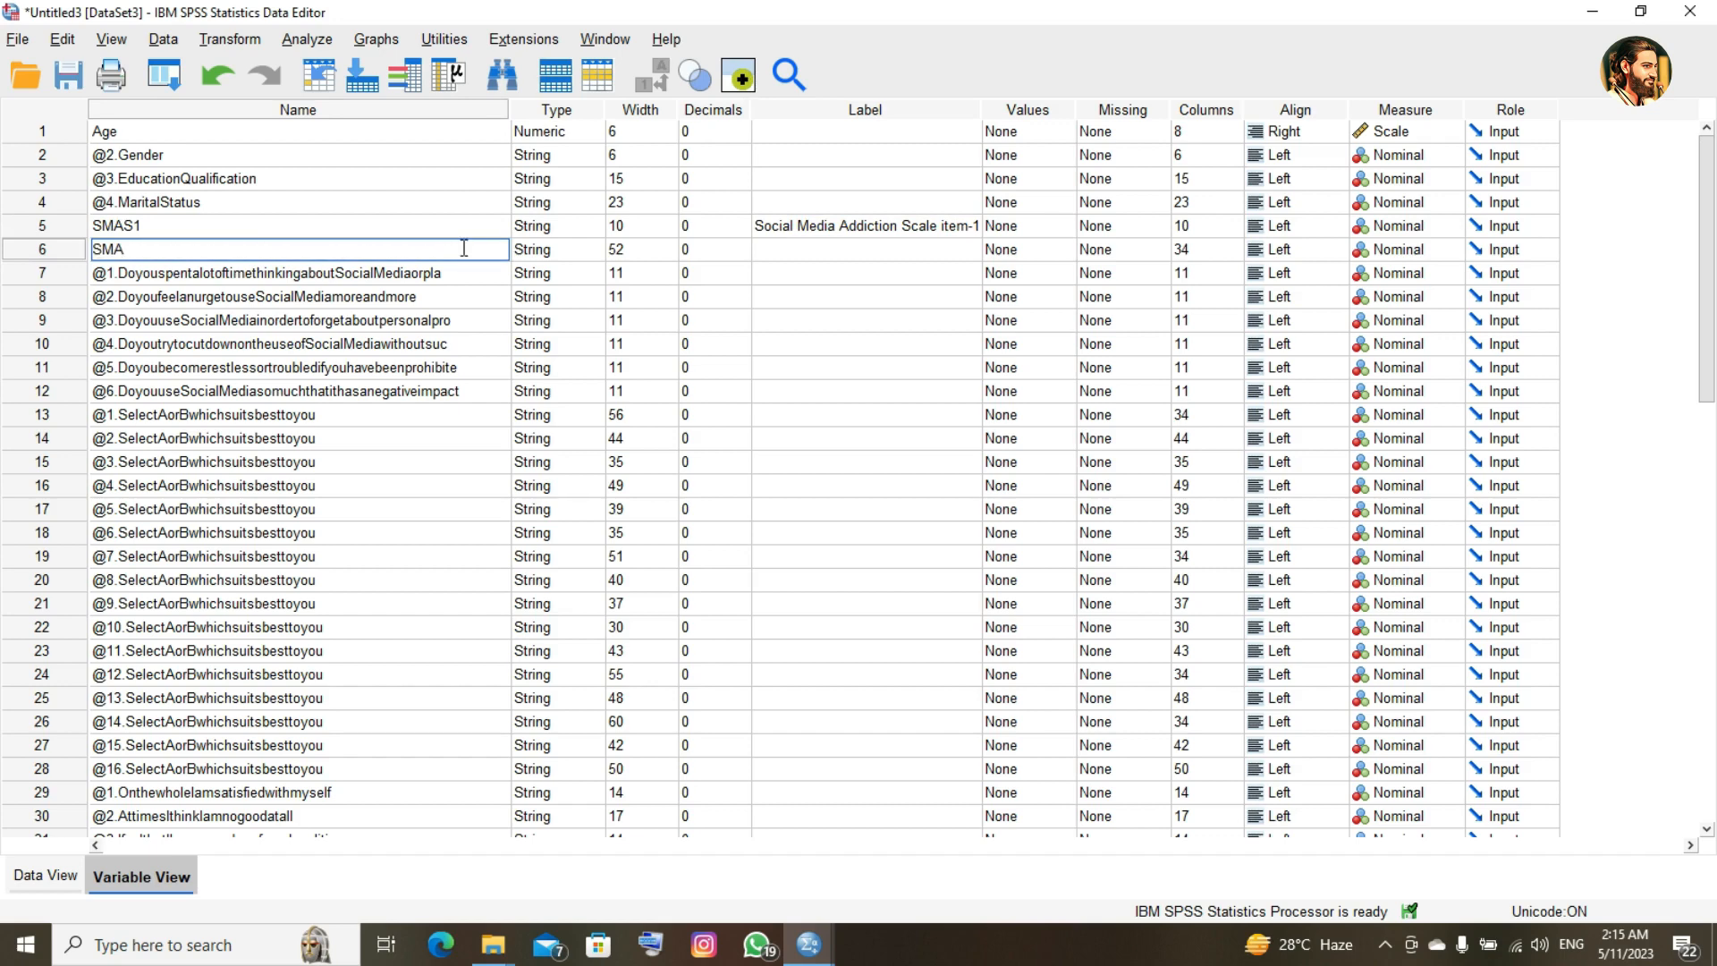
pyautogui.write('S2')
pyautogui.press('Return')
pyautogui.write('SMA')
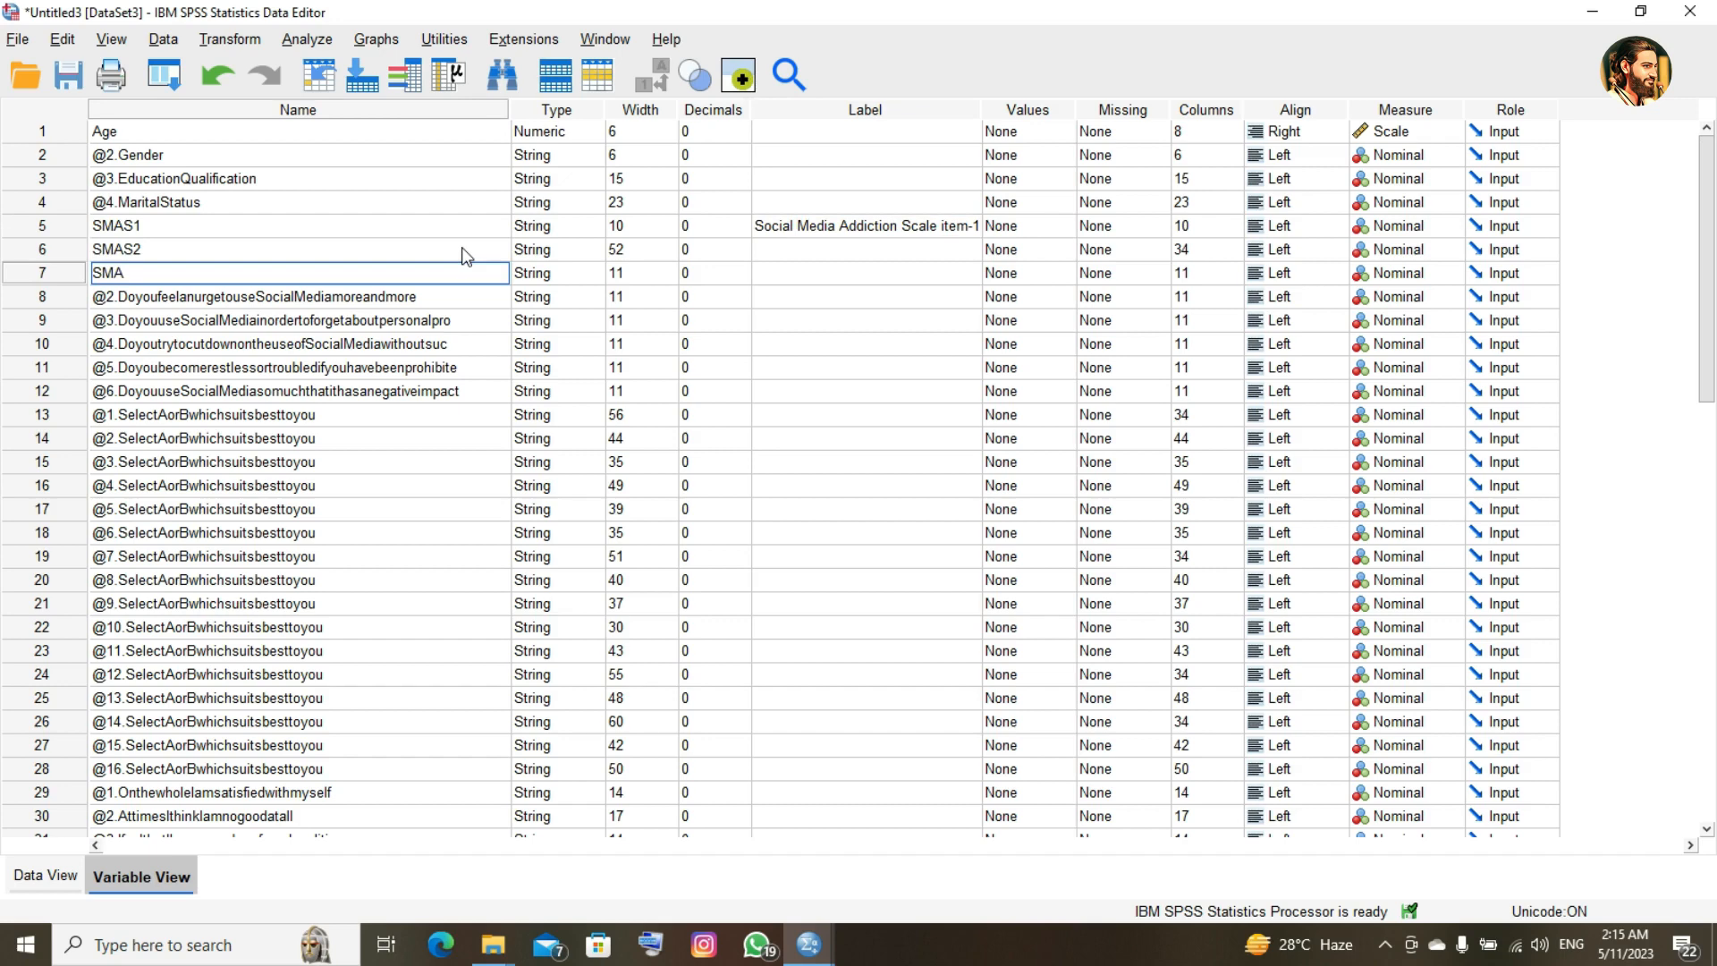
pyautogui.write('S3')
pyautogui.press('Return')
pyautogui.write('SMA')
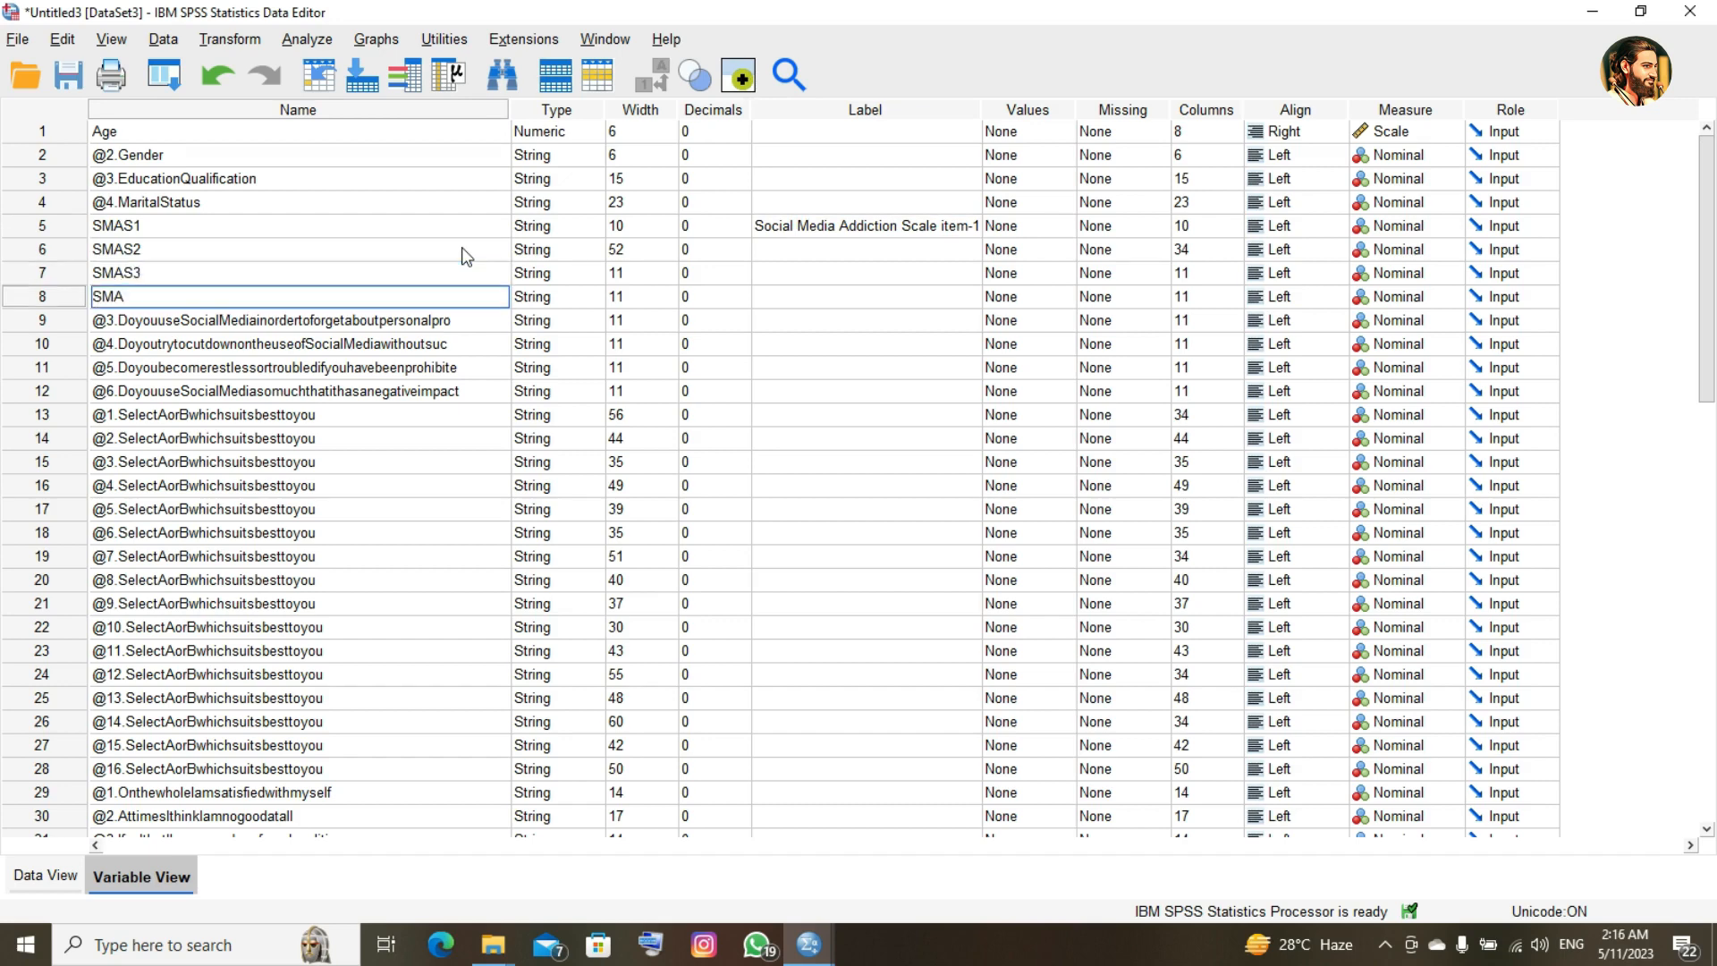
pyautogui.write('S4')
pyautogui.press('Return')
pyautogui.write('S')
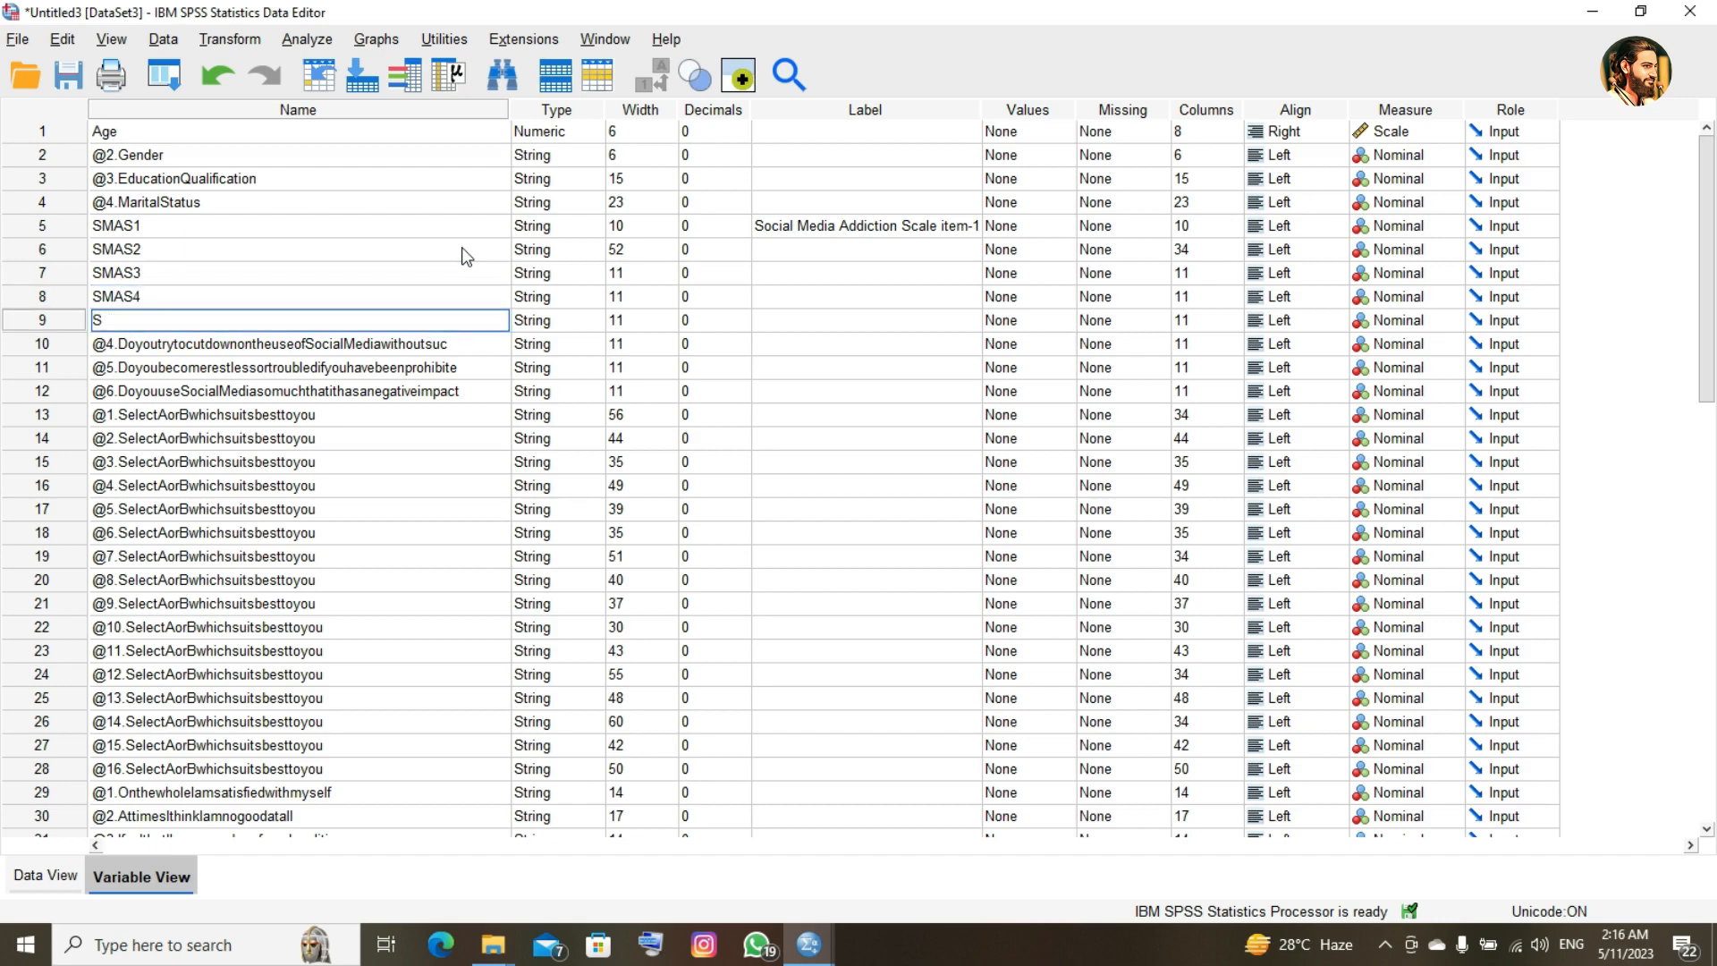
pyautogui.write('MAS5')
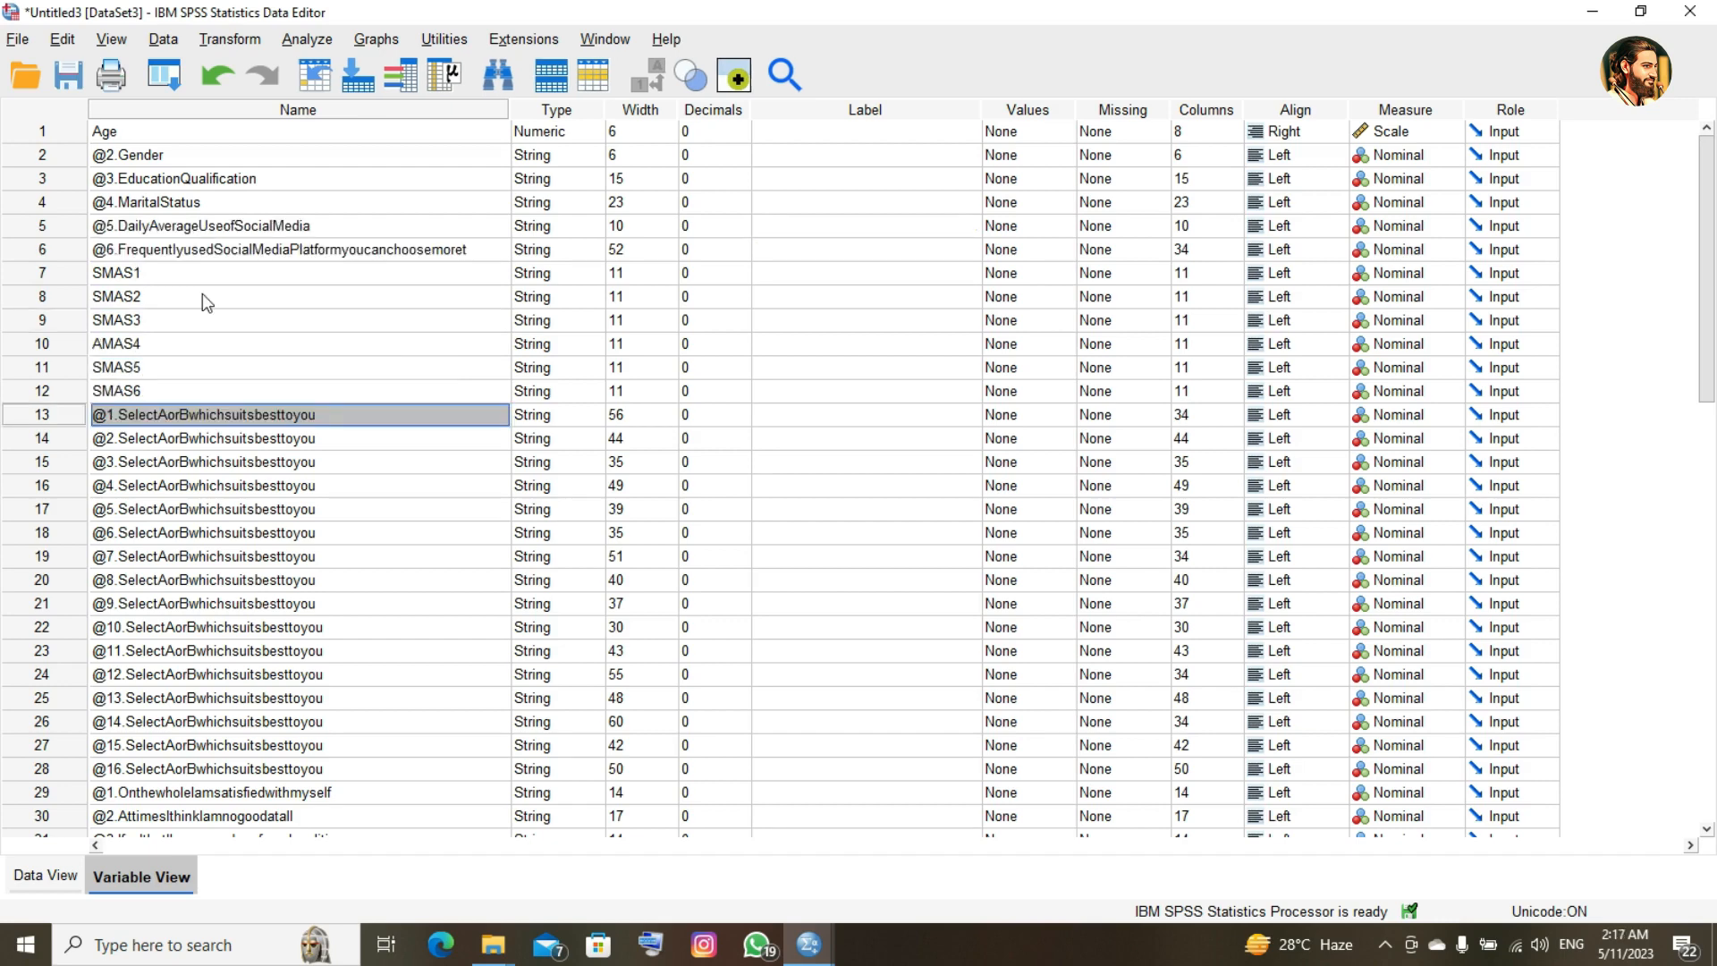
# - Examine the series of SelectAorBwhichsuitsbesttoyou variables that starts in row 13
pyautogui.press('Down')
pyautogui.press('Up')
pyautogui.press('Down')
pyautogui.press('Down')
pyautogui.press('Down')
pyautogui.press('Down')
pyautogui.press('Down')
pyautogui.press('Down')
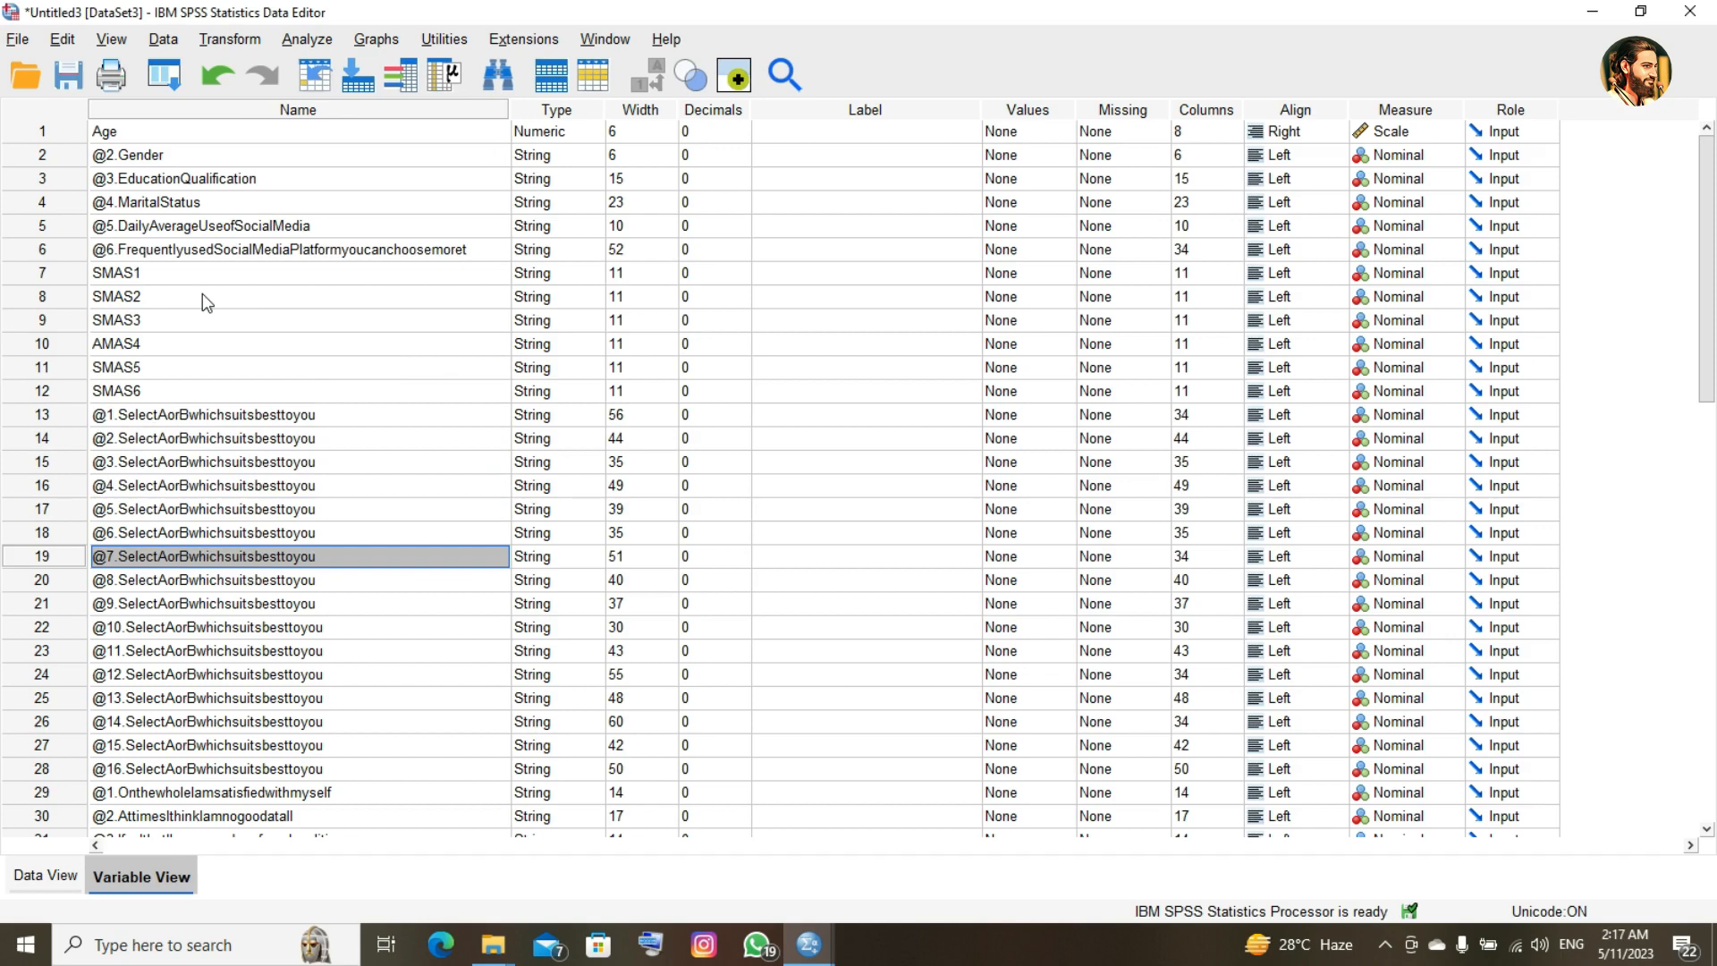
pyautogui.press('Down')
pyautogui.press('Down')
pyautogui.press('Down')
pyautogui.press('Down')
pyautogui.press('Down')
pyautogui.press('Down')
pyautogui.press('Down')
pyautogui.press('Down')
pyautogui.press('Down')
pyautogui.press('Up')
pyautogui.press('Up')
pyautogui.press('Up')
pyautogui.press('Up')
pyautogui.press('Up')
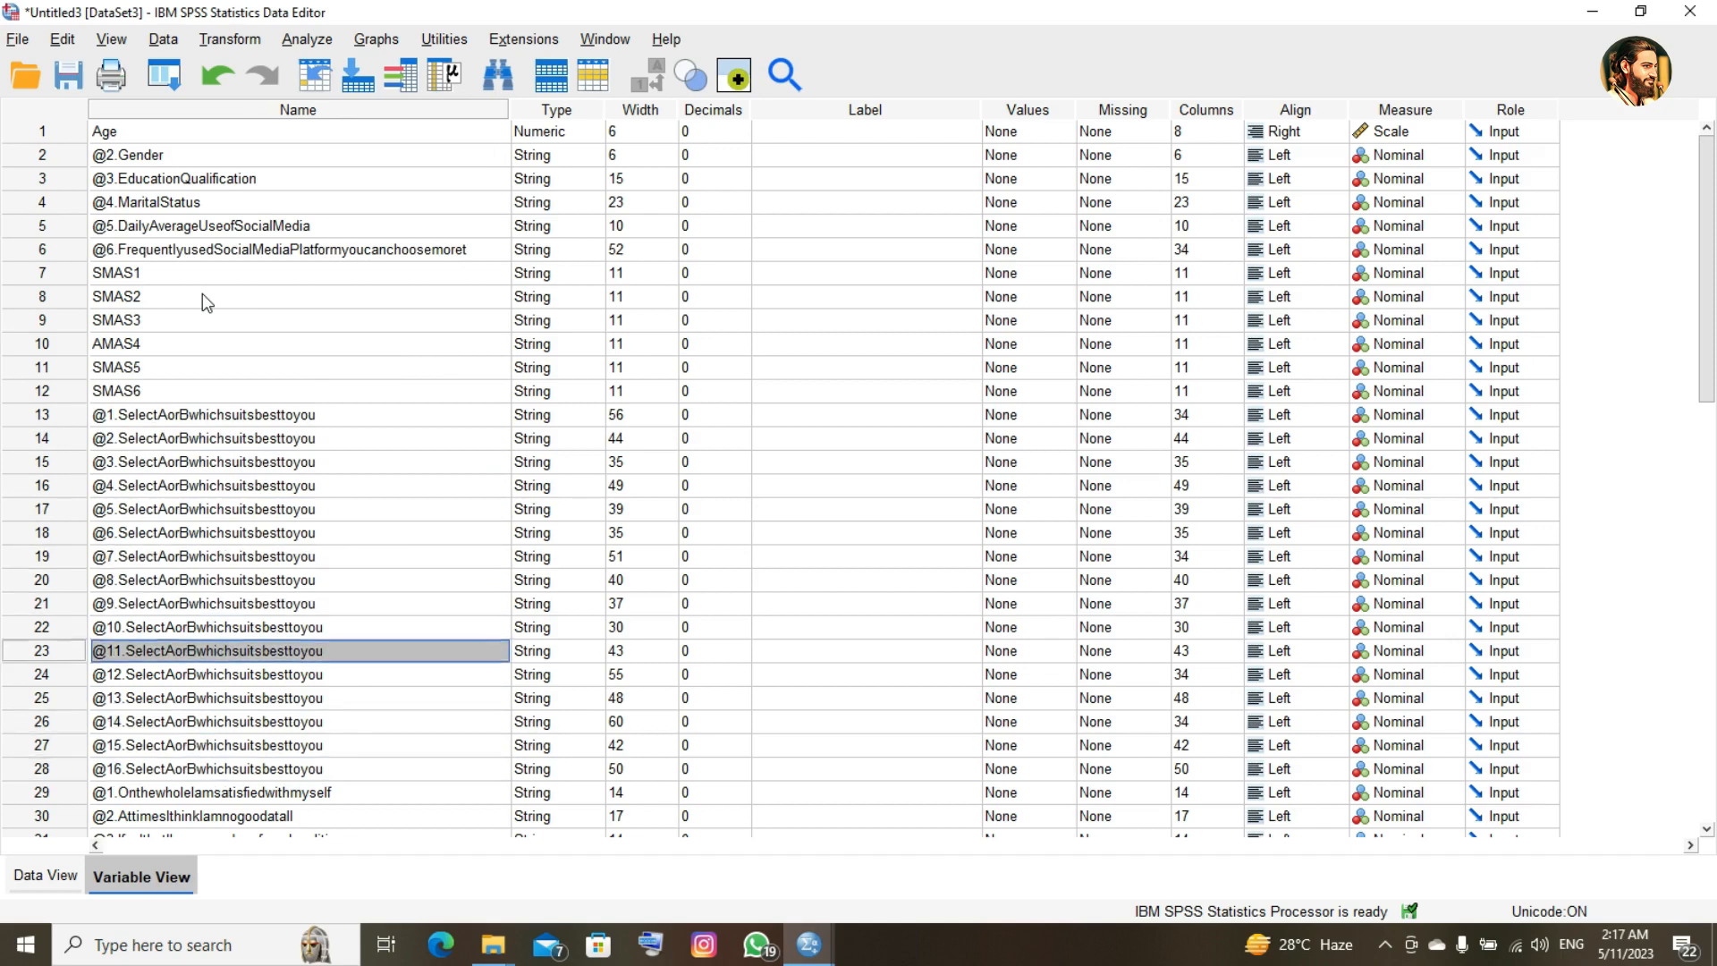
pyautogui.press('Up')
pyautogui.press('Up')
pyautogui.press('Up')
pyautogui.press('Up')
pyautogui.press('Up')
pyautogui.press('Up')
pyautogui.press('Up')
pyautogui.press('Up')
pyautogui.press('Up')
pyautogui.press('Up')
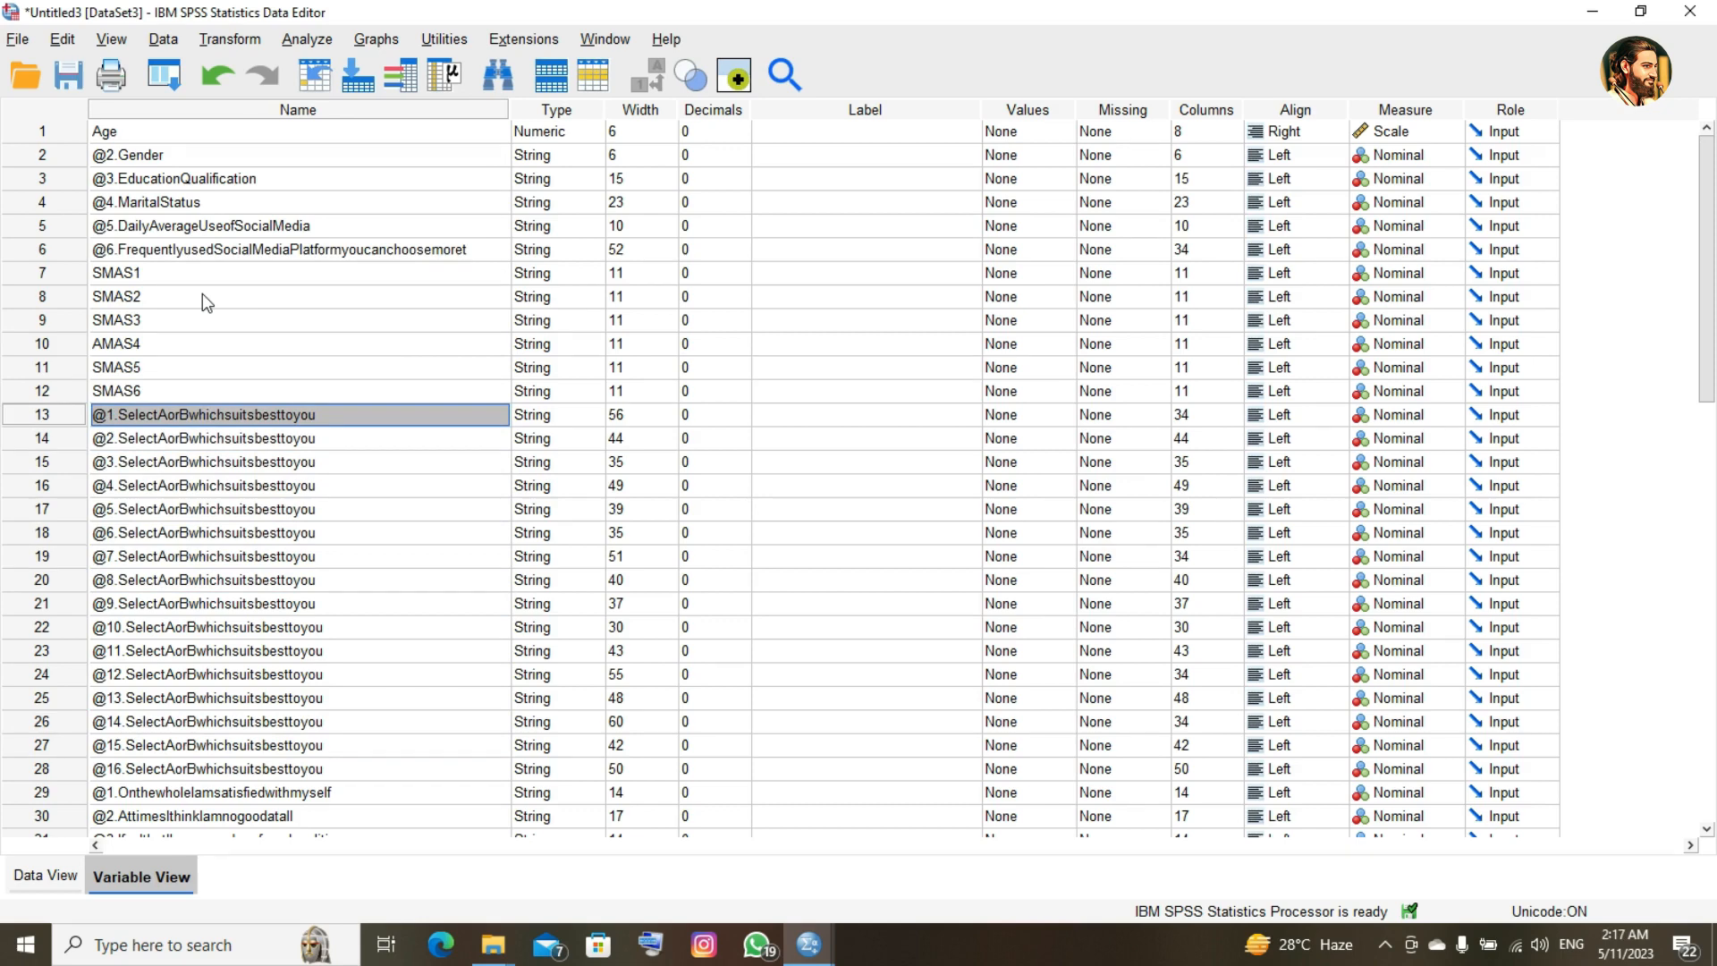
# - Rename the @1.SelectAorBwhichsuitsbesttoyou variable in row 13 as NPI1
pyautogui.write('NPI')
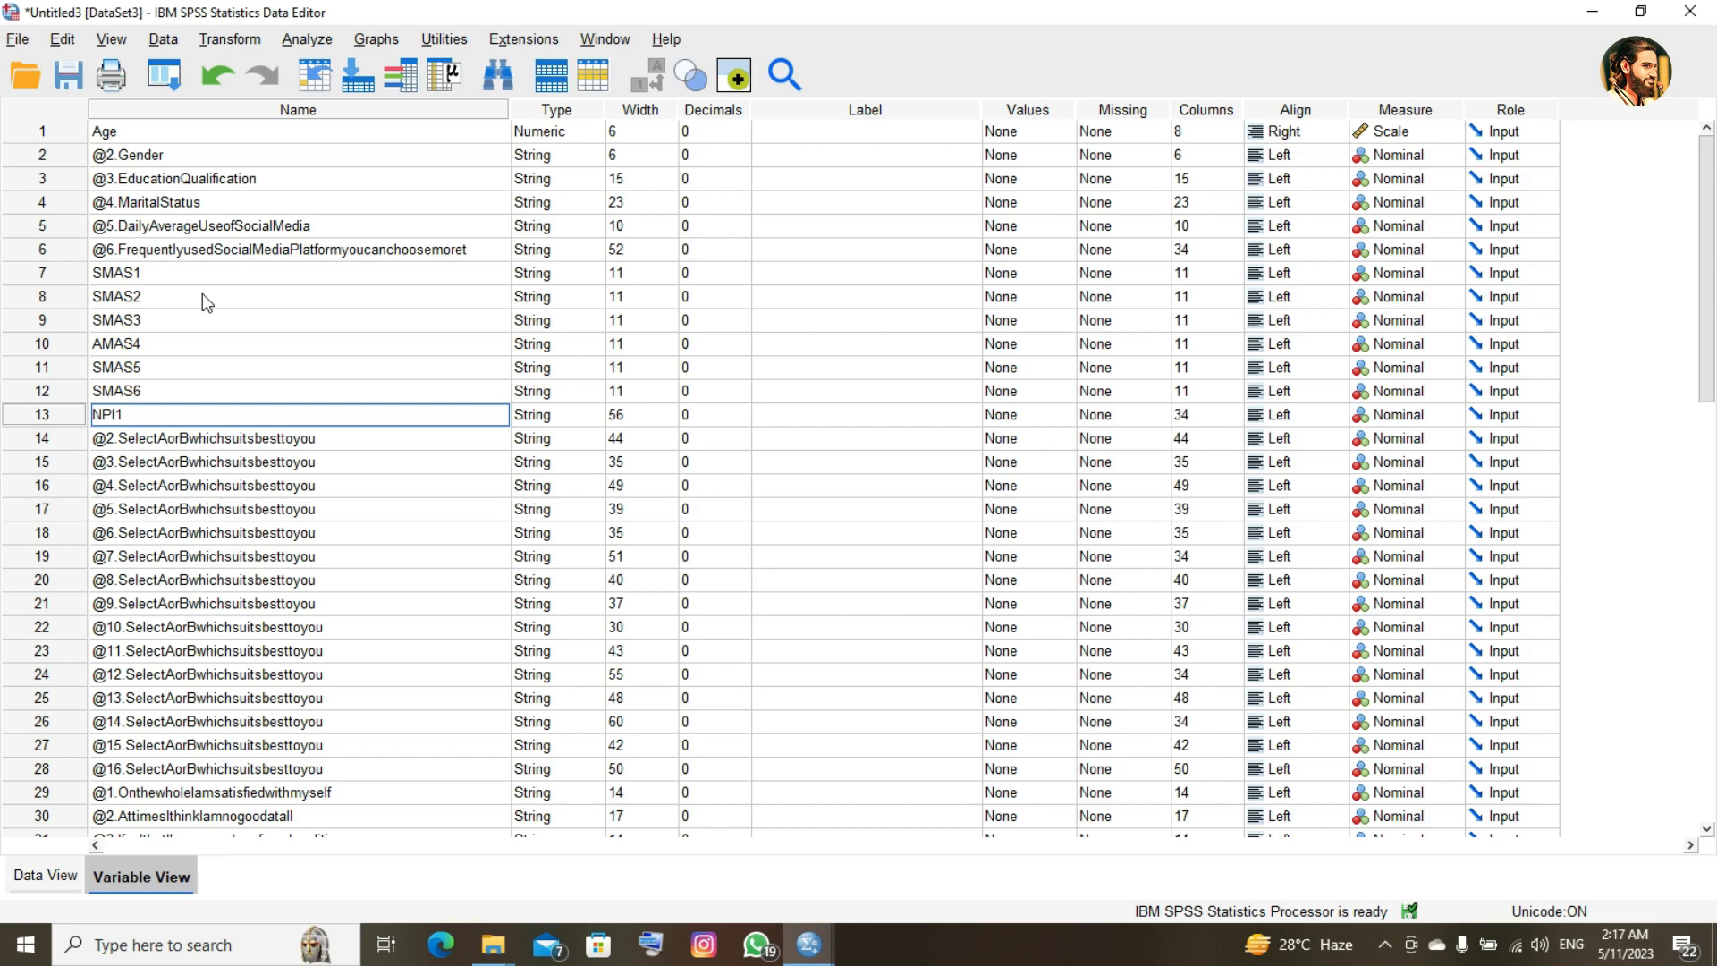
pyautogui.write('1')
pyautogui.press('Return')
# - Review the naming of the social media addiction scale items in rows 8 to 12
pyautogui.press('Up')
pyautogui.press('Up')
pyautogui.press('Up')
pyautogui.press('Up')
pyautogui.press('Up')
pyautogui.press('Up')
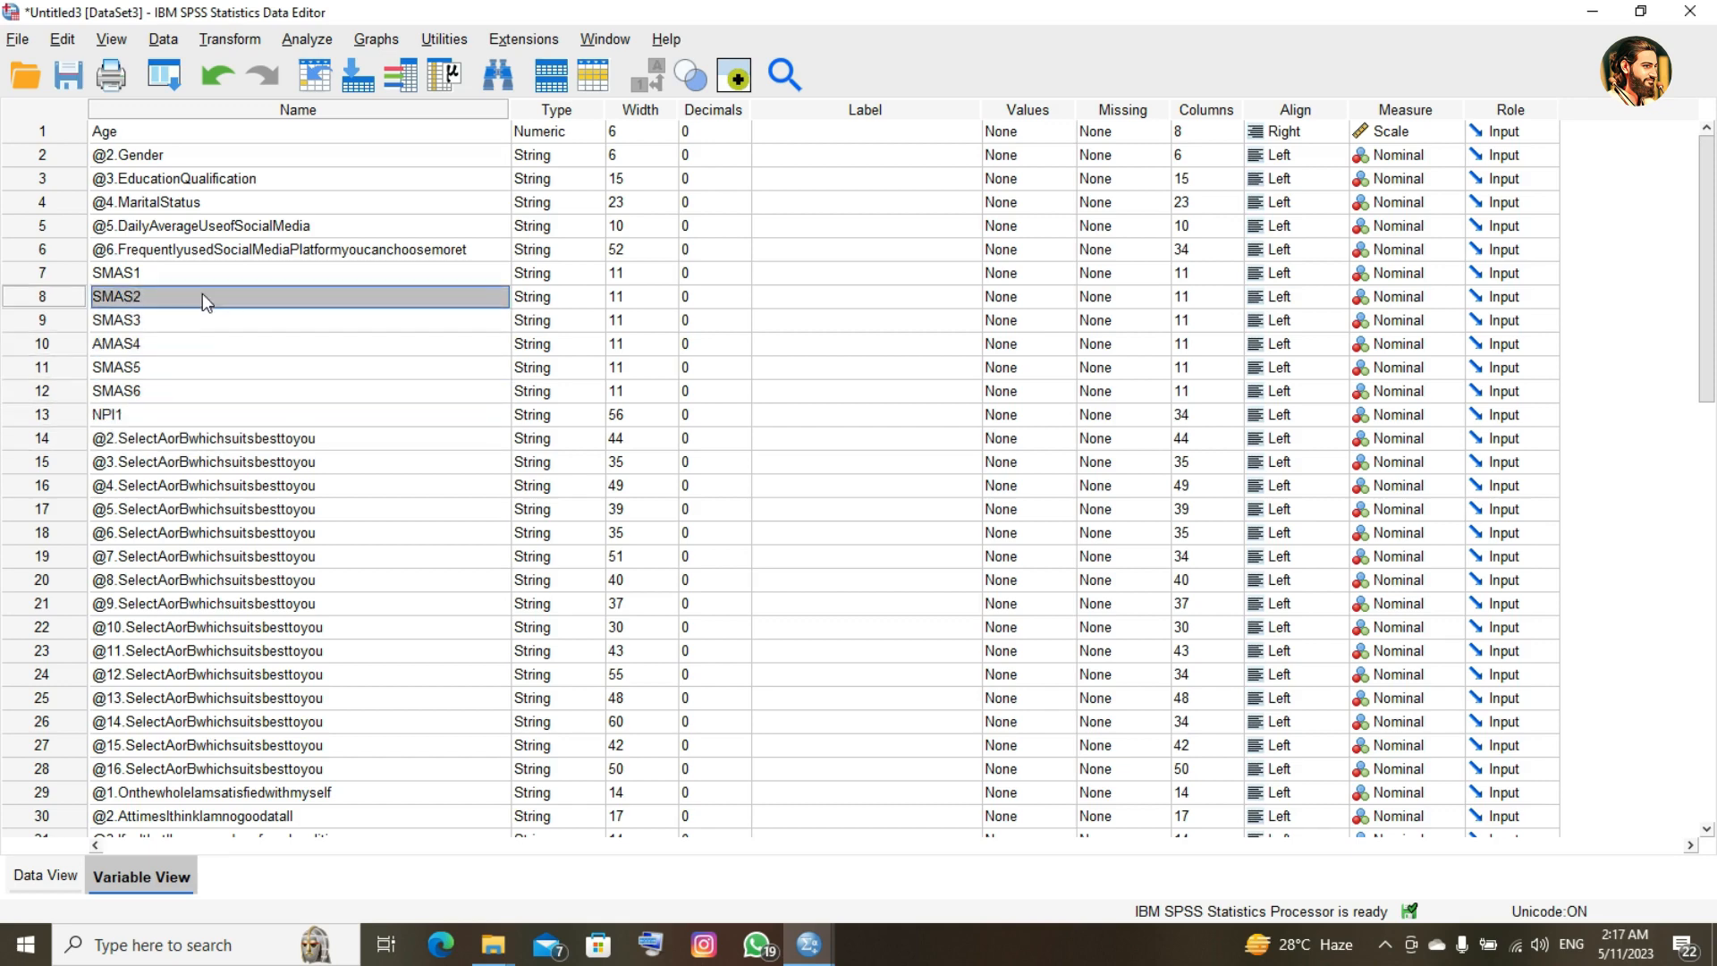
pyautogui.press('Down')
pyautogui.press('Down')
pyautogui.press('Down')
pyautogui.press('Down')
pyautogui.press('Down')
pyautogui.press('Down')
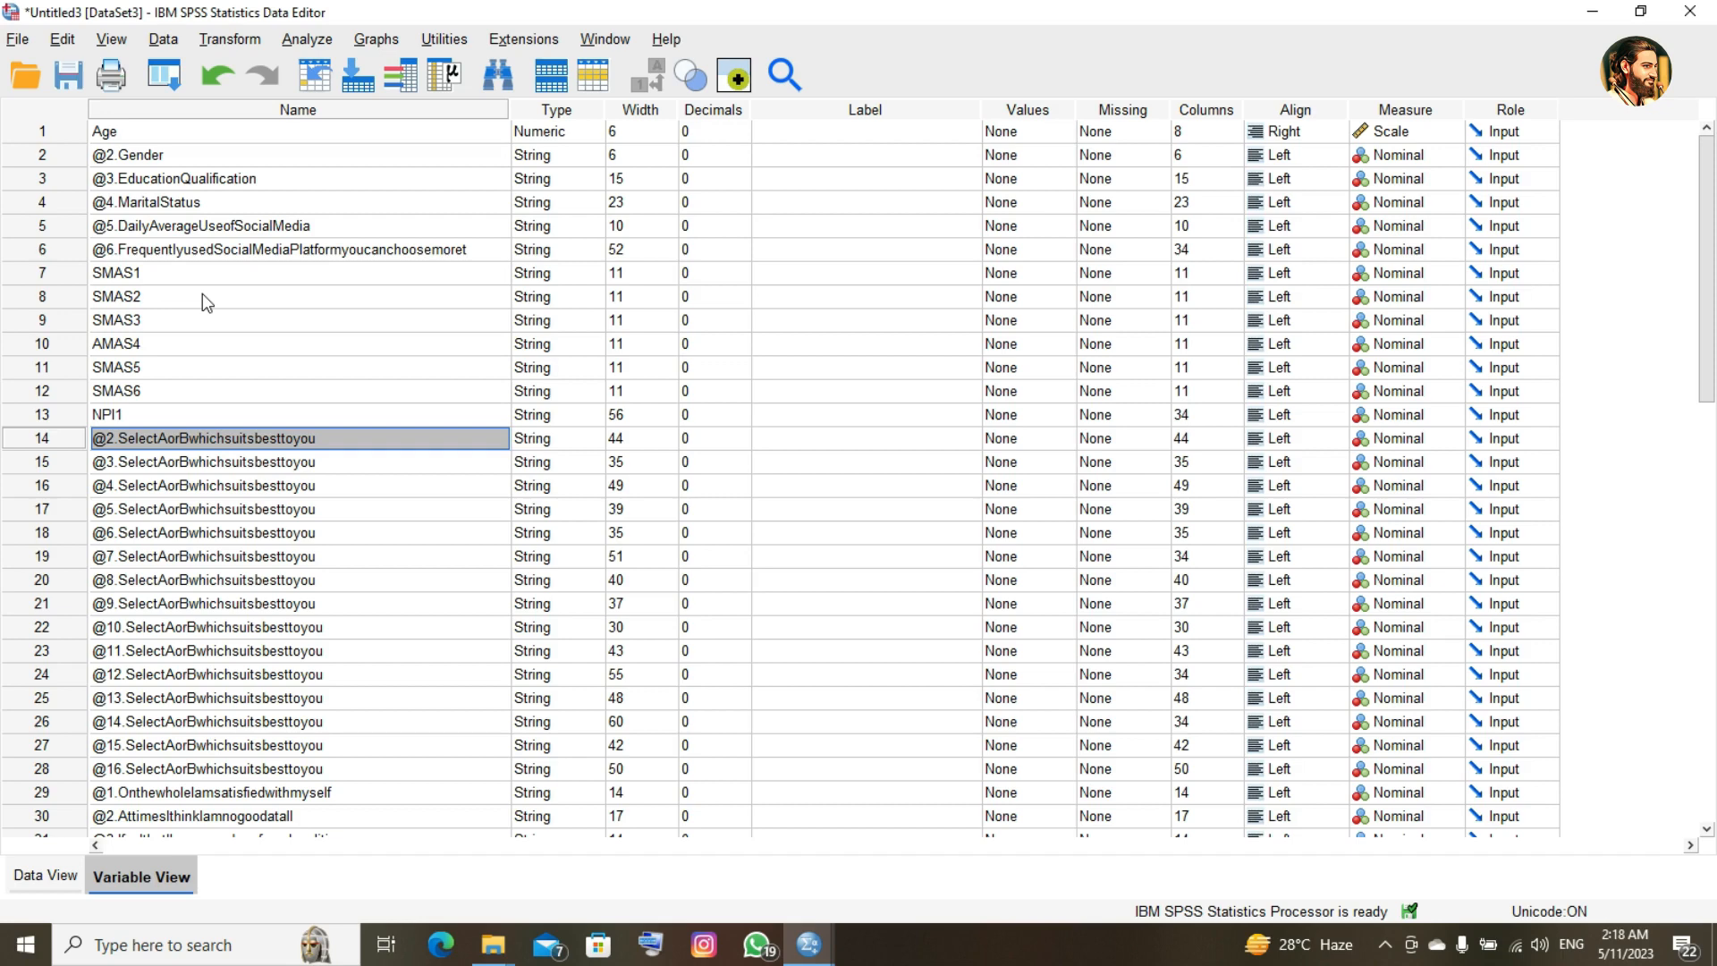
# - Rename the second and third SelectAorBwhichsuitsbesttoyou variables in rows 14 and 15 as NPI2 and NPI3
pyautogui.write('NP')
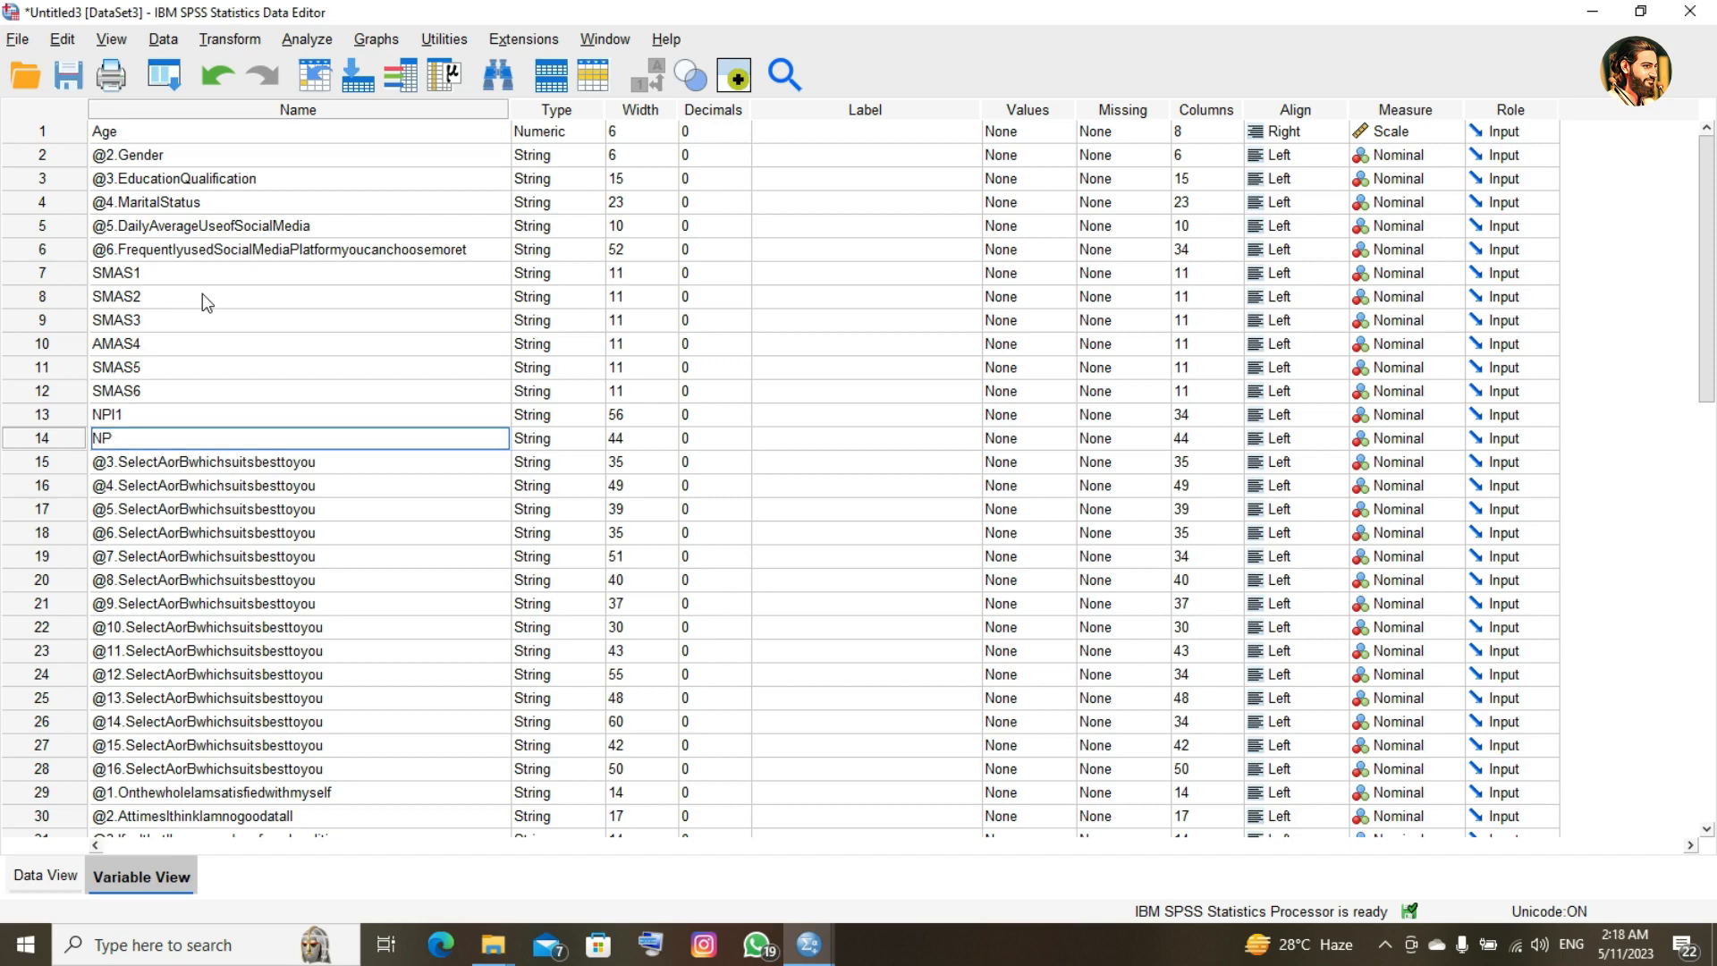
pyautogui.write('I2')
pyautogui.press('Return')
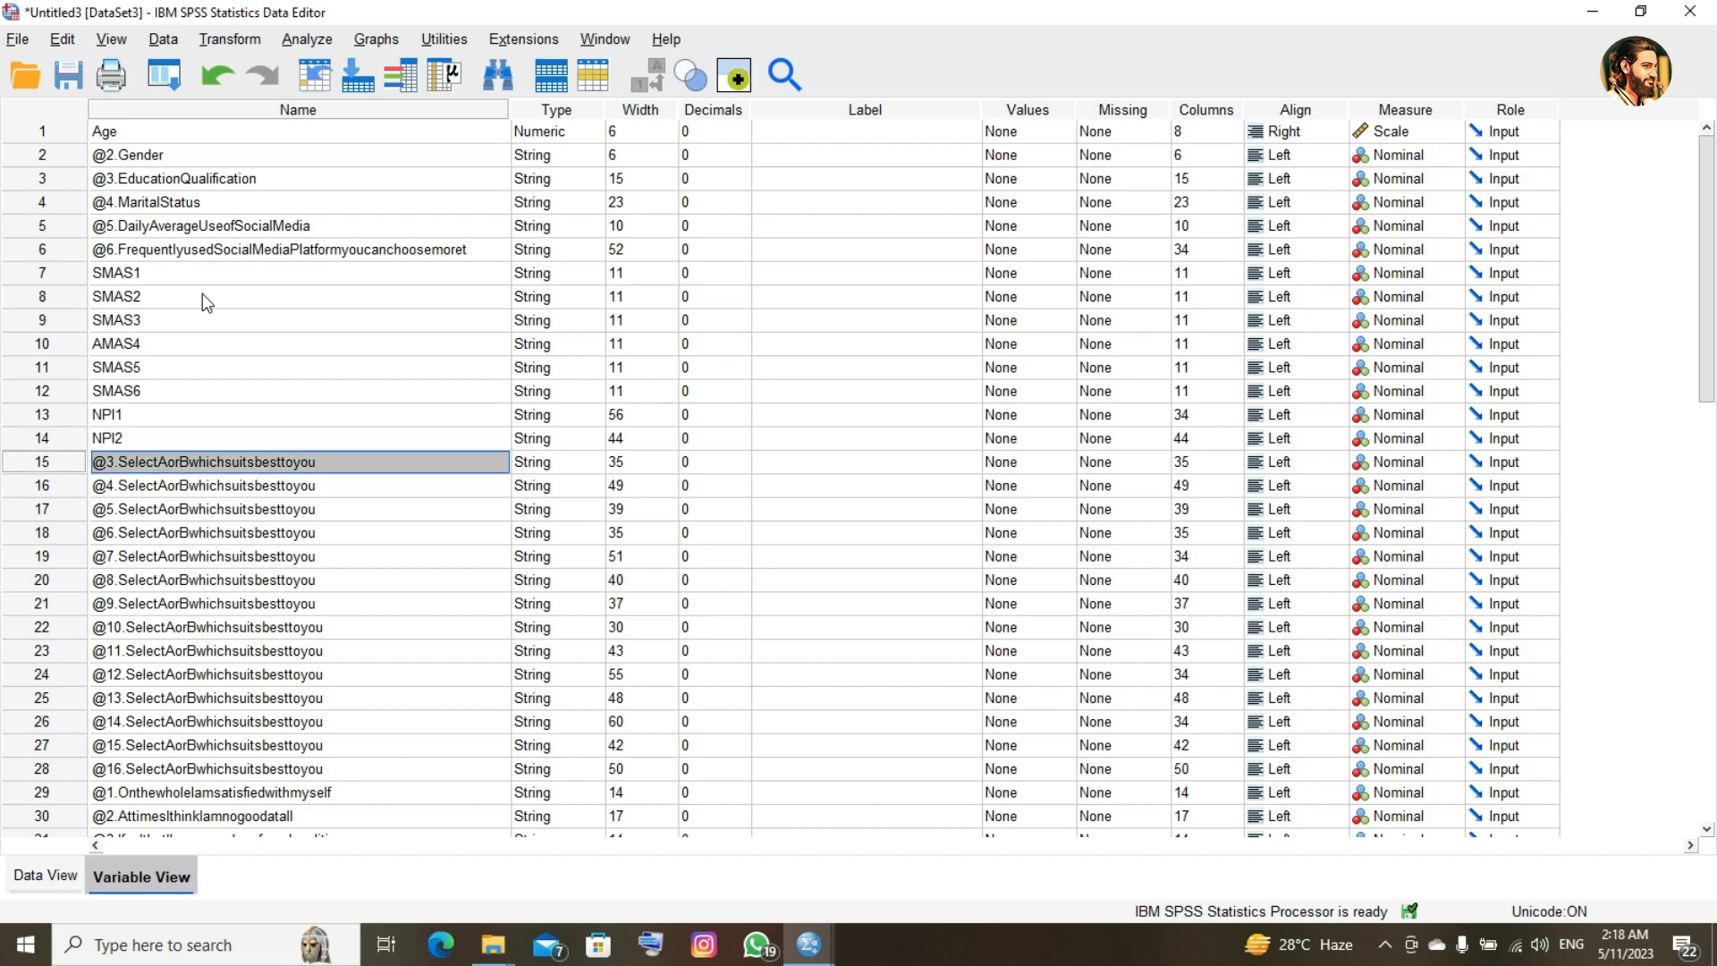
pyautogui.write('NPI')
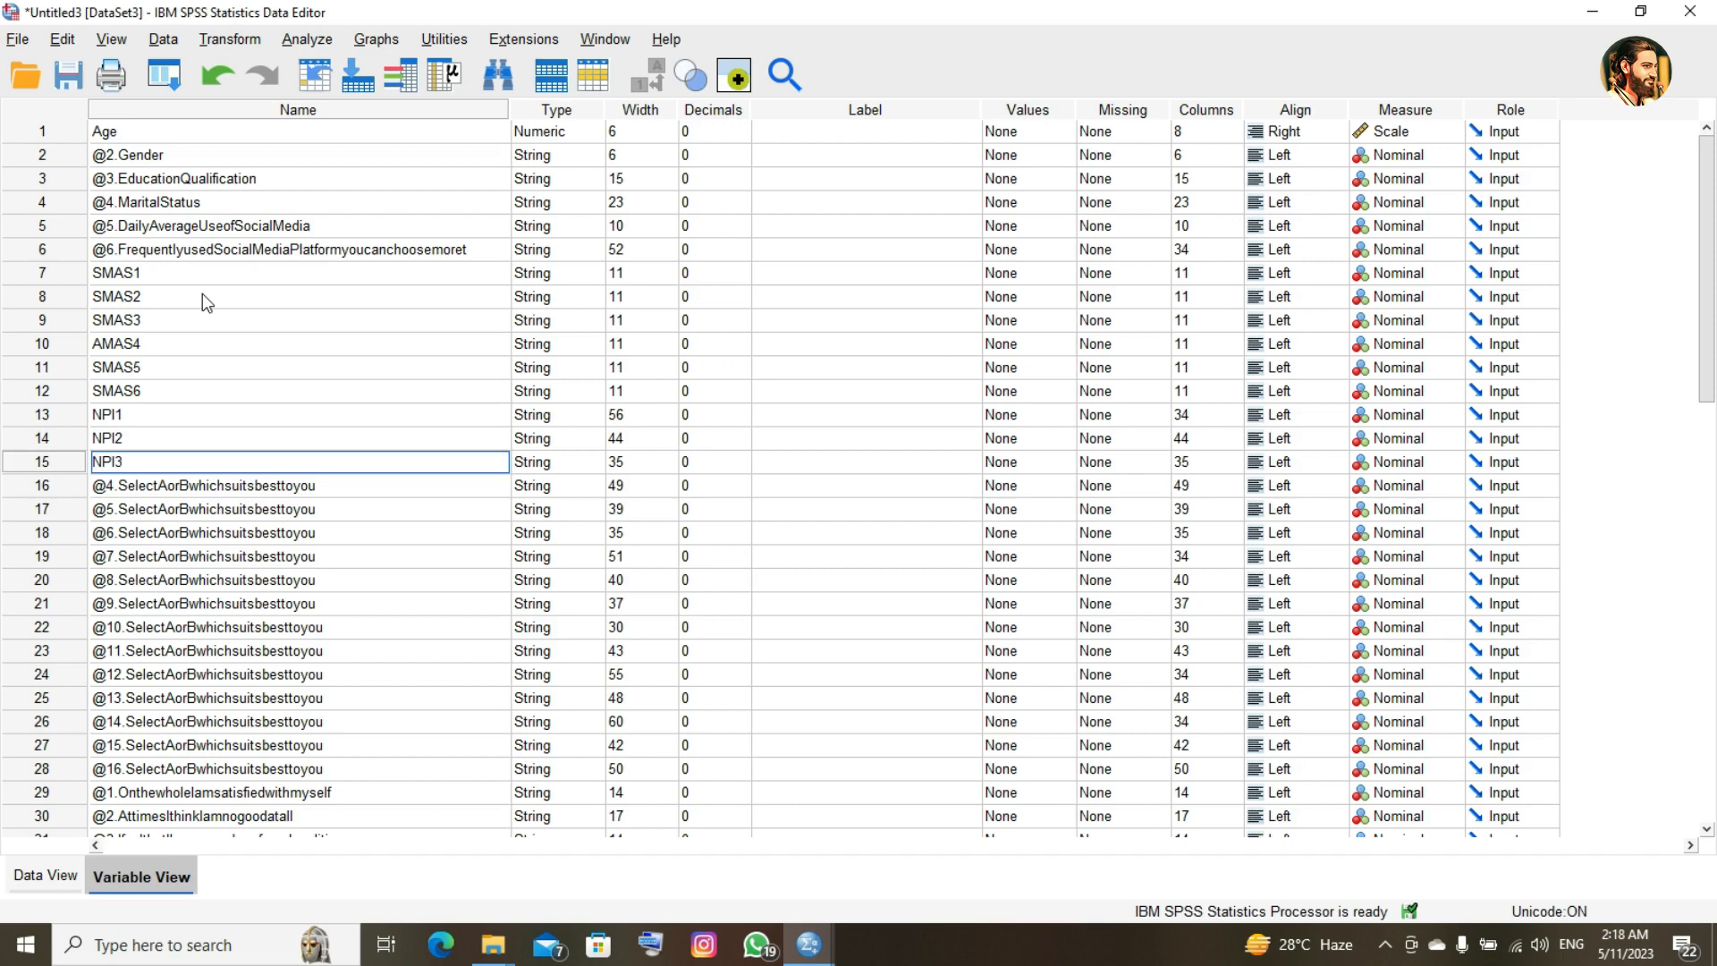
pyautogui.write('3')
pyautogui.press('Down')
pyautogui.press('Down')
pyautogui.press('Down')
pyautogui.press('Down')
pyautogui.press('Down')
pyautogui.press('Down')
pyautogui.press('Down')
pyautogui.press('Down')
pyautogui.press('Down')
pyautogui.press('Down')
pyautogui.press('Down')
pyautogui.press('Down')
pyautogui.press('Down')
pyautogui.press('Down')
pyautogui.press('Down')
pyautogui.press('Down')
pyautogui.press('Down')
pyautogui.press('Down')
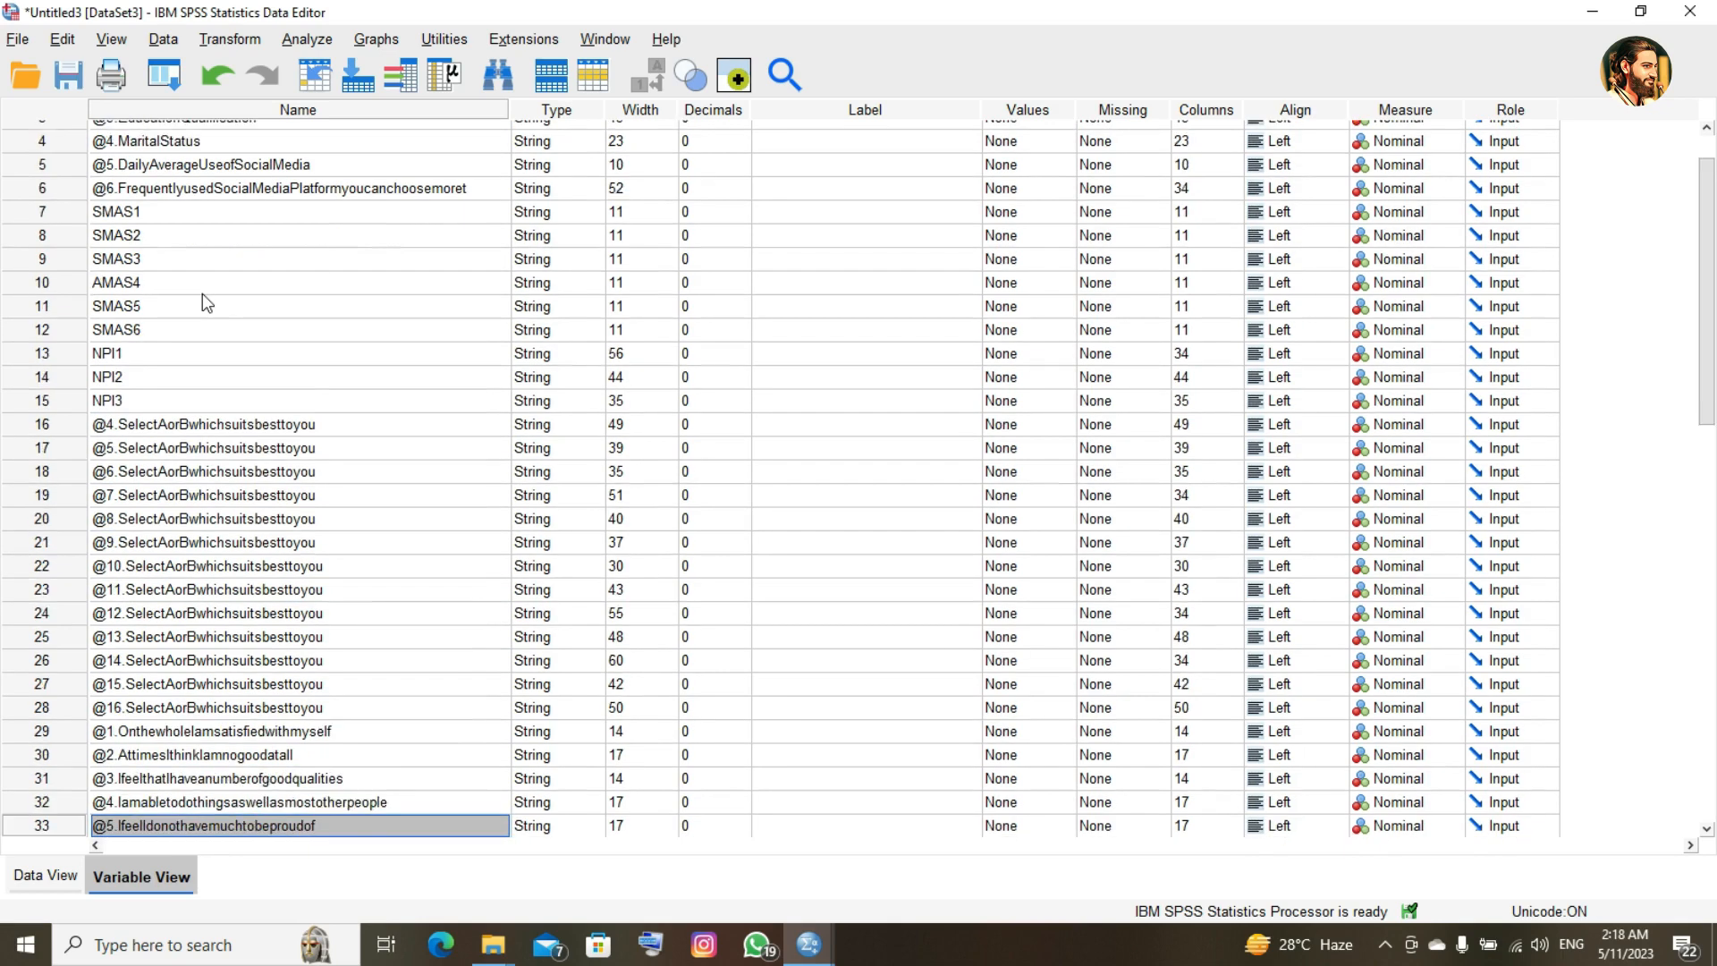
pyautogui.press('Up')
pyautogui.press('Up')
pyautogui.press('Up')
pyautogui.press('Up')
pyautogui.press('Up')
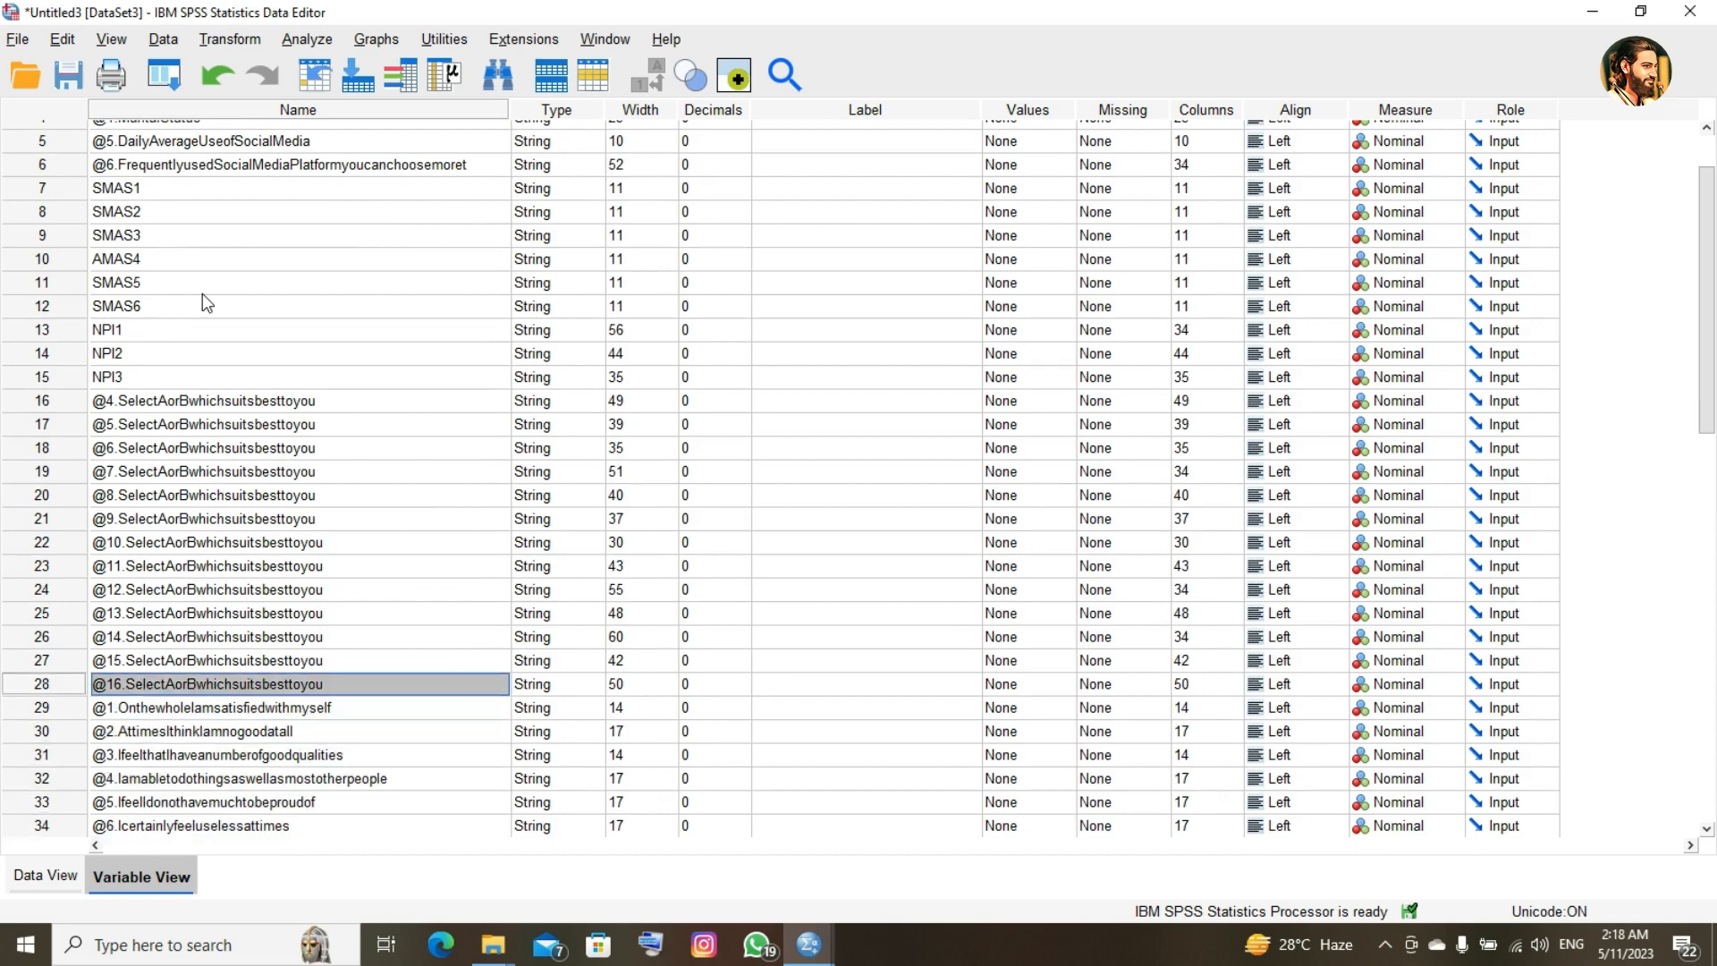
pyautogui.write('NPI')
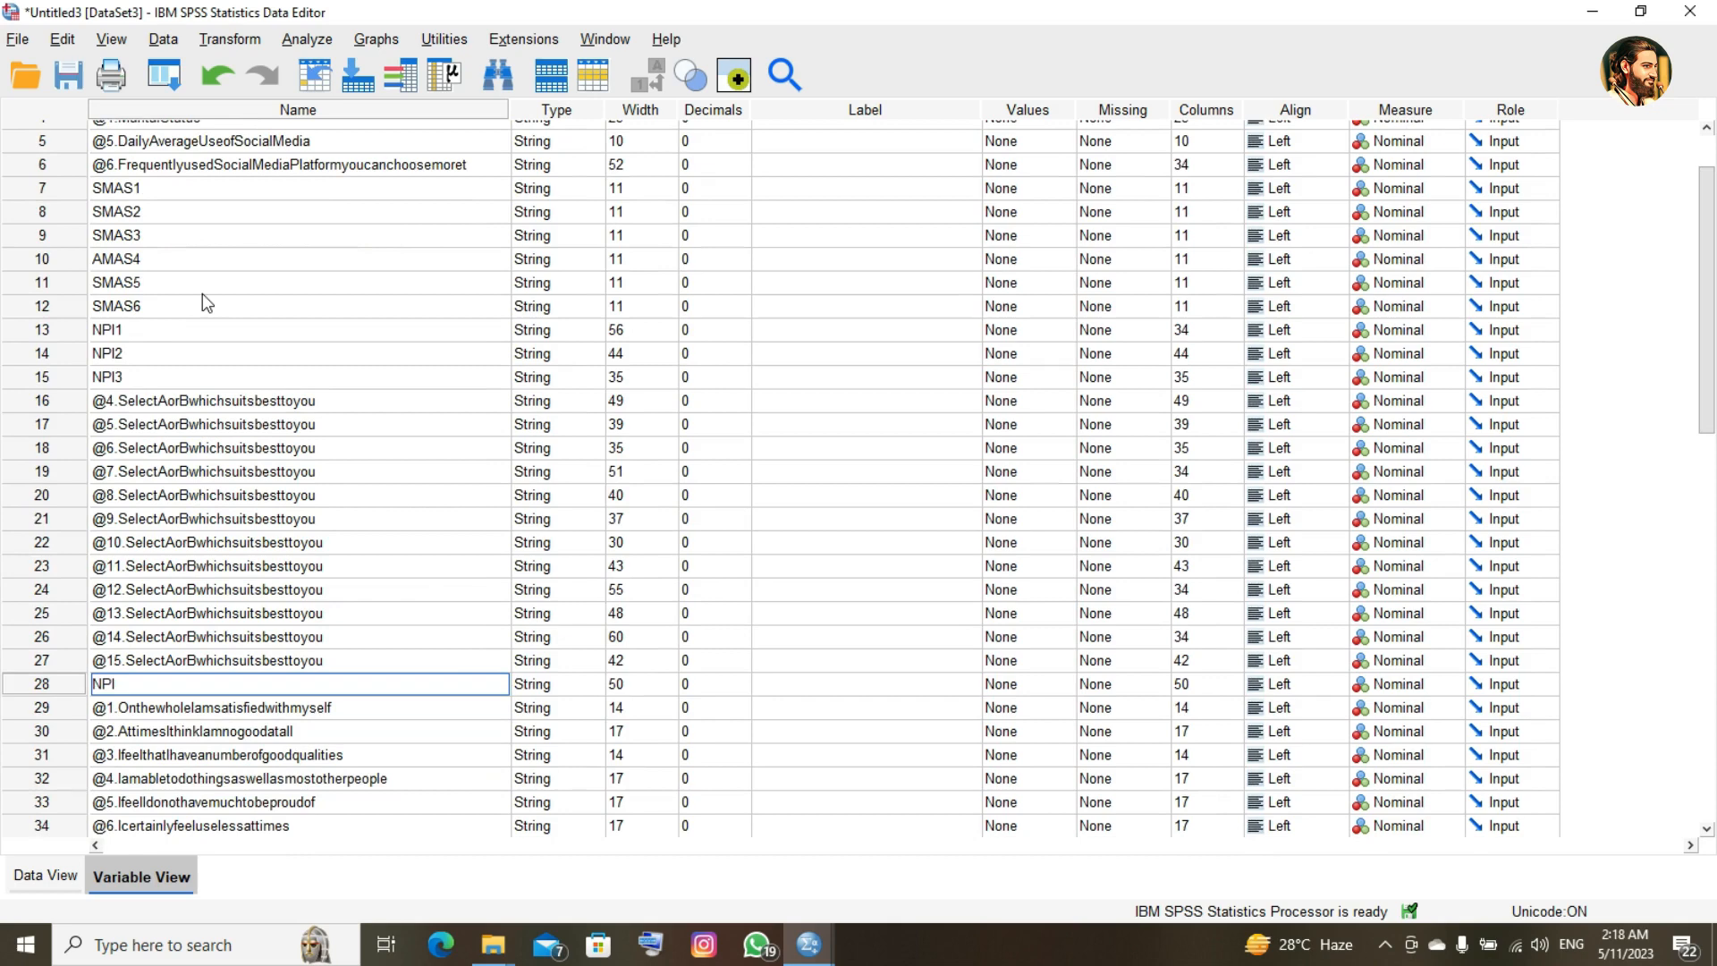
pyautogui.write('16')
pyautogui.press('Return')
# - Rename the @1.OnthewholeIamsatisfiedwithmyself variable in row 29 as SE1
pyautogui.press('Down')
pyautogui.press('Down')
pyautogui.press('Down')
pyautogui.press('Down')
pyautogui.press('Down')
pyautogui.press('Down')
pyautogui.press('Up')
pyautogui.press('Up')
pyautogui.press('Up')
pyautogui.press('Up')
pyautogui.press('Up')
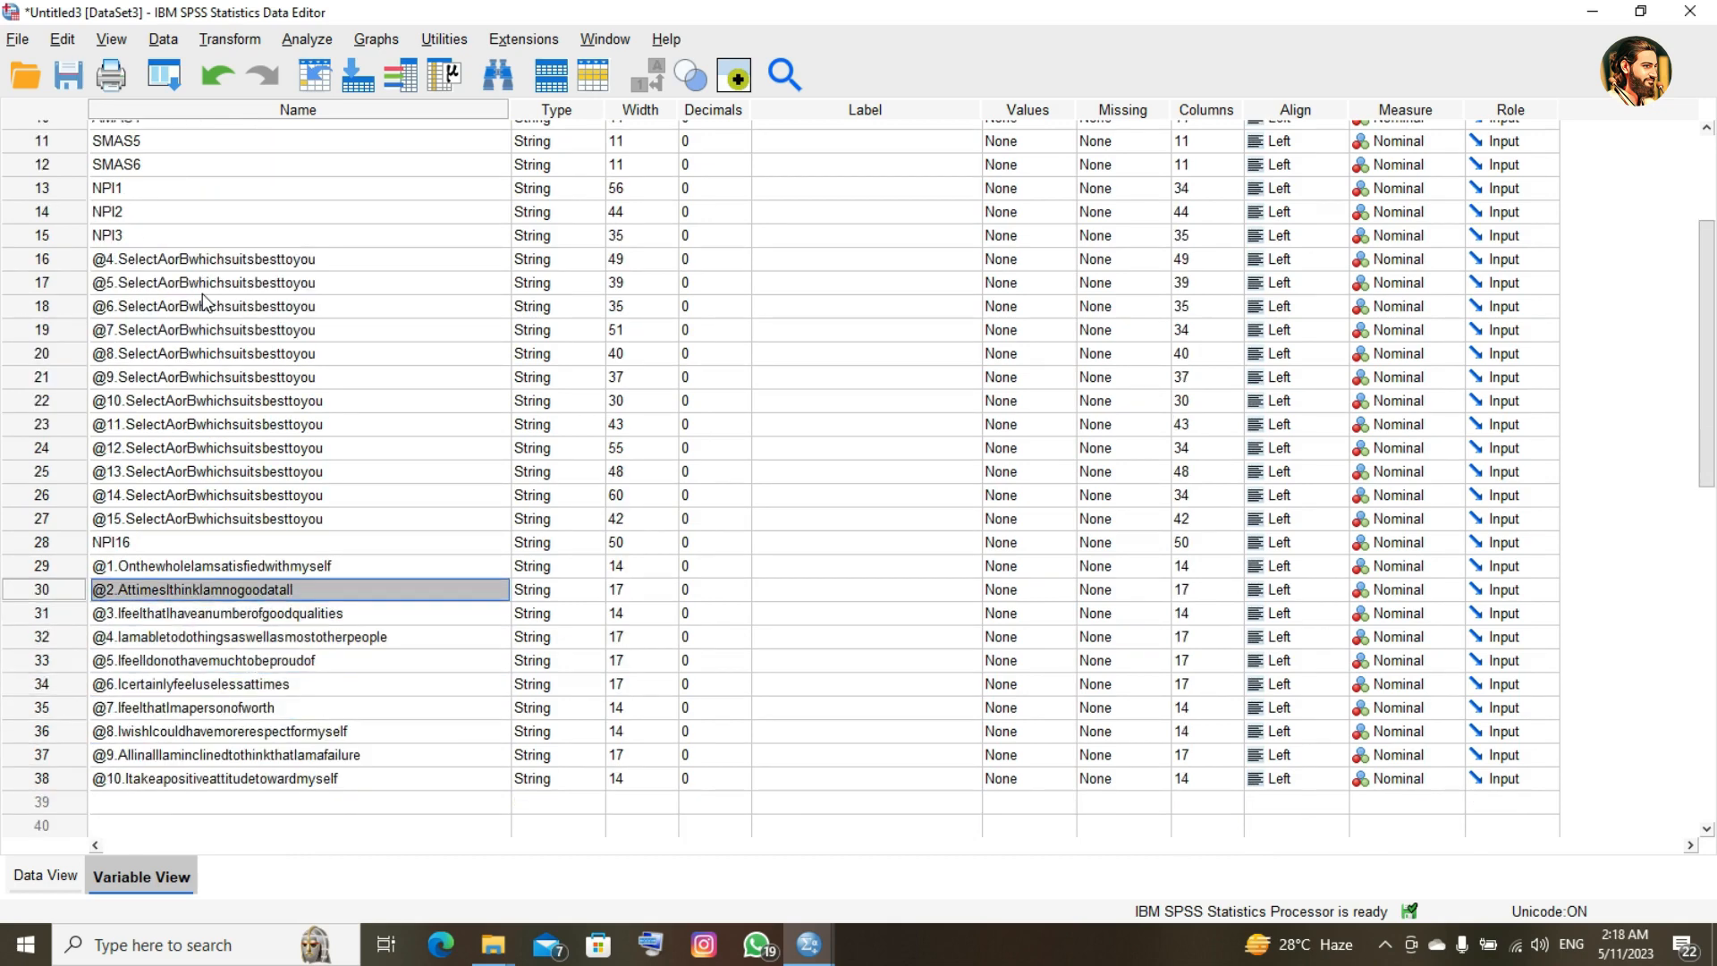
pyautogui.press('Up')
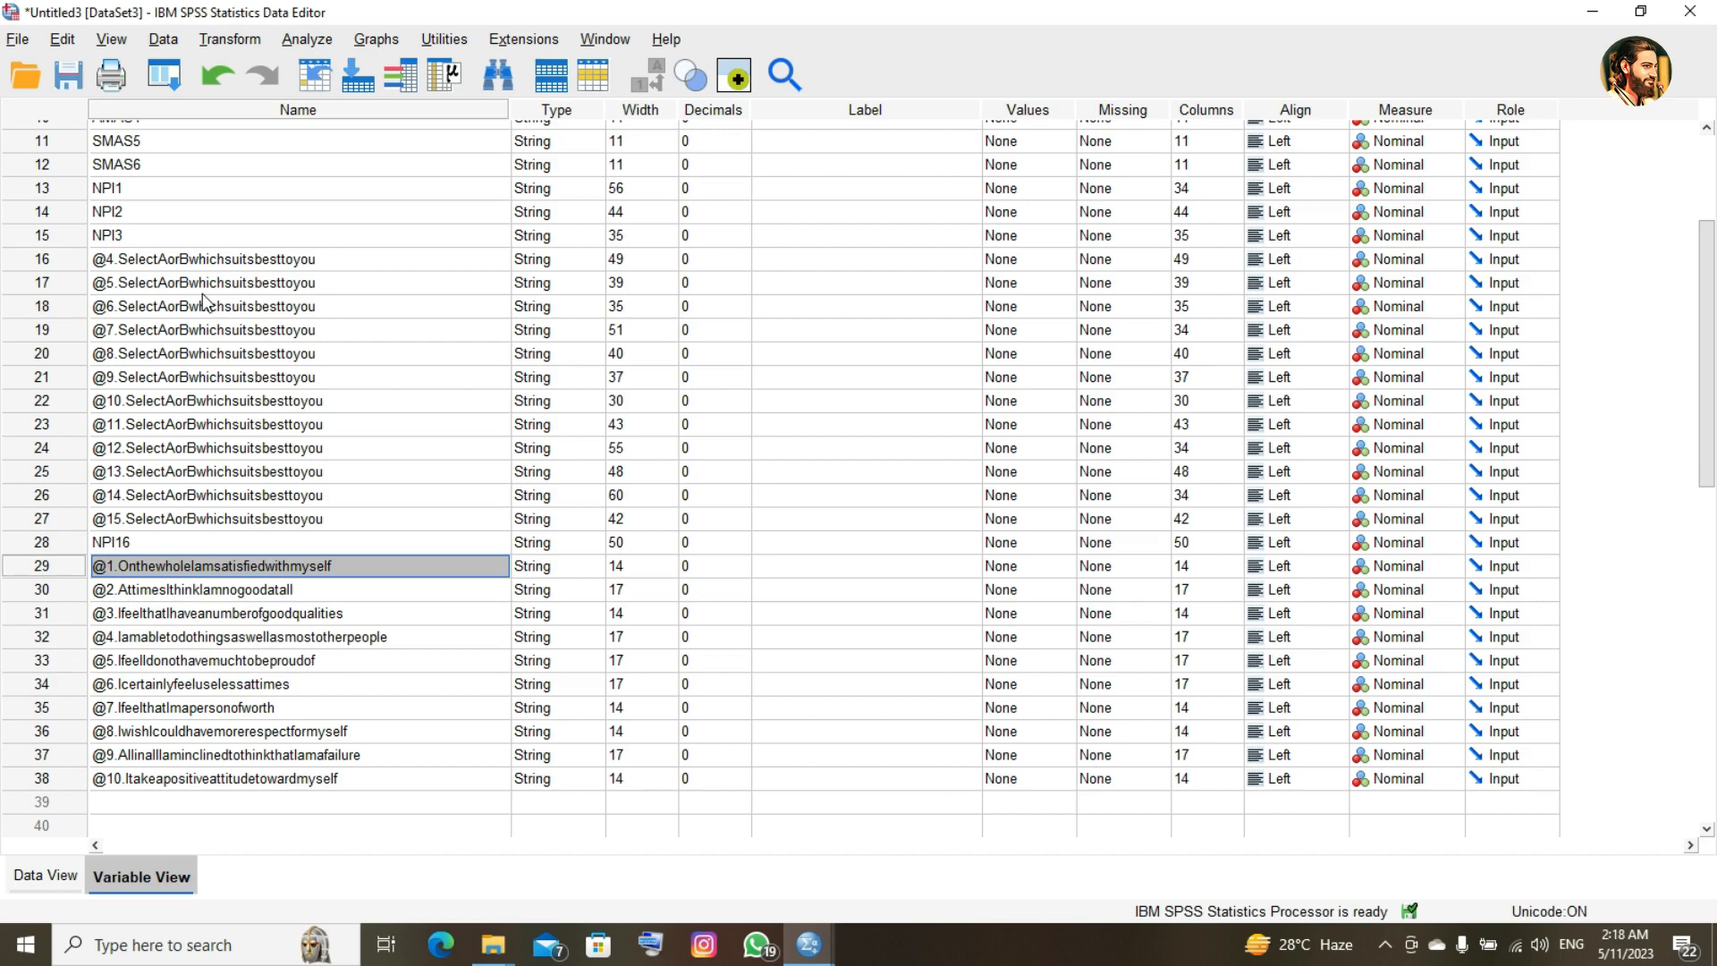
pyautogui.write('SE')
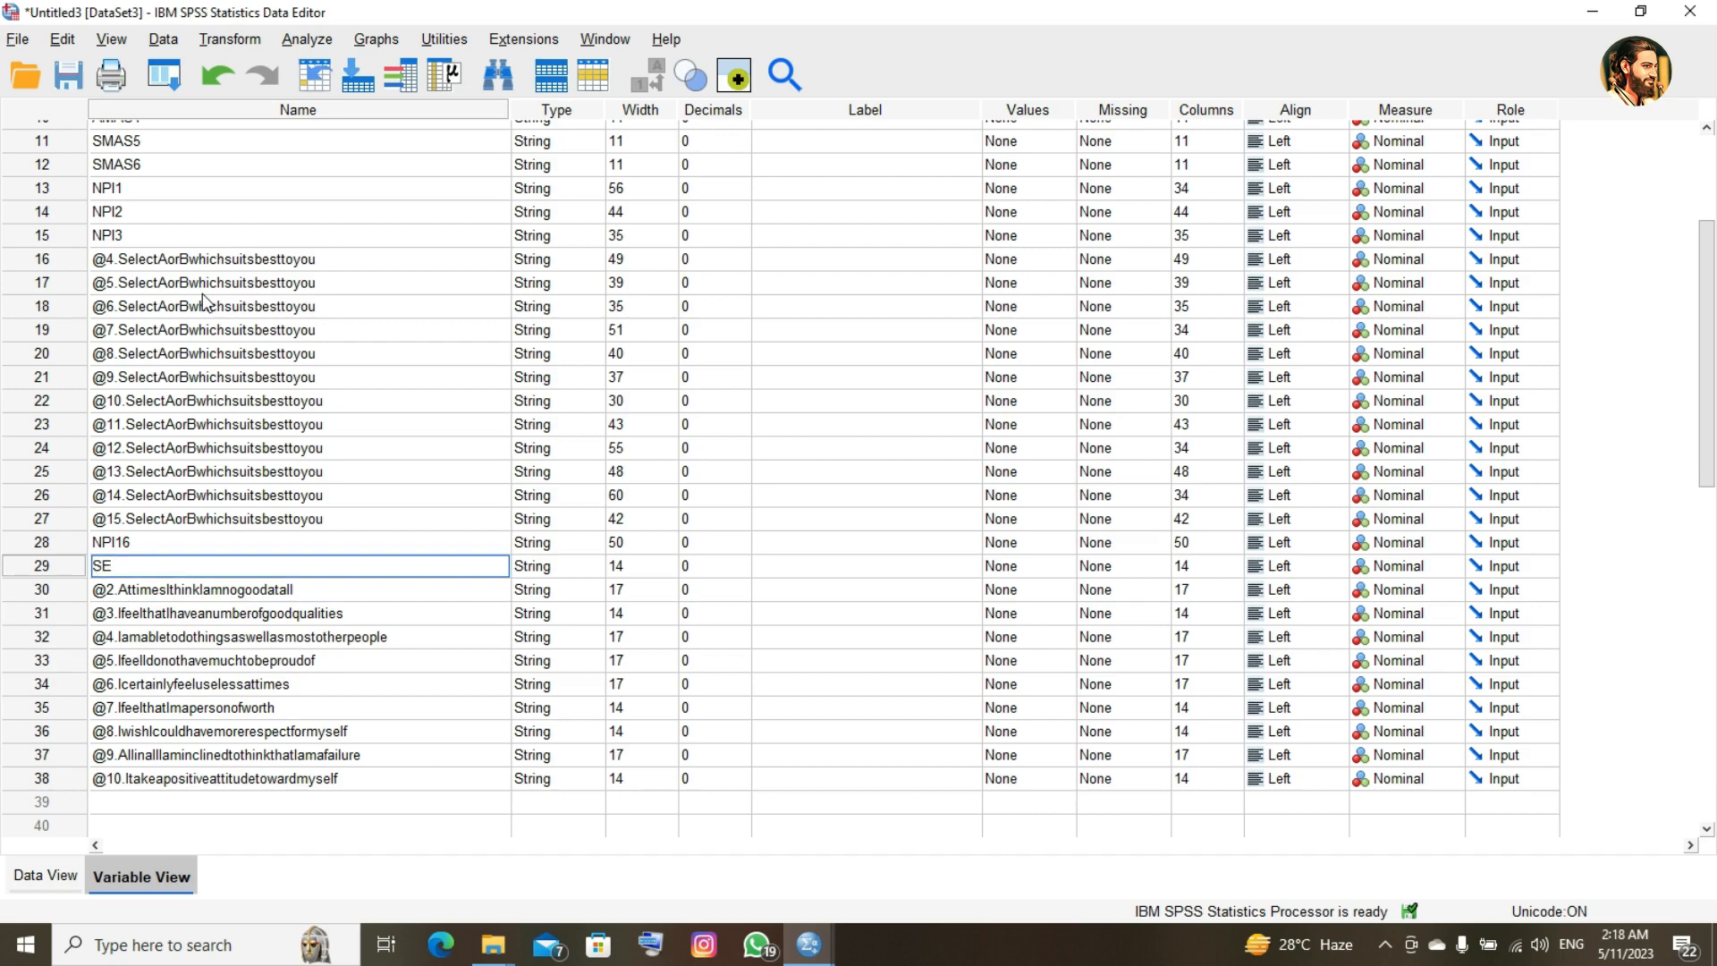
pyautogui.write('1')
pyautogui.press('Return')
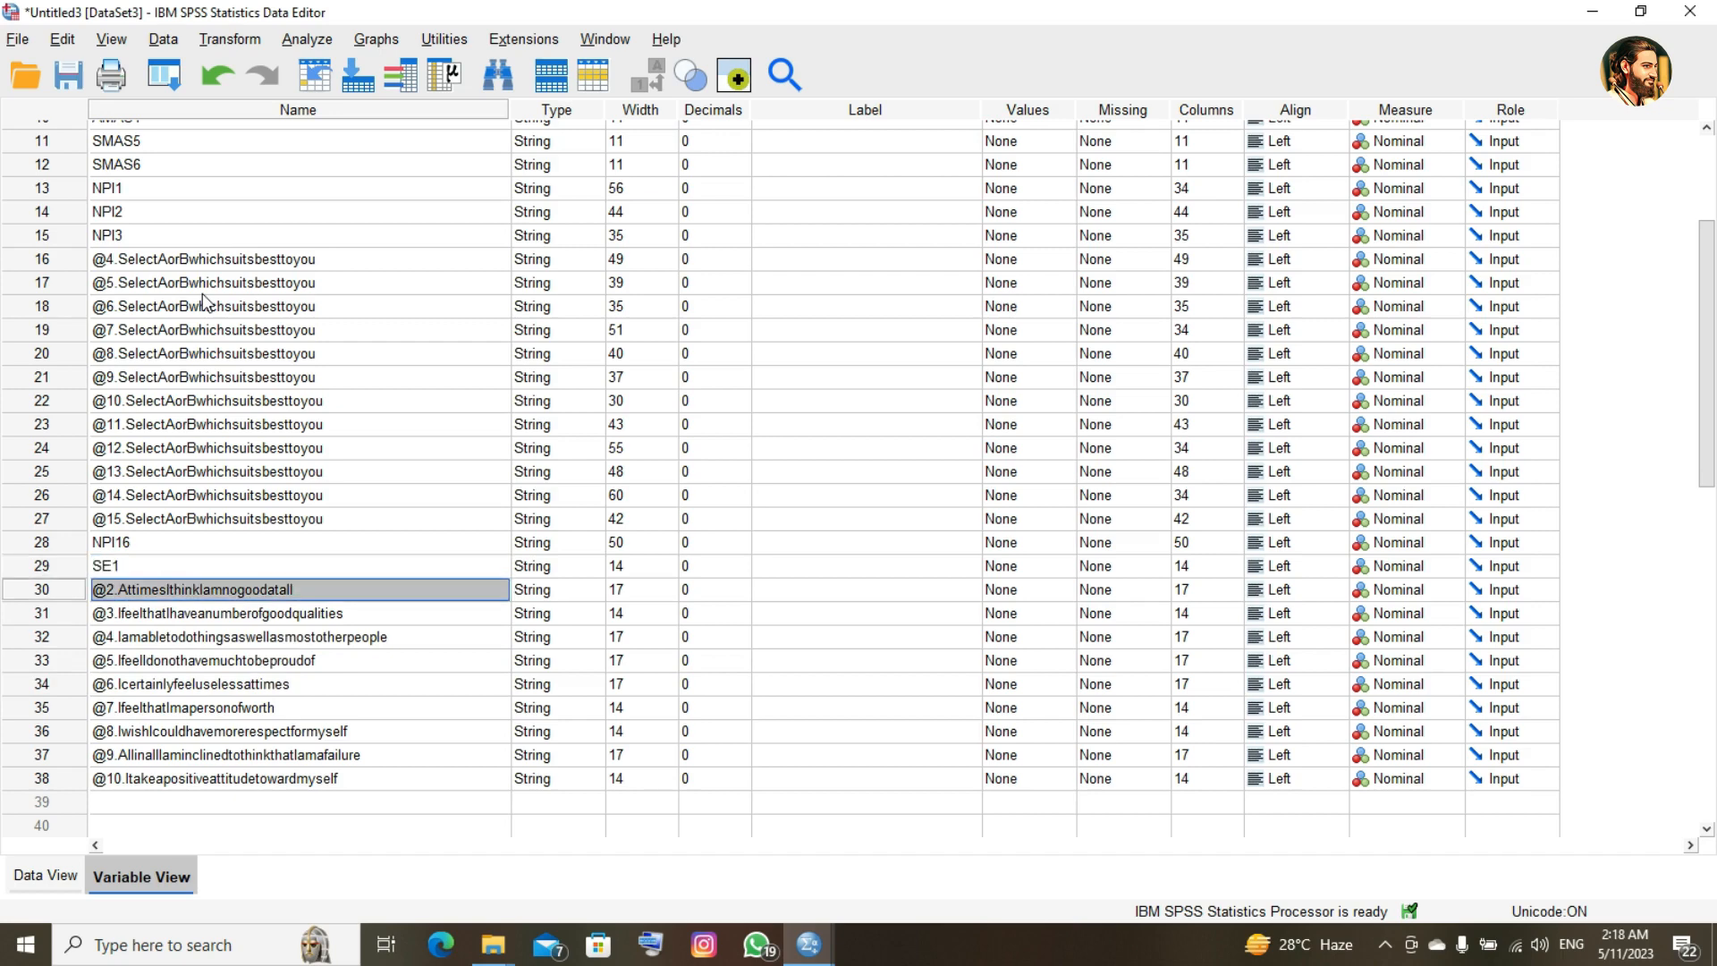
# - Rename the four variables in rows 30 to 33 as SE2, SE3, SE4 and SE5
pyautogui.write('SE2')
pyautogui.press('Return')
pyautogui.write('SE')
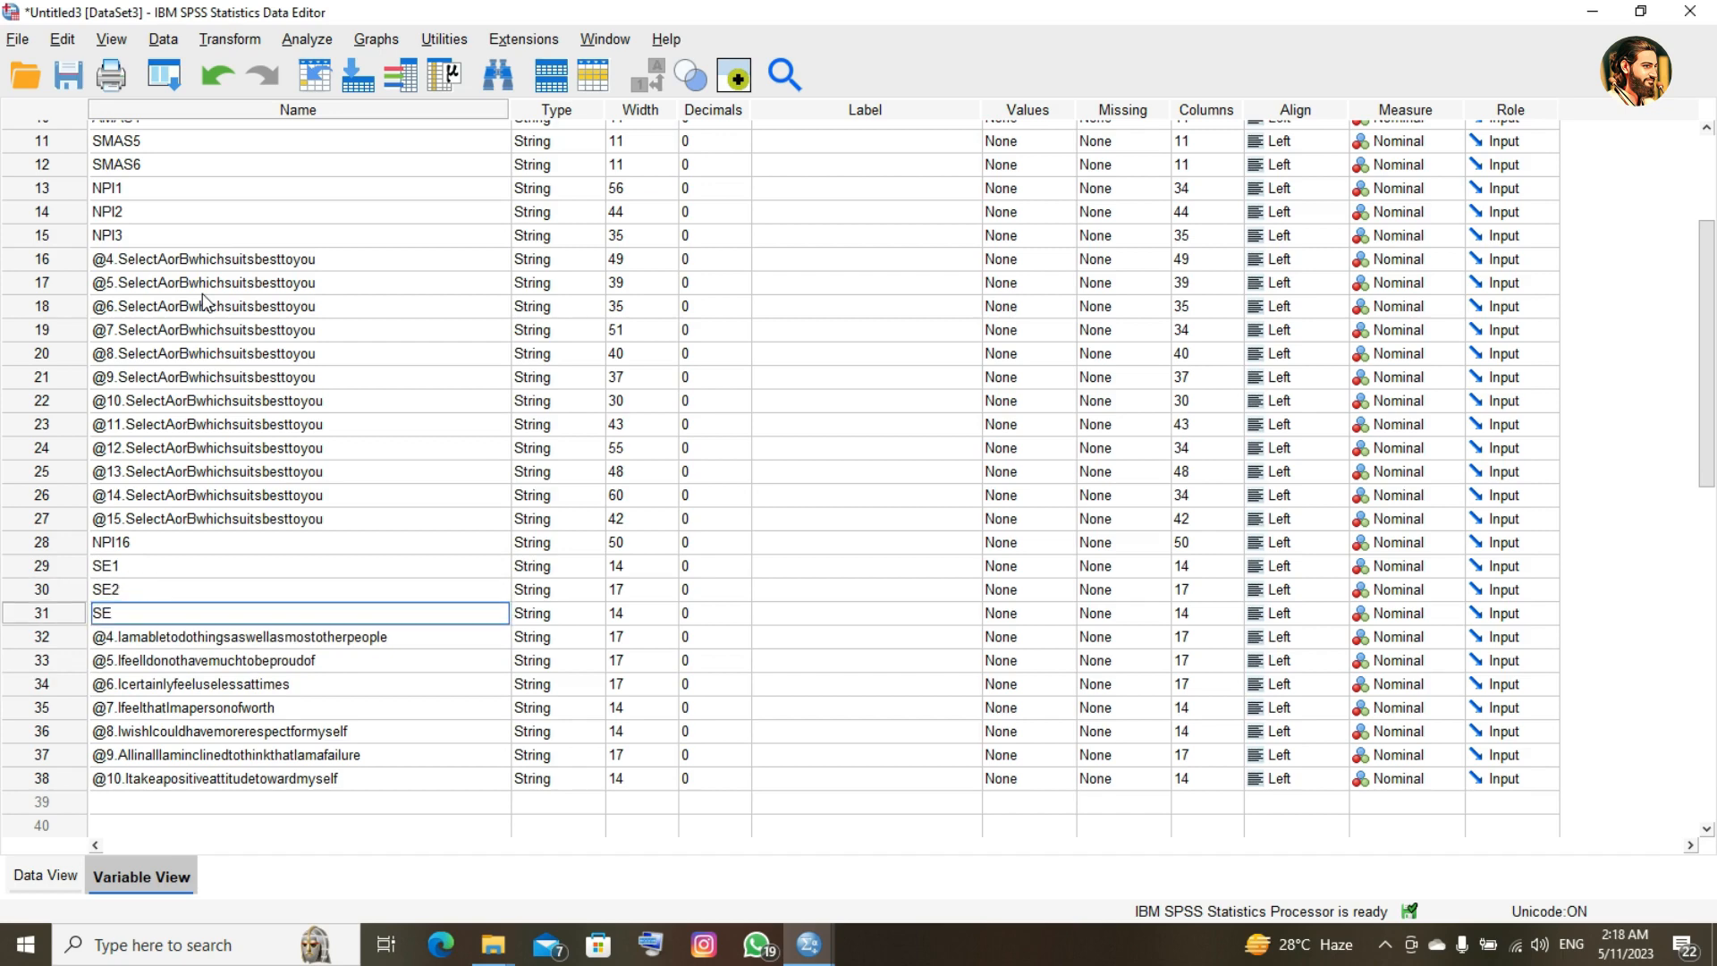
pyautogui.write('3')
pyautogui.press('Return')
pyautogui.write('SE4')
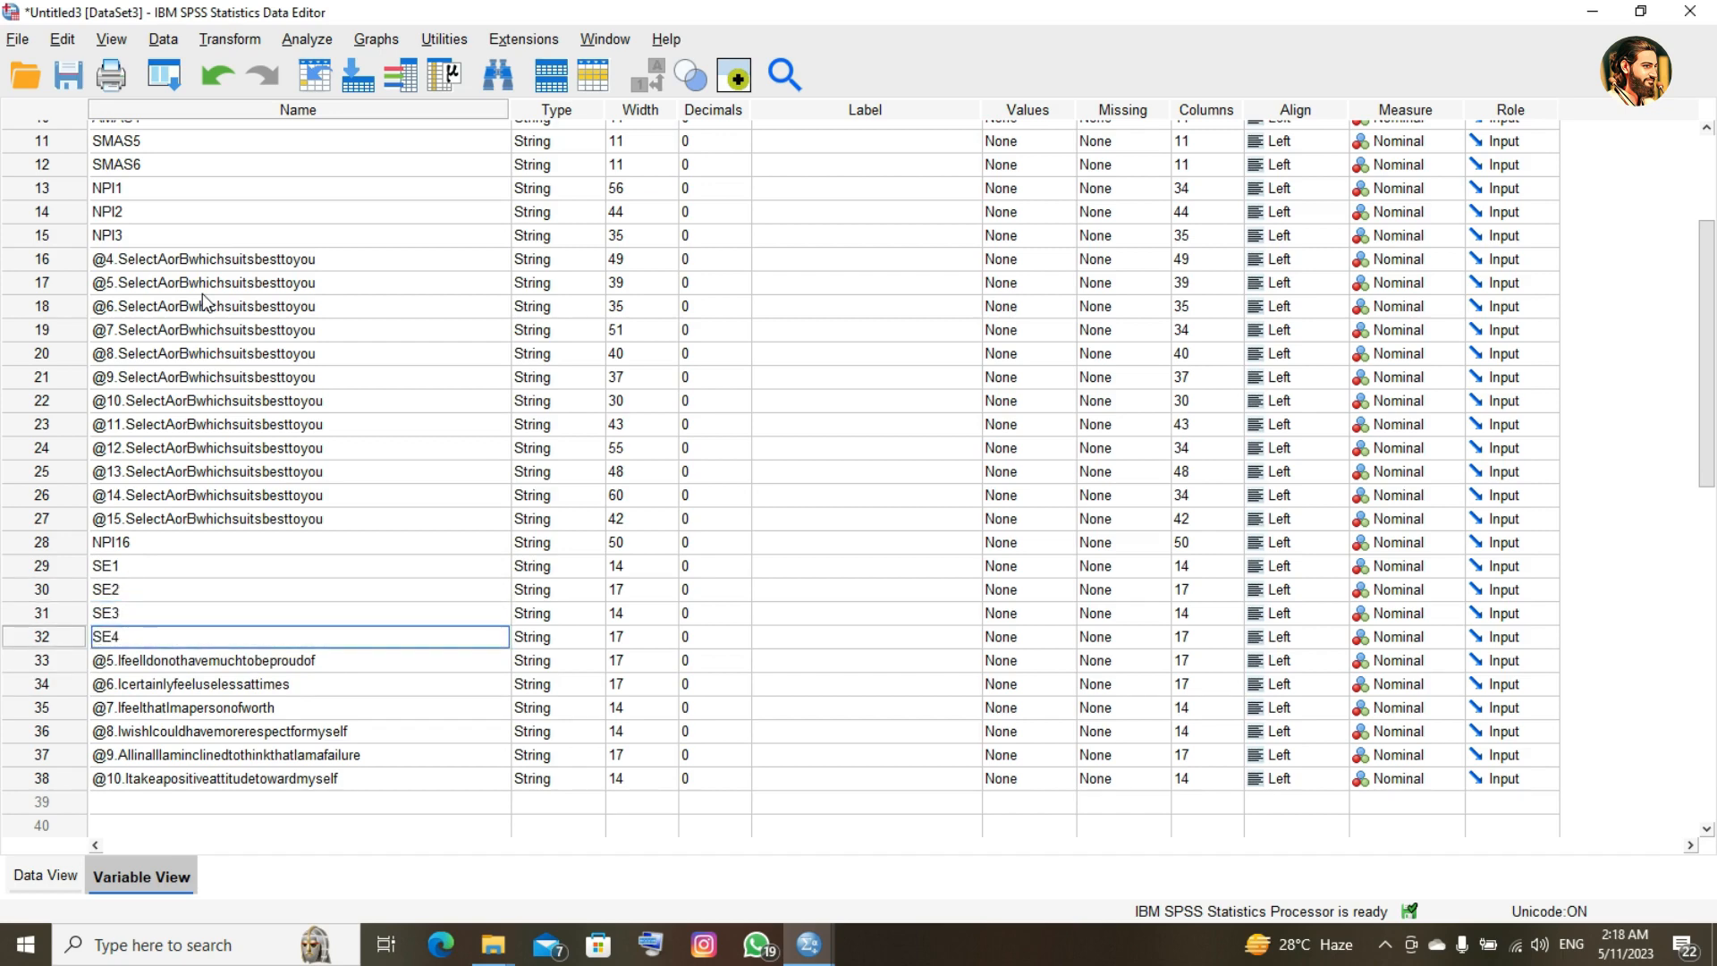
pyautogui.write('SE5')
pyautogui.press('BackSpace')
pyautogui.press('BackSpace')
pyautogui.press('BackSpace')
pyautogui.press('Return')
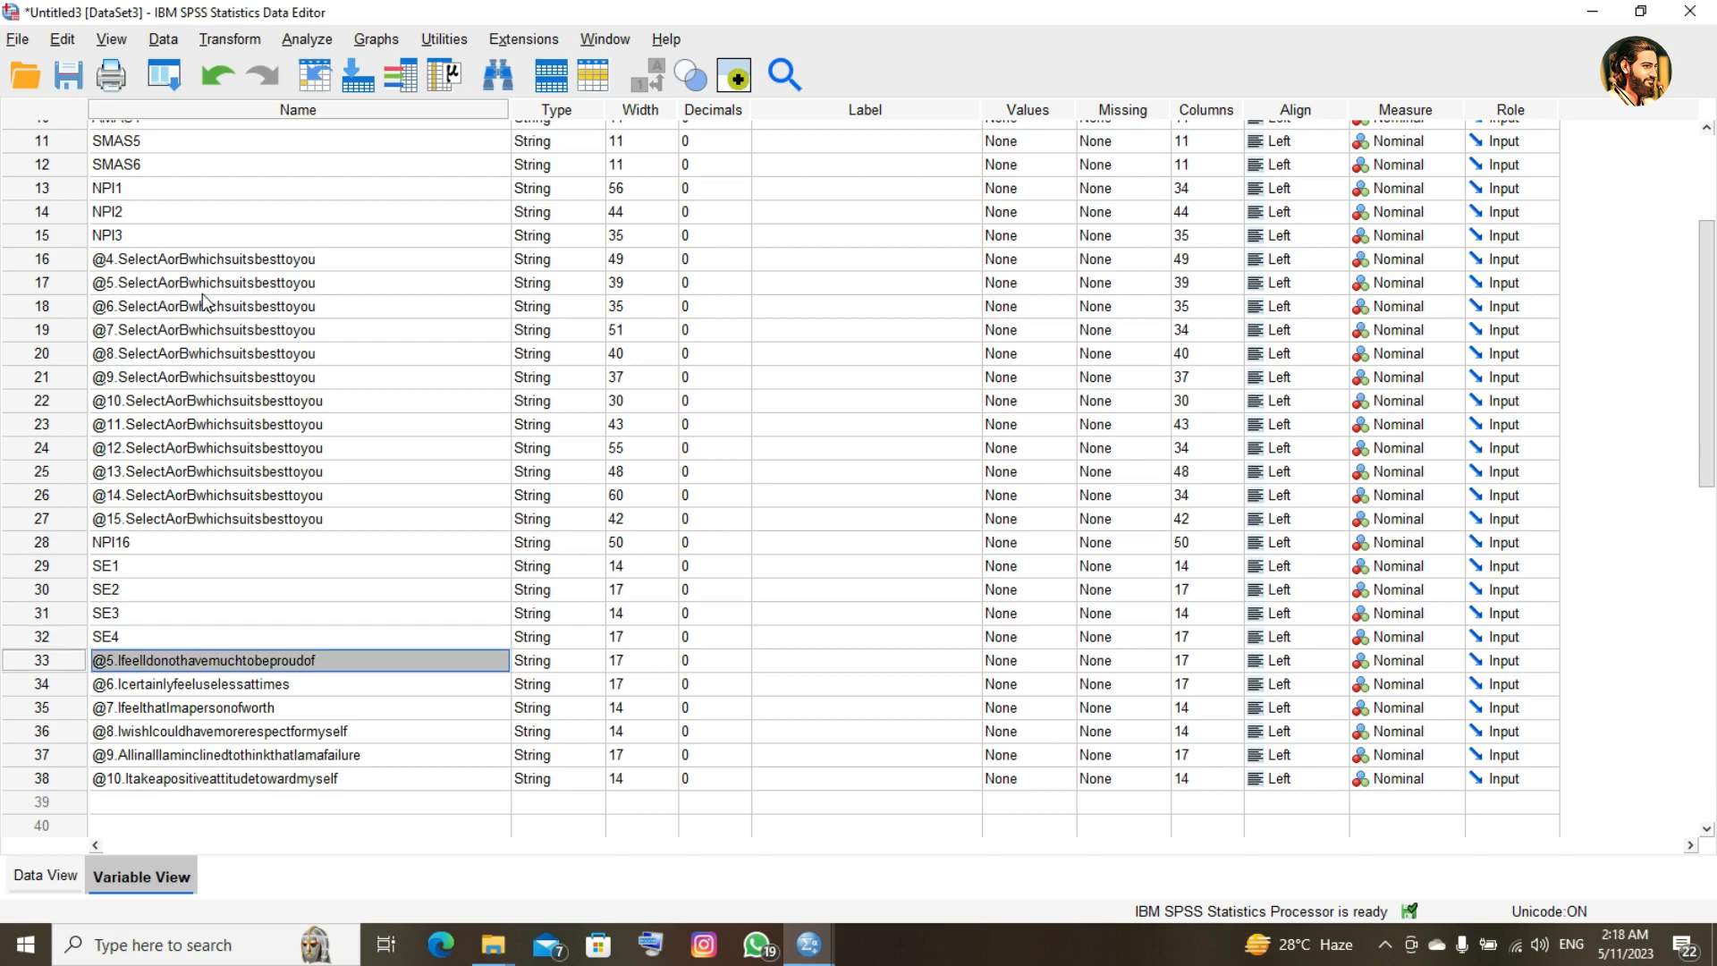
pyautogui.write('SE5')
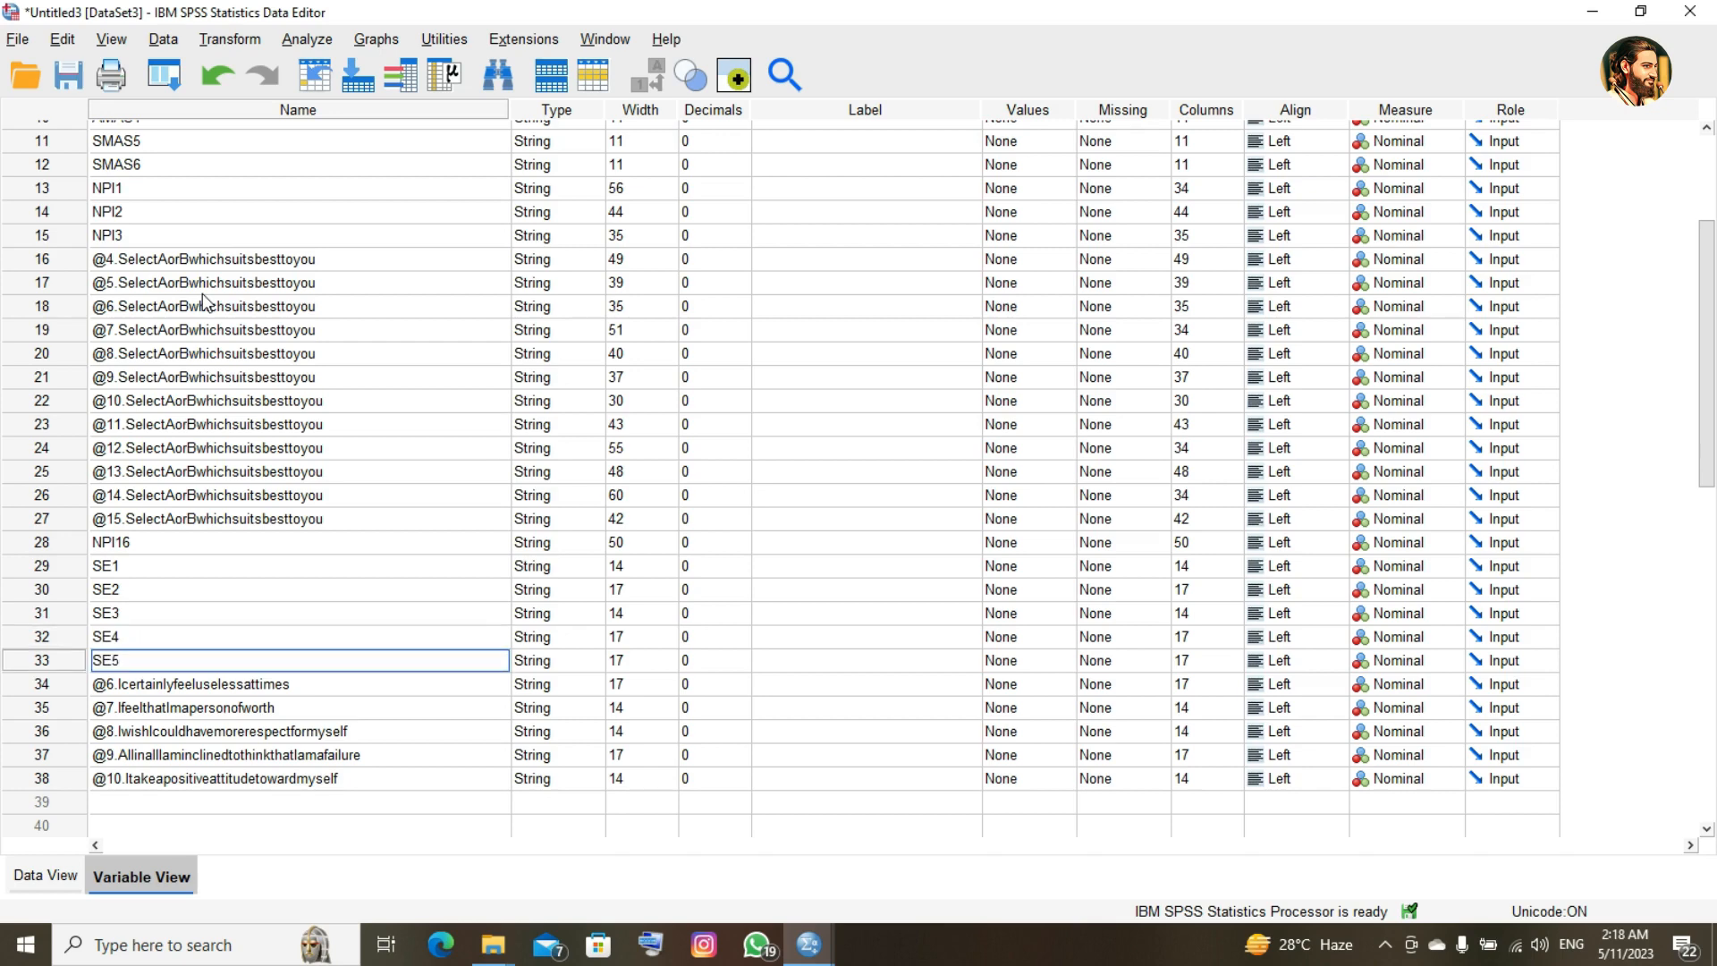
pyautogui.press('Return')
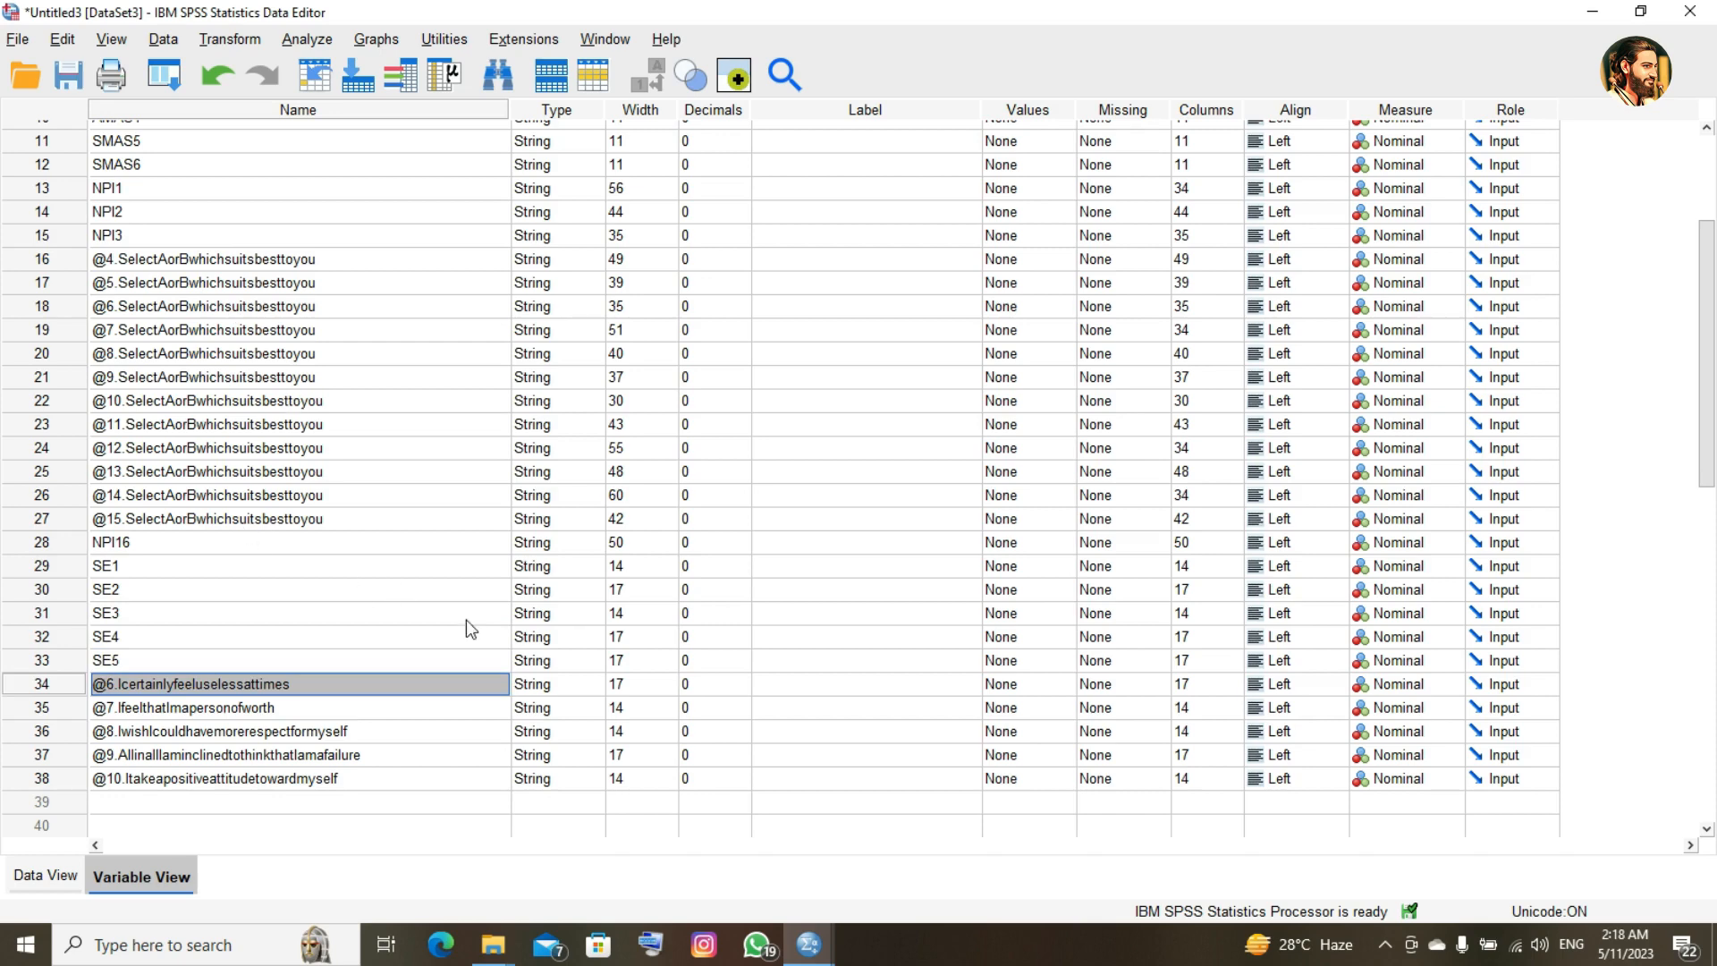
# - Switch to the open Final SPSS Data Sheet - Copy.sav dataset
pyautogui.click(810, 938)
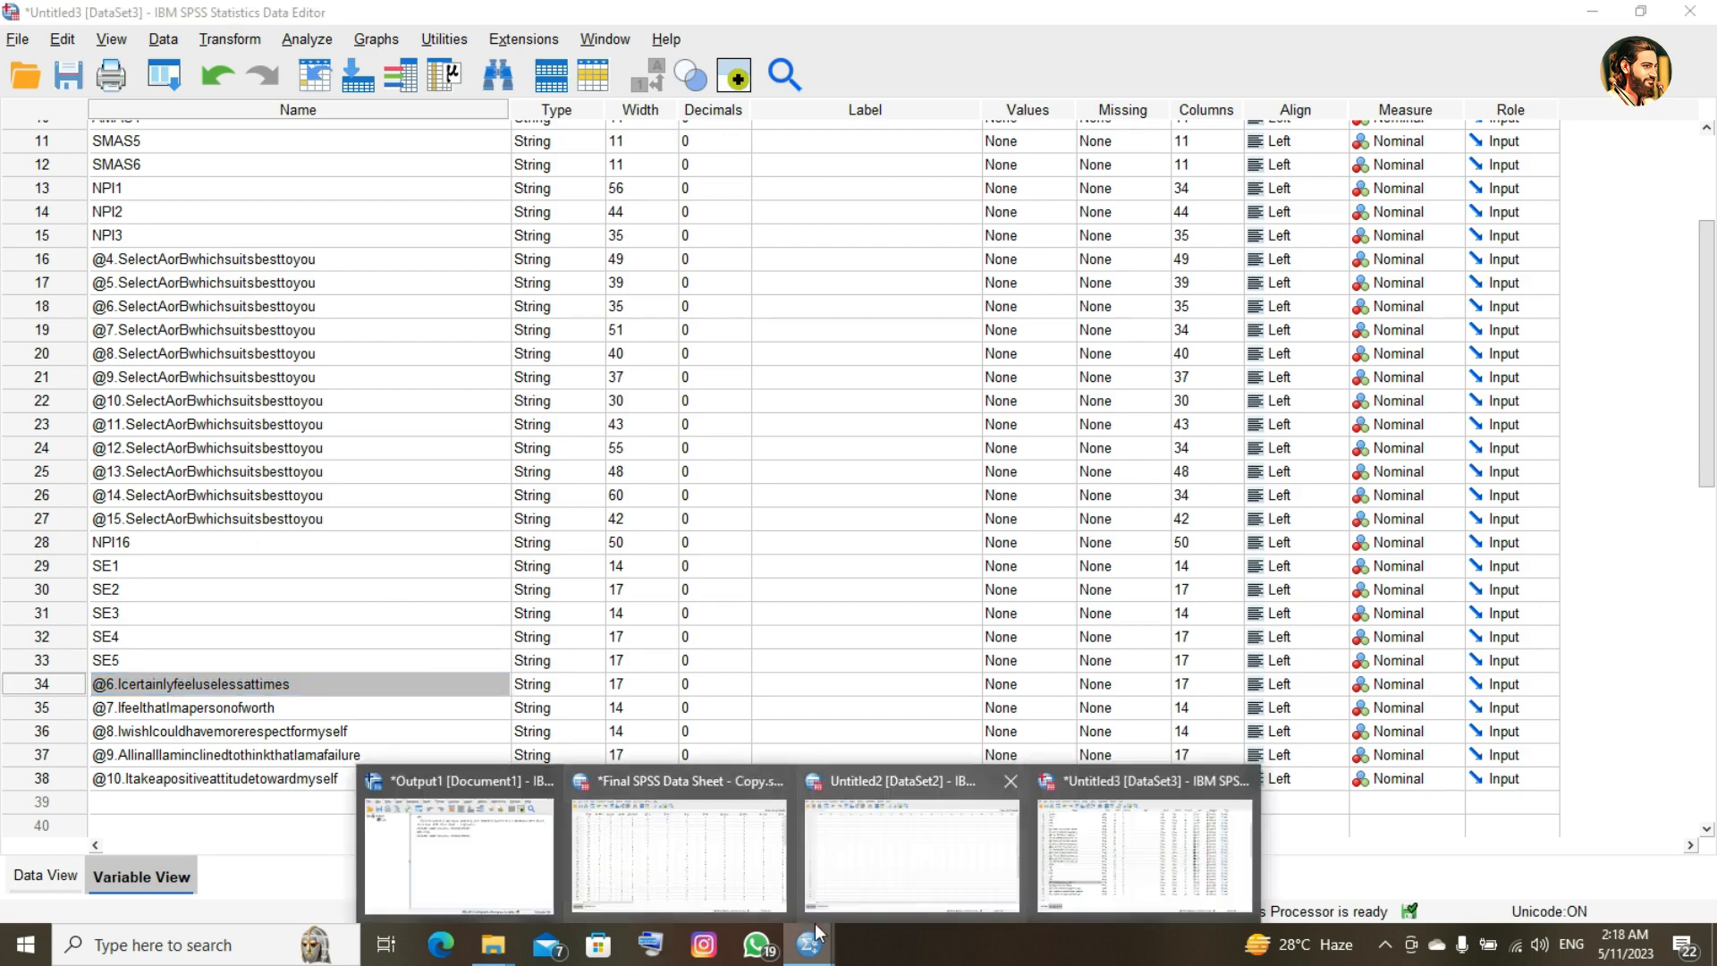
pyautogui.click(728, 866)
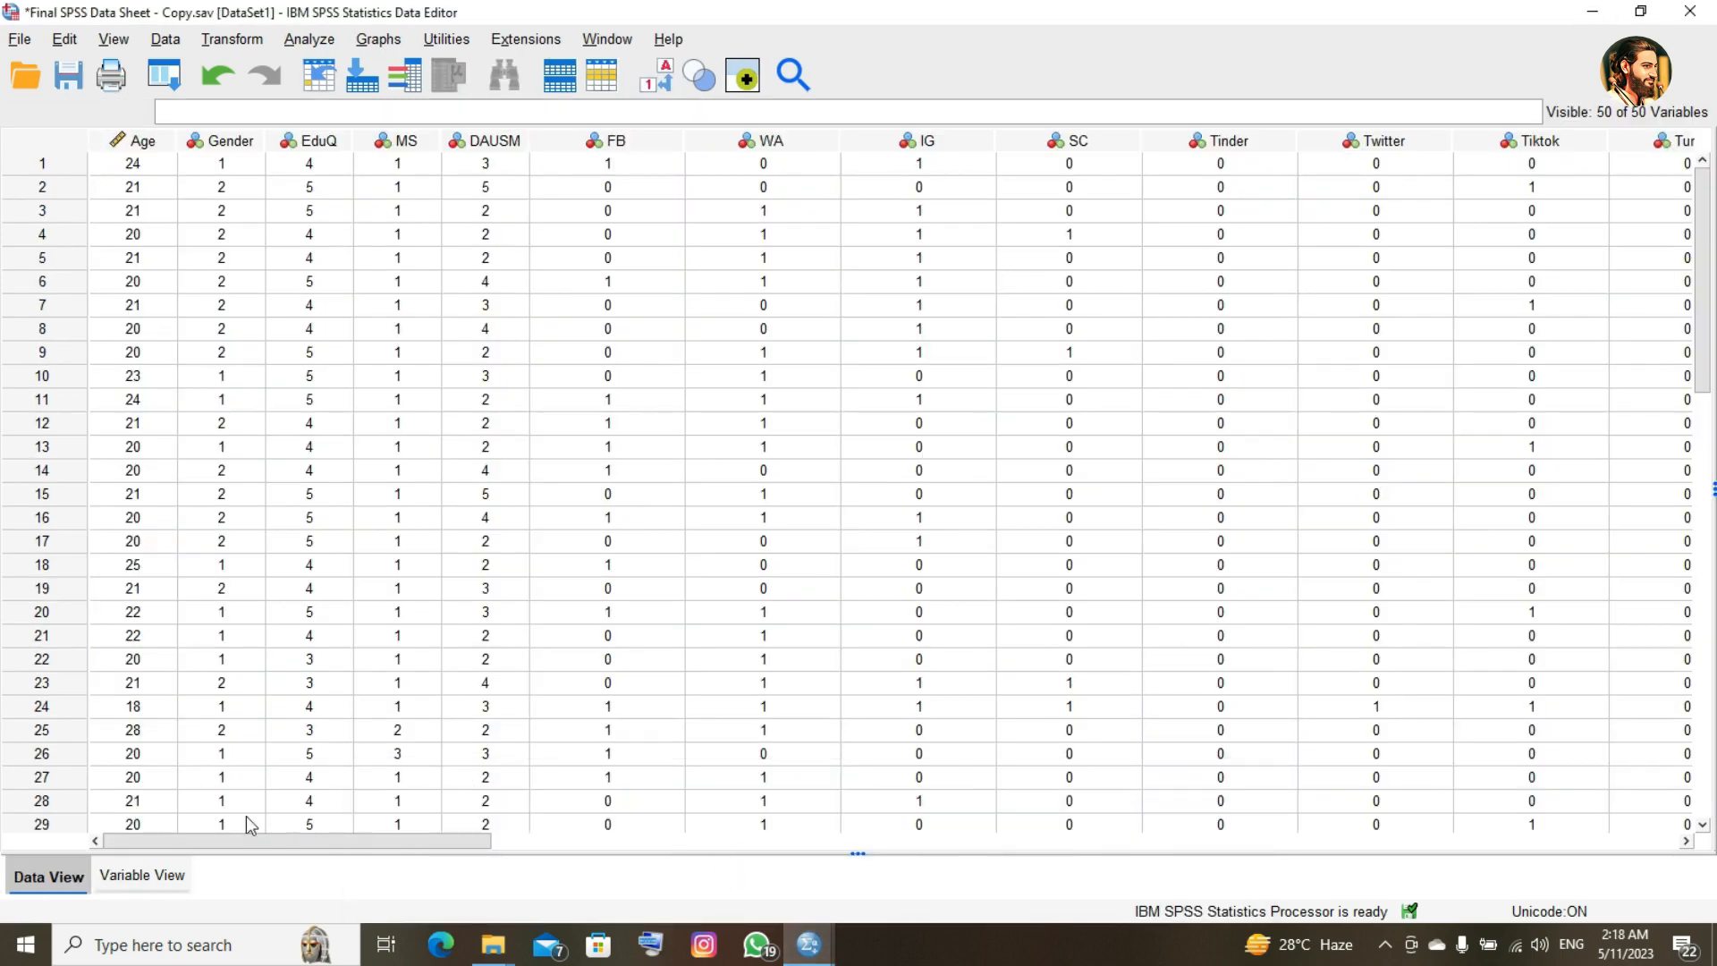
# - Show the variable definitions of the final data sheet and review the variable names from Age through SE10
pyautogui.click(154, 883)
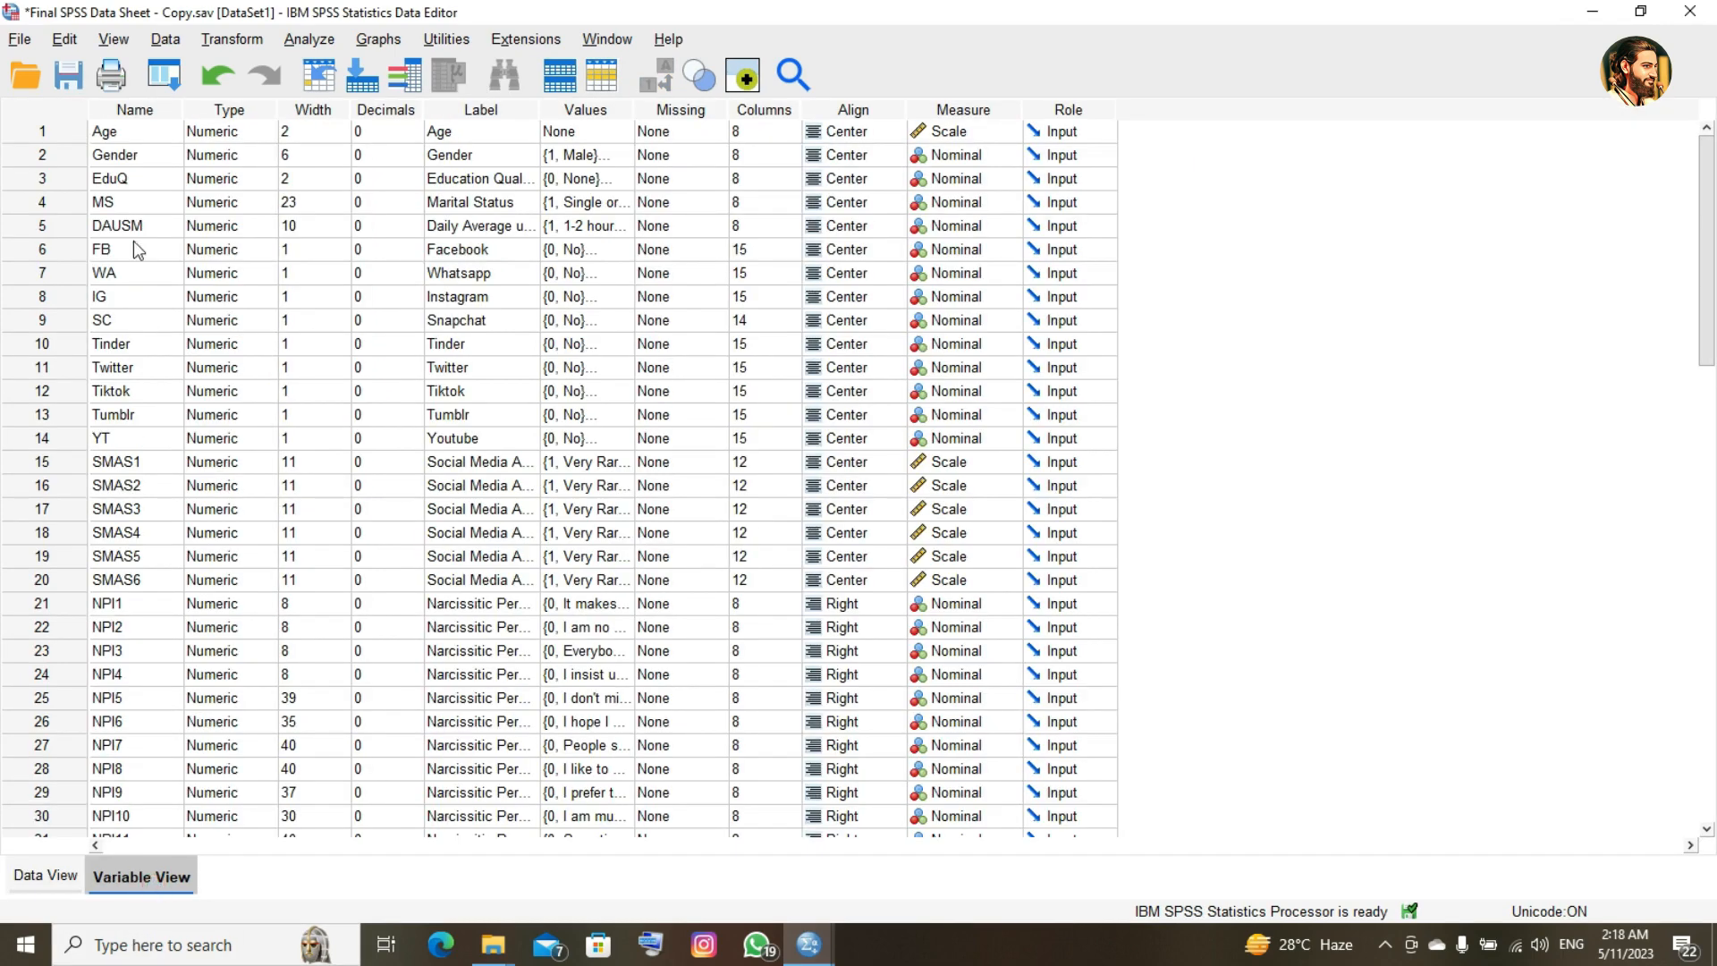
pyautogui.press('Down')
pyautogui.press('Down')
pyautogui.press('Down')
pyautogui.press('Down')
pyautogui.press('Down')
pyautogui.press('Down')
pyautogui.press('Down')
pyautogui.press('Down')
pyautogui.press('Down')
pyautogui.press('Down')
pyautogui.press('Down')
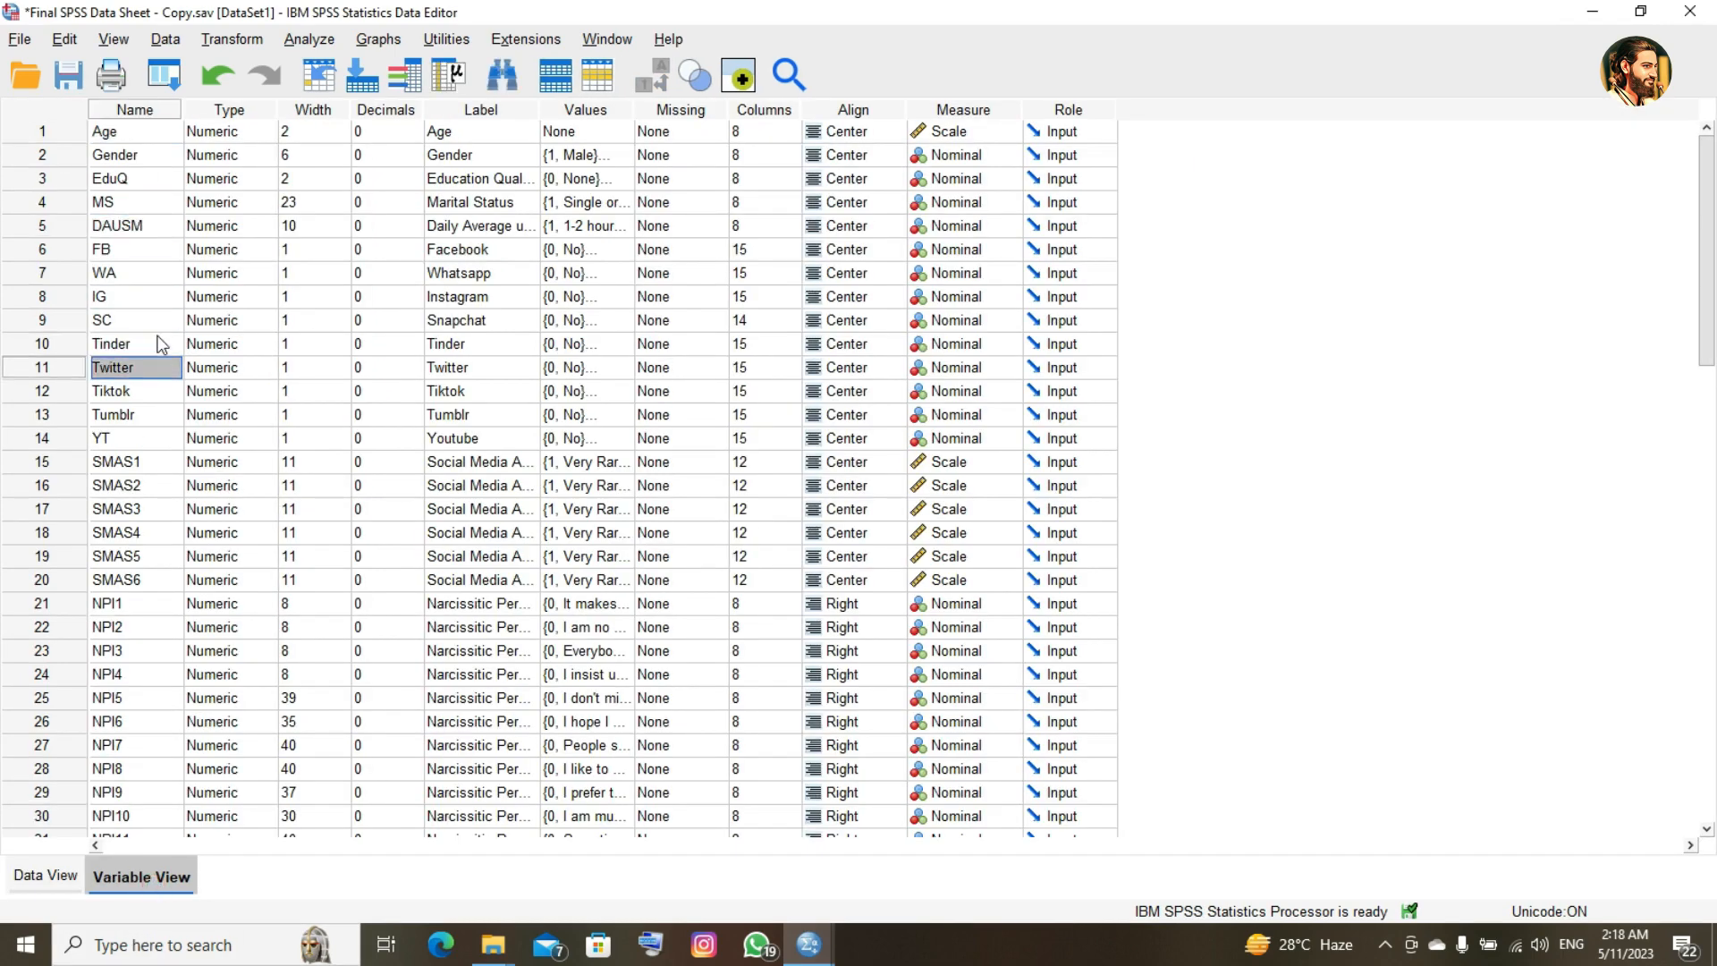
pyautogui.press('Down')
pyautogui.press('Down')
pyautogui.press('Down')
pyautogui.press('Down')
pyautogui.press('Down')
pyautogui.press('Down')
pyautogui.press('Down')
pyautogui.press('Down')
pyautogui.press('Down')
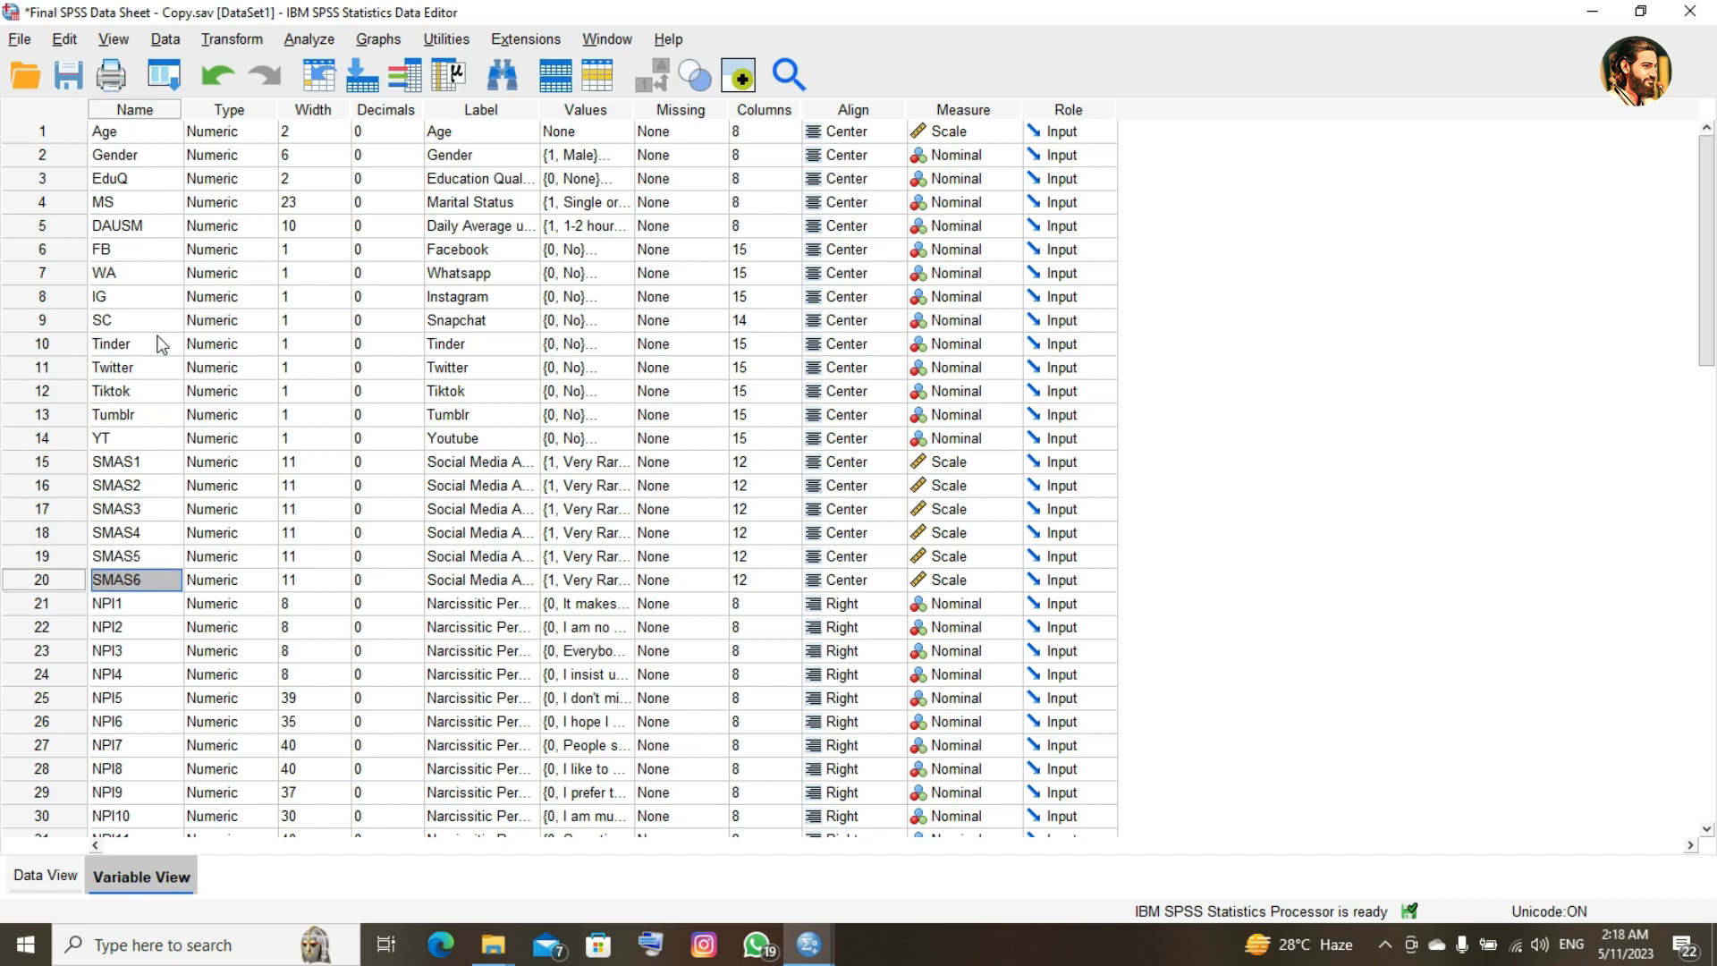
pyautogui.press('Down')
pyautogui.press('Down')
pyautogui.press('Down')
pyautogui.press('Down')
pyautogui.press('Down')
pyautogui.press('Down')
pyautogui.press('Down')
pyautogui.press('Down')
pyautogui.press('Down')
pyautogui.press('Down')
pyautogui.press('Down')
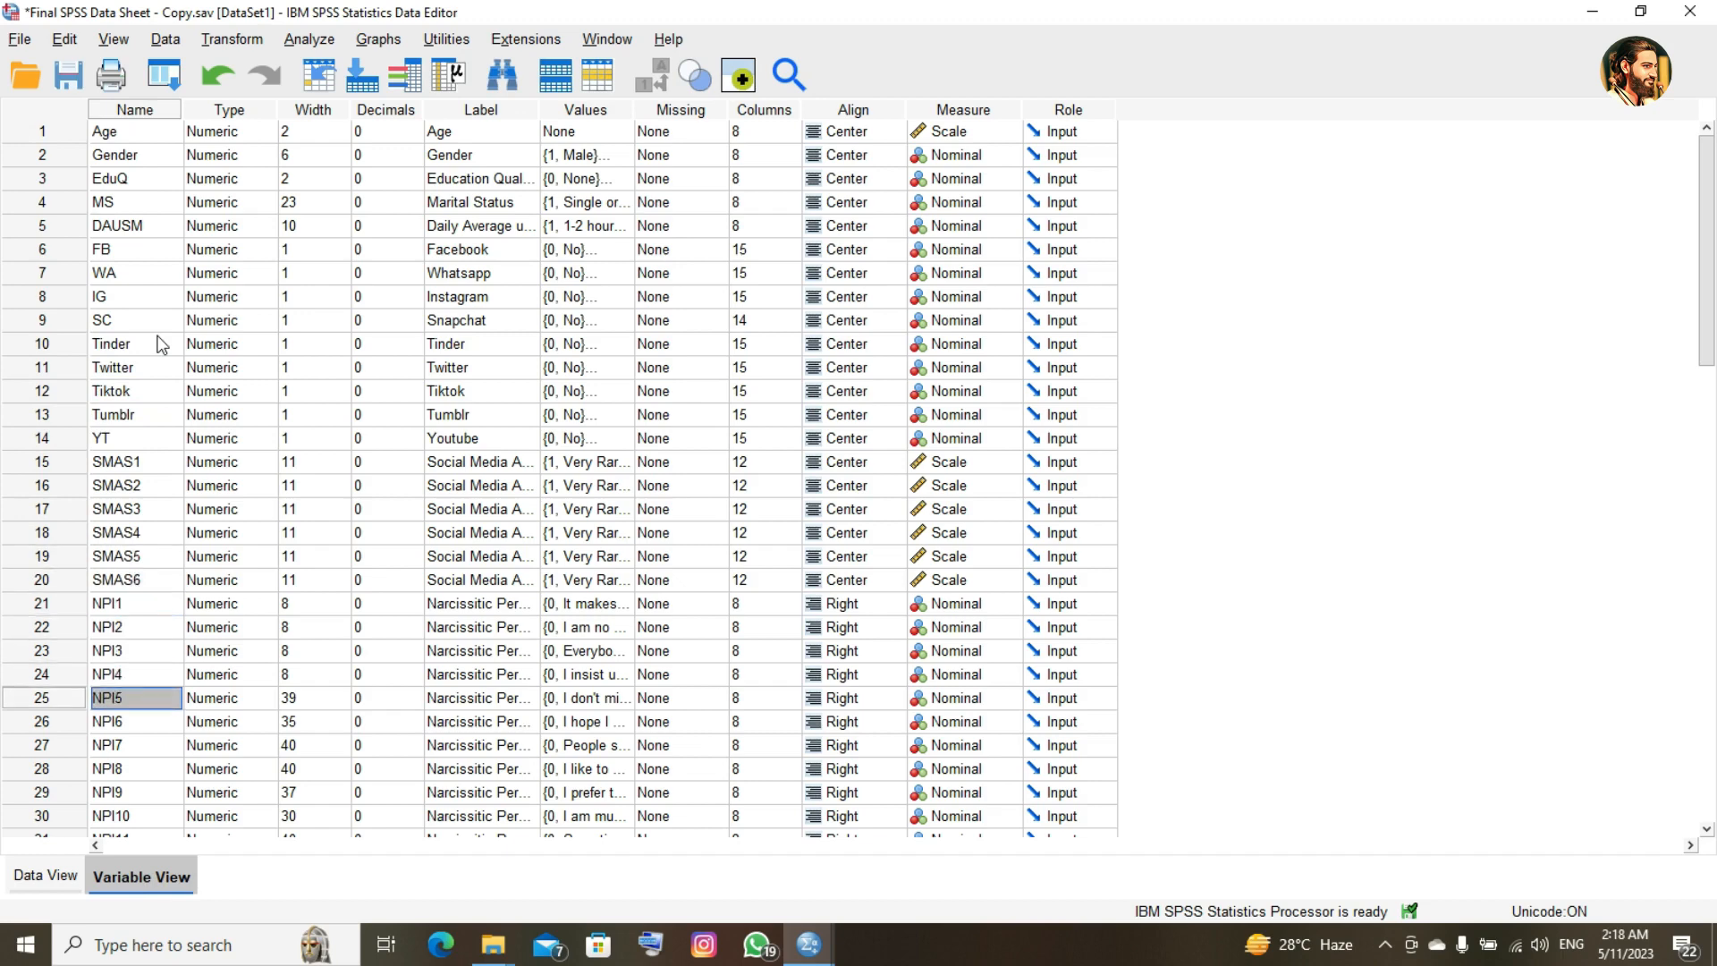
pyautogui.press('Down')
pyautogui.press('Down')
pyautogui.press('Down')
pyautogui.press('Down')
pyautogui.press('Down')
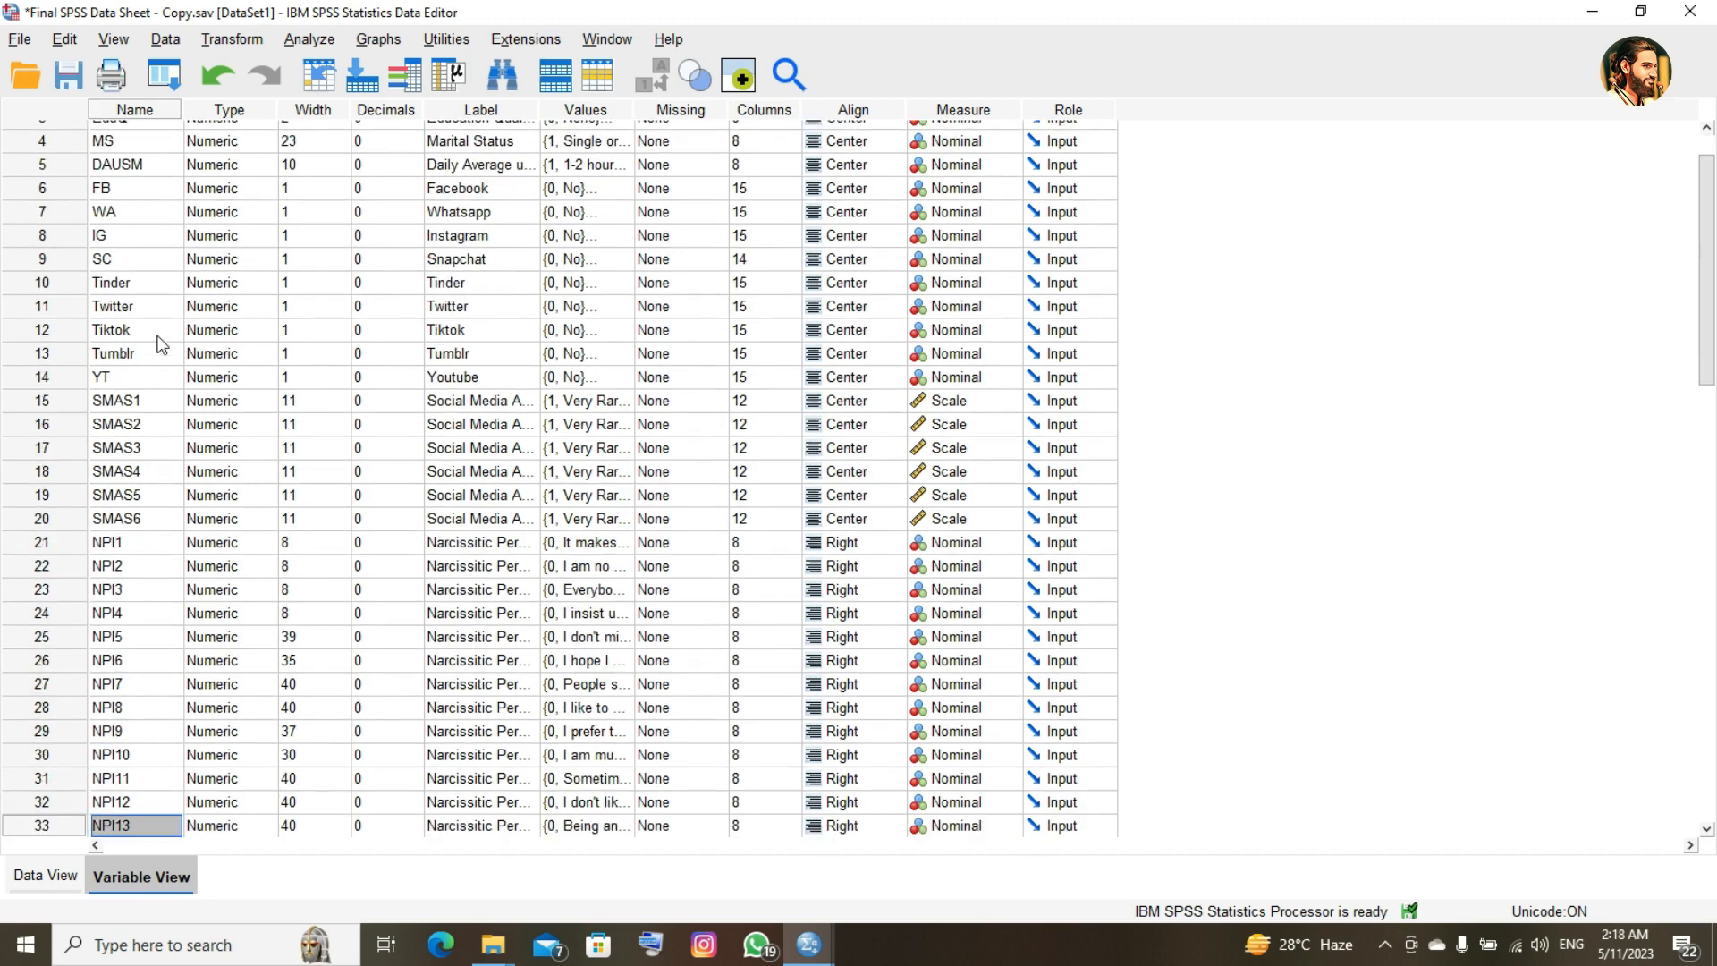
pyautogui.press('Down')
pyautogui.press('Down')
pyautogui.press('Down')
pyautogui.press('Down')
pyautogui.press('Down')
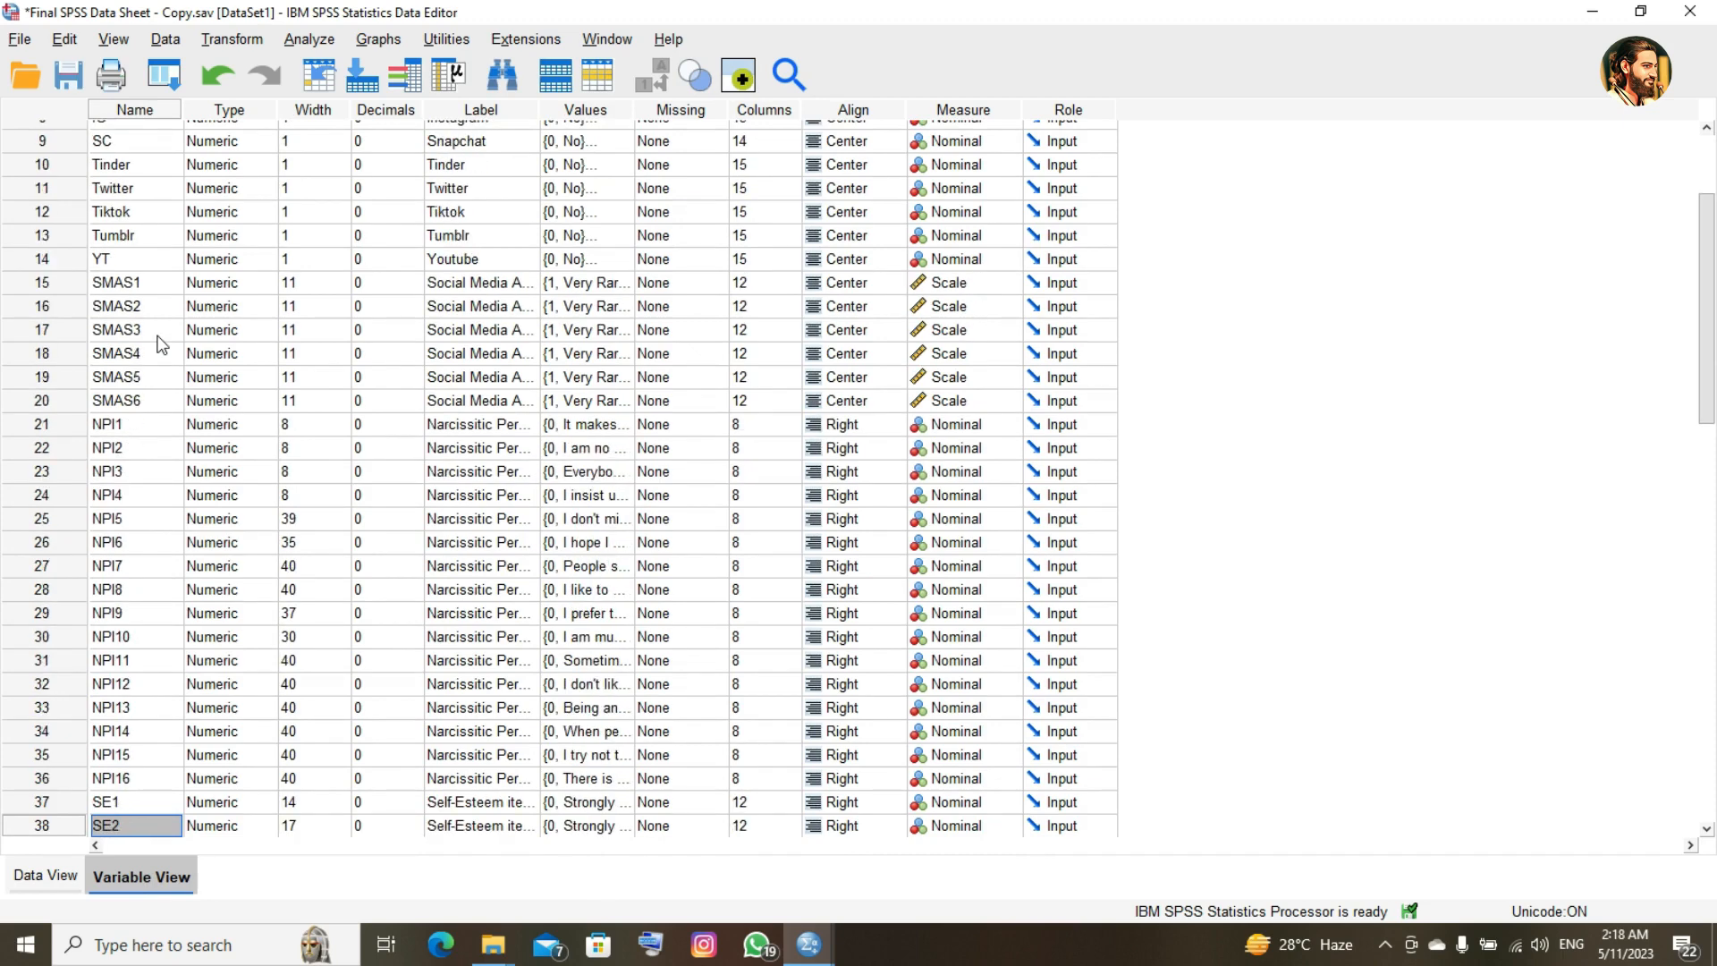
pyautogui.press('Up')
pyautogui.press('Up')
pyautogui.press('Up')
pyautogui.press('Up')
pyautogui.press('Down')
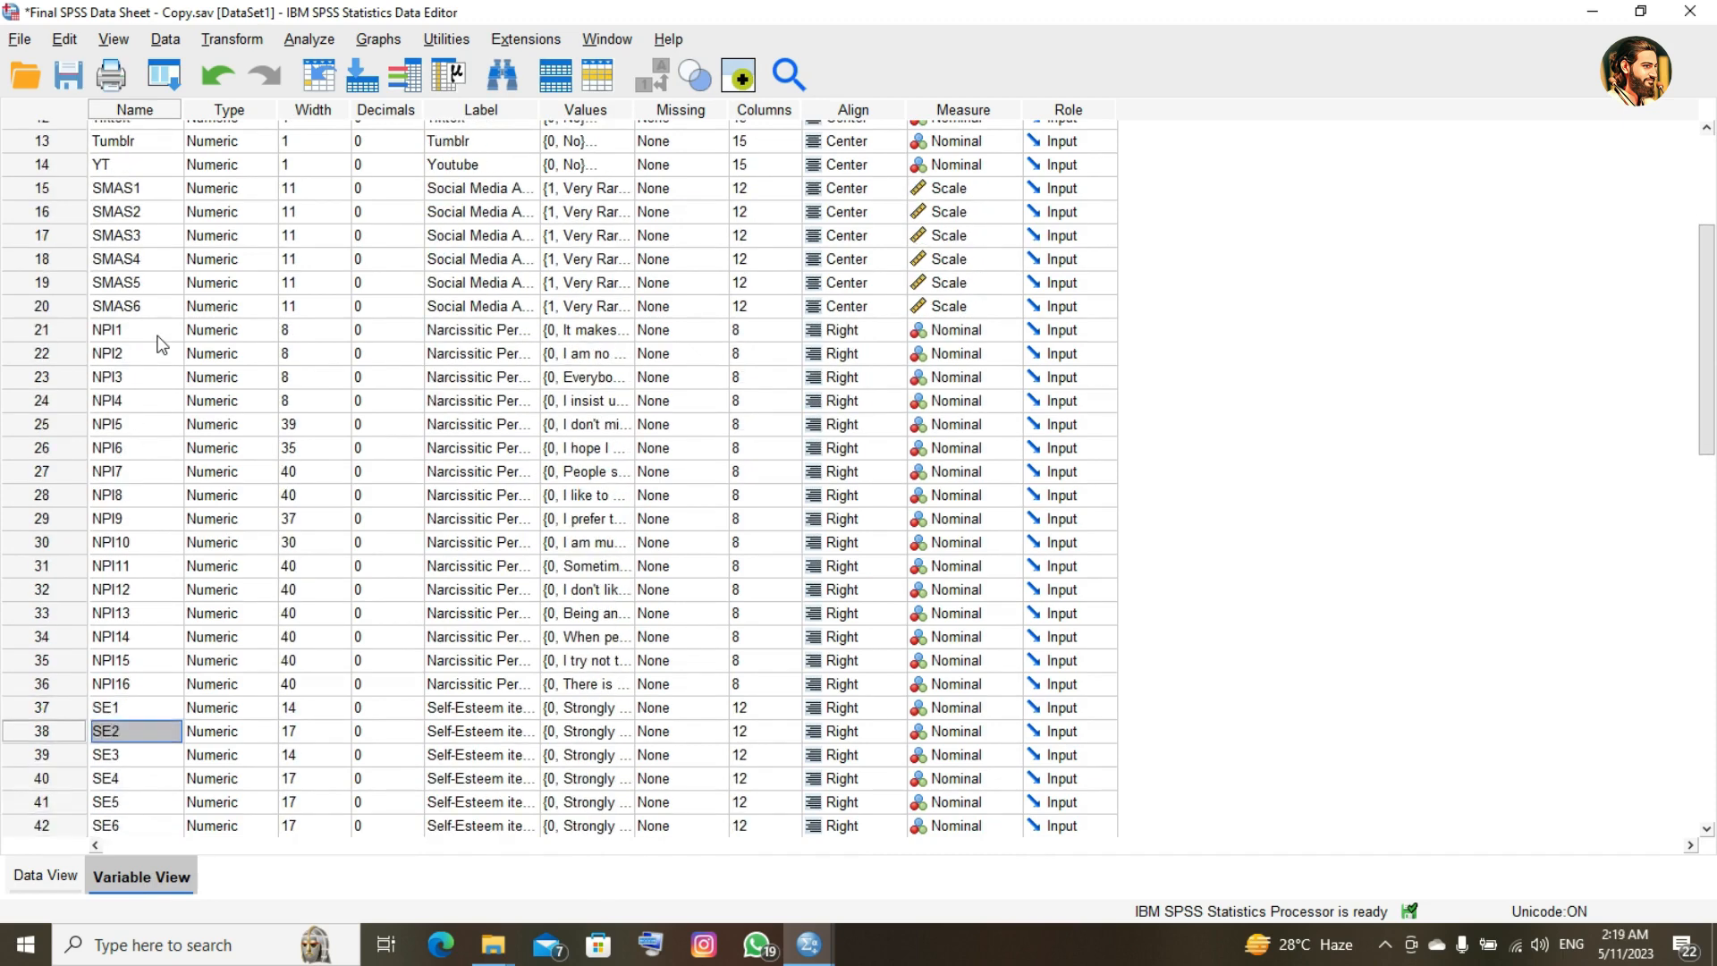
pyautogui.press('Down')
pyautogui.press('Down')
pyautogui.press('Down')
pyautogui.press('Down')
pyautogui.press('Down')
pyautogui.press('Down')
pyautogui.press('Down')
pyautogui.press('Down')
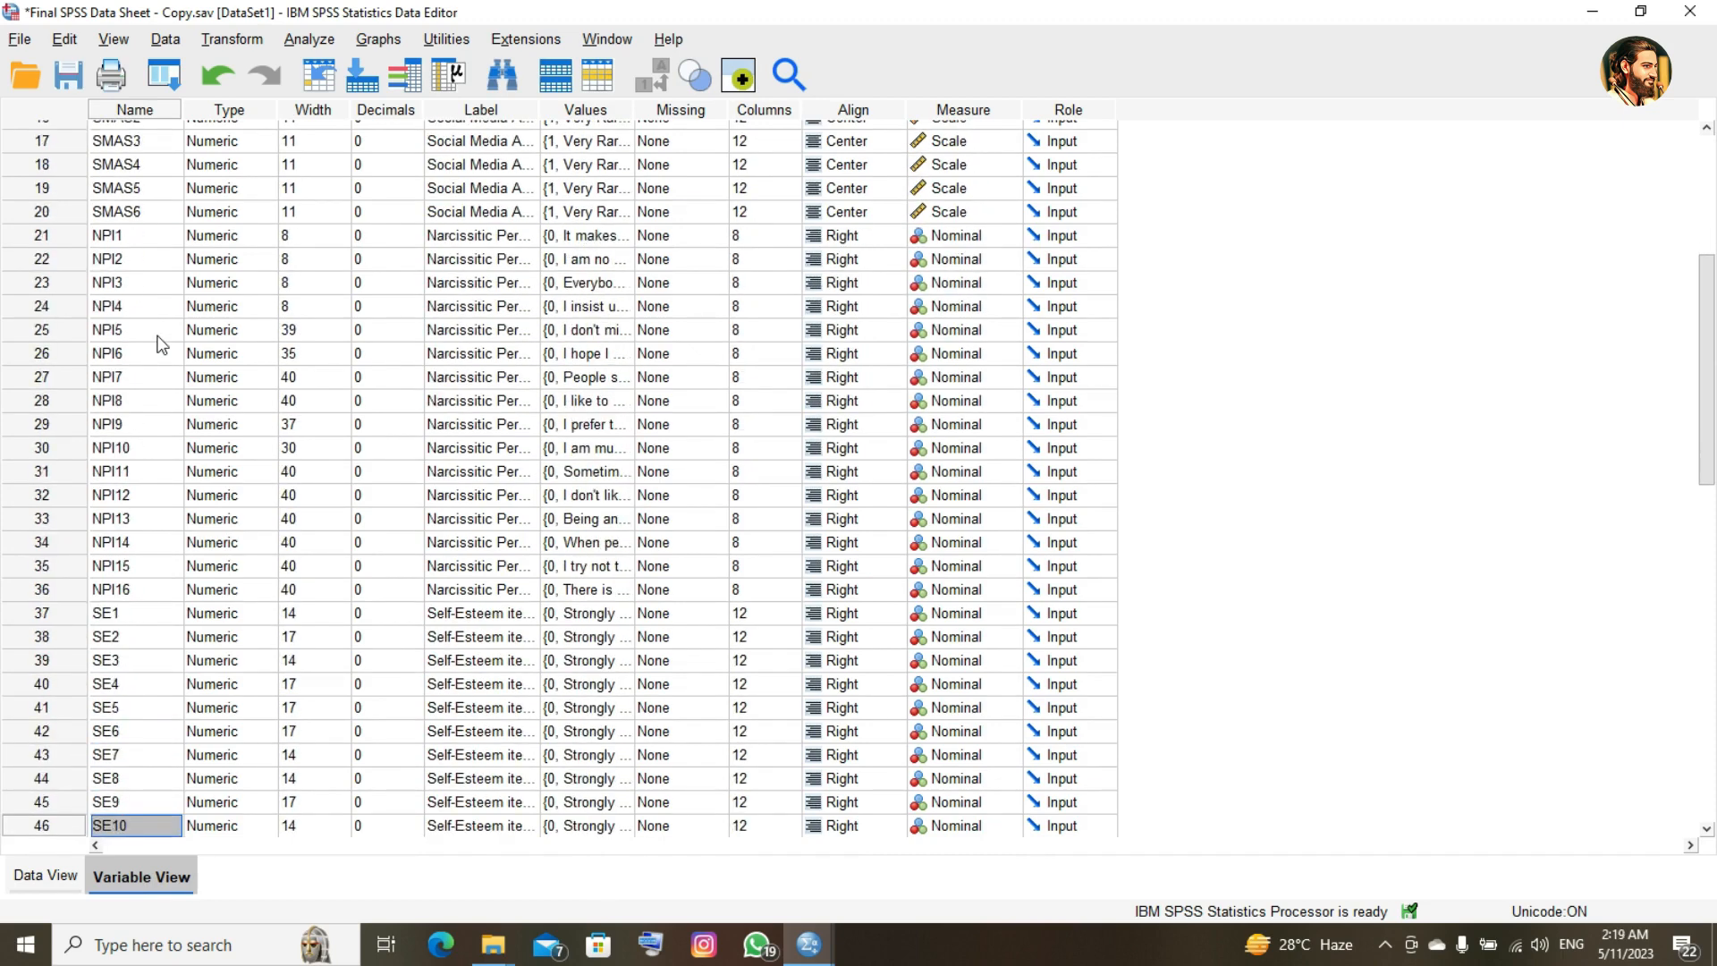
# - Return to the first variable and review the labels from Age through SMAS1
pyautogui.press('Up')
pyautogui.press('Up')
pyautogui.press('Up')
pyautogui.press('Up')
pyautogui.press('Up')
pyautogui.press('Up')
pyautogui.press('Up')
pyautogui.press('Up')
pyautogui.press('Up')
pyautogui.press('Up')
pyautogui.press('Up')
pyautogui.press('Up')
pyautogui.press('Up')
pyautogui.press('Up')
pyautogui.press('Up')
pyautogui.press('Up')
pyautogui.press('Up')
pyautogui.press('Up')
pyautogui.press('Up')
pyautogui.press('Up')
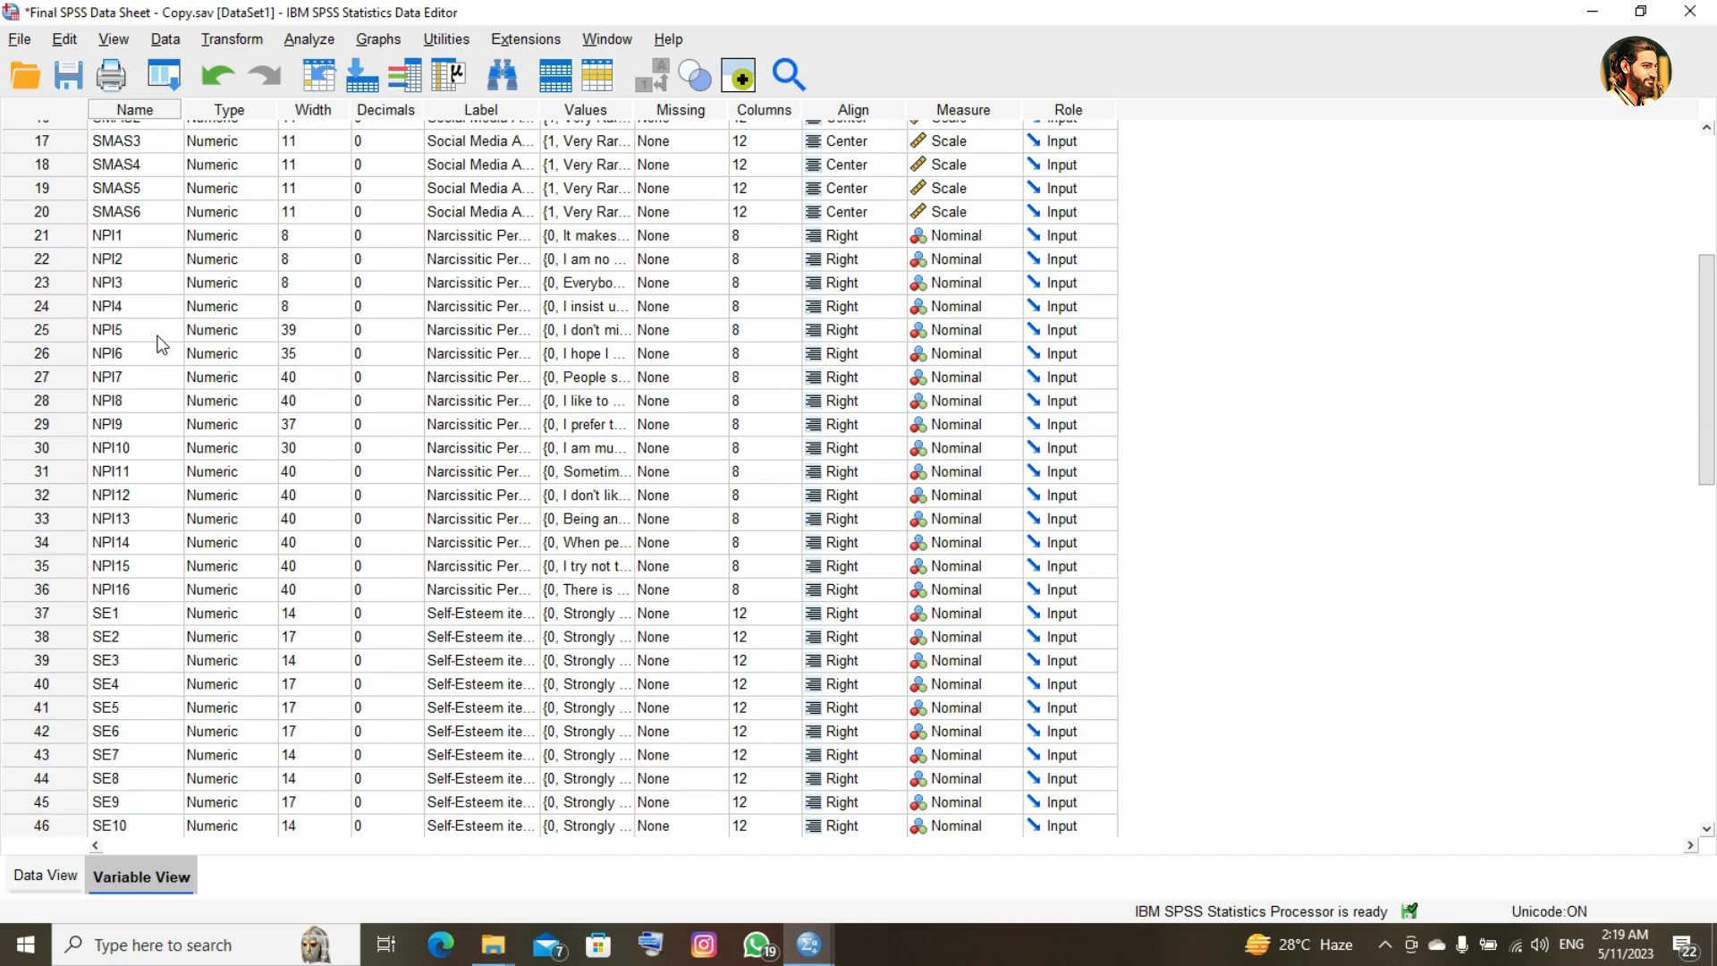
pyautogui.press('Up')
pyautogui.press('Up')
pyautogui.press('Up')
pyautogui.press('Up')
pyautogui.press('Up')
pyautogui.press('Up')
pyautogui.press('Up')
pyautogui.press('Up')
pyautogui.press('Up')
pyautogui.press('Up')
pyautogui.press('Up')
pyautogui.press('Up')
pyautogui.press('Up')
pyautogui.press('Up')
pyautogui.press('Up')
pyautogui.press('Up')
pyautogui.press('Right')
pyautogui.press('Right')
pyautogui.press('Right')
pyautogui.press('Right')
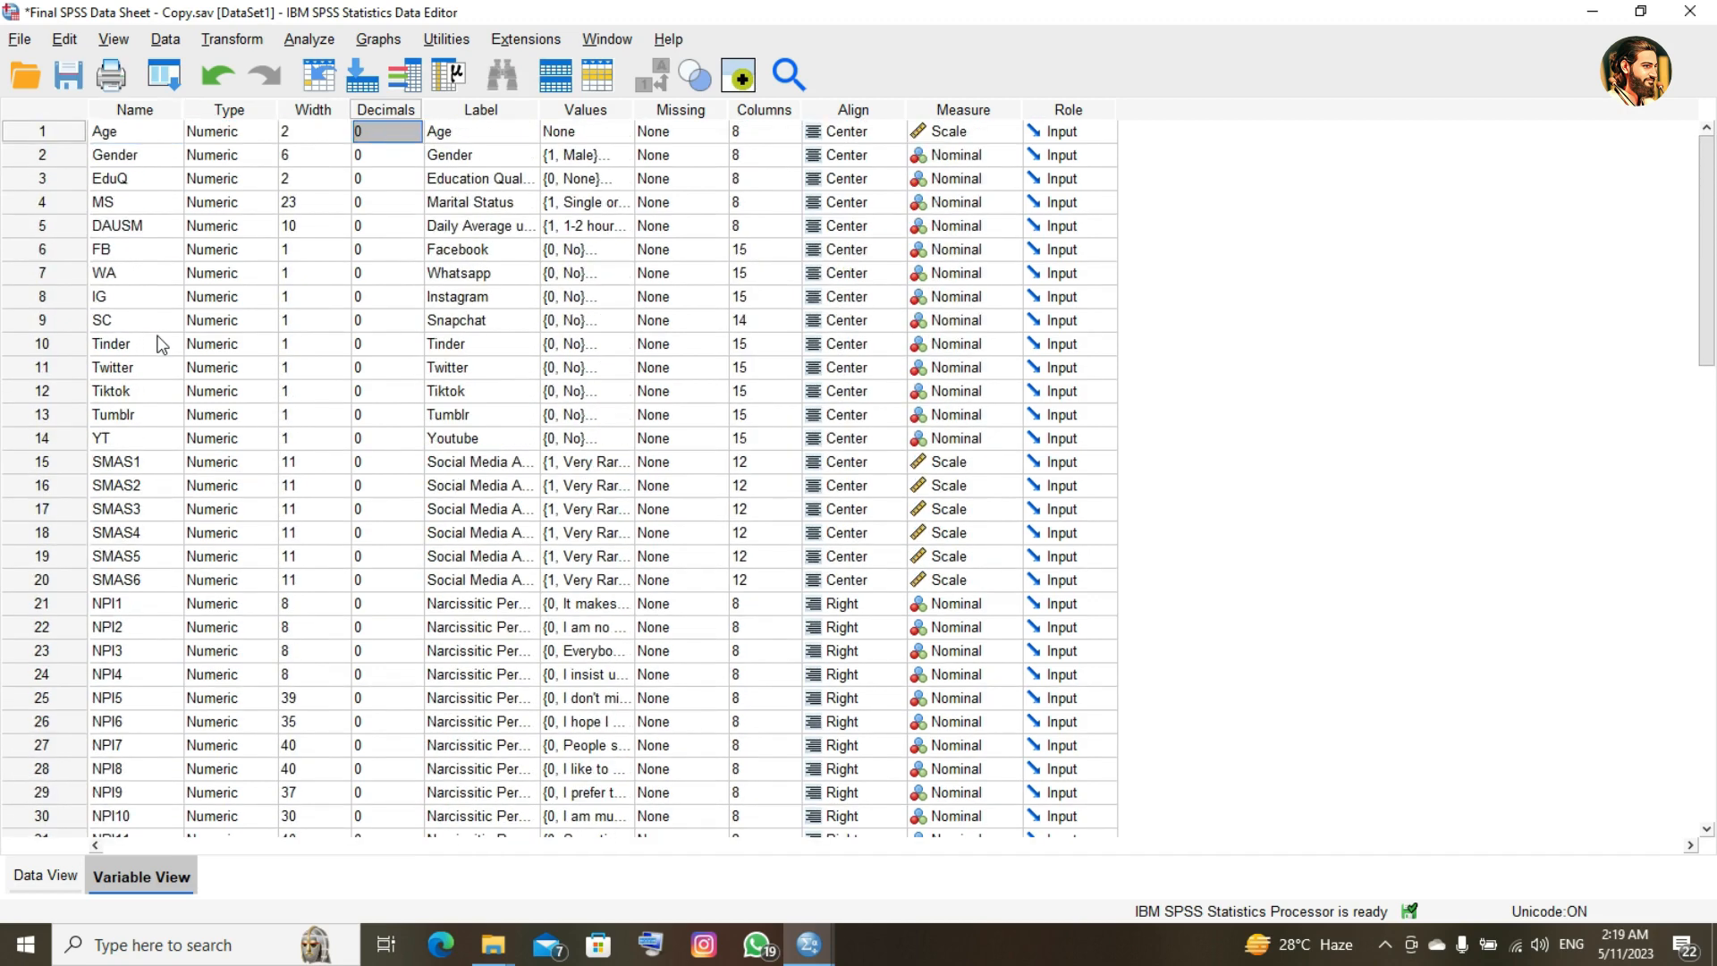
pyautogui.press('Down')
pyautogui.press('Down')
pyautogui.press('Down')
pyautogui.press('Down')
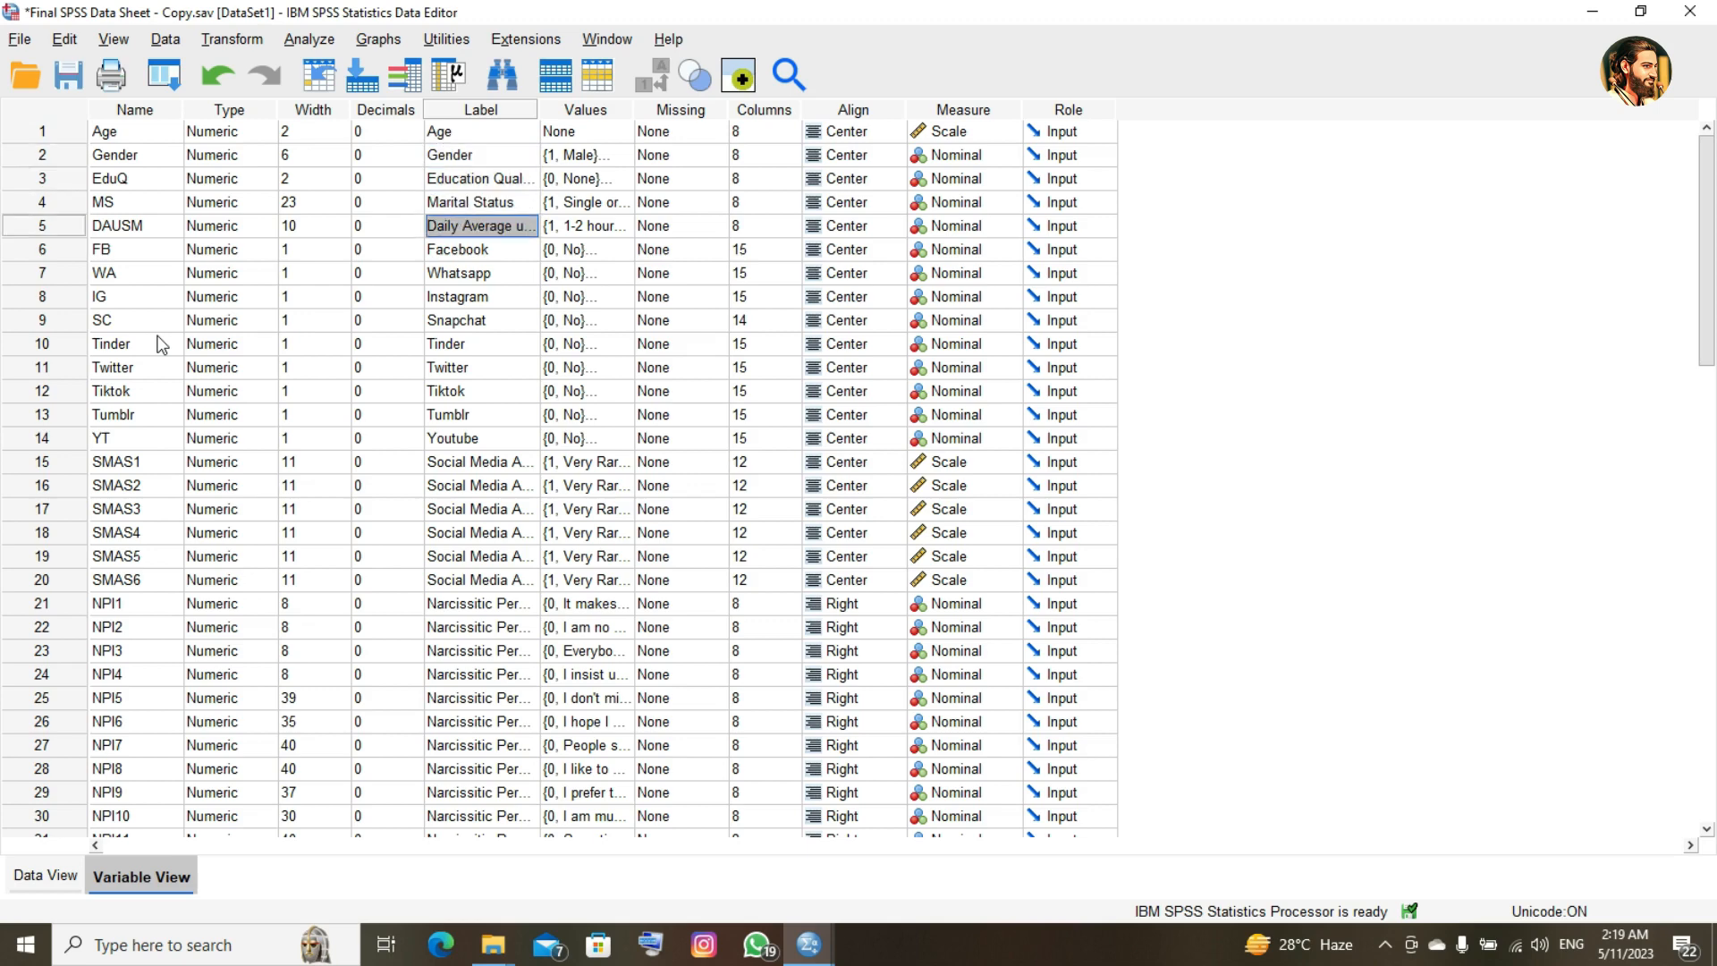
pyautogui.press('Up')
pyautogui.press('Up')
pyautogui.press('Up')
pyautogui.press('Up')
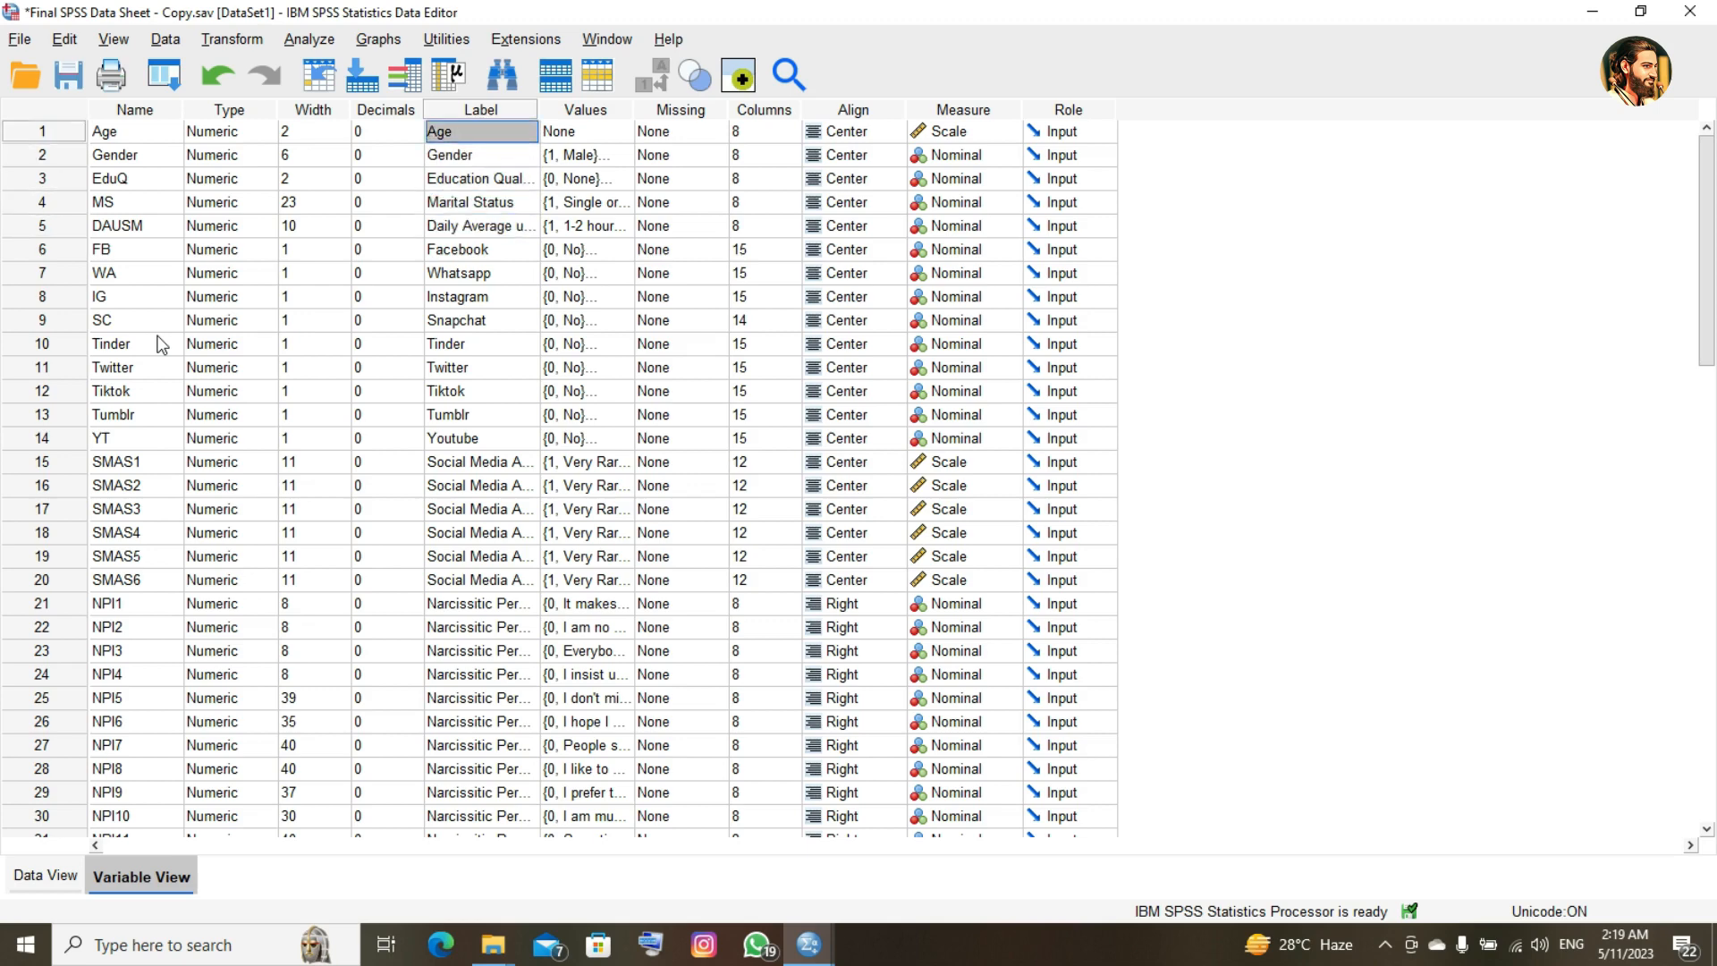
pyautogui.press('Down')
pyautogui.press('Down')
pyautogui.press('Down')
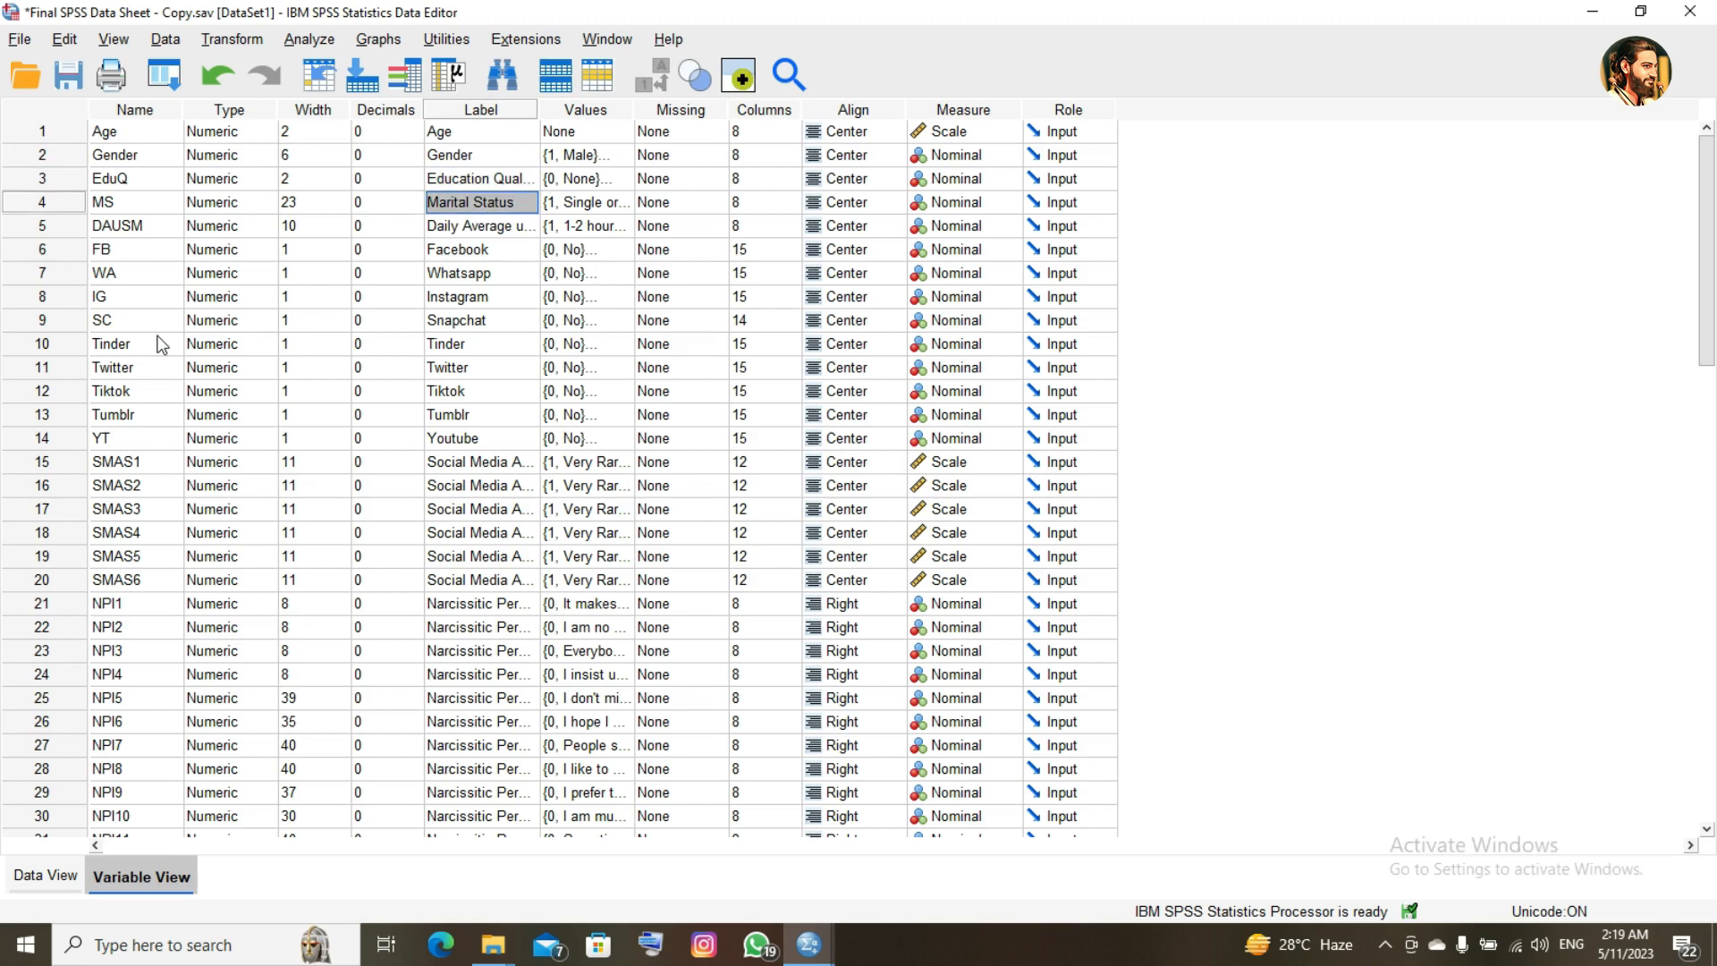
pyautogui.press('Down')
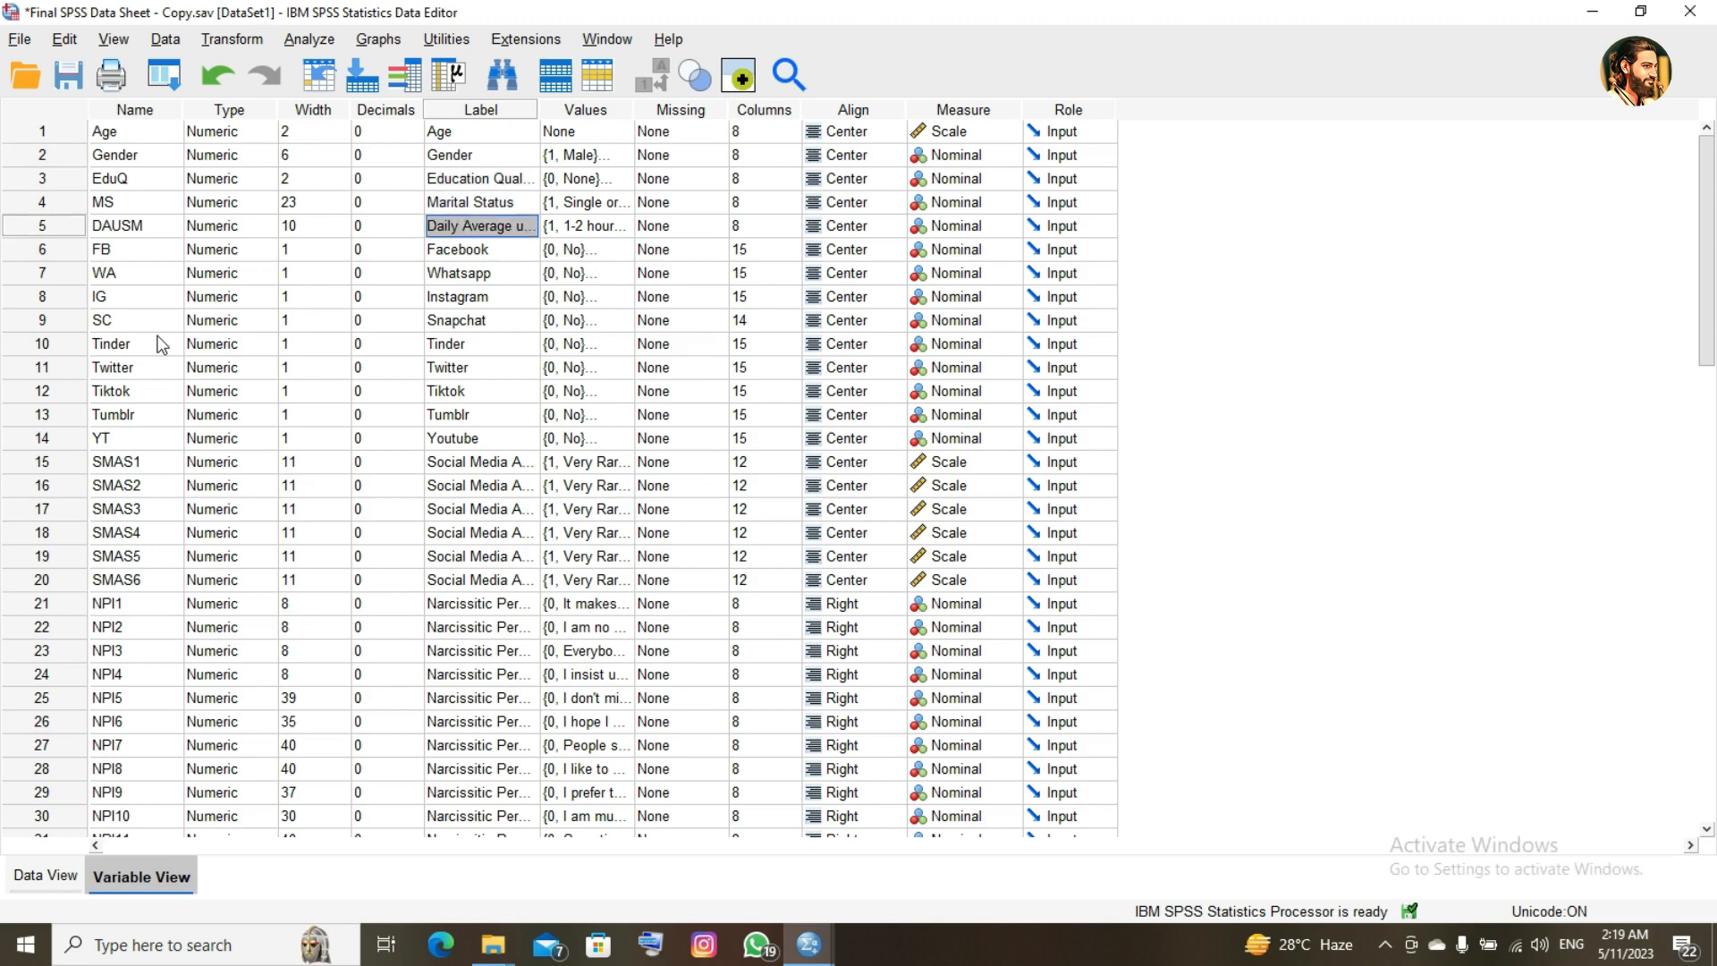
pyautogui.press('Down')
pyautogui.press('Down')
pyautogui.press('Down')
pyautogui.press('Down')
pyautogui.press('Down')
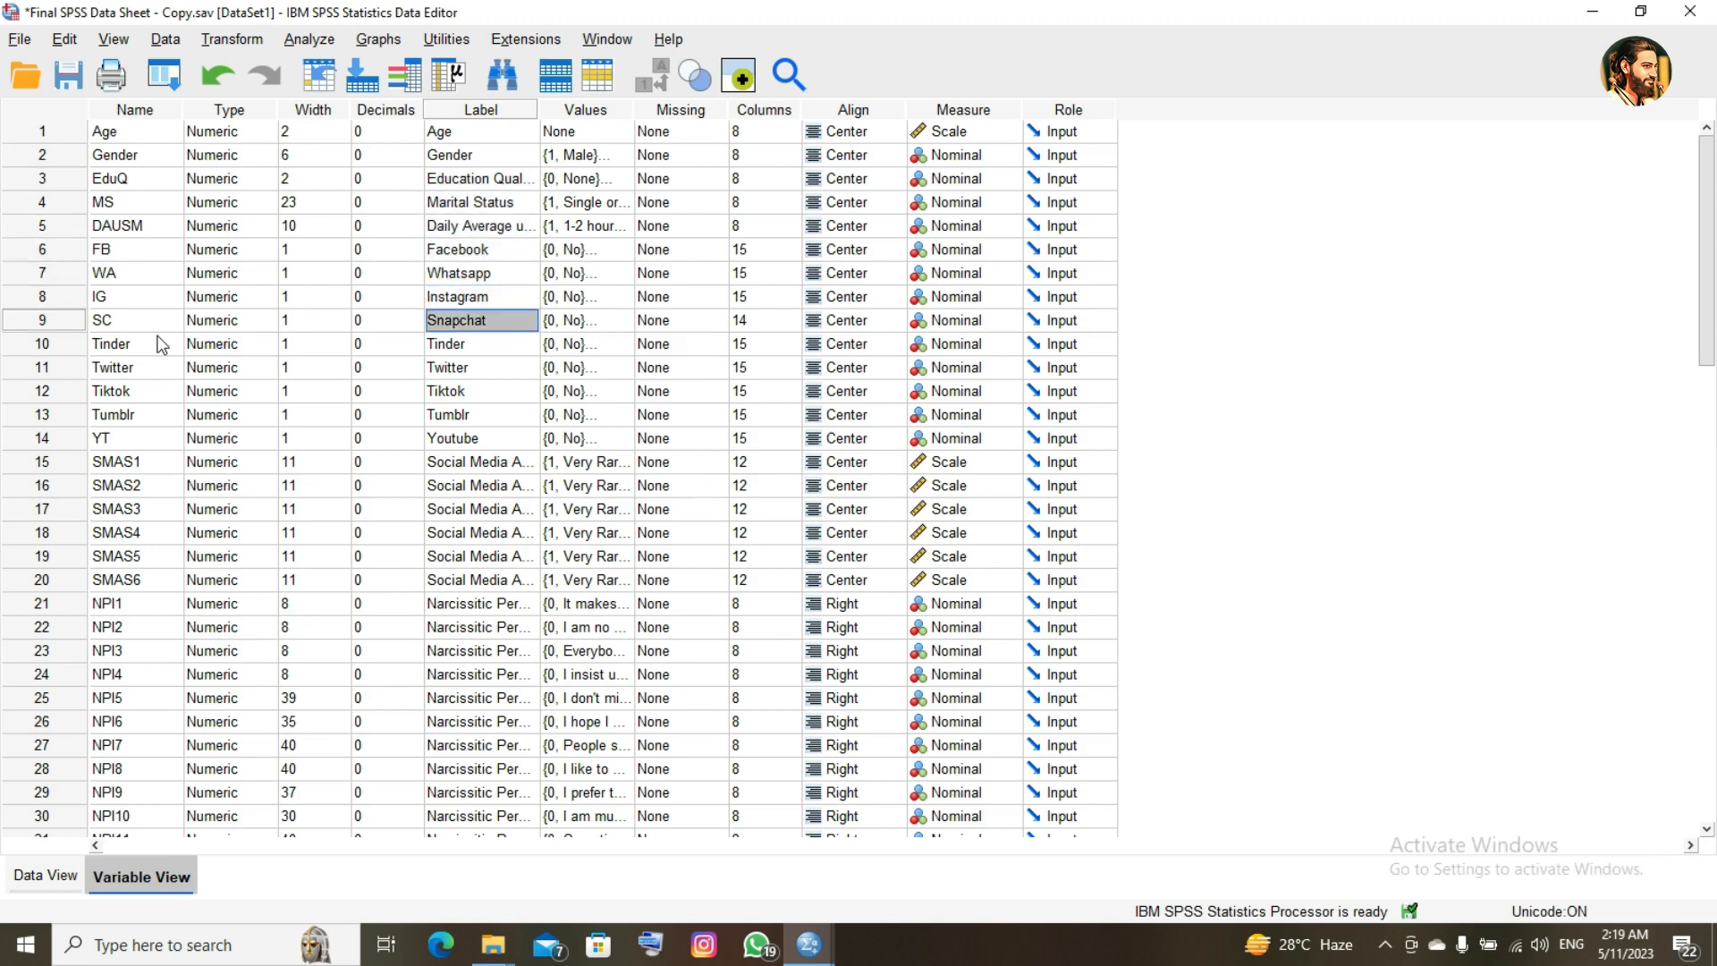
pyautogui.press('Down')
pyautogui.press('Down')
pyautogui.press('Down')
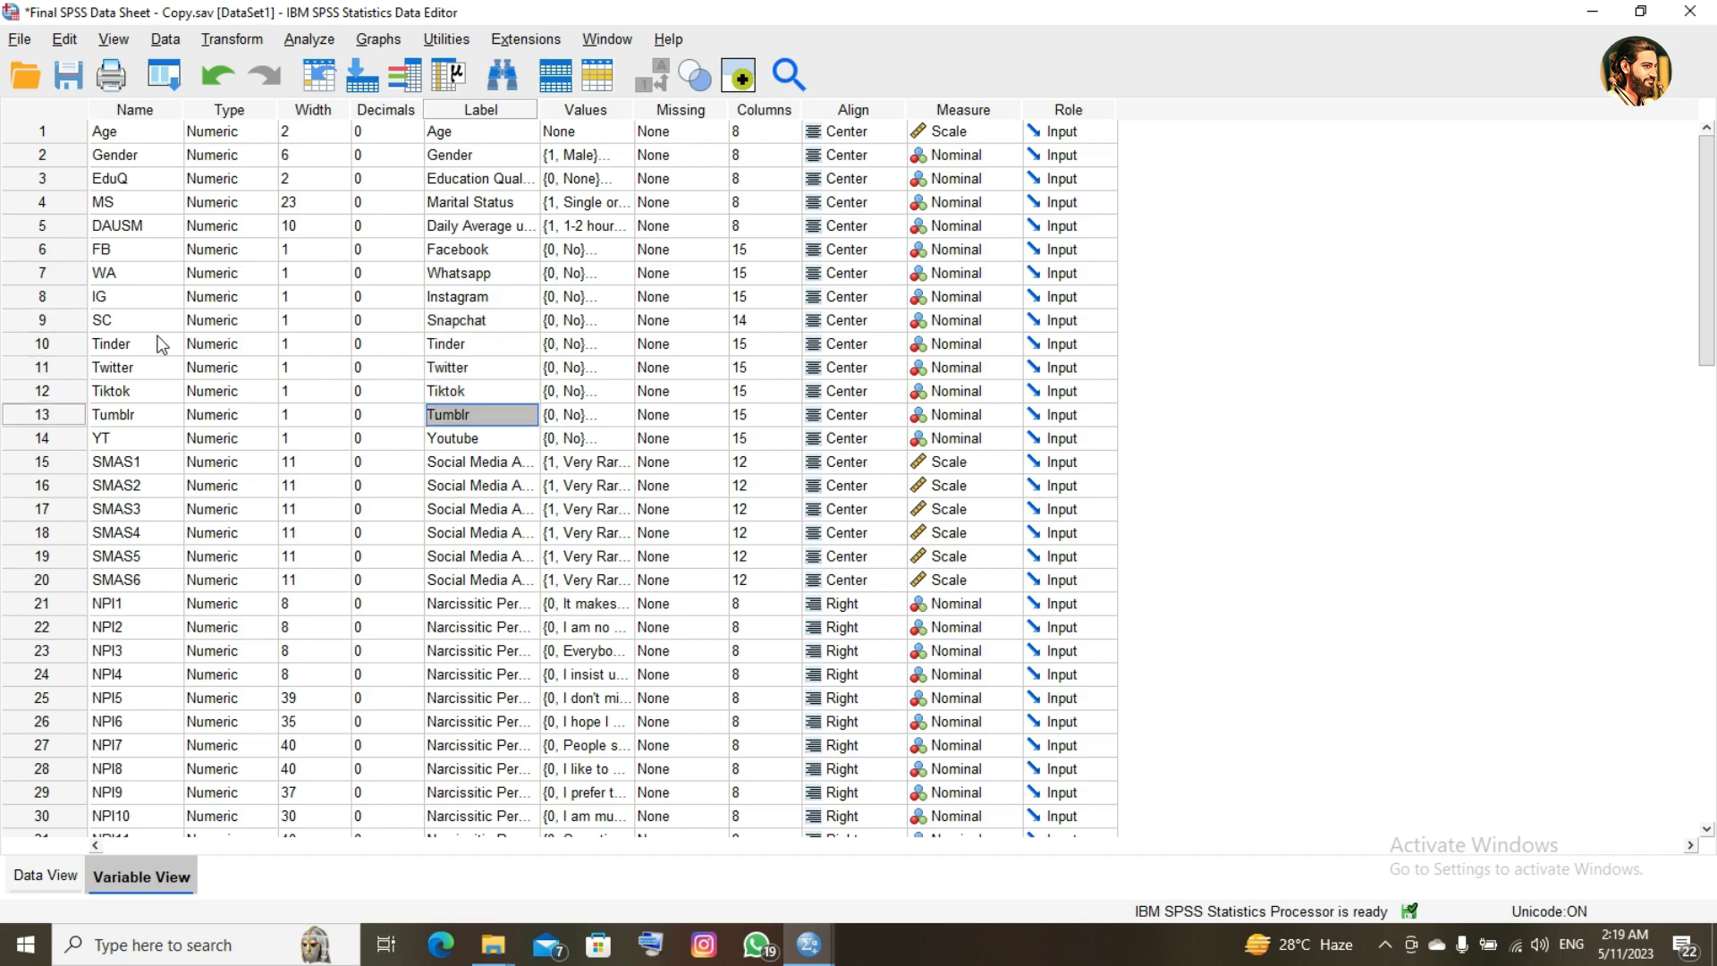
pyautogui.press('Down')
pyautogui.press('Down')
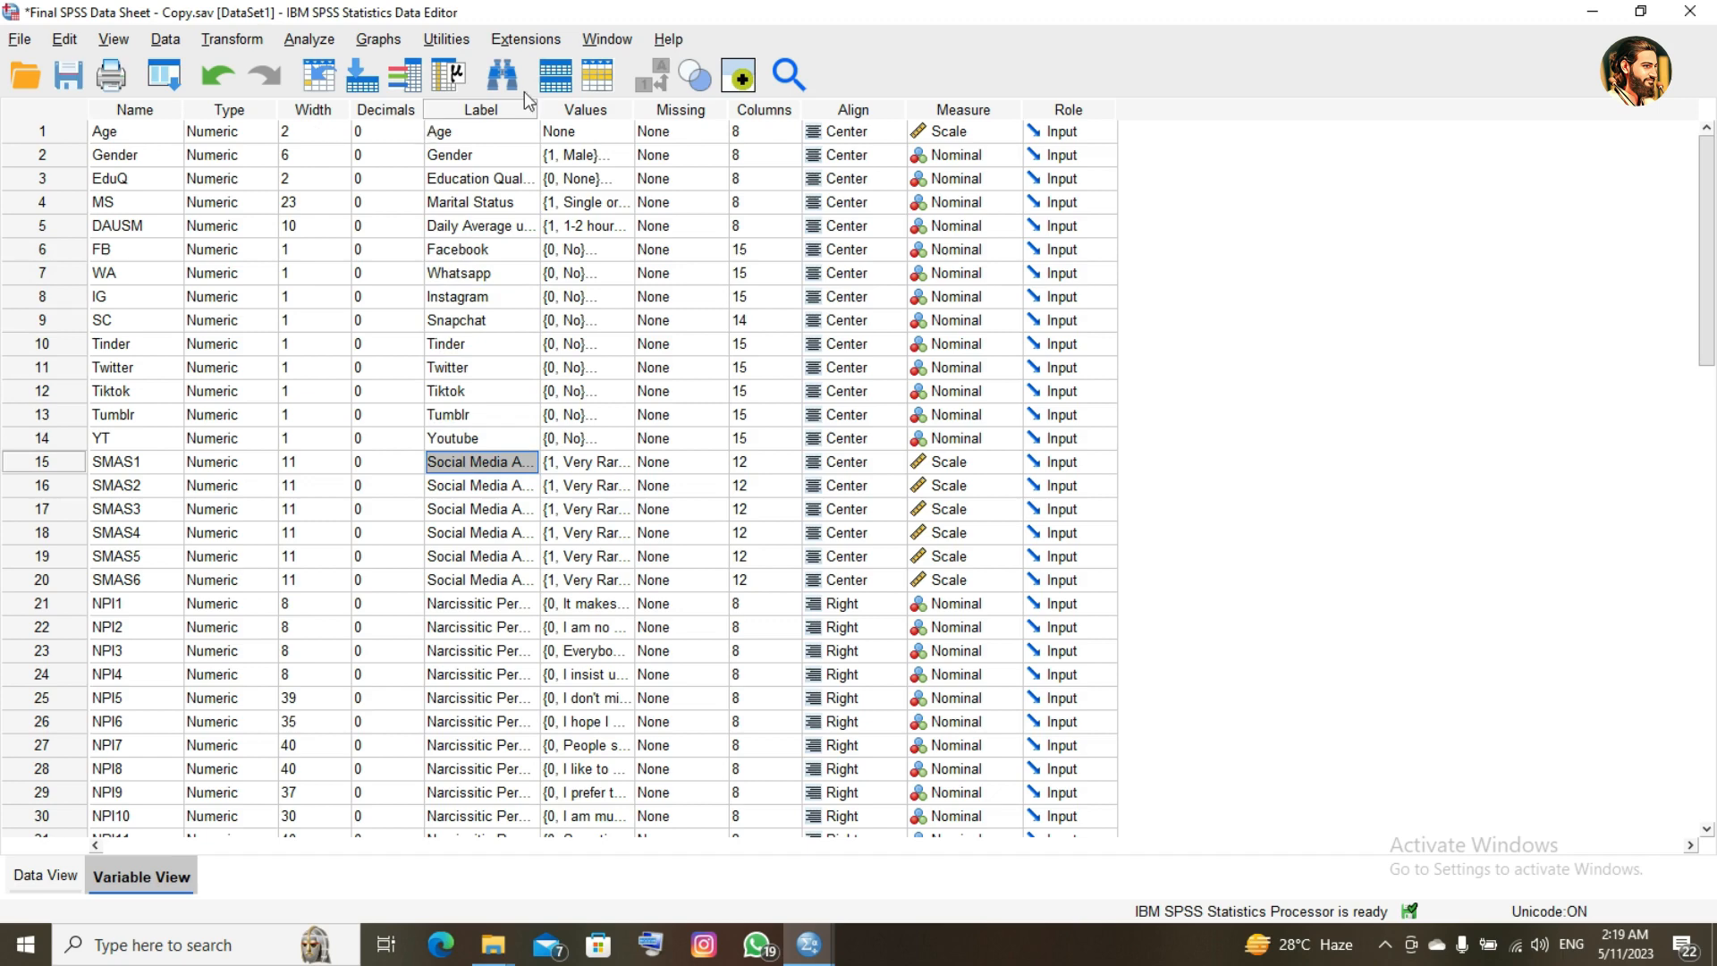
# - Widen the Label column to show full text and review the labels of the SMAS, NPI and SE items
pyautogui.moveTo(538, 104); pyautogui.dragTo(700, 107)
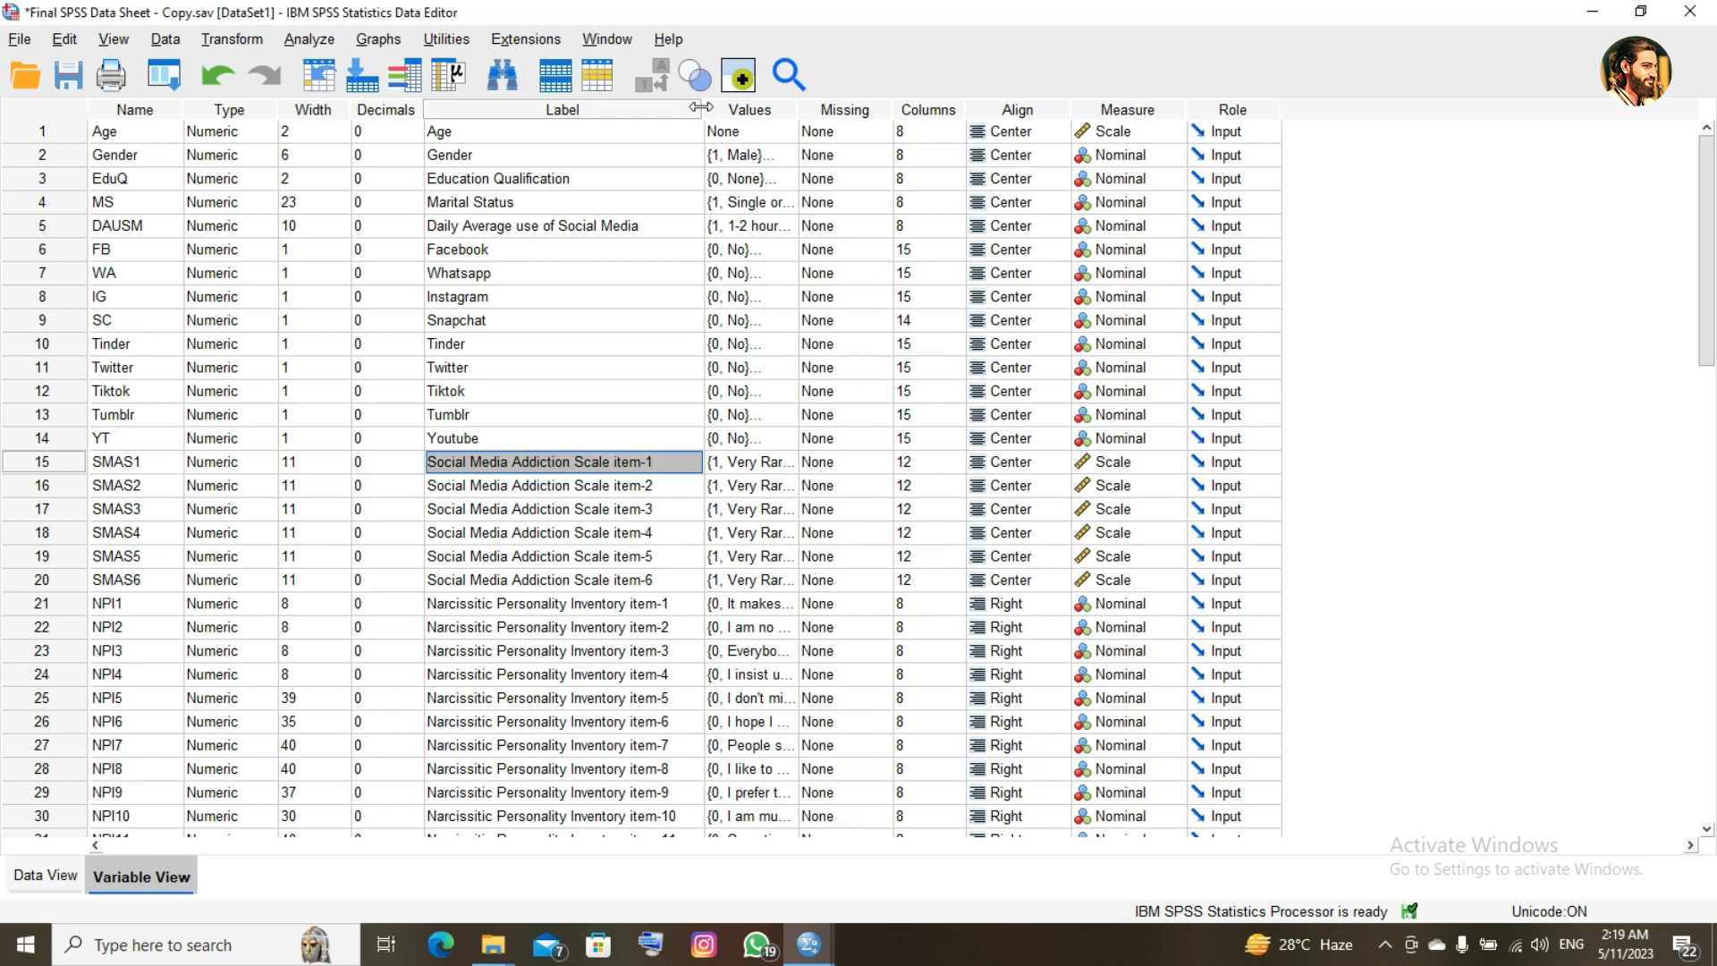
pyautogui.press('Down')
pyautogui.press('Down')
pyautogui.press('Down')
pyautogui.press('Down')
pyautogui.press('Down')
pyautogui.press('Down')
pyautogui.press('Down')
pyautogui.press('Down')
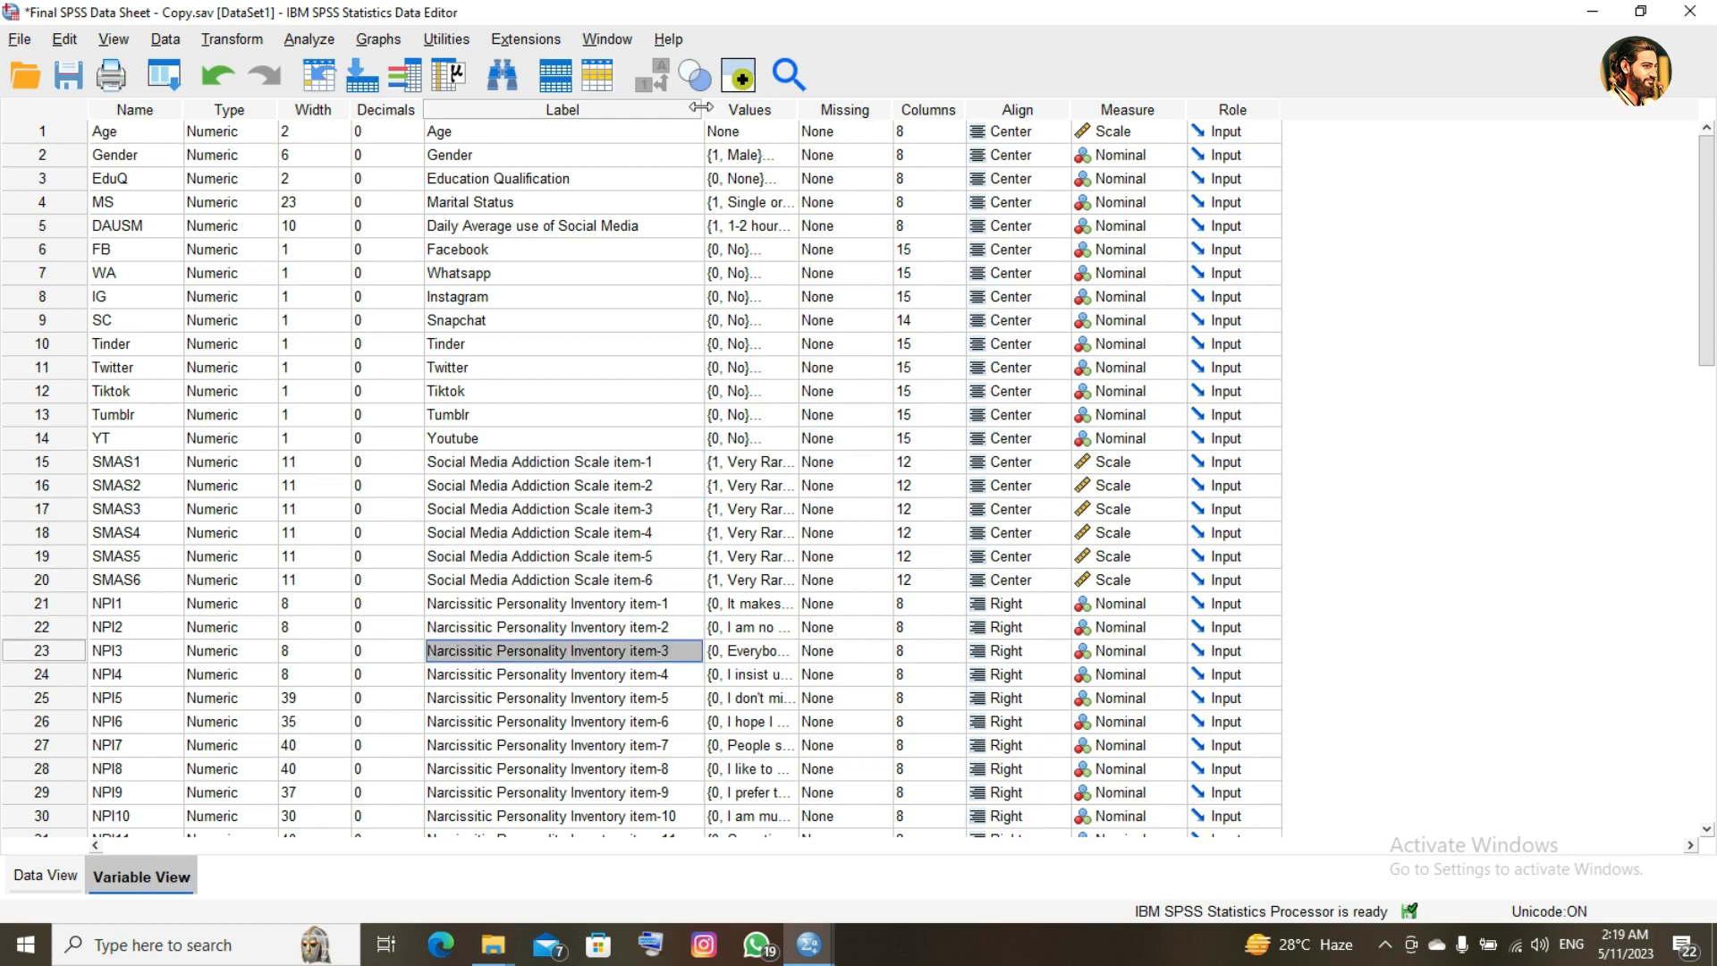
pyautogui.press('Down')
pyautogui.press('Down')
pyautogui.press('Down')
pyautogui.press('Down')
pyautogui.press('Down')
pyautogui.press('Down')
pyautogui.press('Down')
pyautogui.press('Down')
pyautogui.press('Down')
pyautogui.press('Down')
pyautogui.press('Down')
pyautogui.press('Down')
pyautogui.press('Down')
pyautogui.press('Down')
pyautogui.press('Down')
pyautogui.press('Down')
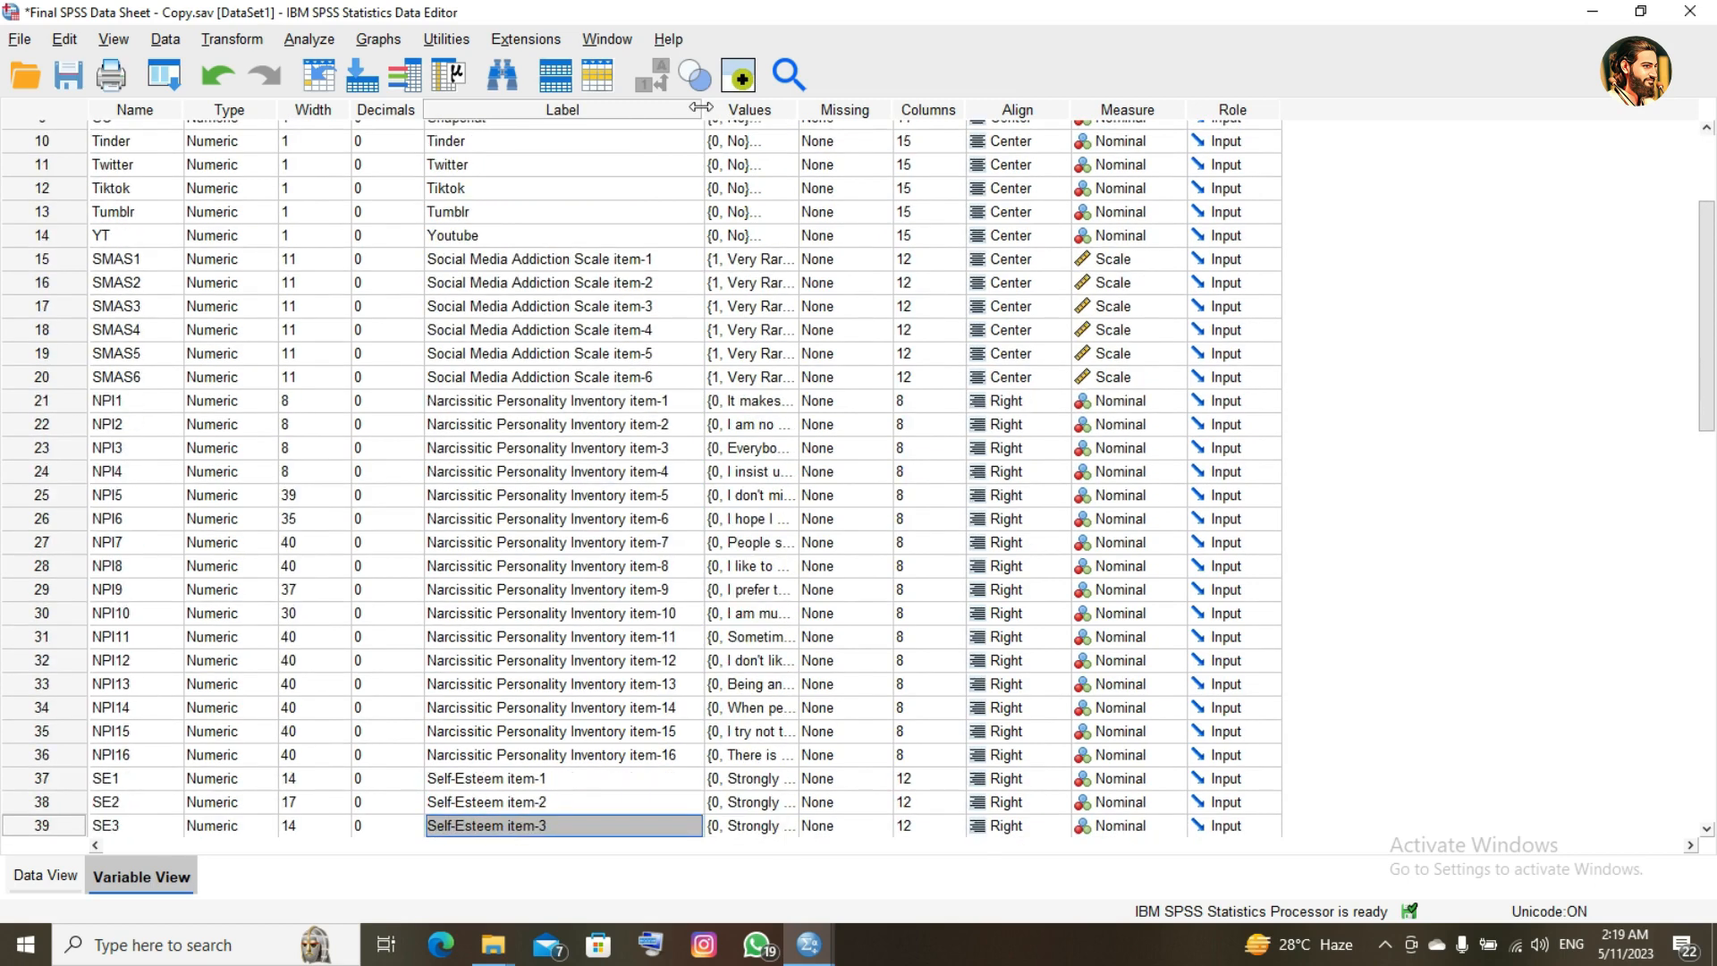
pyautogui.press('Down')
pyautogui.press('Down')
pyautogui.press('Down')
pyautogui.press('Down')
pyautogui.press('Down')
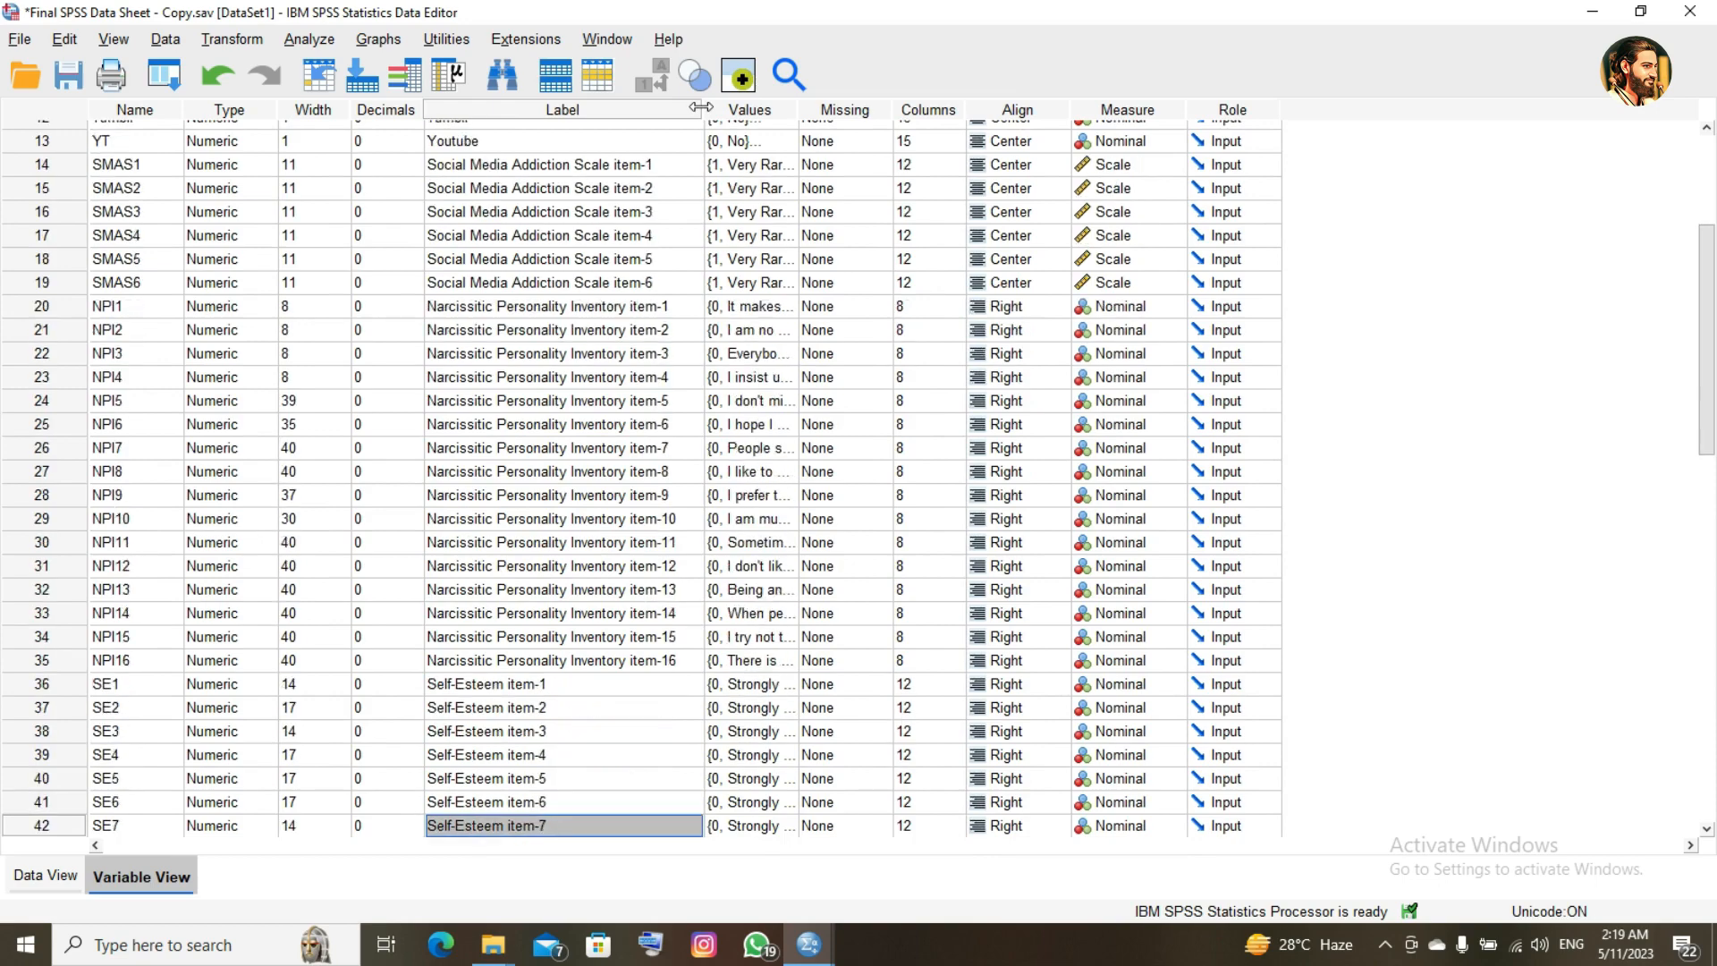
pyautogui.press('Down')
pyautogui.press('Down')
pyautogui.press('Down')
pyautogui.press('Up')
pyautogui.press('Up')
pyautogui.press('Up')
pyautogui.press('Up')
pyautogui.press('Up')
pyautogui.press('Up')
pyautogui.press('Up')
pyautogui.press('Up')
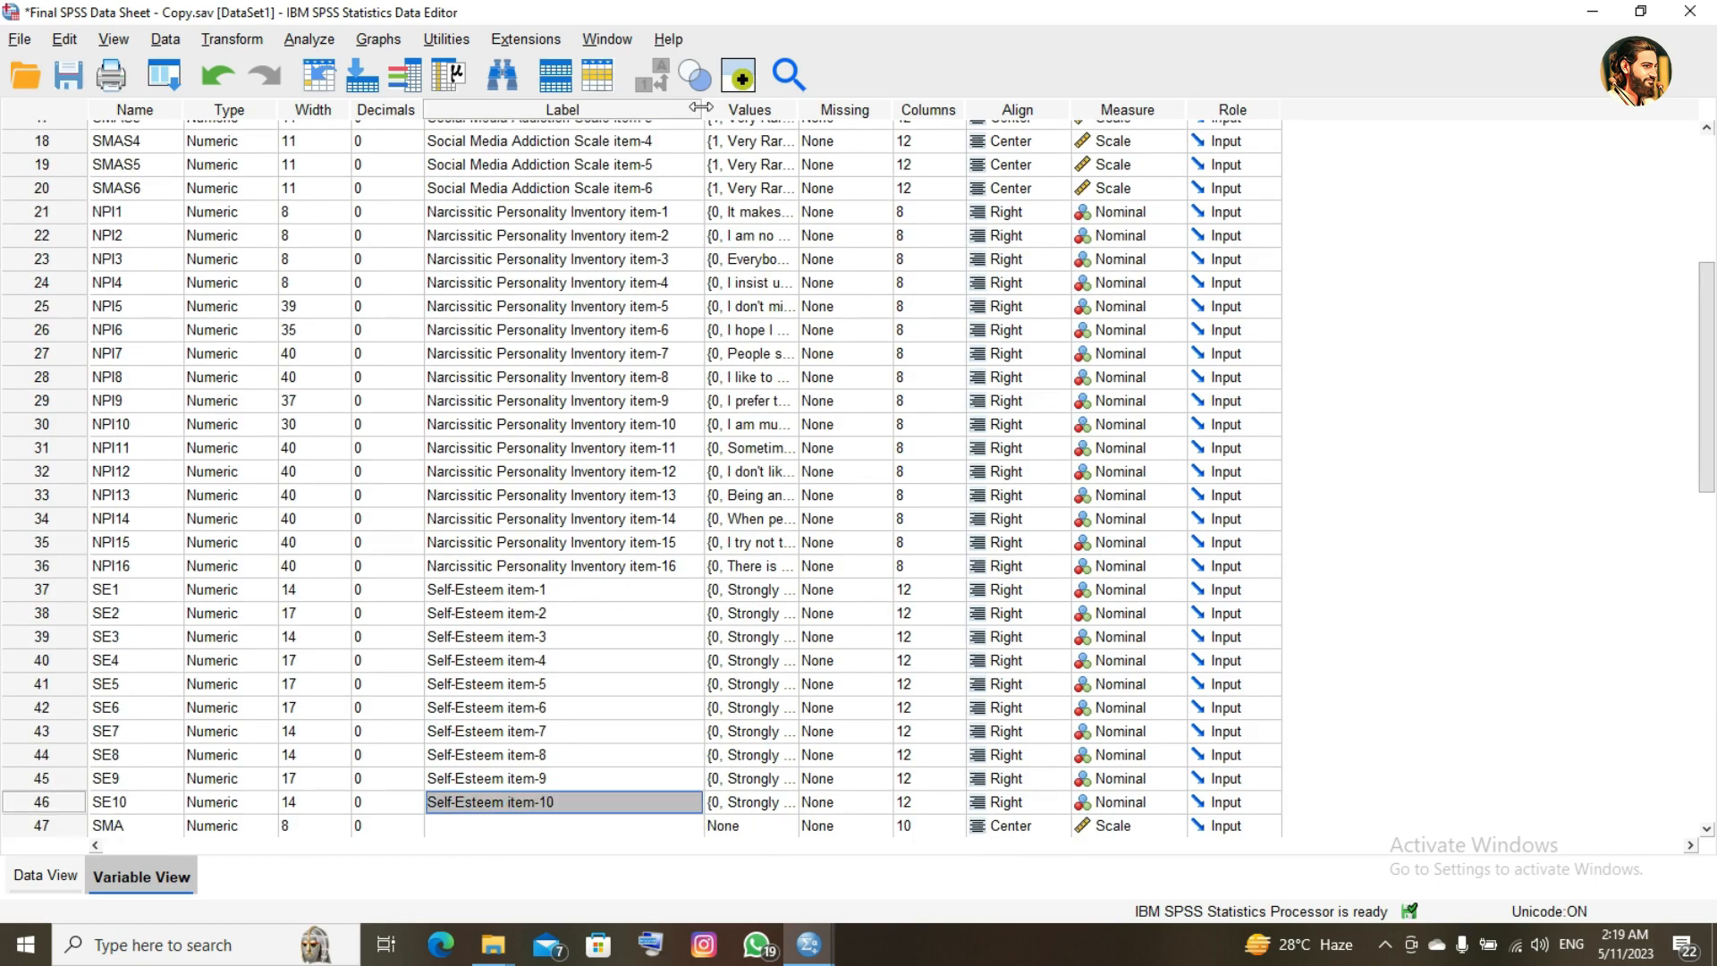
# - Return to the first variable of the final data sheet and examine the Values column, including the value labels of Gender
pyautogui.press('Up')
pyautogui.press('Up')
pyautogui.press('Up')
pyautogui.press('Up')
pyautogui.press('Up')
pyautogui.press('Up')
pyautogui.press('Up')
pyautogui.press('Up')
pyautogui.press('Up')
pyautogui.press('Up')
pyautogui.press('Up')
pyautogui.press('Up')
pyautogui.press('Up')
pyautogui.press('Up')
pyautogui.press('Up')
pyautogui.press('Up')
pyautogui.press('Up')
pyautogui.press('Up')
pyautogui.press('Up')
pyautogui.press('Up')
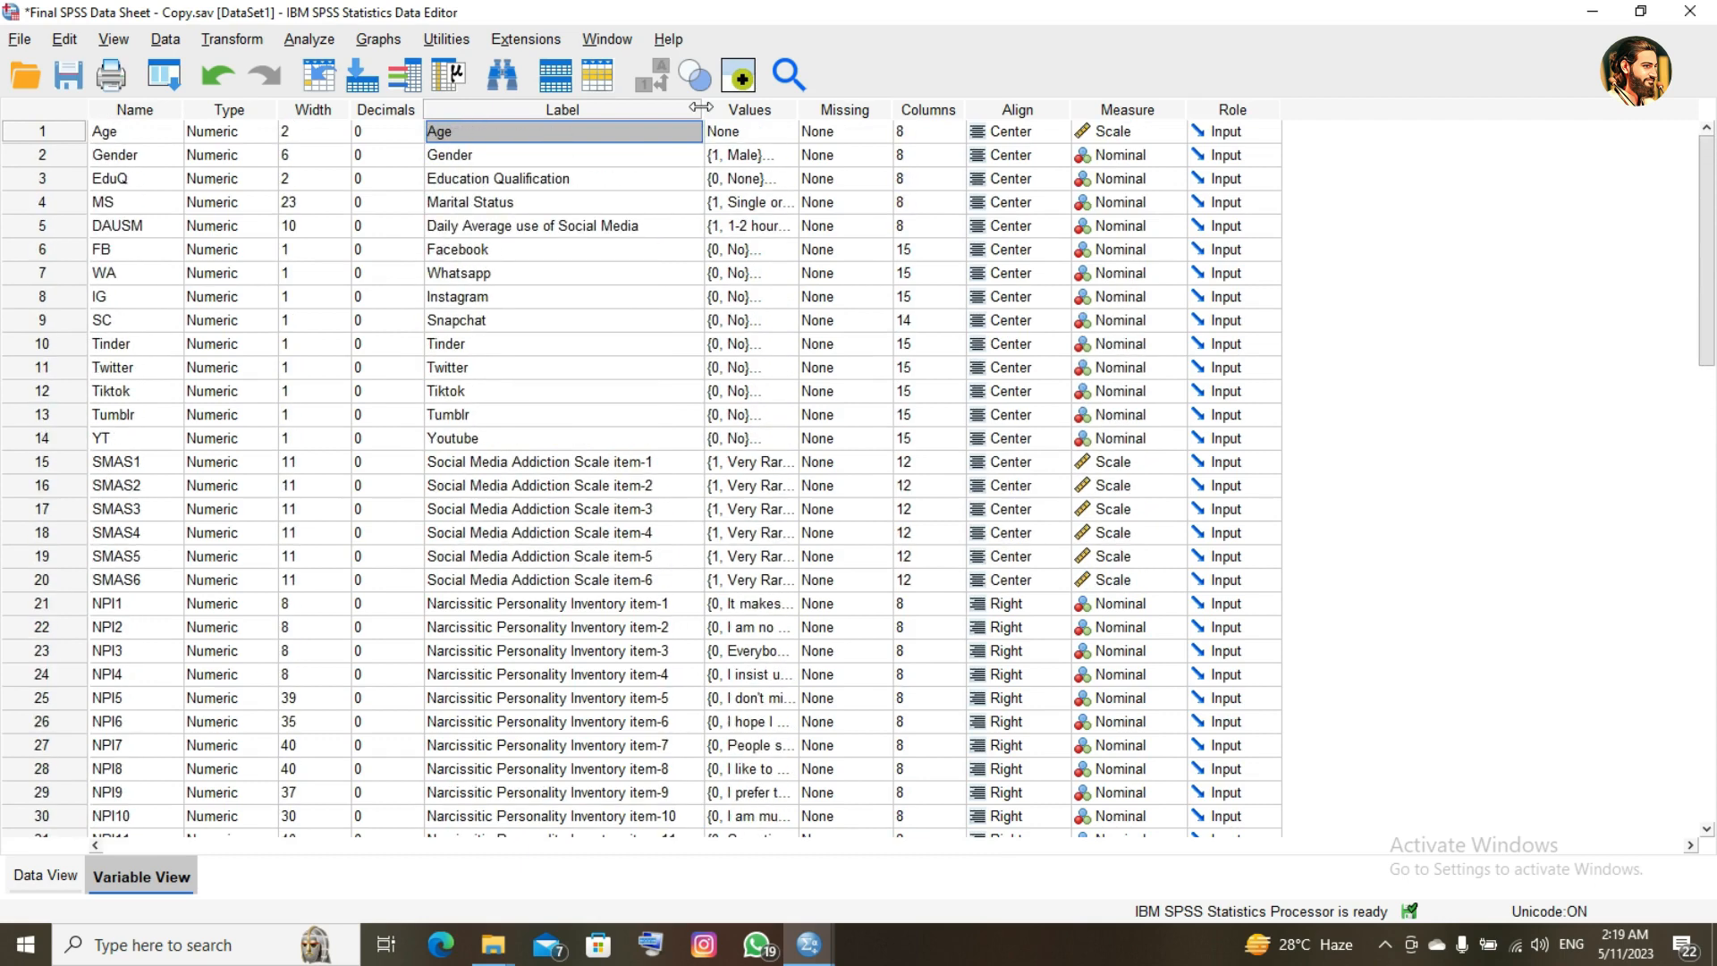
pyautogui.click(771, 107)
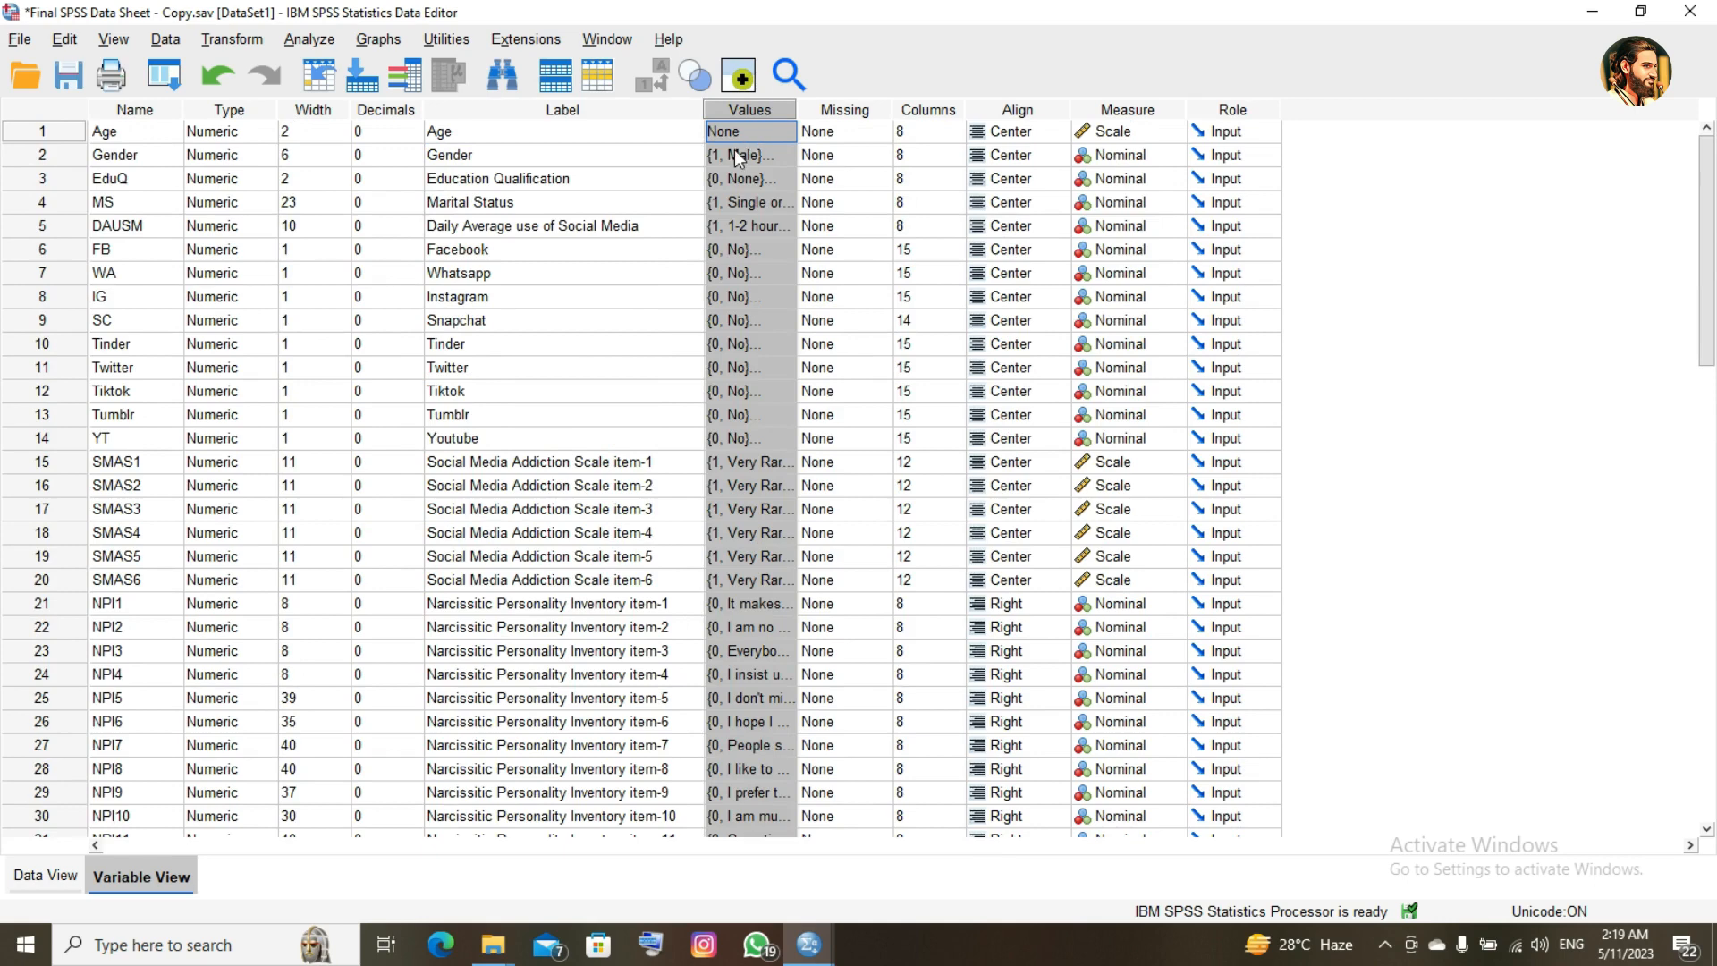
pyautogui.click(149, 149)
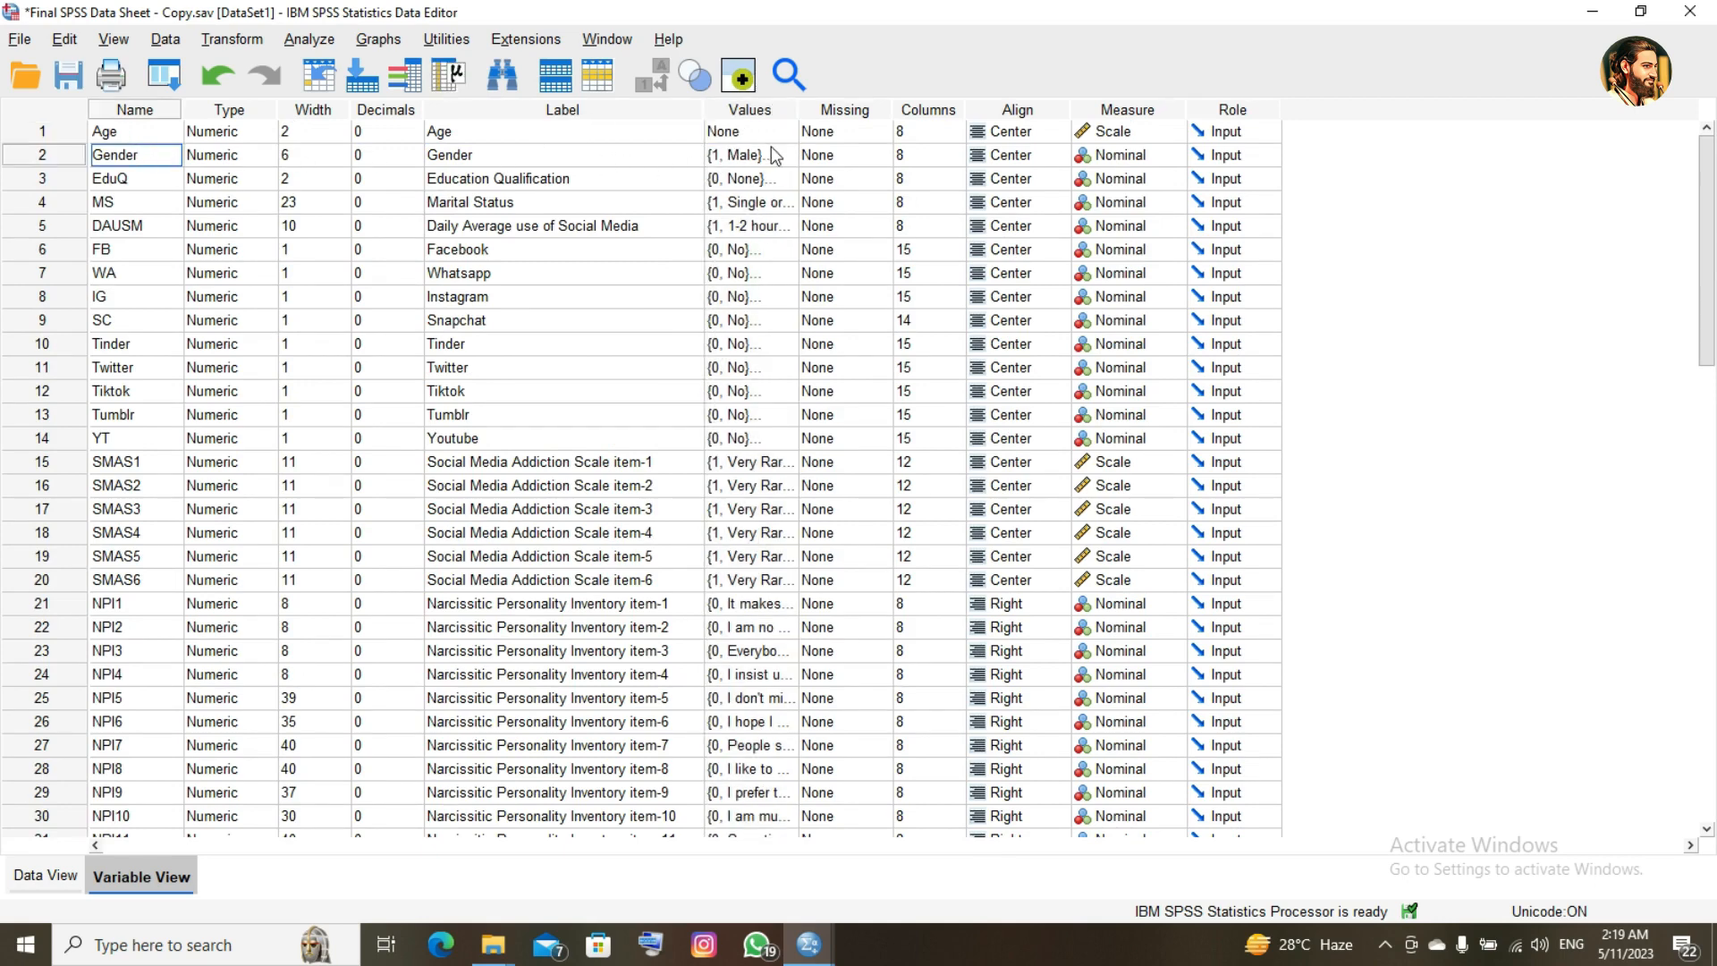
# - Switch to the Untitled3 dataset and rename the frequently used social media platform variable FUSMP
pyautogui.click(812, 944)
pyautogui.click(1082, 830)
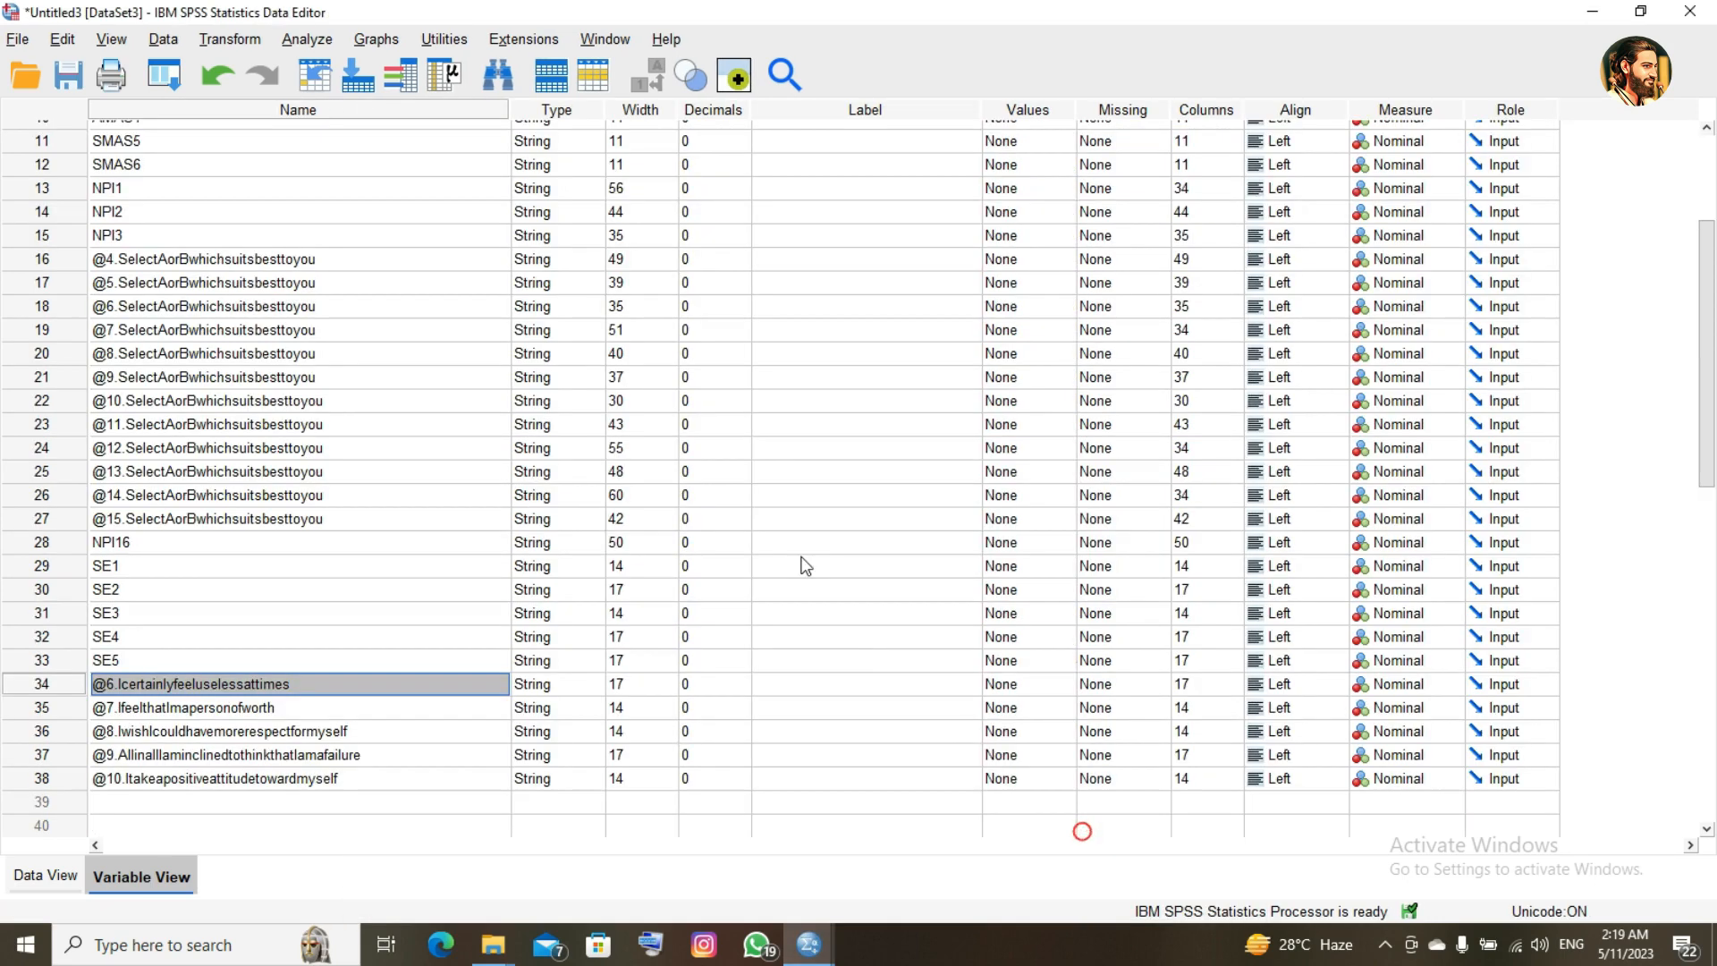
pyautogui.click(685, 212)
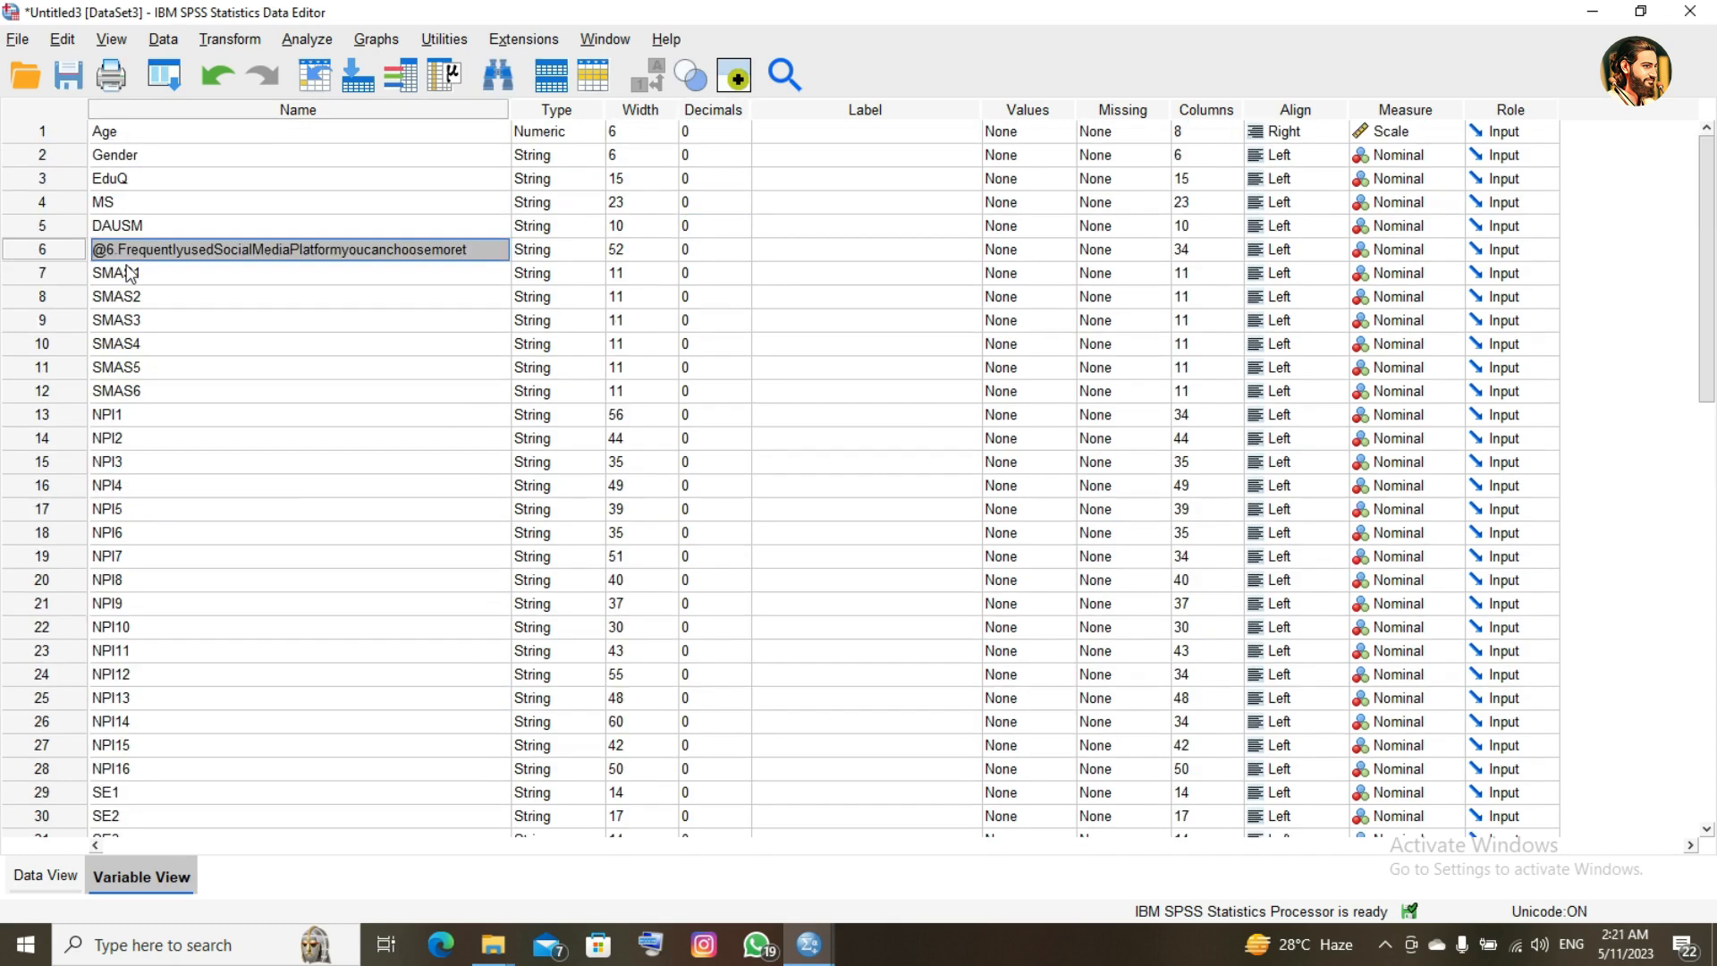
pyautogui.write('FUSMP')
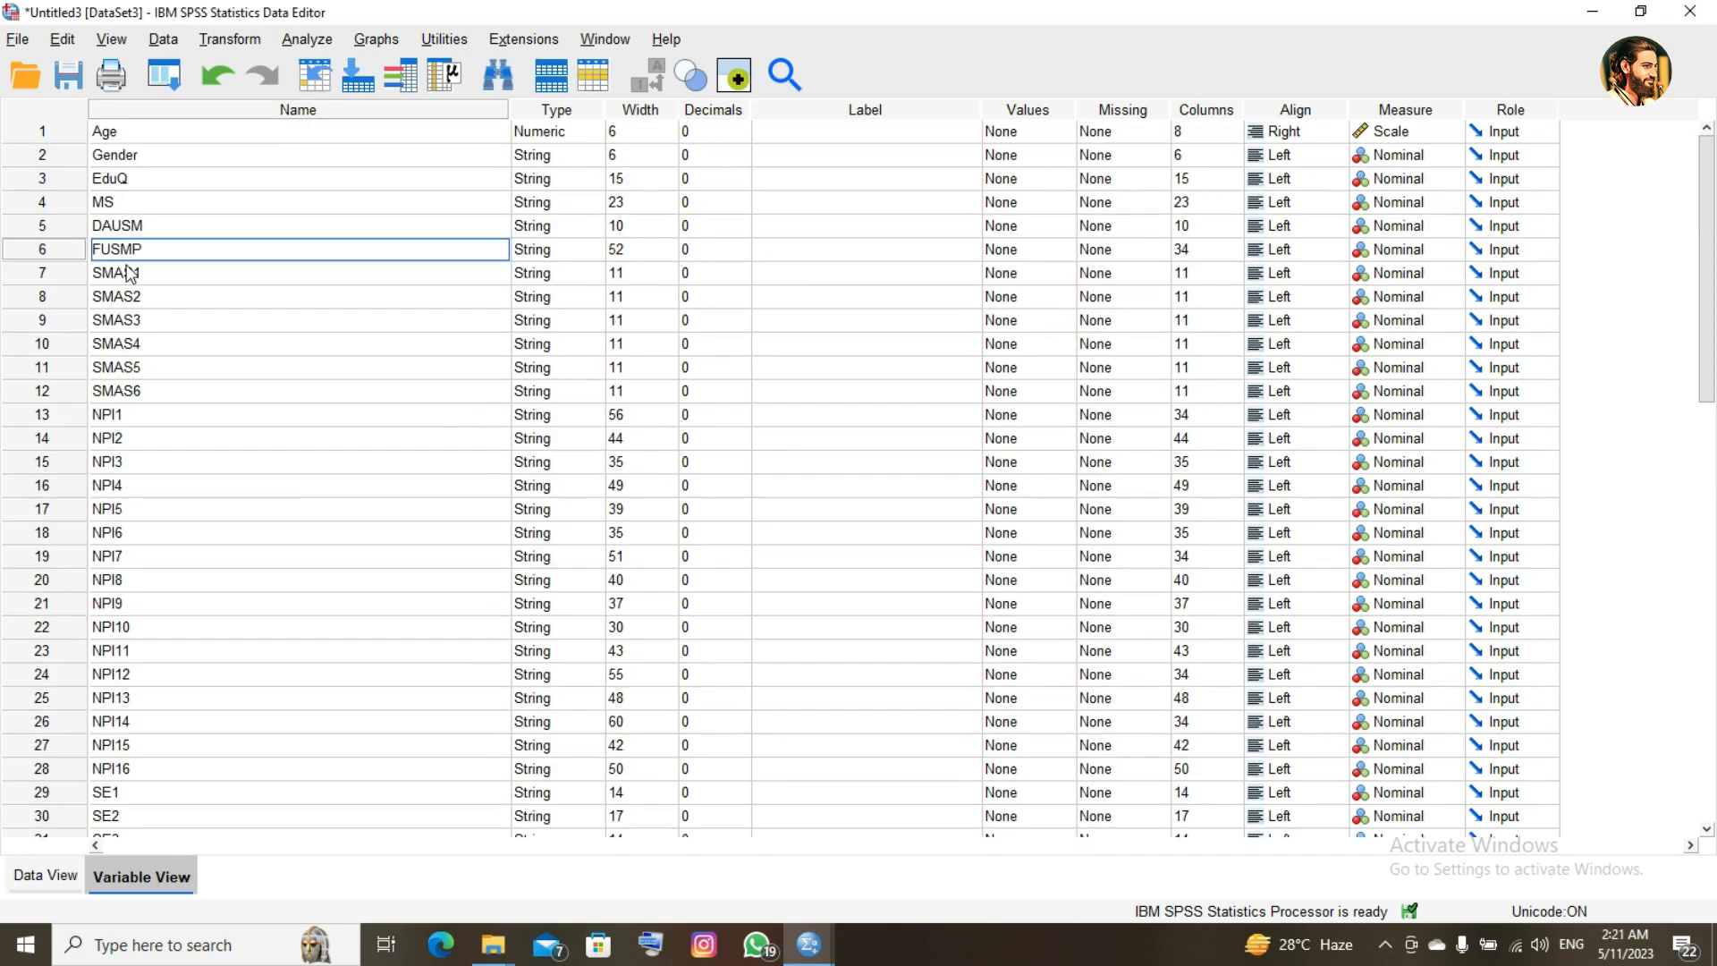
# - Label the first six variables Age, Gender, Education Qualification, Marital Status, Daily Average use of Social Media and Frequently Used Social Media Plateform
pyautogui.press('Tab')
pyautogui.press('Tab')
pyautogui.click(809, 131)
pyautogui.write('Age Gender Education Qualification Marital Status Daily Average use of Social Media')
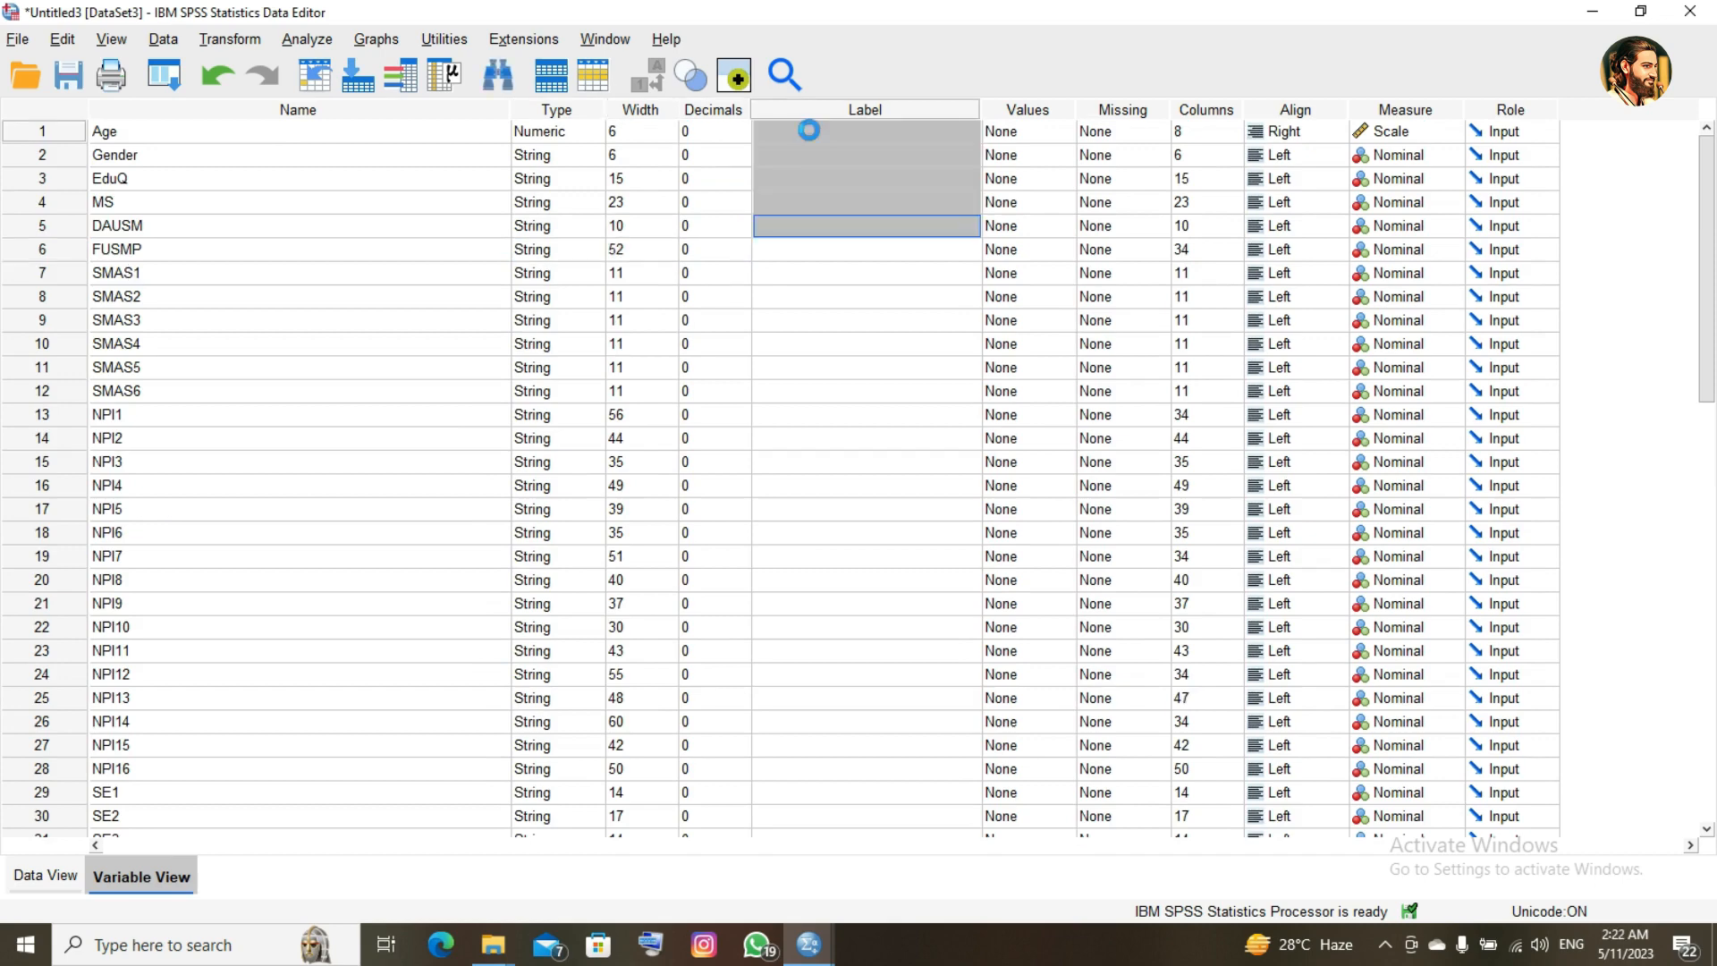
pyautogui.press('Down')
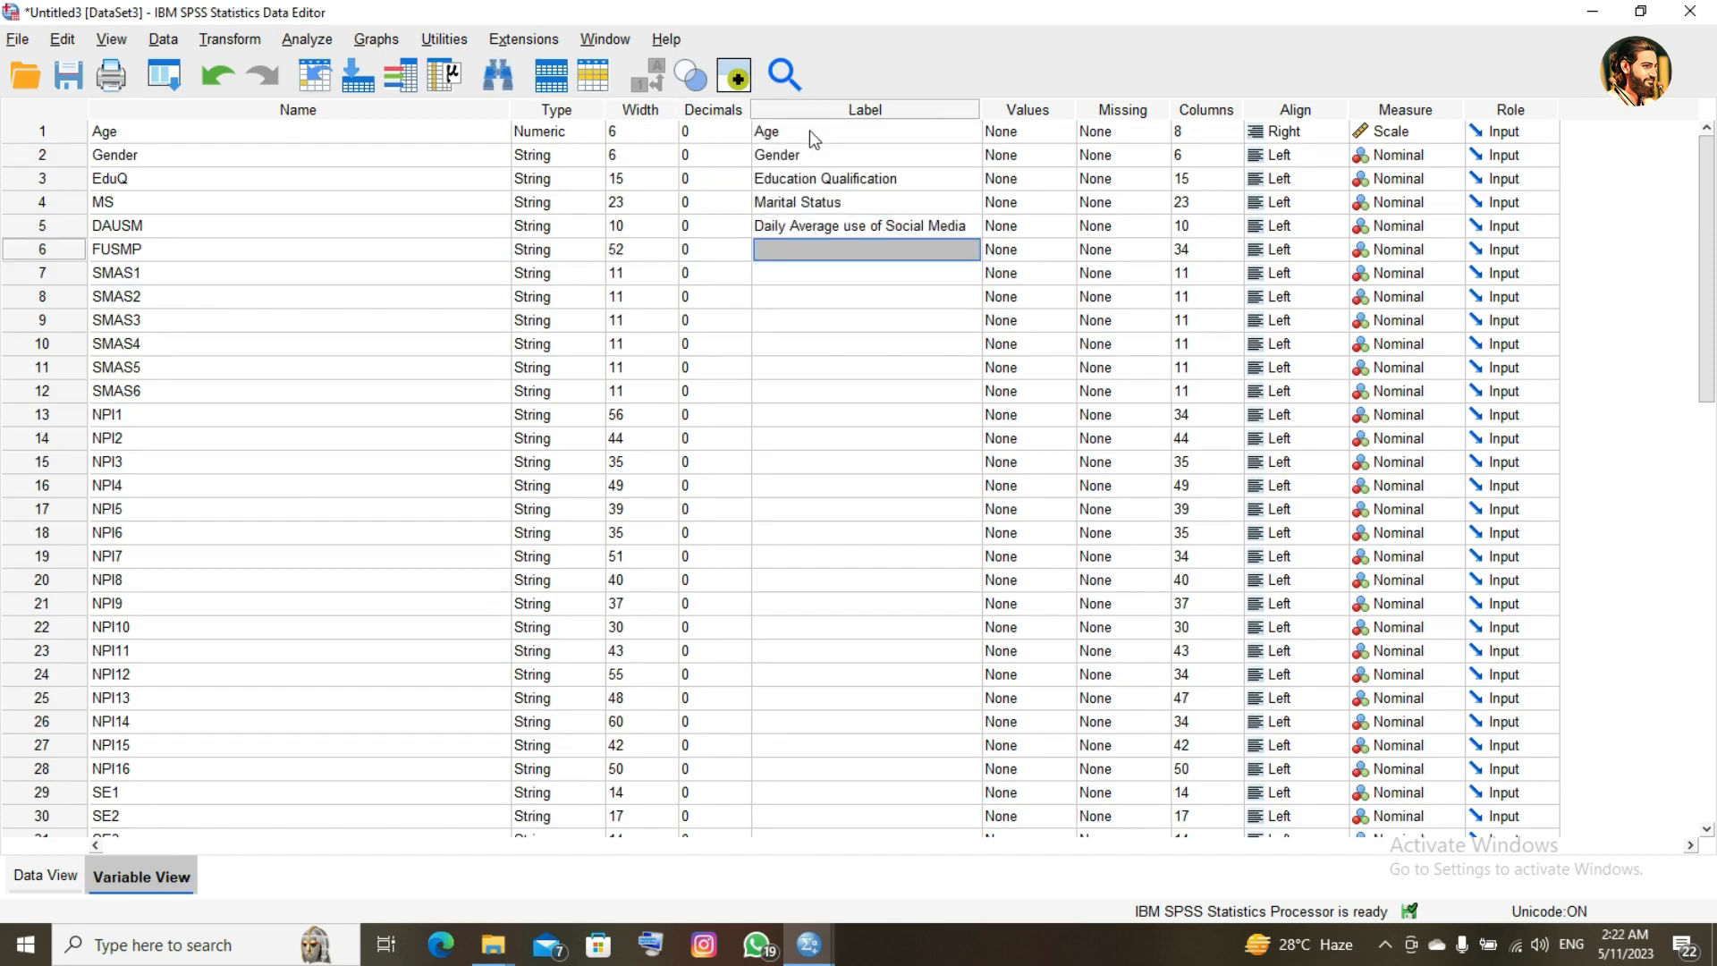
pyautogui.write('Frequently Used Social Me')
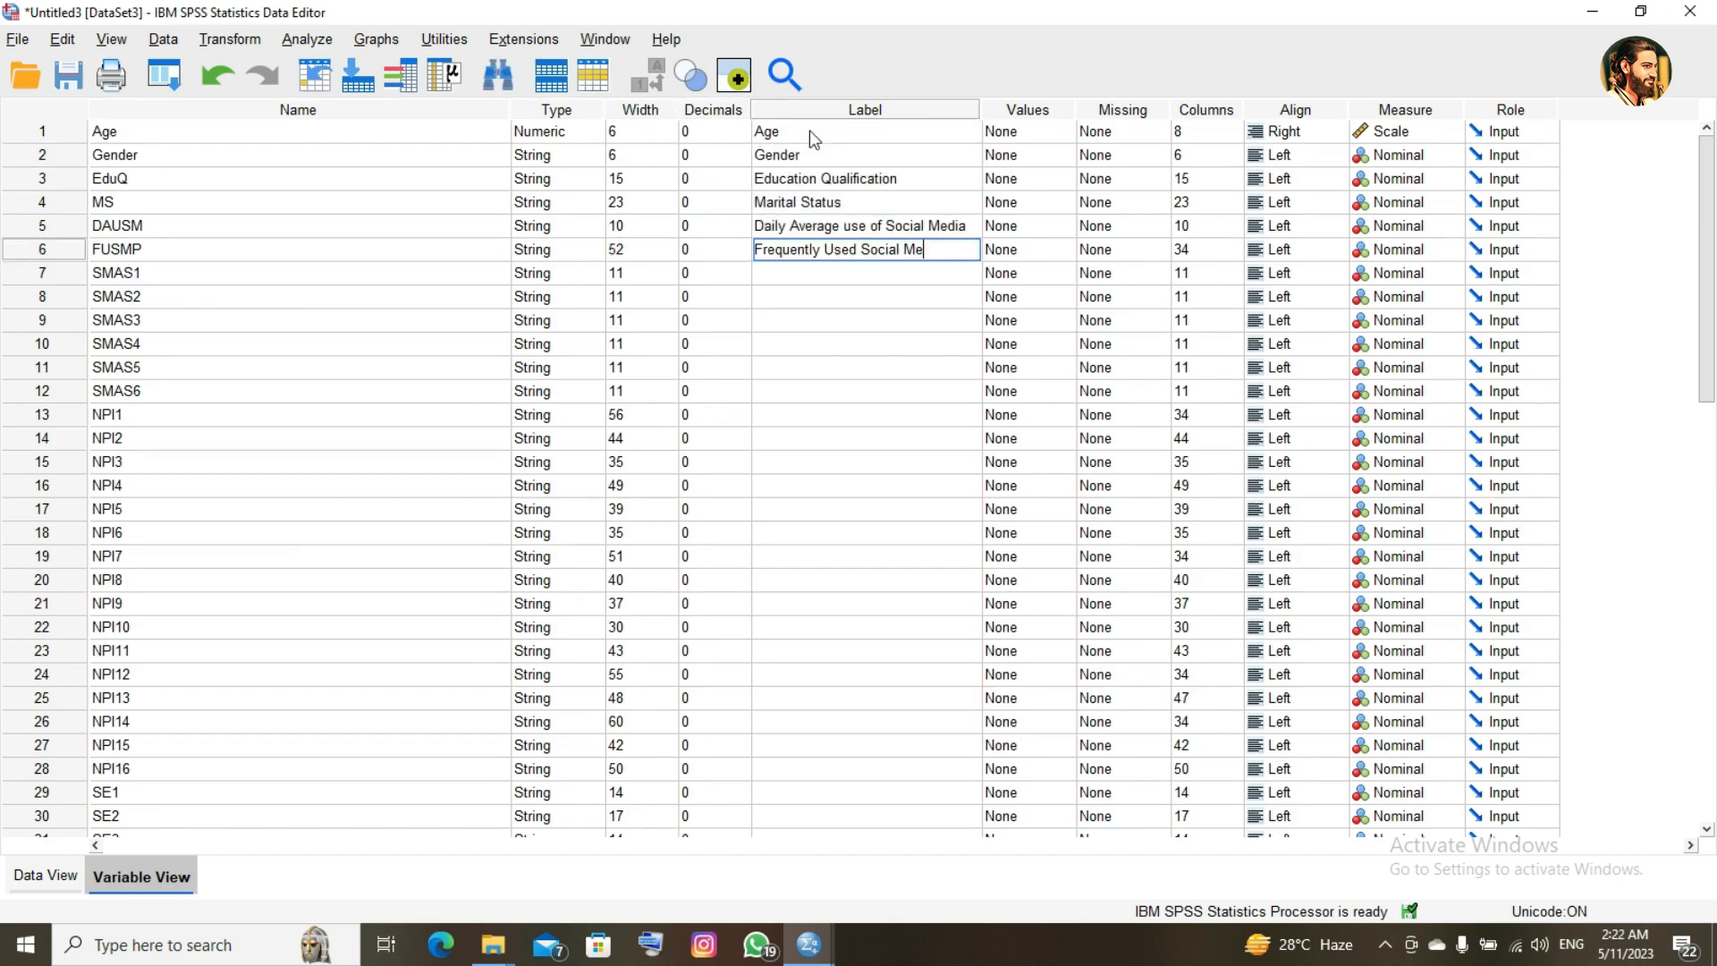
pyautogui.write('dia')
pyautogui.press('Return')
# - Label SMAS1–6 Social Media Addiction Scale item-1 to -6, NPI1–16 Narcissitic Personality Inventory item-1 to -16, and SE1–10 Self-Esteem item-1 to -10
pyautogui.hotkey('ctrl', 'shift', 'Down')
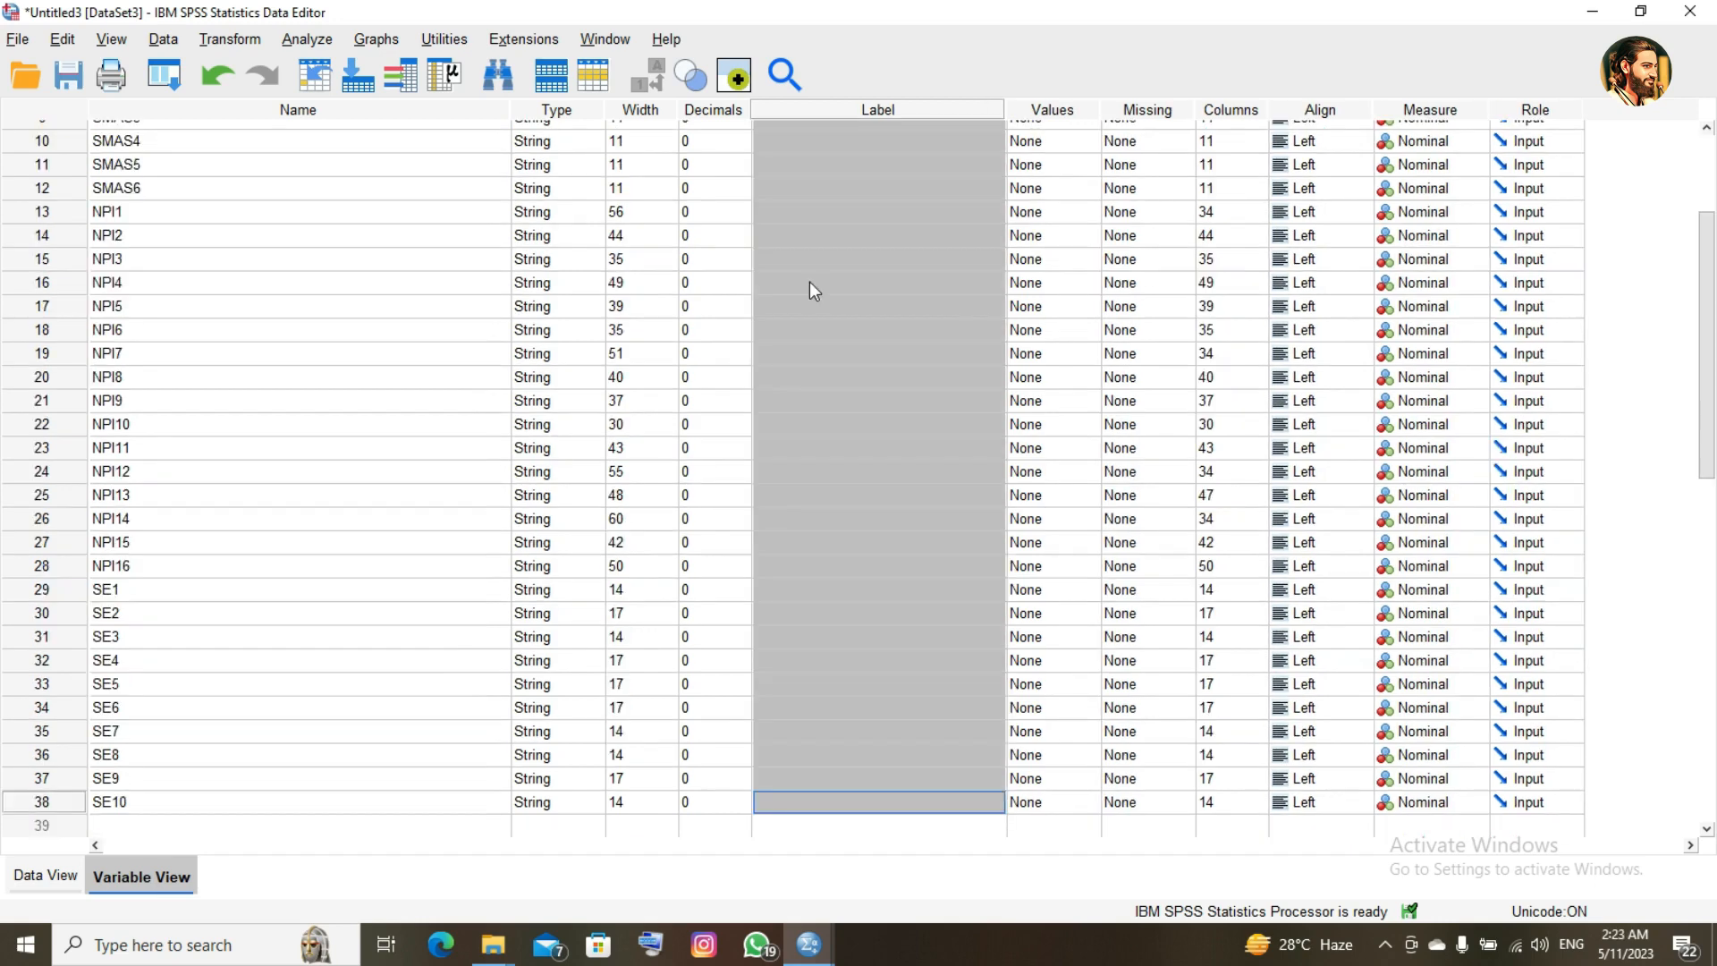
pyautogui.write('Social Media Addiction Scale item-1 Social Media Addiction Scale item-2 Social Media Addiction Scale item-3 Social Media Addiction Scale item-4 Social Media Addiction Scale item-5 Social Media Addiction Scale item-6 Narcissistic Personality Inventory item-1 Narcissistic Personality Inventory item-2 Narcissistic Personality Inventory item-3 Narcissistic Personality Inventory item-4 Narcissistic Personality Inventory item-5 Narcissistic Personality Inventory item-6 Narcissistic Personality Inventory item-7 Narcissistic Personality Inventory item-8 Narcissistic Personality Inventory item-9 Narcissistic Personality Inventory item-10 Narcissistic Personality Inventory item-11 Narcissistic Personality Inventory item-12 Narcissistic Personality Inventory item-13 Narcissistic Personality Inventory item-14 Narcissistic Personality Inventory item-15 Narcissistic Personality Inventory item-16 Self-Esteem item-1 Self-Esteem item-2 Self-Esteem item-3 Self-Esteem item-4 Self-Esteem item-5 Self-Esteem item-6 Self-Esteem item-7 Self-Esteem item-8 Self-Esteem item-9 Self-Esteem item-10')
# - Return to the first variable and widen the Label column slightly so the longest labels fit
pyautogui.press('Up')
pyautogui.press('Up')
pyautogui.press('Up')
pyautogui.press('Up')
pyautogui.press('Up')
pyautogui.press('Up')
pyautogui.press('Up')
pyautogui.press('Up')
pyautogui.press('Up')
pyautogui.press('Up')
pyautogui.press('Up')
pyautogui.press('Up')
pyautogui.press('Up')
pyautogui.press('Up')
pyautogui.press('Up')
pyautogui.press('Up')
pyautogui.press('Up')
pyautogui.press('Up')
pyautogui.press('Up')
pyautogui.press('Up')
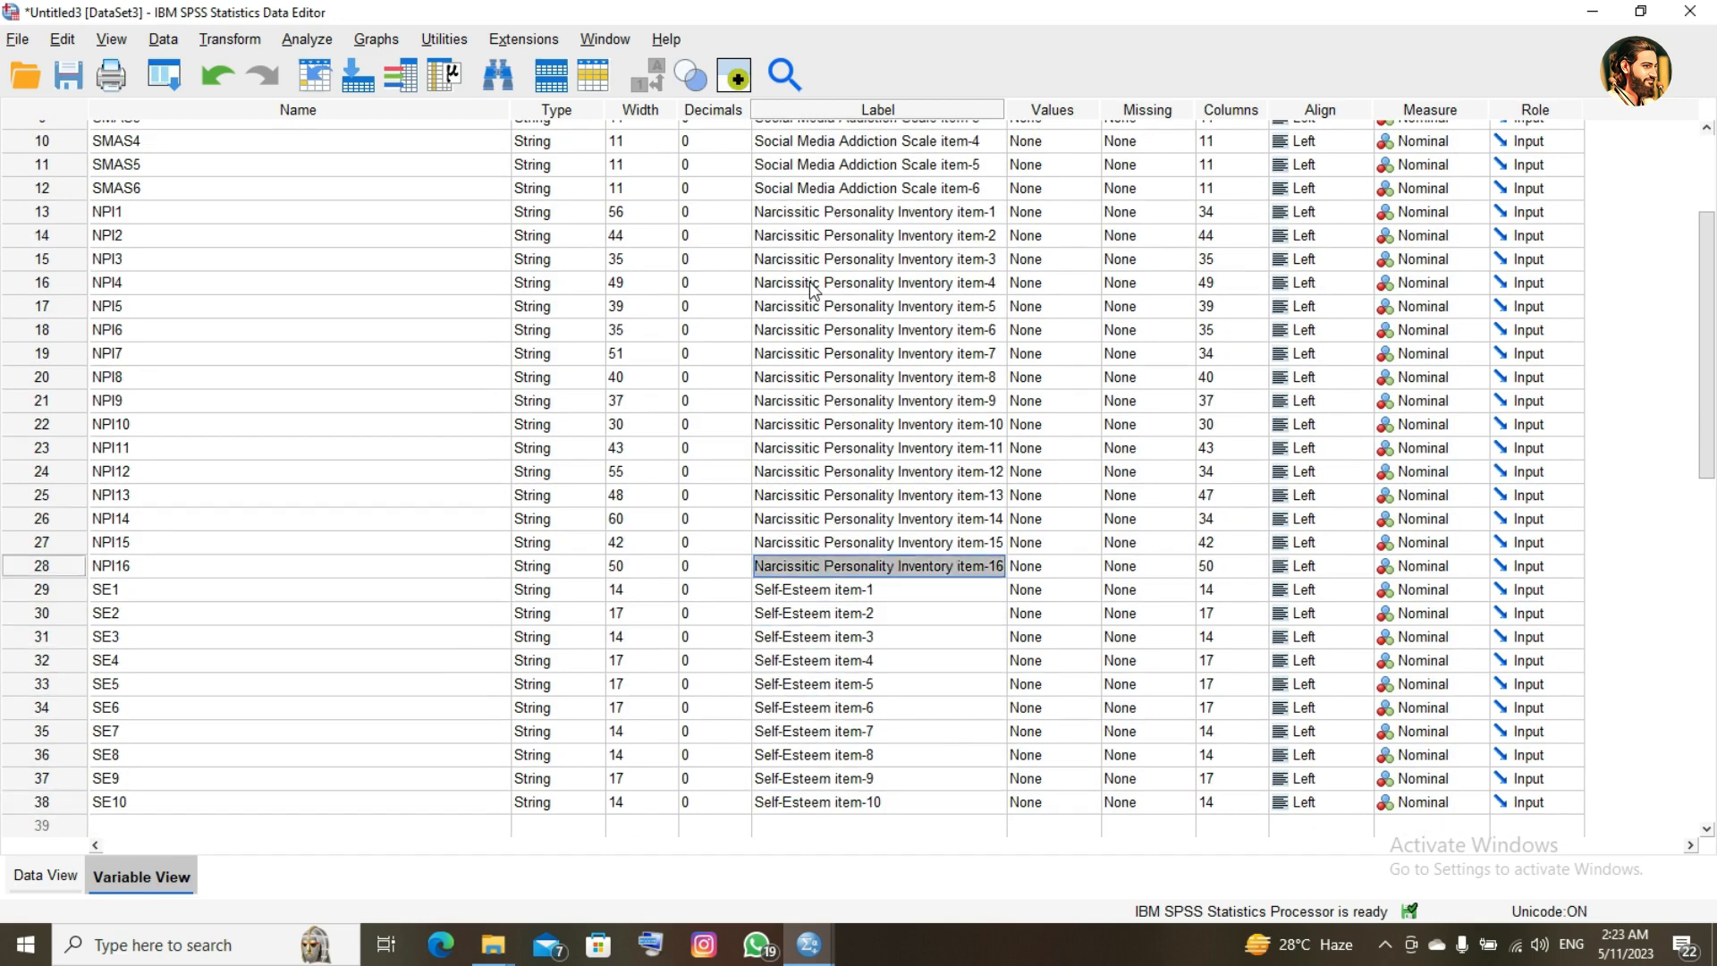
pyautogui.hotkey('ctrl', 'Up')
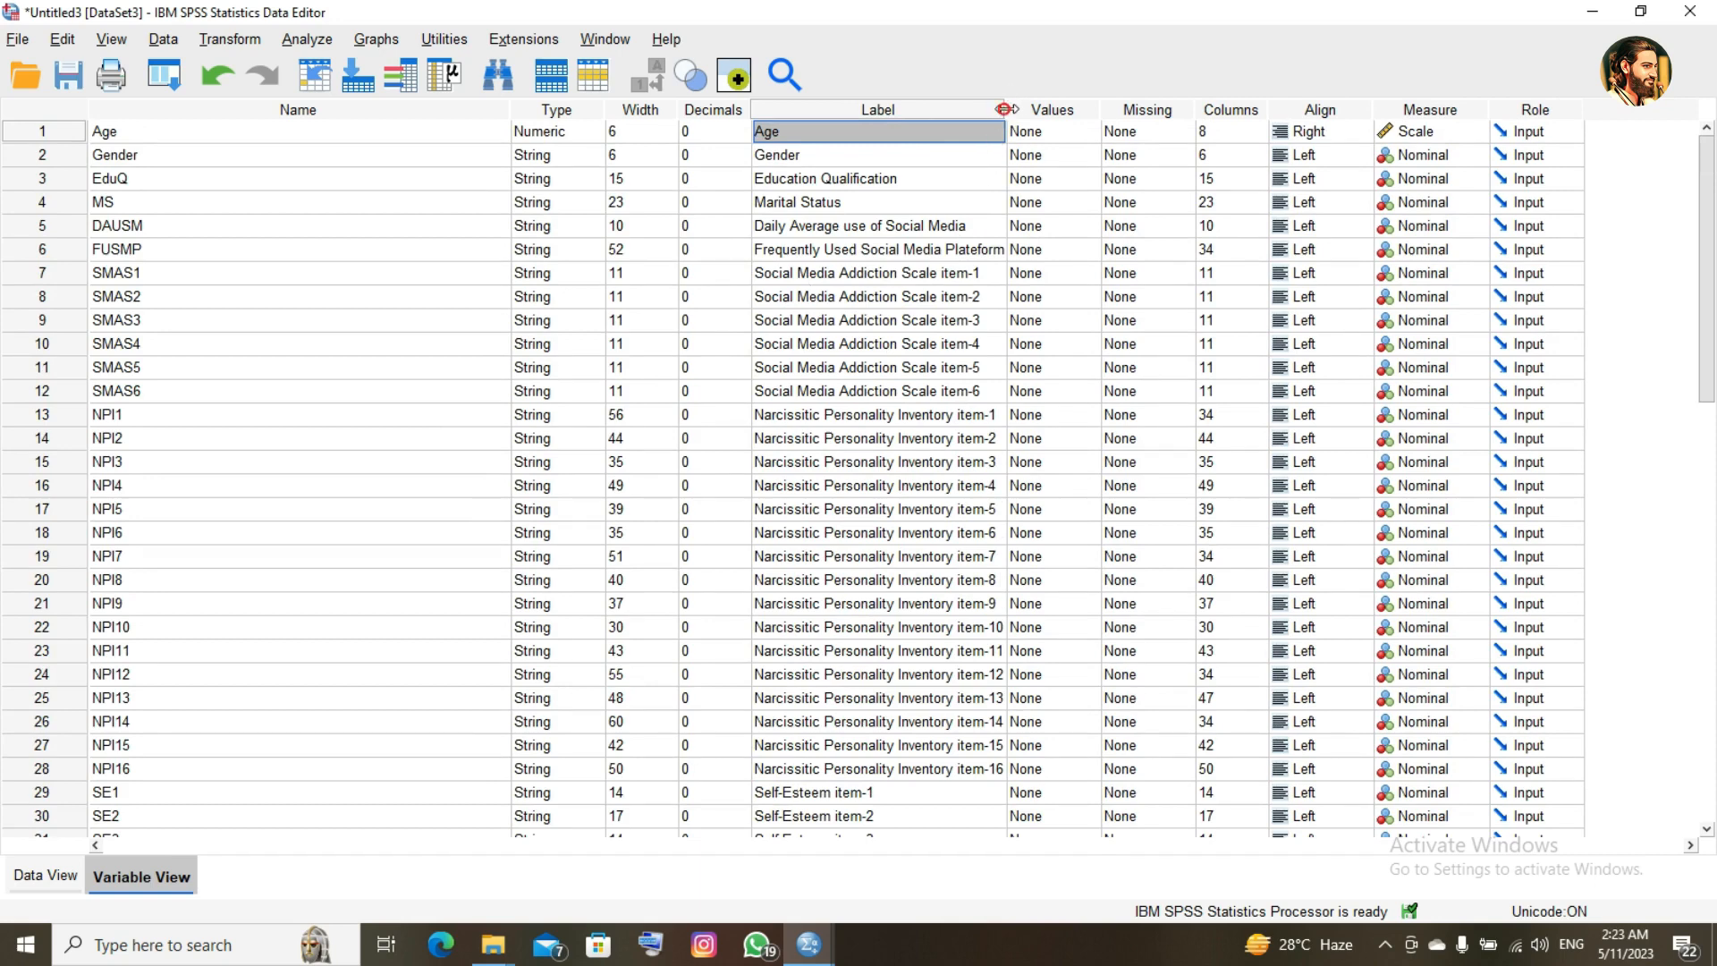
pyautogui.moveTo(1003, 110); pyautogui.dragTo(1019, 110)
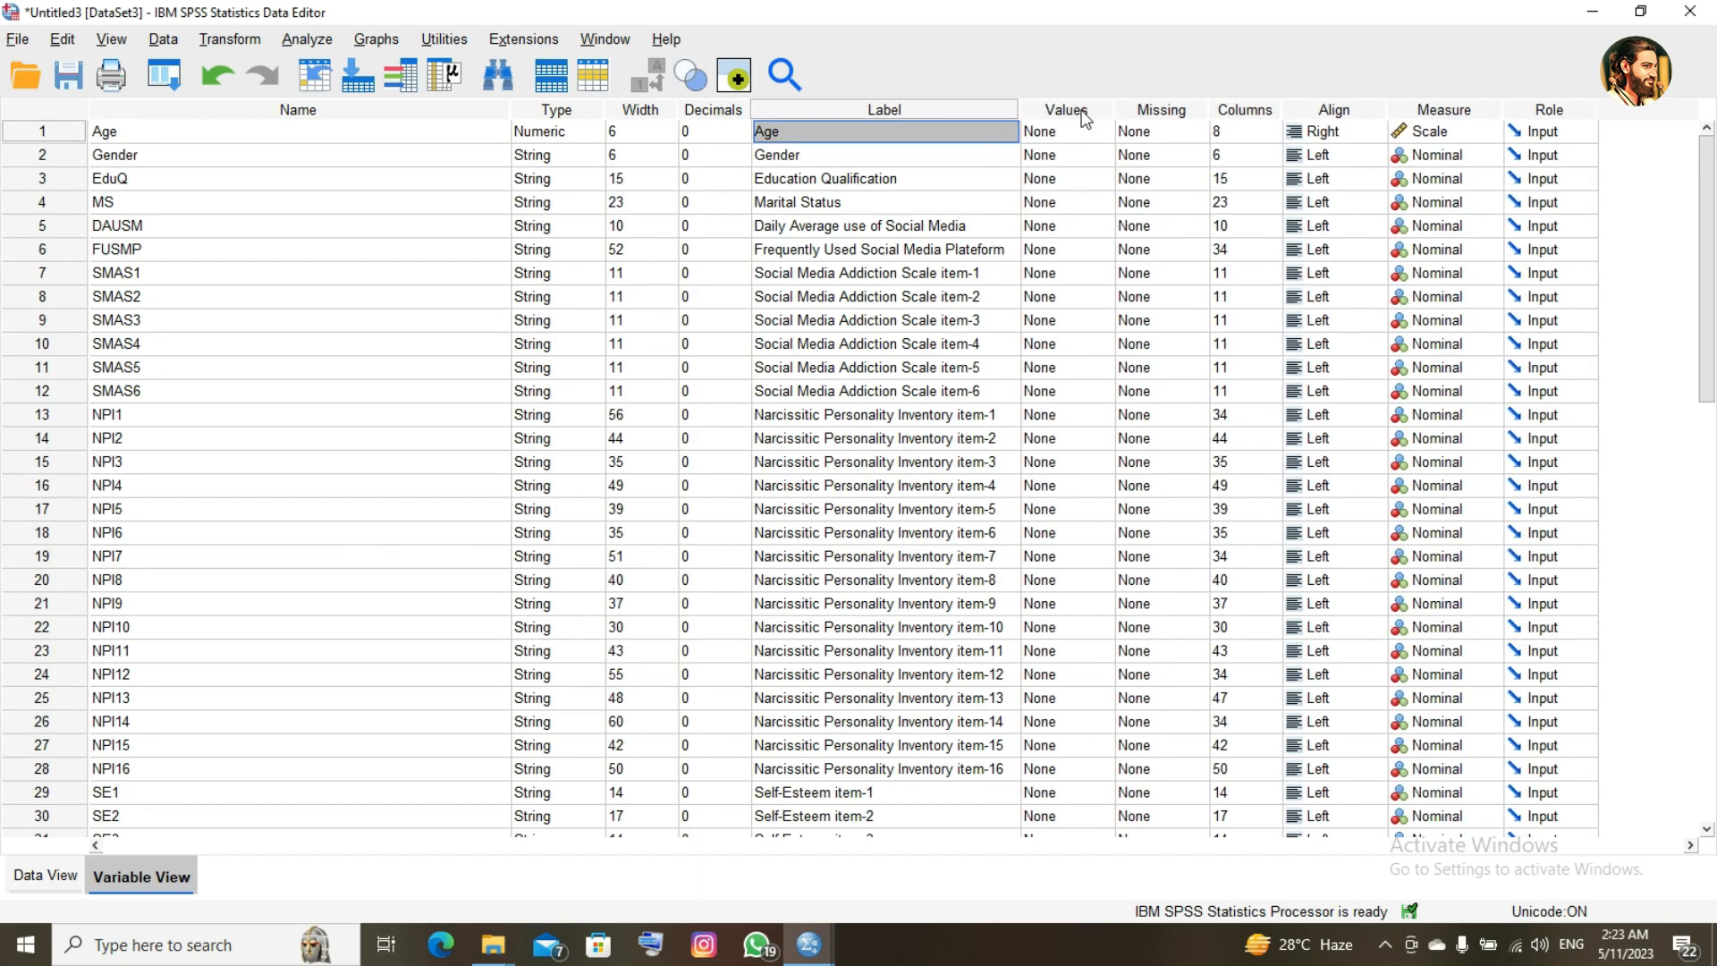
# - Review the Missing column for all variables from Age through SE10, and return to the first variable
pyautogui.click(1157, 115)
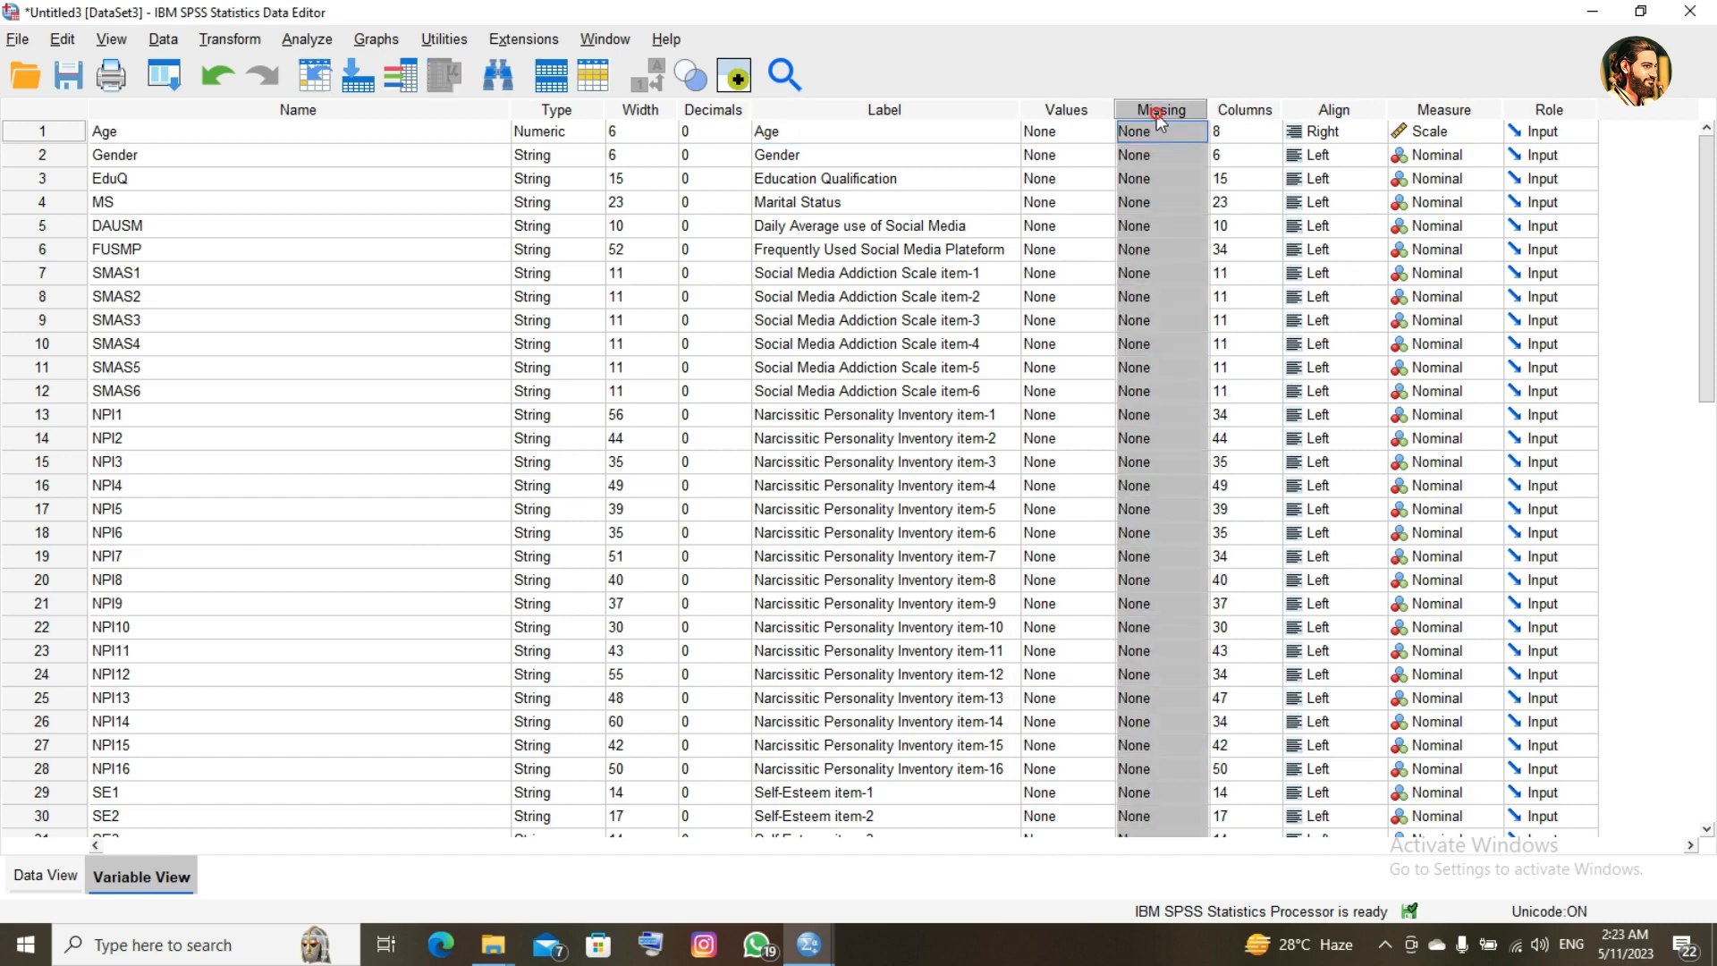
pyautogui.press('Down')
pyautogui.press('Down')
pyautogui.press('Down')
pyautogui.press('Down')
pyautogui.press('Down')
pyautogui.press('Down')
pyautogui.press('Down')
pyautogui.press('Down')
pyautogui.press('Down')
pyautogui.press('Down')
pyautogui.press('Down')
pyautogui.press('Down')
pyautogui.press('Down')
pyautogui.press('Down')
pyautogui.press('Down')
pyautogui.press('Down')
pyautogui.press('Down')
pyautogui.press('Down')
pyautogui.press('Down')
pyautogui.press('Down')
pyautogui.press('Down')
pyautogui.press('Down')
pyautogui.press('Down')
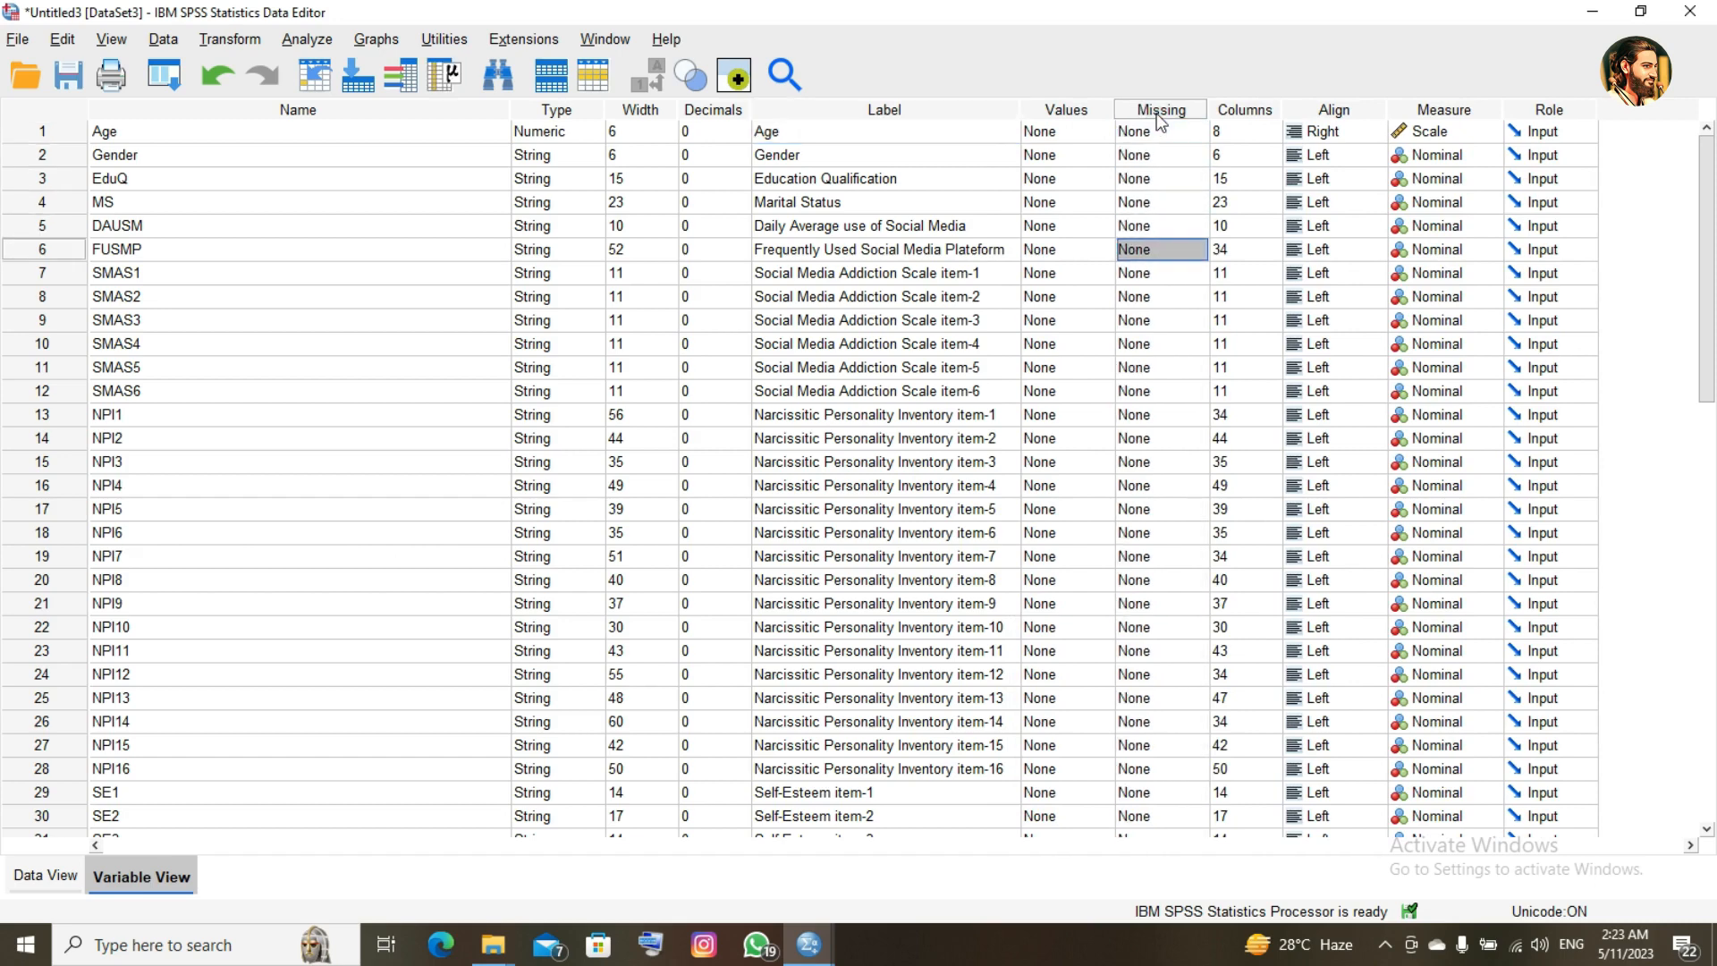
pyautogui.press('Down')
pyautogui.press('Down')
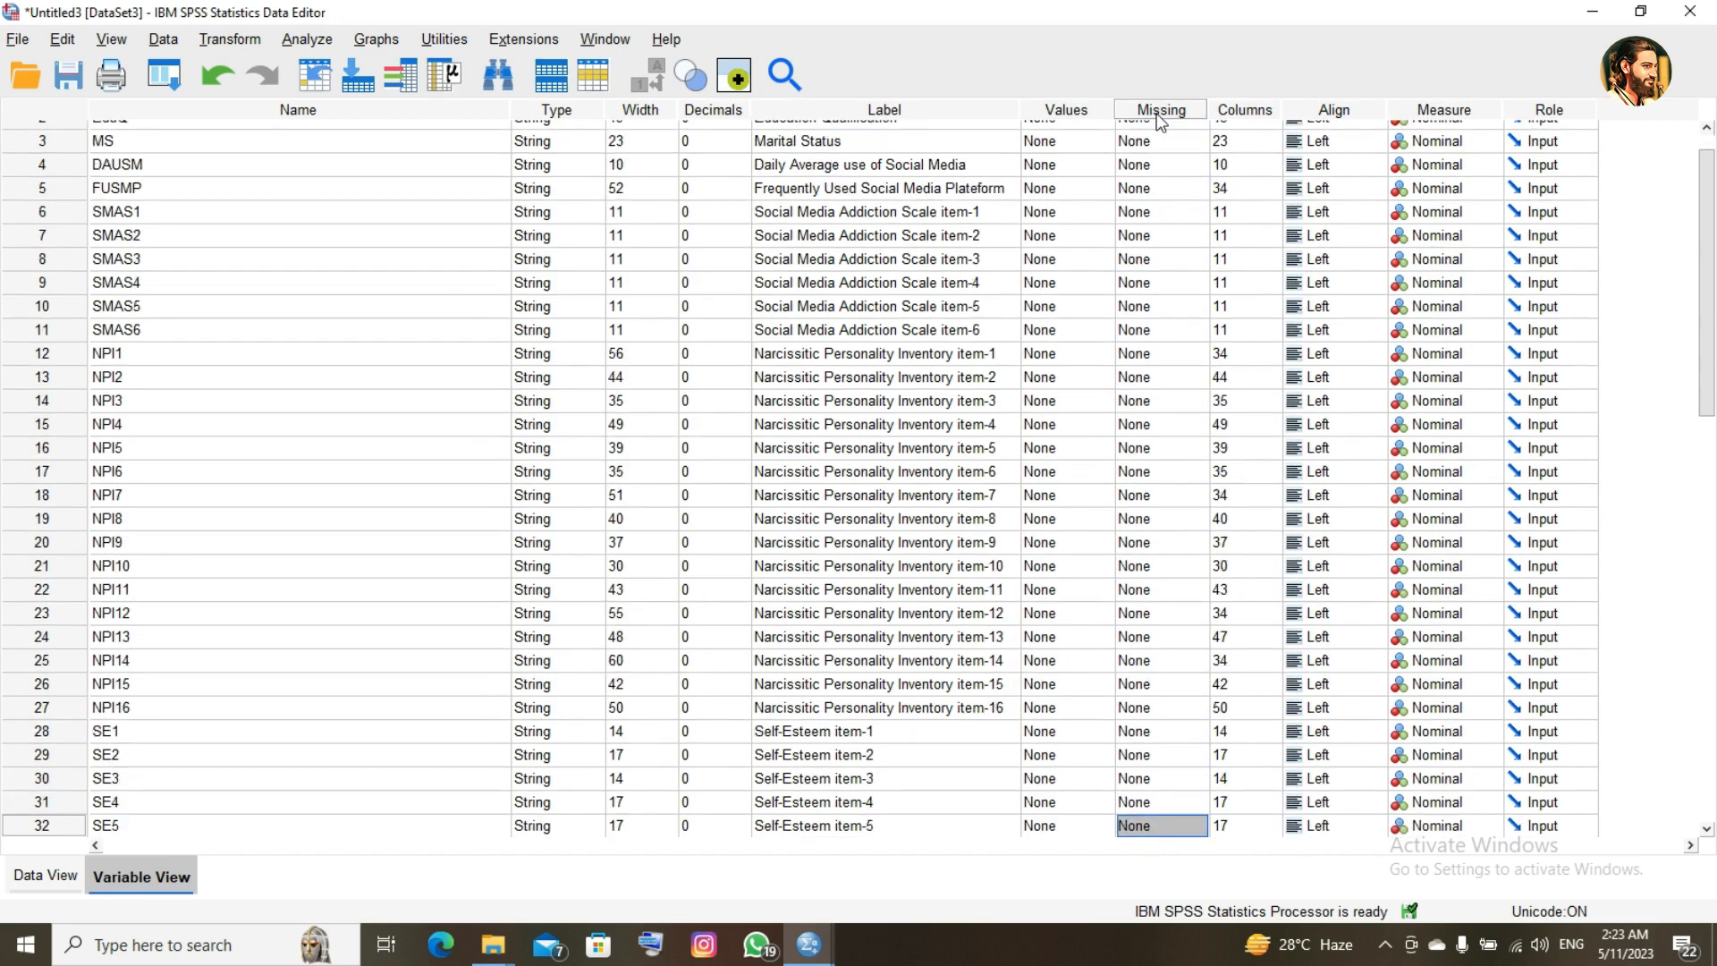
pyautogui.press('Down')
pyautogui.press('Down')
pyautogui.press('Down')
pyautogui.press('Down')
pyautogui.press('Down')
pyautogui.press('Down')
pyautogui.press('Down')
pyautogui.press('Down')
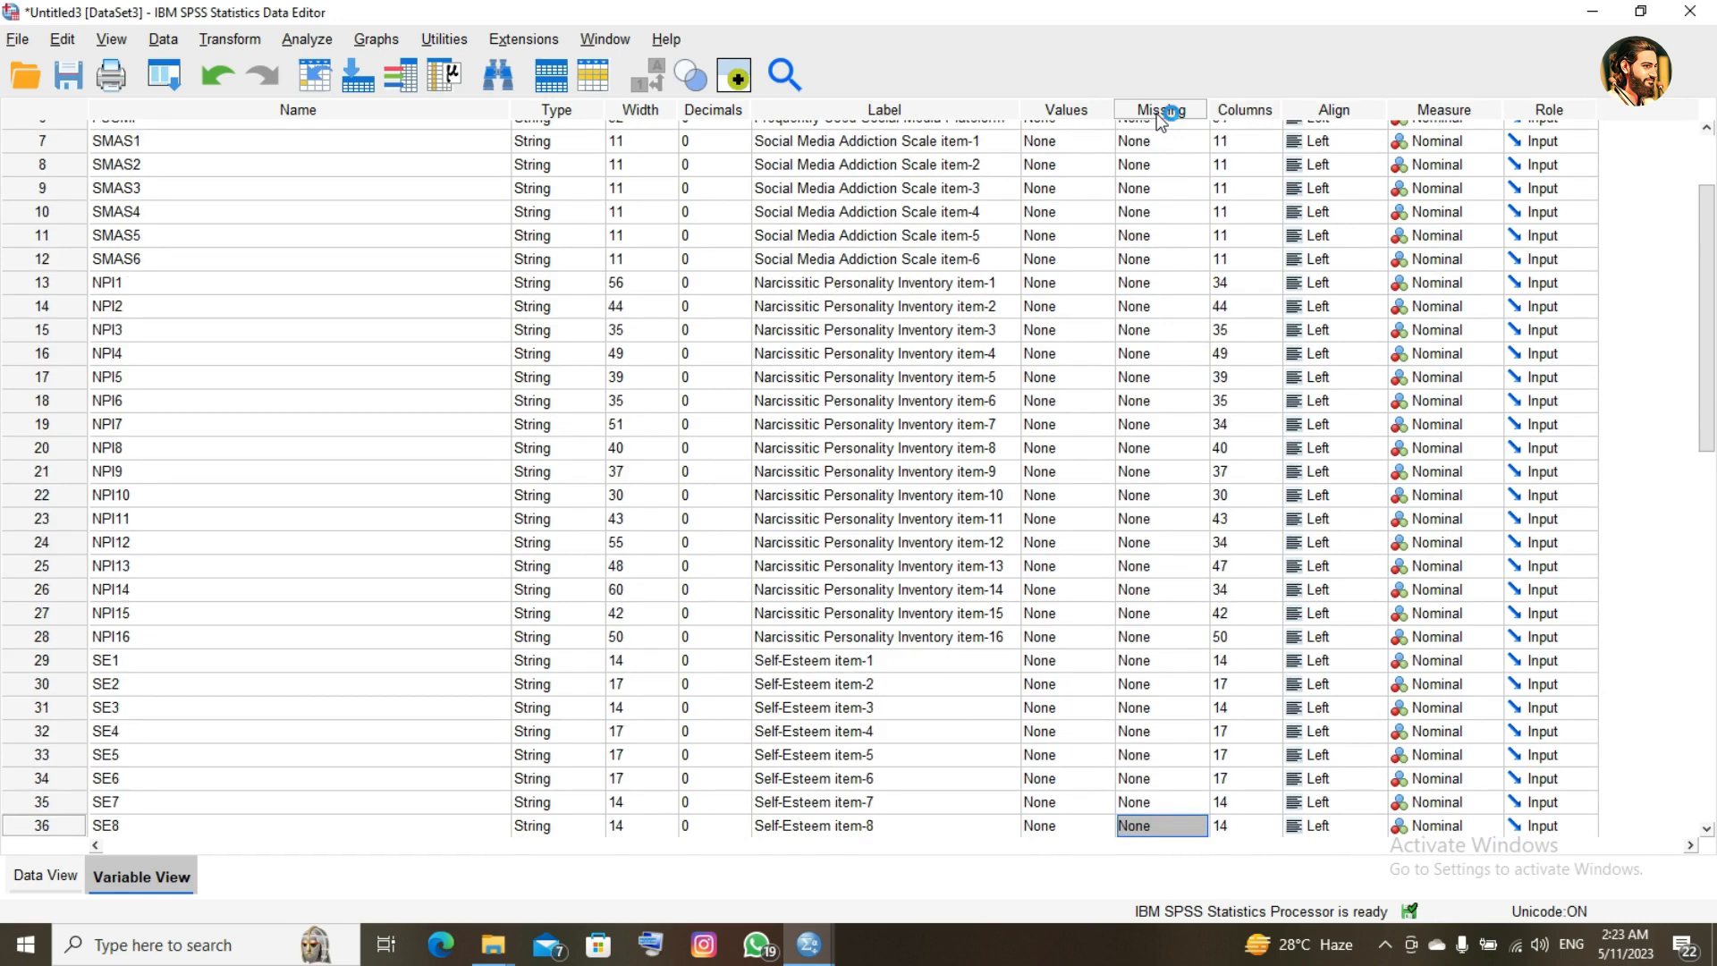
pyautogui.press('Up')
pyautogui.press('Up')
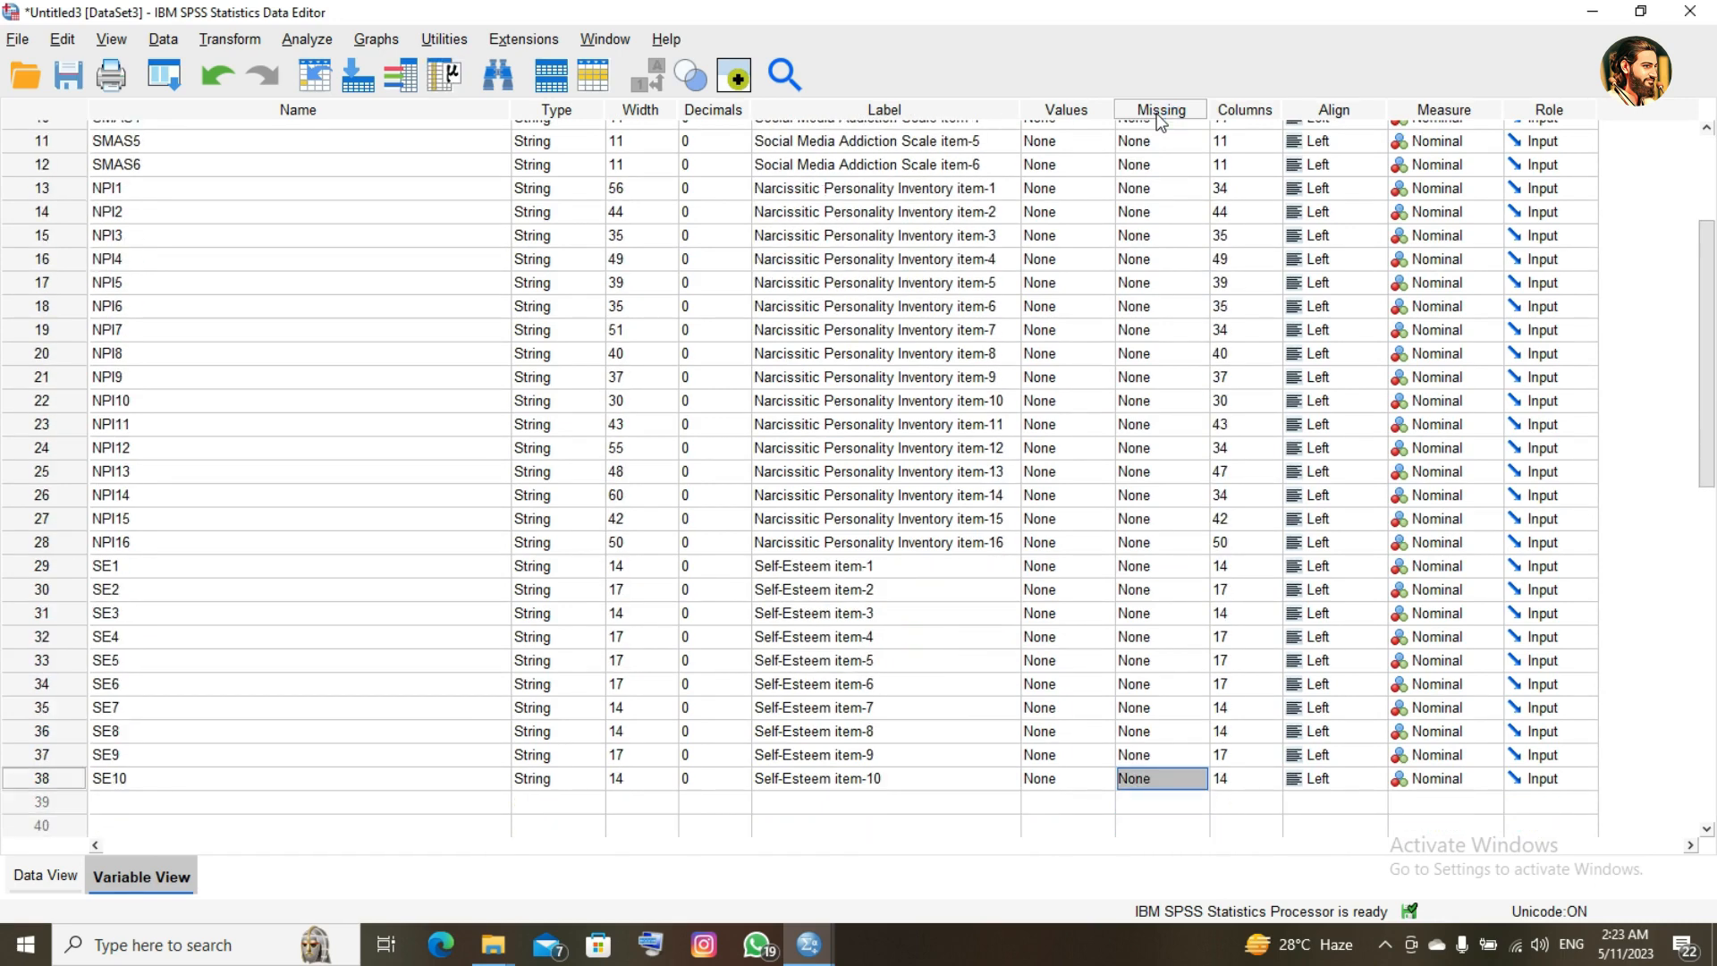
pyautogui.press('Up')
pyautogui.press('Up')
pyautogui.press('Up')
pyautogui.press('Up')
pyautogui.press('Up')
pyautogui.press('Up')
pyautogui.press('Up')
pyautogui.press('Up')
pyautogui.press('Up')
pyautogui.press('Up')
pyautogui.press('Up')
pyautogui.press('Up')
pyautogui.press('Up')
pyautogui.press('Up')
pyautogui.press('Up')
pyautogui.press('Up')
pyautogui.press('Up')
pyautogui.press('Up')
pyautogui.press('Up')
pyautogui.press('Up')
pyautogui.press('Up')
pyautogui.press('Up')
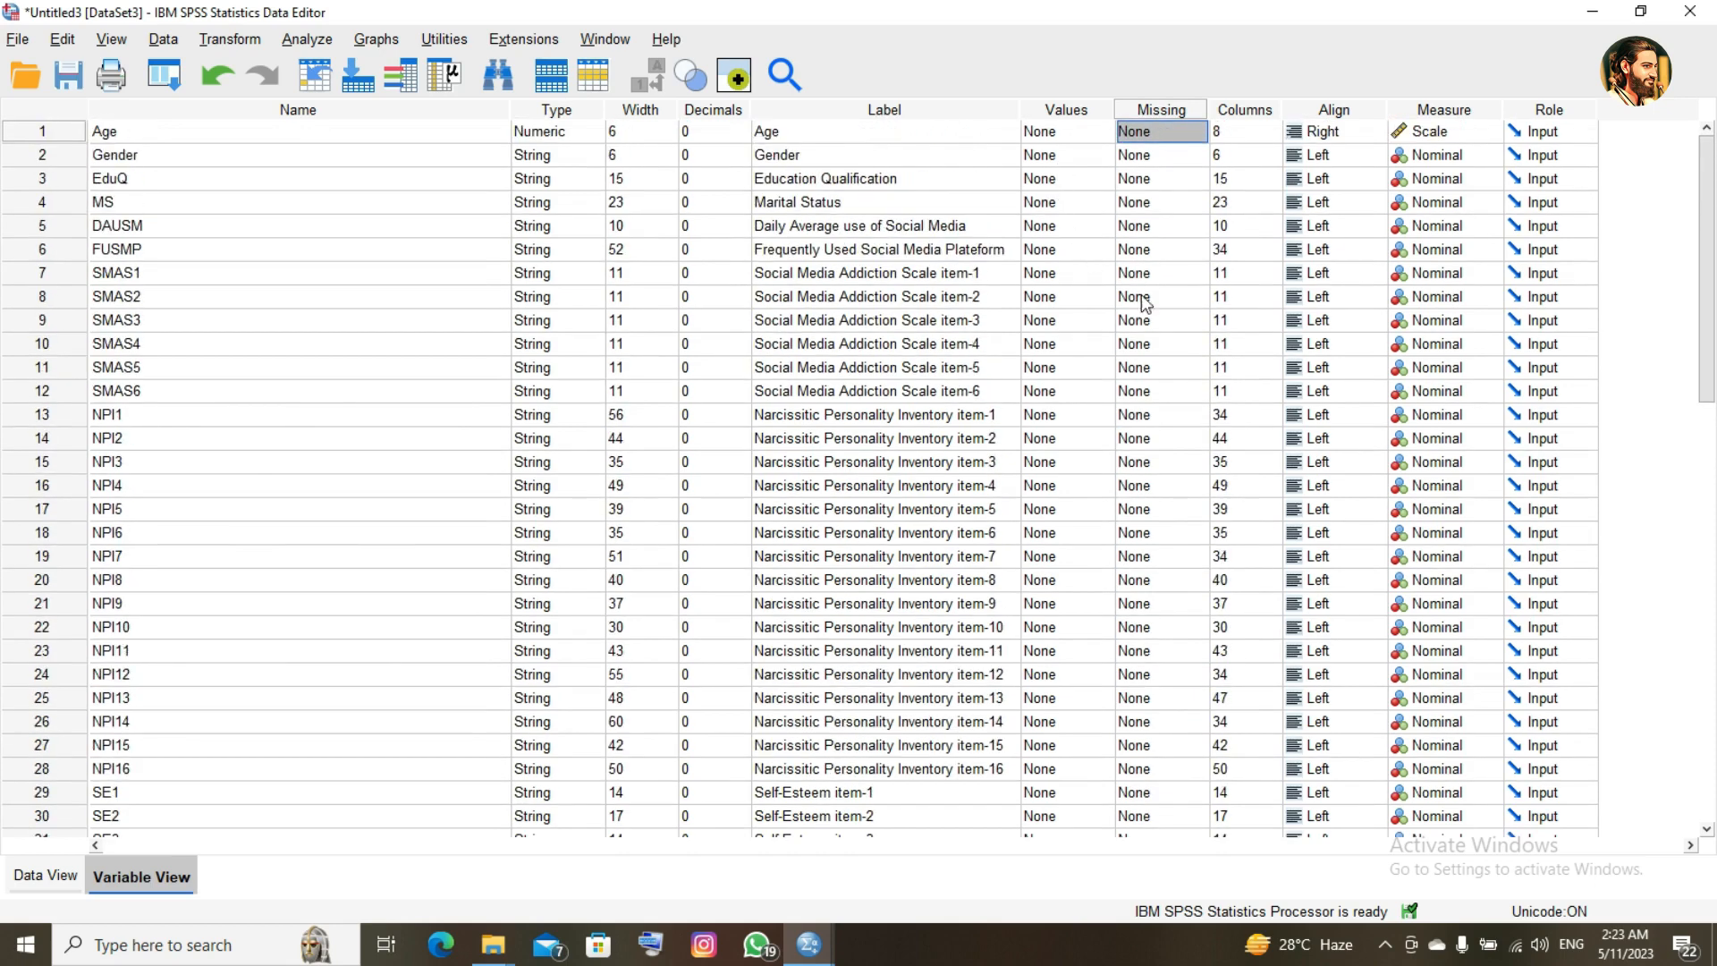
# - Show the data records and examine the text responses across the SMAS and NPI variables and down the cases
pyautogui.click(41, 885)
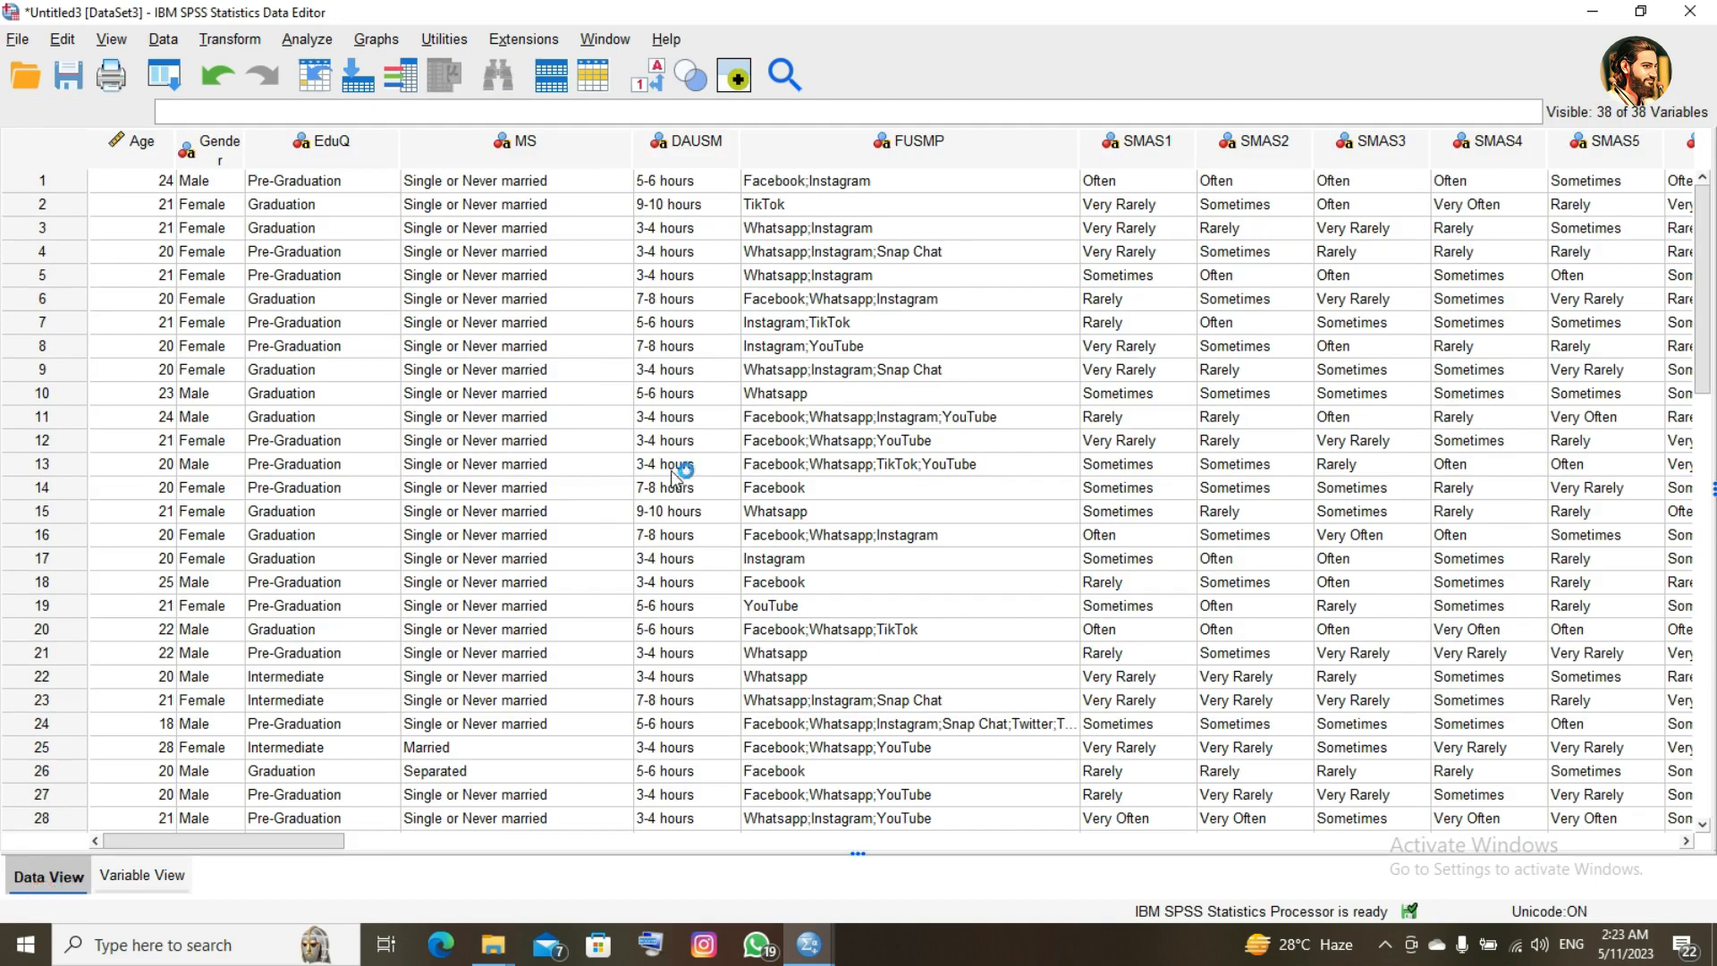
pyautogui.click(732, 512)
pyautogui.press('Right')
pyautogui.press('Right')
pyautogui.press('Right')
pyautogui.press('Right')
pyautogui.press('Right')
pyautogui.press('Right')
pyautogui.press('Right')
pyautogui.press('Right')
pyautogui.press('Right')
pyautogui.press('Right')
pyautogui.press('Right')
pyautogui.press('Right')
pyautogui.press('Right')
pyautogui.press('Right')
pyautogui.press('Right')
pyautogui.press('Right')
pyautogui.press('Right')
pyautogui.press('Right')
pyautogui.press('Right')
pyautogui.press('Right')
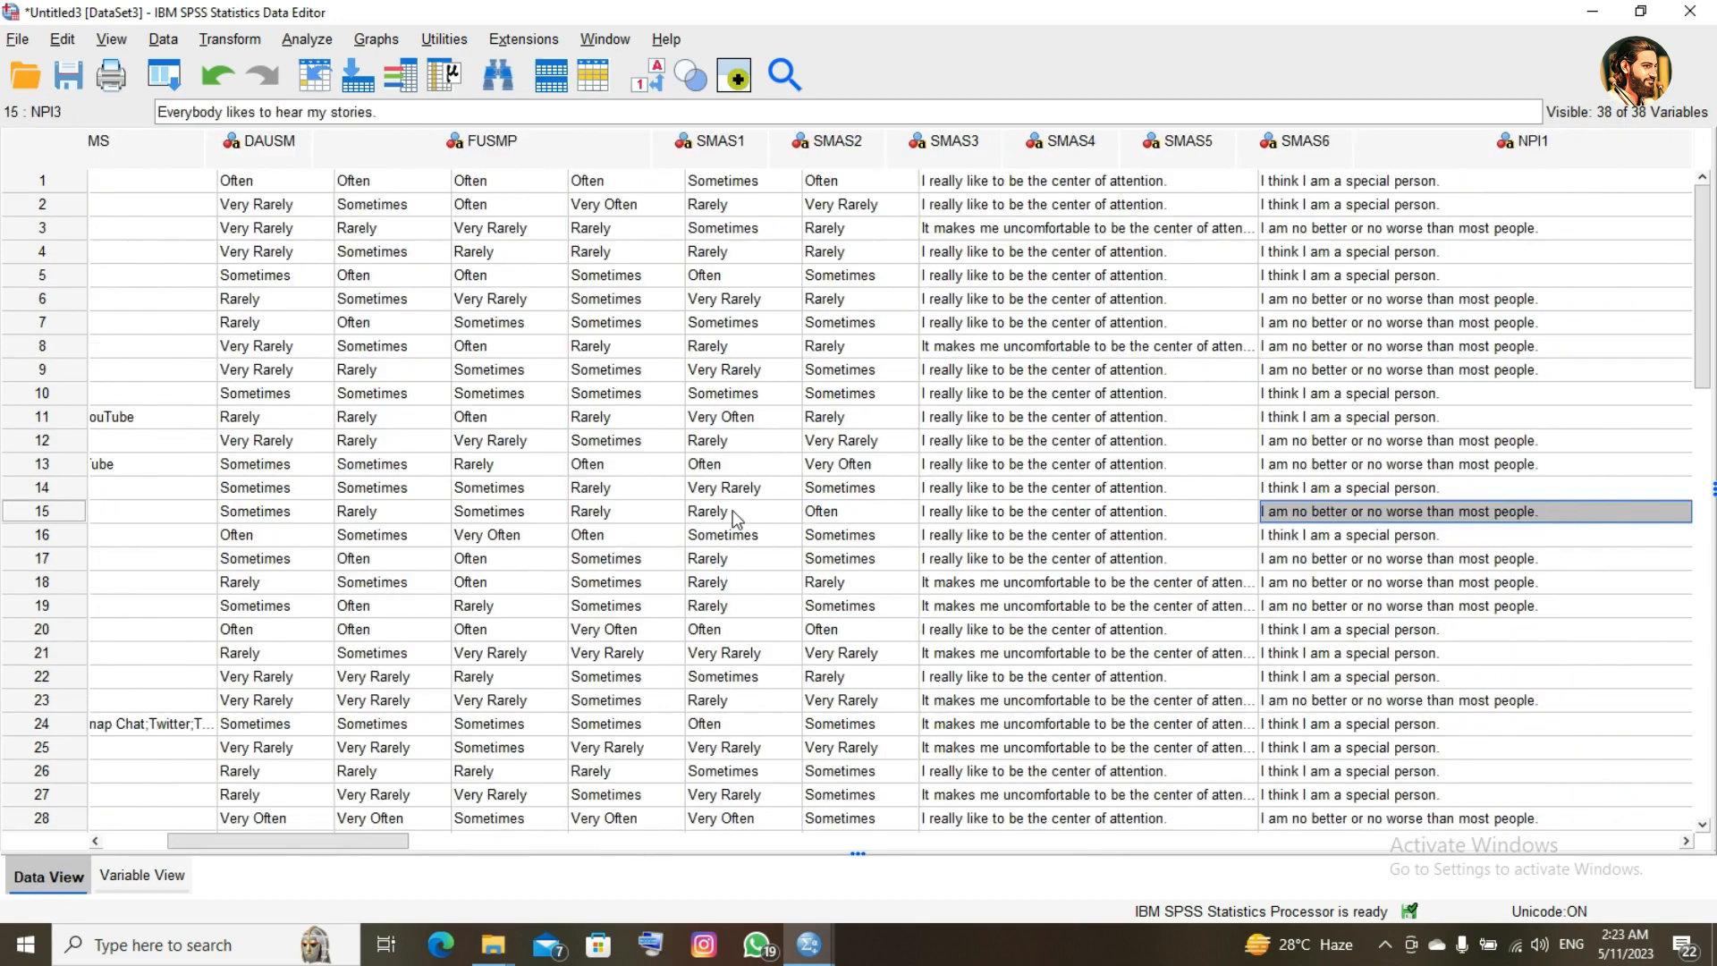
pyautogui.press('Right')
pyautogui.press('Right')
pyautogui.press('Down')
pyautogui.press('Down')
pyautogui.press('Down')
pyautogui.press('Down')
pyautogui.press('Down')
pyautogui.press('Down')
pyautogui.press('Down')
pyautogui.press('Down')
pyautogui.press('Down')
pyautogui.press('Down')
pyautogui.press('Down')
pyautogui.press('Down')
pyautogui.press('Down')
pyautogui.press('Down')
pyautogui.press('Down')
pyautogui.press('Down')
pyautogui.press('Down')
pyautogui.press('Down')
pyautogui.press('Down')
pyautogui.press('Down')
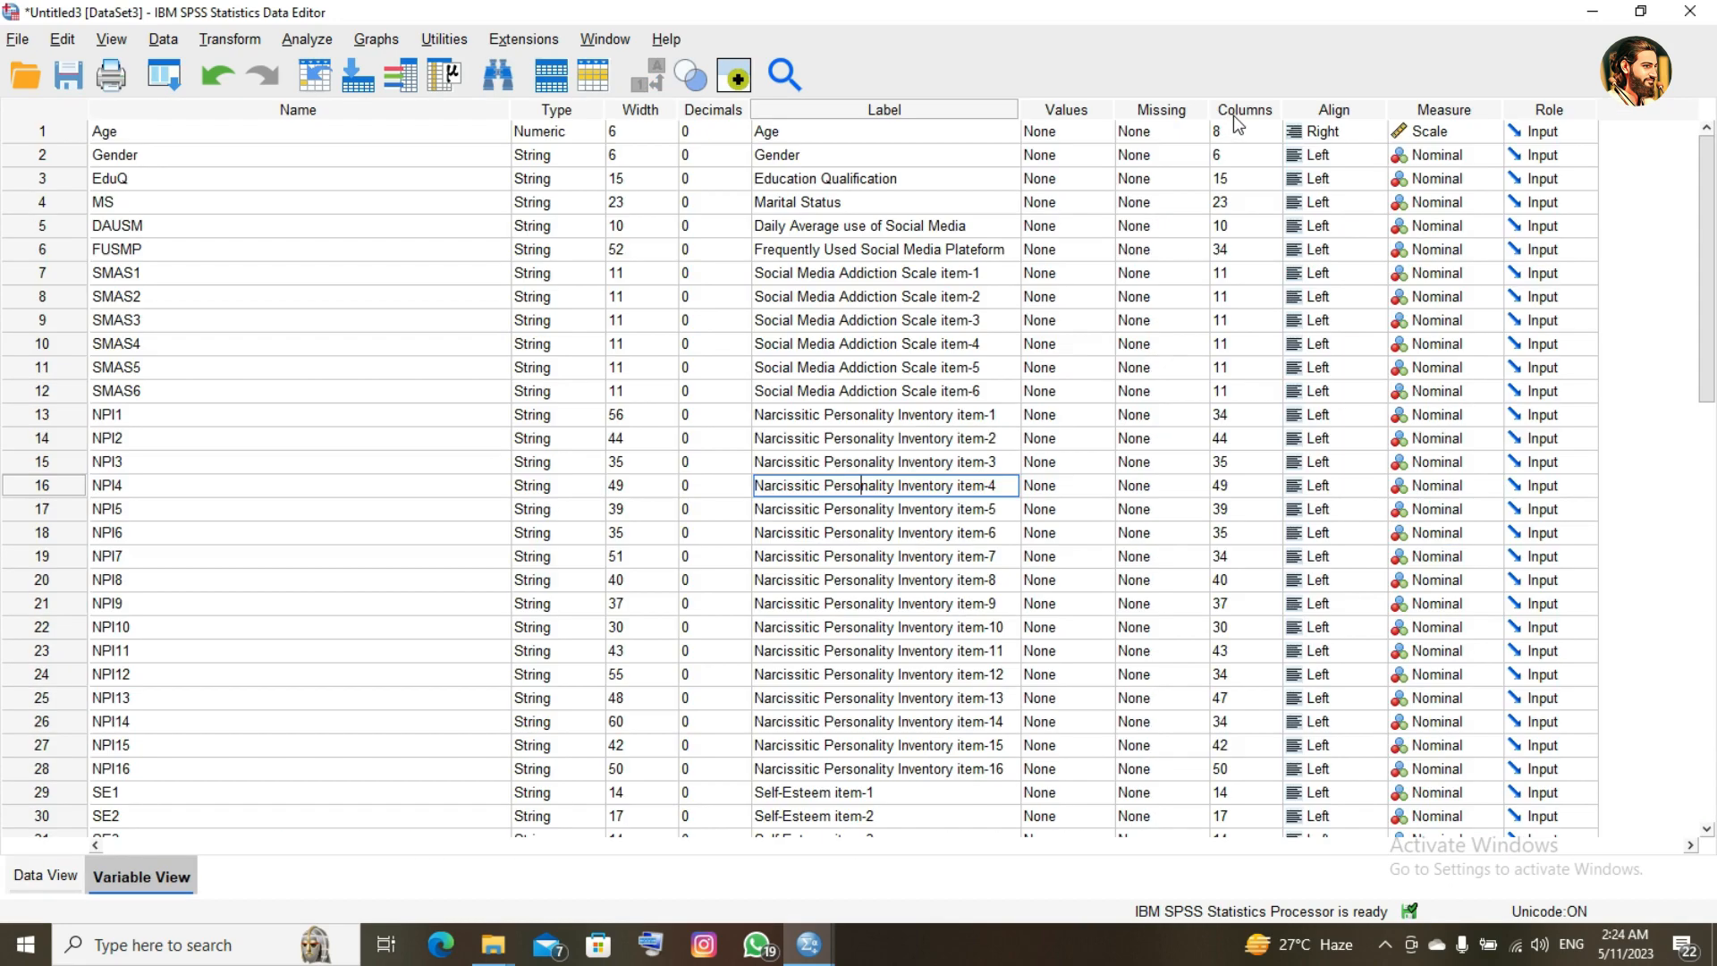
# - Set the Age variable's display column width to 6, check it among the data records, and return to the variable definitions
pyautogui.click(1238, 124)
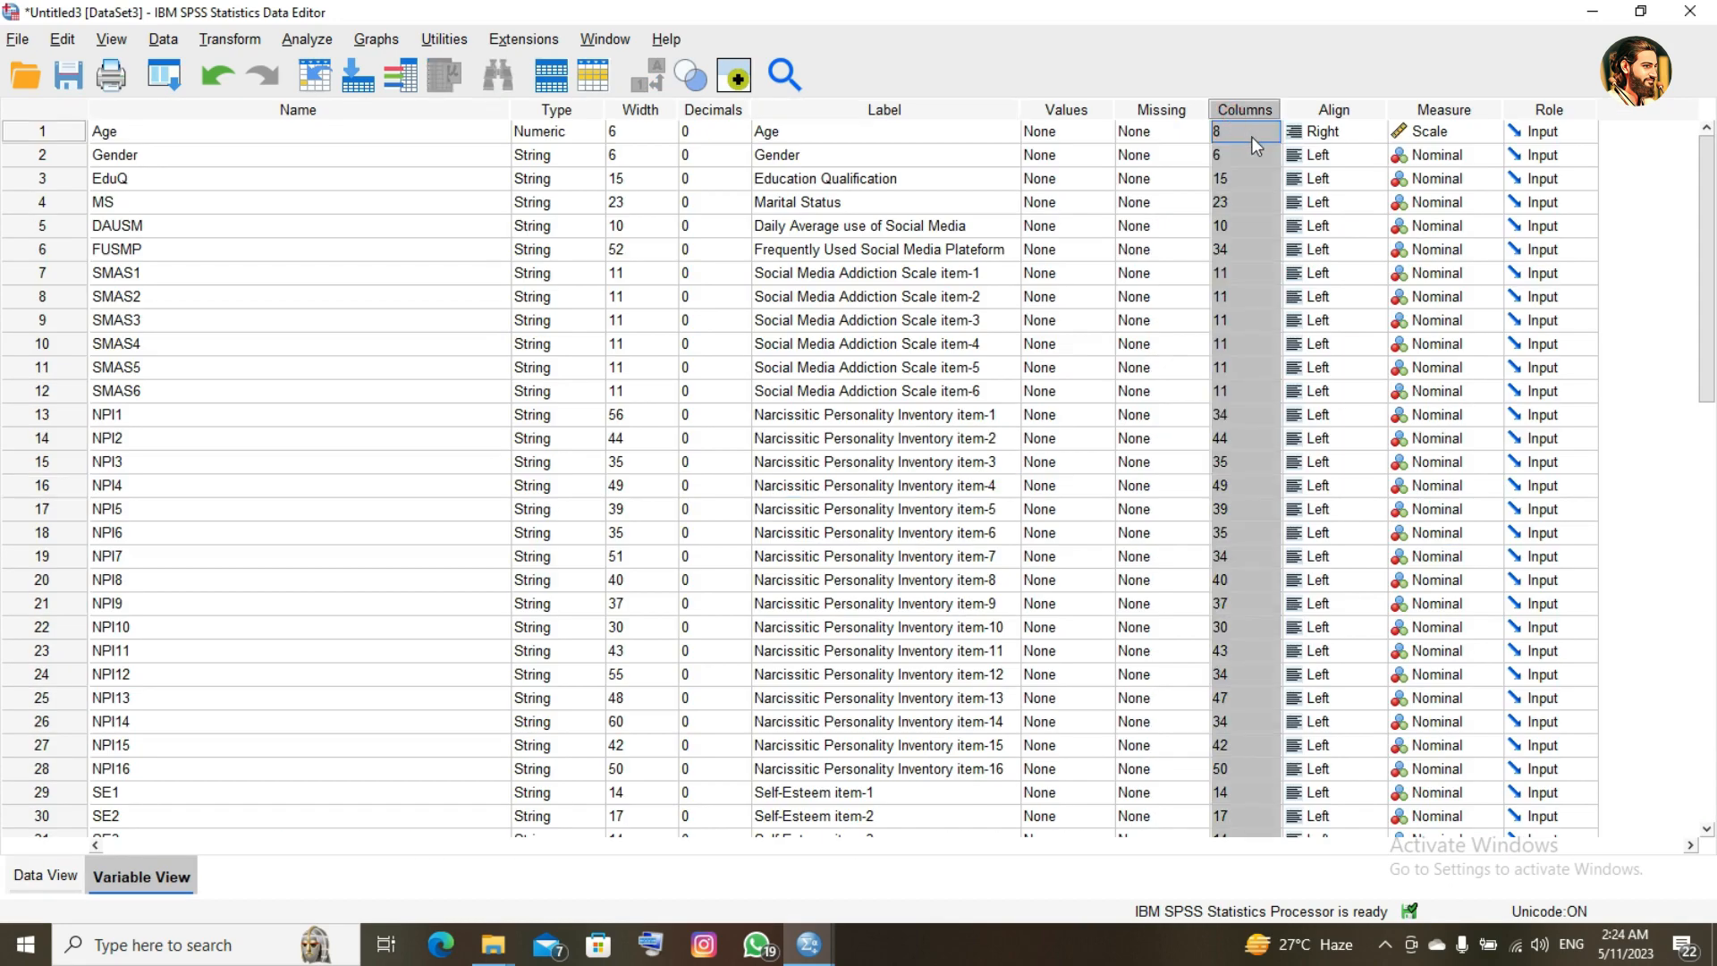
pyautogui.click(1267, 133)
pyautogui.click(1272, 136)
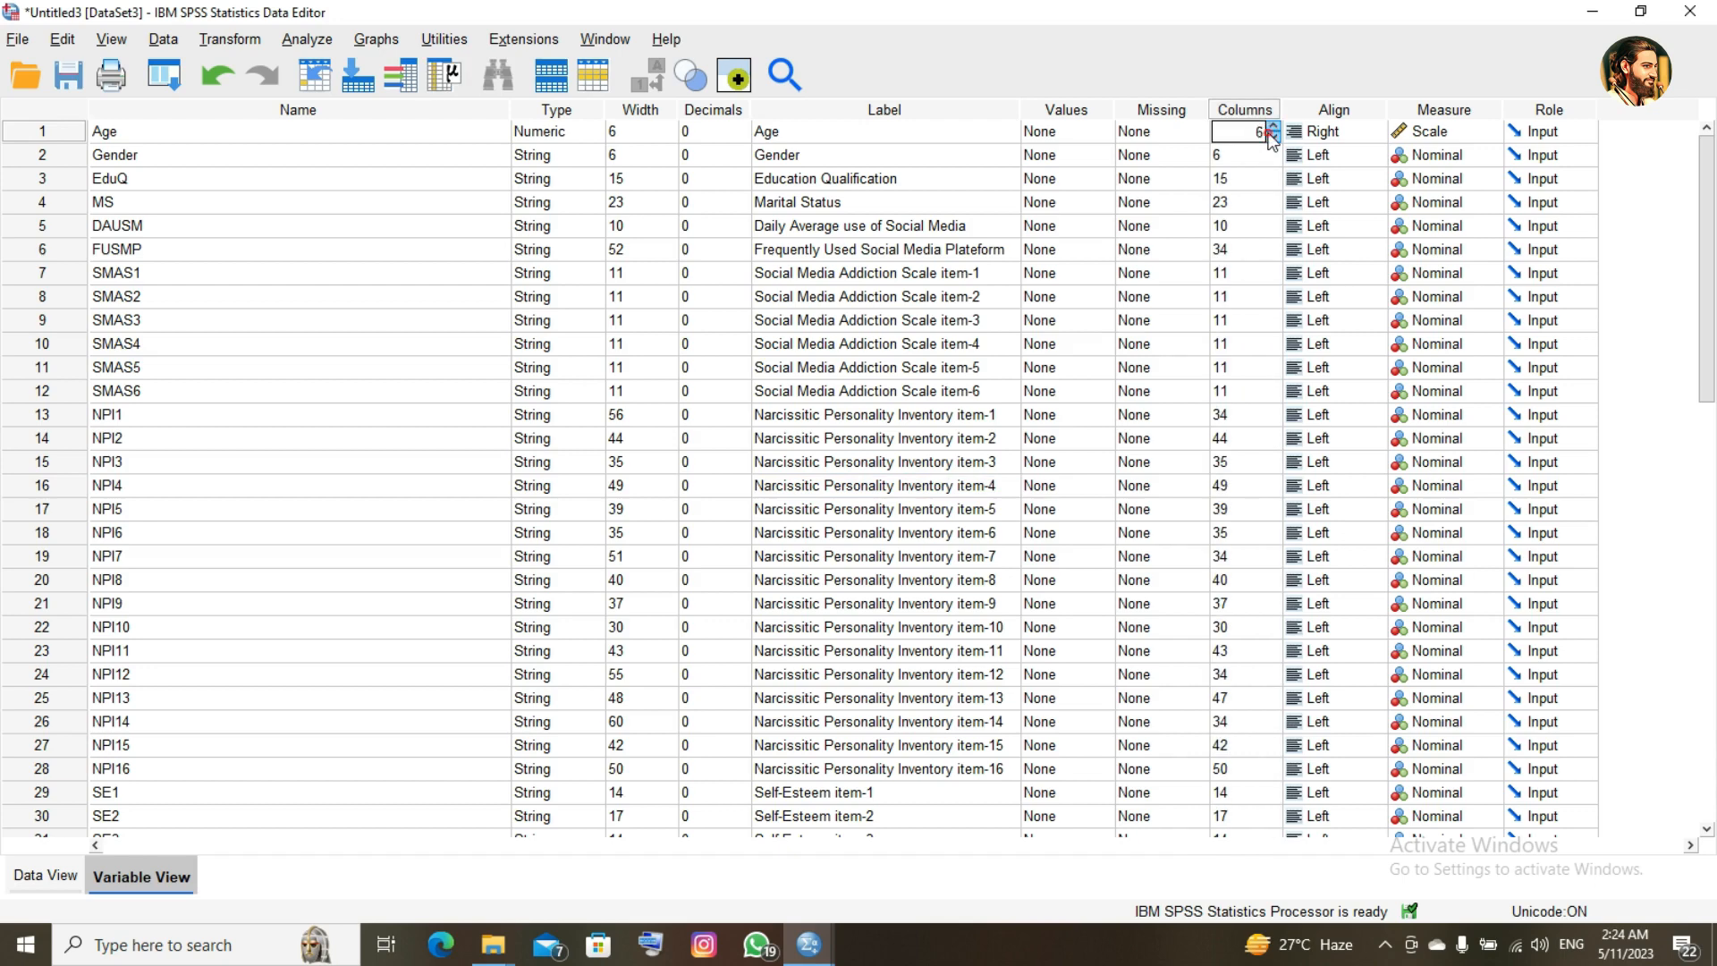
pyautogui.click(1272, 136)
pyautogui.click(1269, 130)
pyautogui.click(1269, 130)
pyautogui.click(1269, 129)
pyautogui.click(1271, 129)
pyautogui.click(1272, 138)
pyautogui.click(1272, 137)
pyautogui.click(1272, 137)
pyautogui.click(1273, 138)
pyautogui.click(49, 878)
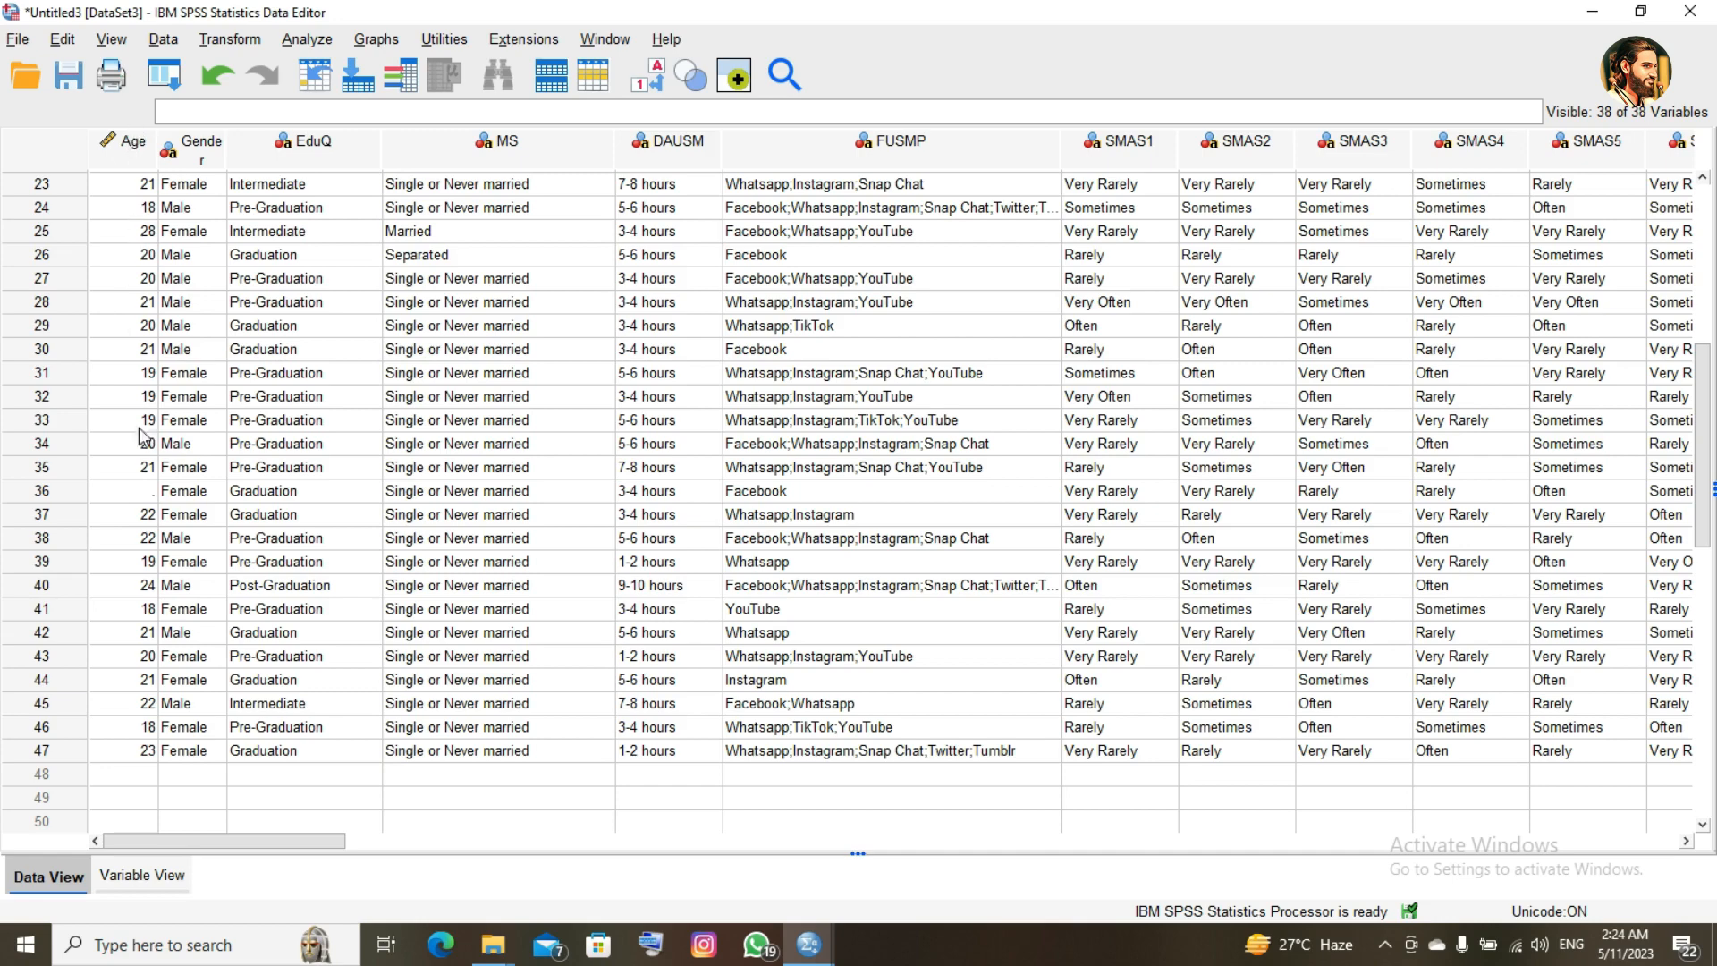
pyautogui.click(118, 877)
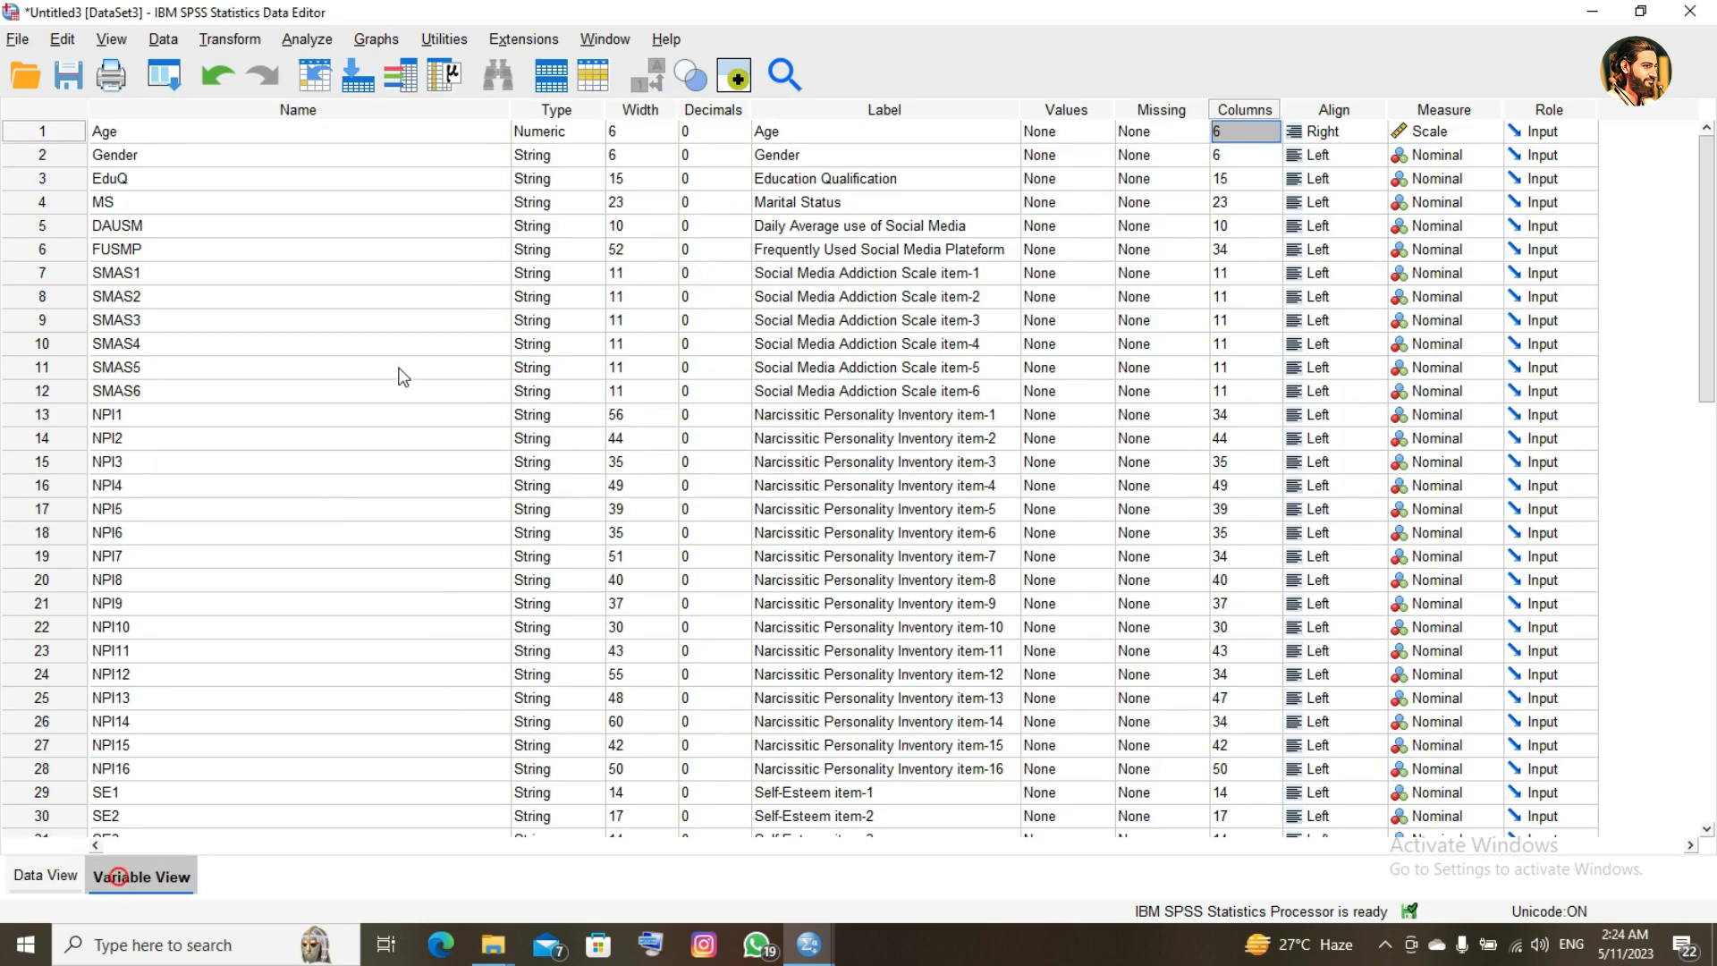
# - Widen the Age variable's display column to about 25, check it among the data records, and return to the variable definitions
pyautogui.click(1271, 128)
pyautogui.click(1271, 127)
pyautogui.click(1272, 127)
pyautogui.click(1272, 127)
pyautogui.click(1271, 127)
pyautogui.click(1271, 127)
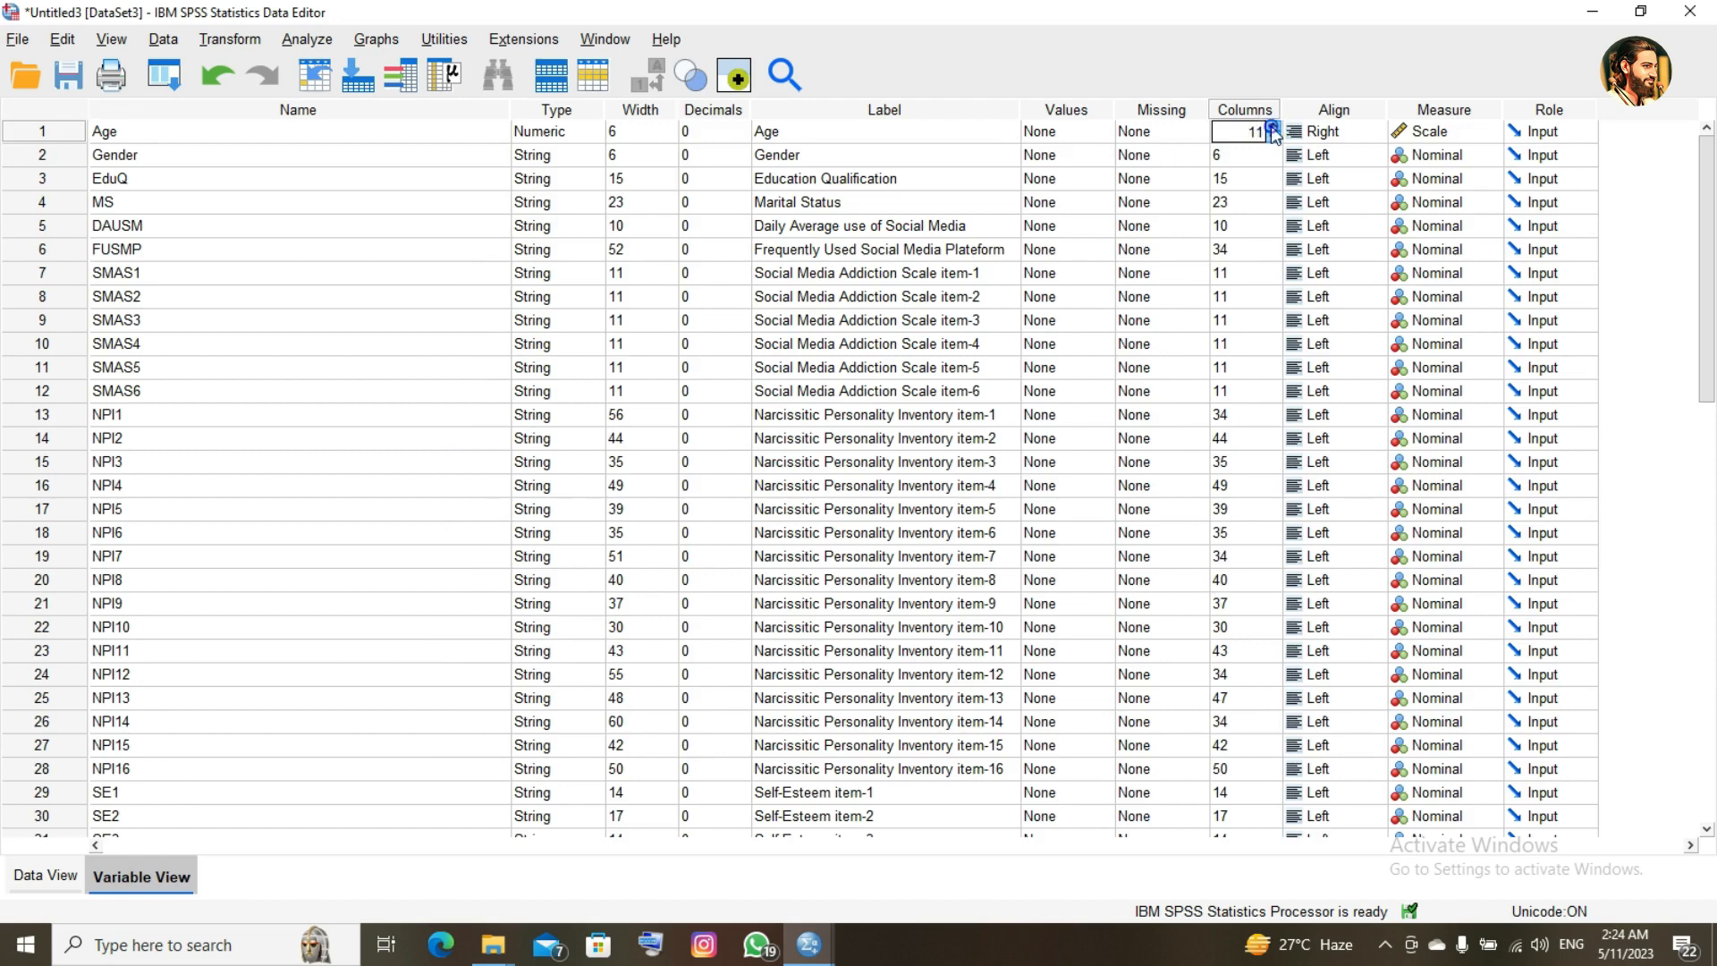
pyautogui.click(1271, 127)
pyautogui.click(1271, 127)
pyautogui.click(1272, 127)
pyautogui.click(1271, 127)
pyautogui.click(1272, 127)
pyautogui.click(1271, 127)
pyautogui.click(1271, 126)
pyautogui.click(1272, 127)
pyautogui.click(45, 875)
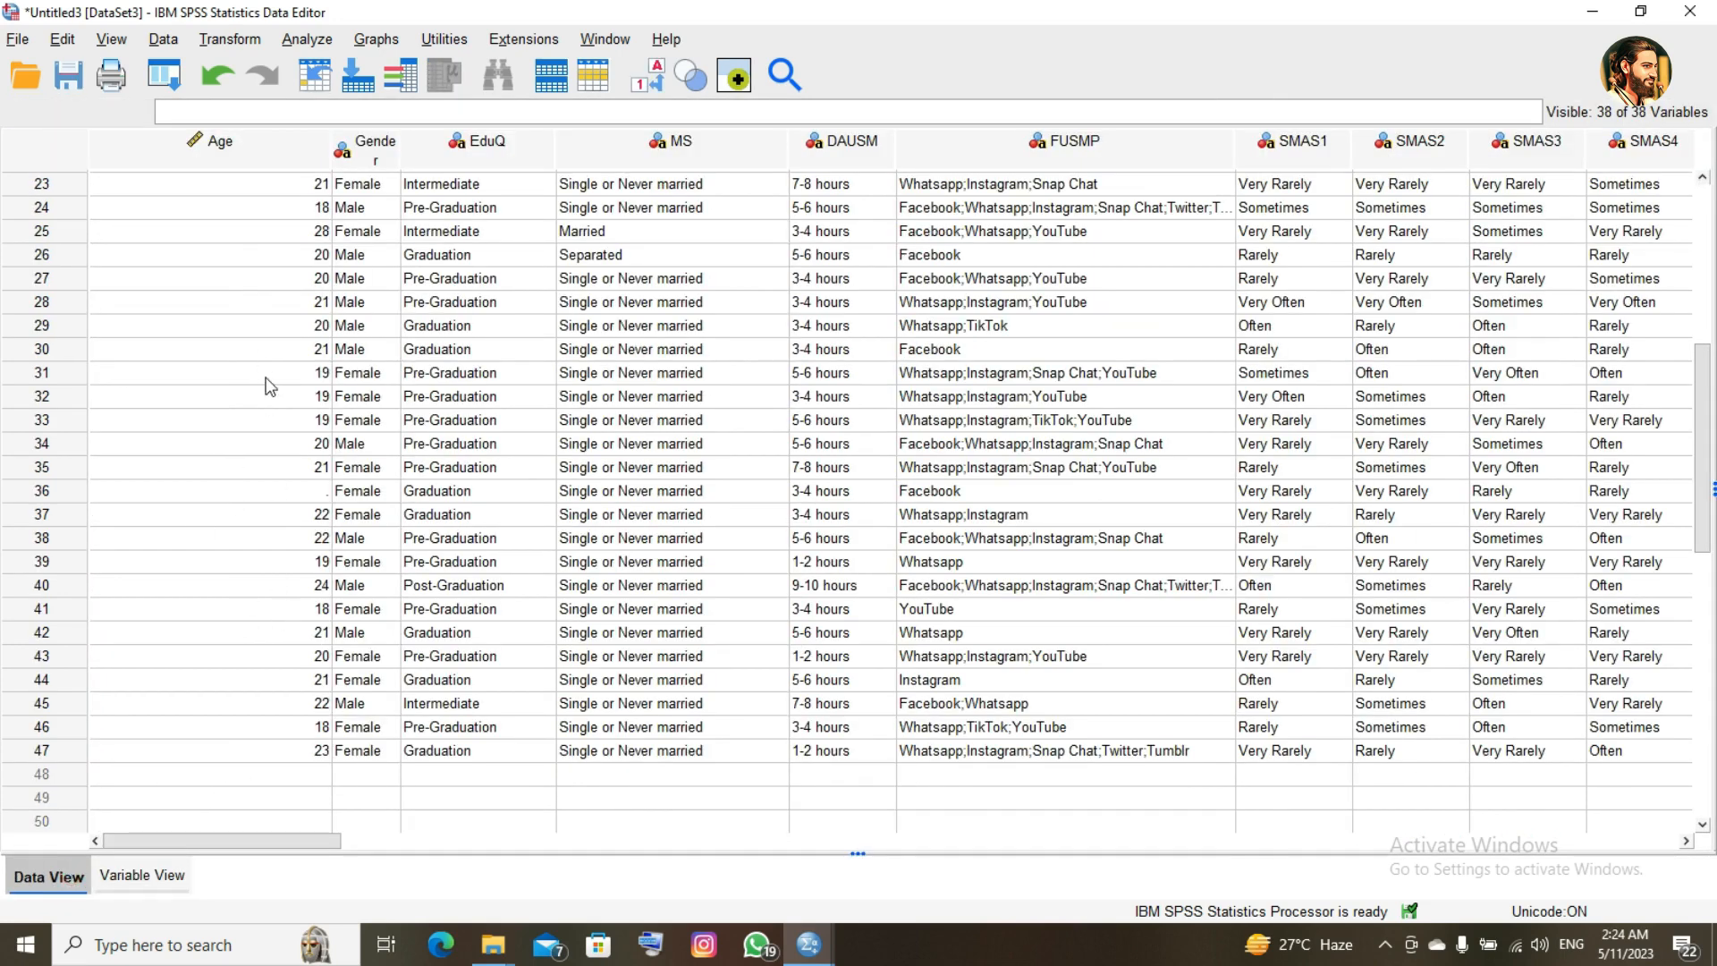
pyautogui.click(142, 874)
# - Restore the Age variable's display column width to 8
pyautogui.click(1271, 127)
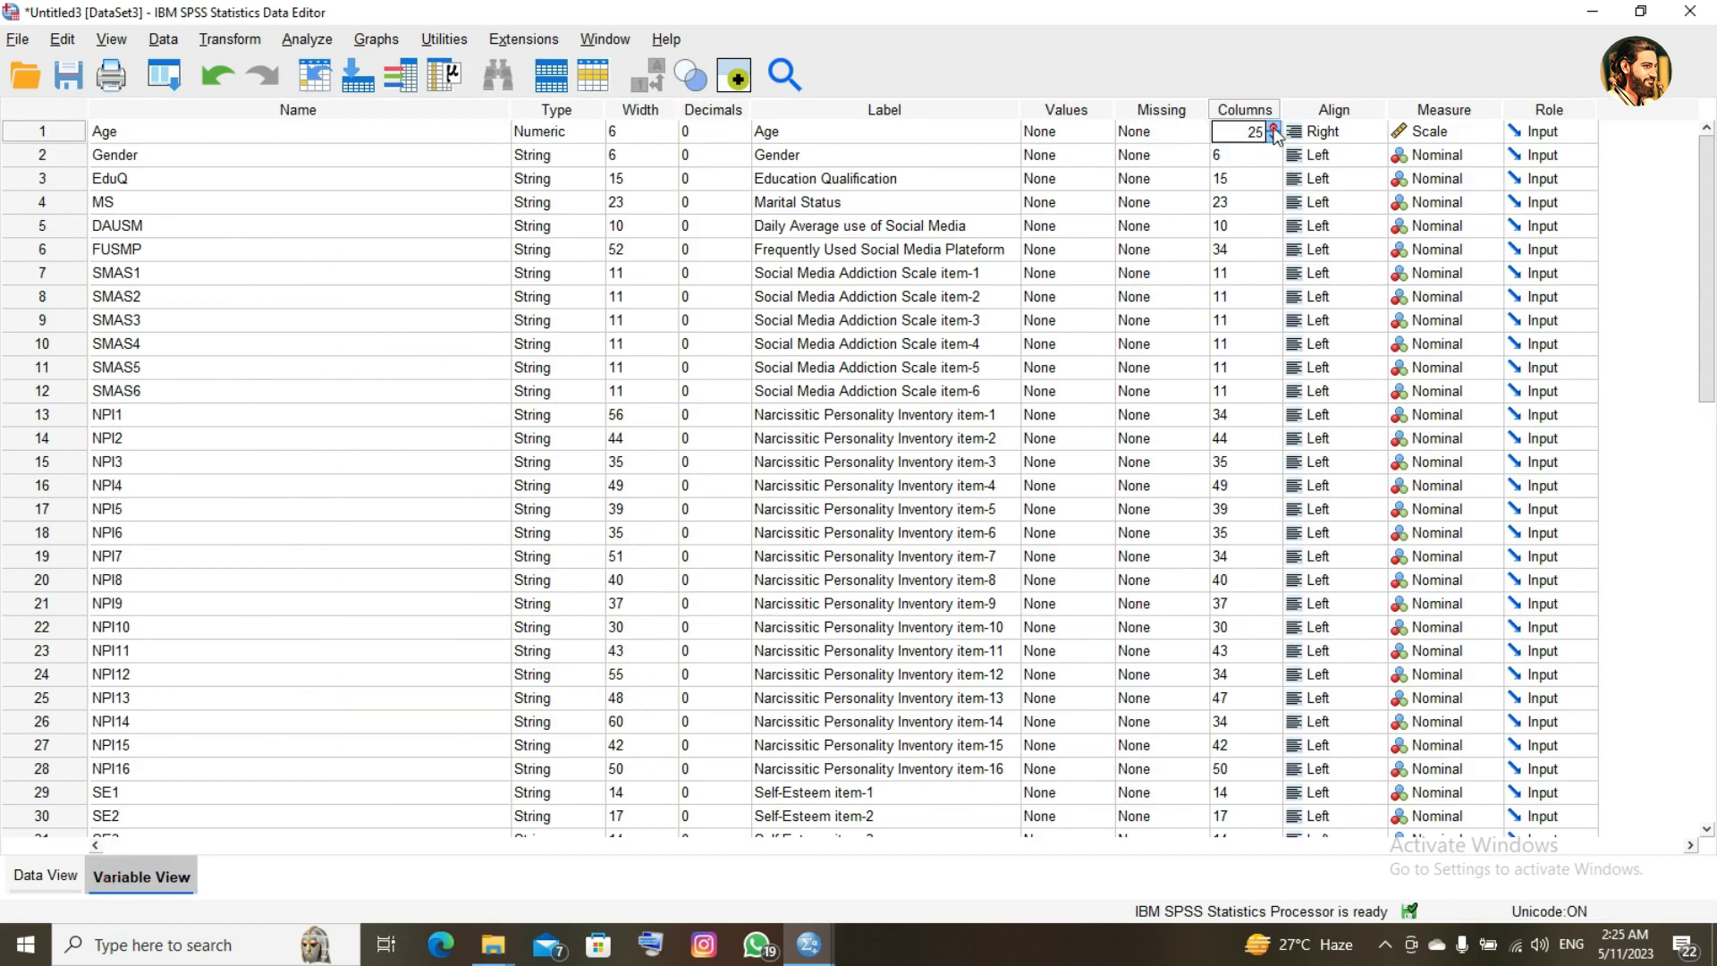
pyautogui.click(1274, 137)
pyautogui.click(1273, 127)
# - Set the Age variable's alignment to Center, check it among the data records, and return to the variable definitions
pyautogui.click(1344, 111)
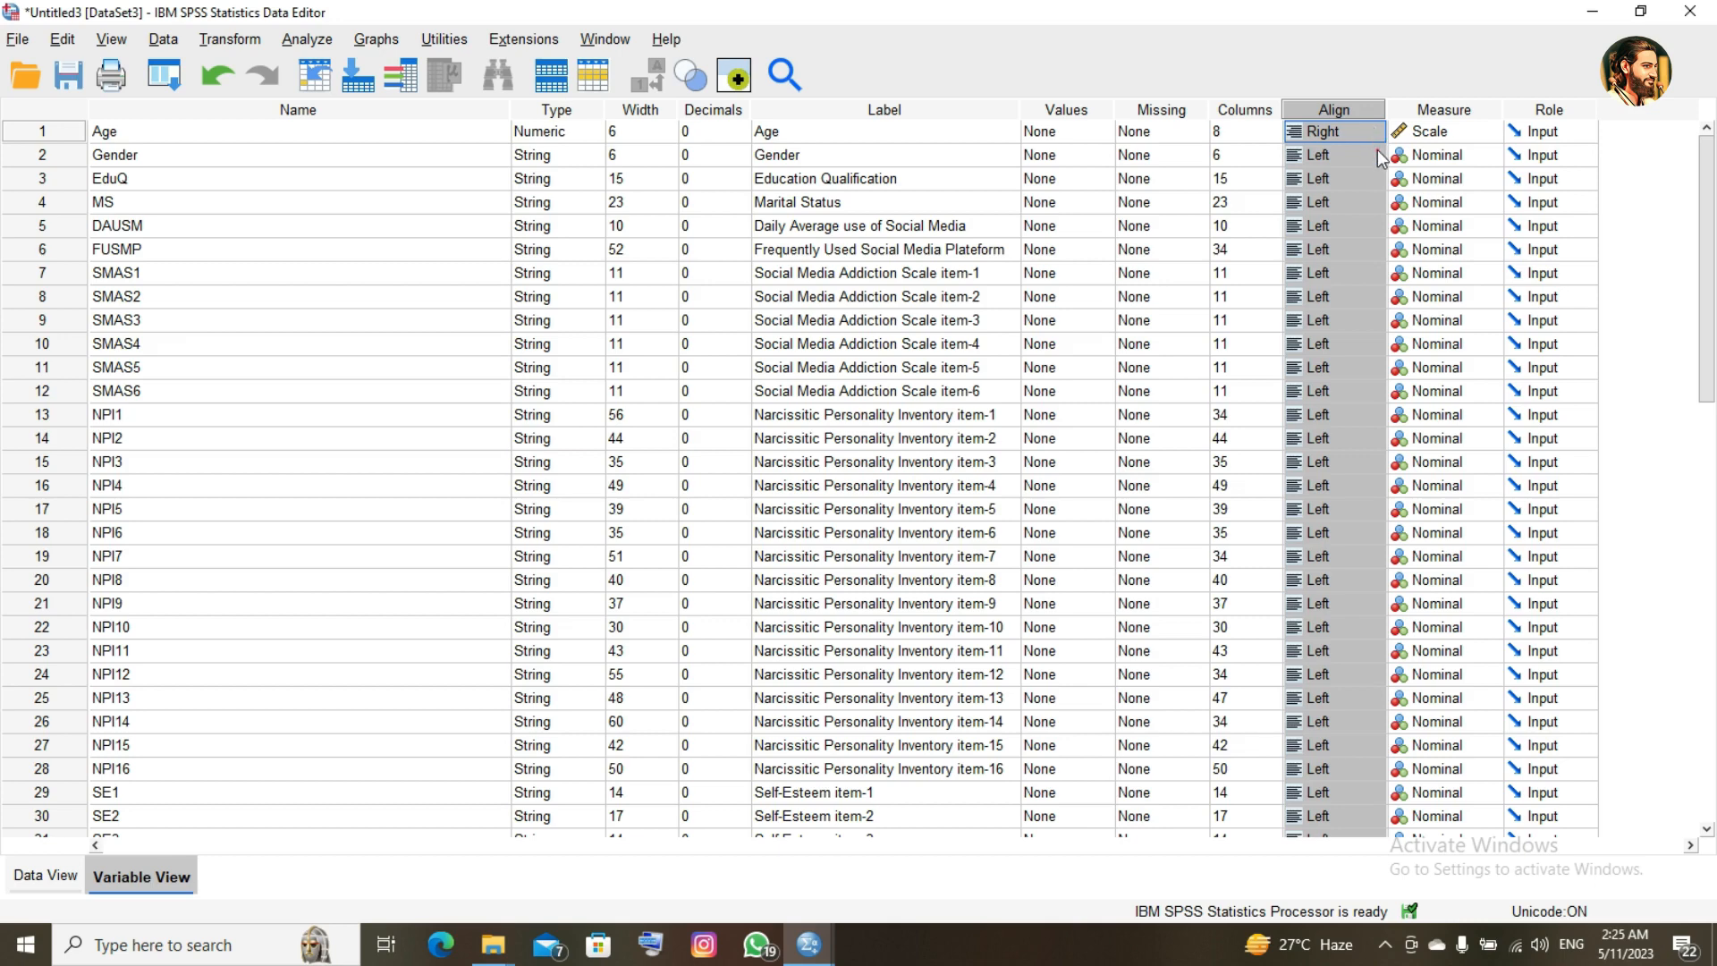
pyautogui.click(1377, 150)
pyautogui.click(1376, 134)
pyautogui.click(1375, 132)
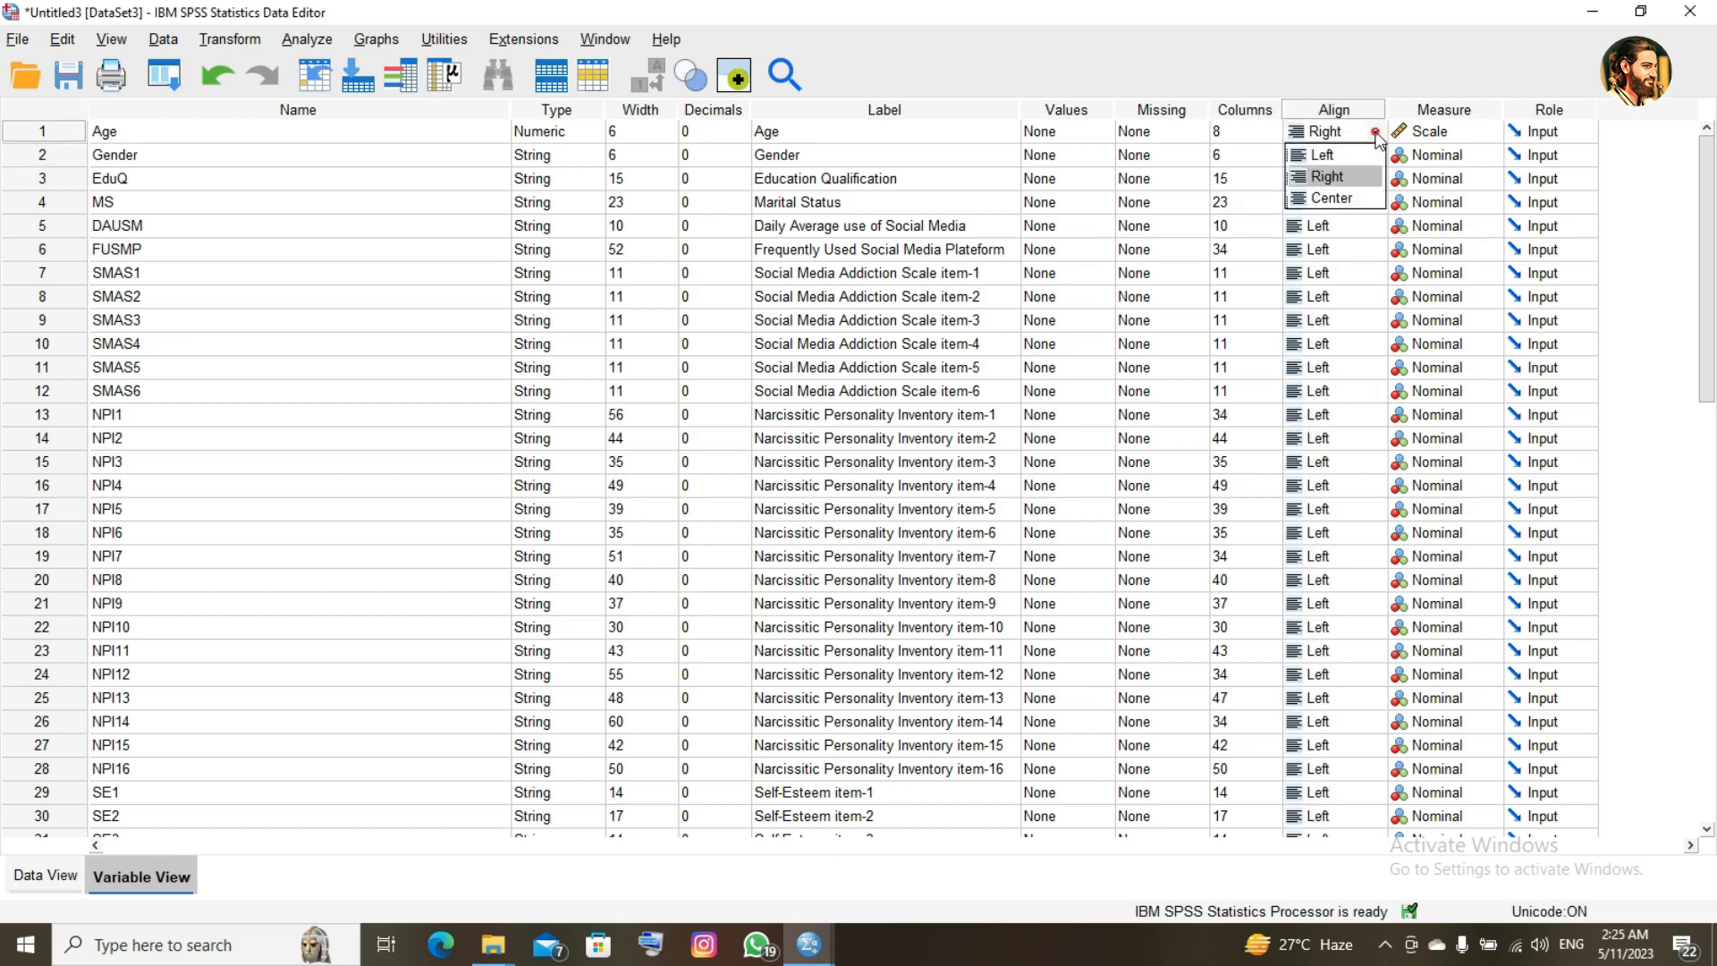
pyautogui.click(1355, 198)
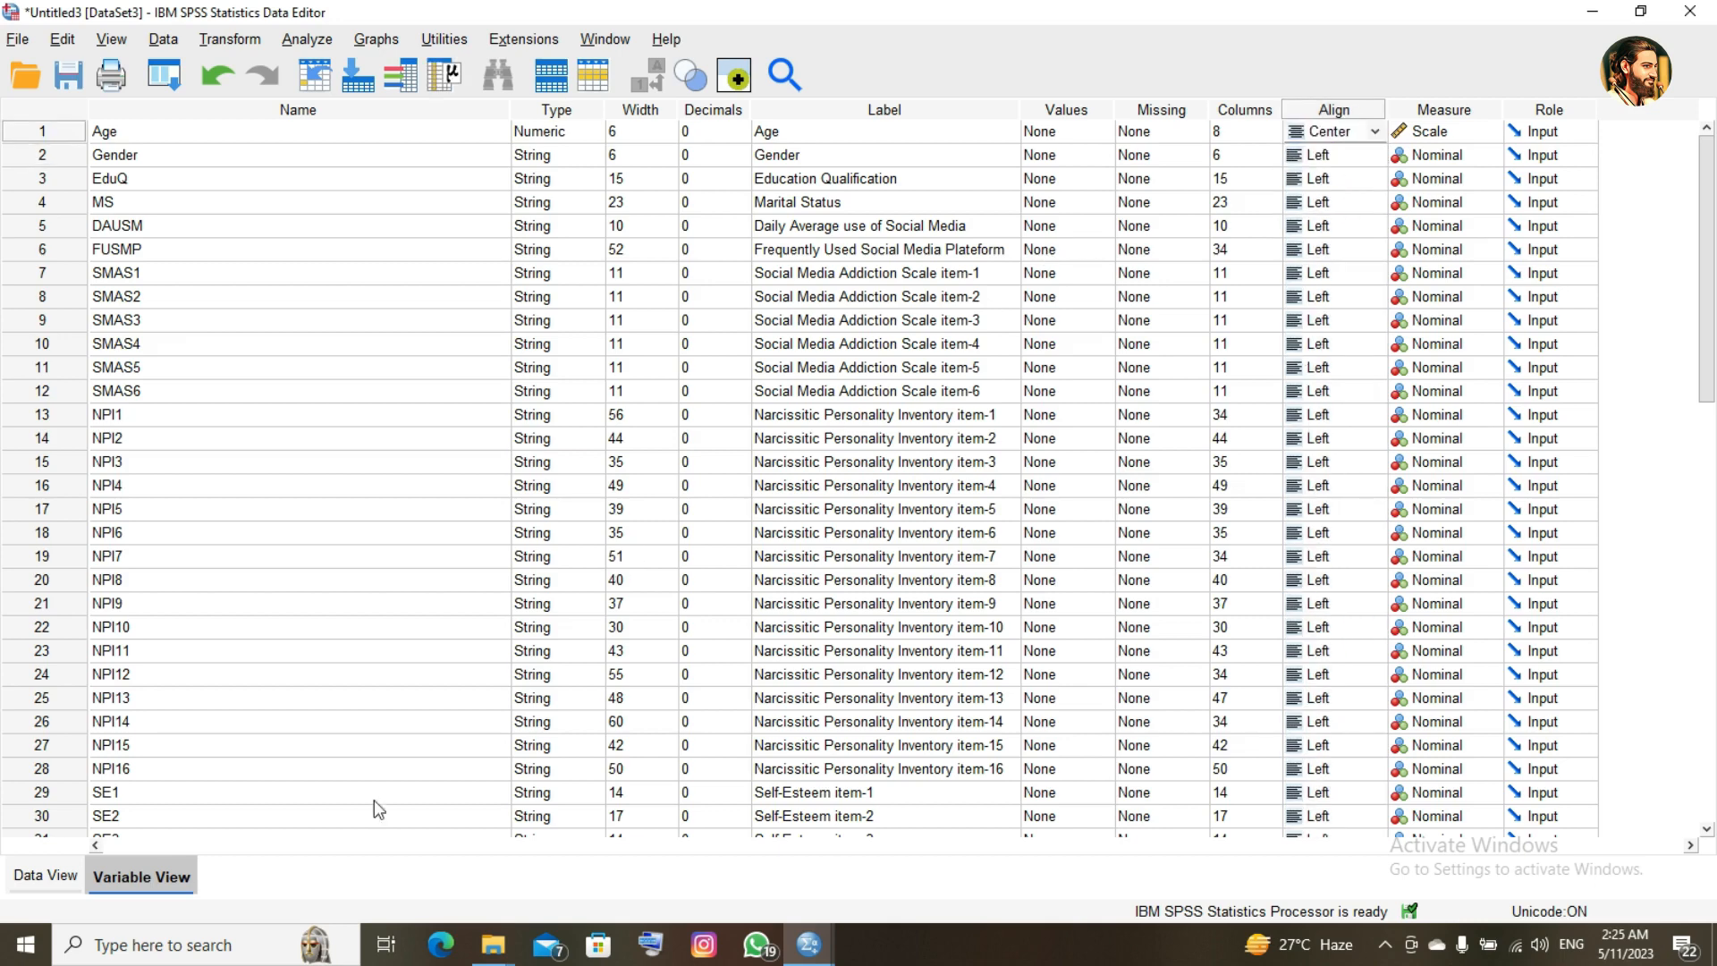
pyautogui.click(62, 886)
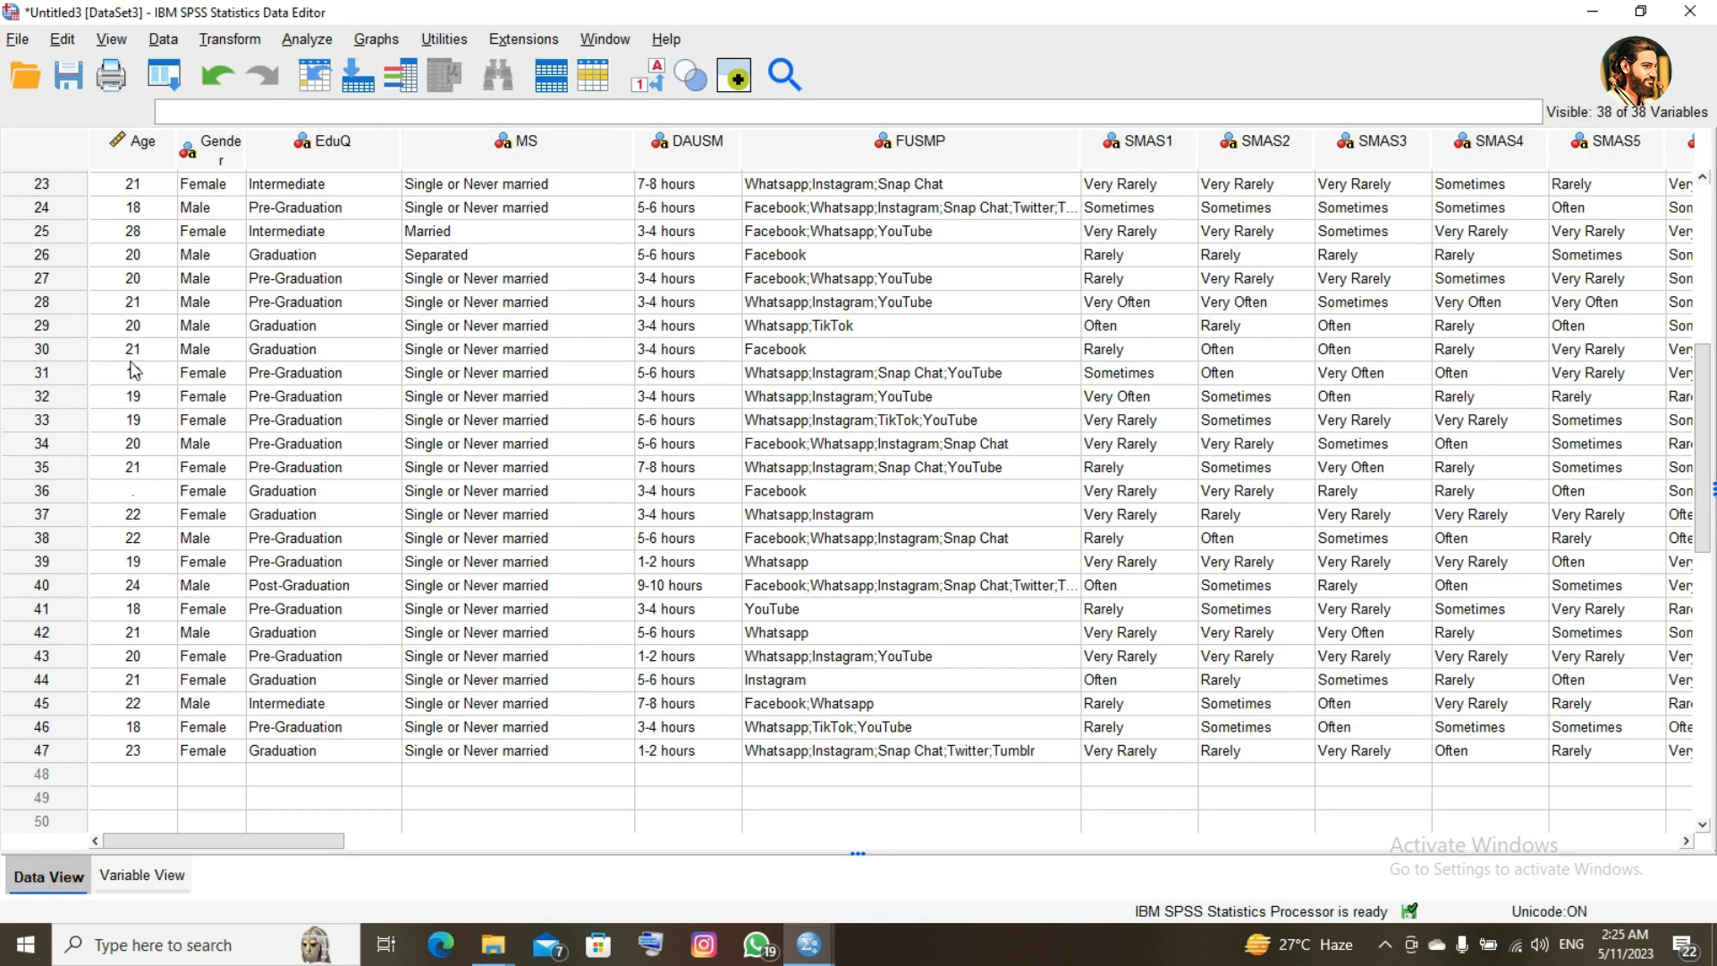
pyautogui.click(143, 876)
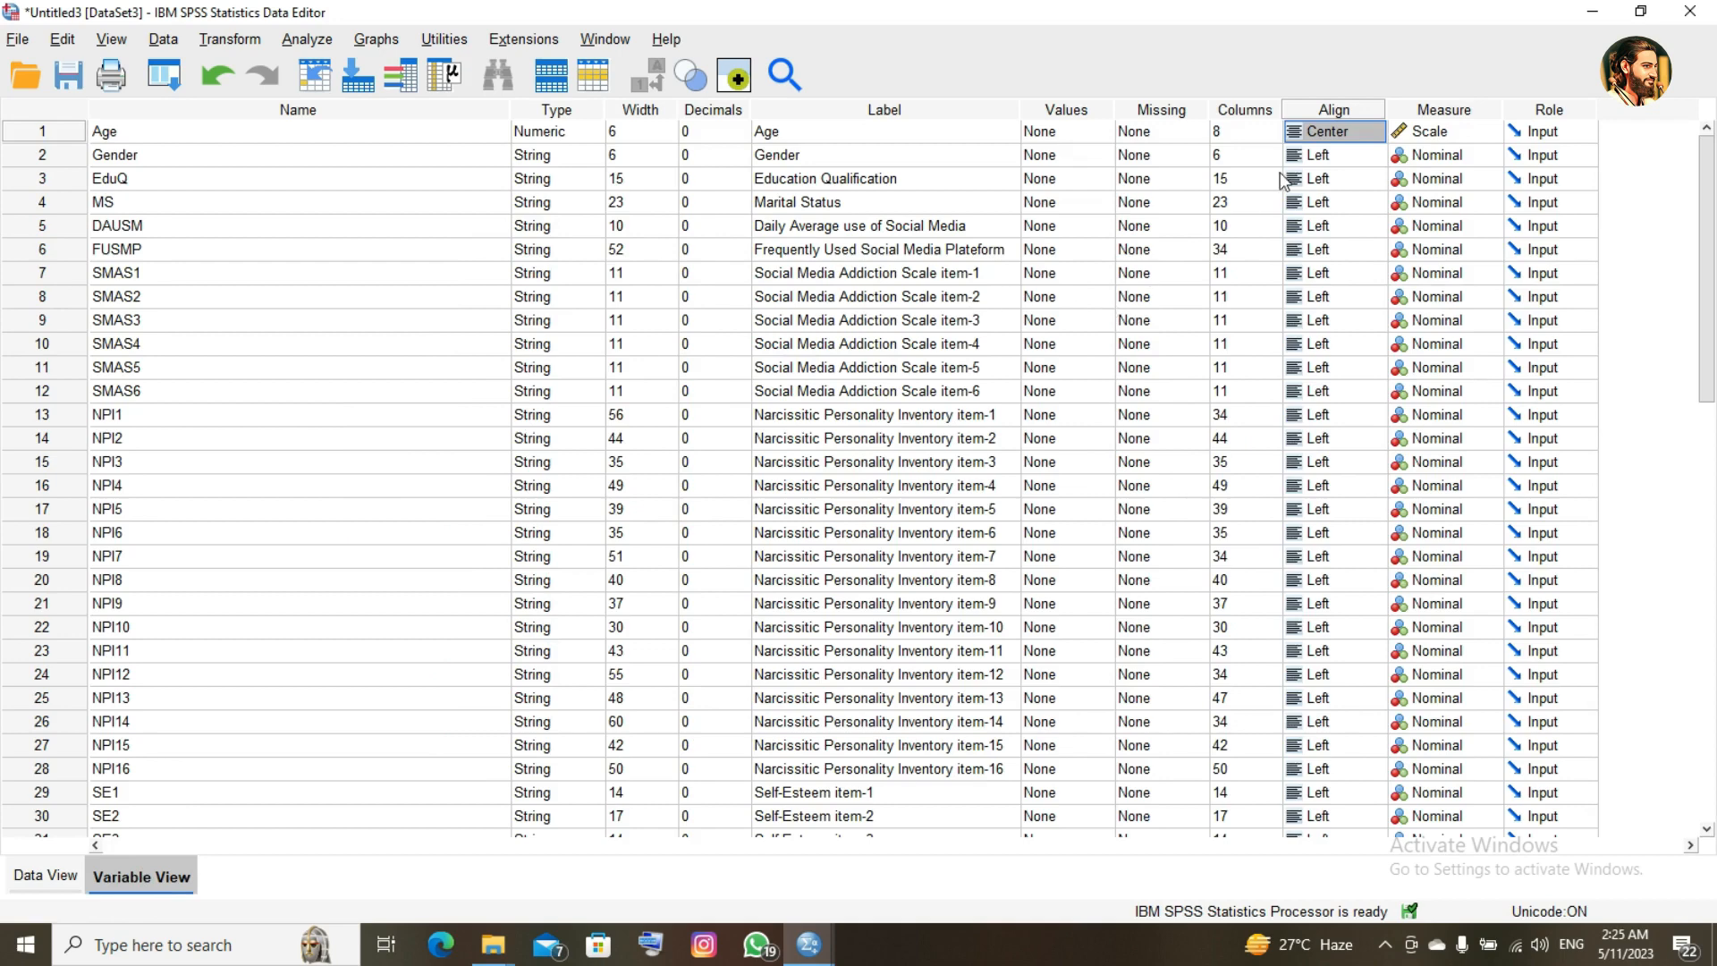
# - Check the Measure setting of Age and the measurement levels offered for Gender, keeping both as they are
pyautogui.click(1490, 134)
pyautogui.click(1490, 134)
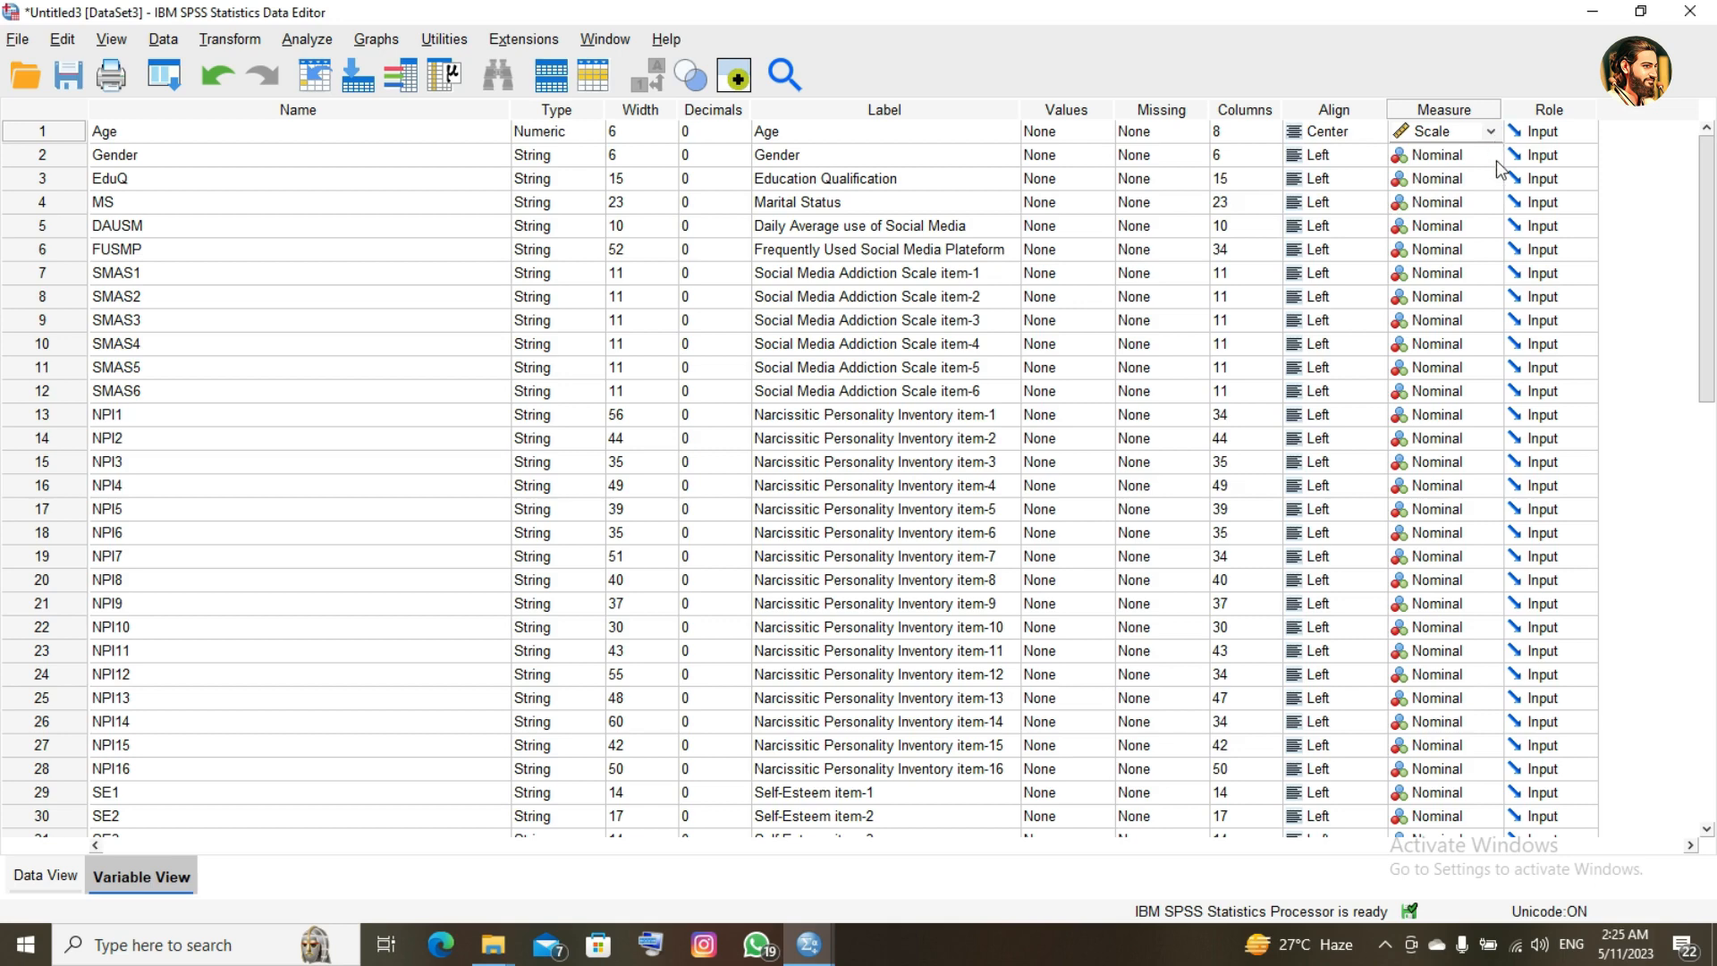
pyautogui.click(1495, 159)
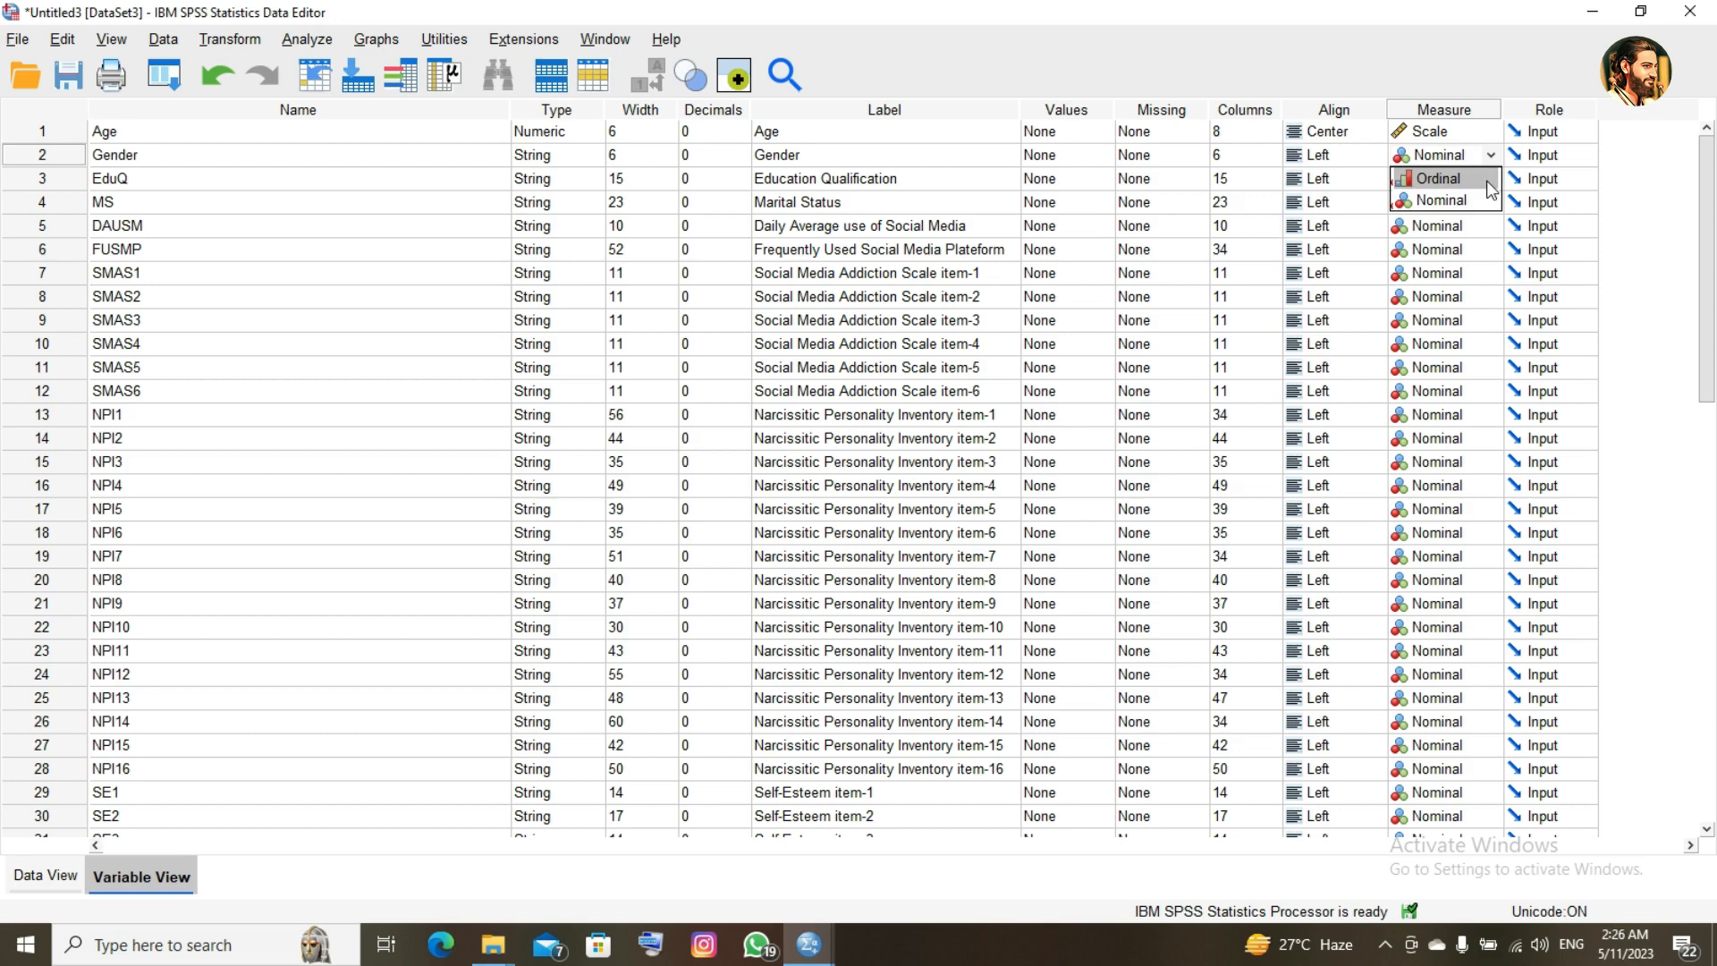
pyautogui.click(145, 881)
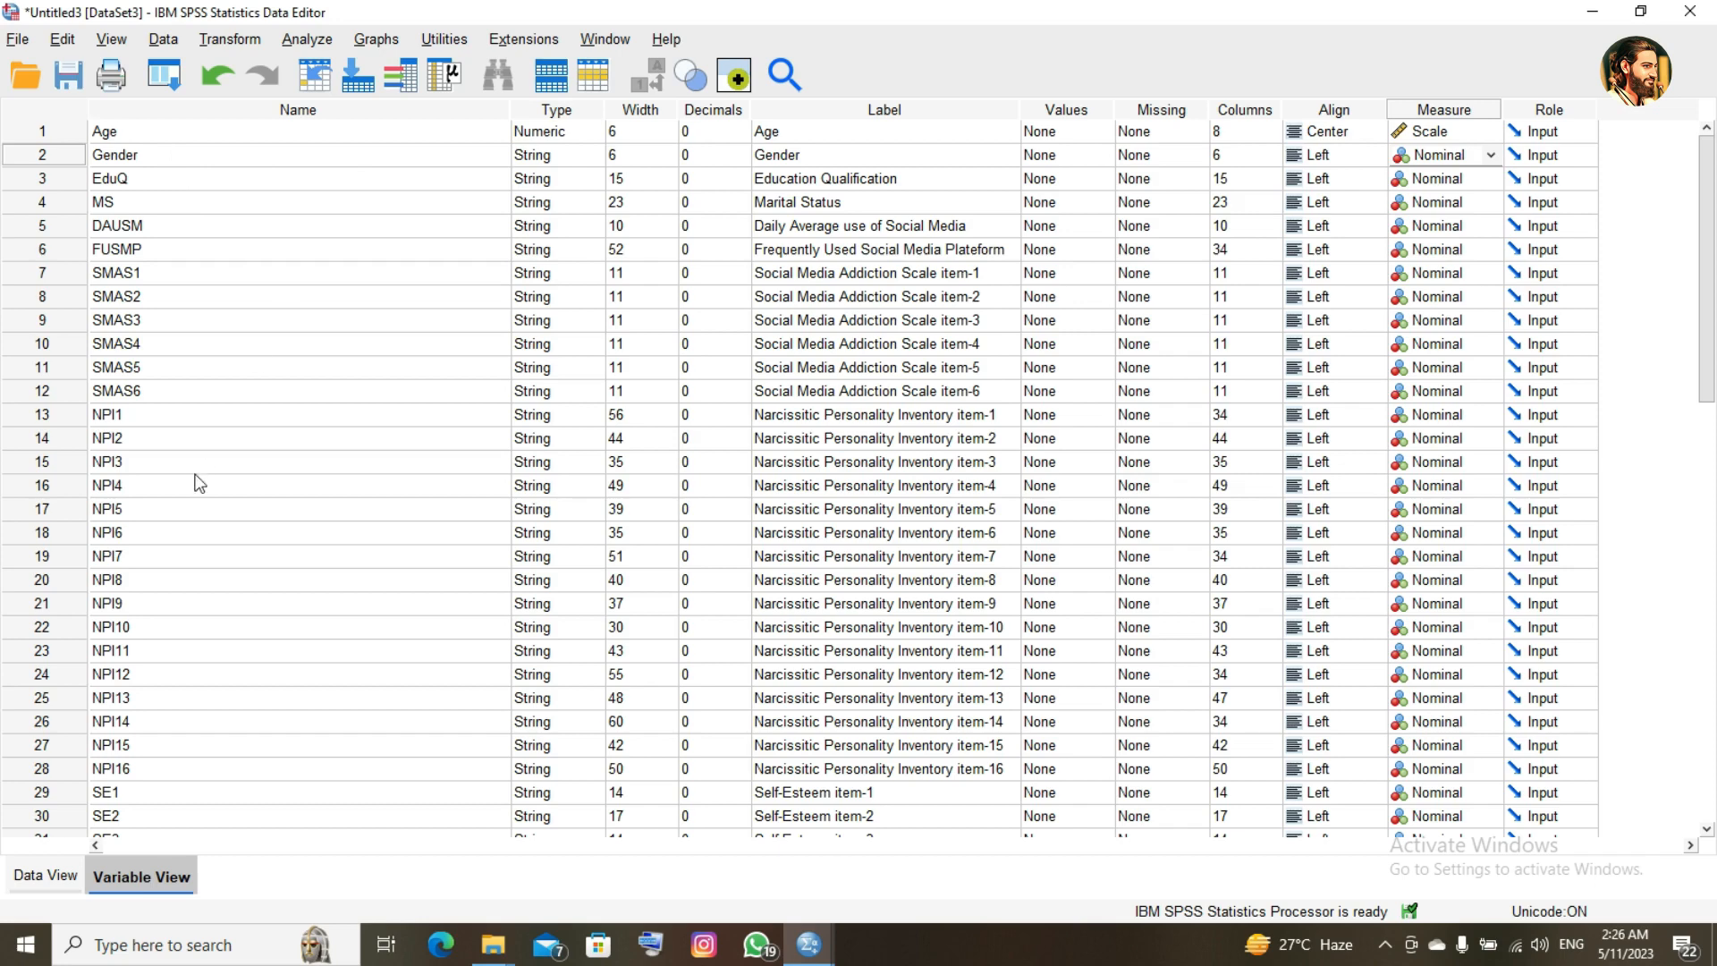
# - Show the data records and examine case 38's text responses from SMAS1 across to NPI3
pyautogui.click(47, 876)
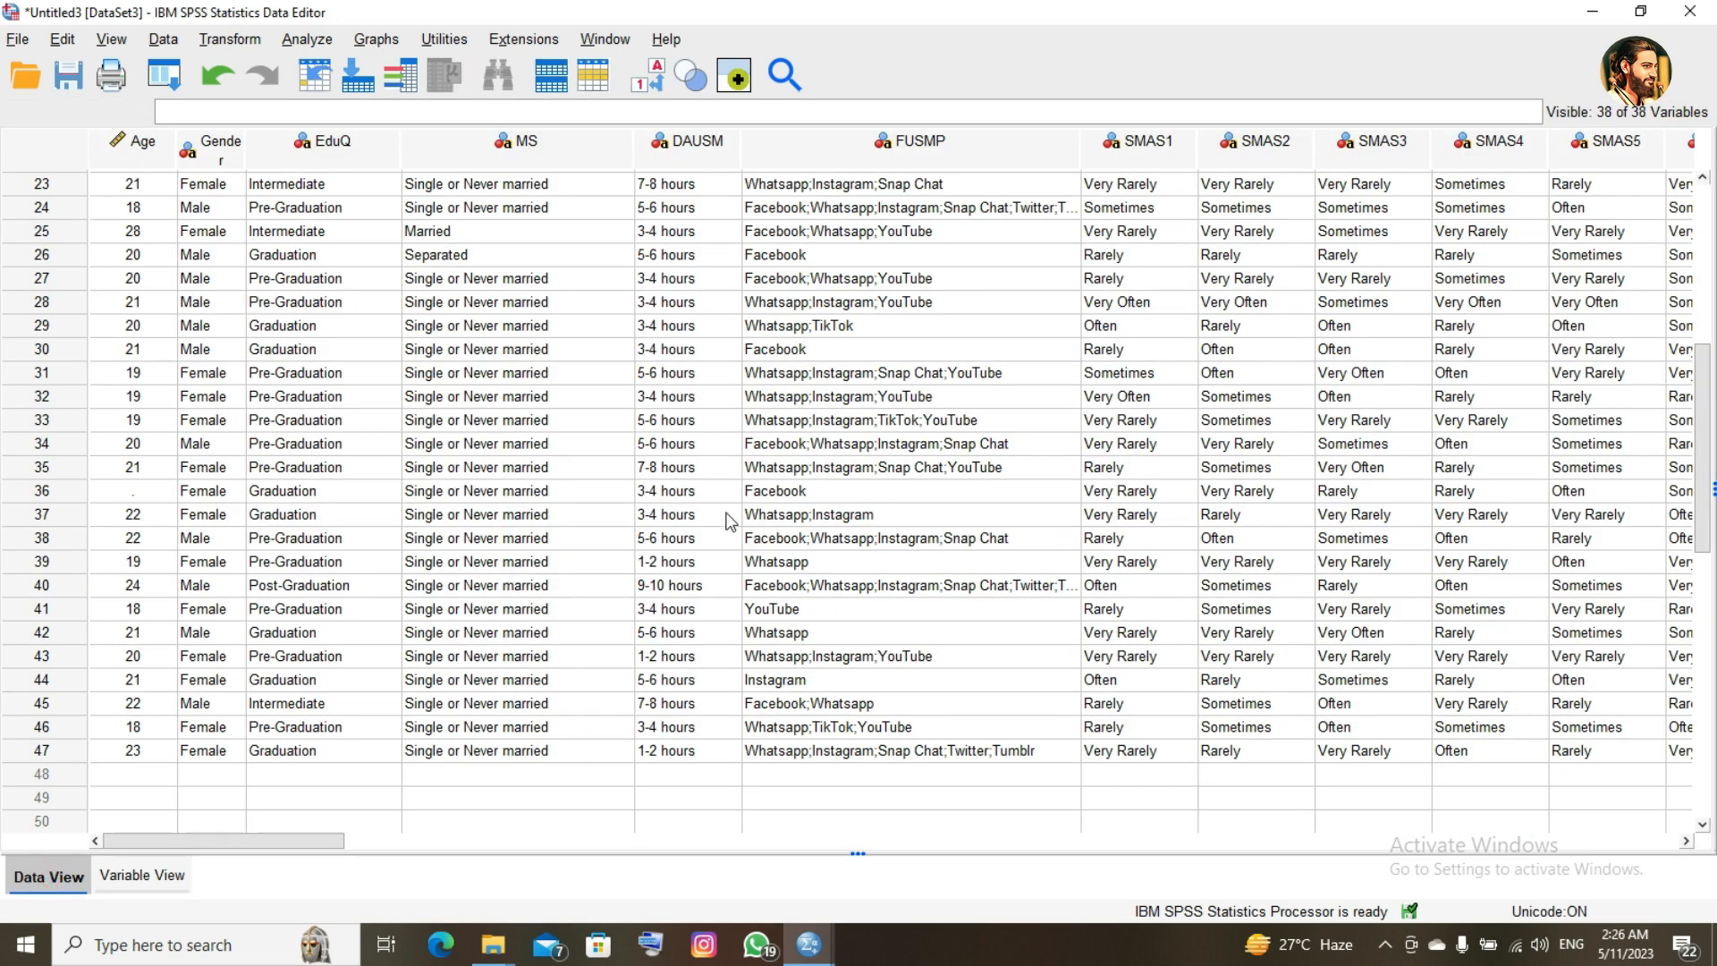
pyautogui.click(1112, 537)
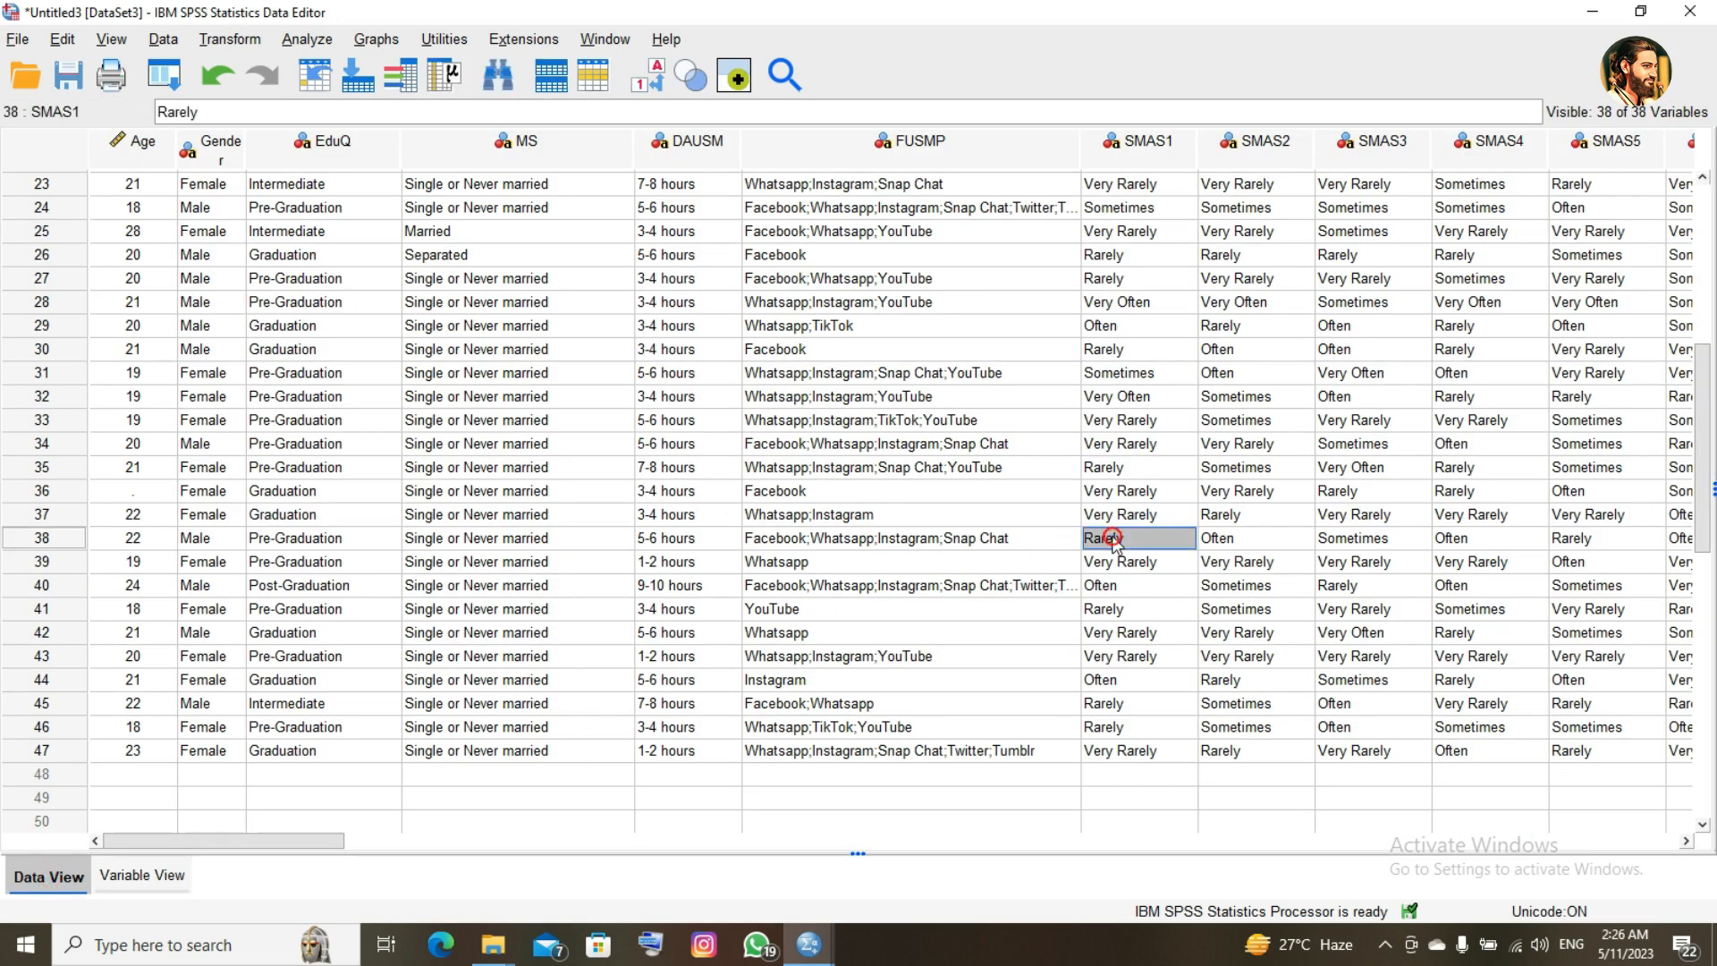
pyautogui.press('Right')
pyautogui.press('Right')
pyautogui.press('Right')
pyautogui.press('Right')
pyautogui.press('Right')
pyautogui.press('Right')
pyautogui.press('Right')
pyautogui.press('Right')
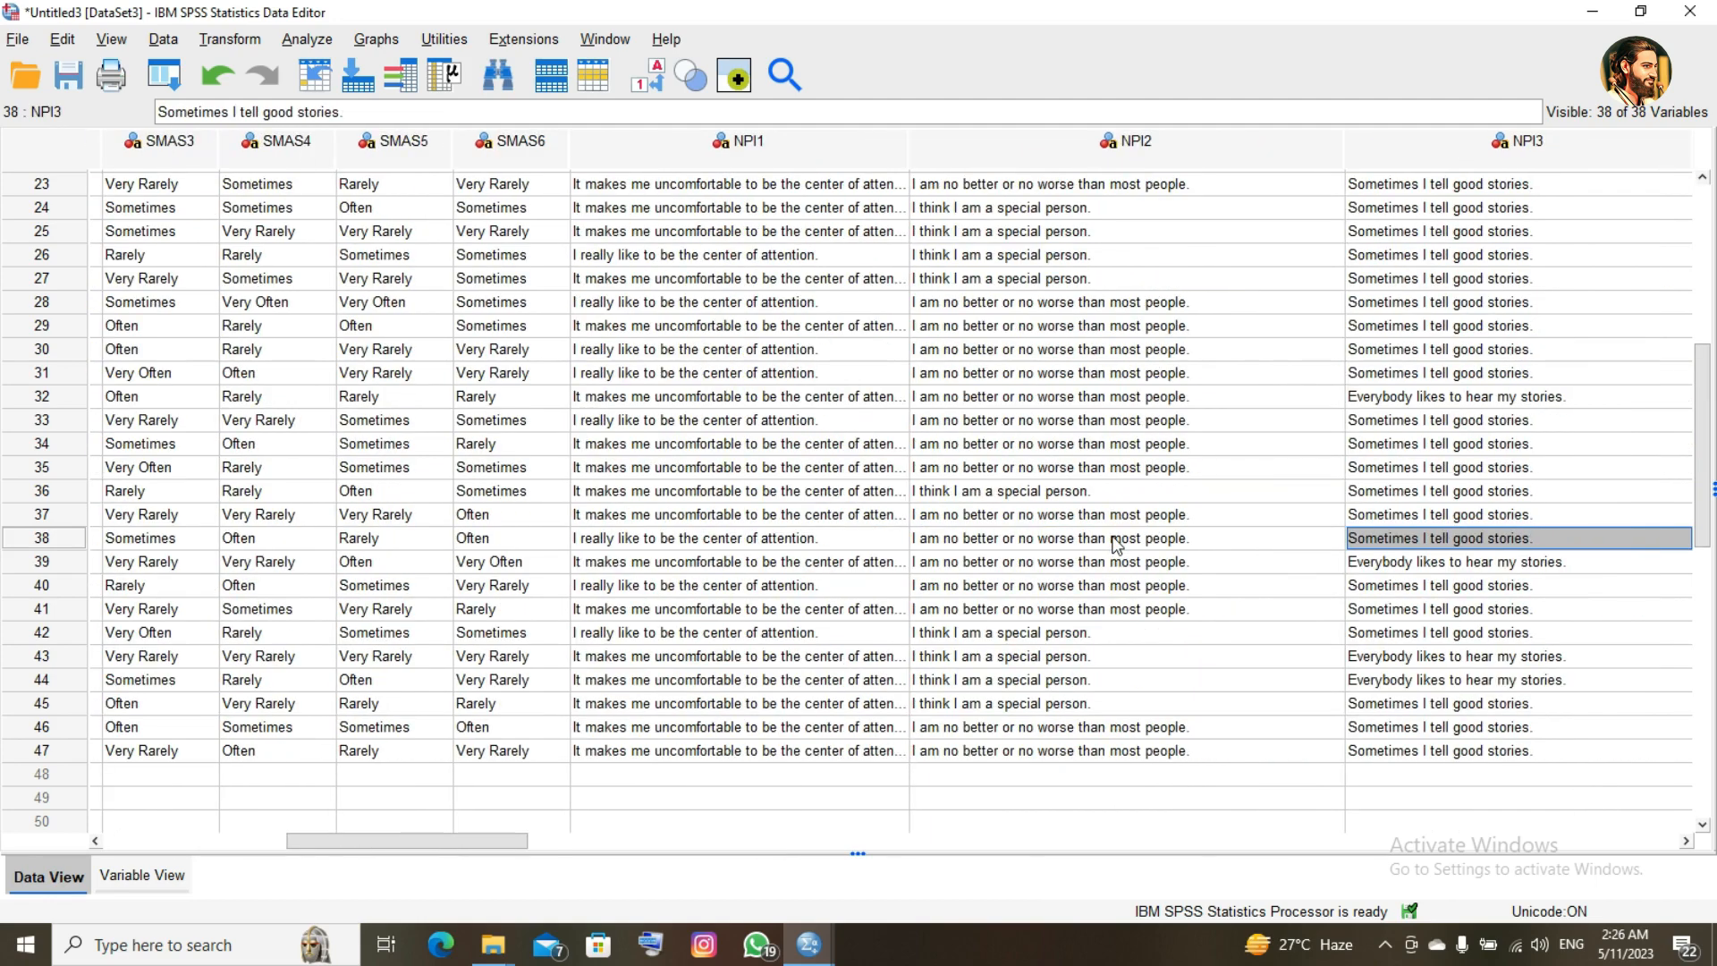
pyautogui.press('Left')
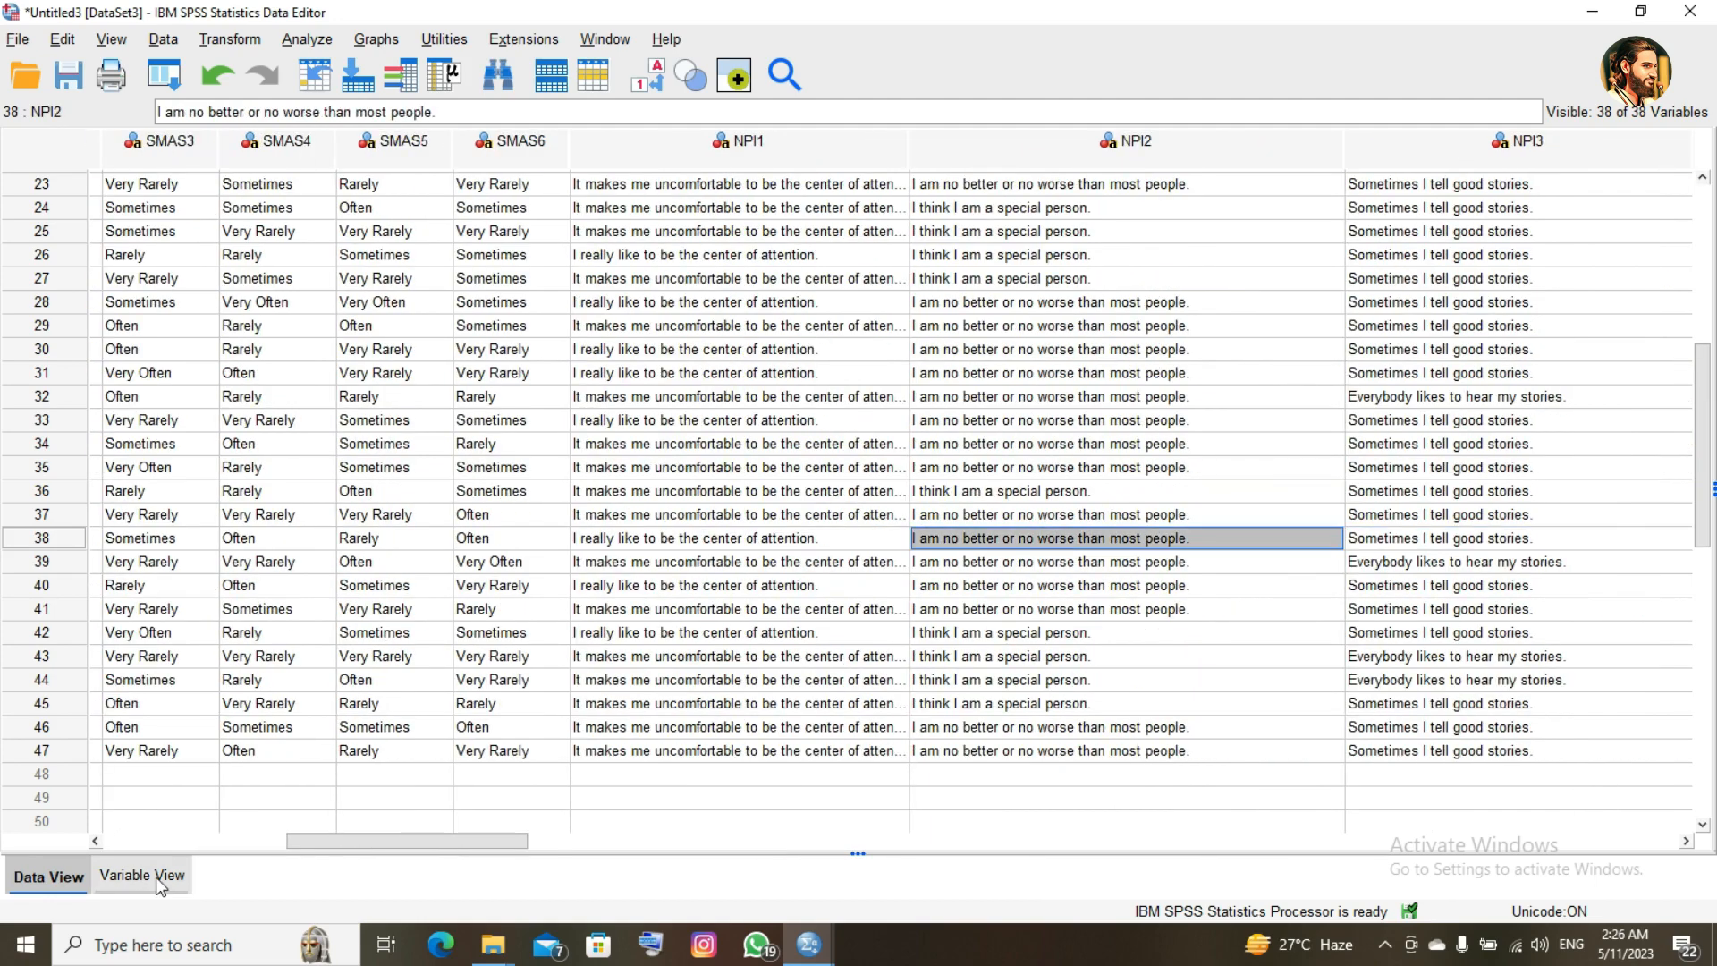
# - Return to the variable definitions and narrow the Name column to fit the short variable names
pyautogui.click(159, 882)
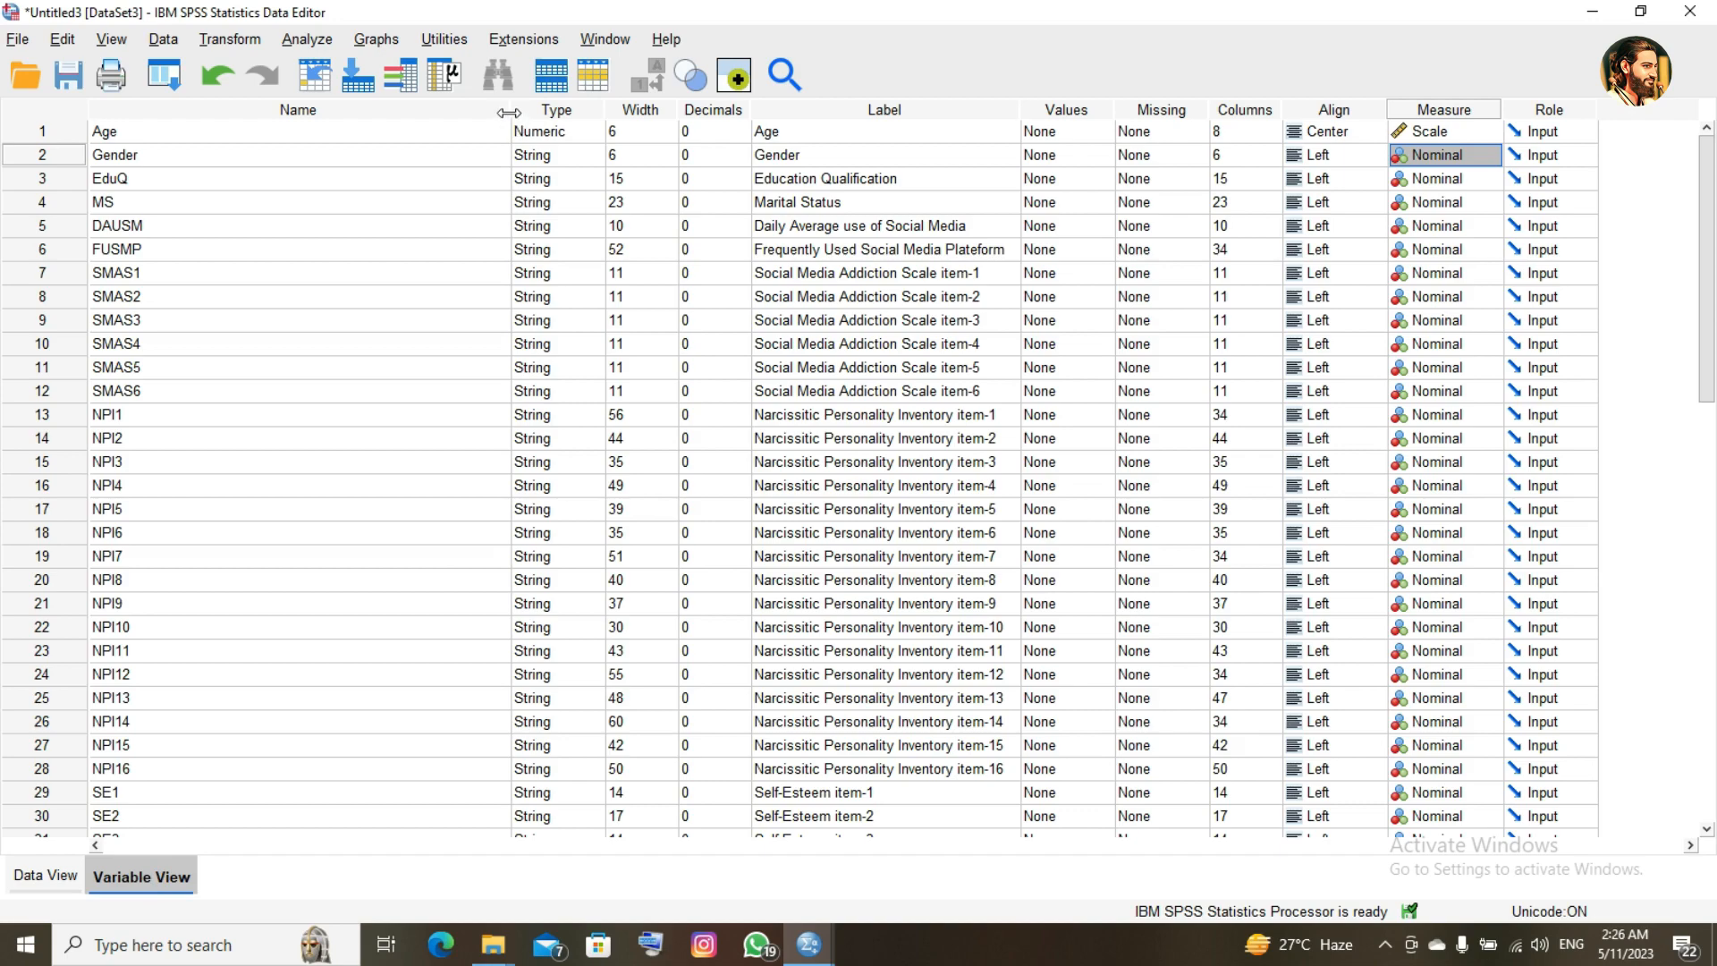
pyautogui.moveTo(509, 112); pyautogui.dragTo(185, 132)
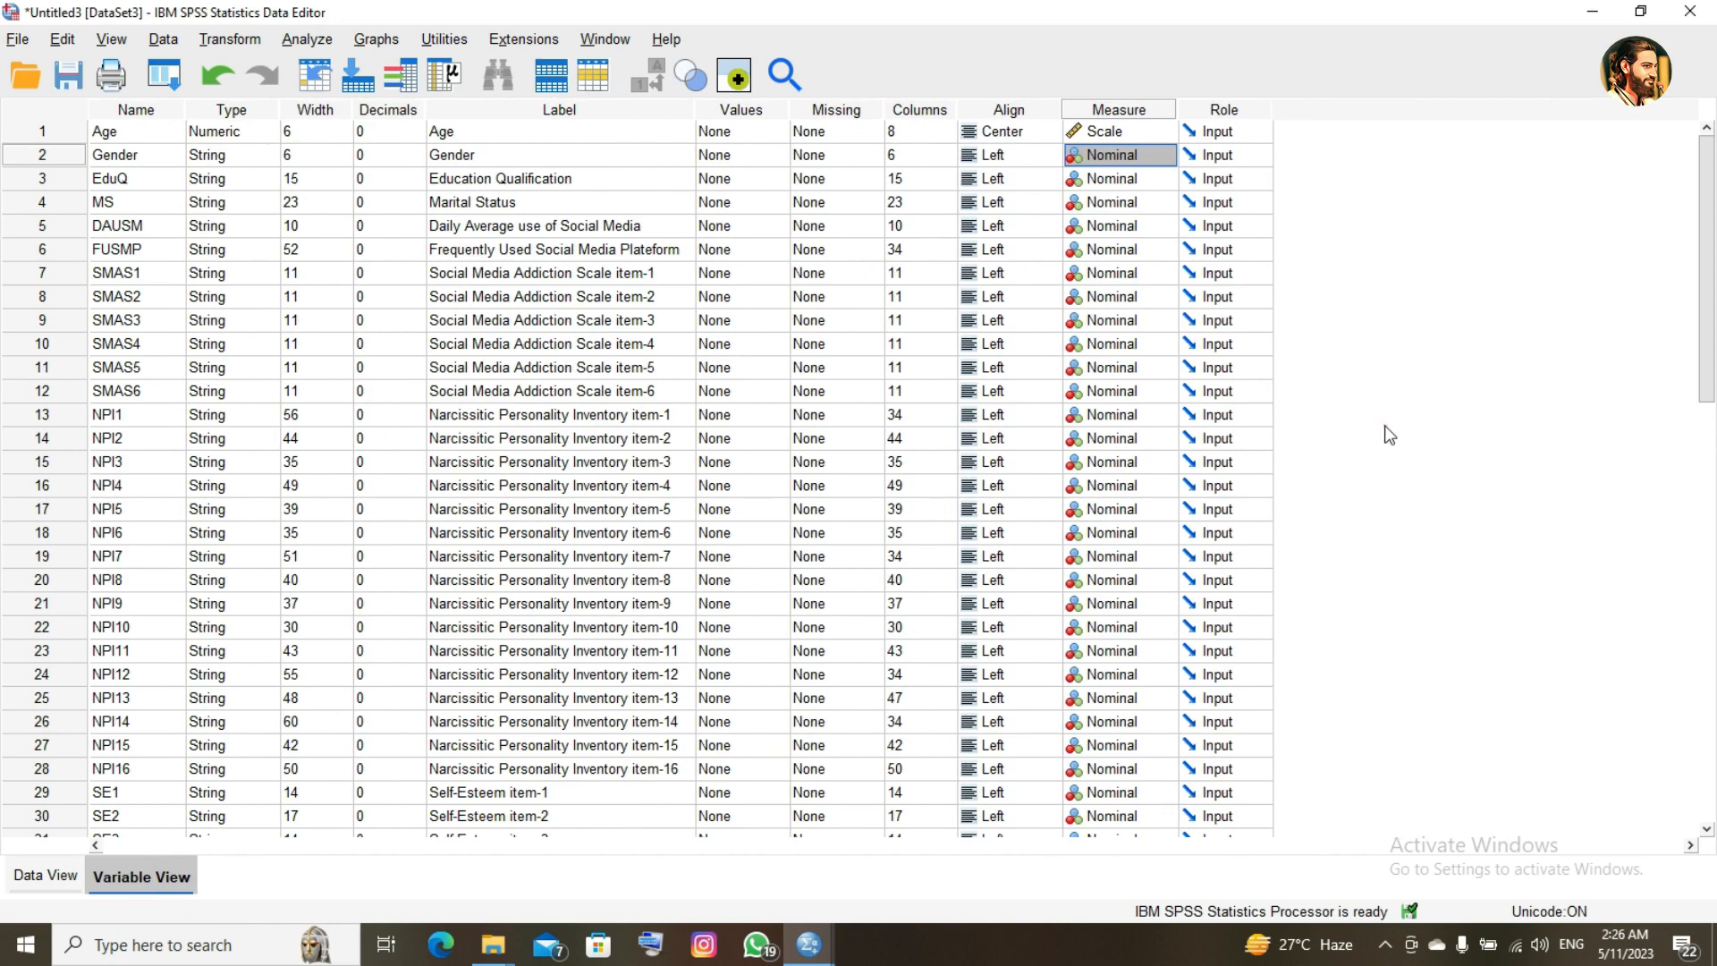
# - Review the Measure settings from Gender down through SE5, and glance at the Values setting of the marital status variable
pyautogui.press('Down')
pyautogui.press('Down')
pyautogui.press('Down')
pyautogui.press('Down')
pyautogui.press('Down')
pyautogui.press('Down')
pyautogui.press('Down')
pyautogui.press('Down')
pyautogui.press('Down')
pyautogui.press('Down')
pyautogui.press('Down')
pyautogui.press('Down')
pyautogui.press('Down')
pyautogui.press('Down')
pyautogui.press('Down')
pyautogui.press('Down')
pyautogui.press('Down')
pyautogui.press('Down')
pyautogui.press('Down')
pyautogui.press('Down')
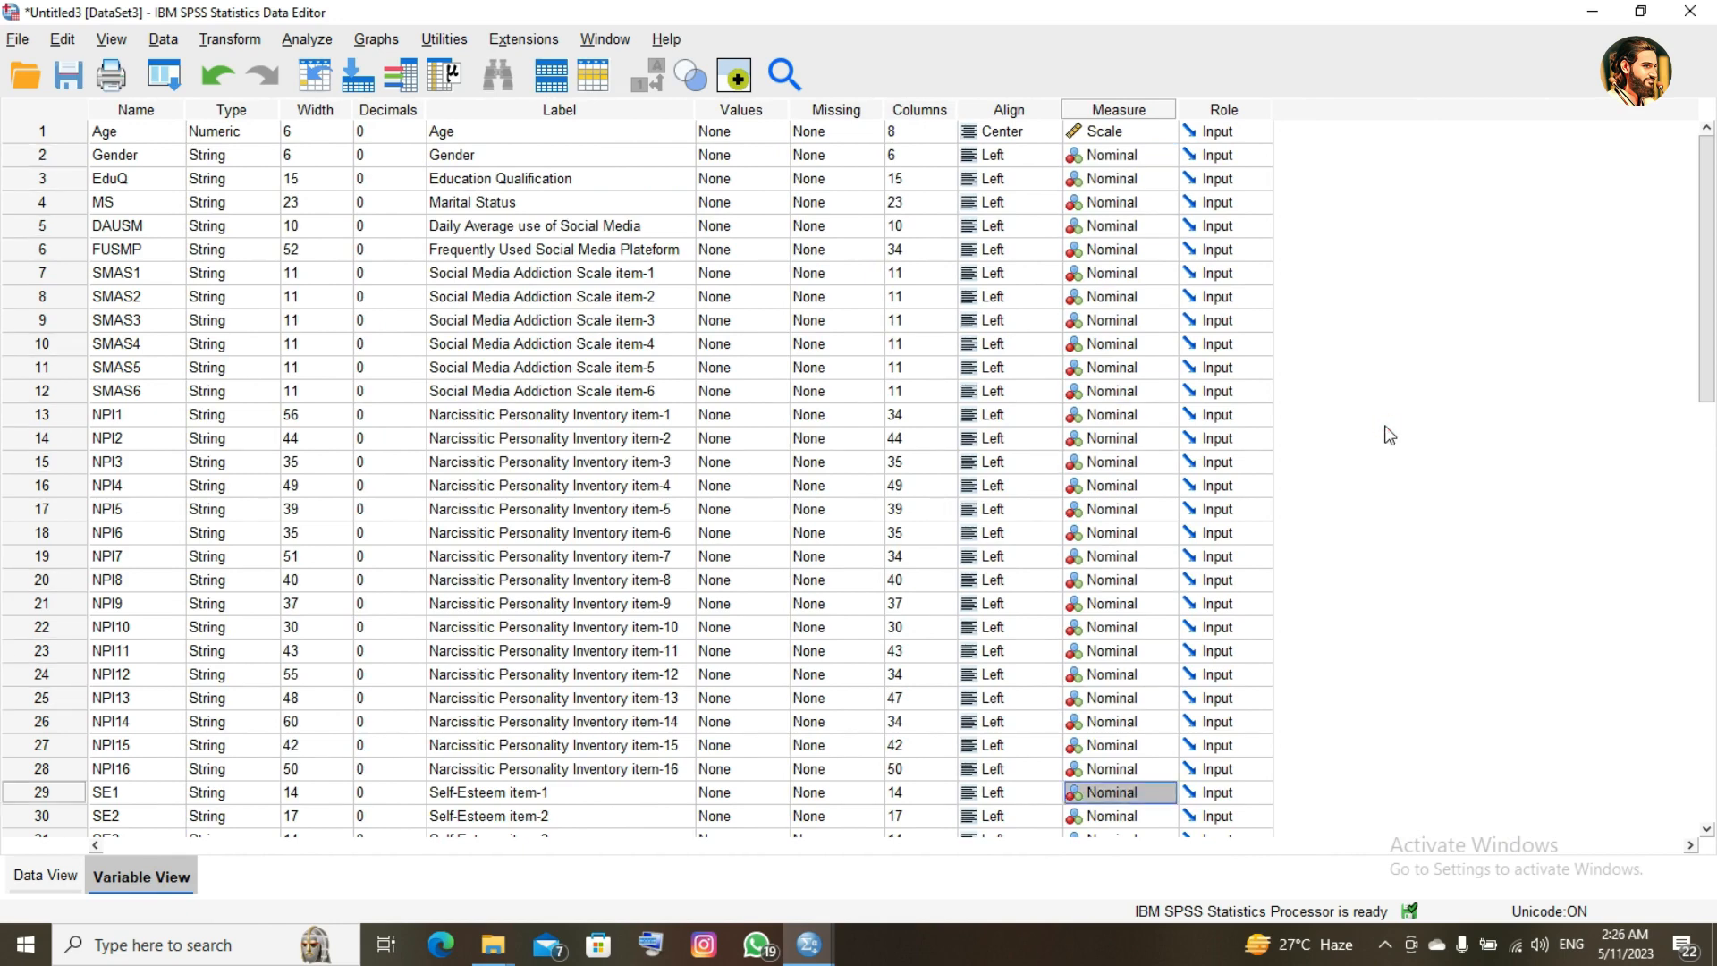
pyautogui.press('Down')
pyautogui.press('Down')
pyautogui.press('Down')
pyautogui.press('Down')
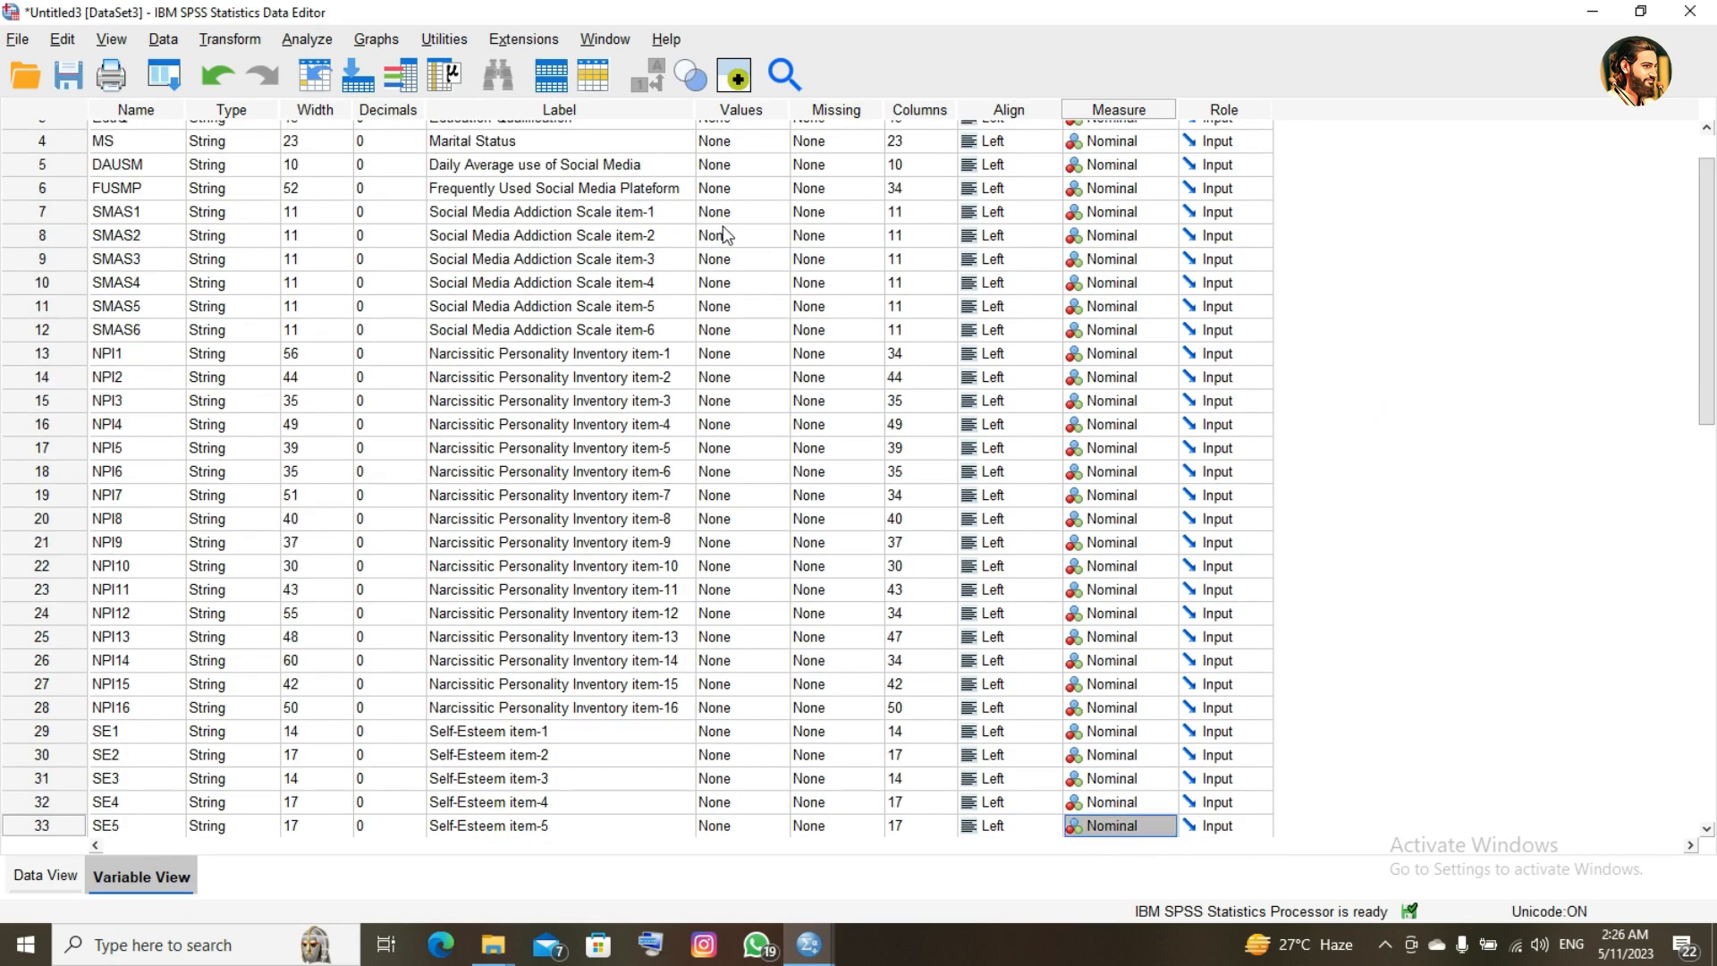
pyautogui.click(720, 143)
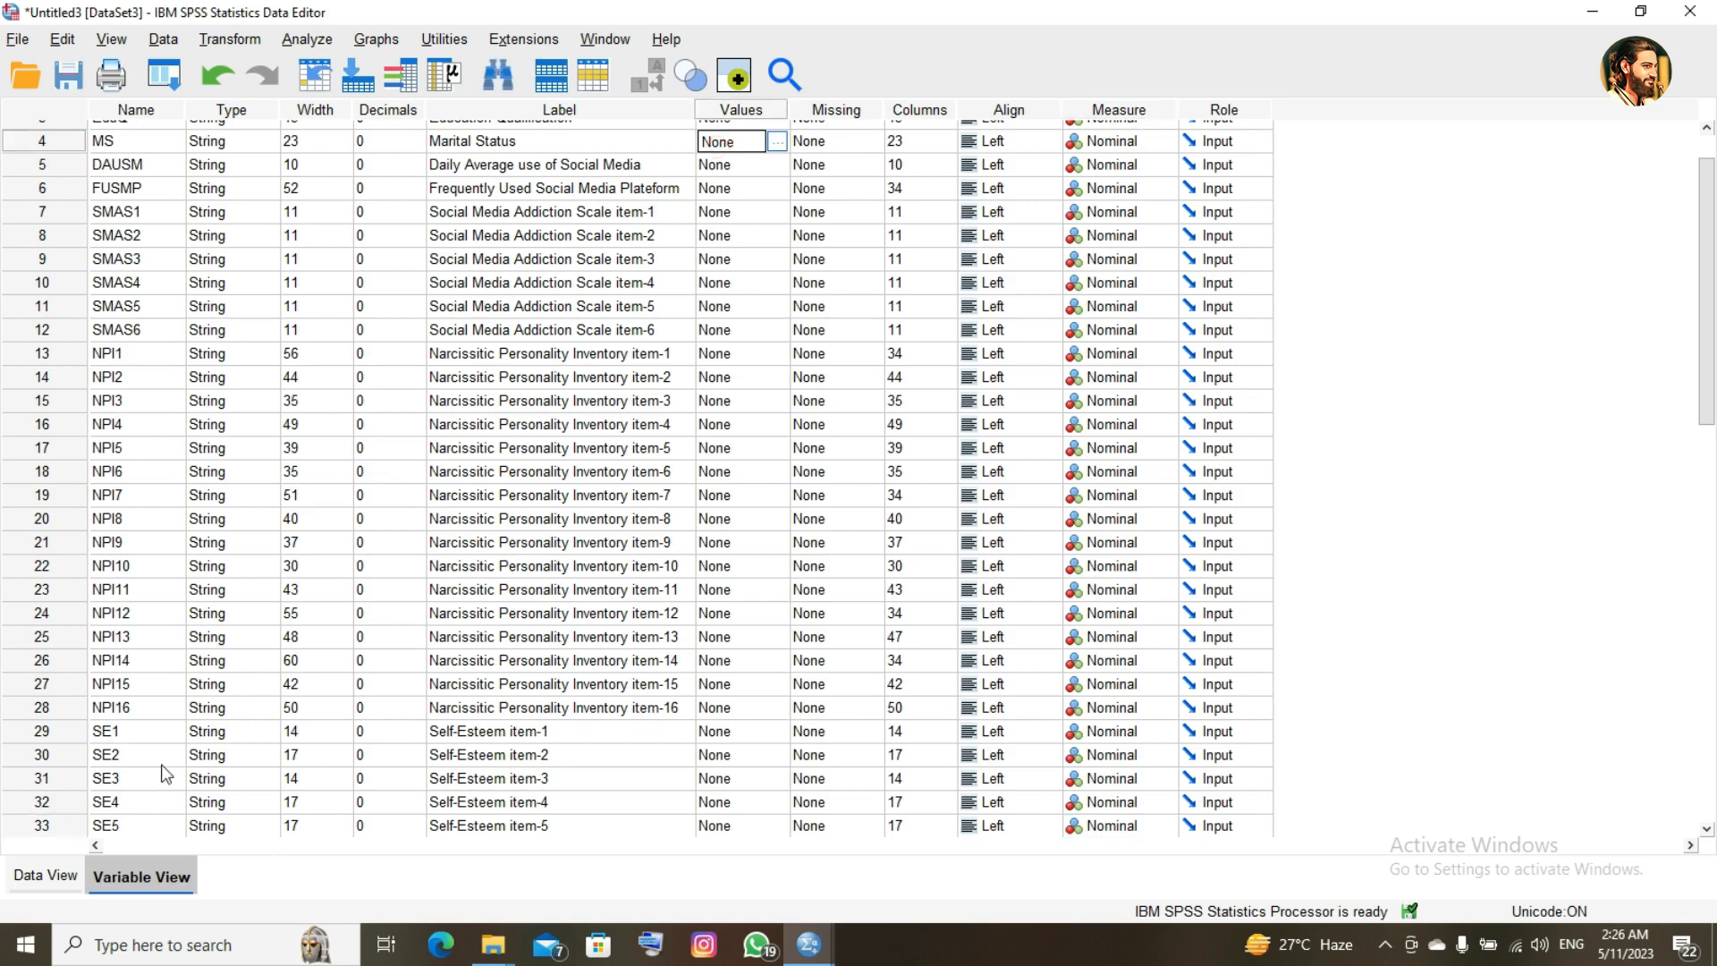
# - Show the data records and go back to the Age value of the first case
pyautogui.click(46, 876)
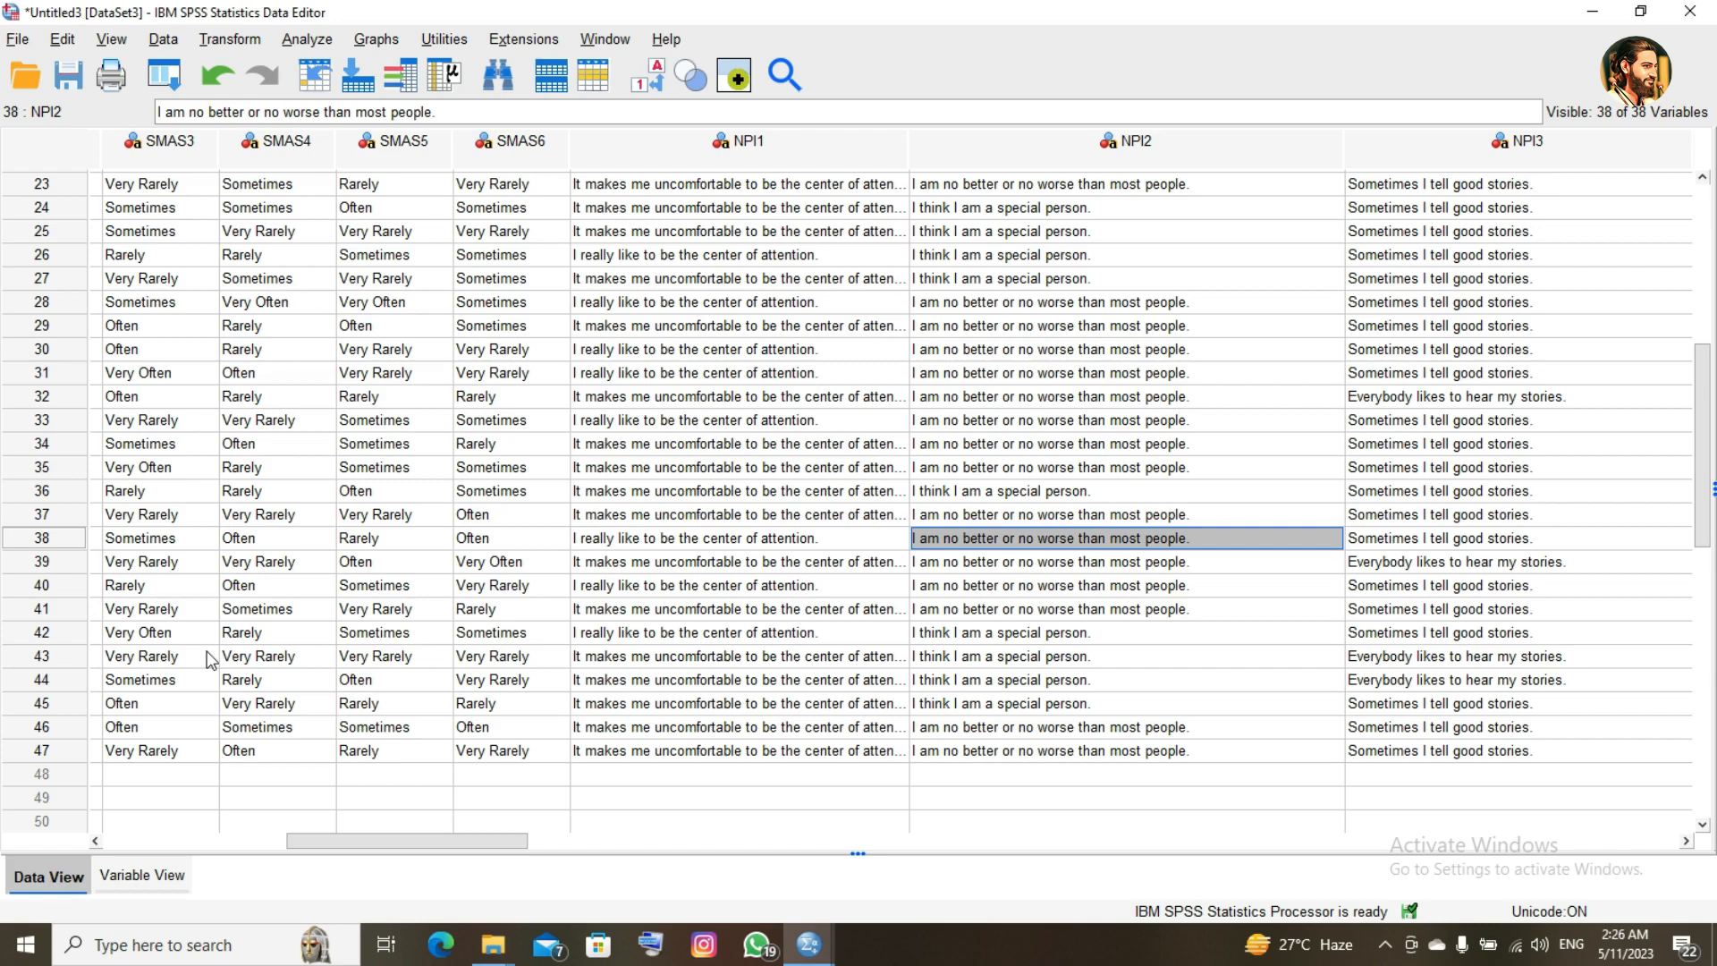
pyautogui.press('Left')
pyautogui.press('Left')
pyautogui.press('Left')
pyautogui.press('Left')
pyautogui.press('Left')
pyautogui.press('Left')
pyautogui.press('Left')
pyautogui.press('Left')
pyautogui.press('Left')
pyautogui.press('Left')
pyautogui.press('Left')
pyautogui.press('Left')
pyautogui.press('Left')
pyautogui.press('Up')
pyautogui.press('Up')
pyautogui.press('Up')
pyautogui.press('Up')
pyautogui.press('Up')
pyautogui.press('Up')
pyautogui.press('Up')
pyautogui.press('Up')
pyautogui.press('Up')
pyautogui.press('Up')
pyautogui.press('Up')
pyautogui.press('Up')
pyautogui.press('Up')
pyautogui.press('Up')
pyautogui.press('Up')
pyautogui.press('Up')
pyautogui.press('Up')
pyautogui.press('Up')
pyautogui.press('Up')
pyautogui.press('Up')
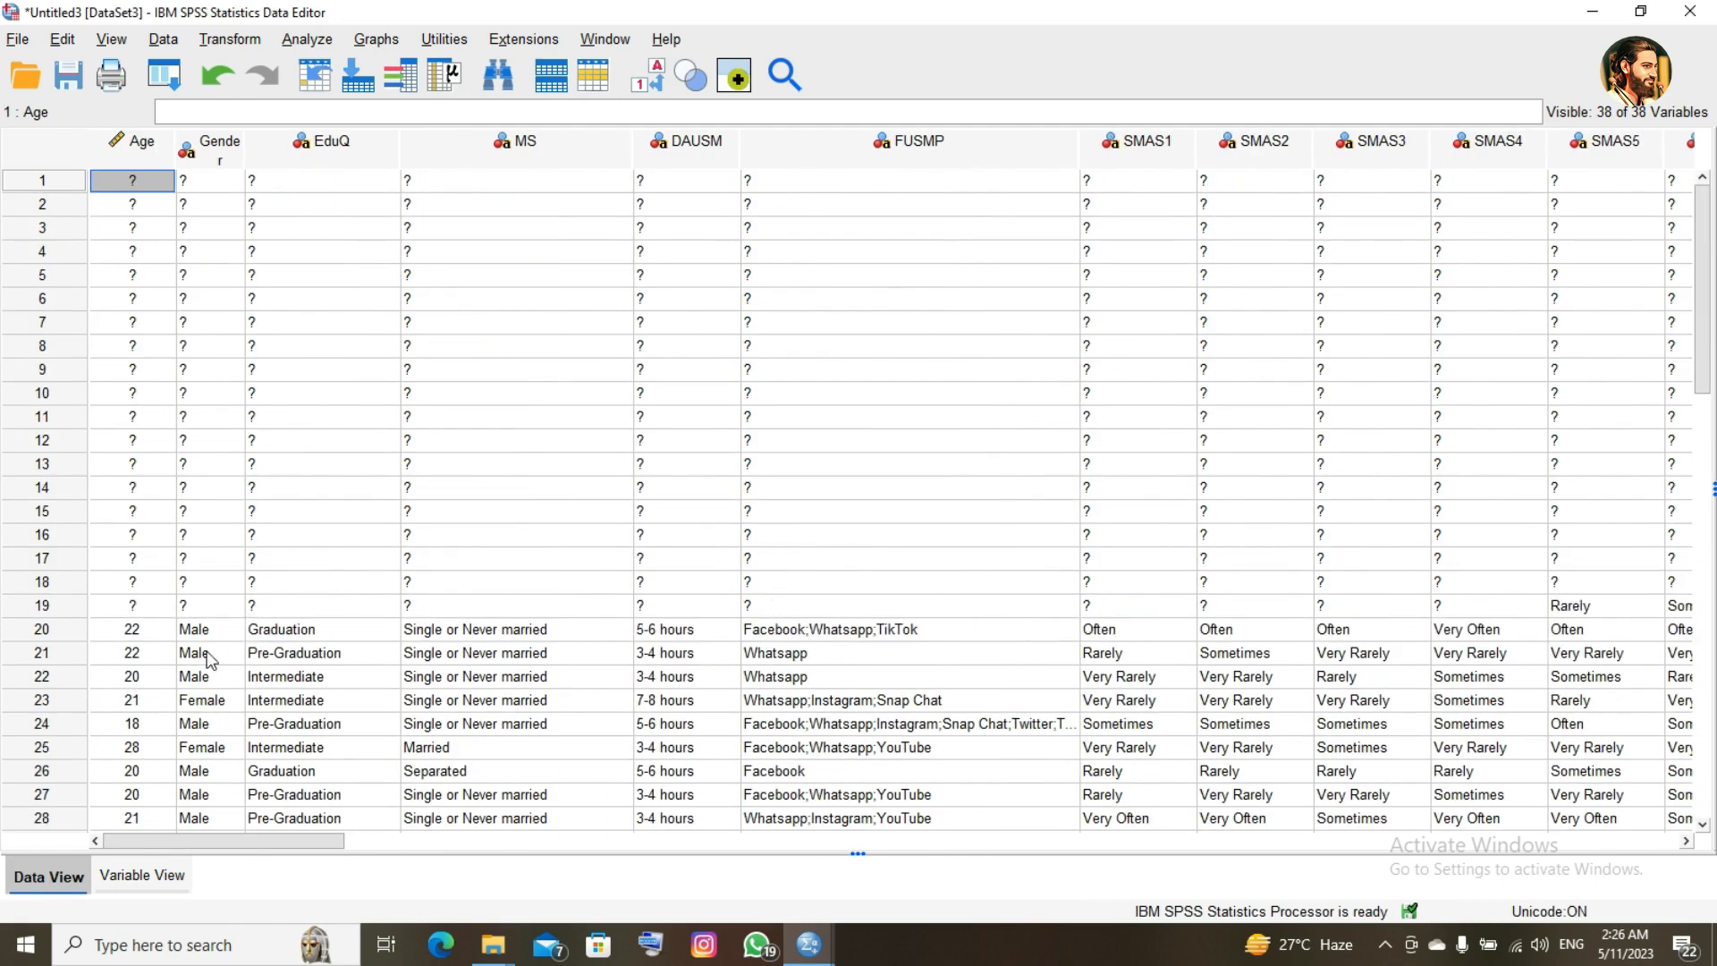
# - Look over the available recoding commands, and examine the Gender responses up to the first case and across its neighbouring variables
pyautogui.click(234, 39)
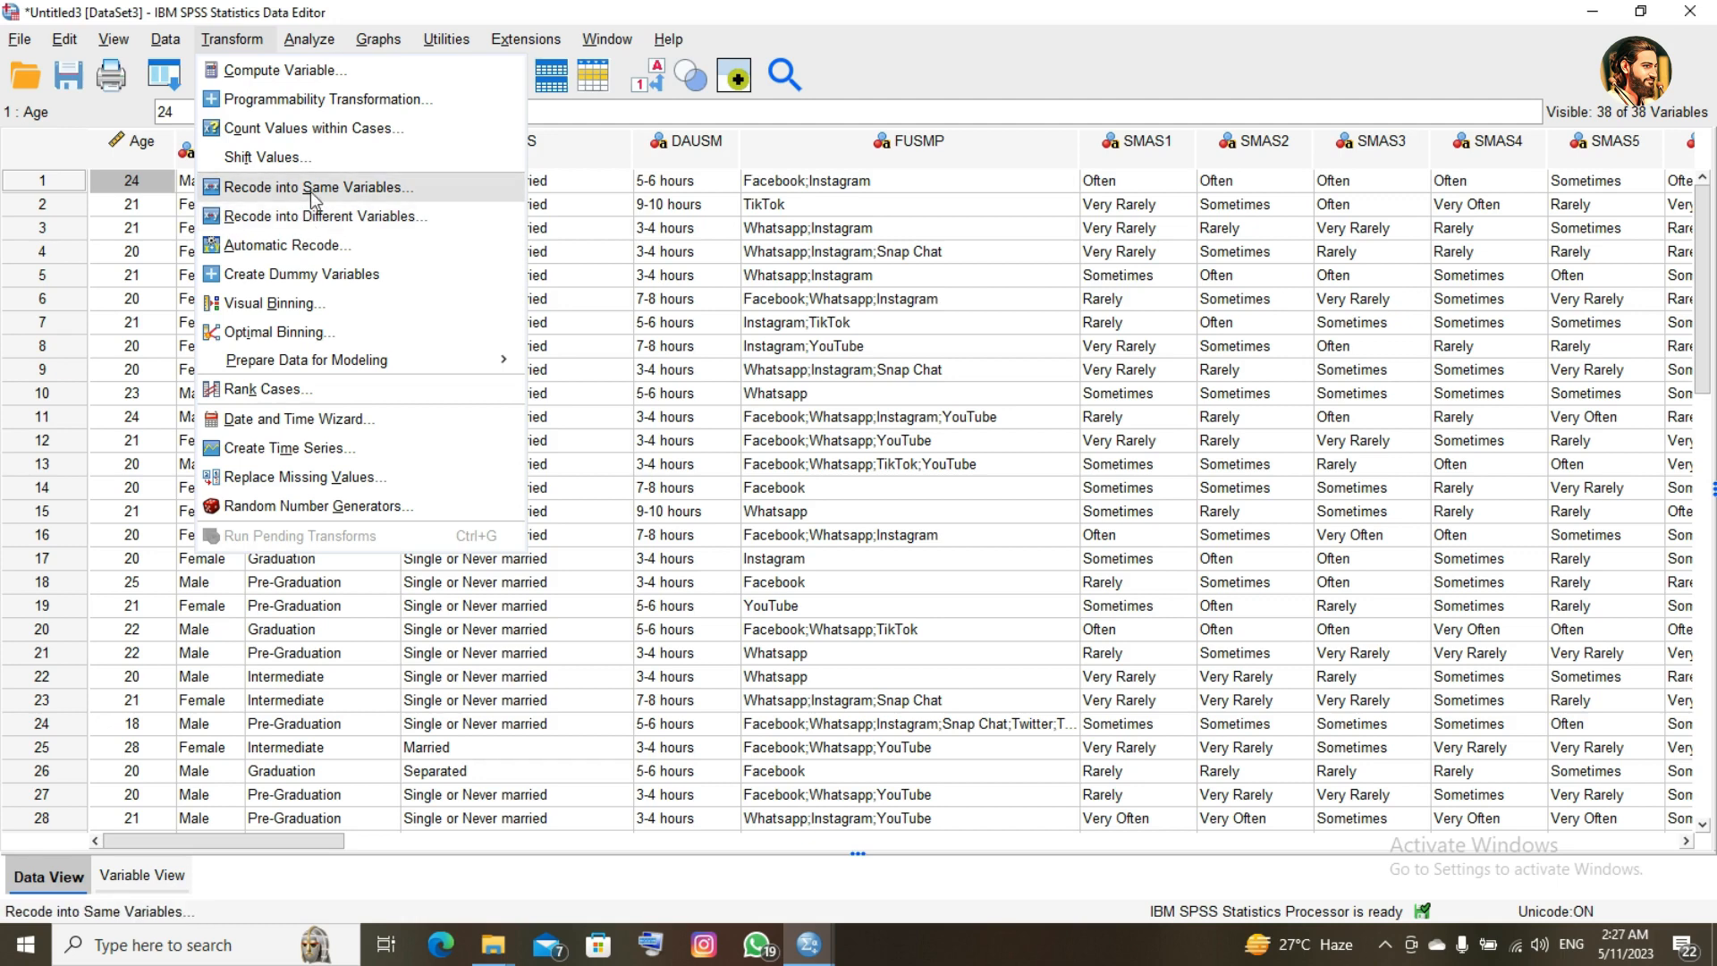
pyautogui.click(207, 608)
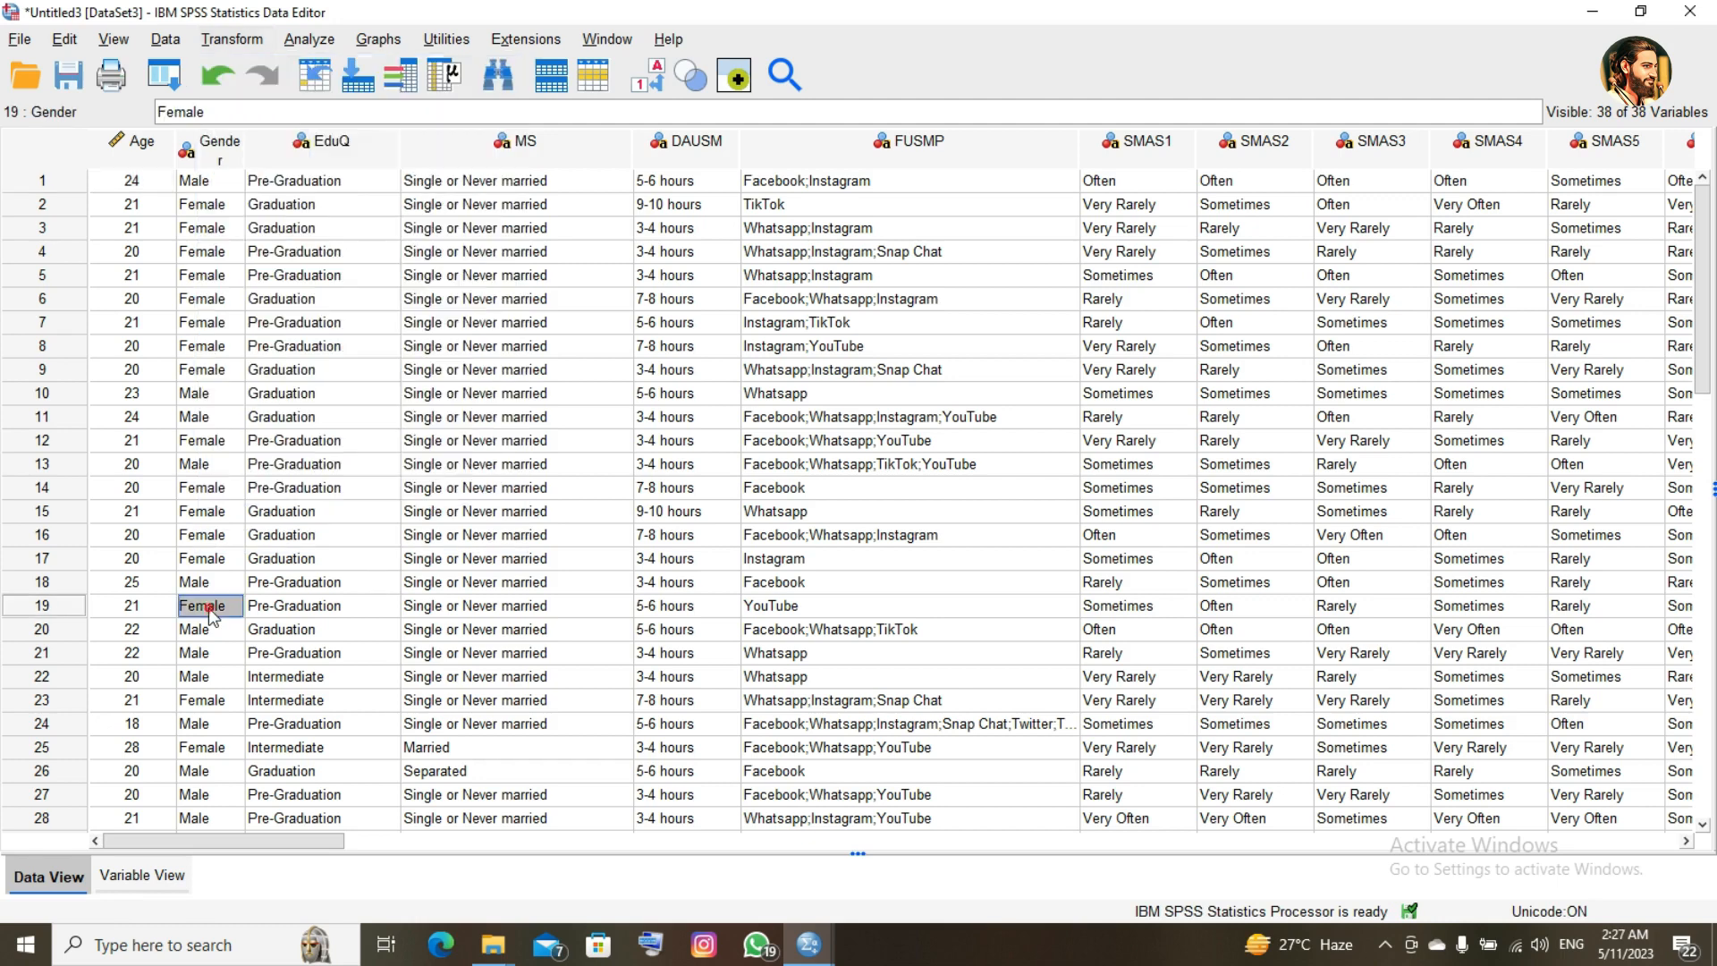
pyautogui.press('Up')
pyautogui.press('Up')
pyautogui.press('Up')
pyautogui.press('Up')
pyautogui.press('Up')
pyautogui.press('Up')
pyautogui.press('Up')
pyautogui.press('Up')
pyautogui.press('Up')
pyautogui.press('Up')
pyautogui.press('Up')
pyautogui.press('Up')
pyautogui.press('Up')
pyautogui.press('Up')
pyautogui.press('Up')
pyautogui.press('Up')
pyautogui.press('Up')
pyautogui.press('Up')
pyautogui.press('Right')
pyautogui.press('Right')
pyautogui.press('Right')
pyautogui.press('Right')
pyautogui.press('Right')
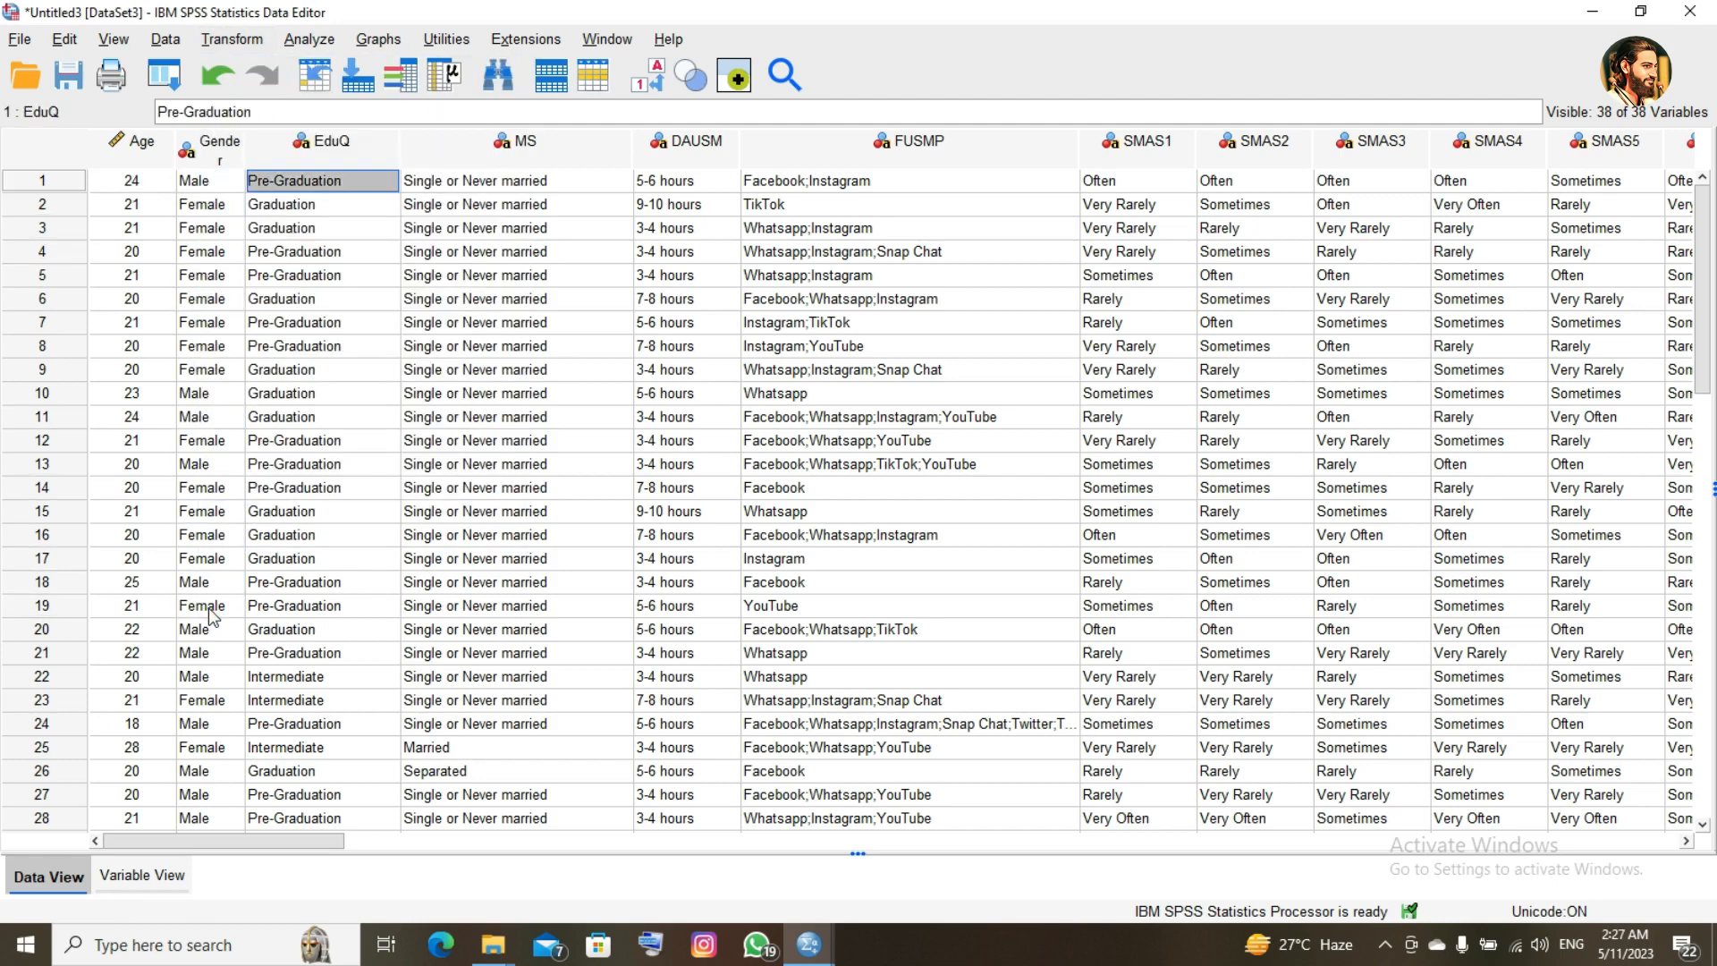
# - Go back to the first case's Gender value and widen the Gender column so its heading fits on one line
pyautogui.press('Left')
pyautogui.press('Left')
pyautogui.press('Left')
pyautogui.press('Left')
pyautogui.press('Left')
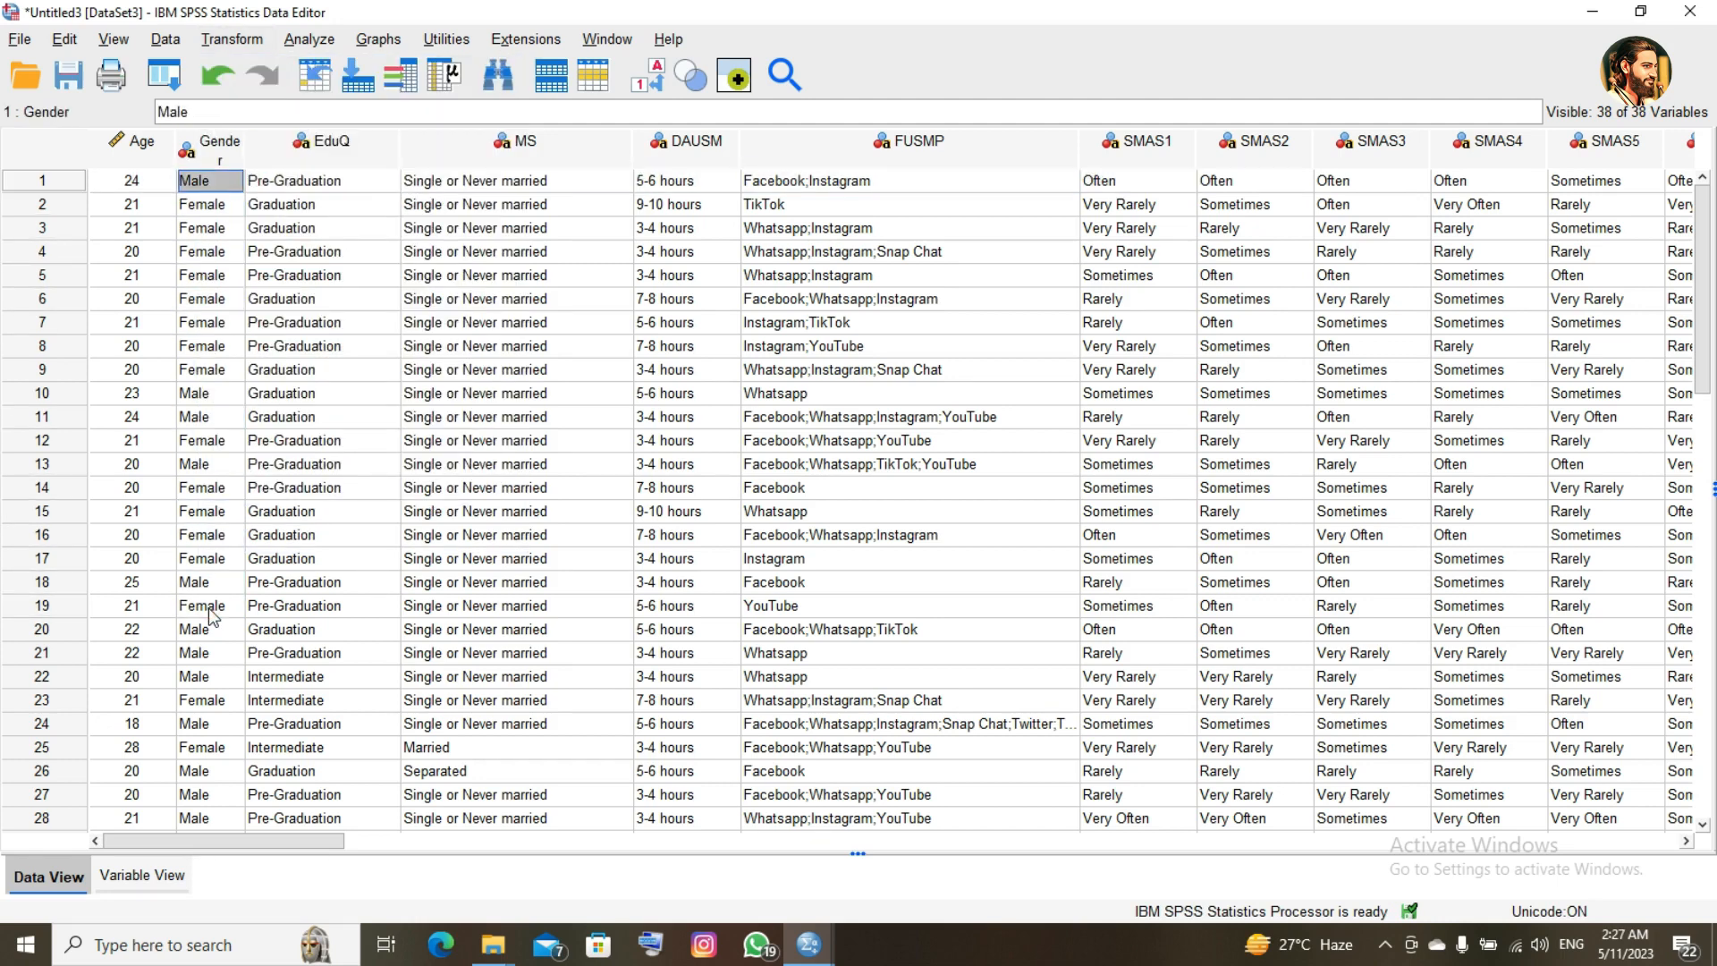
pyautogui.press('Down')
pyautogui.press('Up')
pyautogui.moveTo(242, 154); pyautogui.dragTo(268, 150)
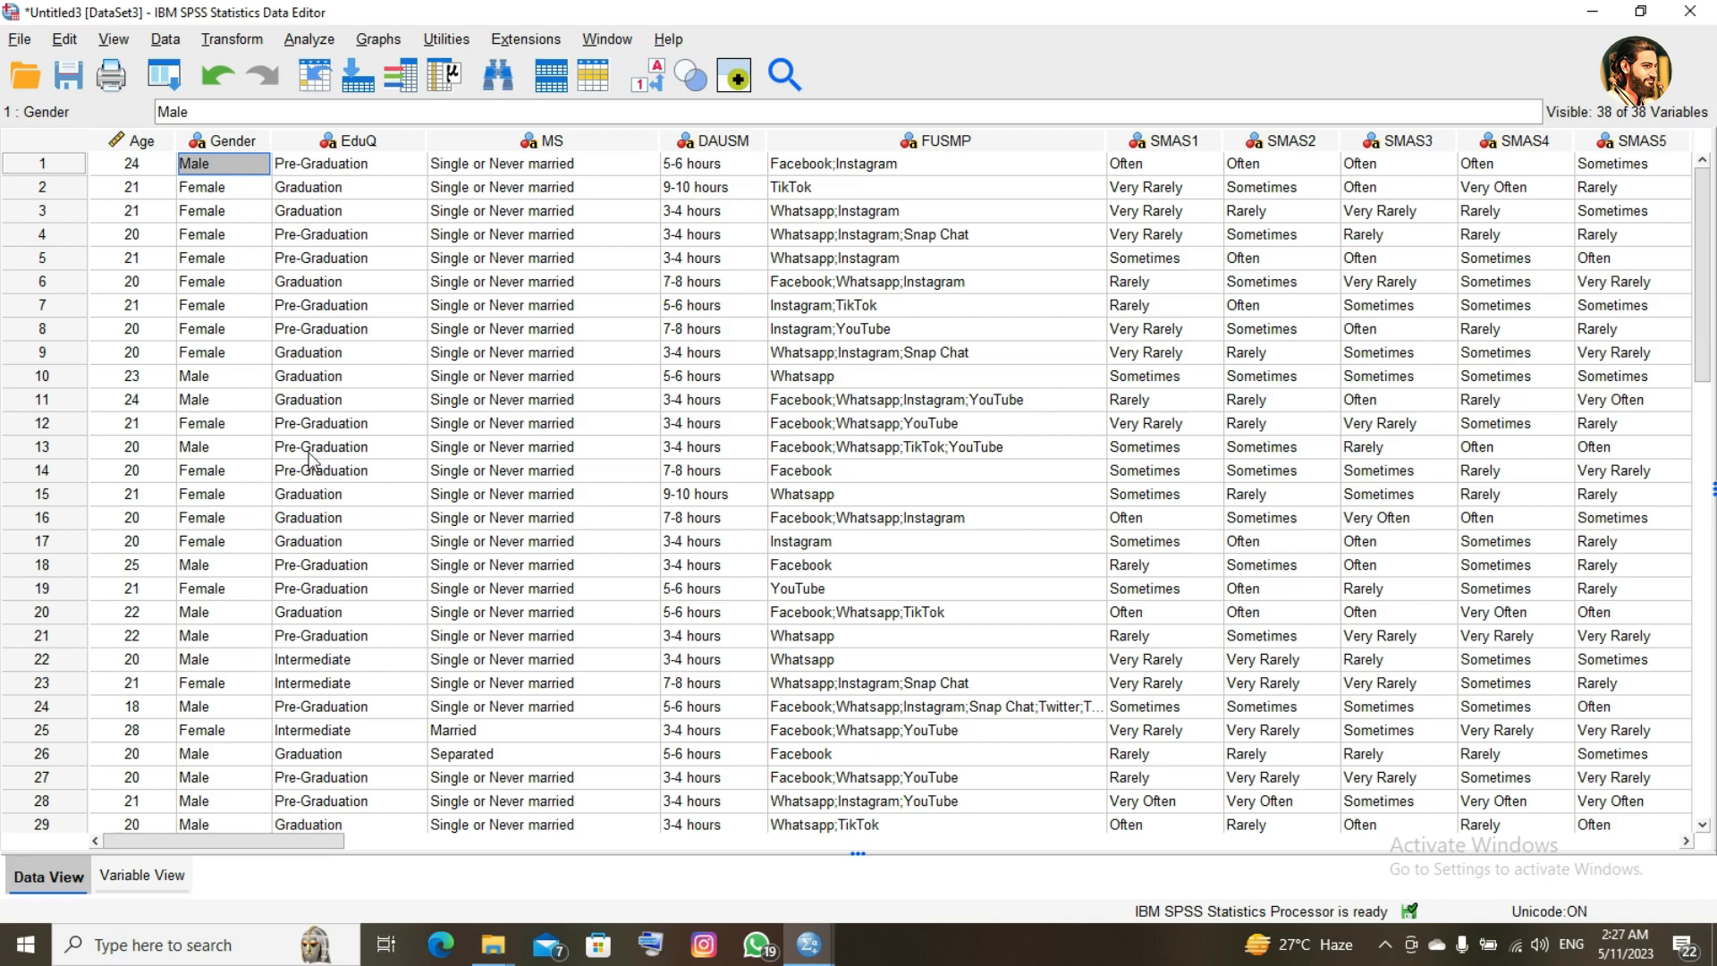
pyautogui.click(245, 42)
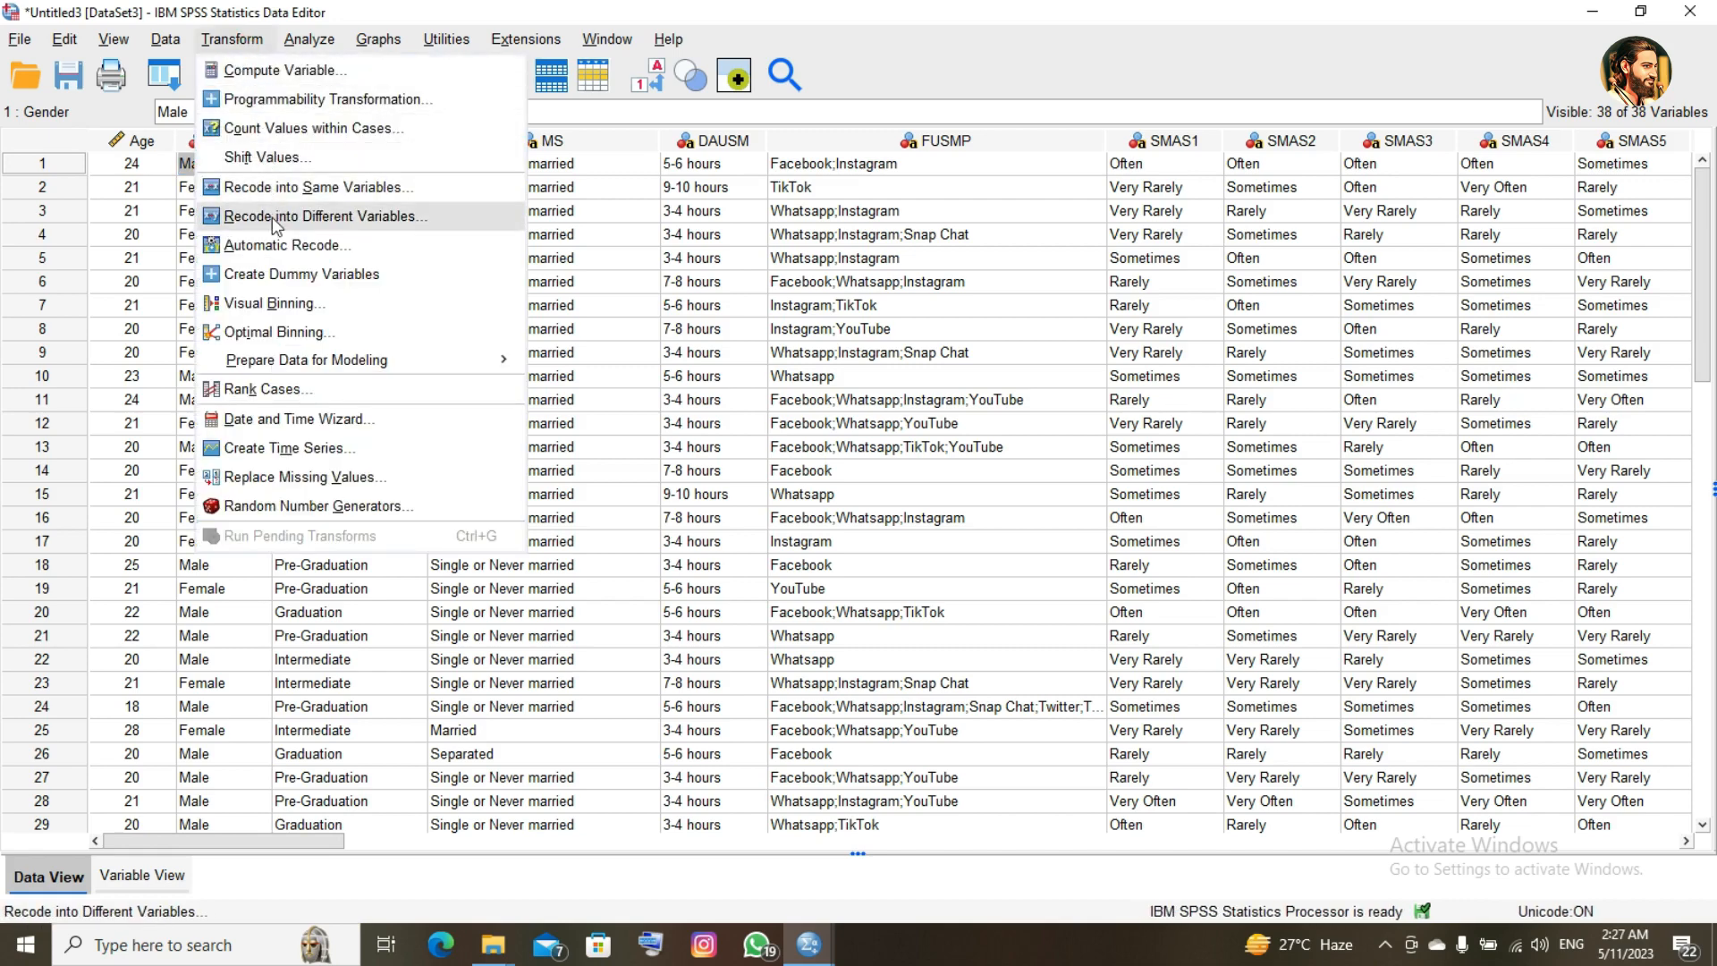
pyautogui.click(234, 571)
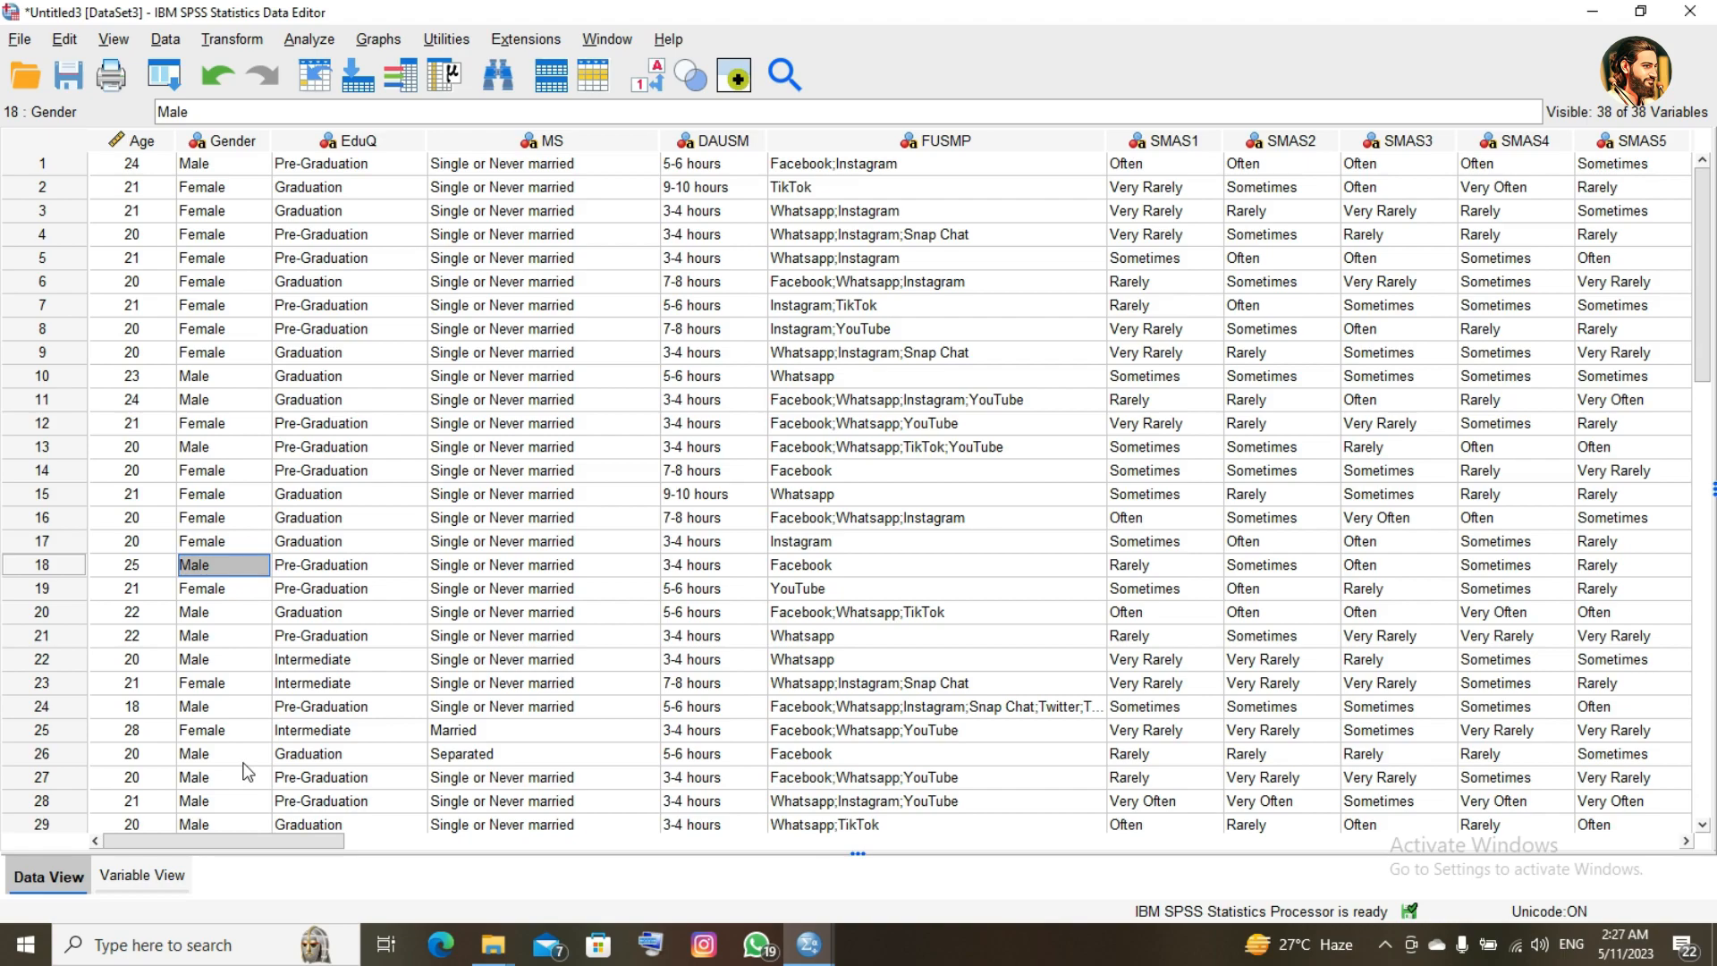
pyautogui.moveTo(245, 841); pyautogui.dragTo(96, 802)
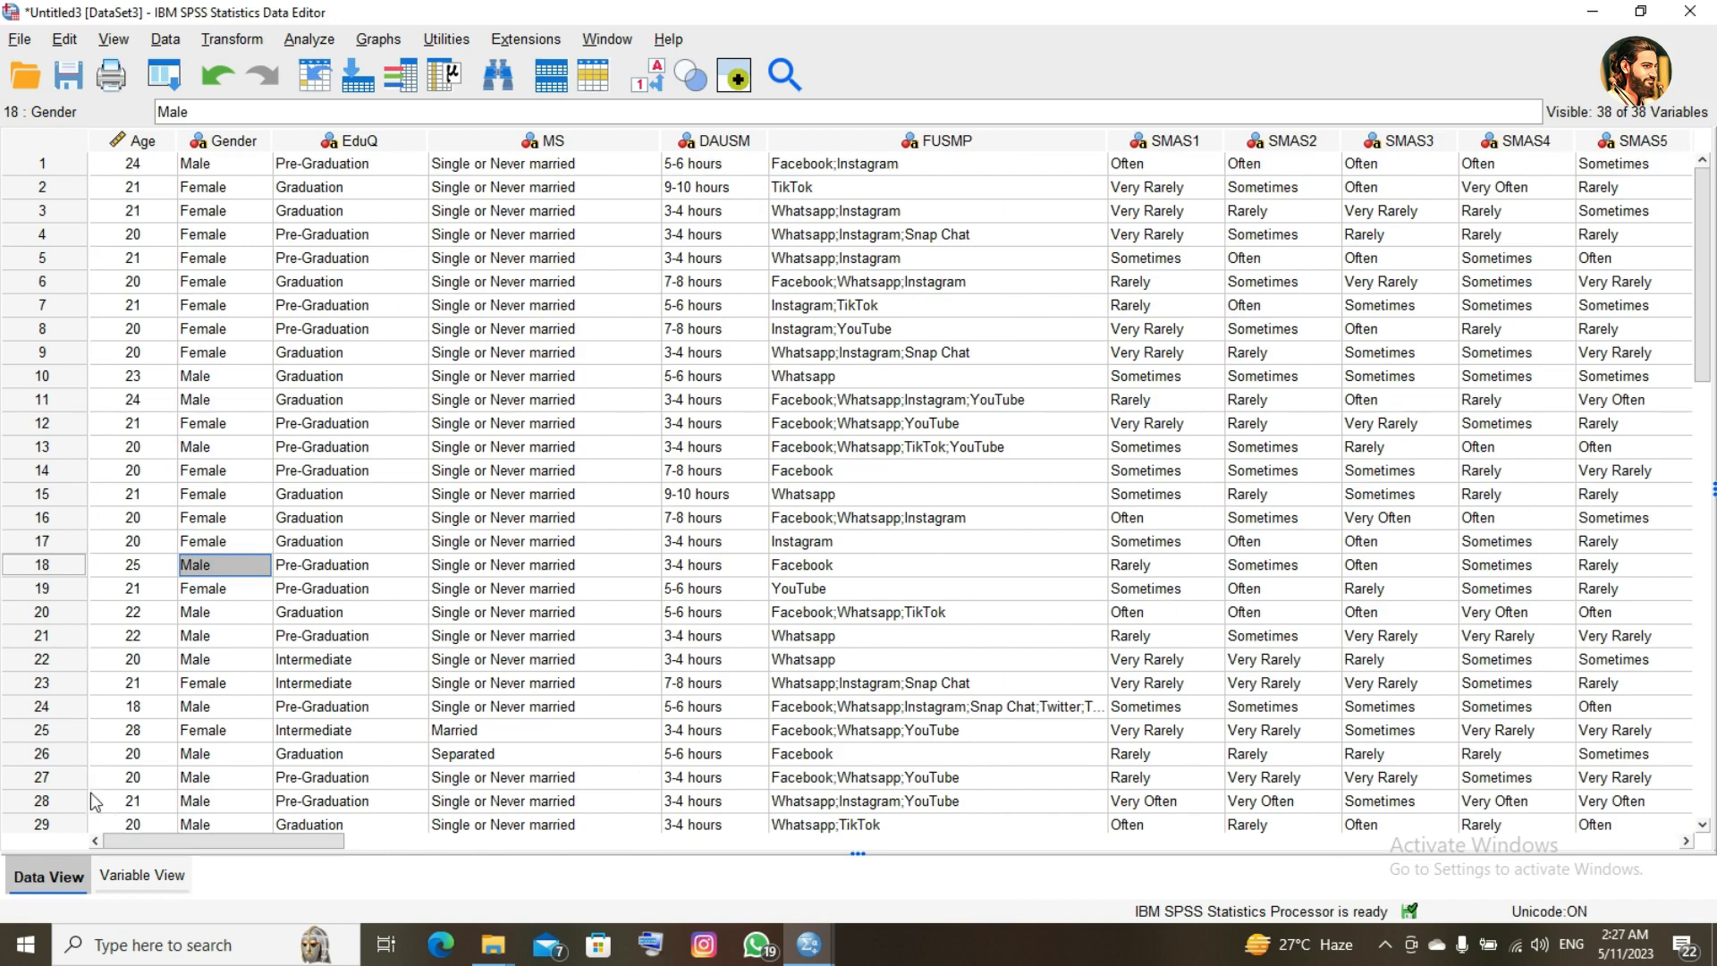
# - Start recoding Gender into a different variable and enter Gender 1 as the output variable's name
pyautogui.click(216, 40)
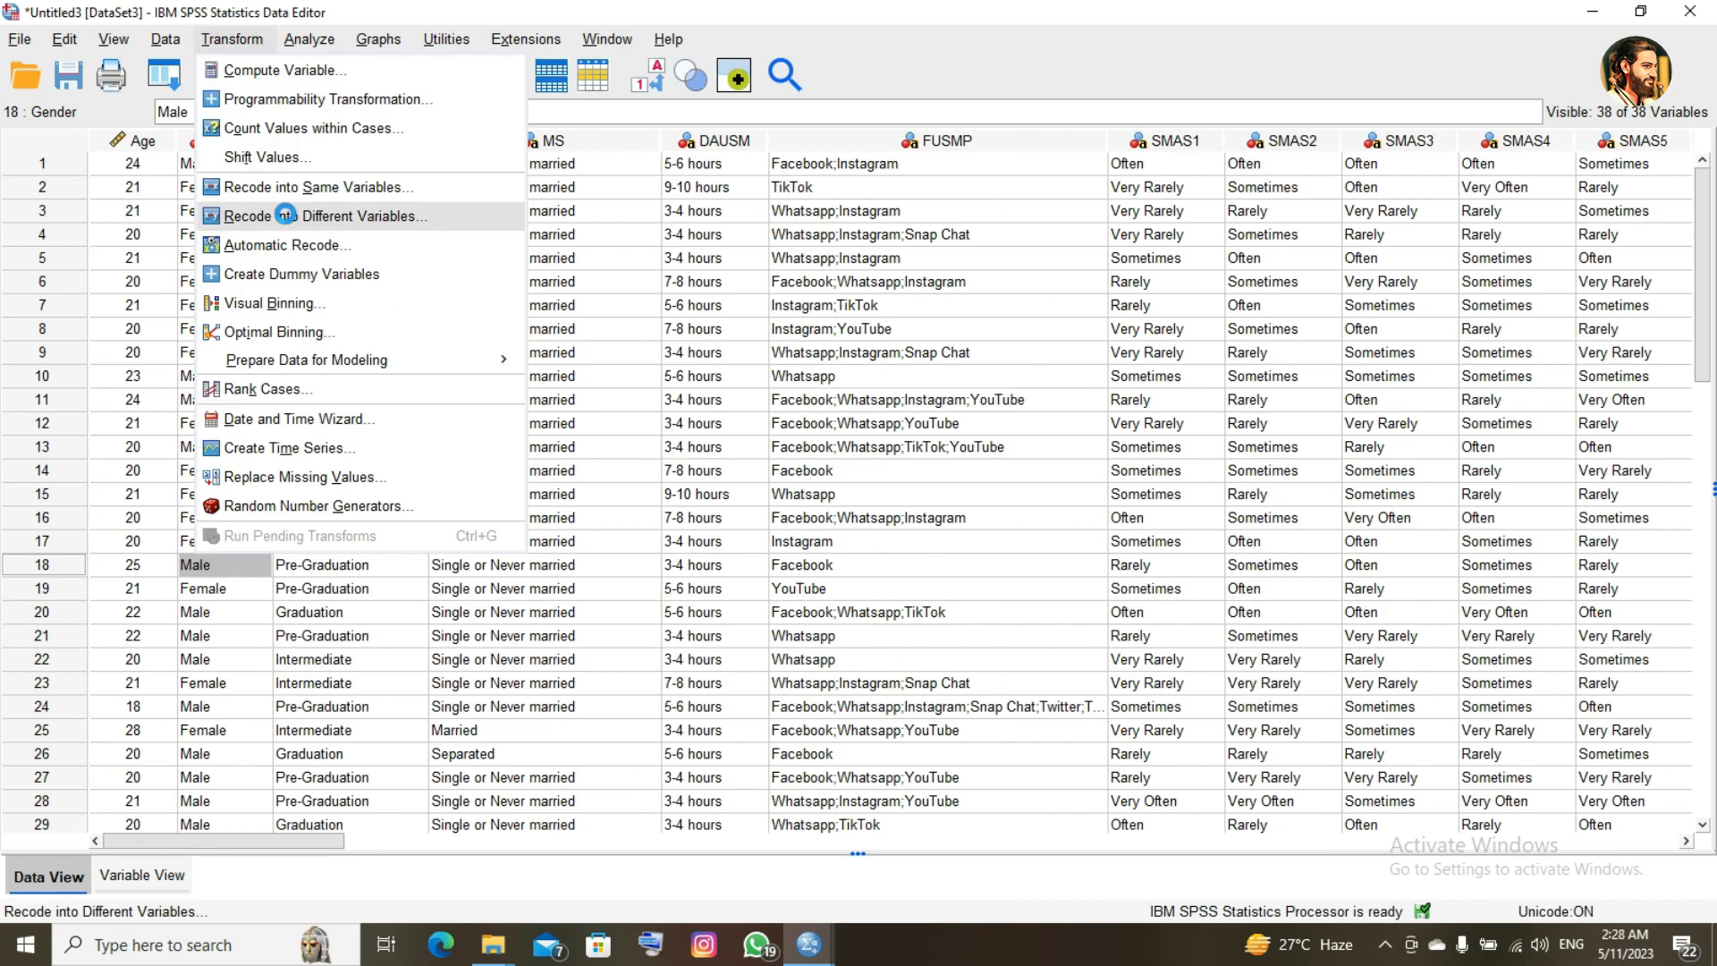
pyautogui.click(284, 215)
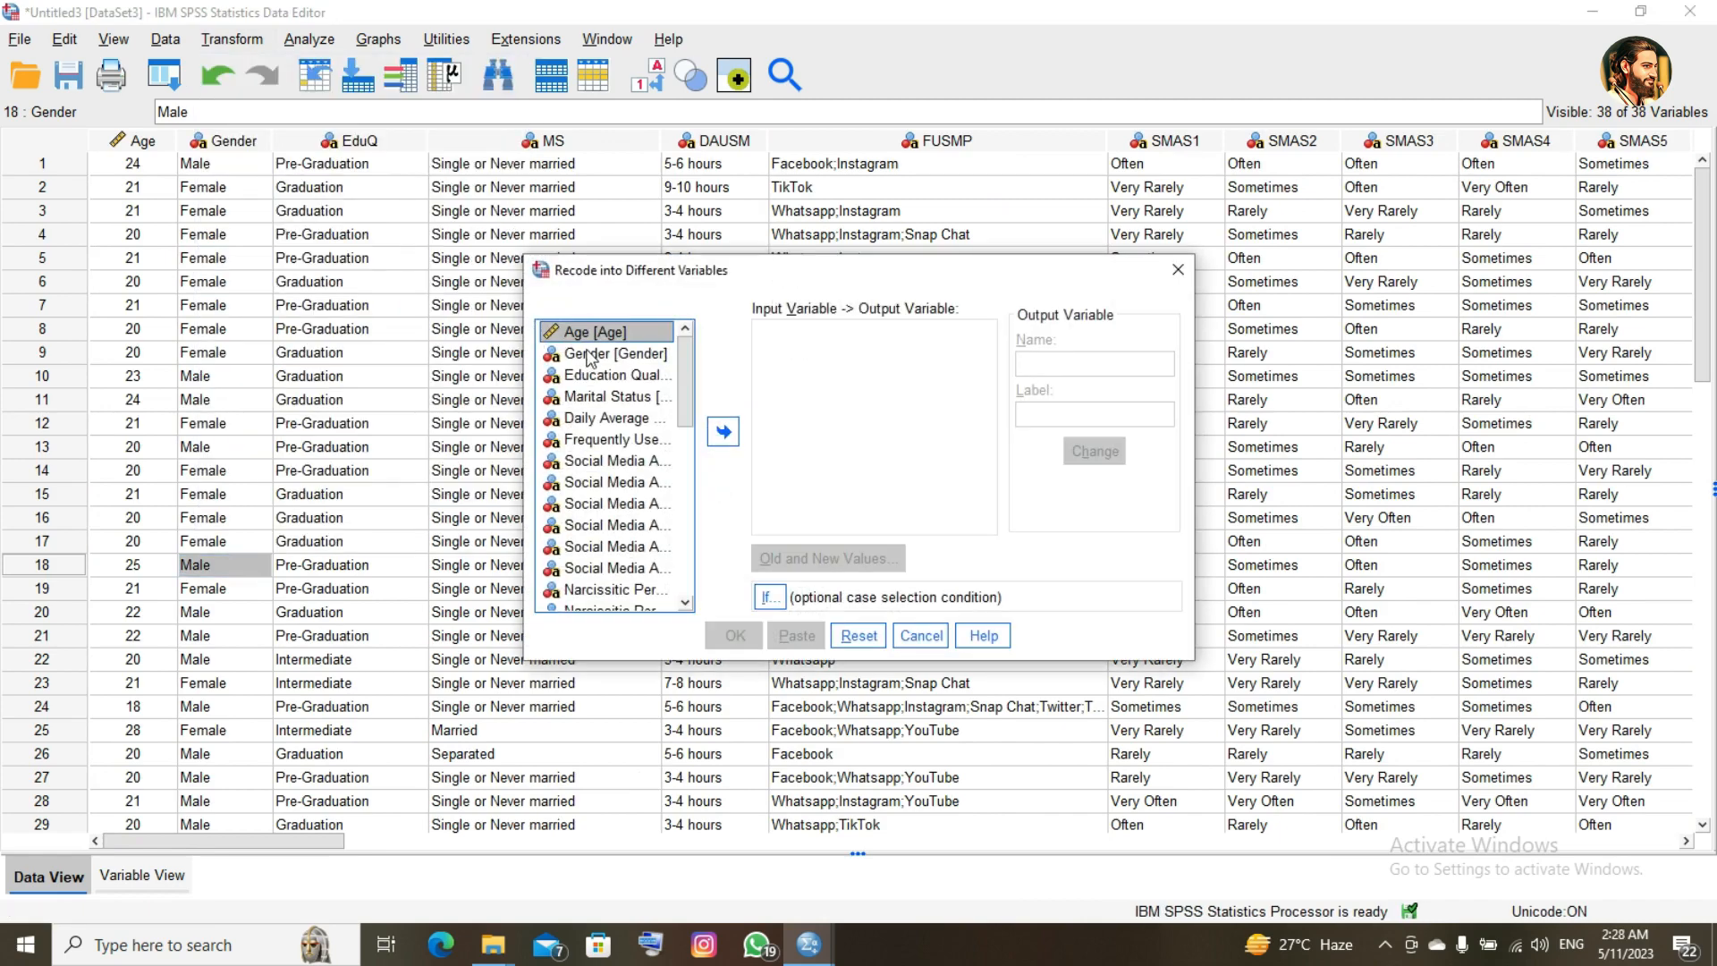
pyautogui.click(626, 351)
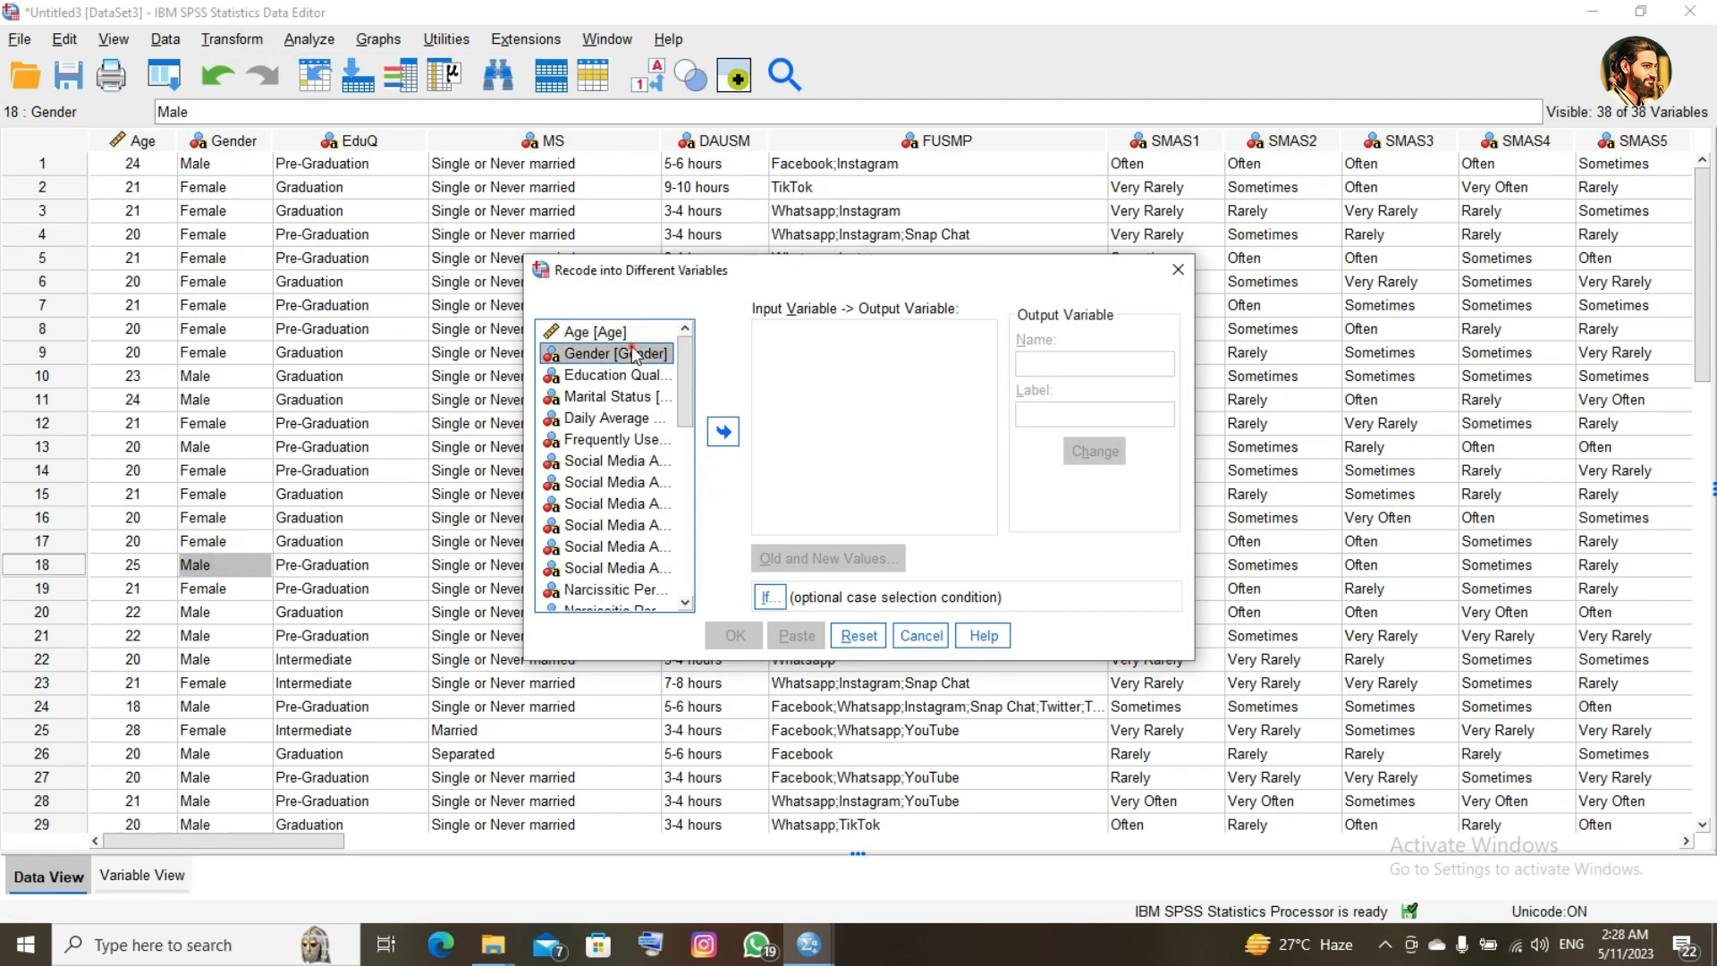
pyautogui.click(724, 432)
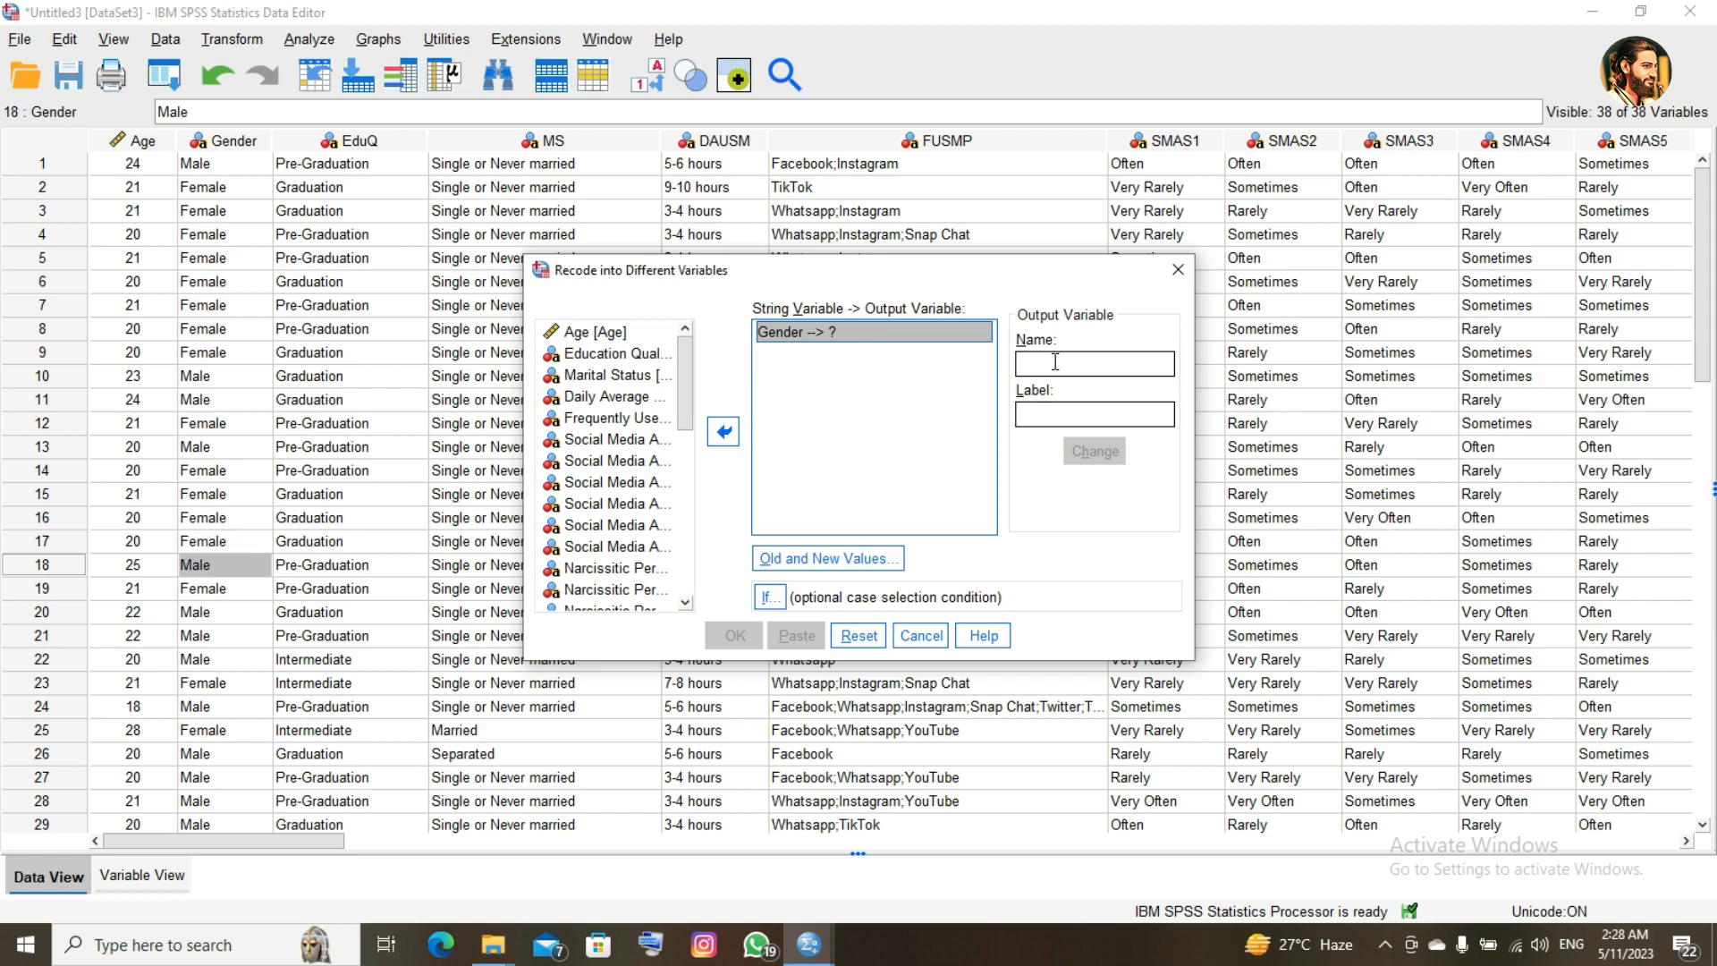
pyautogui.click(1056, 365)
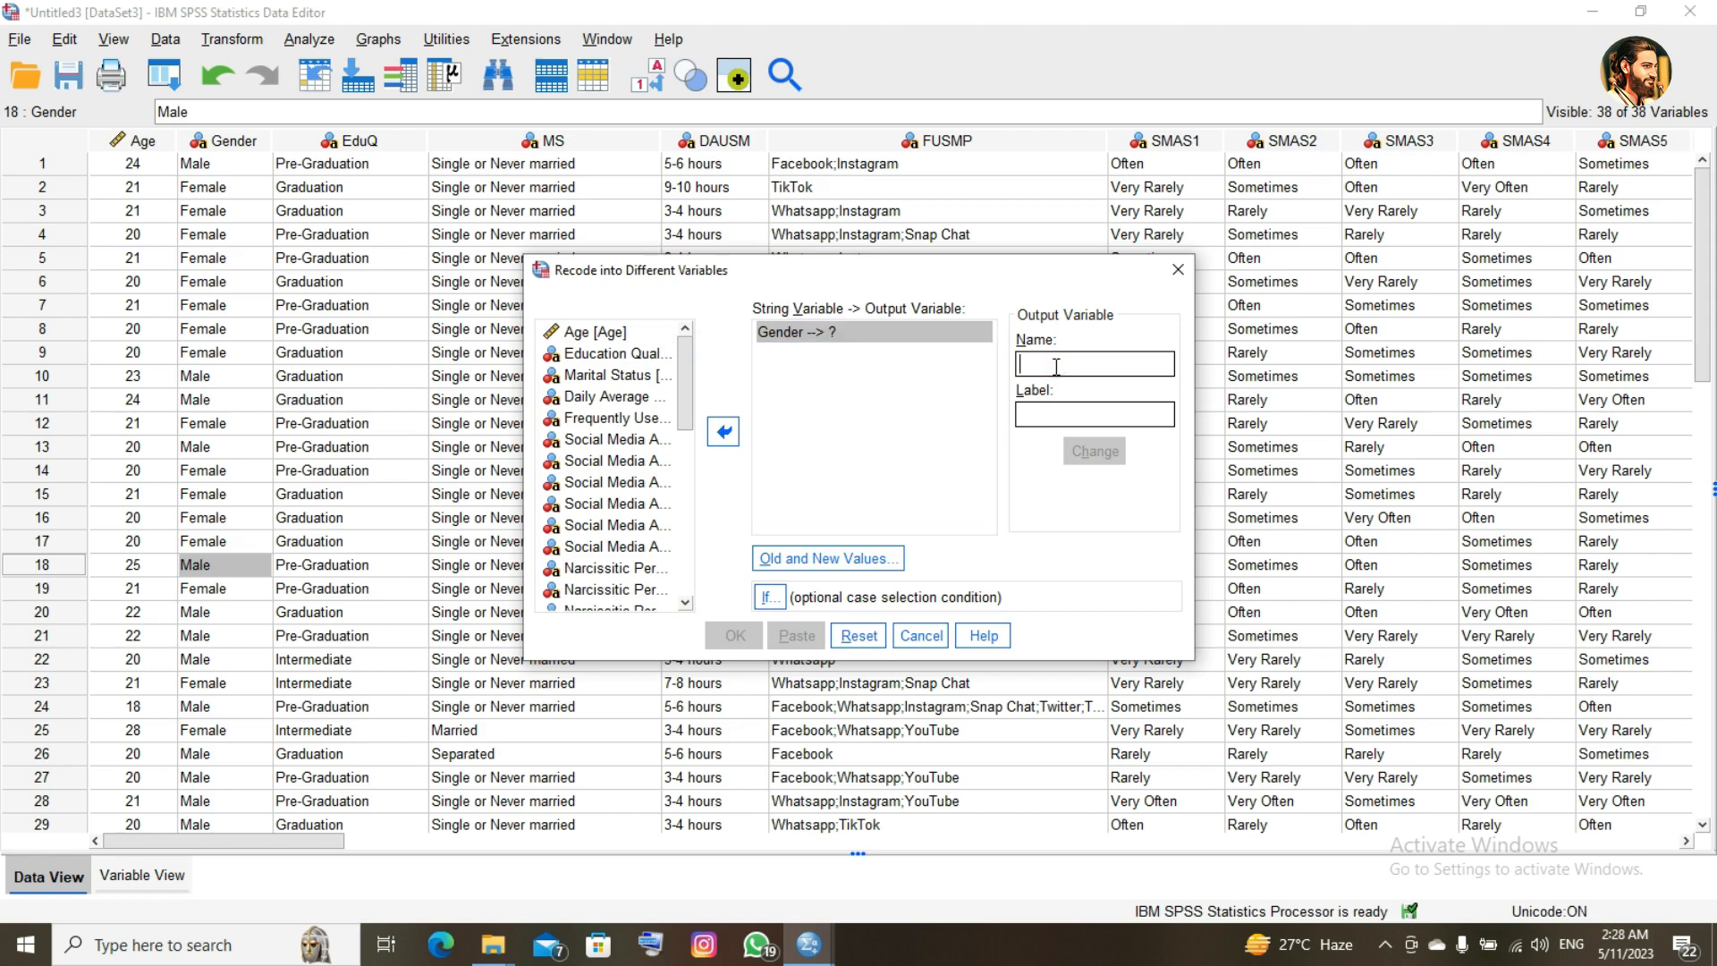
pyautogui.write('Gender 1')
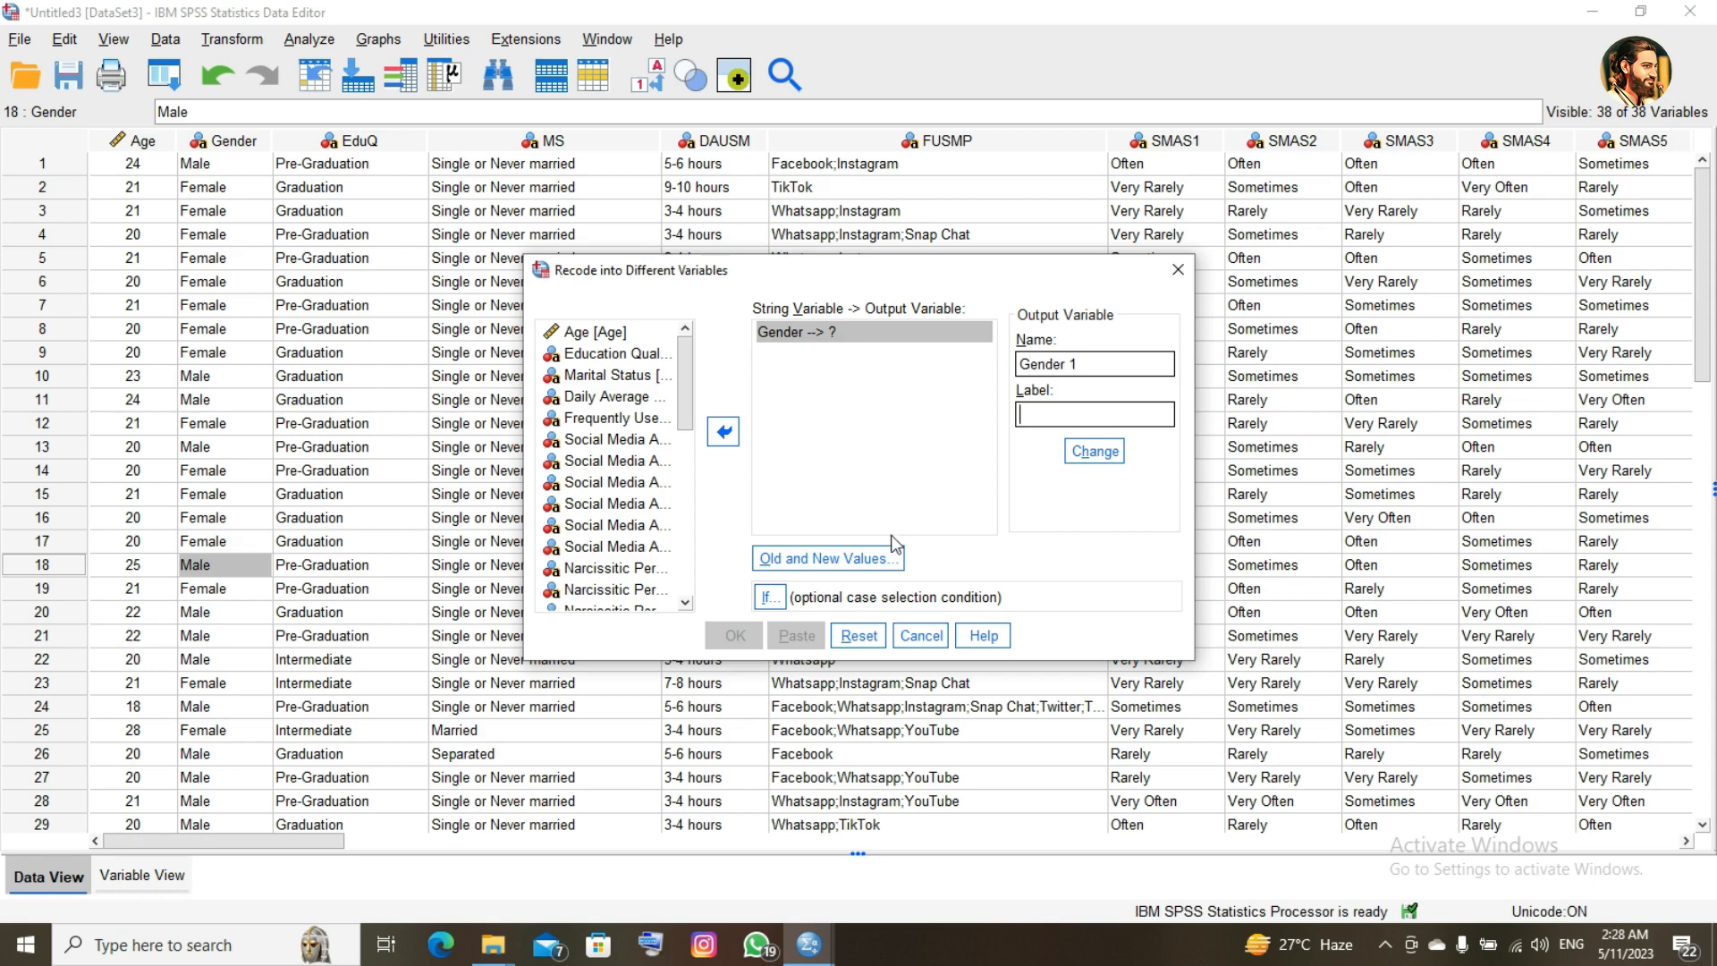
# - Define the old and new values for the Gender recode, mapping Male to 1
pyautogui.click(855, 558)
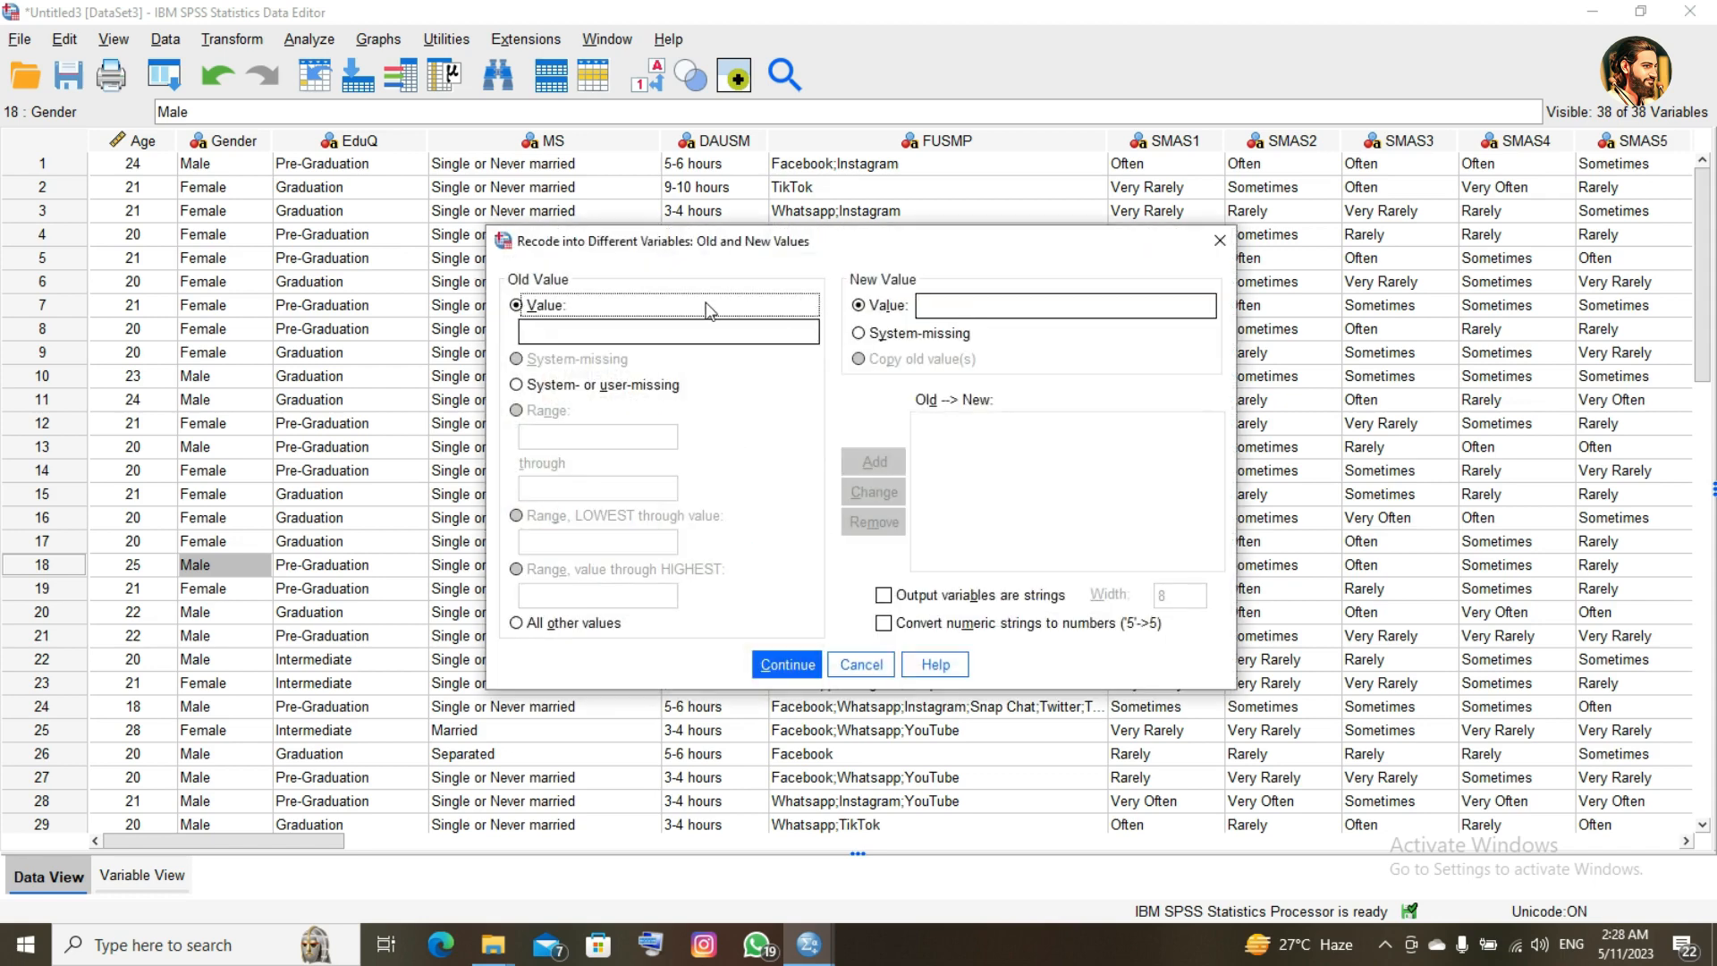
pyautogui.click(677, 332)
pyautogui.write('Male')
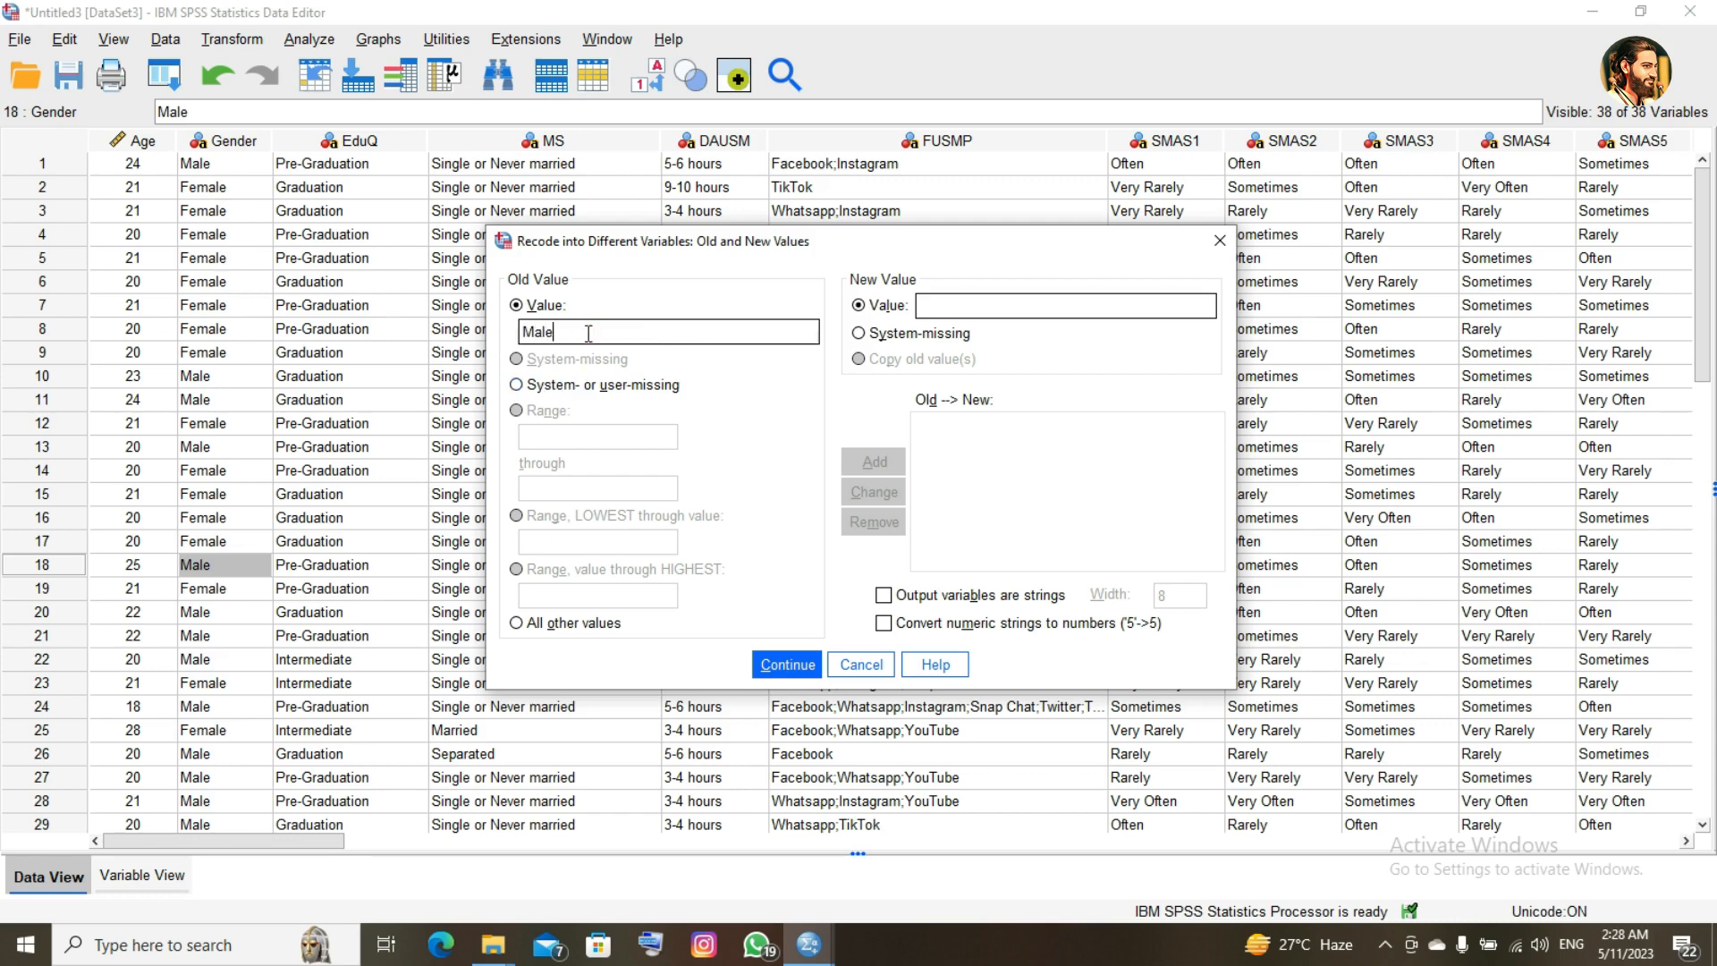
pyautogui.click(949, 301)
pyautogui.write('1')
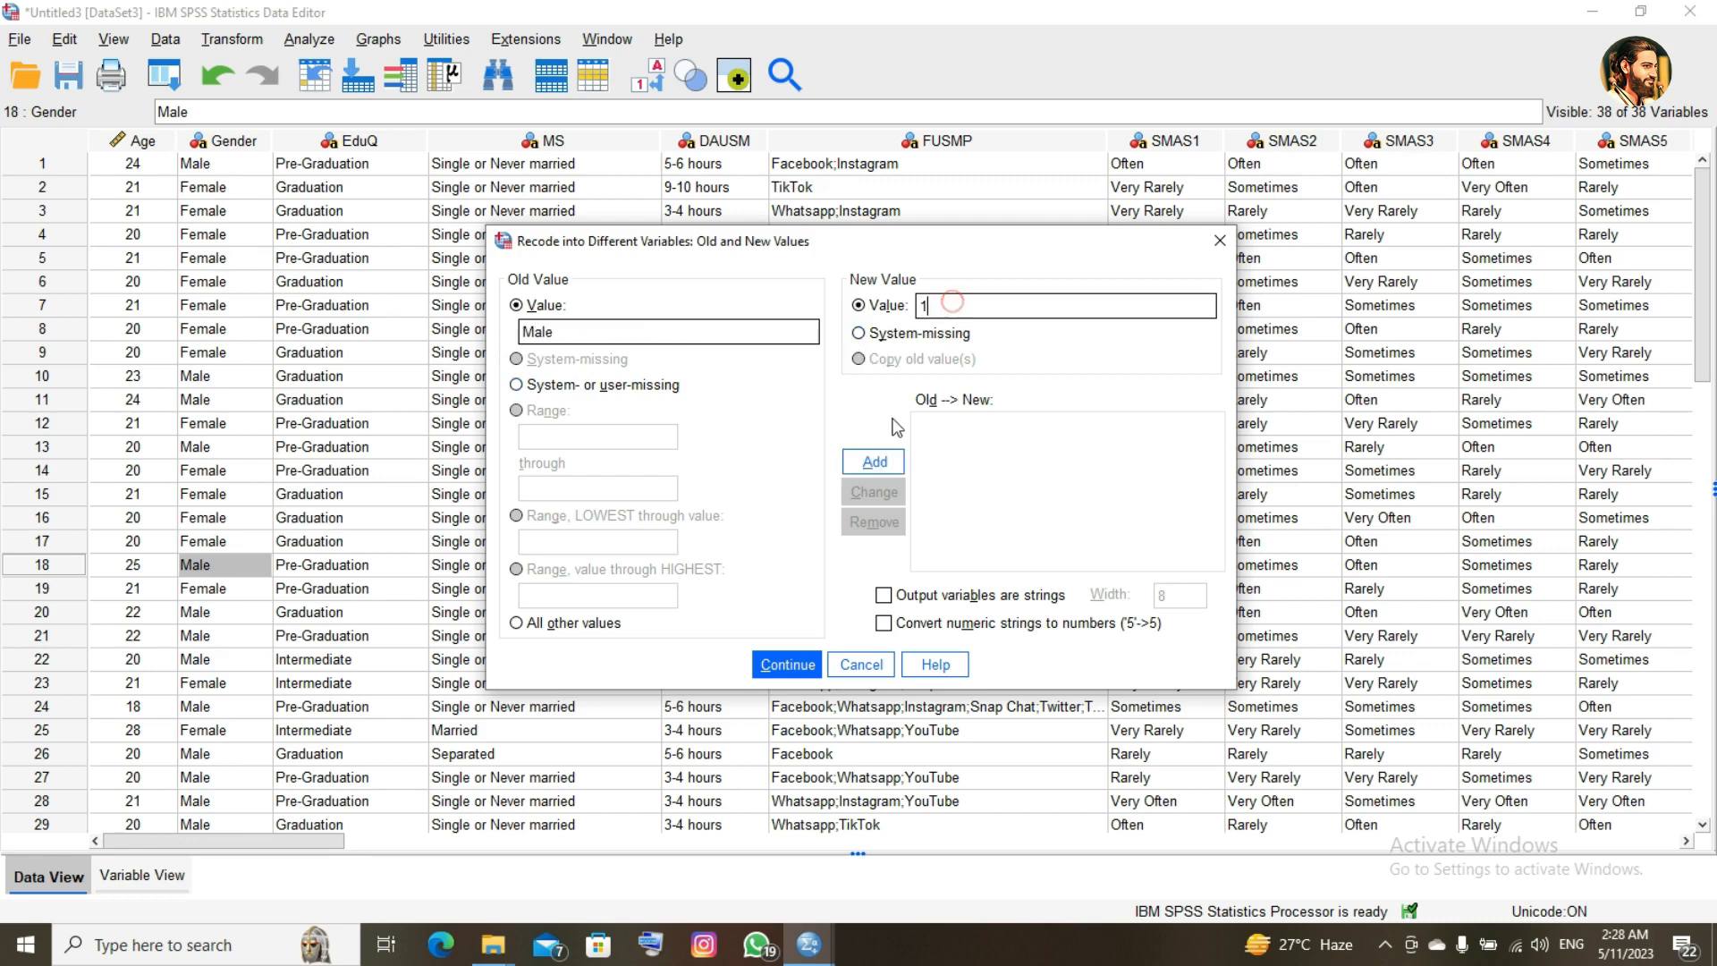
pyautogui.click(872, 461)
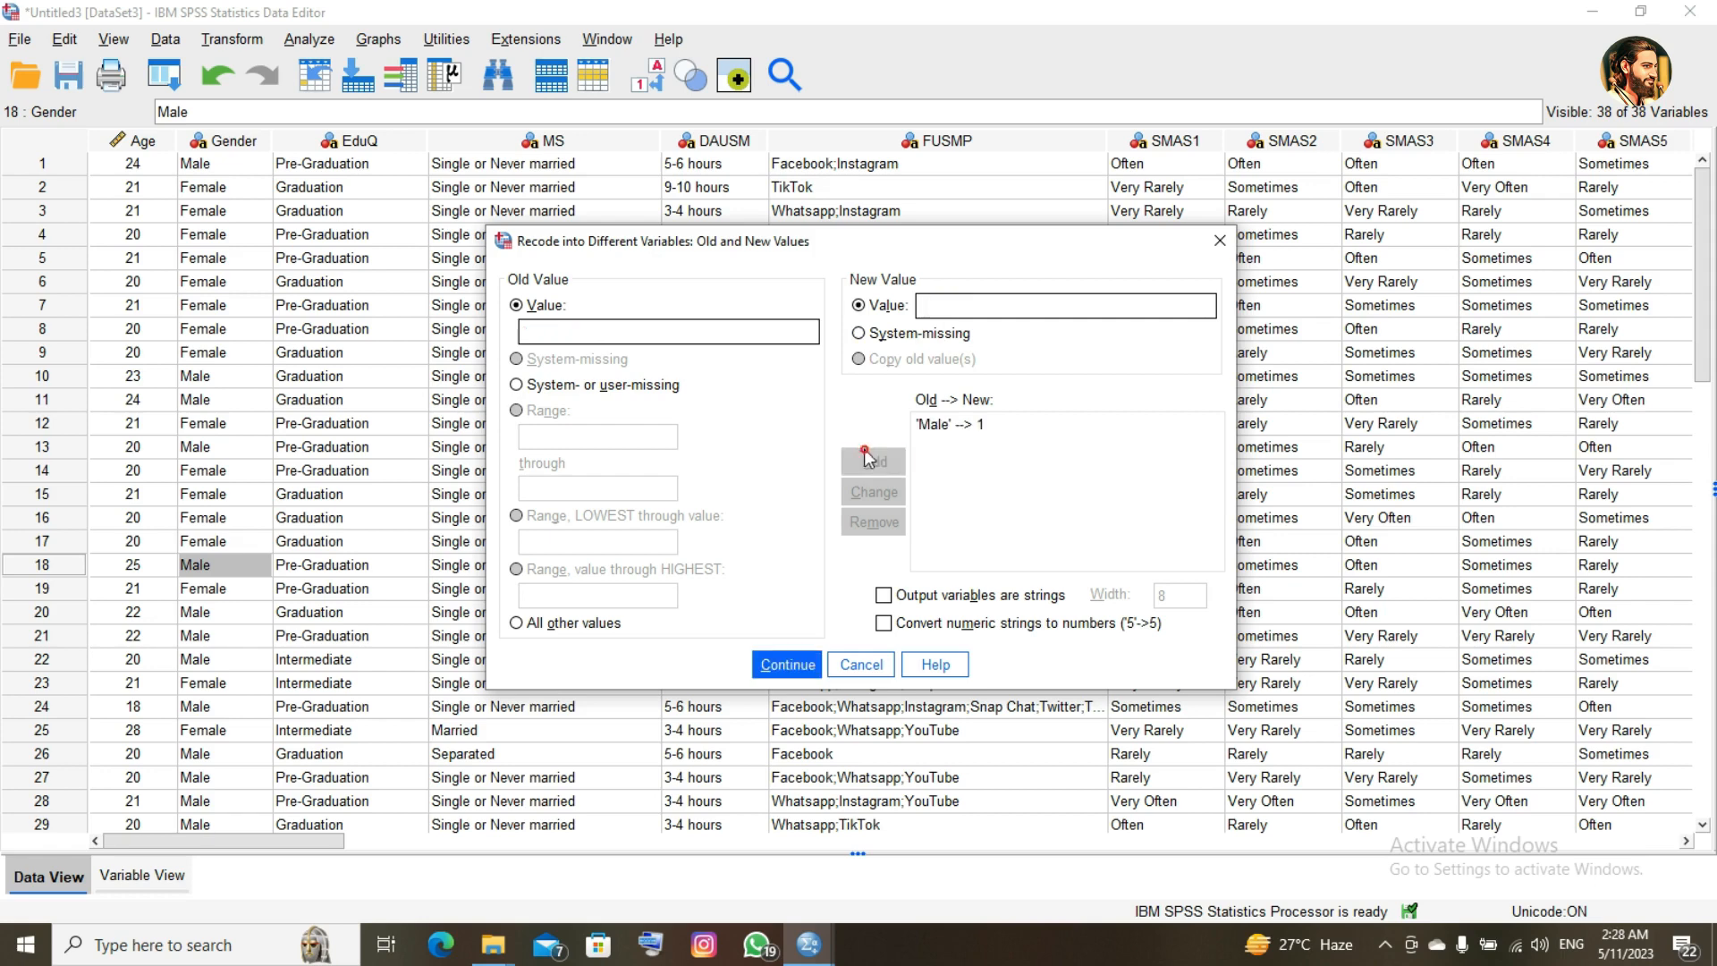
# - Add the mapping of Female to 2 and accept the old and new values
pyautogui.click(694, 329)
pyautogui.write('Fem')
pyautogui.write('2')
pyautogui.click(873, 460)
pyautogui.click(787, 662)
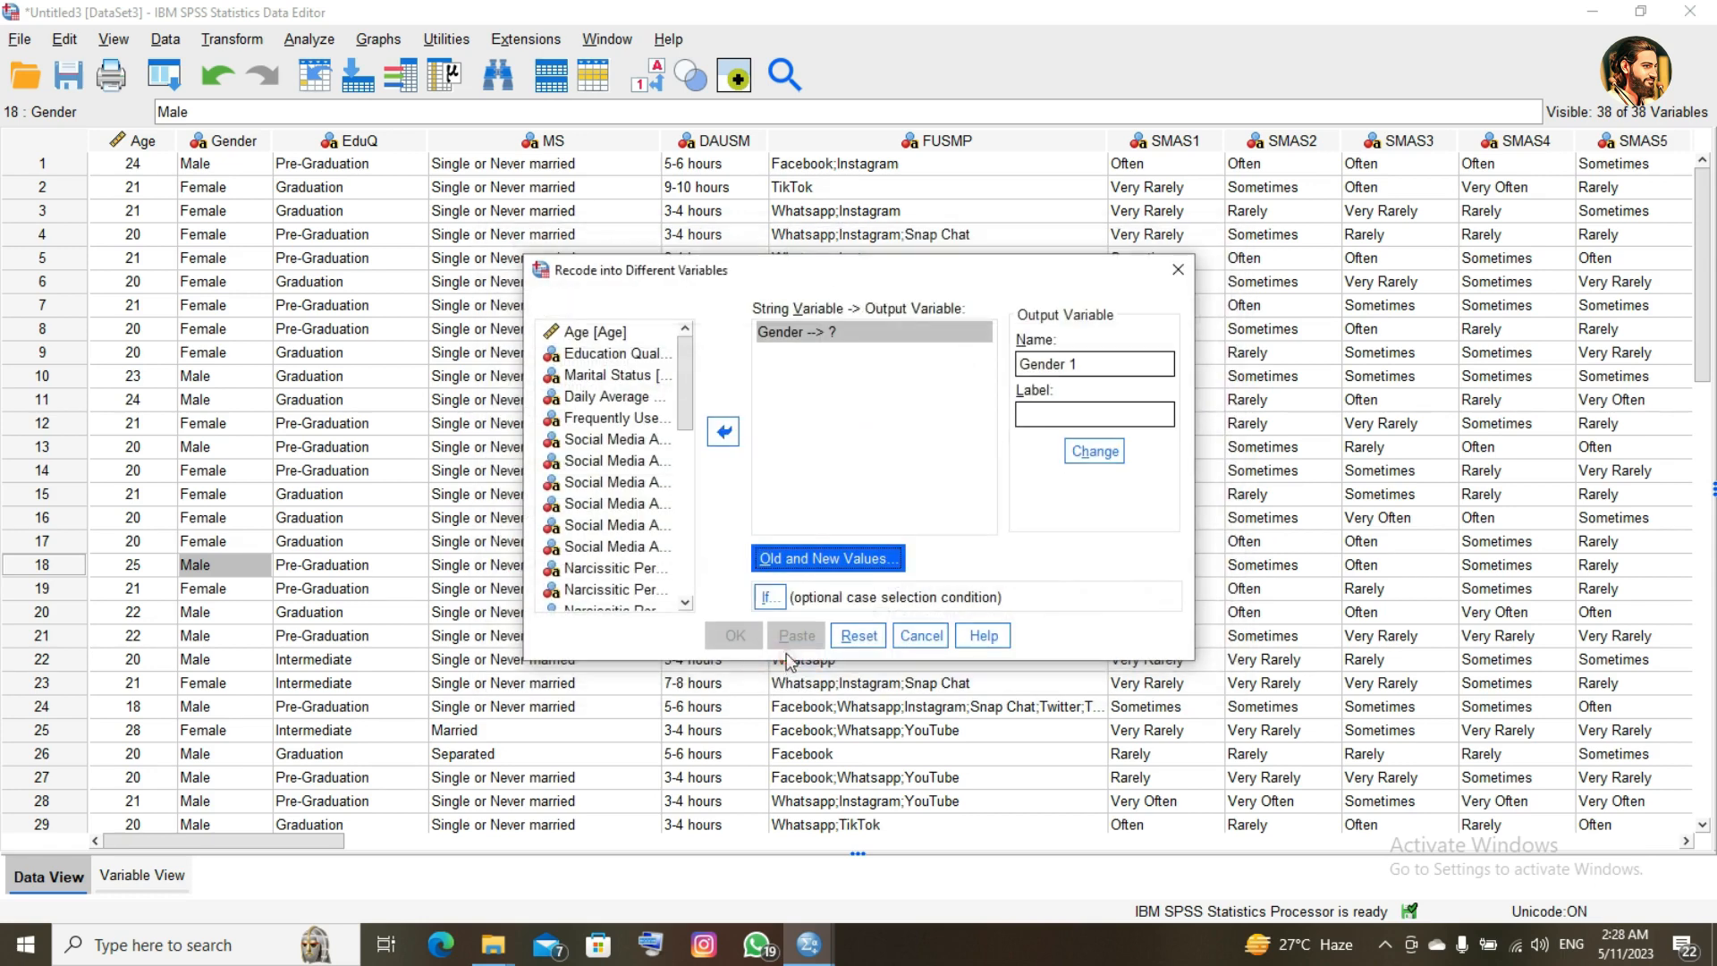
# - Correct the output variable's name to Gender1, assign it to Gender and run the recode
pyautogui.click(1082, 452)
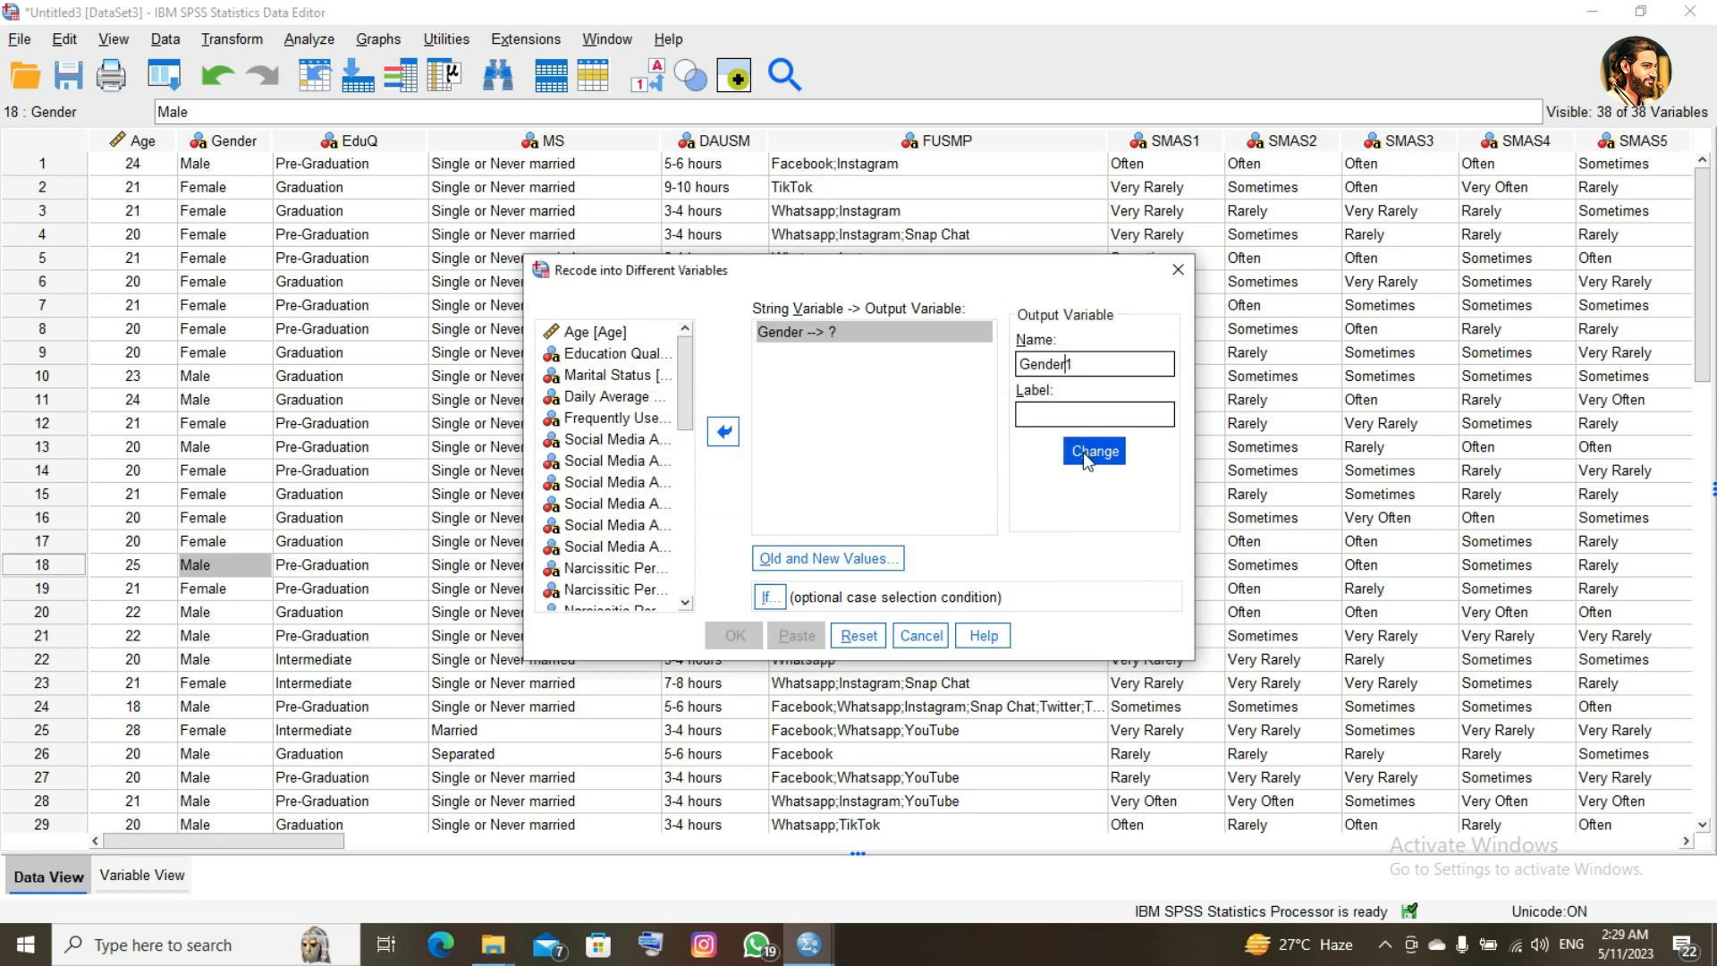
pyautogui.click(1082, 453)
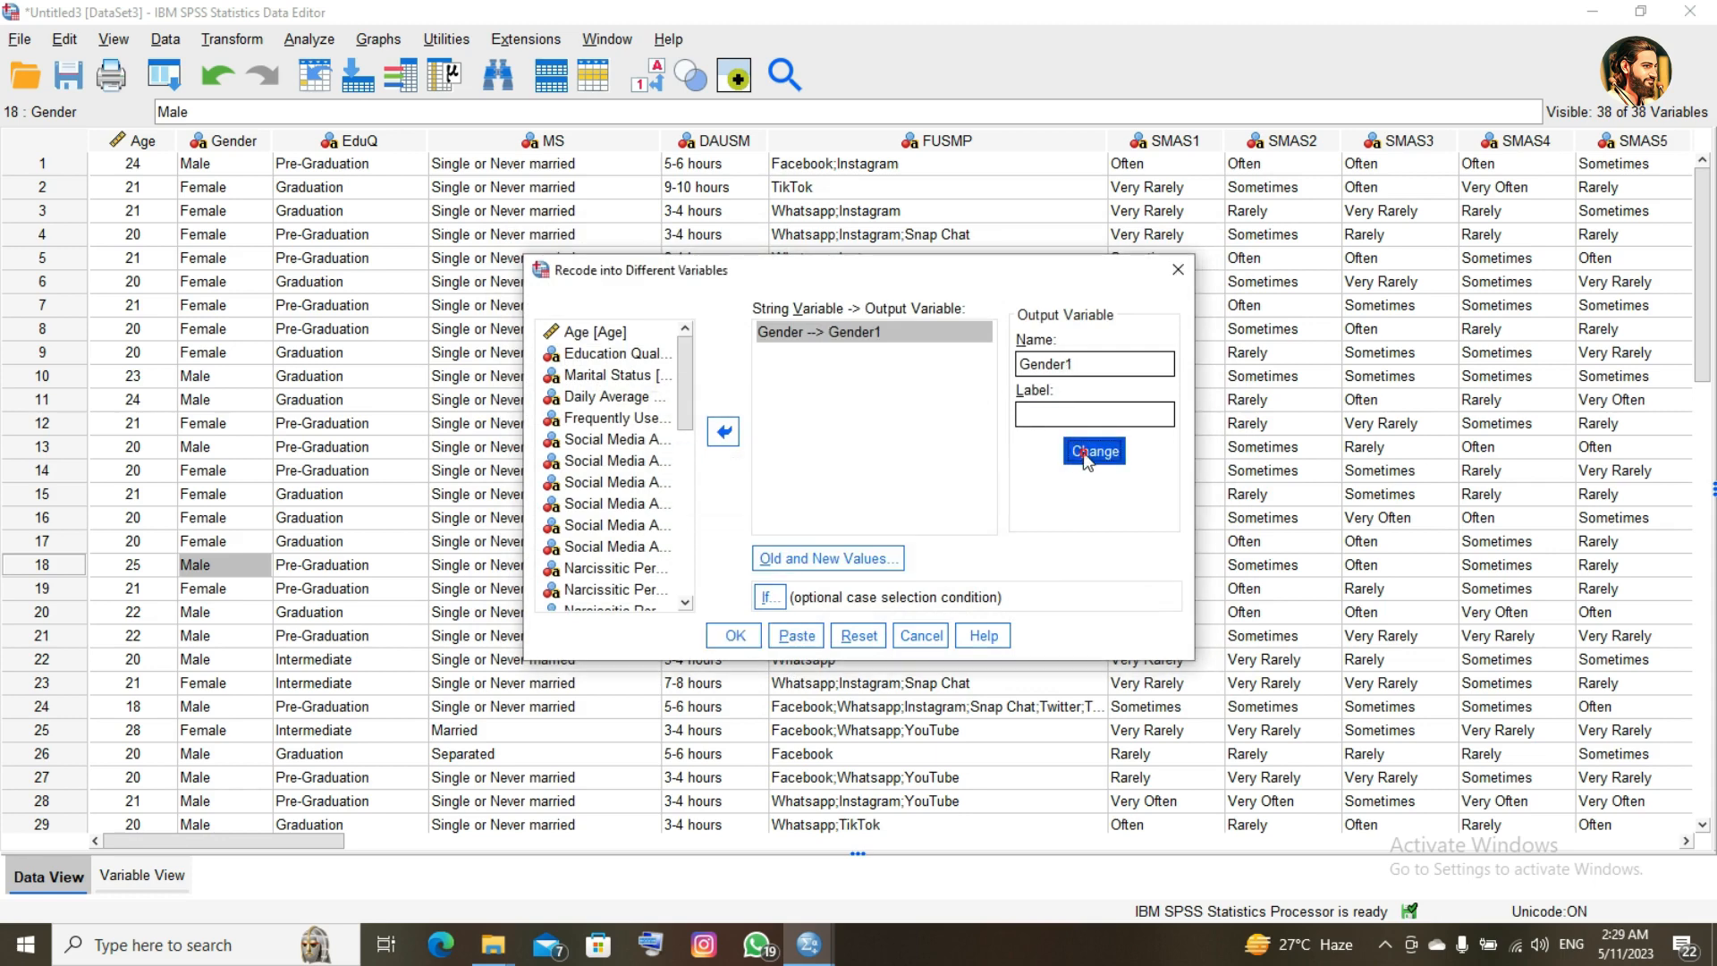
pyautogui.click(729, 636)
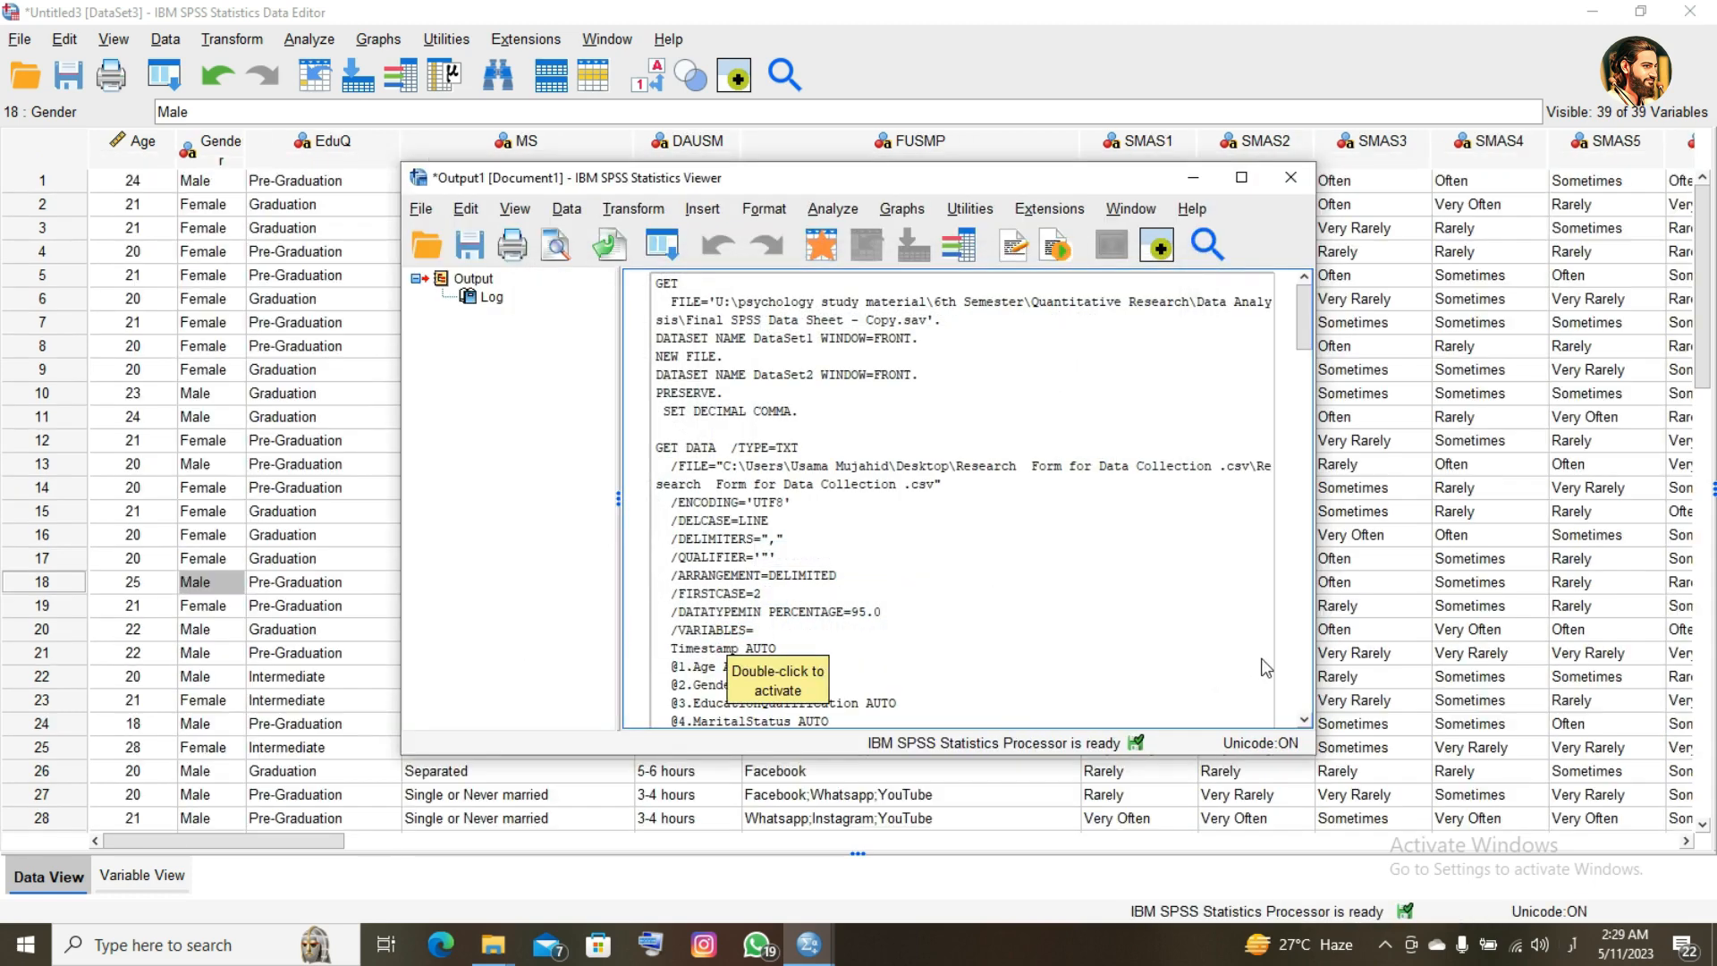
# - Check the recode command at the end of the output log and the Gender1 column after SE10 in the data
pyautogui.click(1303, 695)
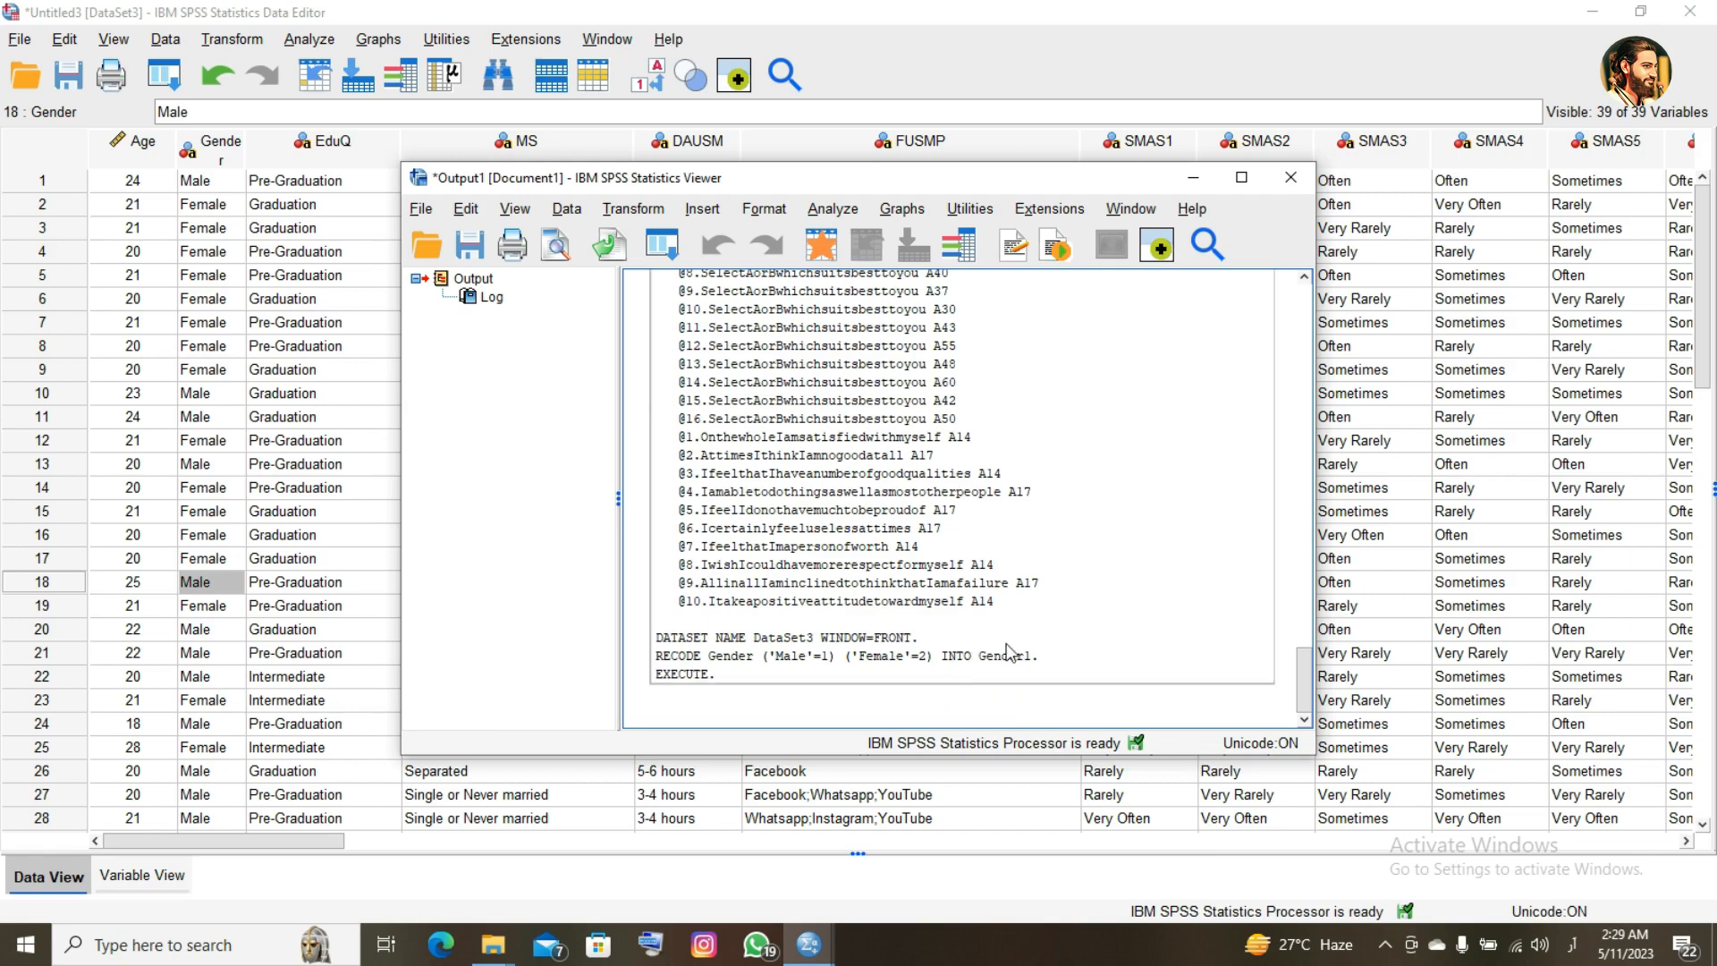
pyautogui.click(1192, 178)
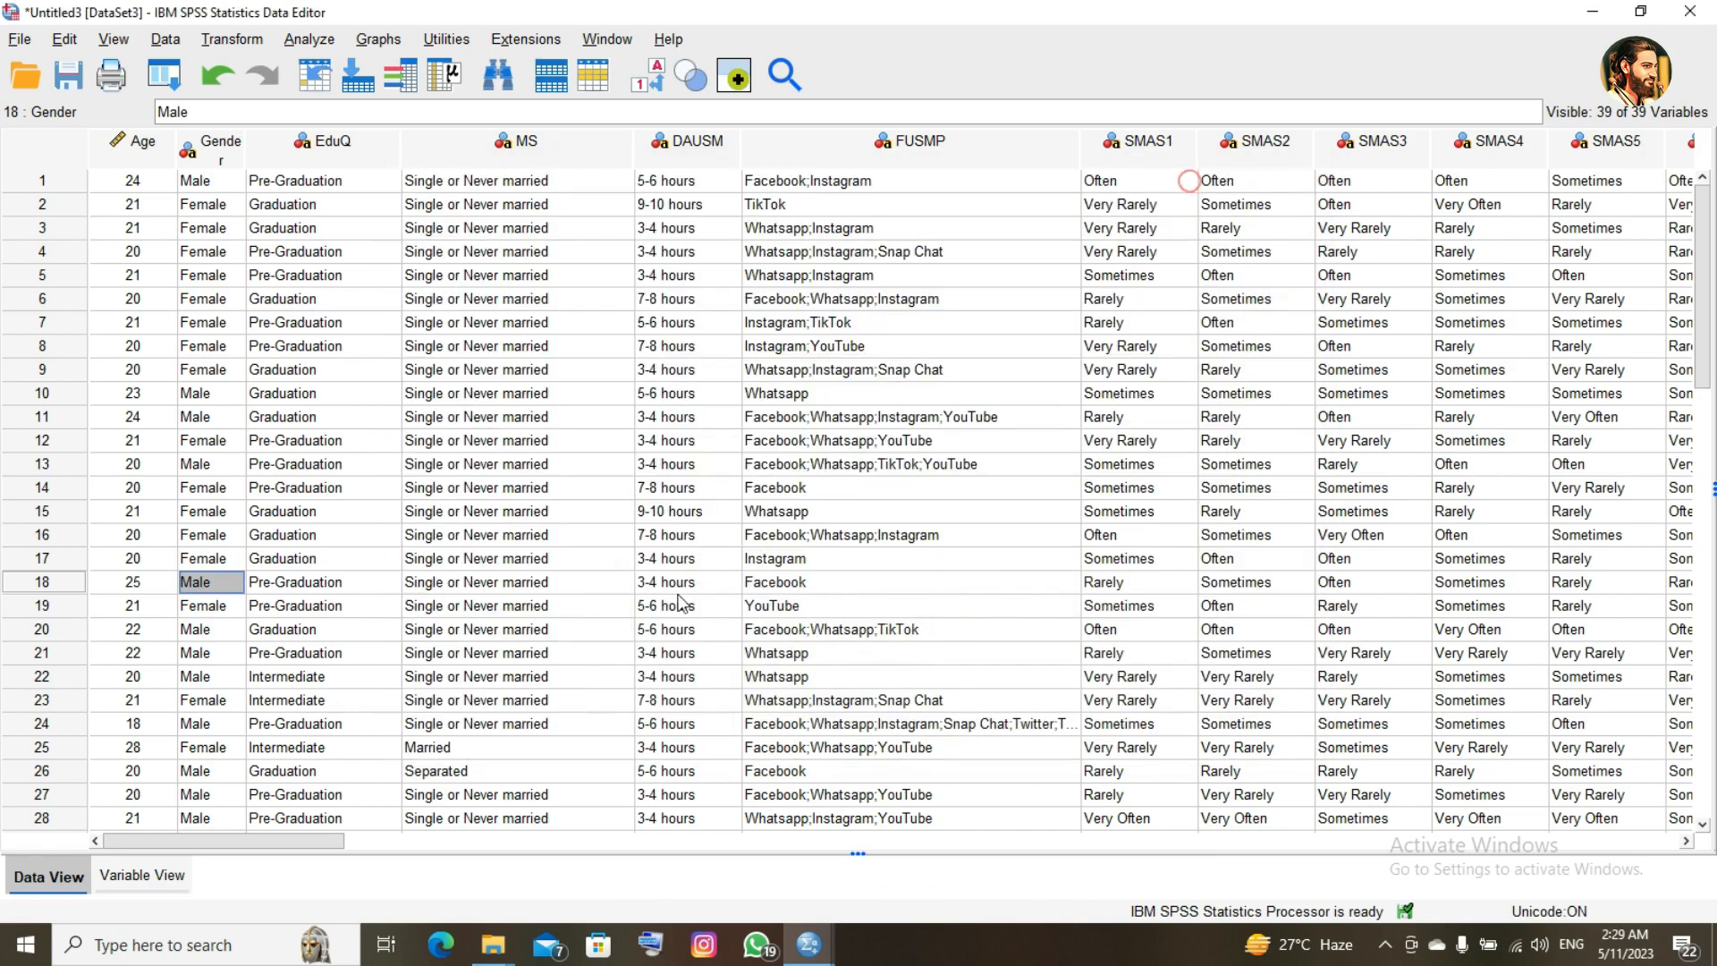
pyautogui.moveTo(261, 838); pyautogui.dragTo(1484, 769)
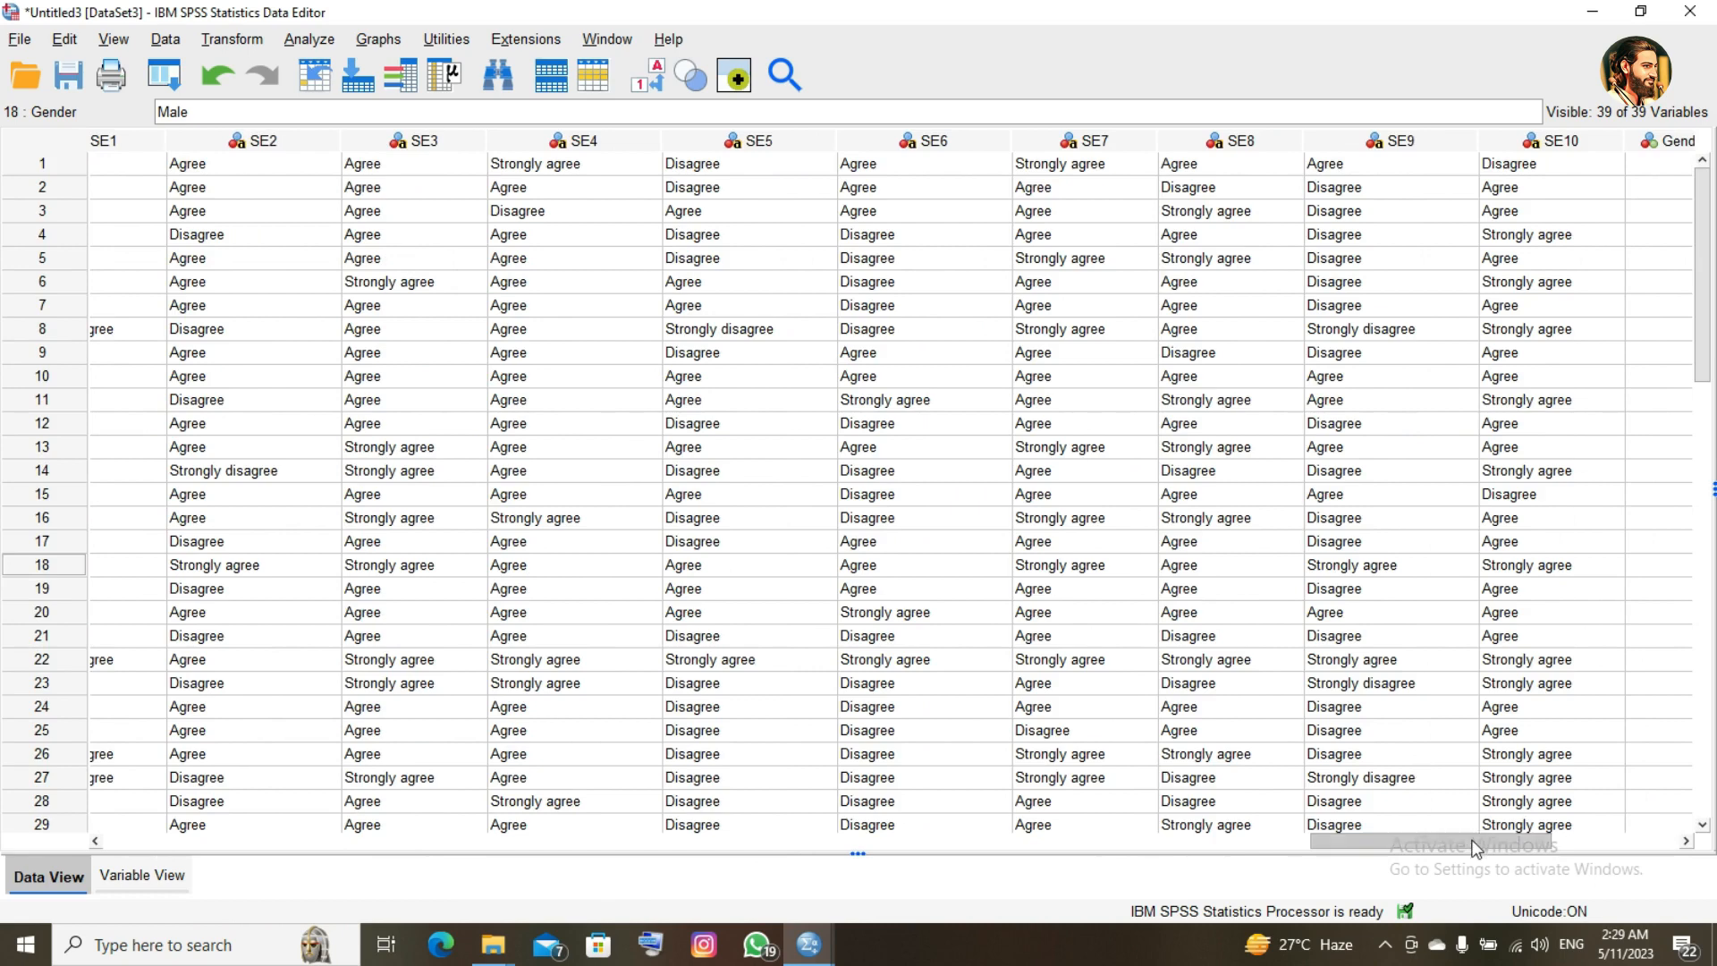
pyautogui.moveTo(1475, 847); pyautogui.dragTo(1559, 798)
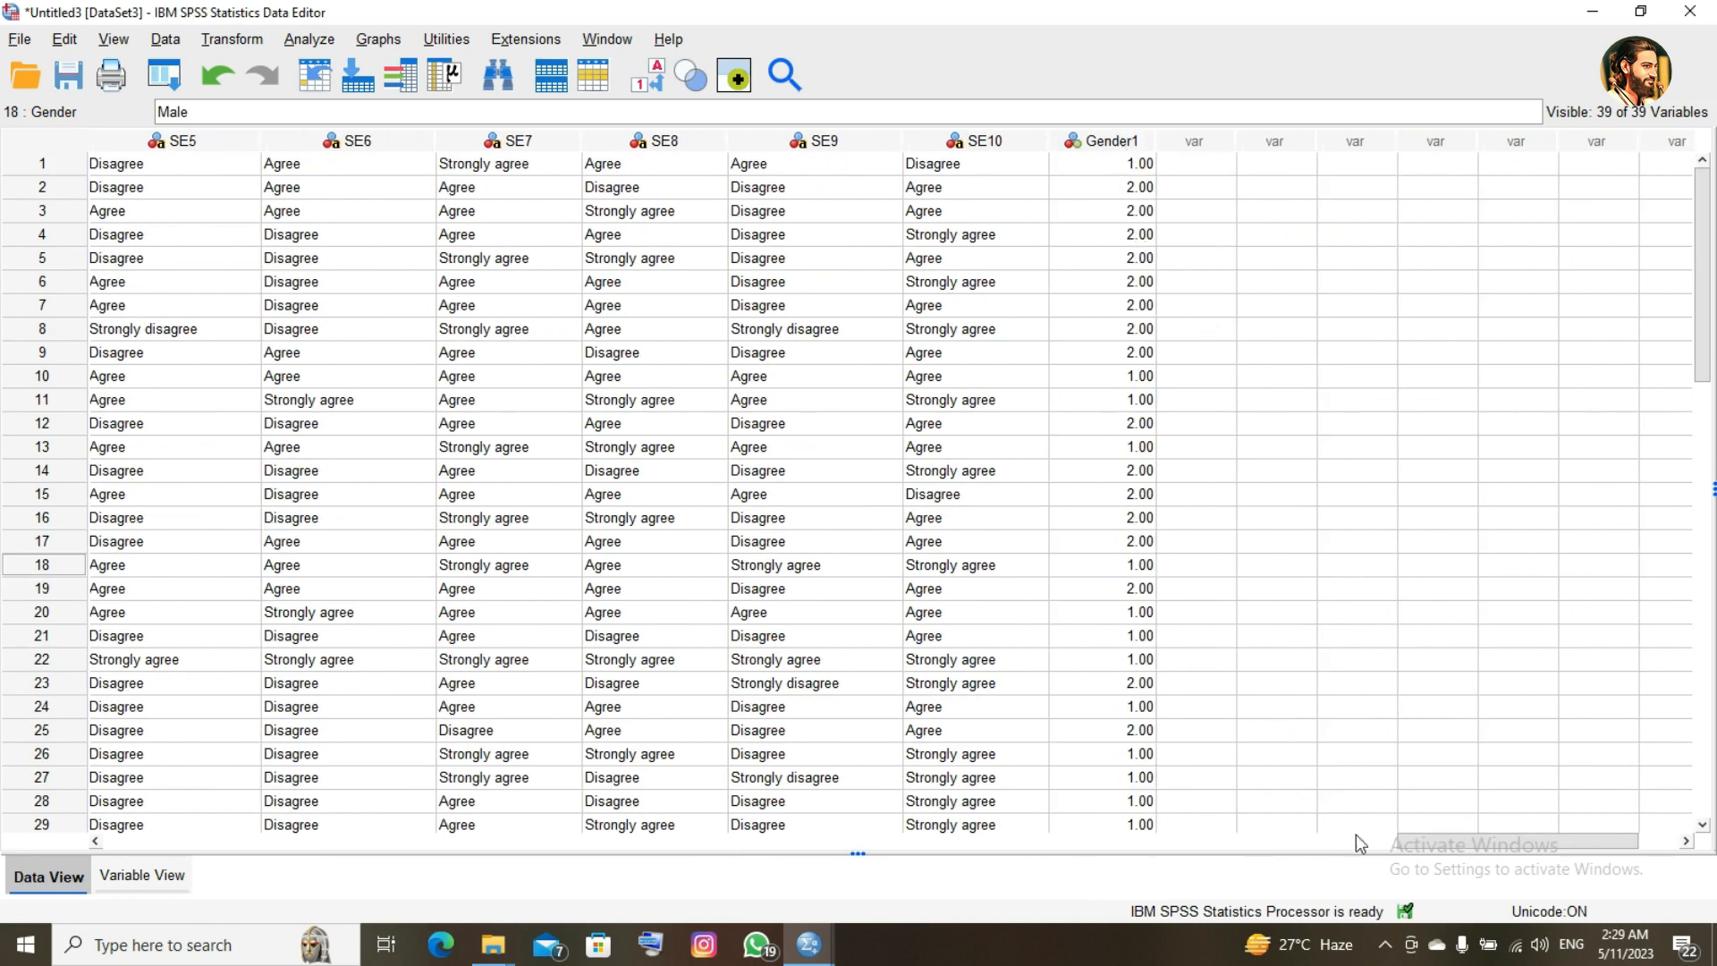
pyautogui.moveTo(1409, 844); pyautogui.dragTo(40, 797)
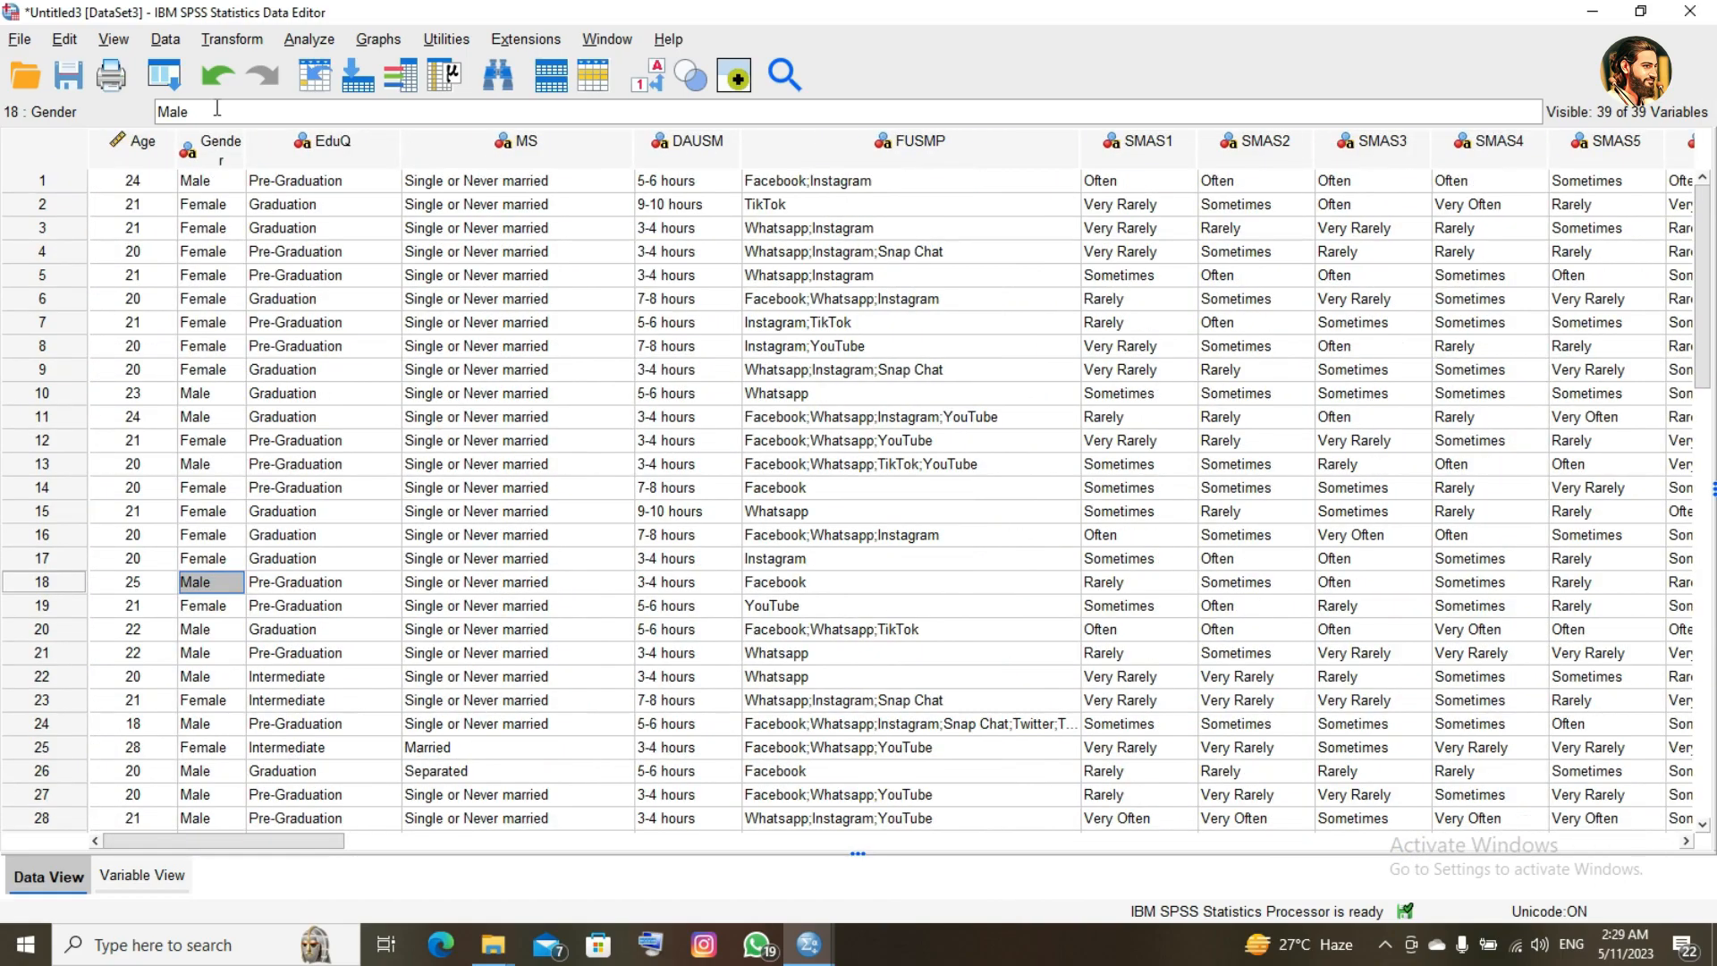
# - Set up a Recode into Same Variables for Gender and open its old and new values
pyautogui.click(238, 40)
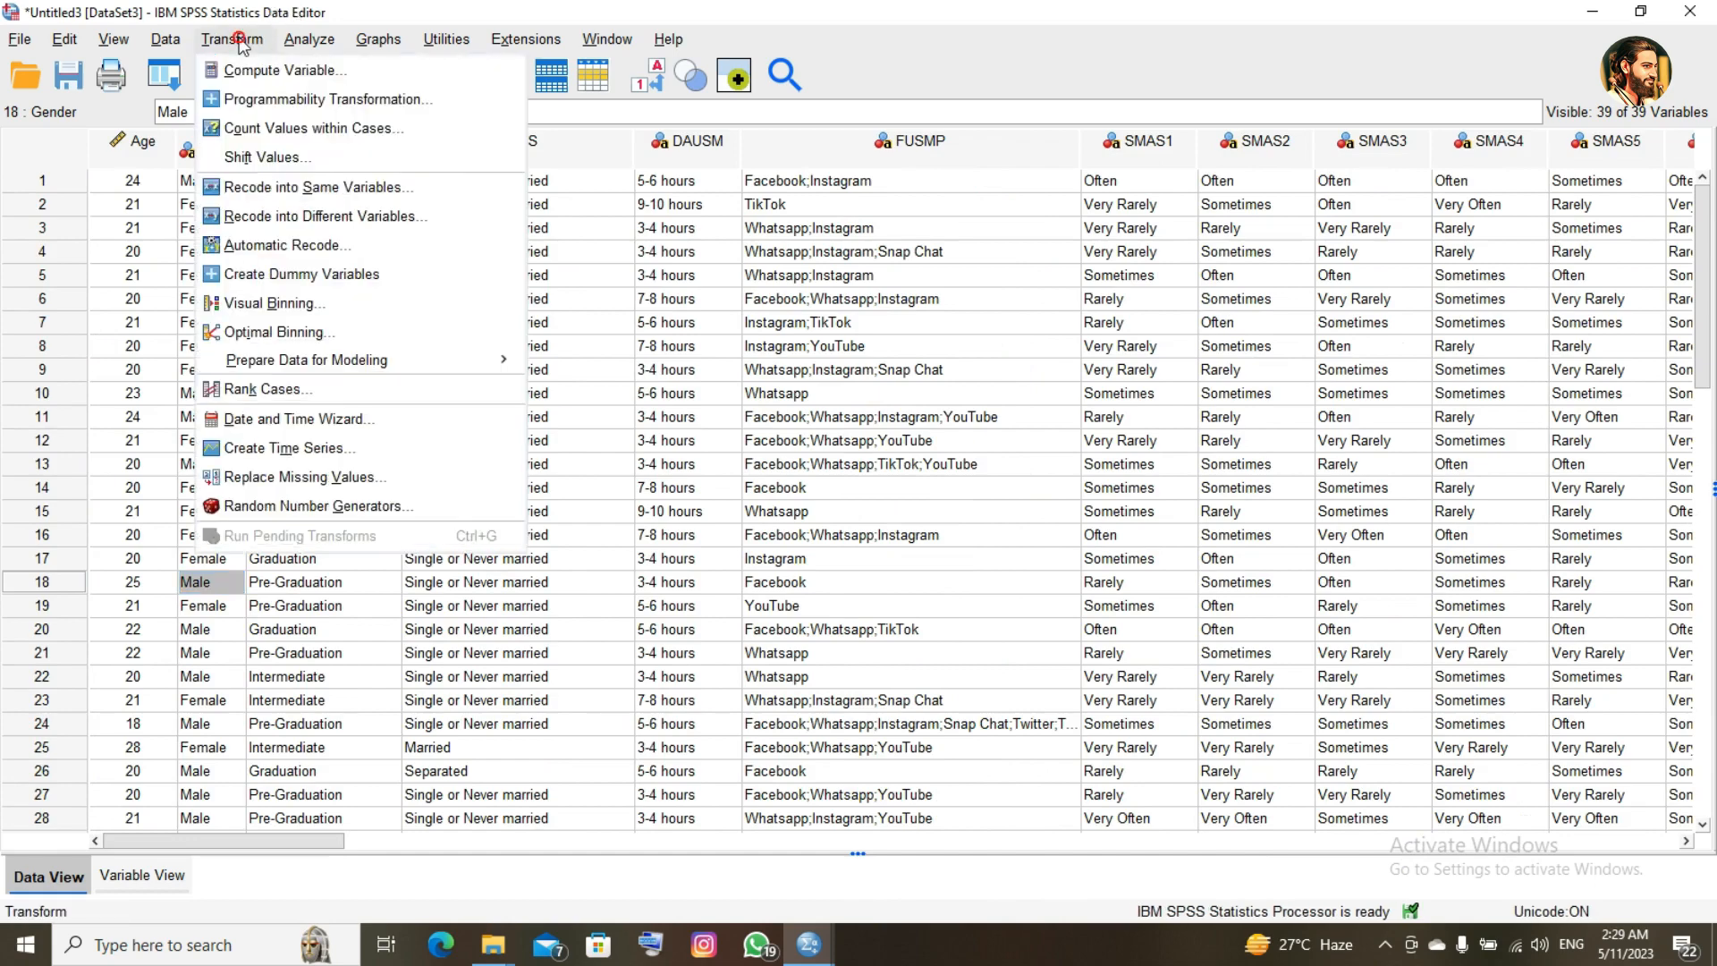
pyautogui.click(288, 187)
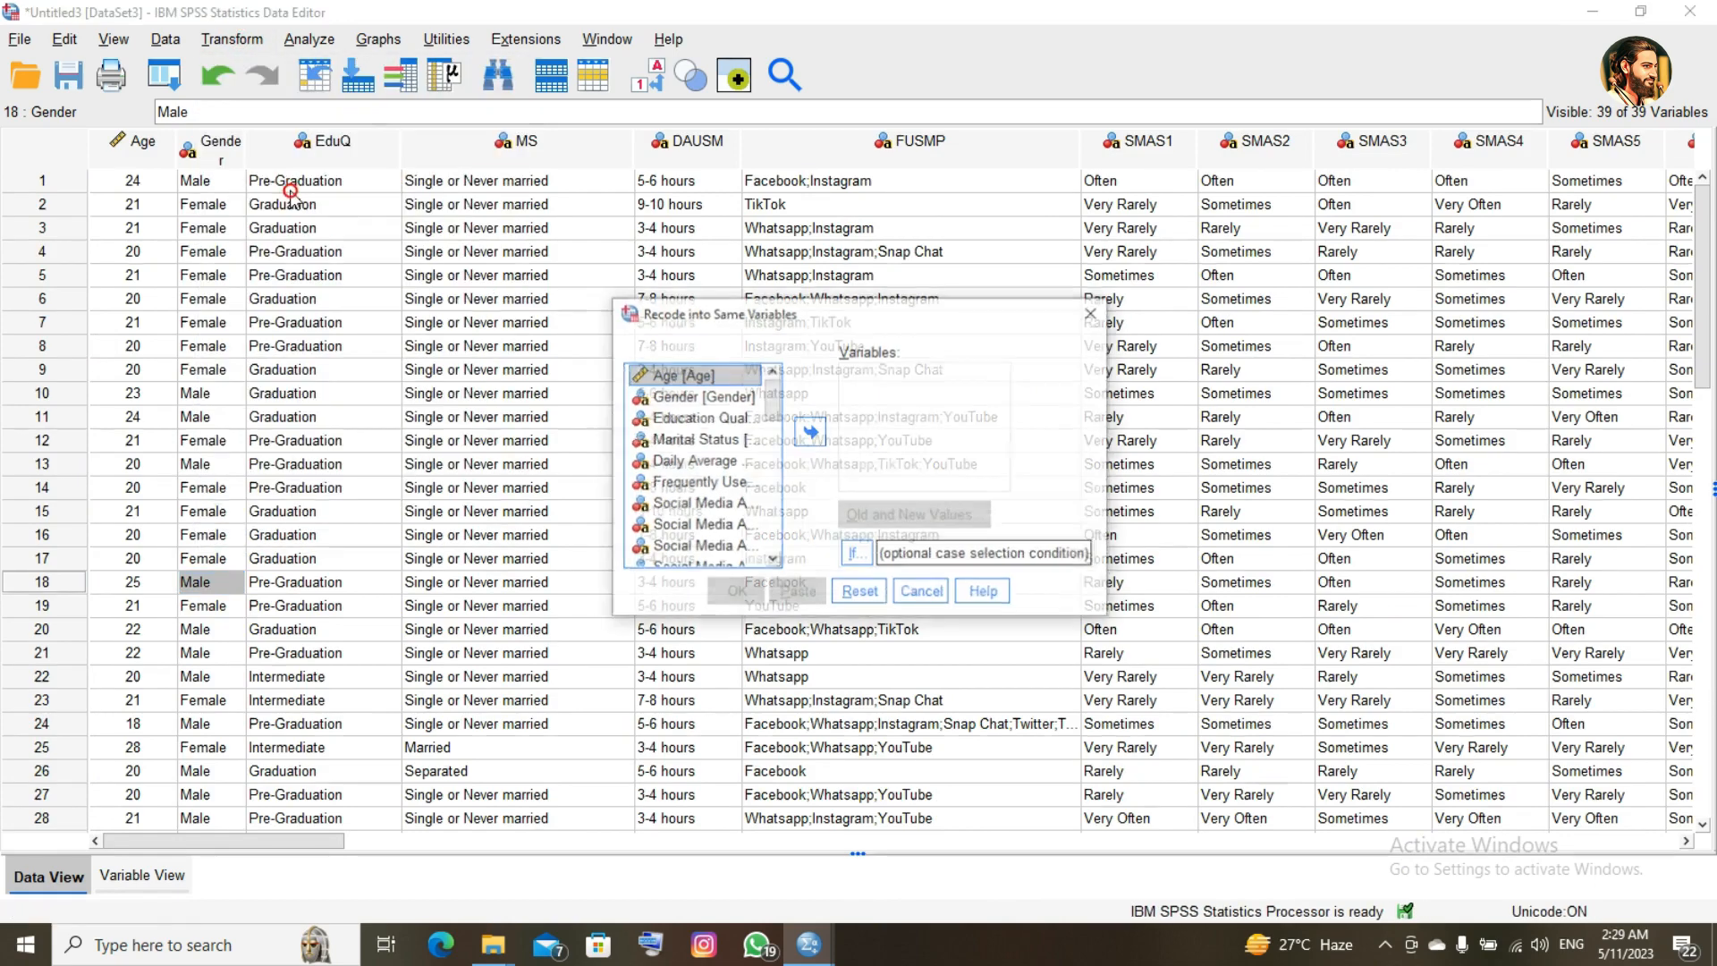
pyautogui.click(742, 396)
pyautogui.click(808, 431)
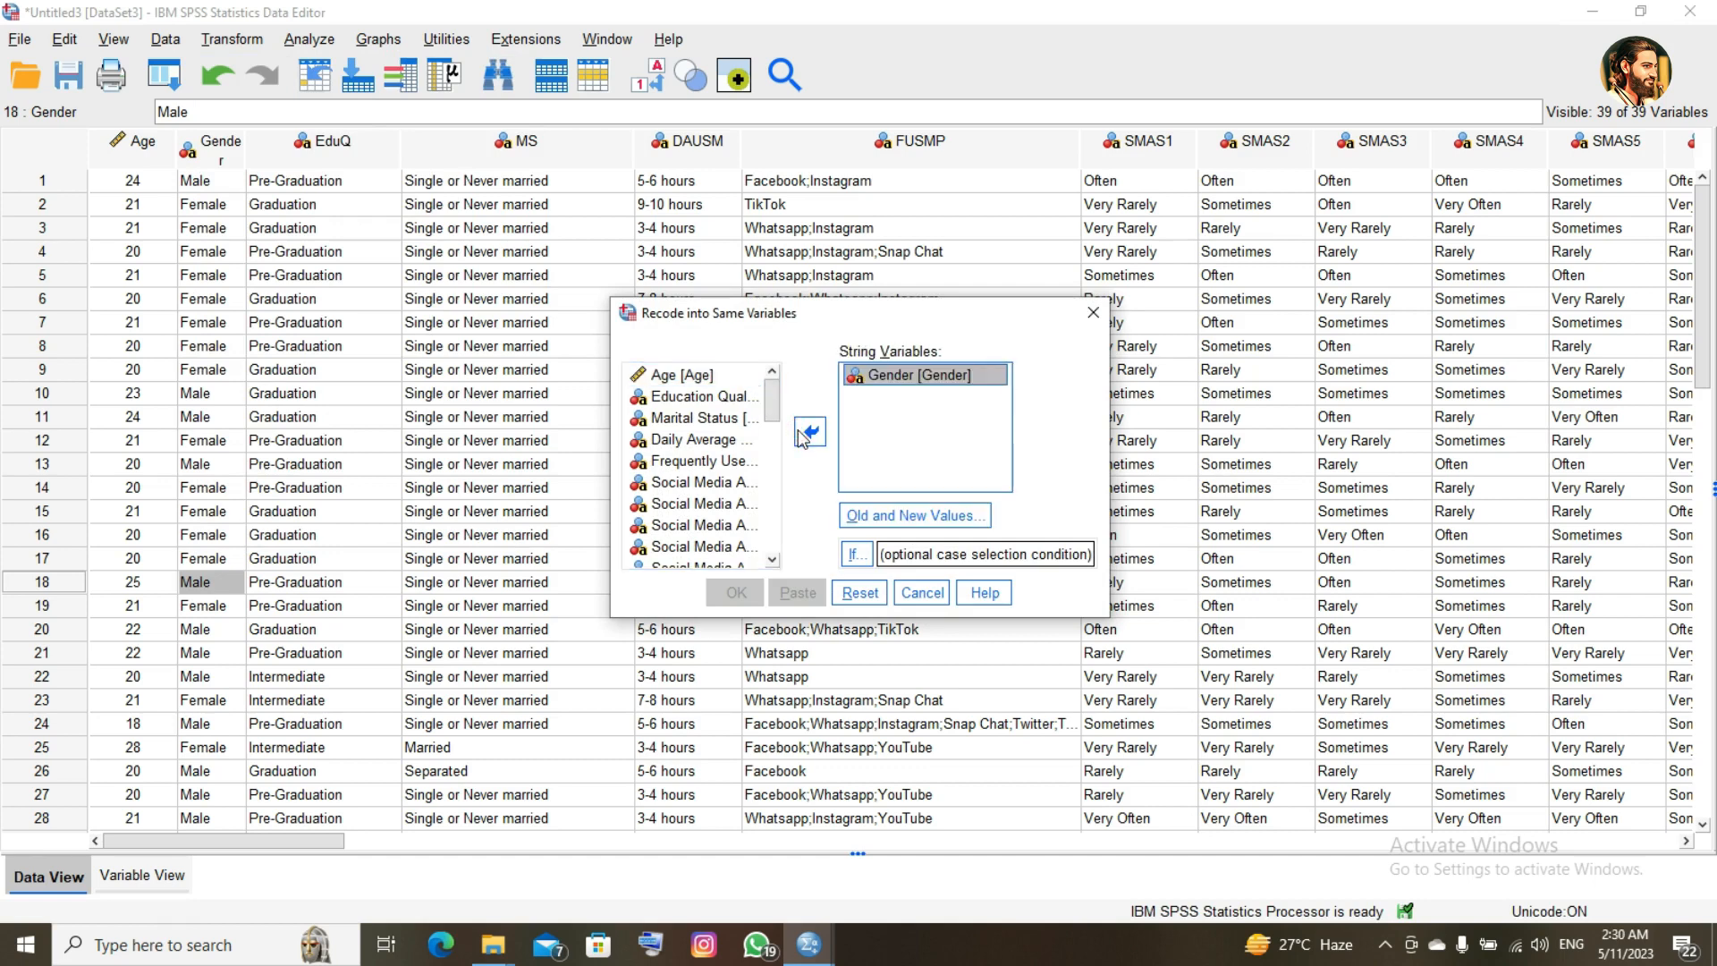
pyautogui.click(891, 525)
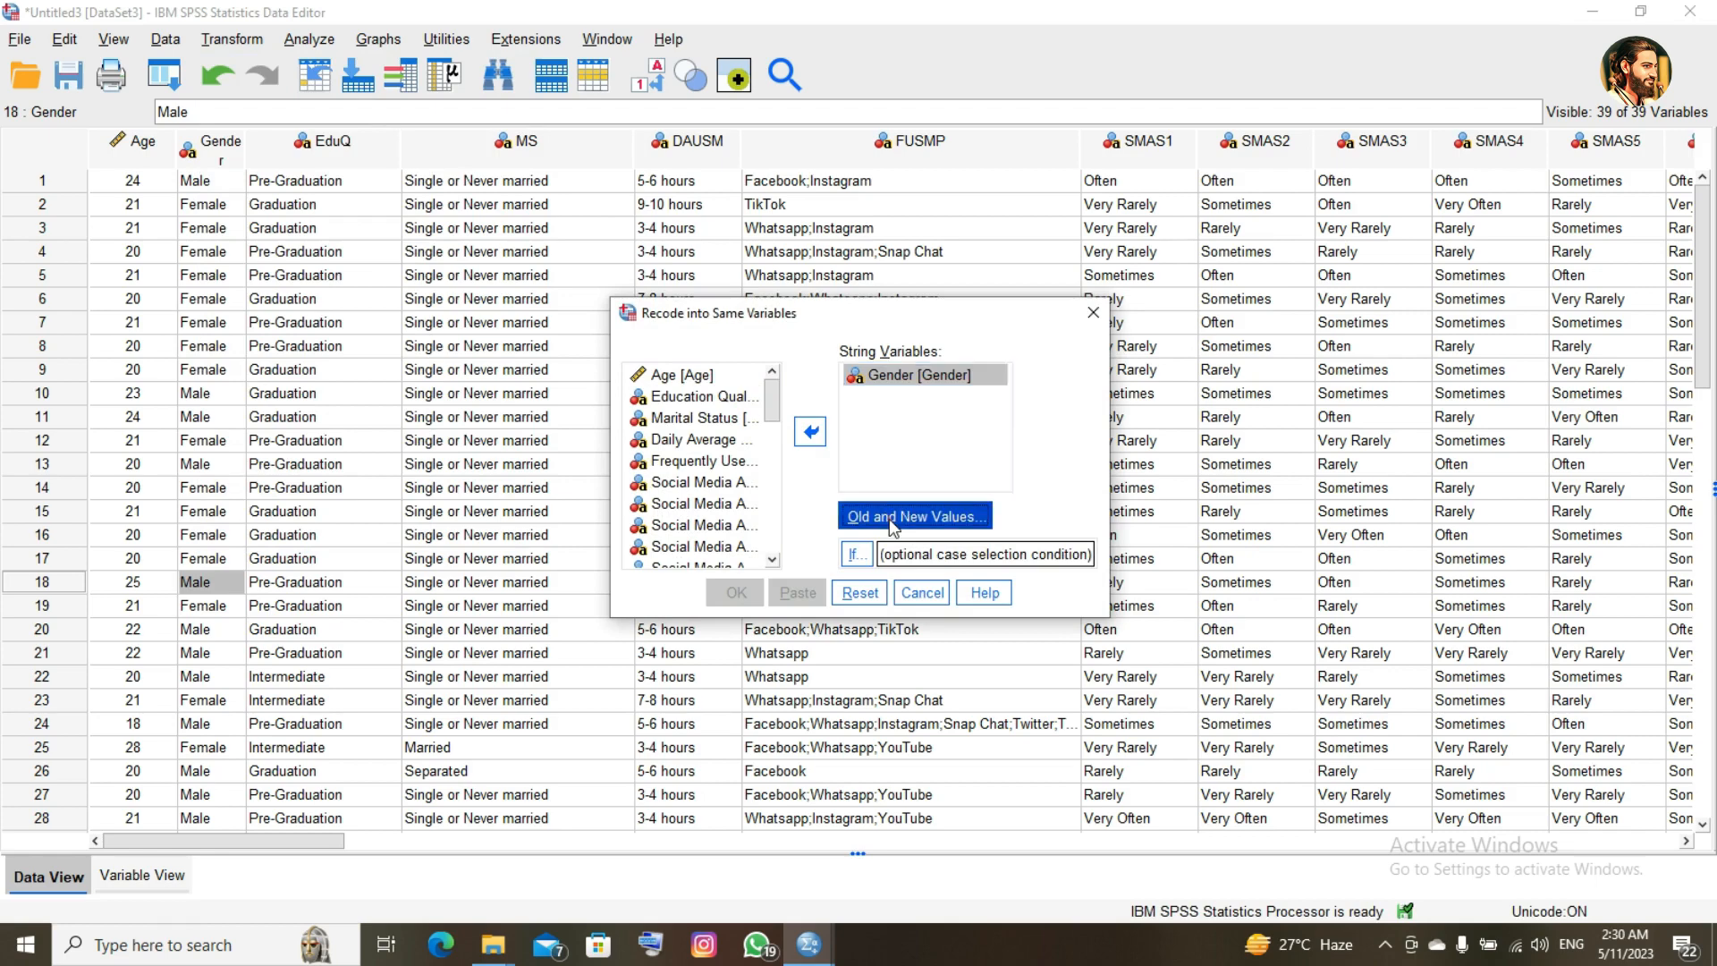
# - Map the old value Male to 1 for the same-variable Gender recode
pyautogui.click(698, 334)
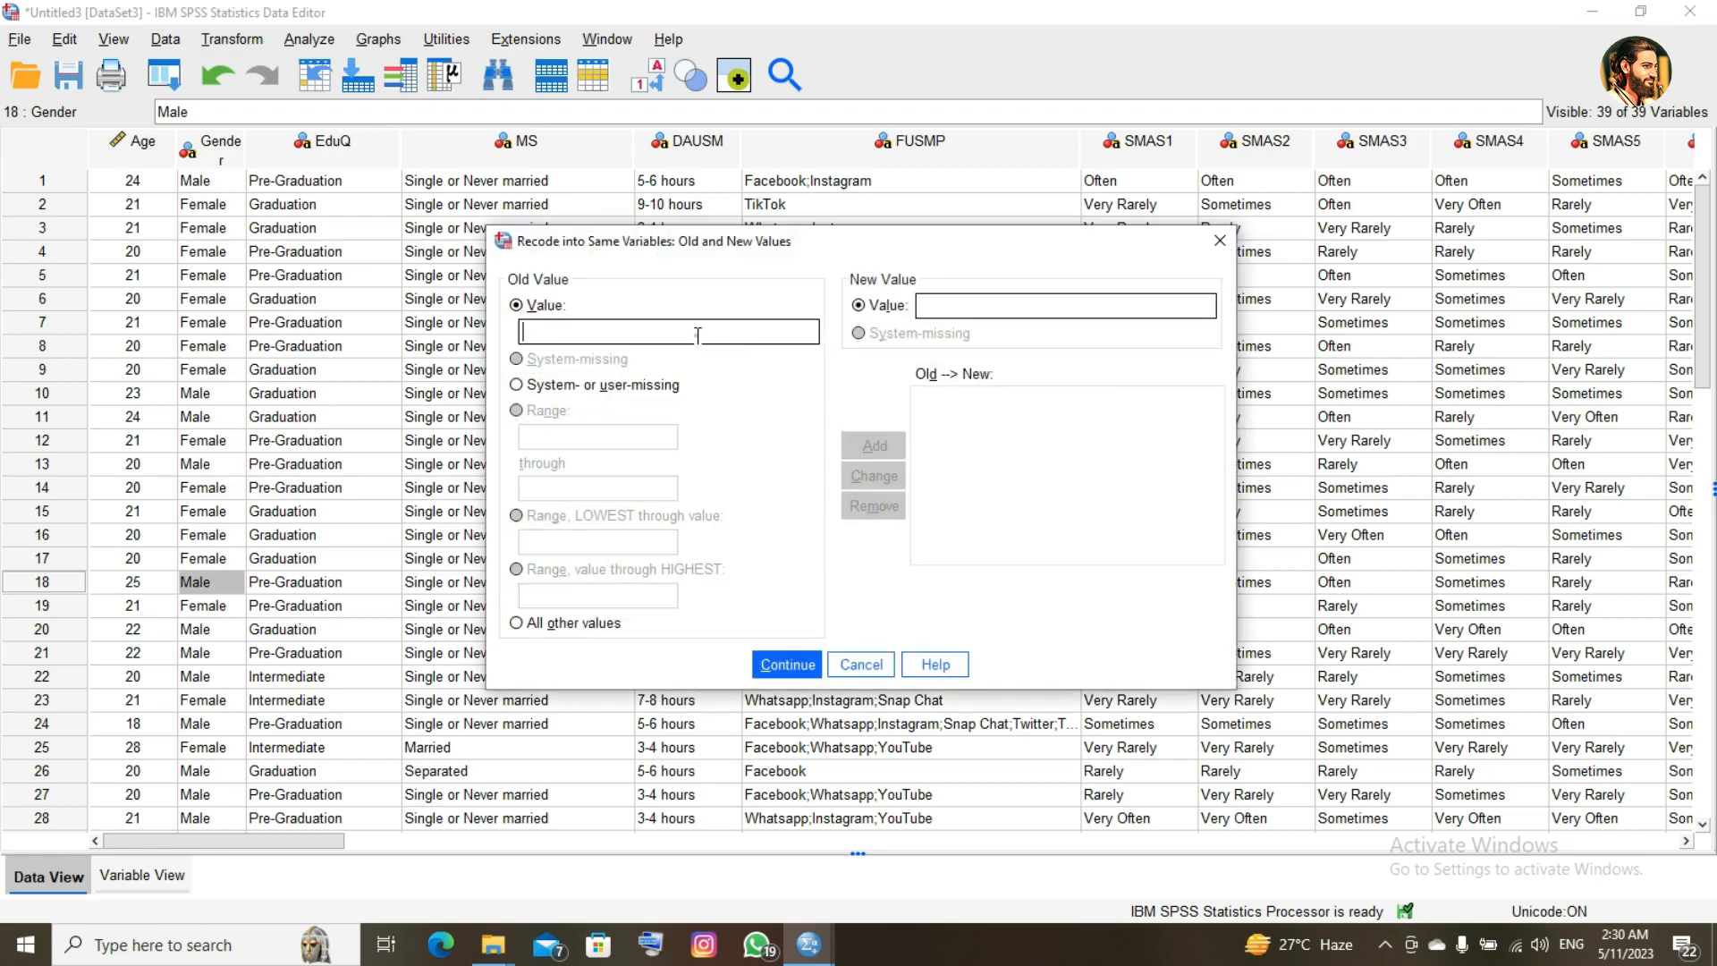
pyautogui.write('M')
pyautogui.write('1')
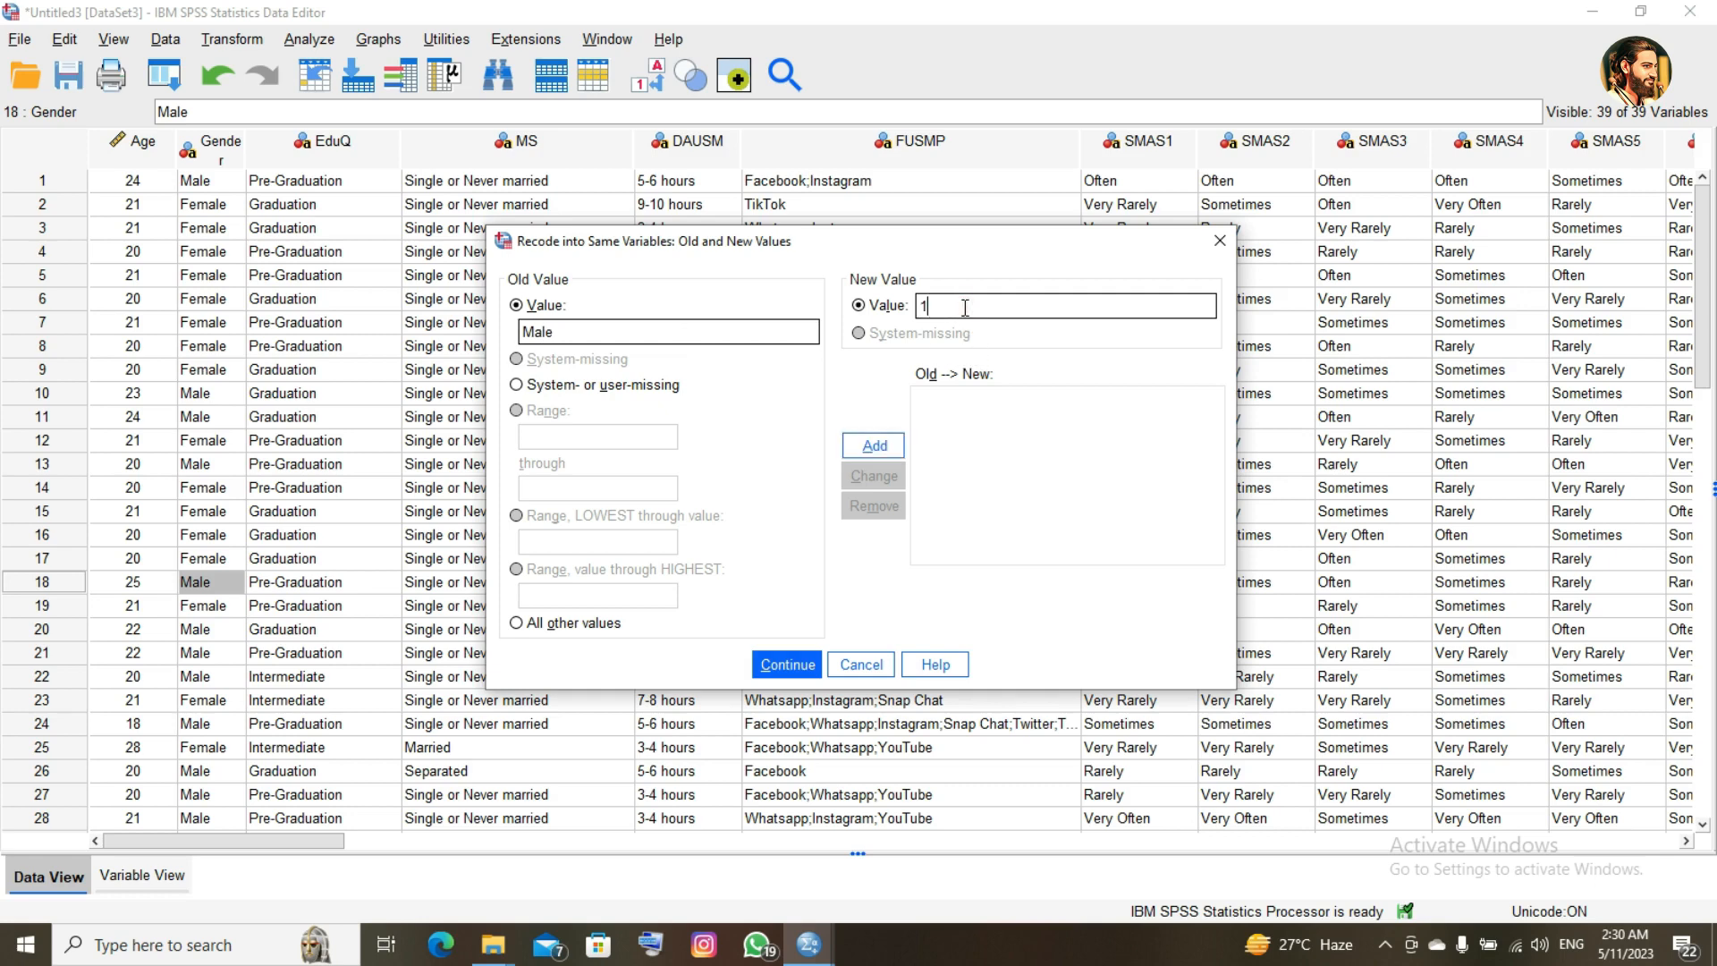
pyautogui.click(850, 453)
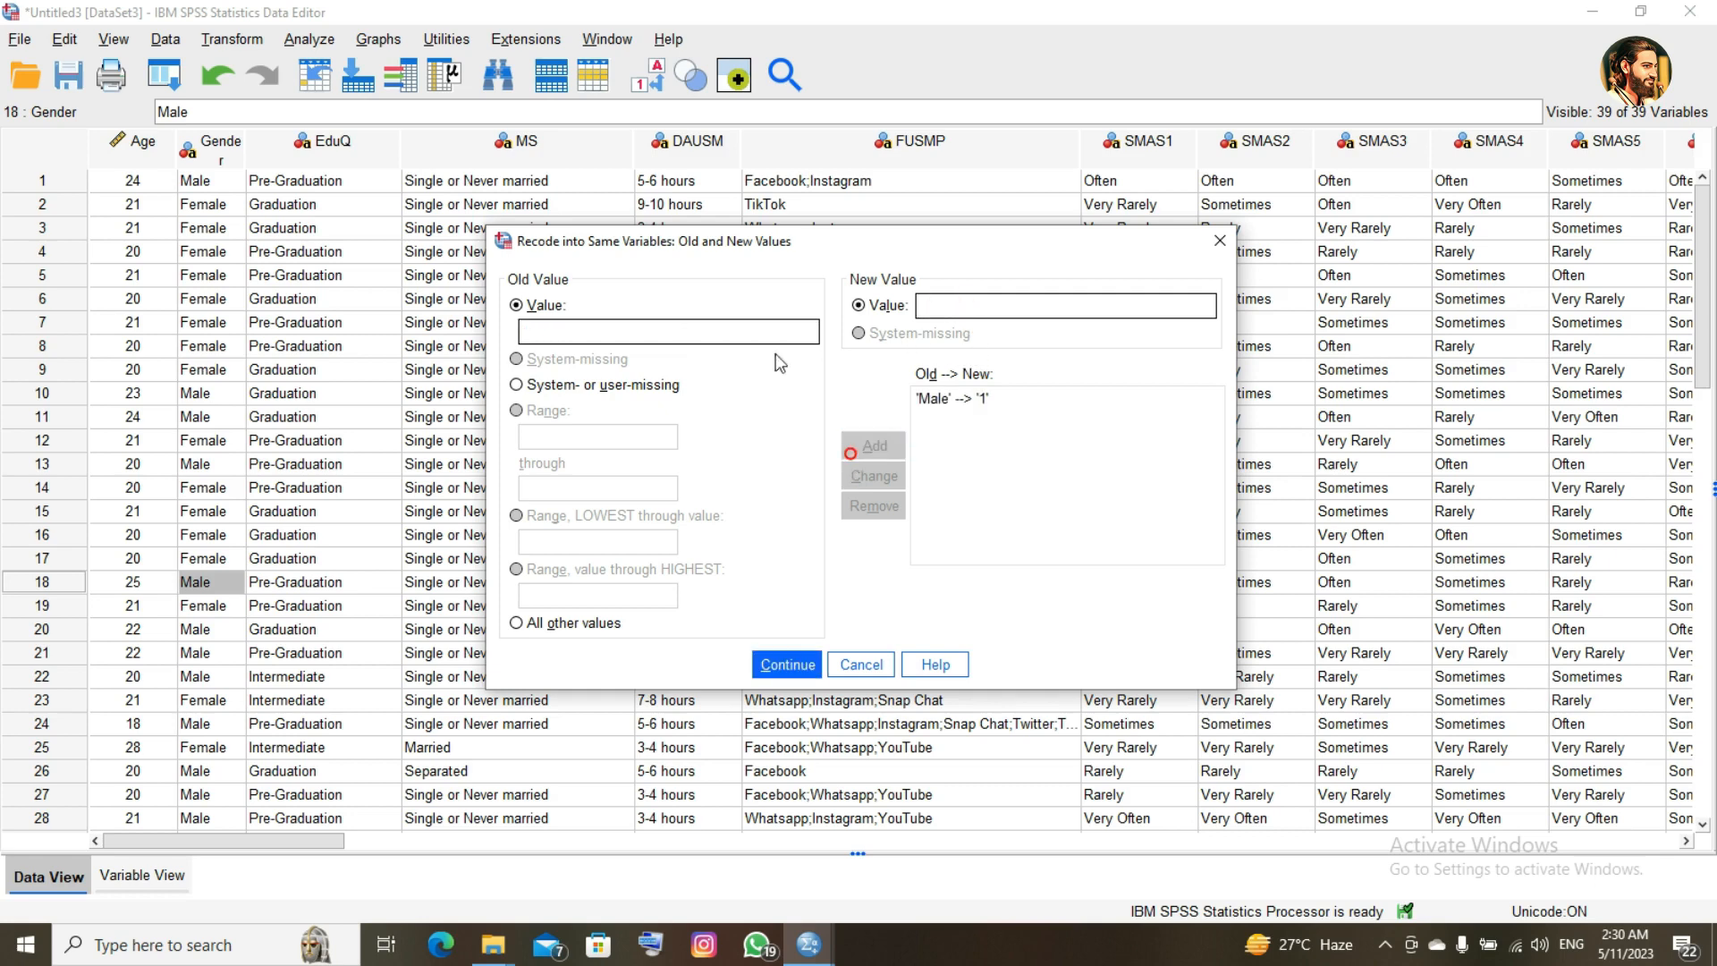
# - Map Female to 2, run the same-variable Gender recode, and minimize the output window to show the data
pyautogui.click(683, 333)
pyautogui.write('Fem')
pyautogui.write('lae')
pyautogui.press('BackSpace')
pyautogui.press('BackSpace')
pyautogui.press('BackSpace')
pyautogui.write('ale')
pyautogui.write('2')
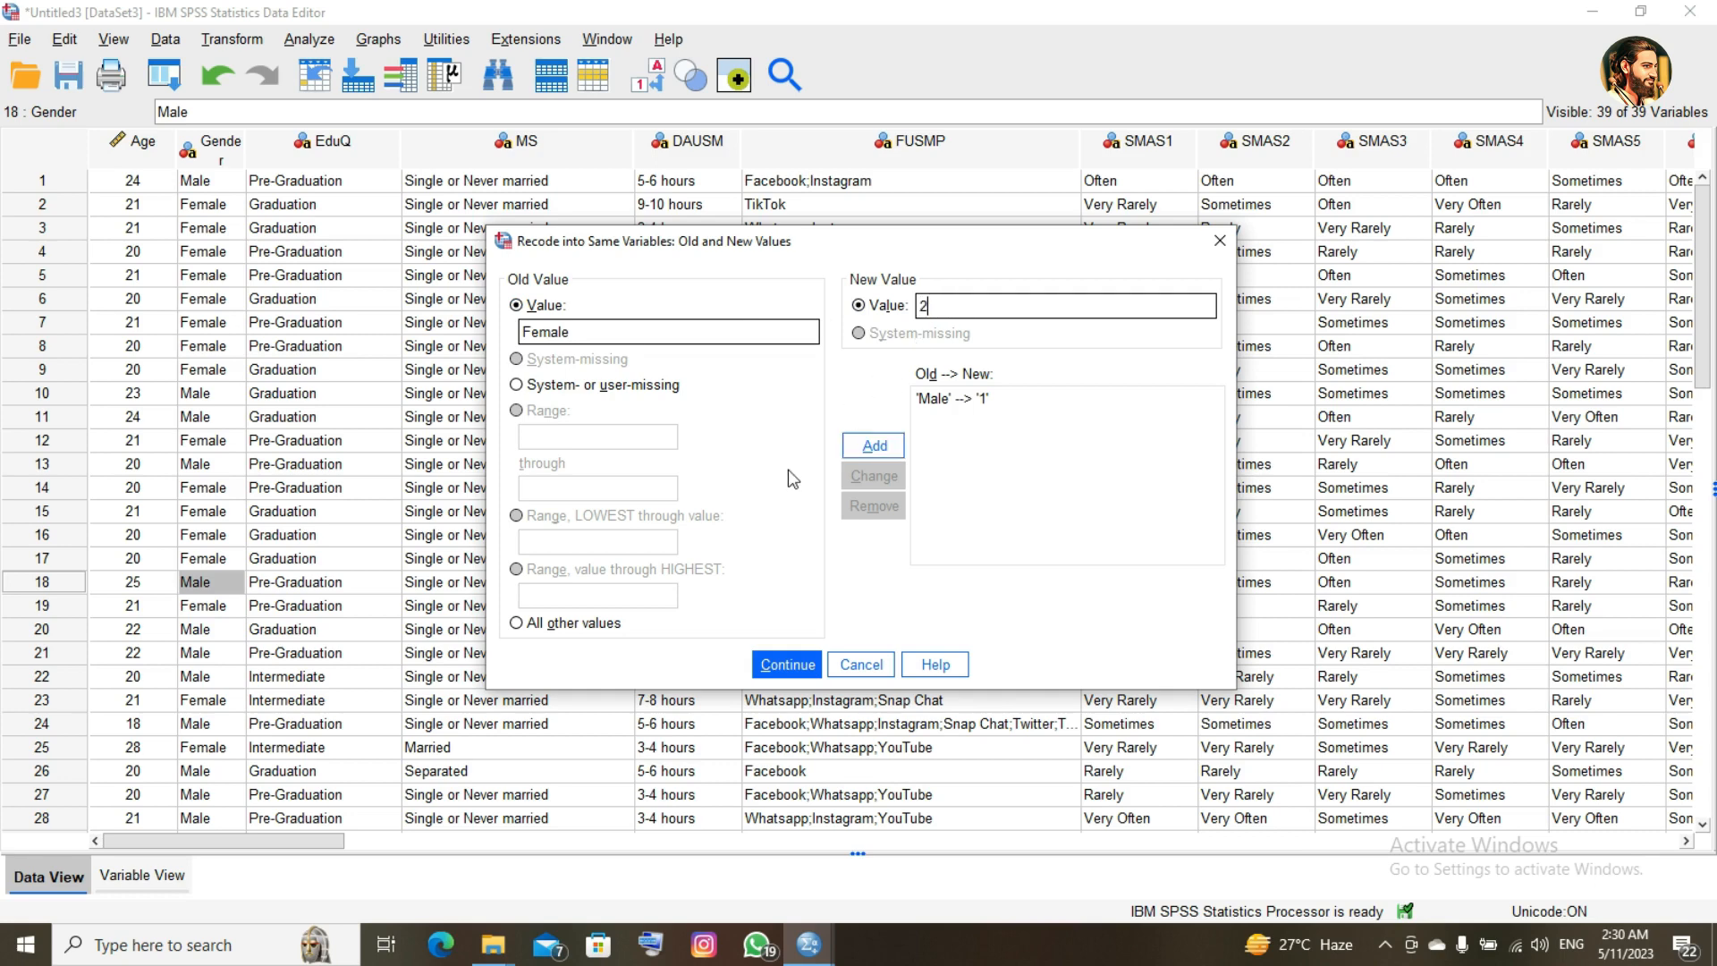
pyautogui.click(852, 445)
pyautogui.click(787, 664)
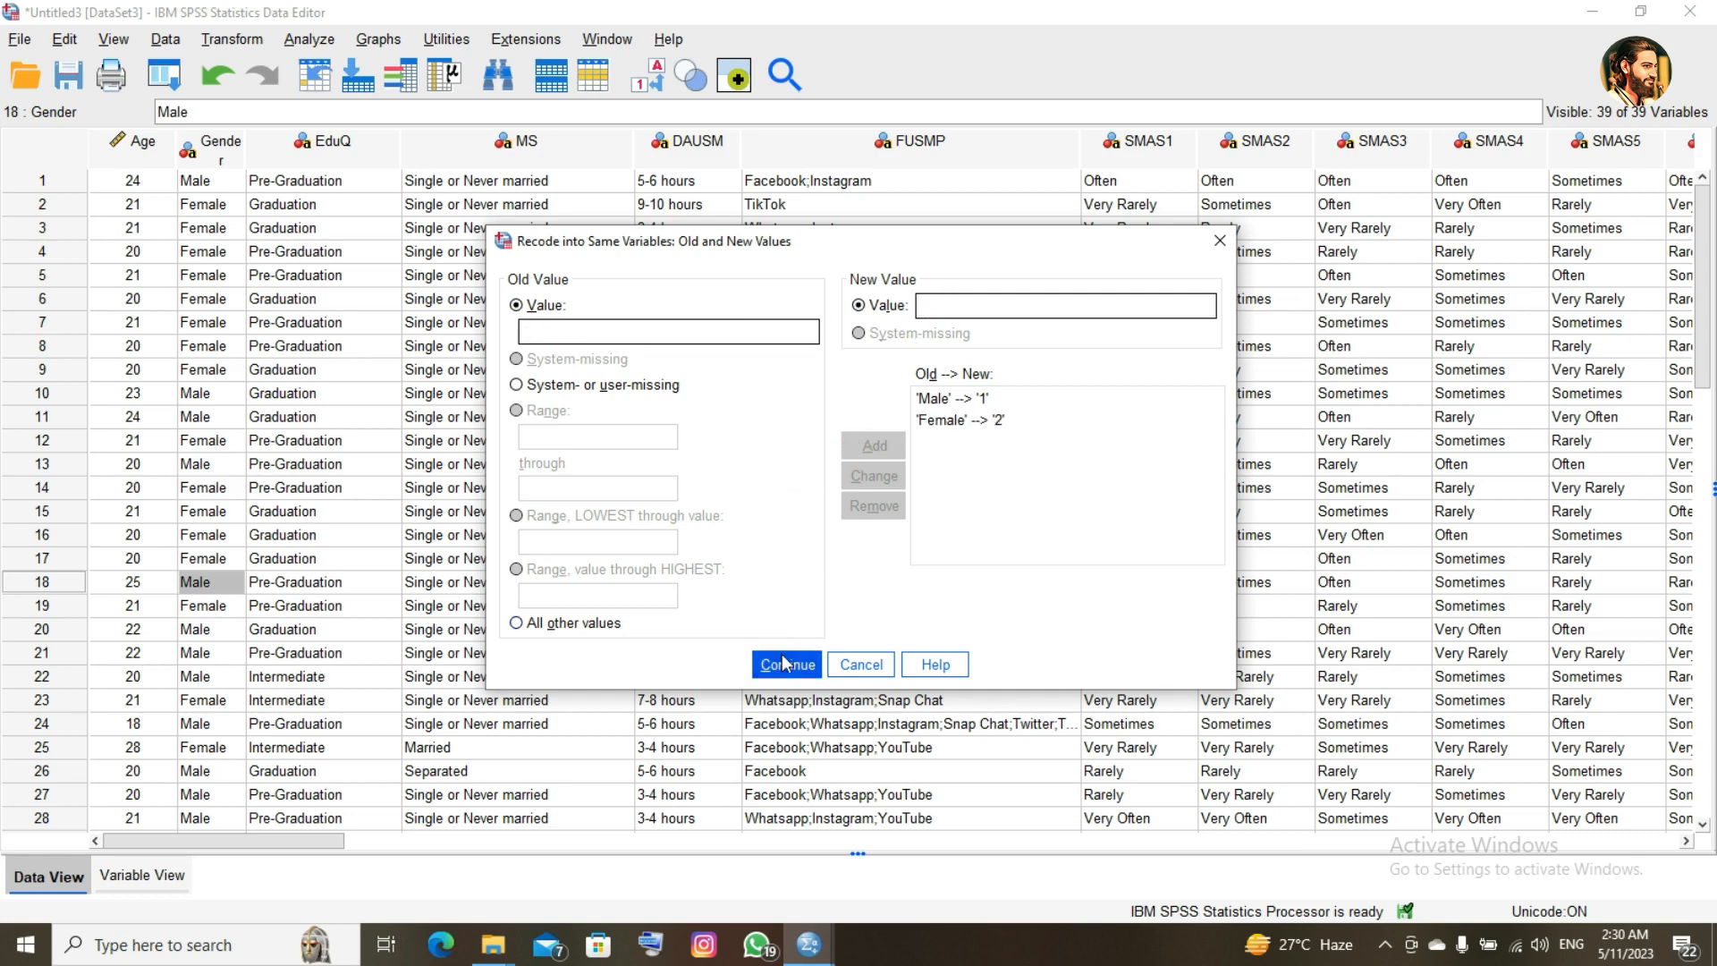
pyautogui.click(735, 593)
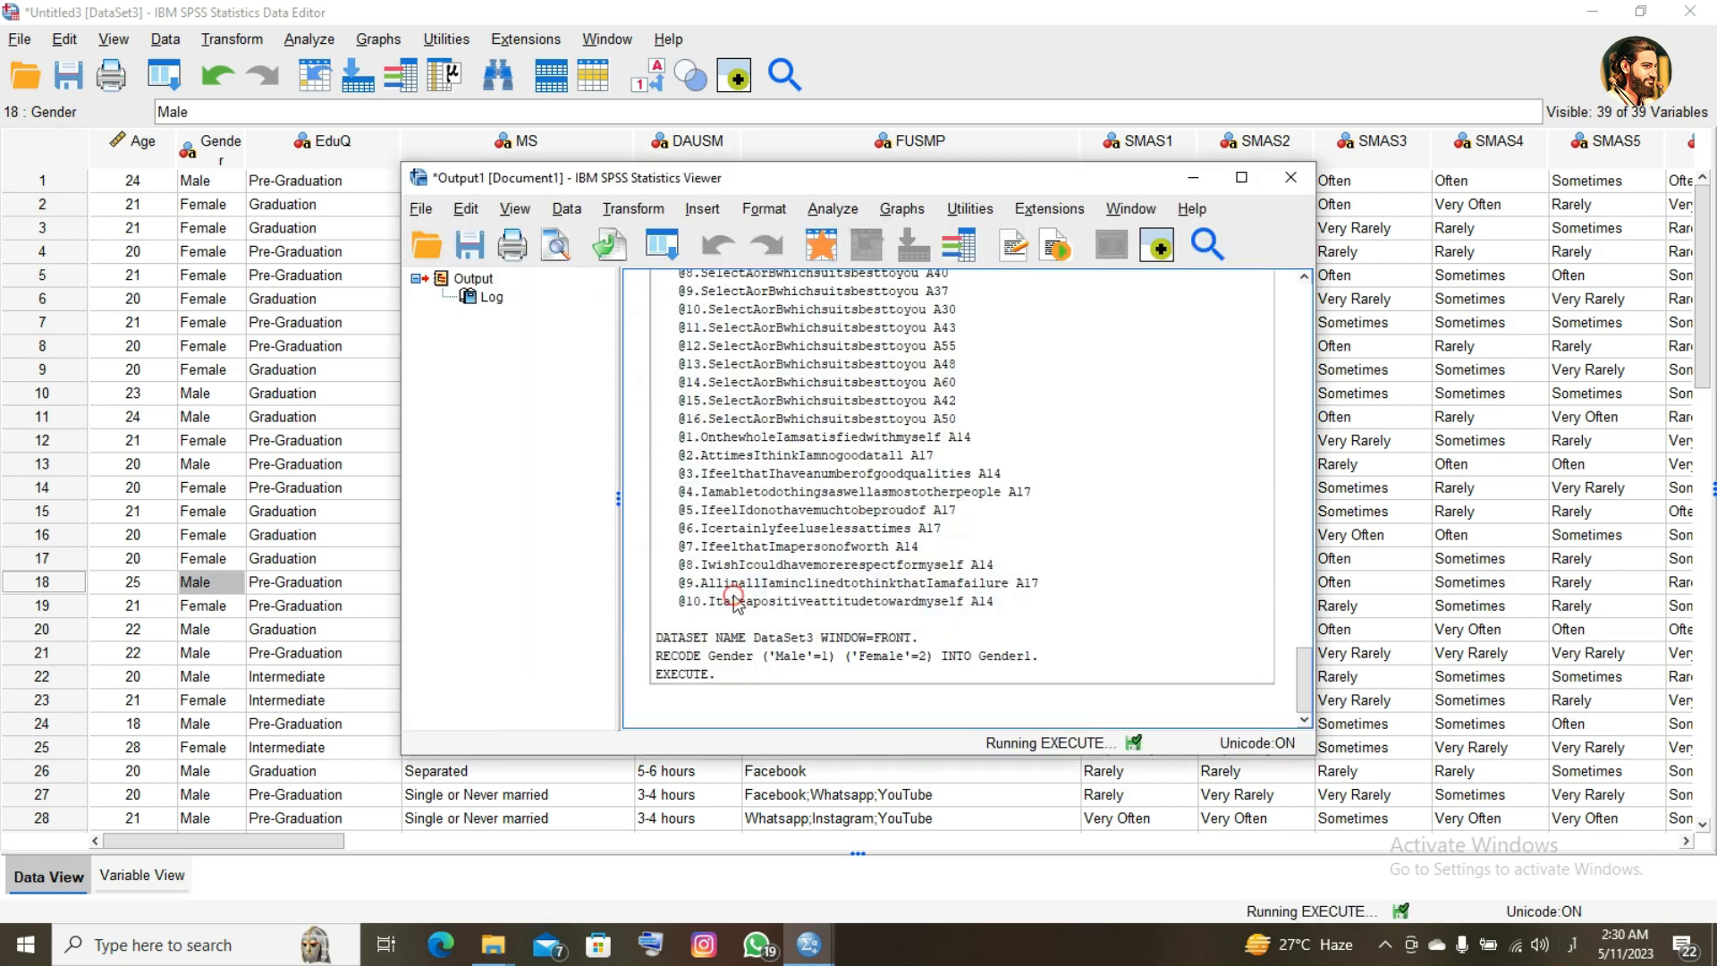
pyautogui.click(1195, 180)
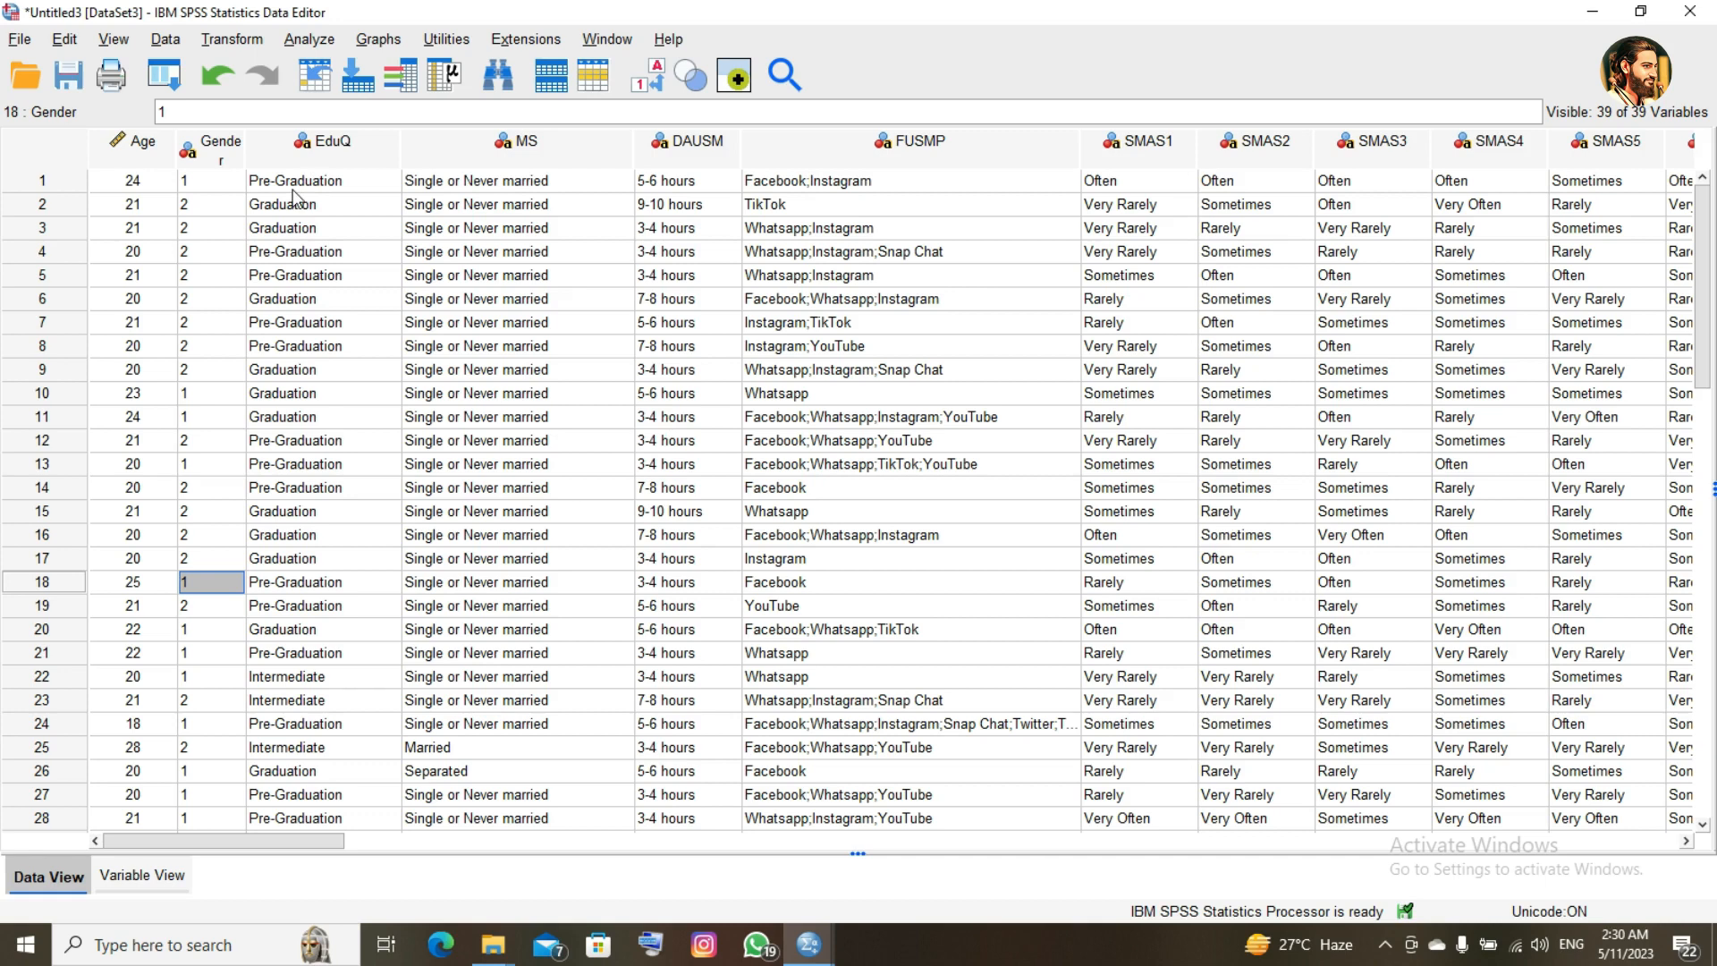
# - Move to the EduQ variable and look through its responses up to the first case
pyautogui.press('Right')
pyautogui.press('Up')
pyautogui.press('Up')
pyautogui.press('Up')
pyautogui.press('Up')
pyautogui.press('Up')
pyautogui.press('Up')
pyautogui.press('Up')
pyautogui.press('Up')
pyautogui.press('Up')
pyautogui.press('Up')
pyautogui.press('Up')
pyautogui.press('Up')
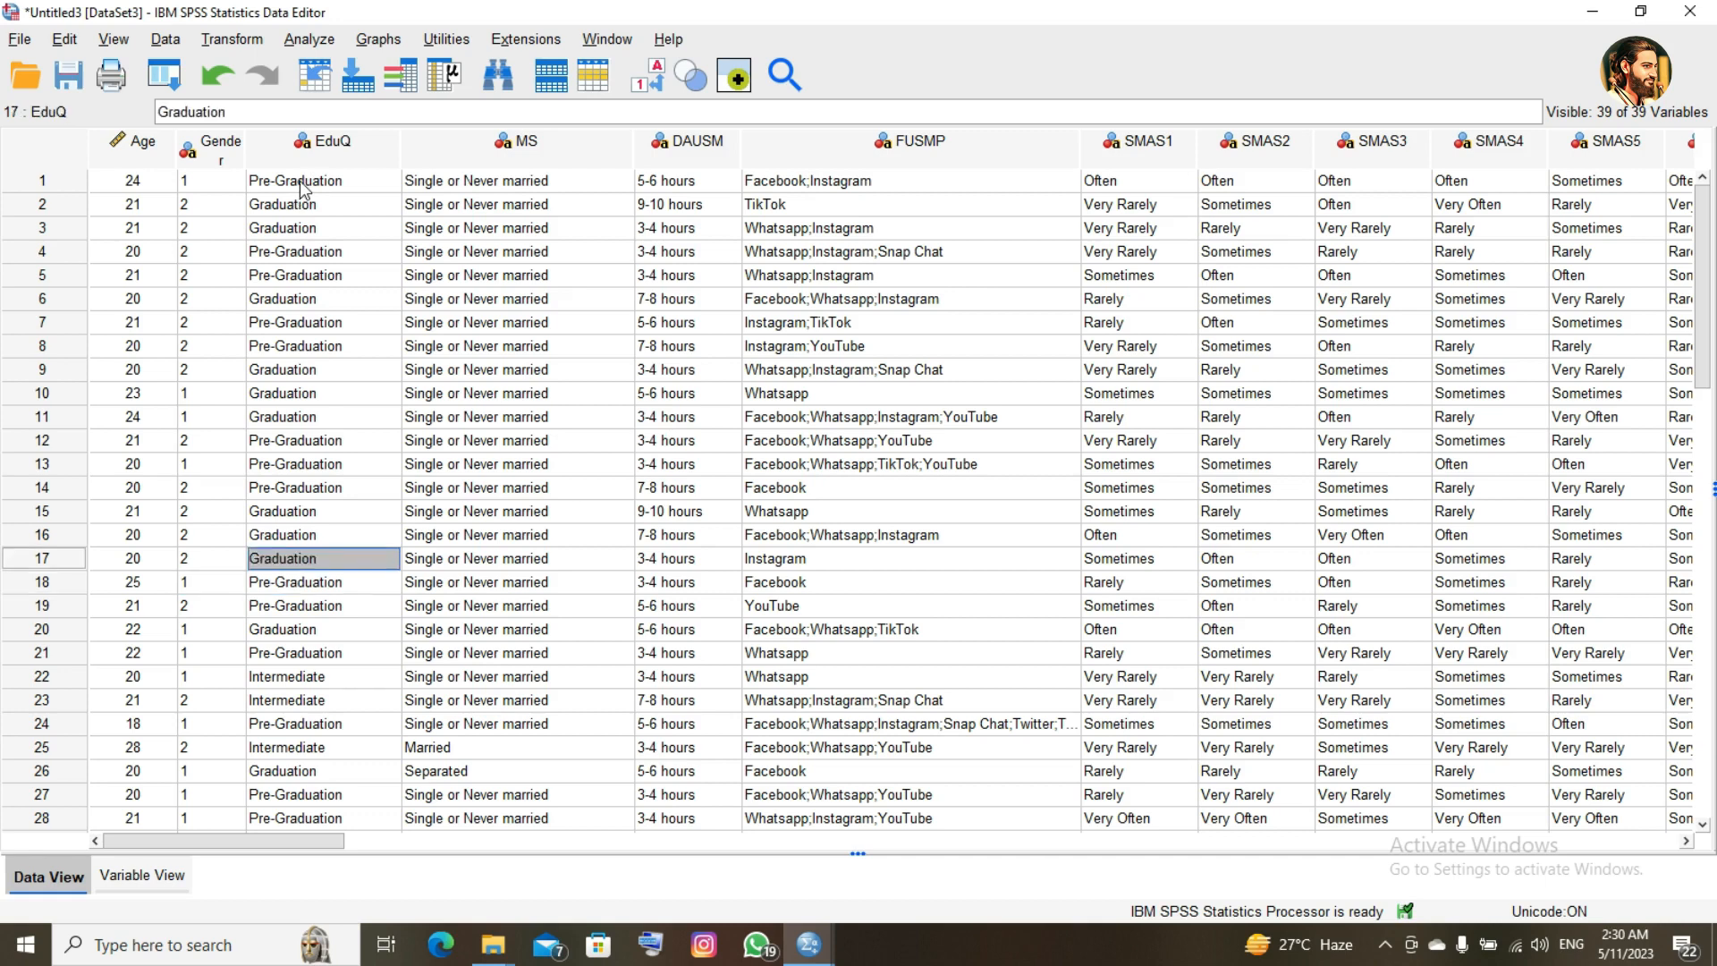
pyautogui.press('Up')
pyautogui.press('Up')
pyautogui.press('Up')
pyautogui.press('Up')
pyautogui.press('Up')
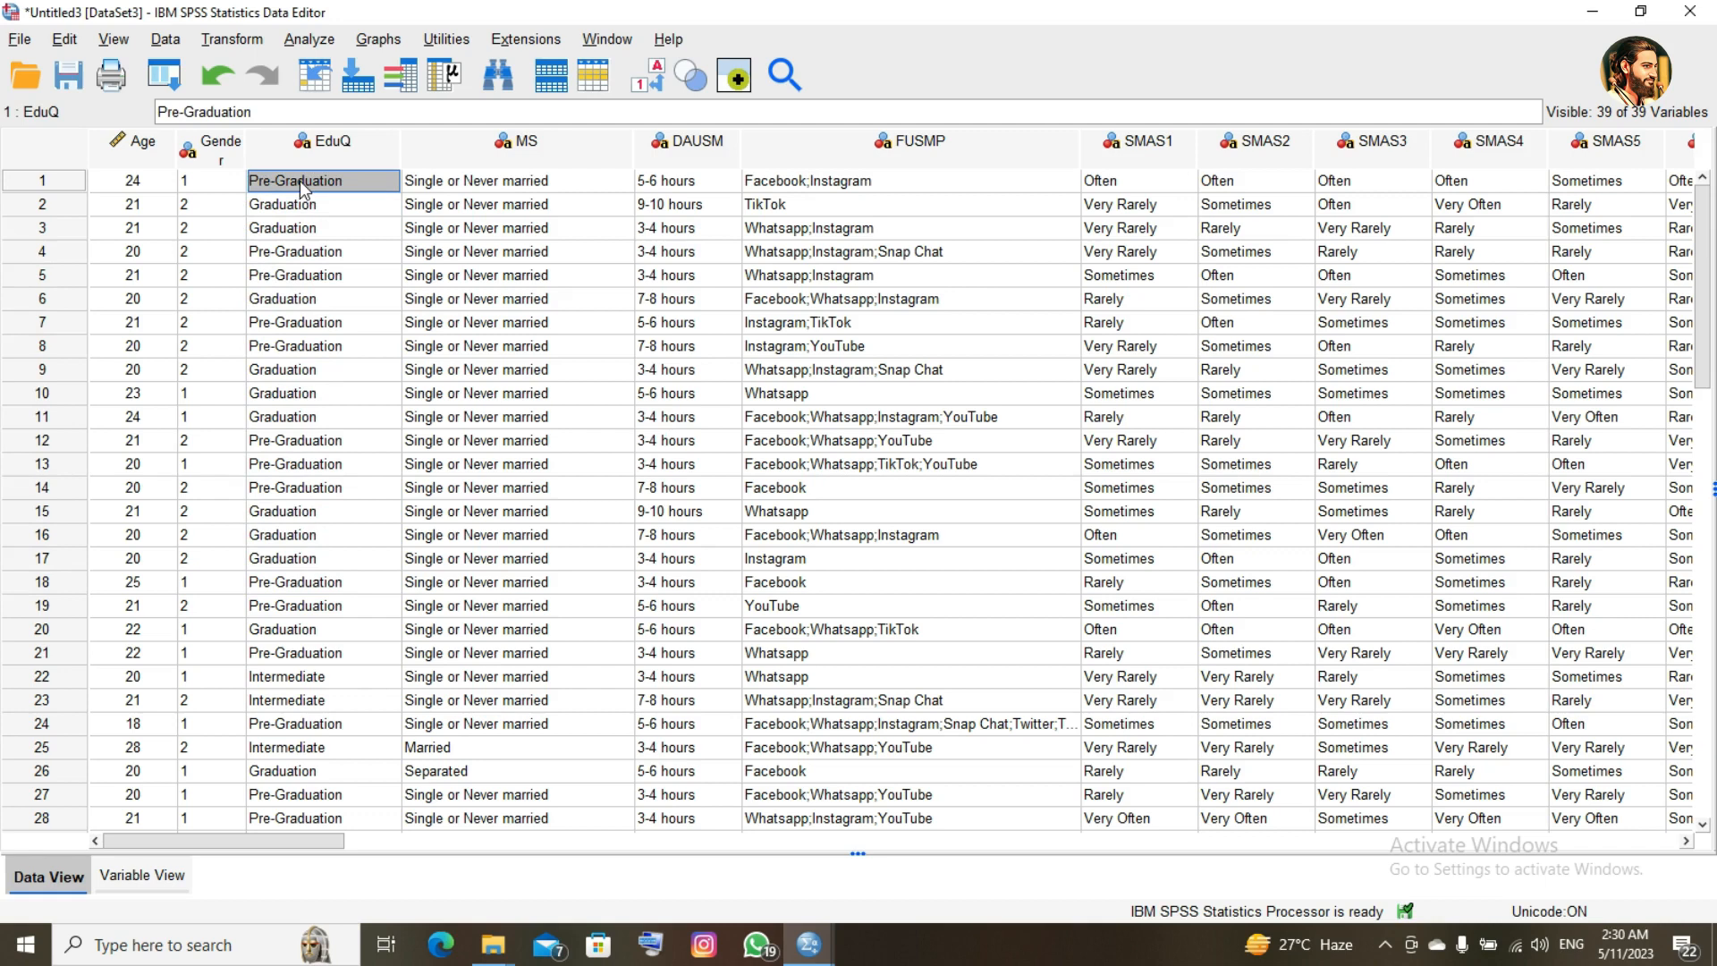
# - Examine the EduQ responses from case 22 down to the end of the data for distinct education levels
pyautogui.click(330, 679)
pyautogui.press('Down')
pyautogui.press('Down')
pyautogui.press('Down')
pyautogui.press('Down')
pyautogui.press('Down')
pyautogui.press('Down')
pyautogui.press('Down')
pyautogui.press('Down')
pyautogui.press('Down')
pyautogui.press('Down')
pyautogui.press('Down')
pyautogui.press('Down')
pyautogui.press('Down')
pyautogui.press('Down')
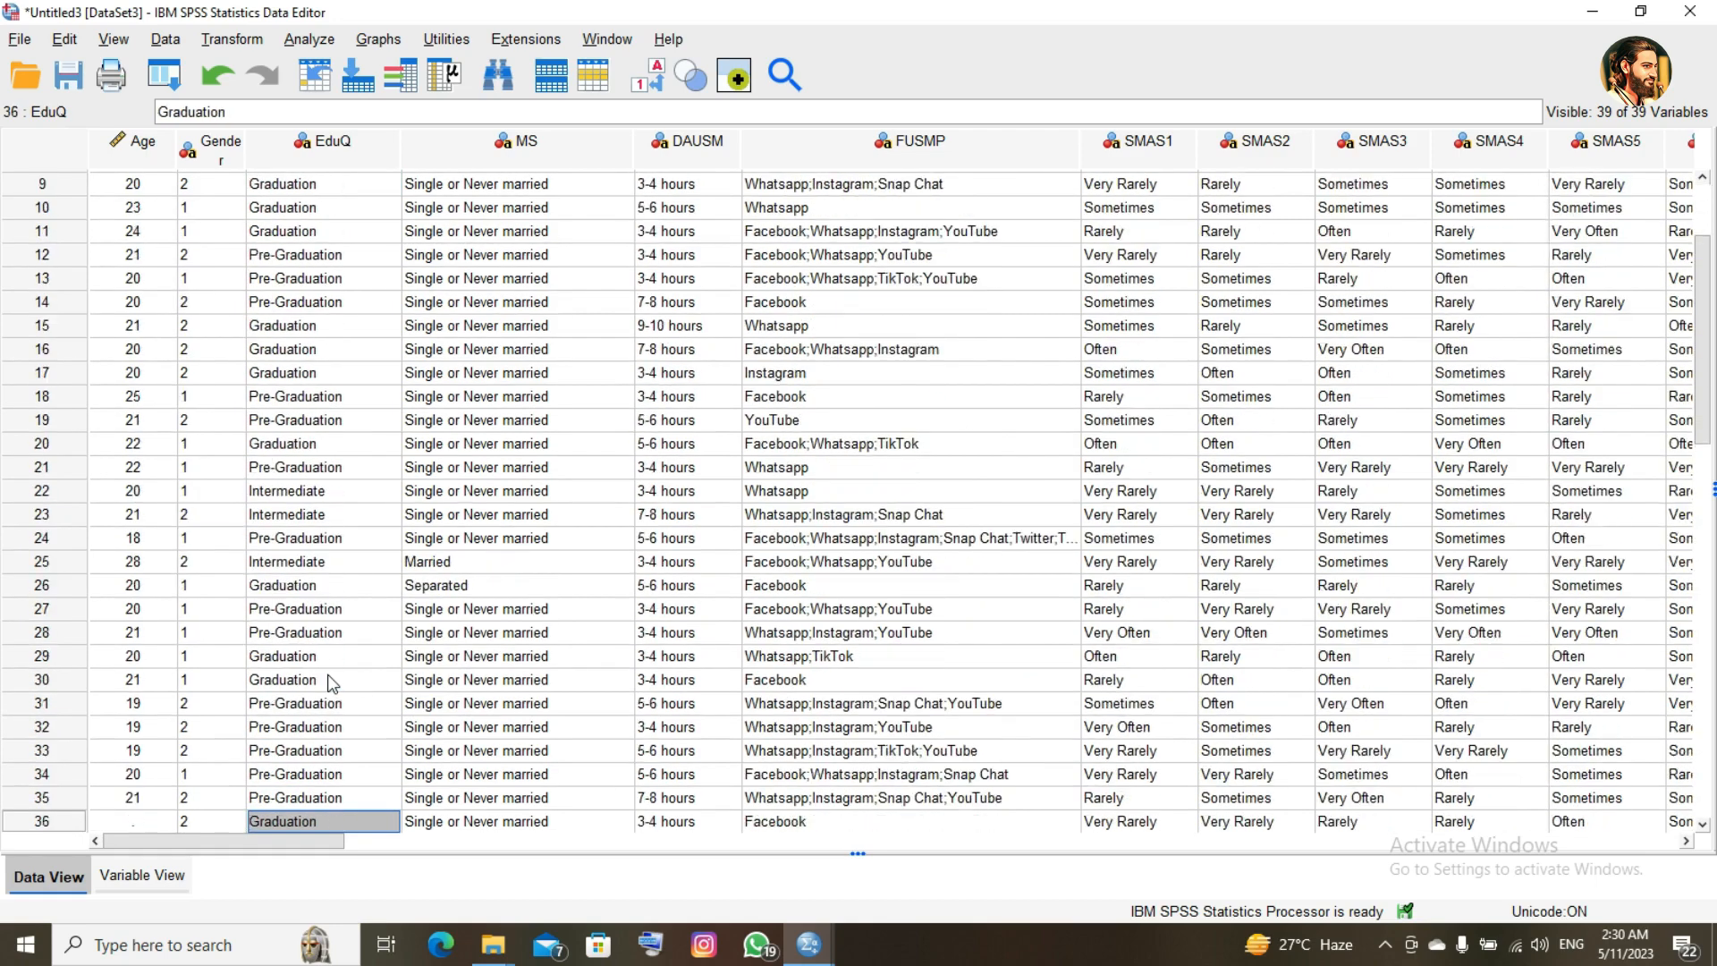
pyautogui.press('Down')
pyautogui.press('Down')
pyautogui.press('Down')
pyautogui.press('Down')
pyautogui.press('Down')
pyautogui.press('Down')
pyautogui.press('Down')
pyautogui.press('Down')
pyautogui.press('Down')
pyautogui.press('Down')
pyautogui.press('Down')
pyautogui.press('Down')
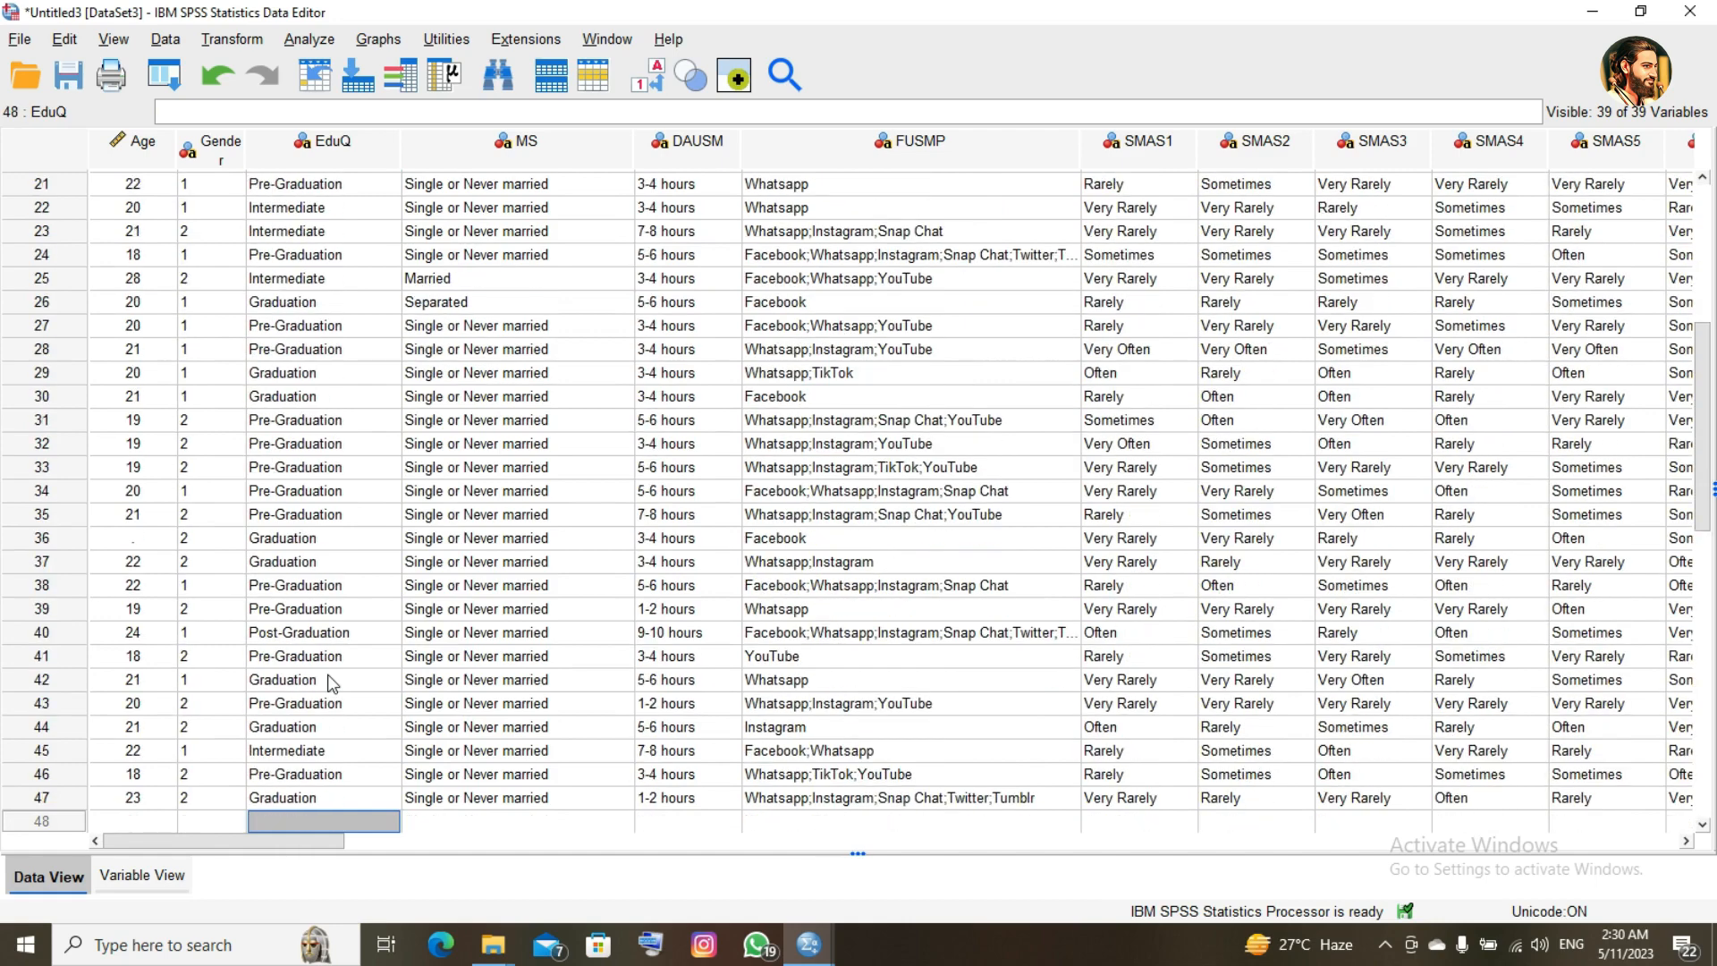
# - Look back up through the EduQ responses from the end of the data to case 16
pyautogui.press('Up')
pyautogui.press('Up')
pyautogui.press('Up')
pyautogui.press('Up')
pyautogui.press('Up')
pyautogui.press('Up')
pyautogui.press('Up')
pyautogui.press('Up')
pyautogui.press('Up')
pyautogui.press('Up')
pyautogui.press('Up')
pyautogui.press('Up')
pyautogui.press('Up')
pyautogui.press('Up')
pyautogui.press('Up')
pyautogui.press('Up')
pyautogui.press('Up')
pyautogui.press('Up')
pyautogui.press('Up')
pyautogui.press('Up')
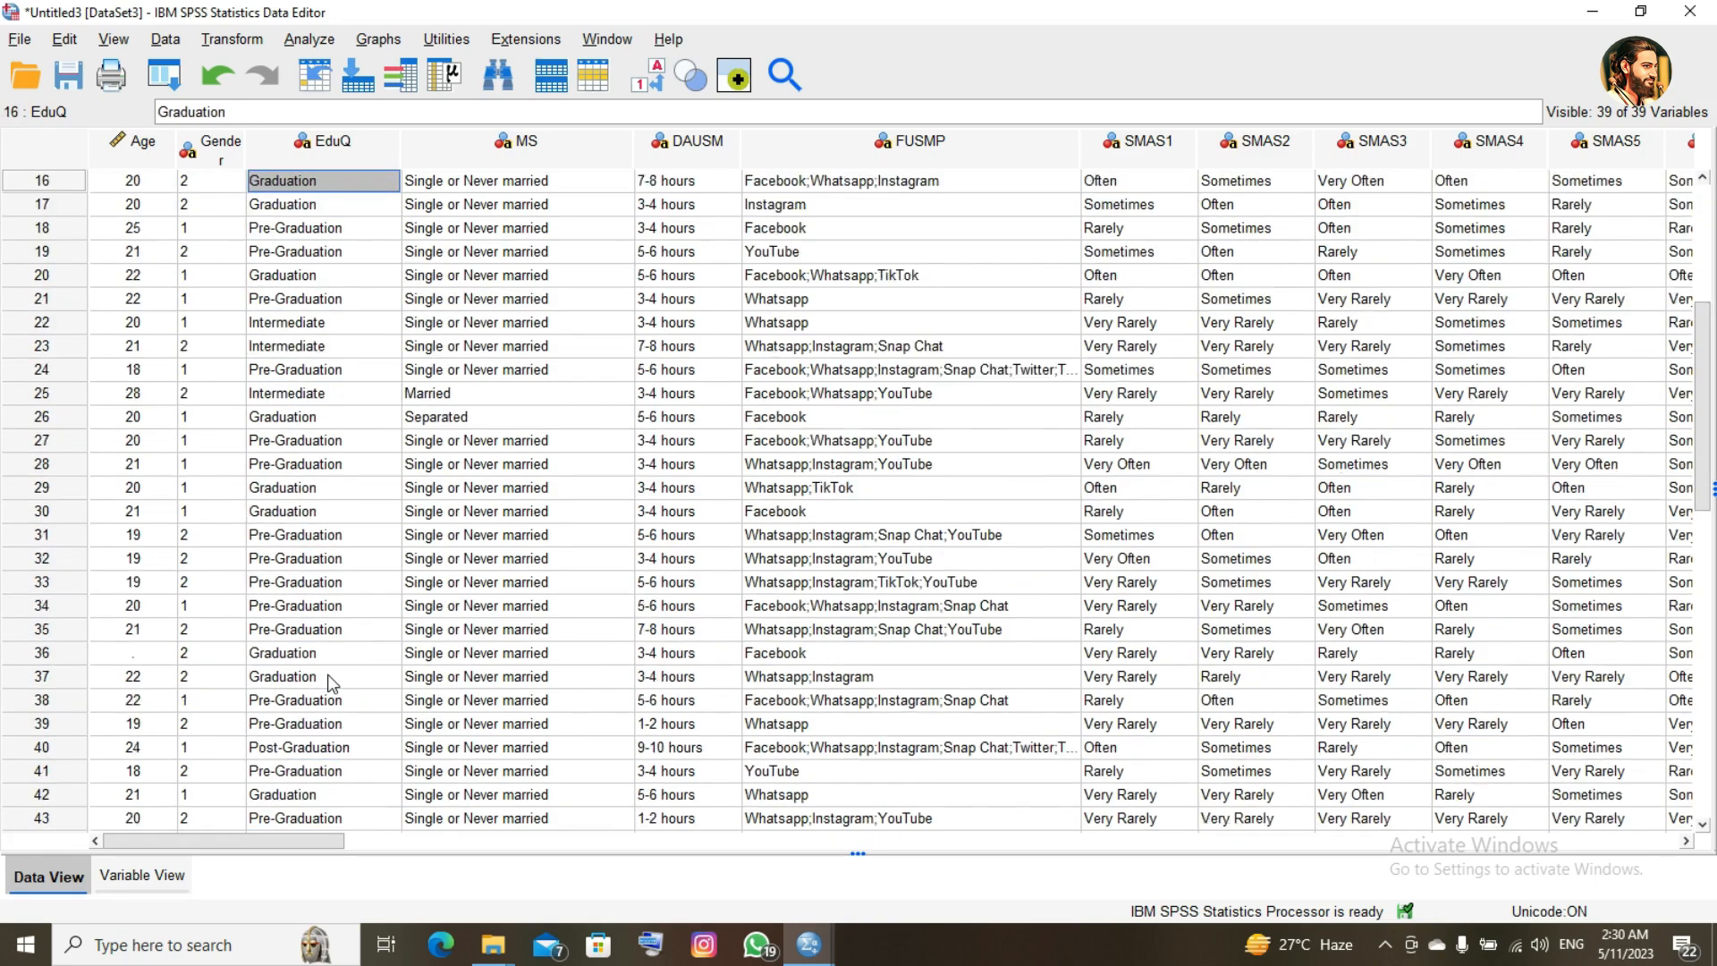
# - Look back up through the EduQ responses from case 16 to the first case
pyautogui.press('Up')
pyautogui.press('Up')
pyautogui.press('Up')
pyautogui.press('Up')
pyautogui.press('Up')
pyautogui.press('Up')
pyautogui.press('Up')
pyautogui.press('Up')
pyautogui.press('Up')
pyautogui.press('Up')
pyautogui.press('Up')
pyautogui.press('Up')
pyautogui.press('Up')
pyautogui.press('Up')
pyautogui.press('Up')
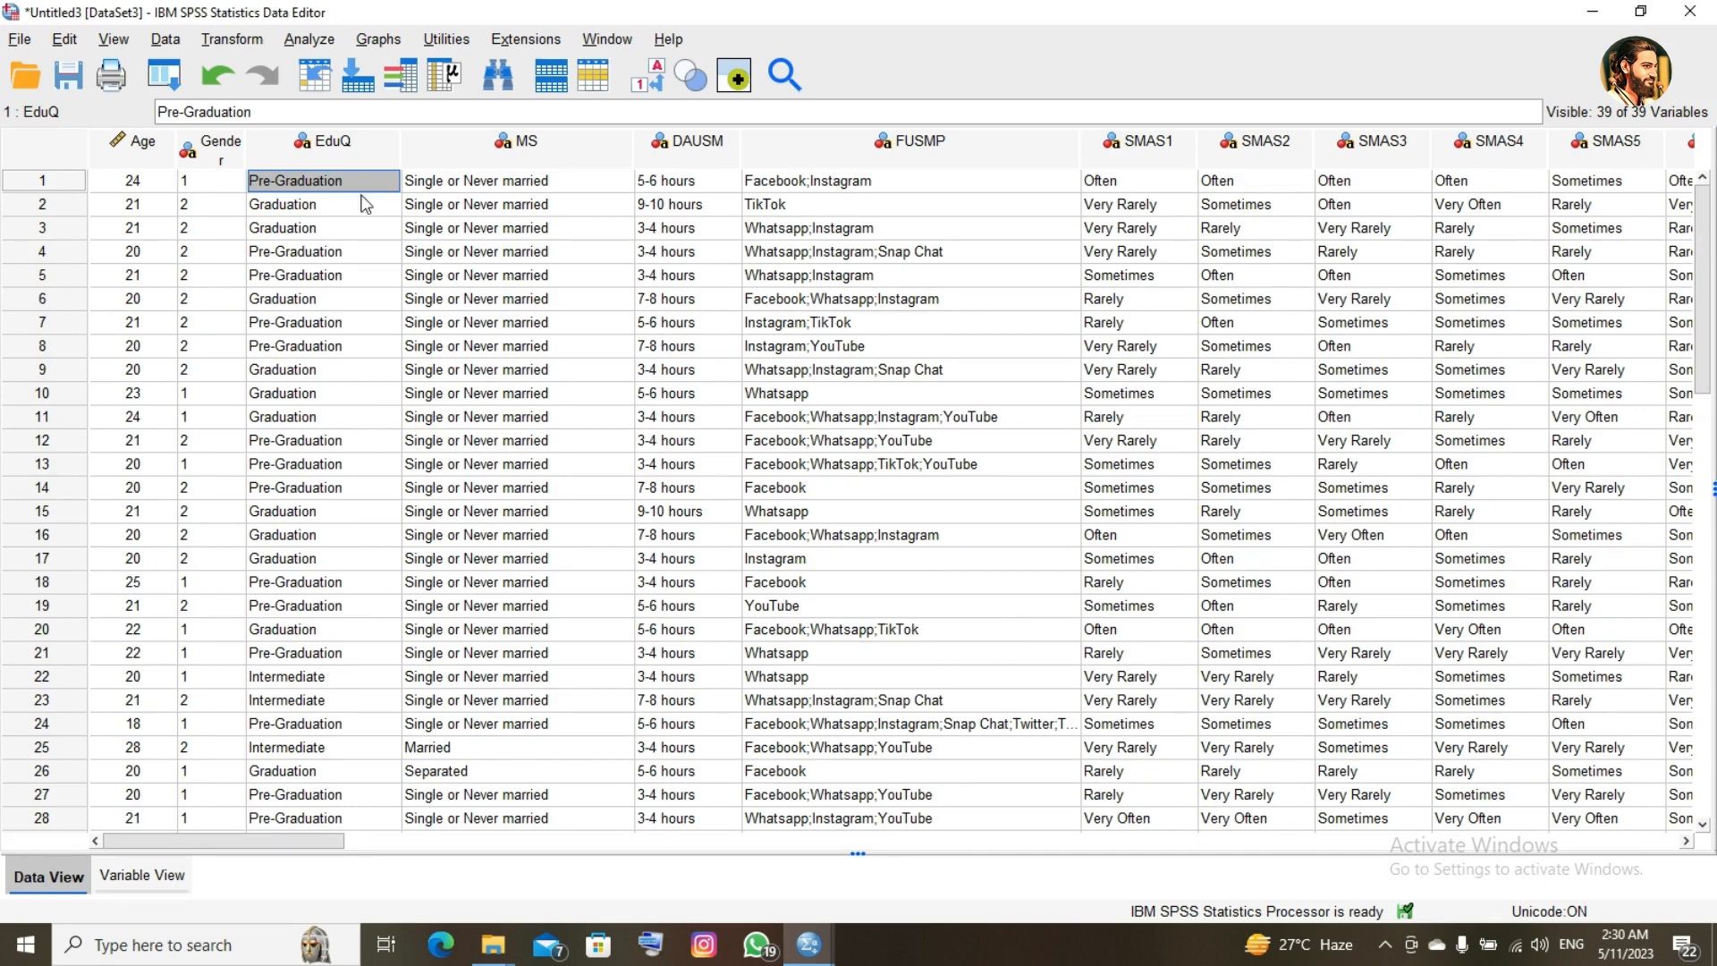
# - Start a same-variable recode, reset the earlier Gender settings, and add Education Qualification as the variable to recode
pyautogui.click(234, 41)
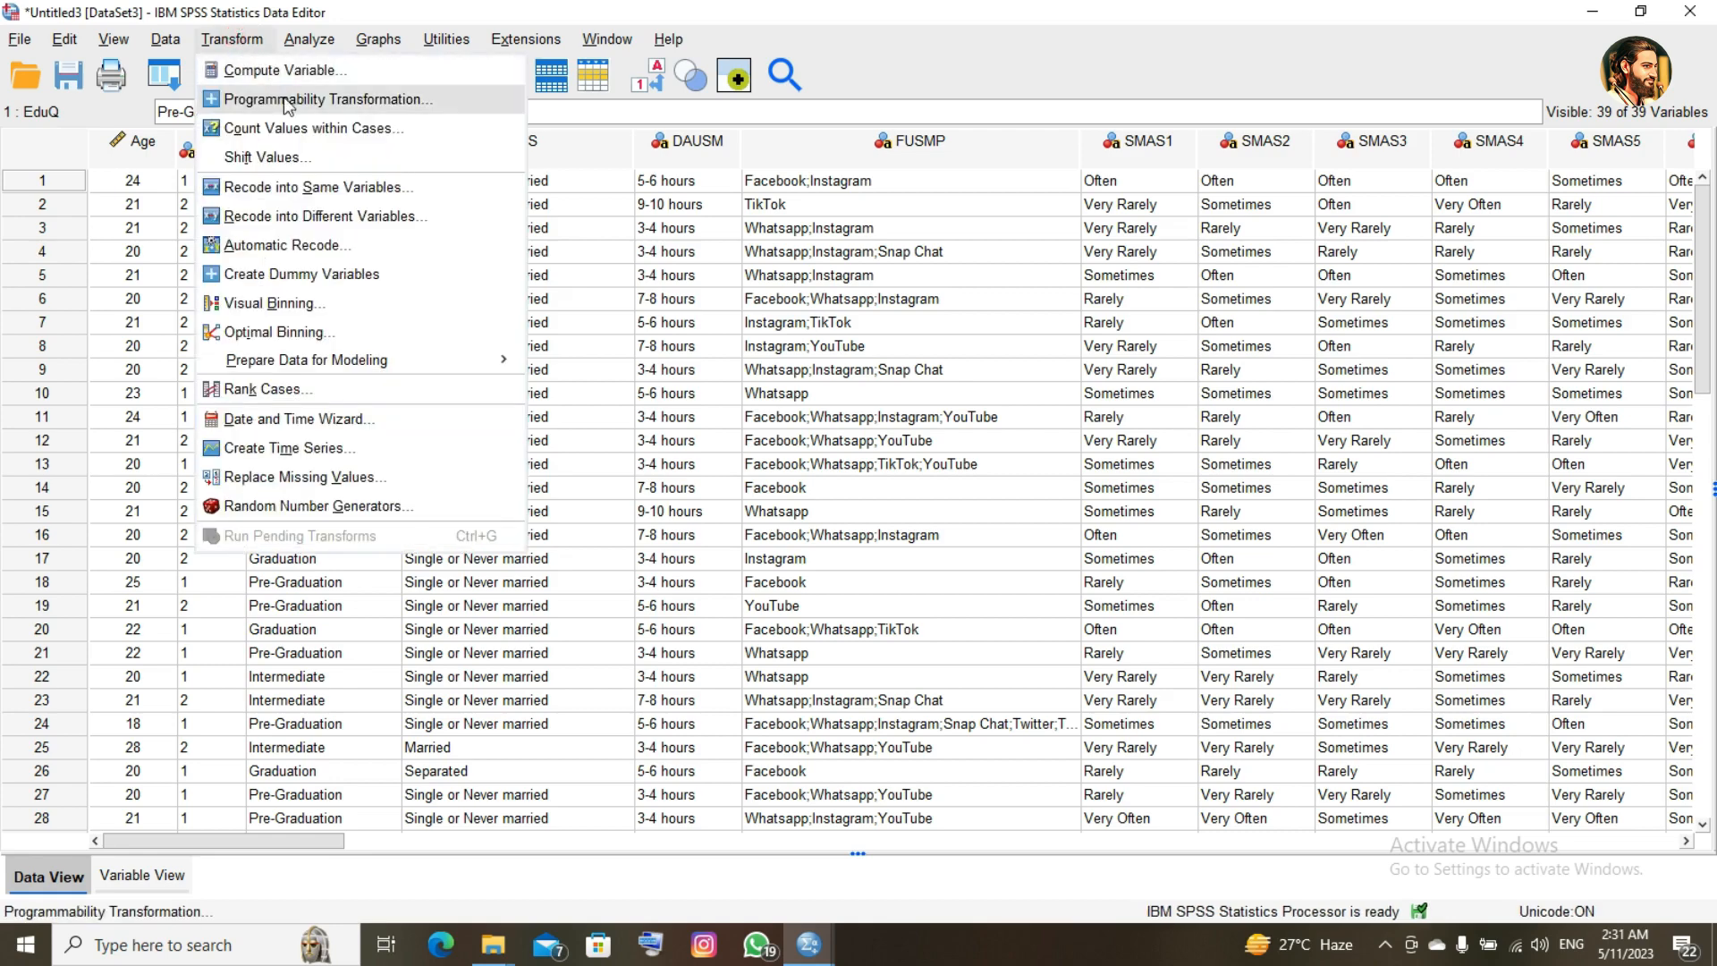
pyautogui.click(347, 186)
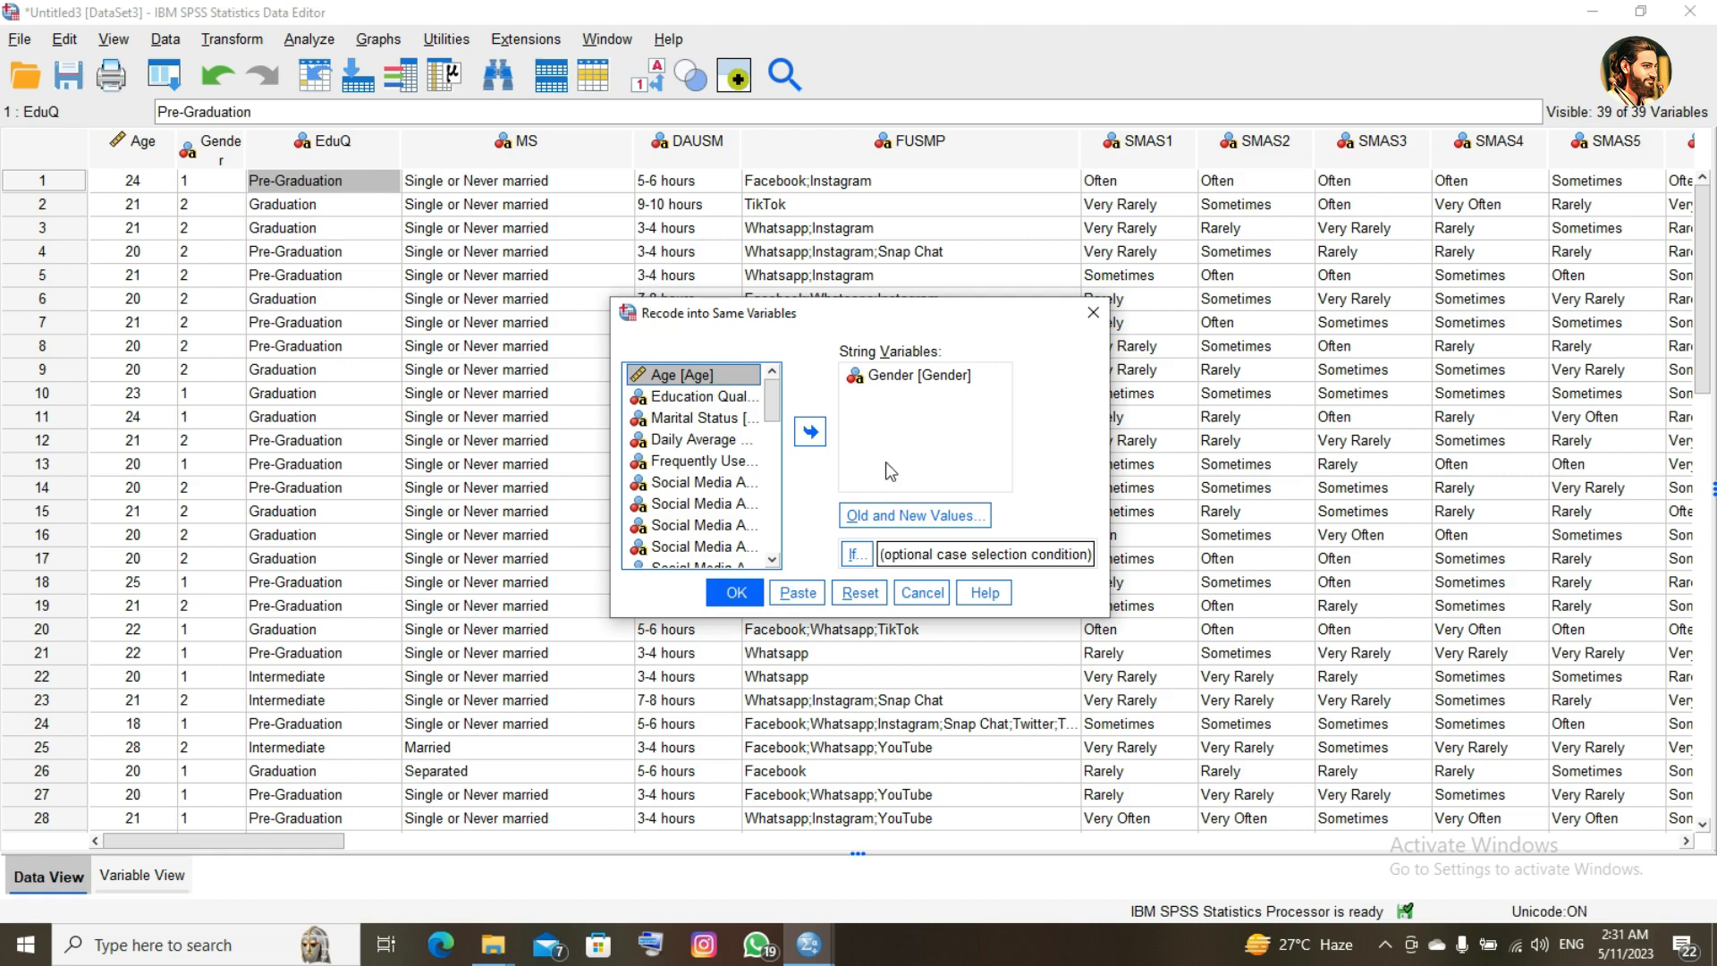
pyautogui.click(900, 376)
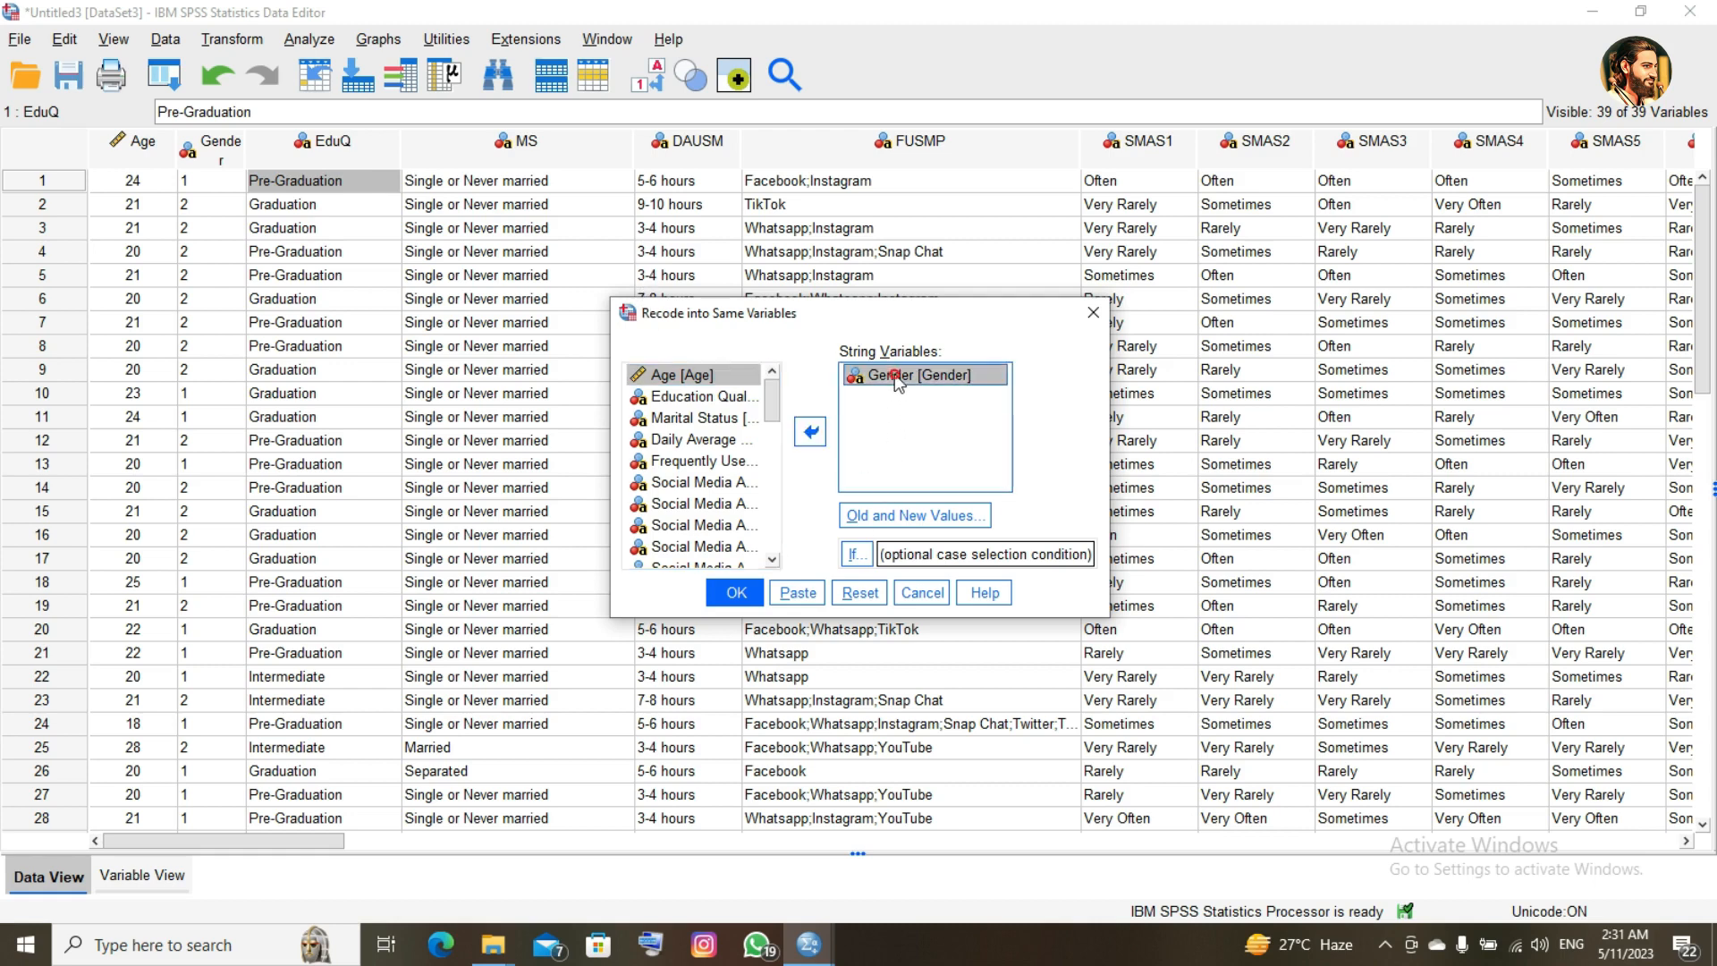
pyautogui.click(860, 592)
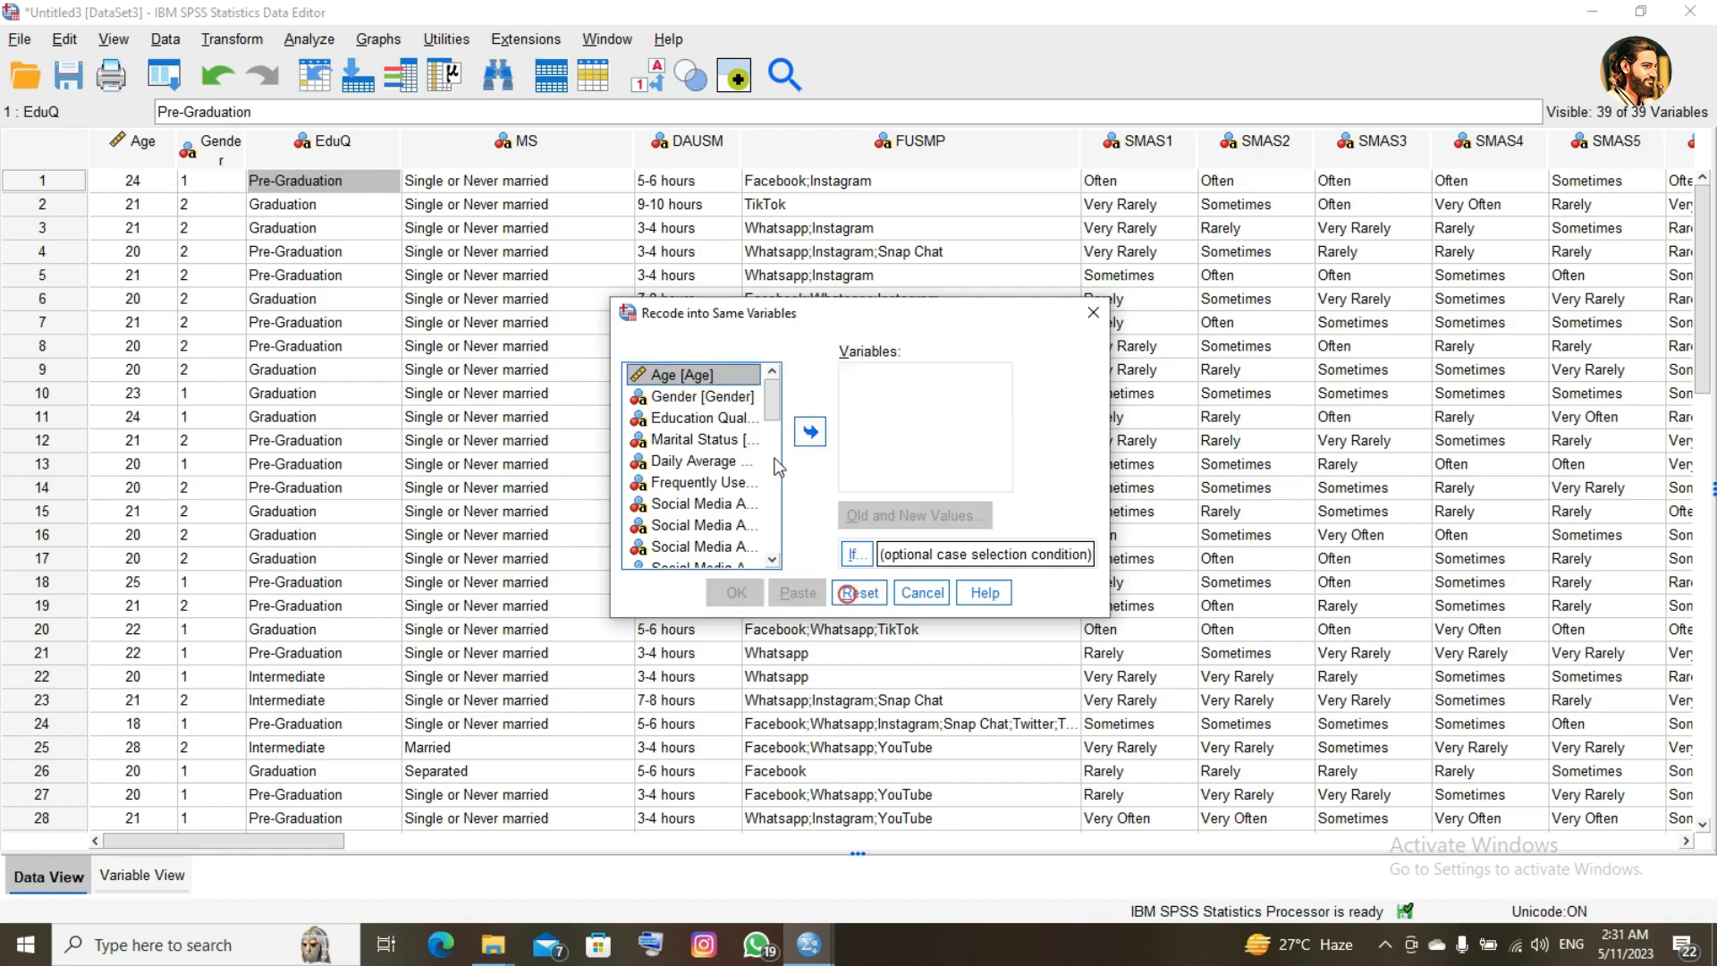
pyautogui.click(714, 418)
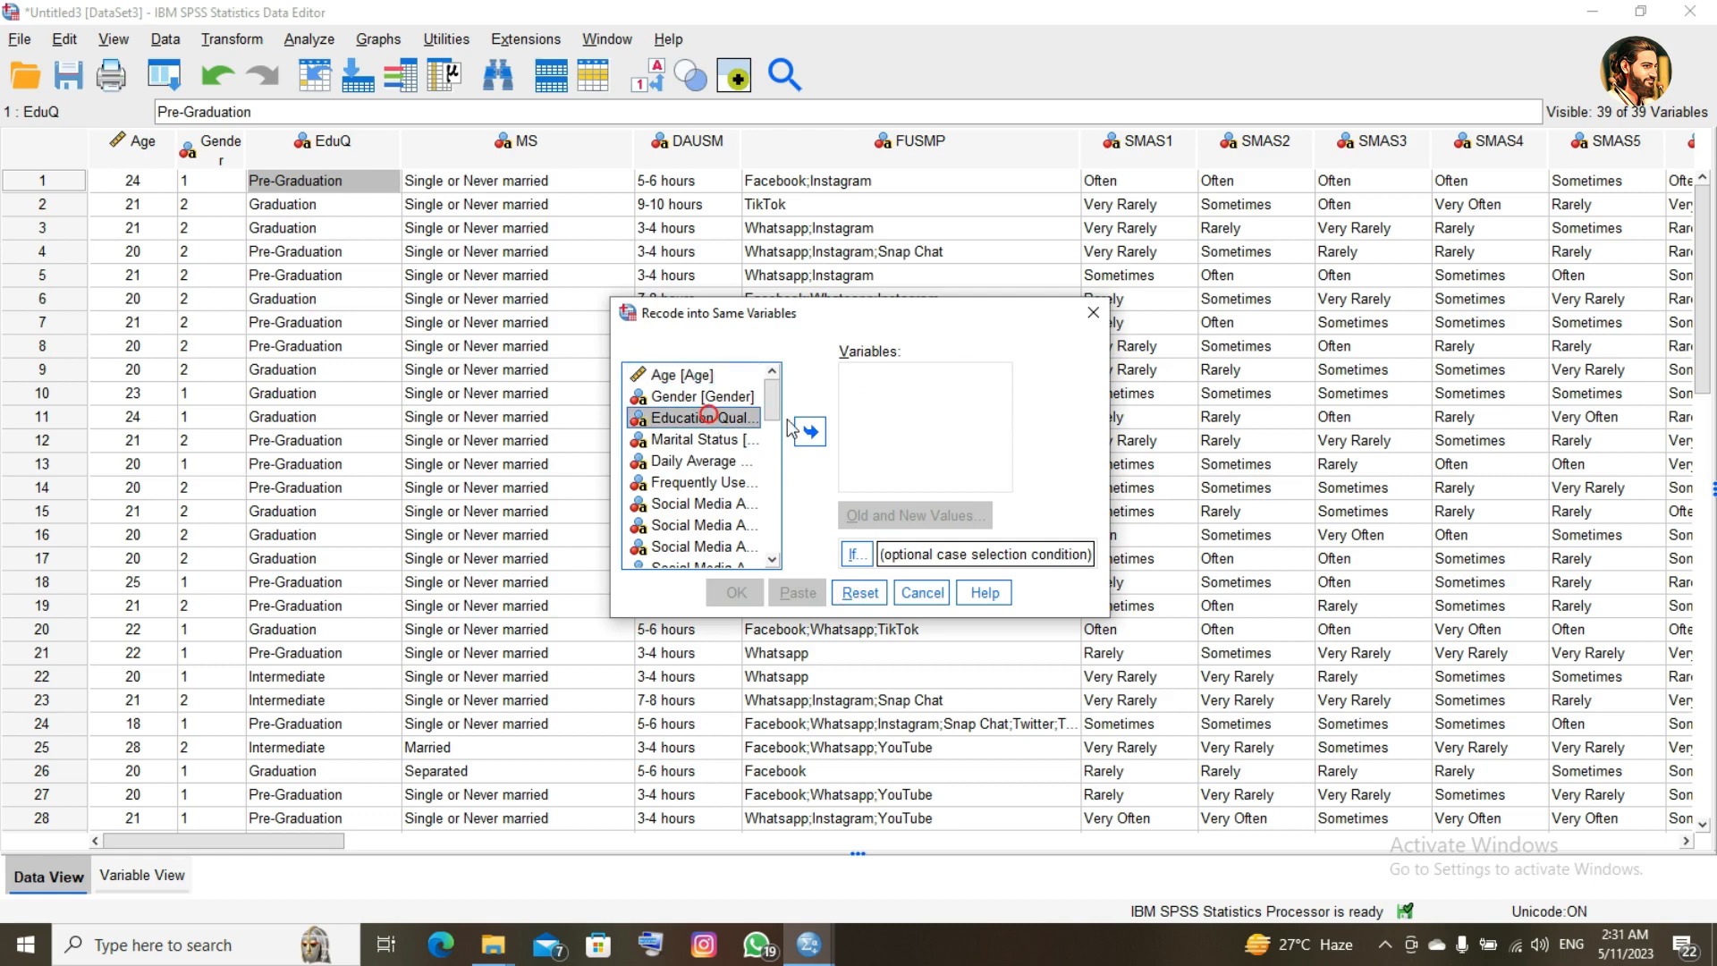
pyautogui.click(824, 444)
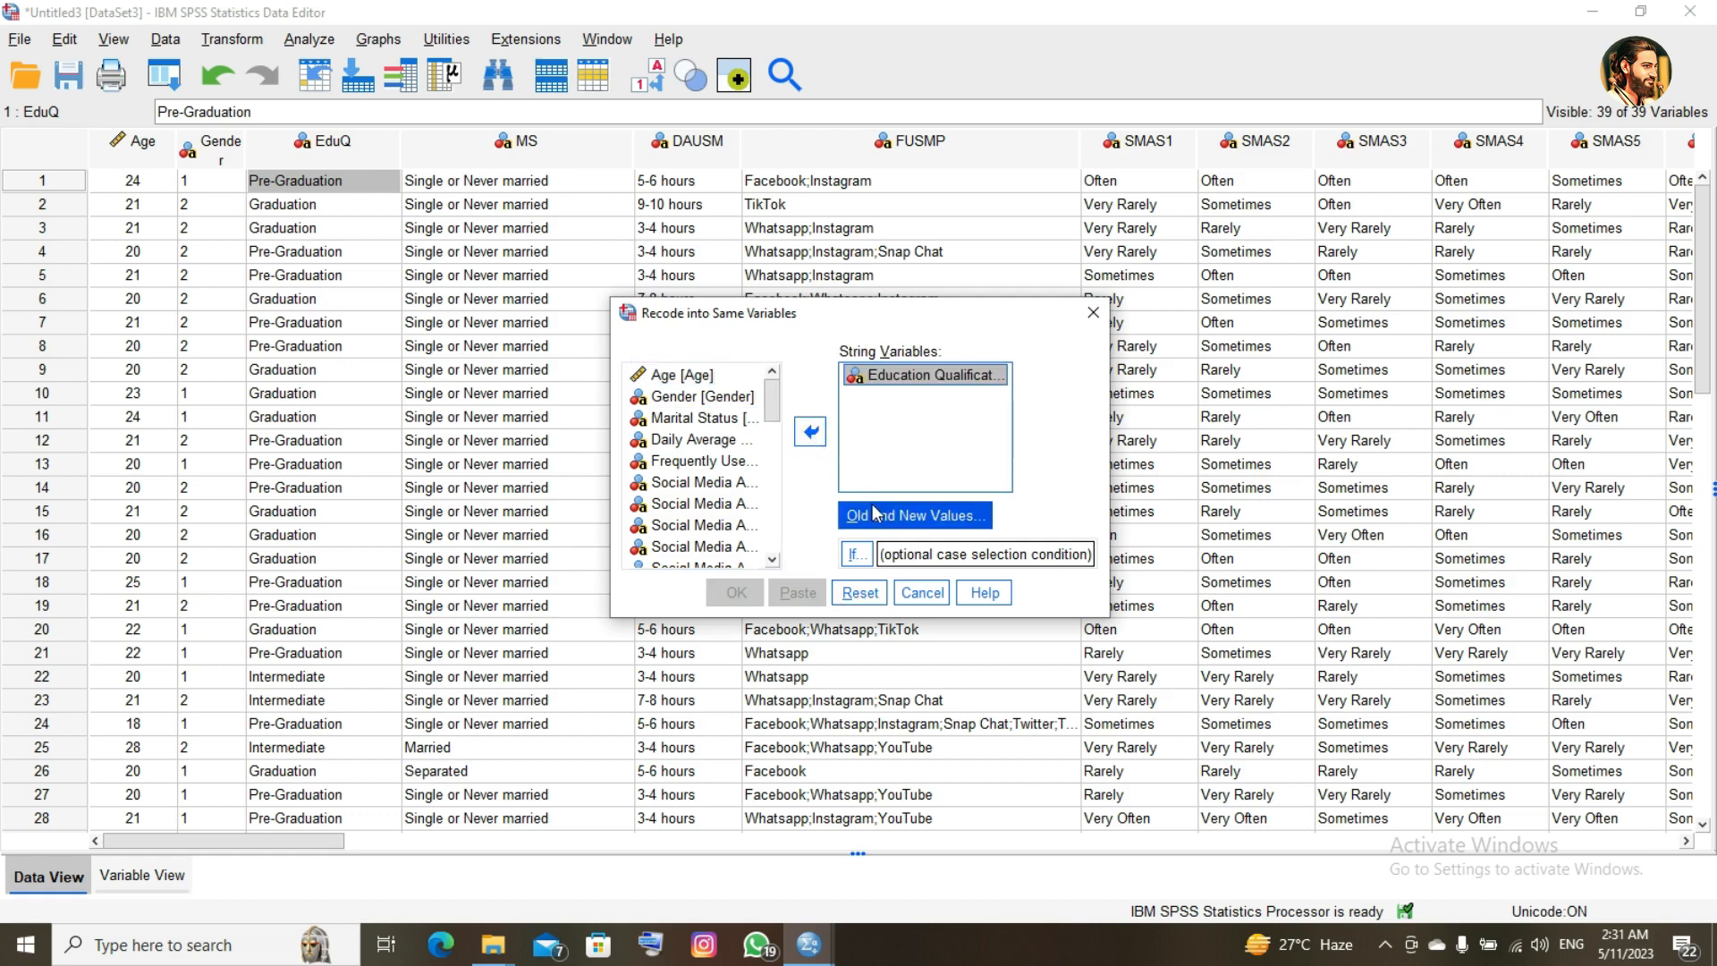
# - Define the old and new values for Education Qualification, mapping Intermediate to 1
pyautogui.click(888, 520)
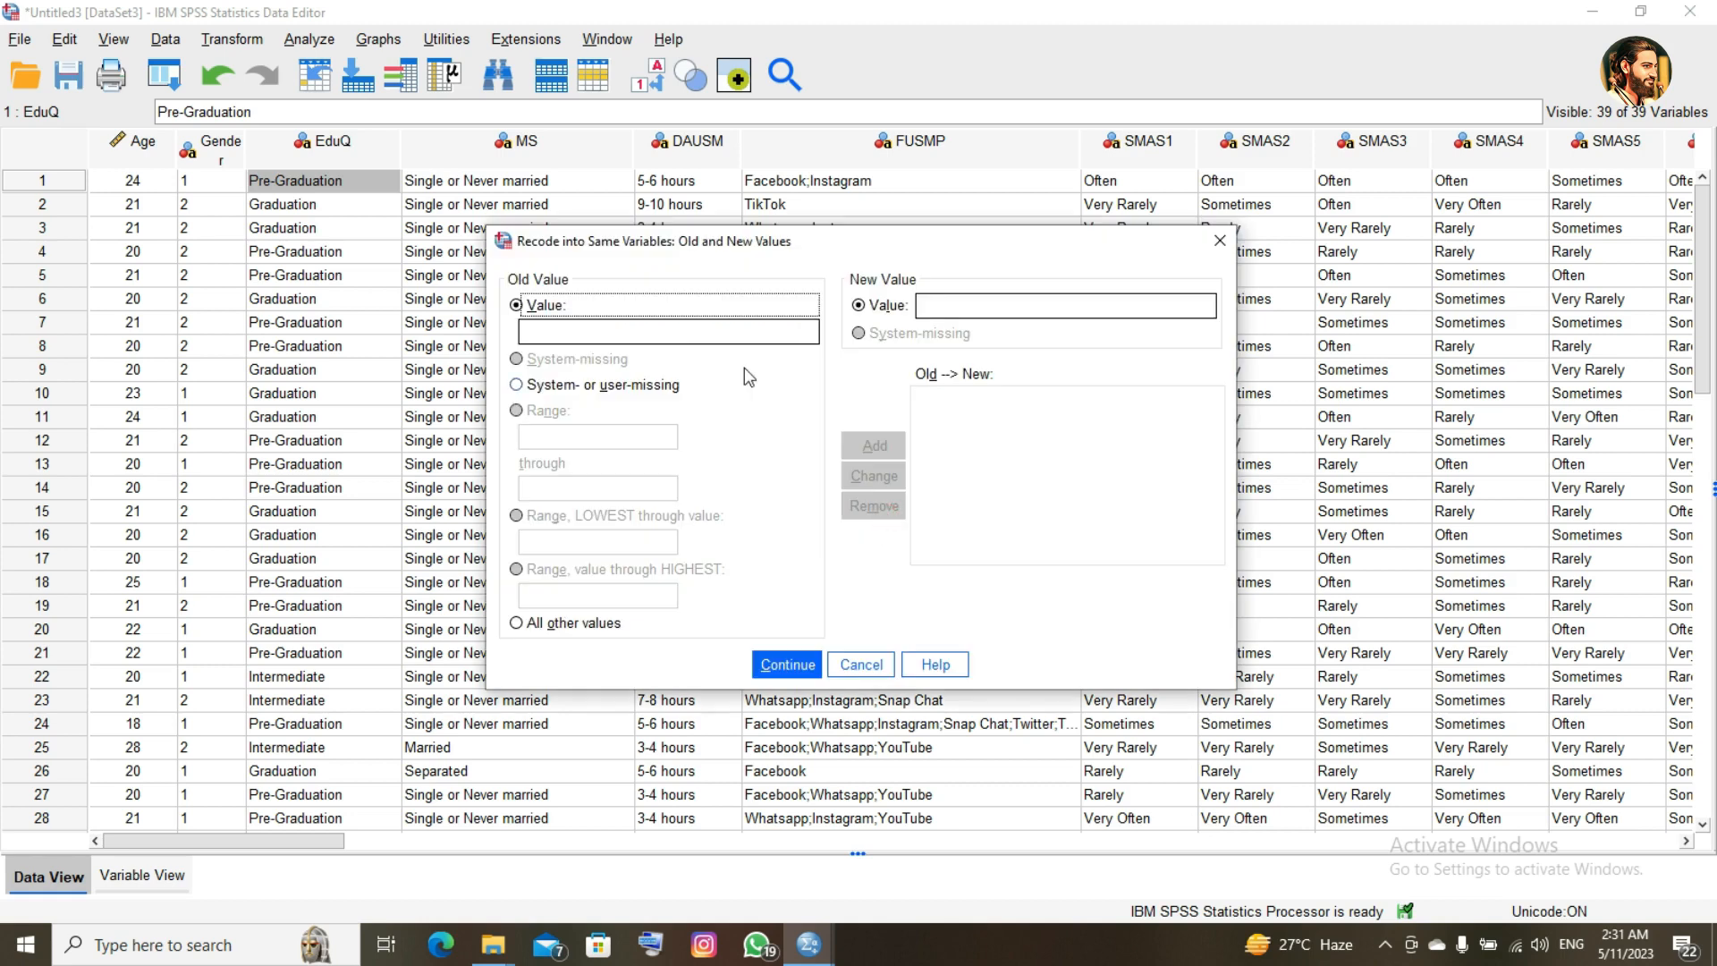
pyautogui.click(701, 332)
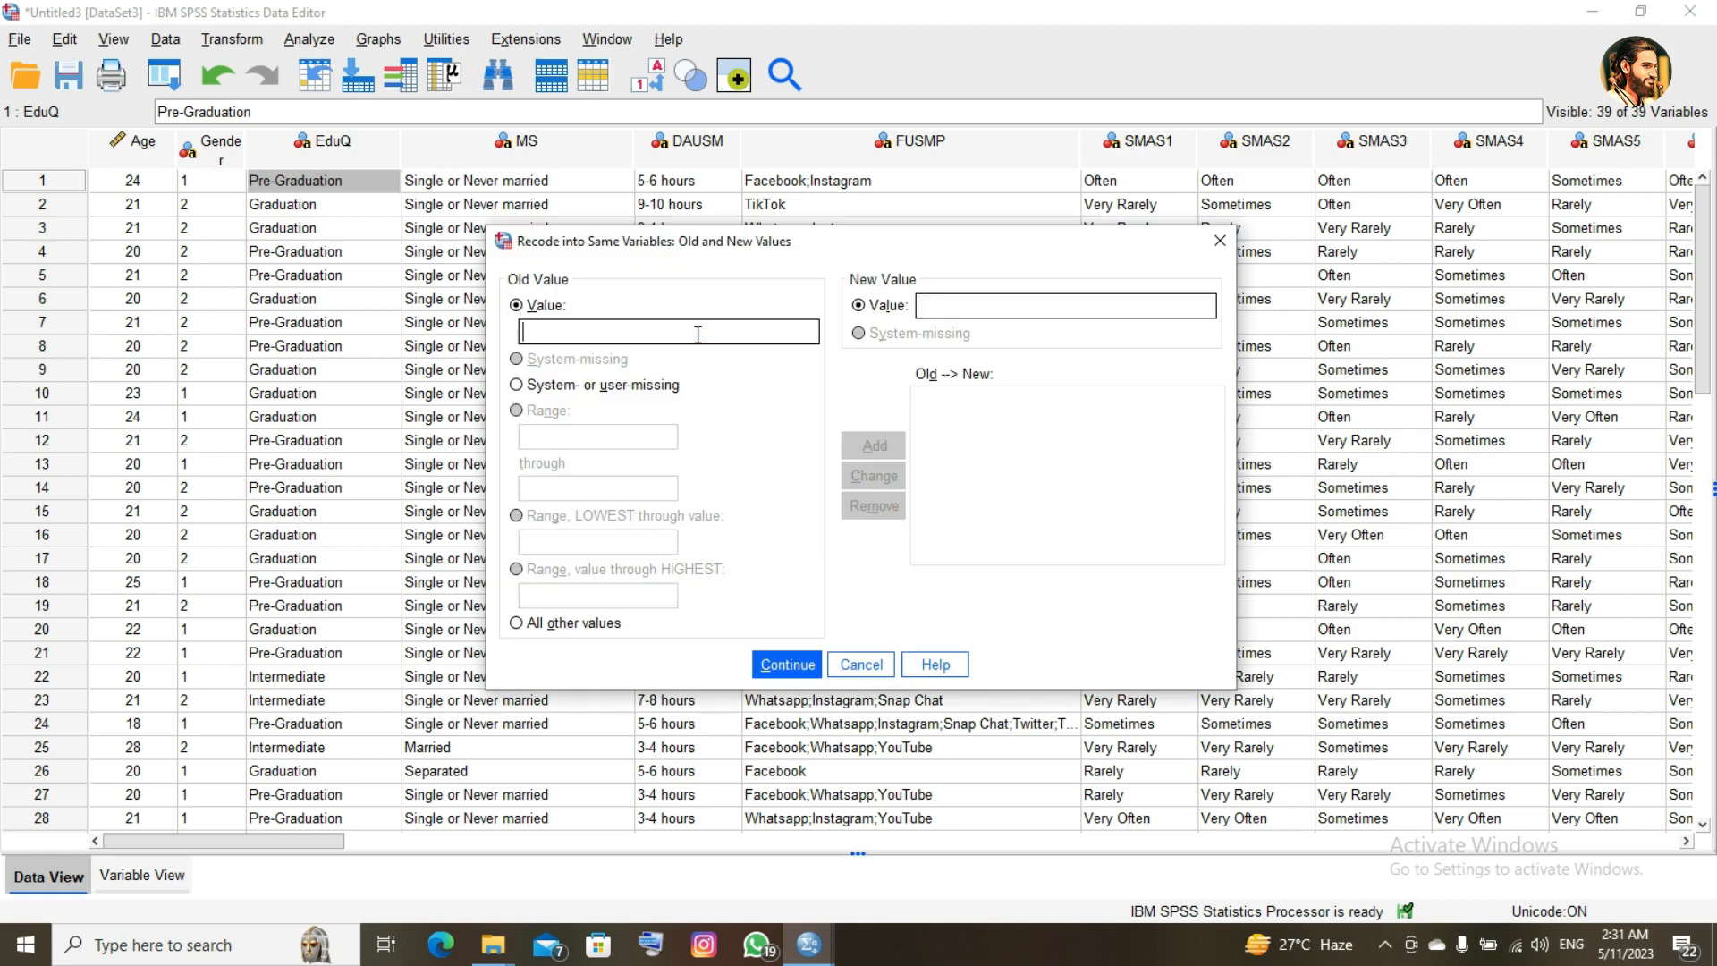
pyautogui.write("Intermediate' --> '1")
pyautogui.click(873, 446)
# - Add a recode rule mapping Pre-Graduation to 2
pyautogui.click(730, 335)
pyautogui.write('Pre-Graduat')
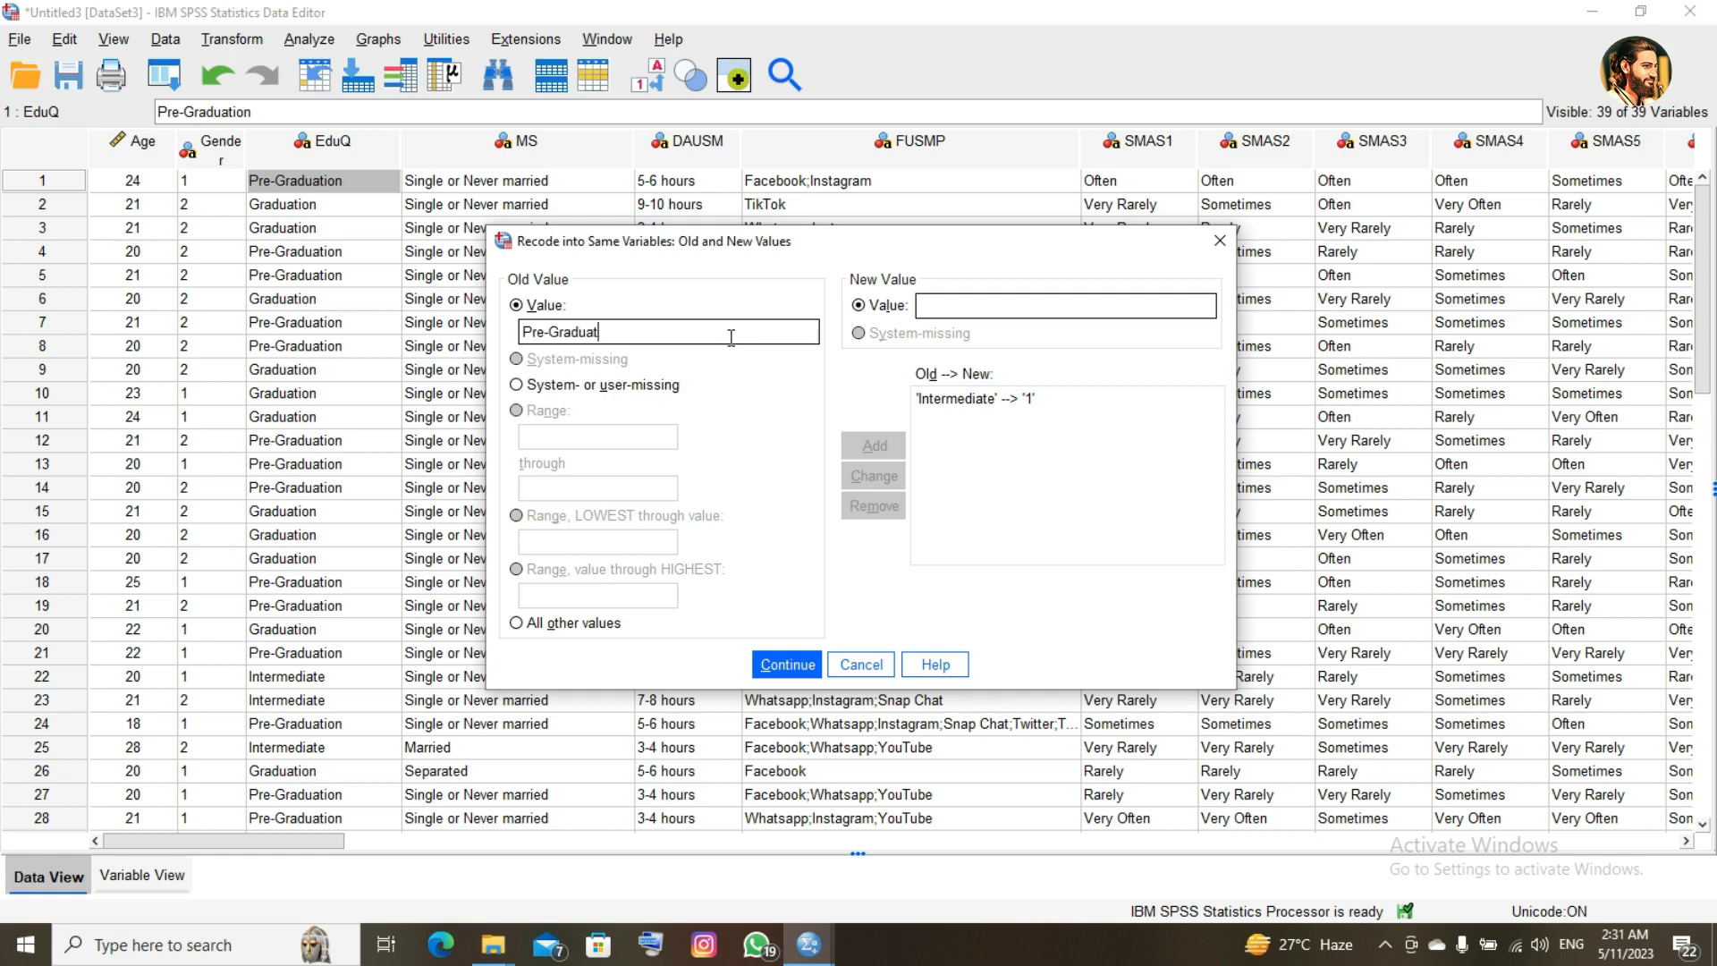
pyautogui.write('ion')
pyautogui.write('2')
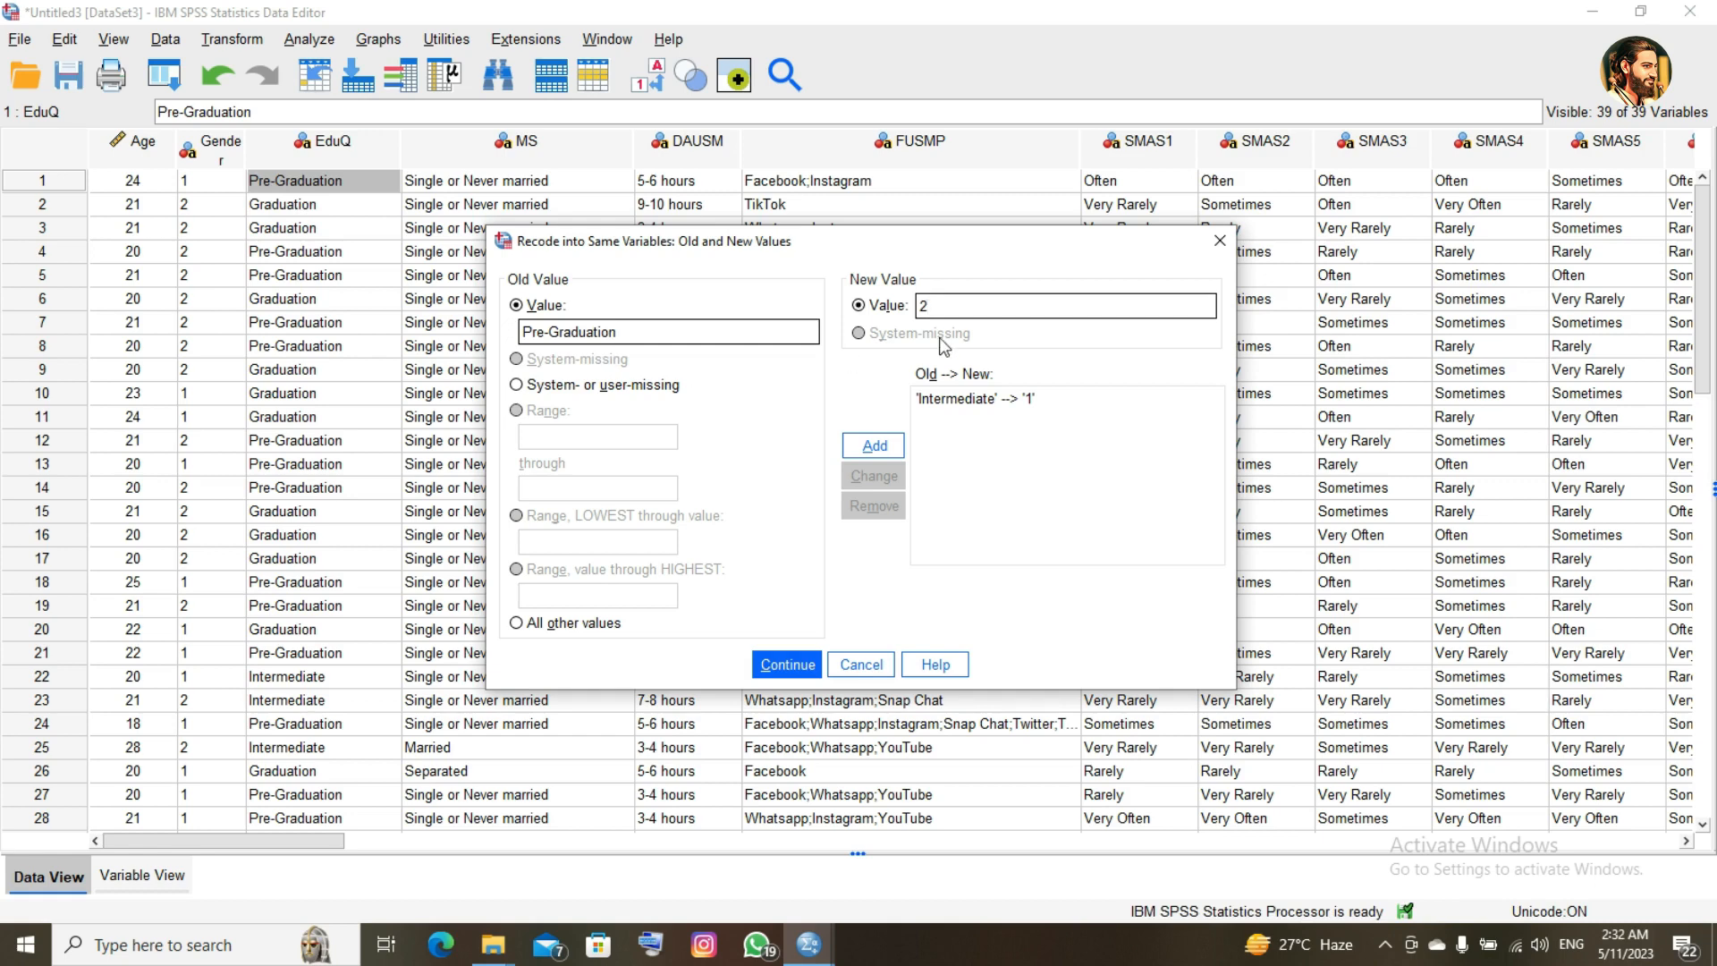
pyautogui.click(875, 445)
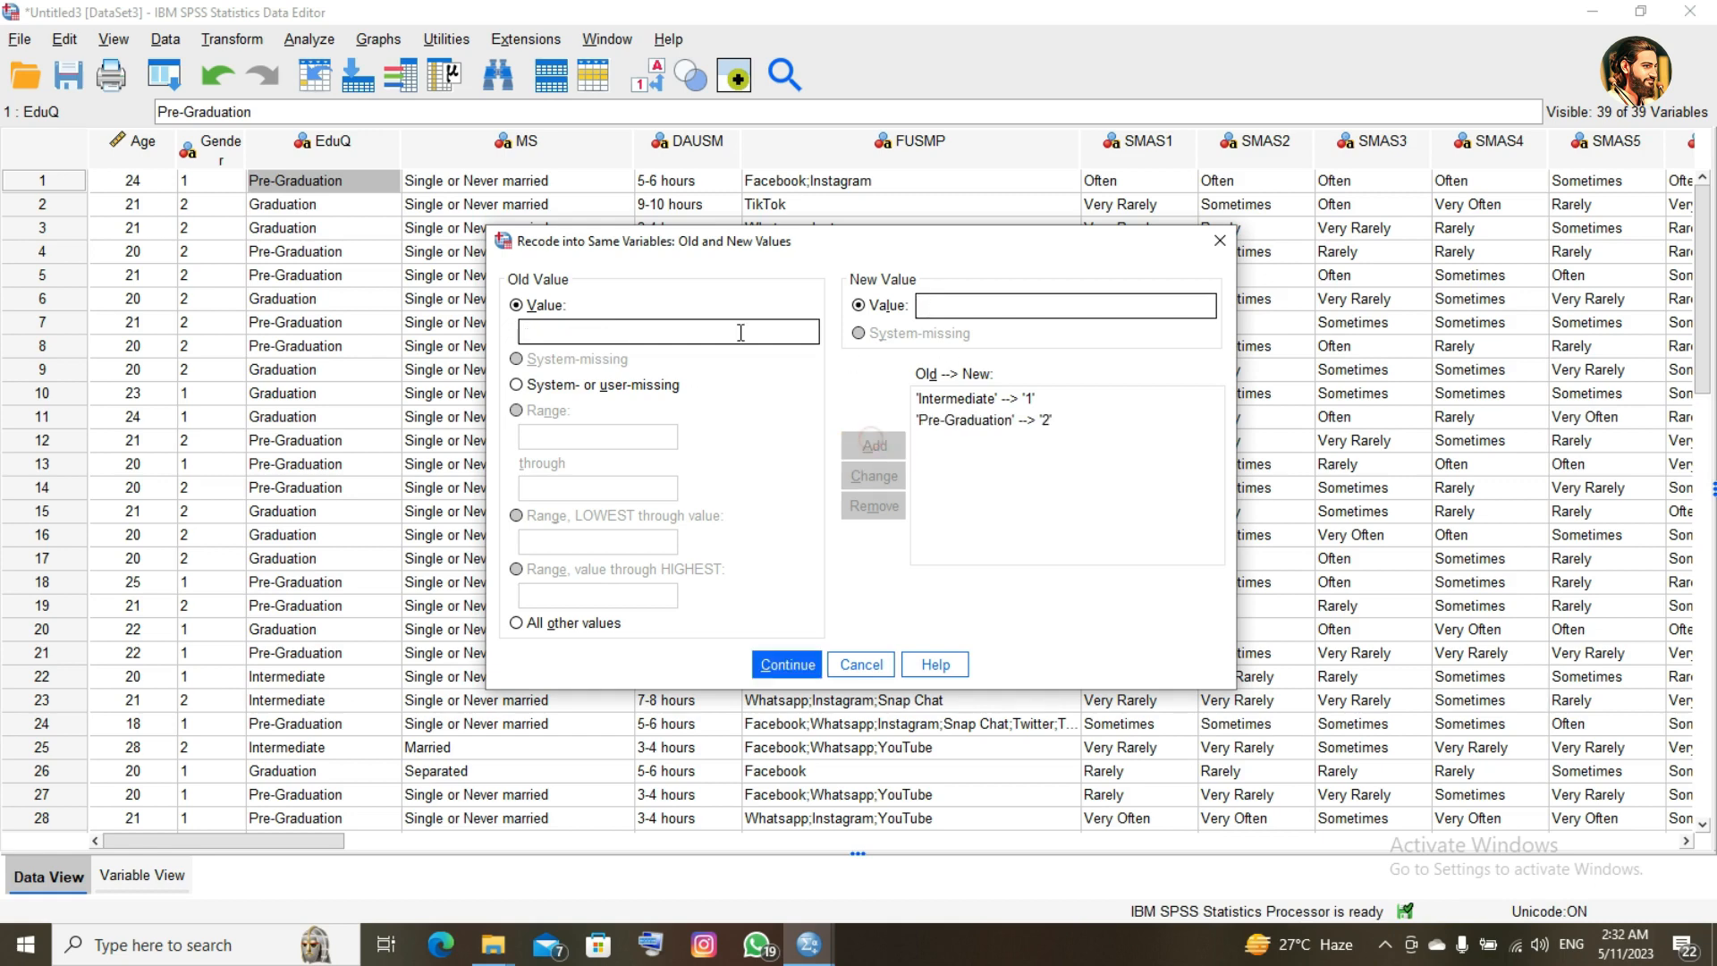
# - Map Graduation to 3, run the EduQ recode, and minimize the output window to show the data
pyautogui.click(705, 338)
pyautogui.write('Graduation')
pyautogui.click(983, 298)
pyautogui.write('3')
pyautogui.click(875, 445)
pyautogui.click(770, 659)
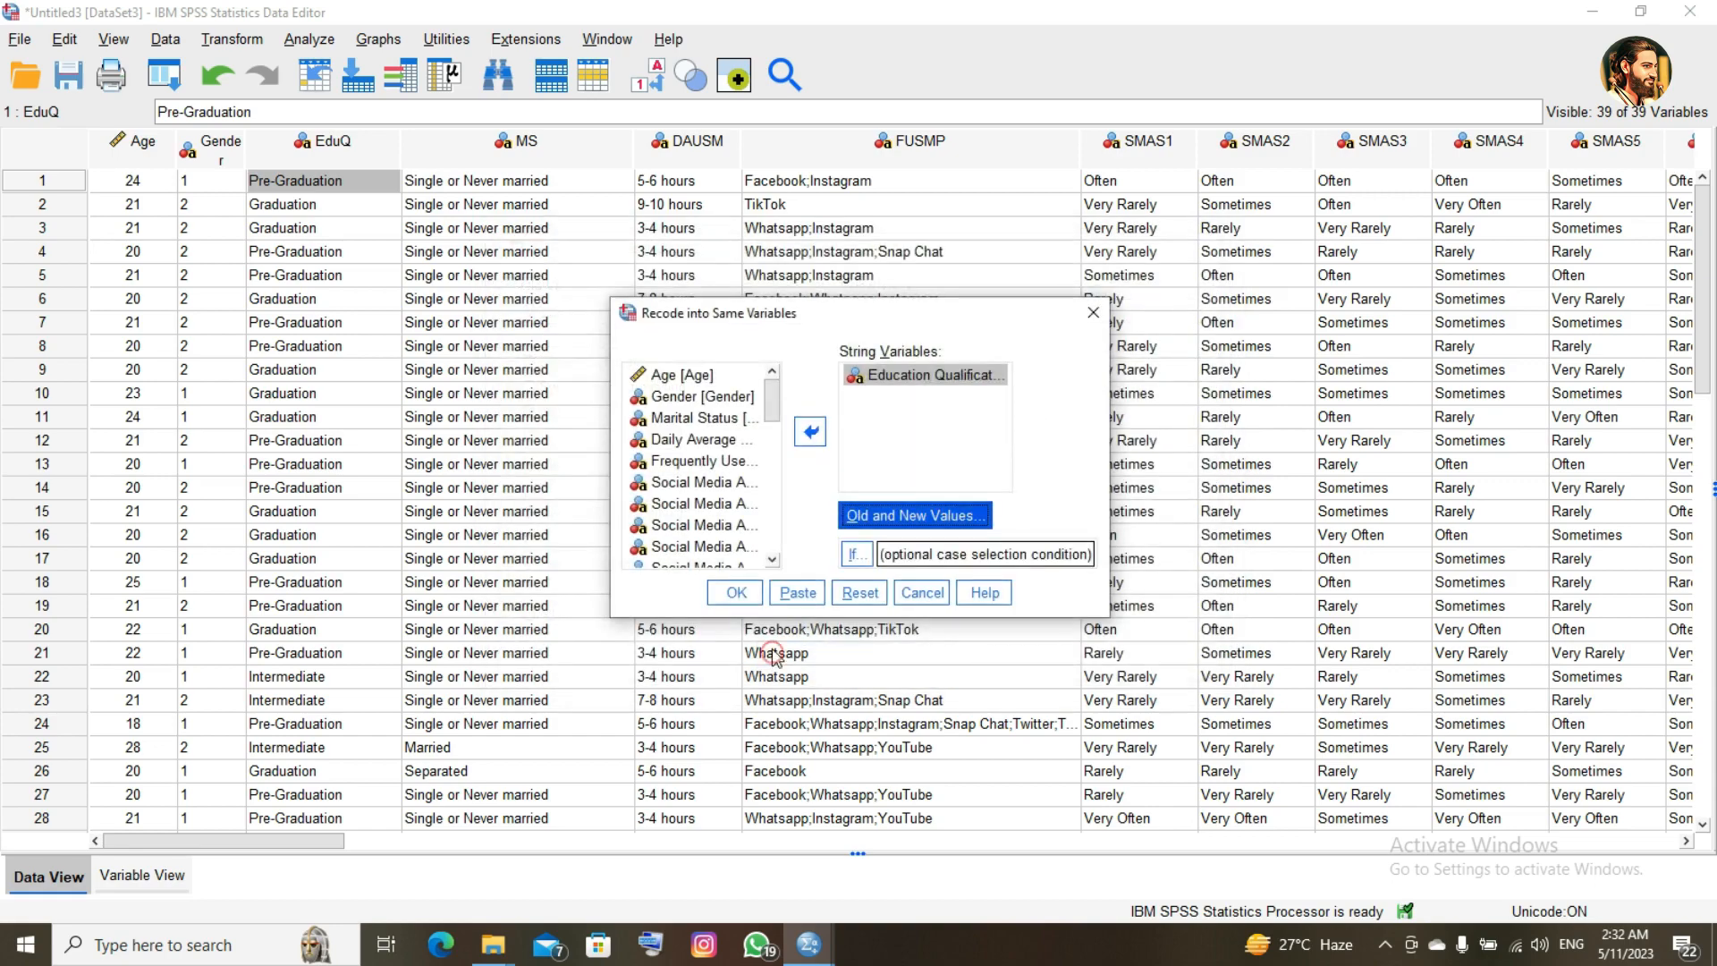
pyautogui.click(736, 593)
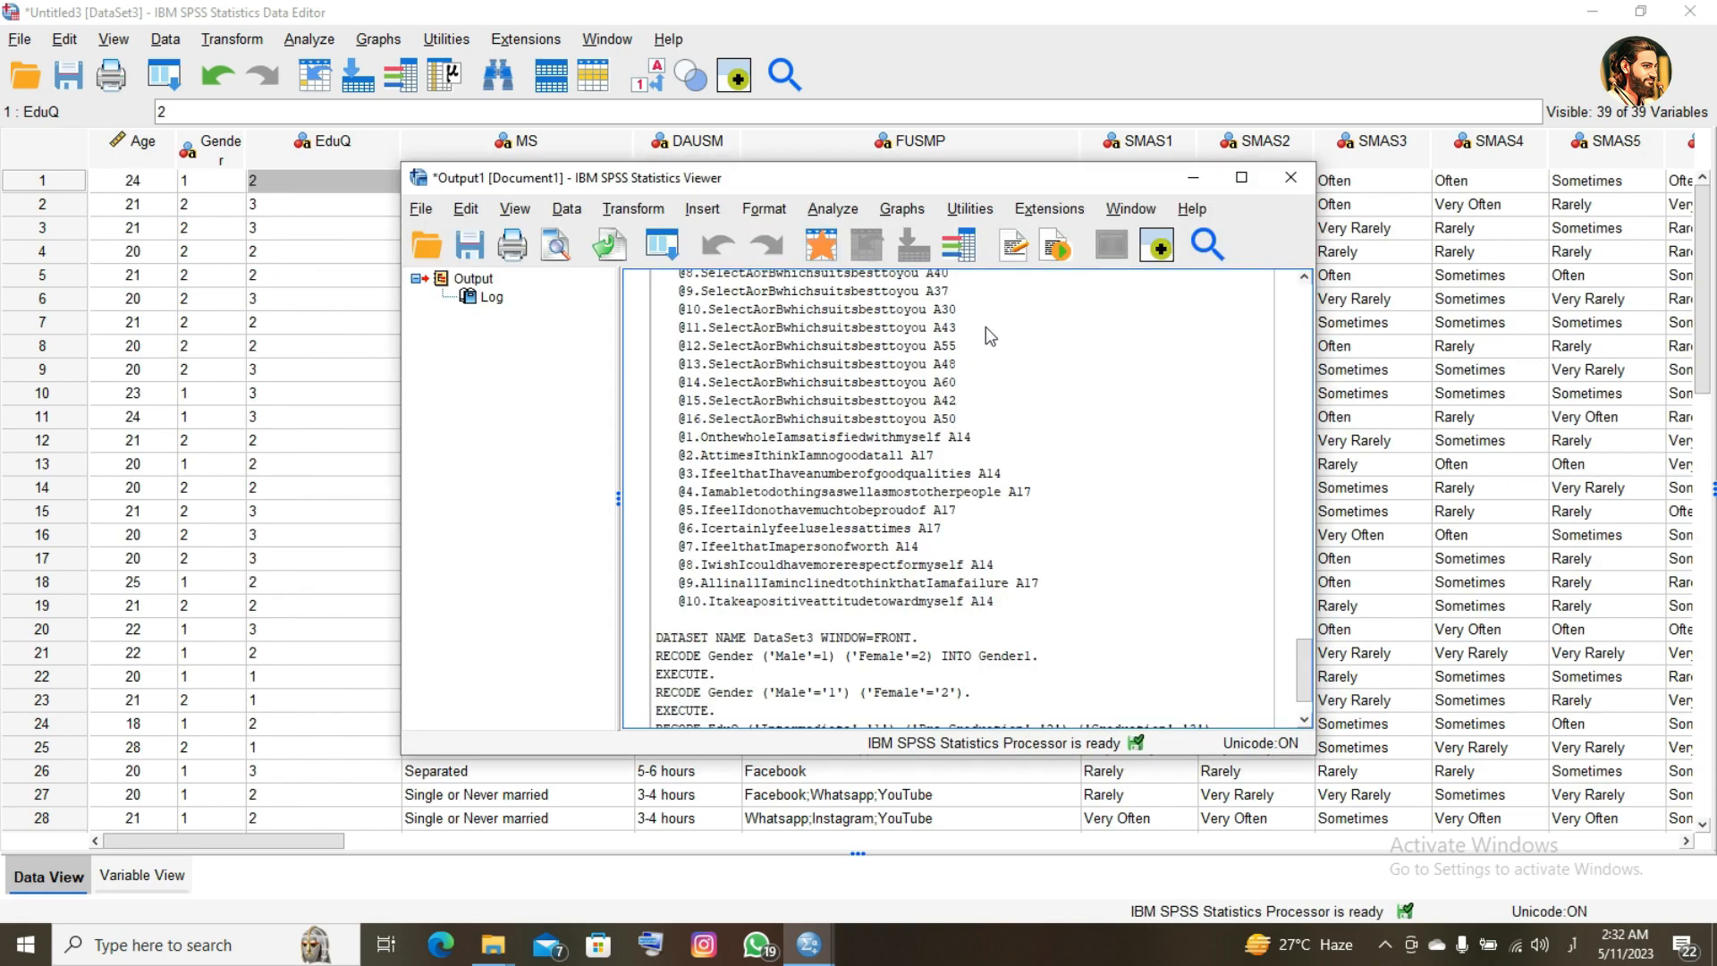
pyautogui.click(1191, 180)
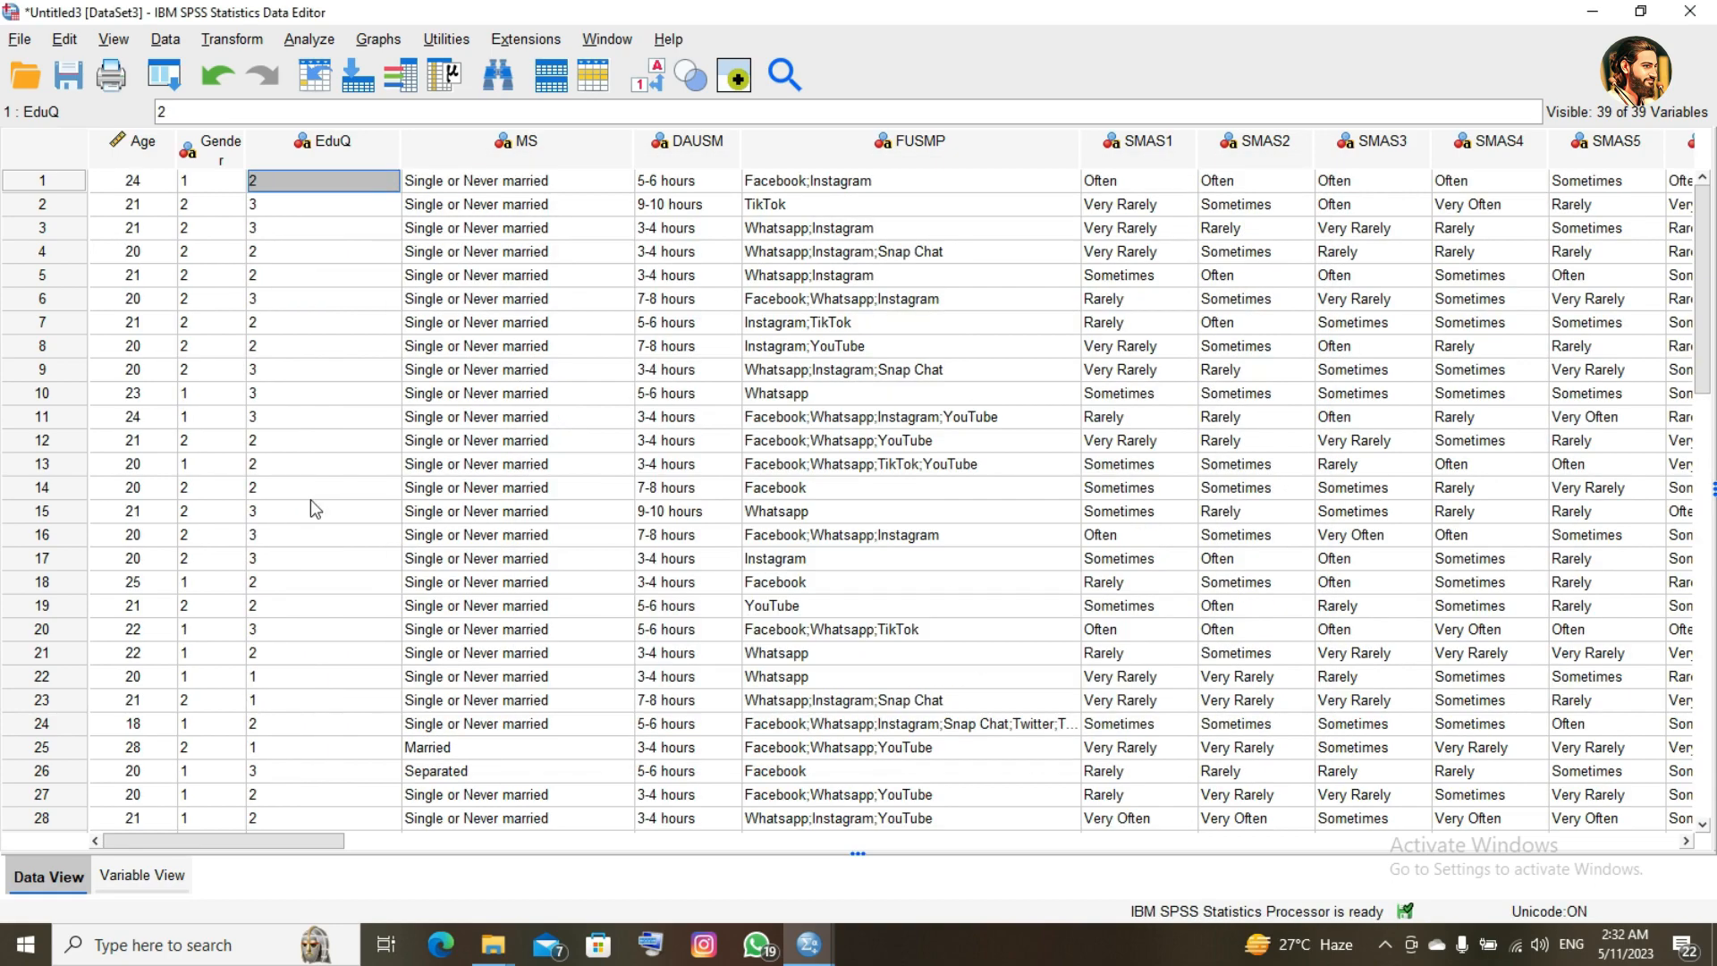
# - Check the recoded EduQ values from the upper cases down to the end of the data
pyautogui.click(318, 368)
pyautogui.press('Down')
pyautogui.press('Down')
pyautogui.press('Down')
pyautogui.press('Down')
pyautogui.press('Down')
pyautogui.press('Down')
pyautogui.press('Down')
pyautogui.press('Down')
pyautogui.press('Down')
pyautogui.press('Down')
pyautogui.press('Down')
pyautogui.press('Down')
pyautogui.press('Down')
pyautogui.press('Down')
pyautogui.press('Down')
pyautogui.press('Down')
pyautogui.press('Down')
pyautogui.press('Down')
pyautogui.press('Down')
pyautogui.press('Down')
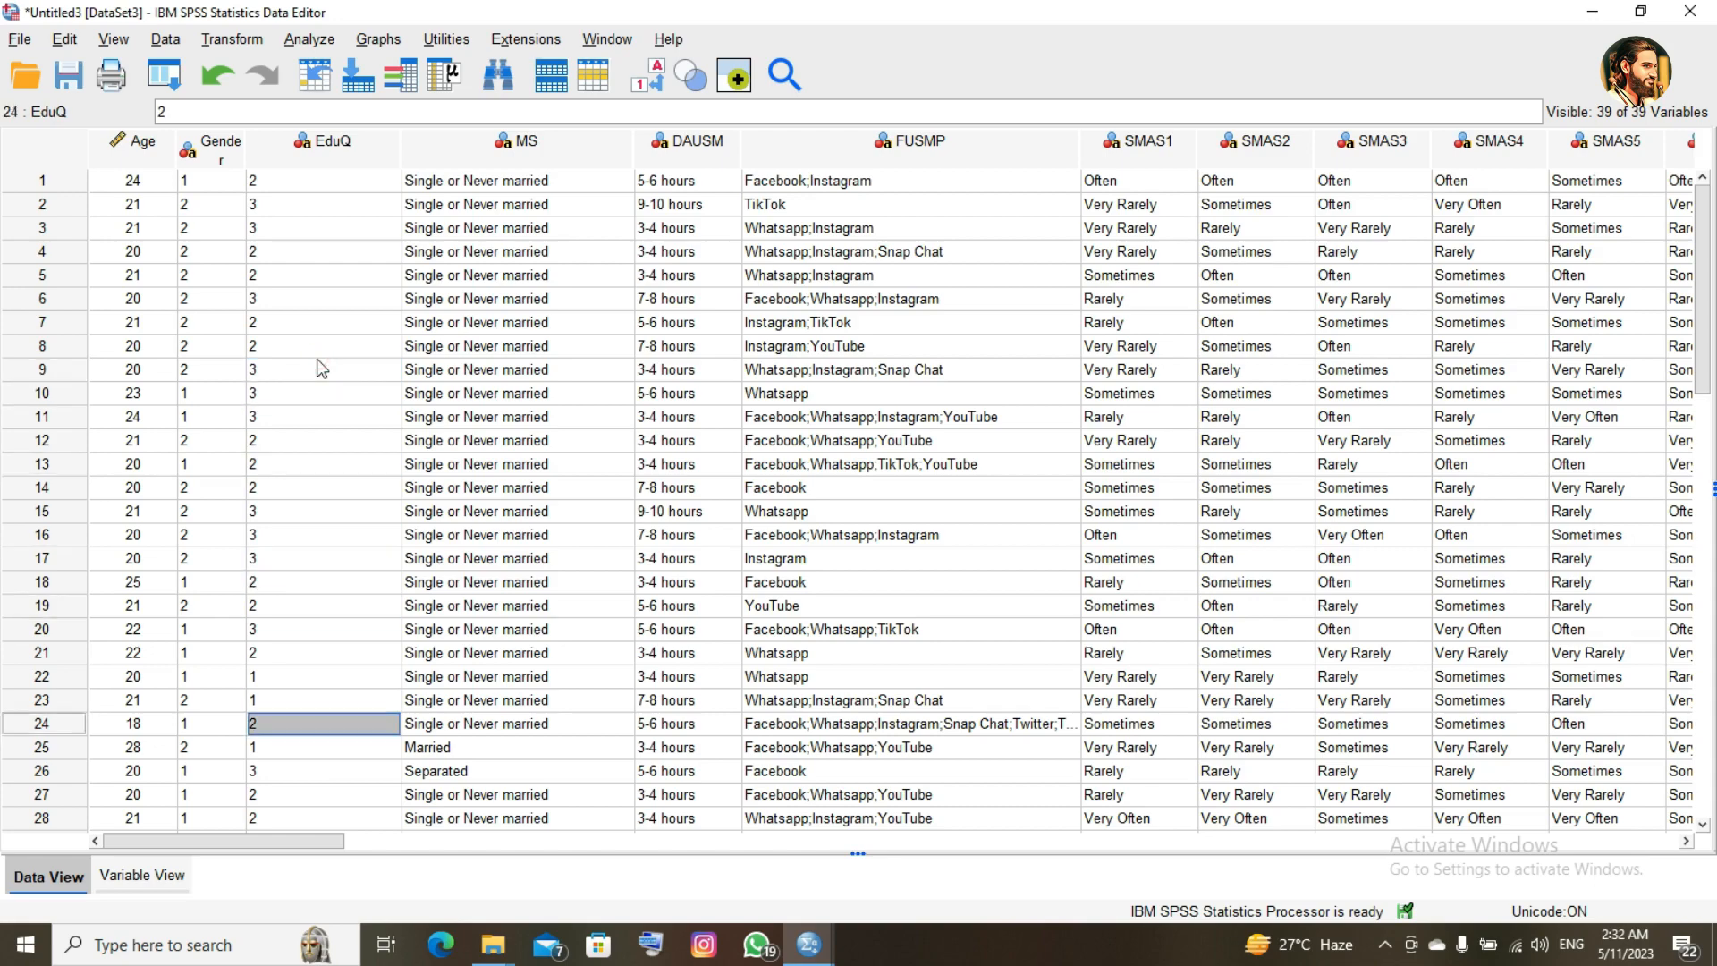
pyautogui.press('Down')
pyautogui.press('Down')
pyautogui.press('Down')
pyautogui.press('Down')
pyautogui.press('Down')
pyautogui.press('Down')
pyautogui.press('Down')
pyautogui.press('Down')
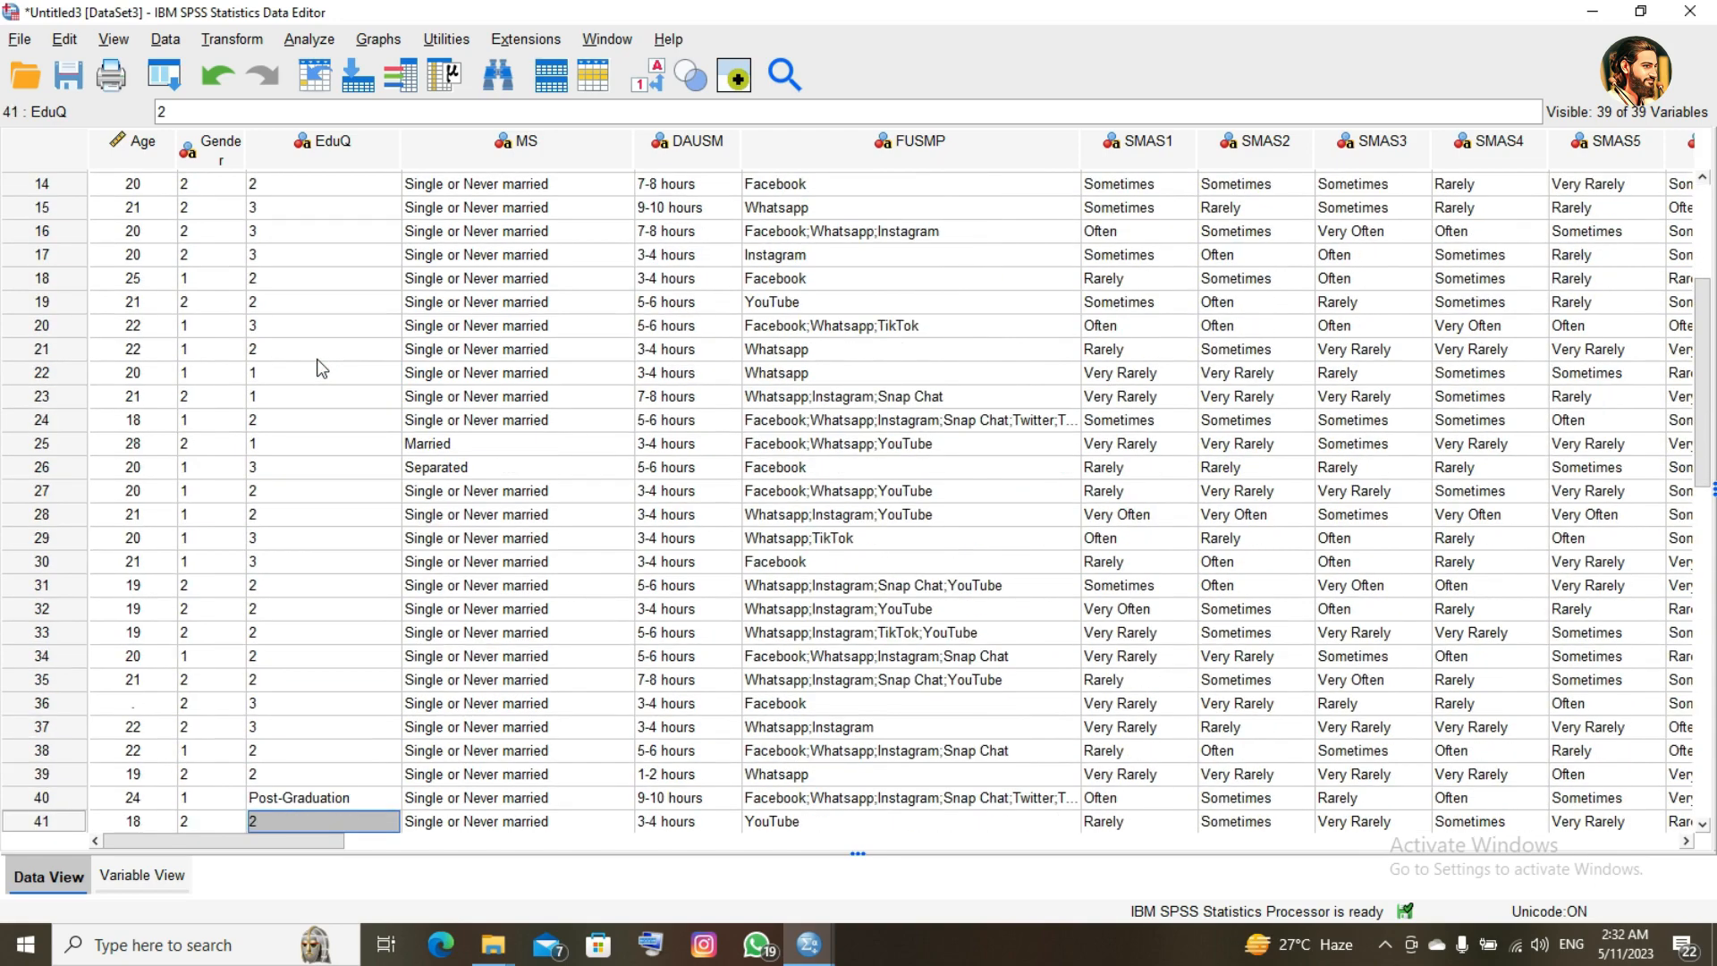
pyautogui.press('Down')
pyautogui.press('Down')
pyautogui.press('Down')
pyautogui.press('Down')
pyautogui.press('Down')
pyautogui.press('Down')
pyautogui.press('Down')
pyautogui.press('Down')
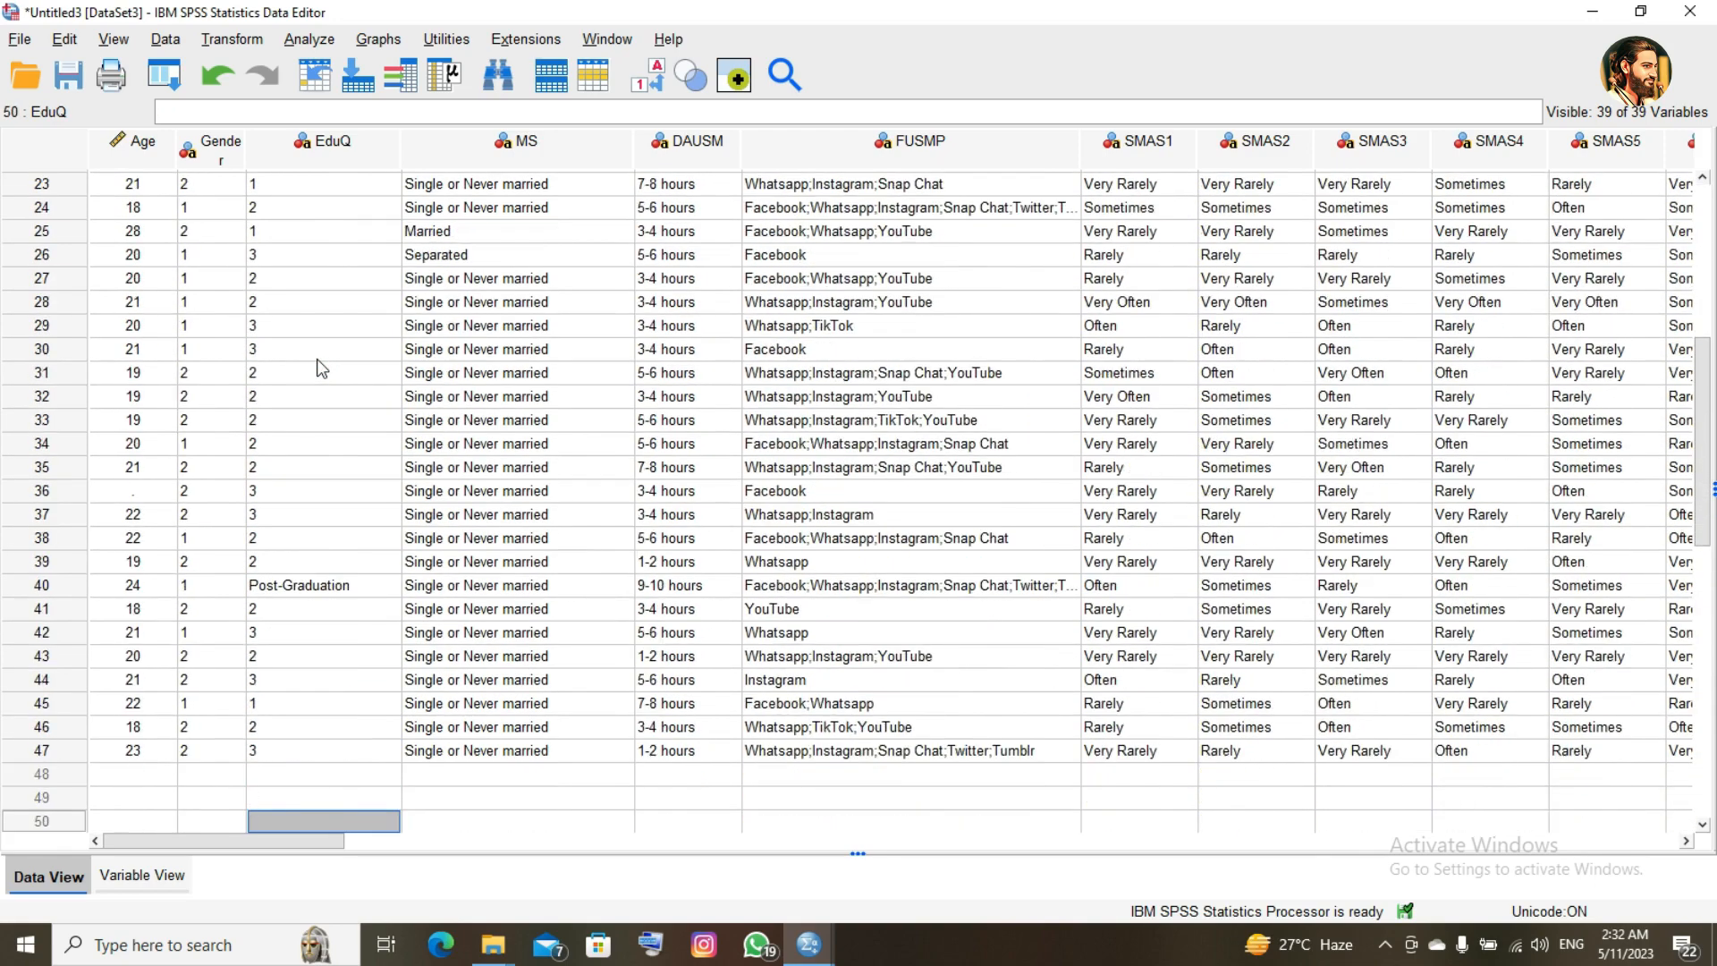
# - Go back up the EduQ column from the end of the data to check the value at case 40
pyautogui.press('Up')
pyautogui.press('Up')
pyautogui.press('Up')
pyautogui.press('Up')
pyautogui.press('Up')
pyautogui.press('Up')
pyautogui.press('Up')
pyautogui.press('Up')
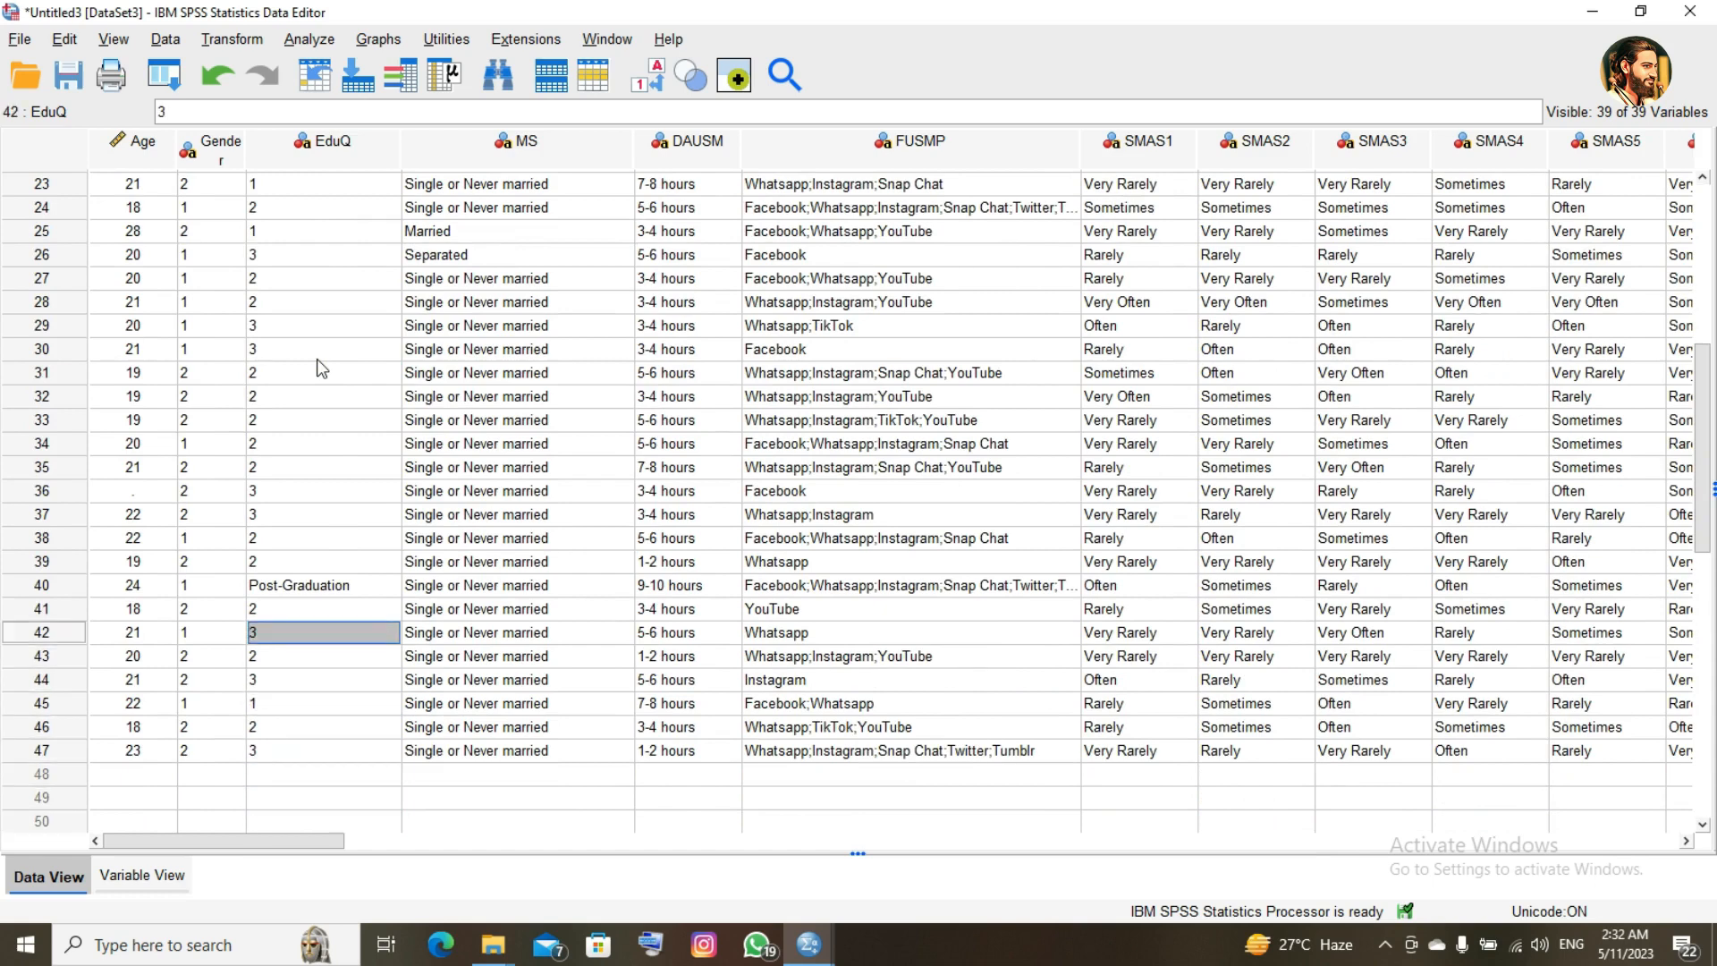
pyautogui.press('Up')
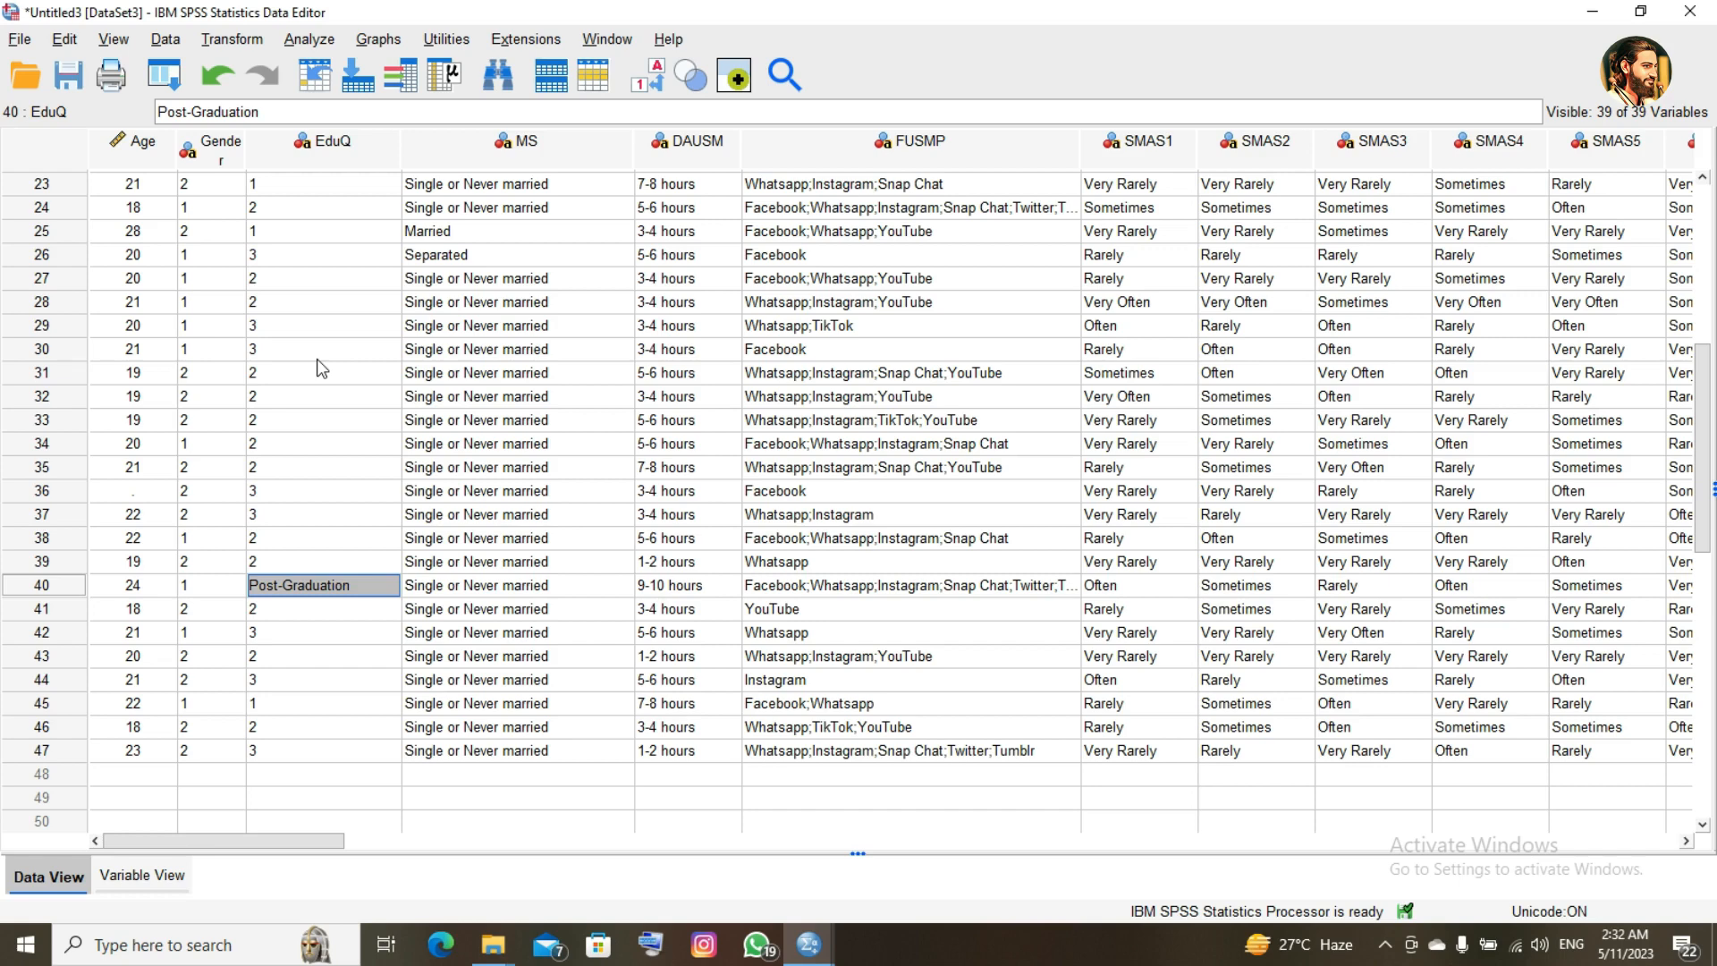
# - Review the recoded EduQ values from case 40 back up to the first case
pyautogui.press('Up')
pyautogui.press('Up')
pyautogui.press('Up')
pyautogui.press('Up')
pyautogui.press('Up')
pyautogui.press('Up')
pyautogui.press('Up')
pyautogui.press('Up')
pyautogui.press('Up')
pyautogui.press('Up')
pyautogui.press('Up')
pyautogui.press('Up')
pyautogui.press('Up')
pyautogui.press('Up')
pyautogui.press('Up')
pyautogui.press('Up')
pyautogui.press('Up')
pyautogui.press('Up')
pyautogui.press('Up')
pyautogui.press('Up')
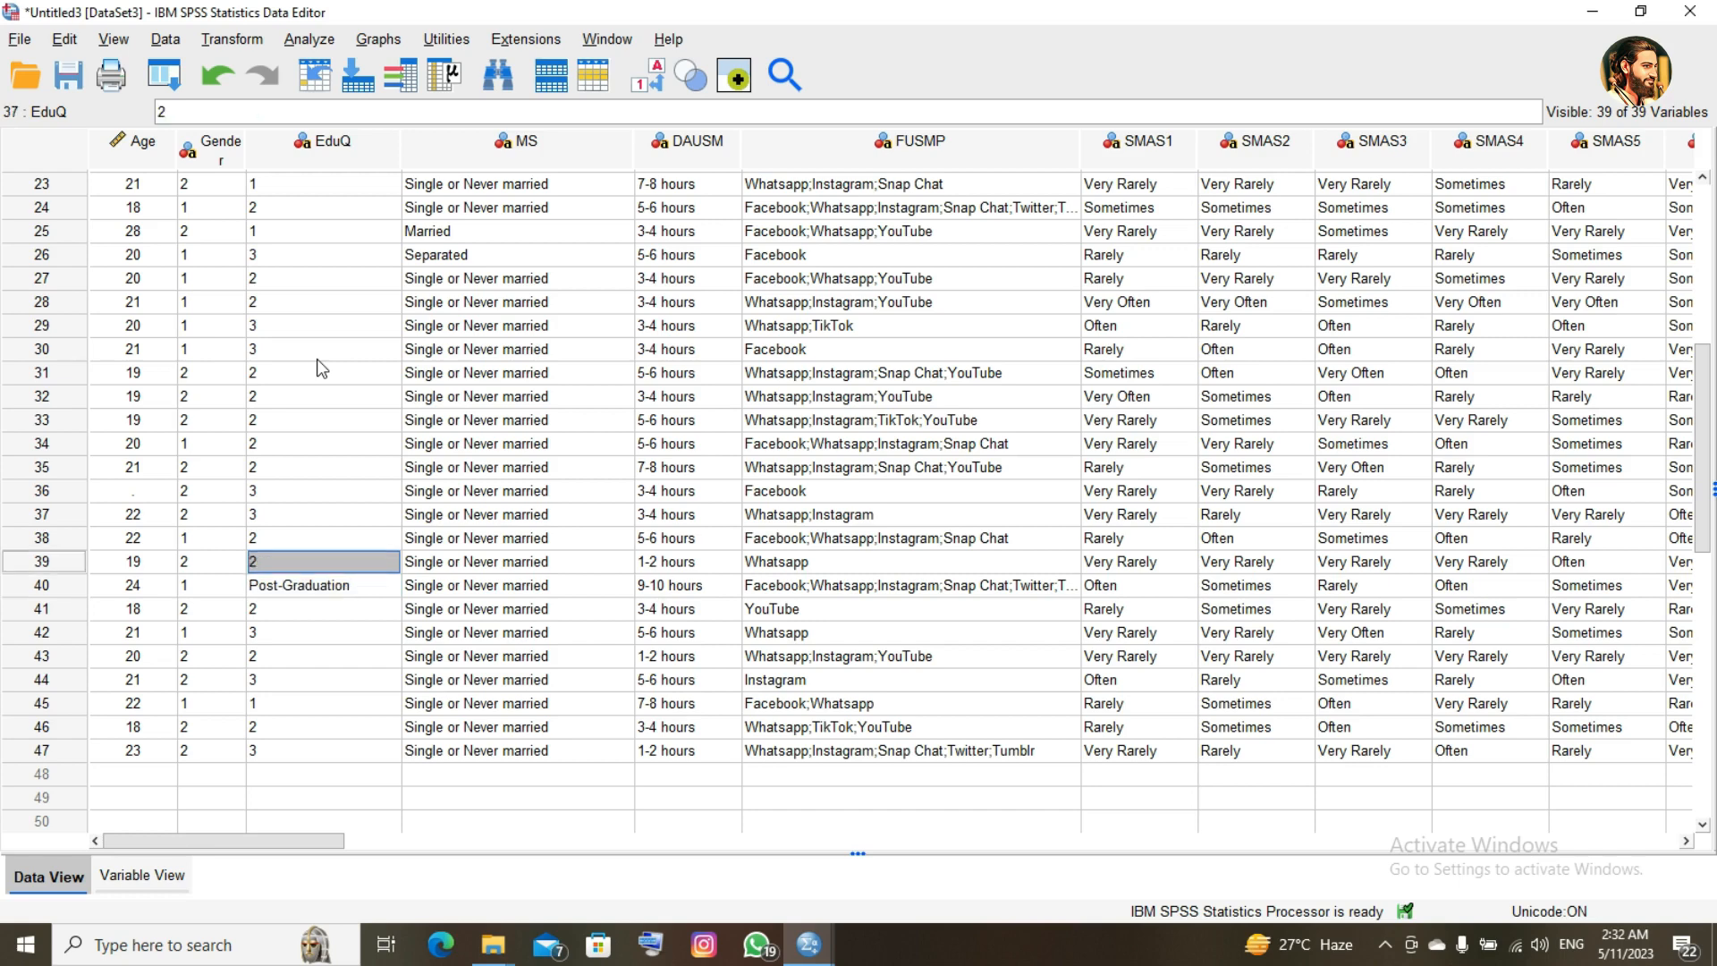
pyautogui.press('Up')
pyautogui.press('Up')
pyautogui.press('Up')
pyautogui.press('Up')
pyautogui.press('Up')
pyautogui.press('Up')
pyautogui.press('Up')
pyautogui.press('Up')
pyautogui.press('Up')
pyautogui.press('Up')
pyautogui.press('Up')
pyautogui.press('Up')
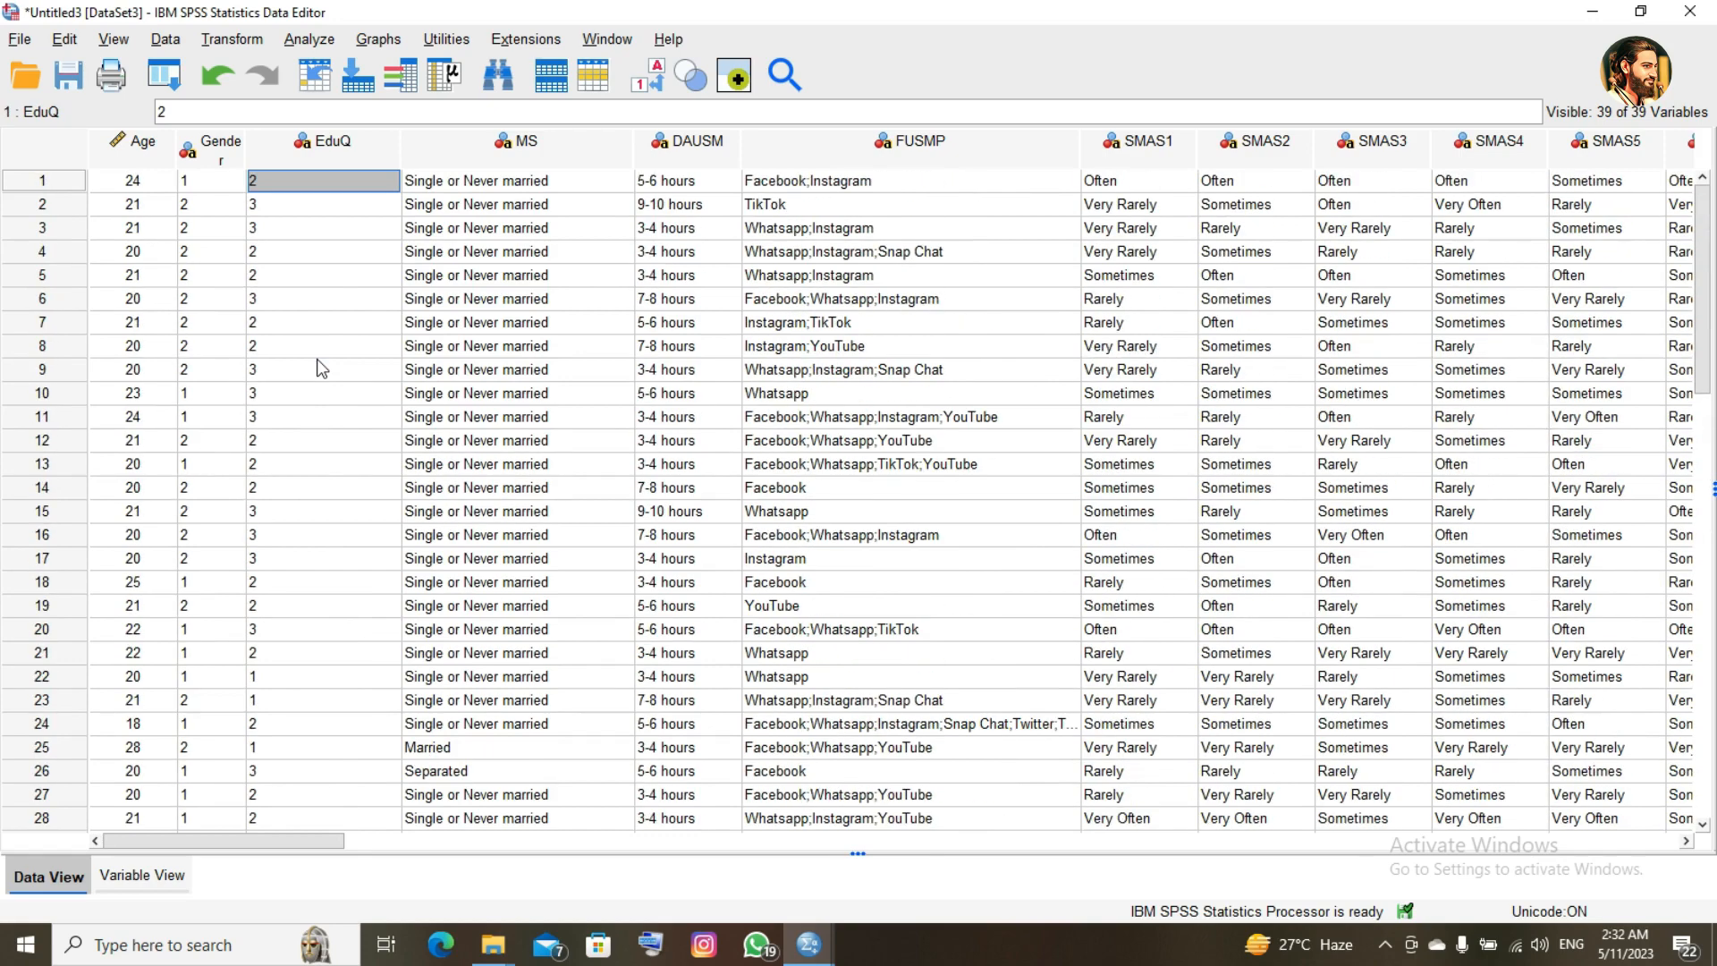
# - Look across the first case's variables as far as NPI1 and back to FUSMP
pyautogui.press('Right')
pyautogui.press('Right')
pyautogui.hotkey('ctrl', 'Right')
pyautogui.press('Left')
pyautogui.press('Left')
pyautogui.press('Left')
pyautogui.press('Left')
pyautogui.press('Left')
pyautogui.press('Left')
pyautogui.press('Left')
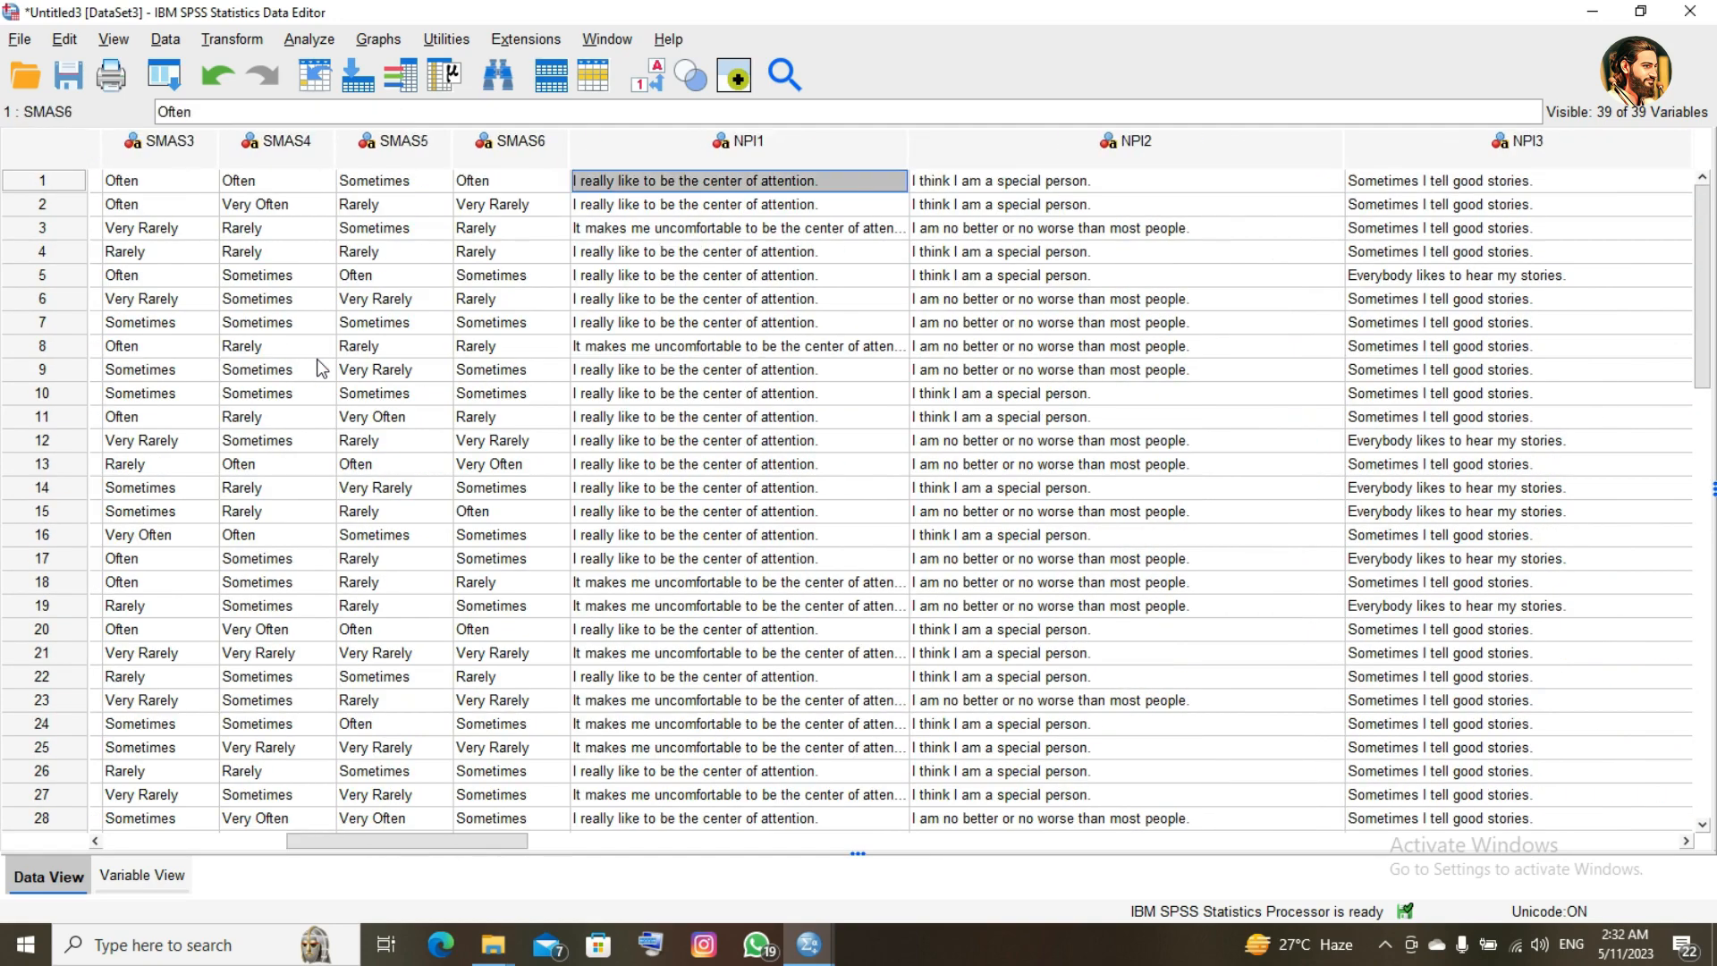
pyautogui.press('Left')
pyautogui.press('Left')
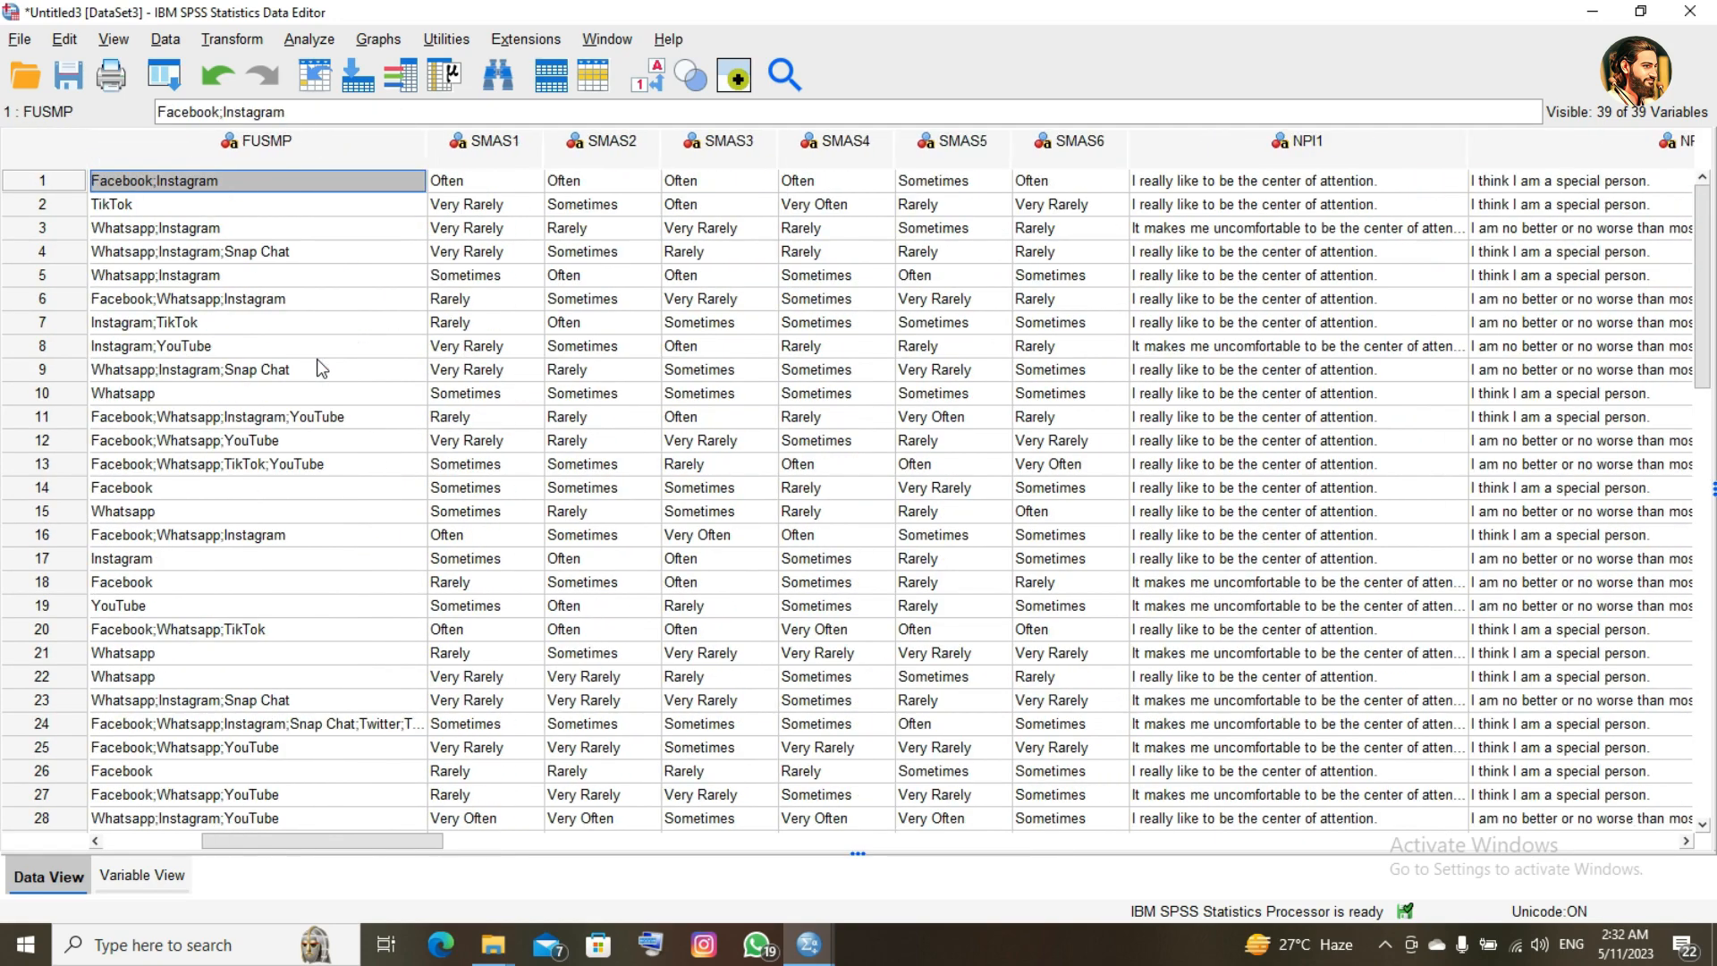
# - Examine the SMAS1 to SMAS6 variables to see whether they share the same response options
pyautogui.press('Right')
pyautogui.press('Right')
pyautogui.press('Right')
pyautogui.press('Right')
pyautogui.press('Right')
pyautogui.press('Right')
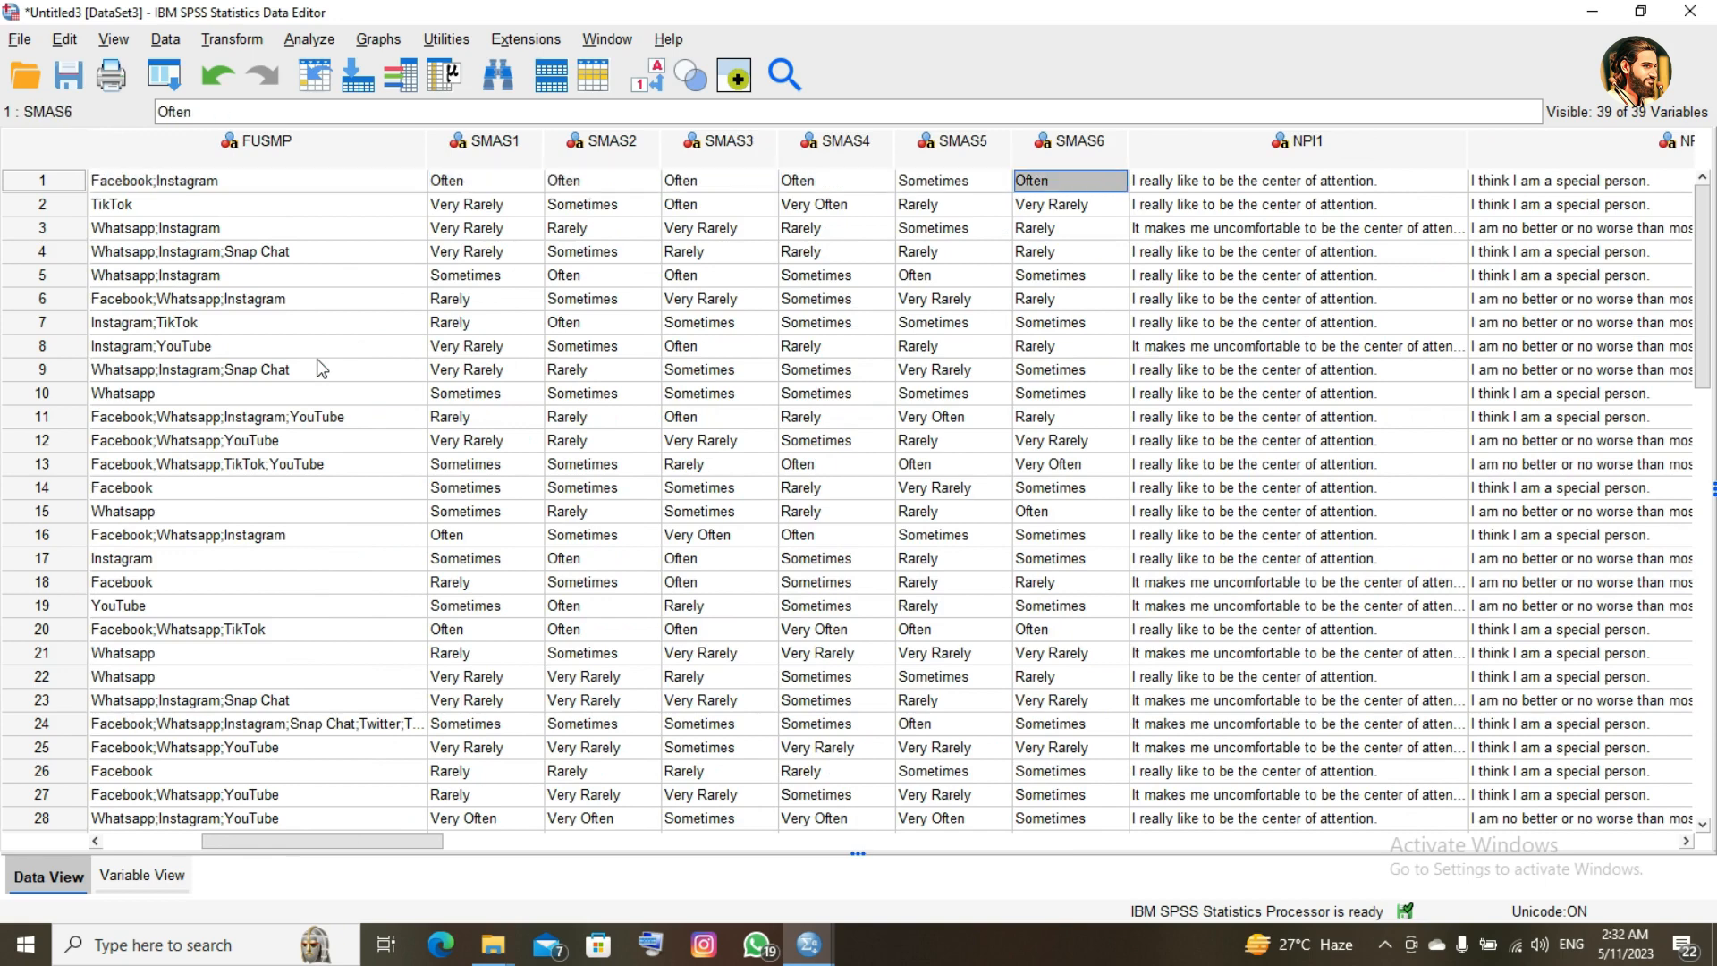
pyautogui.press('Left')
pyautogui.press('Left')
pyautogui.press('Left')
pyautogui.press('Left')
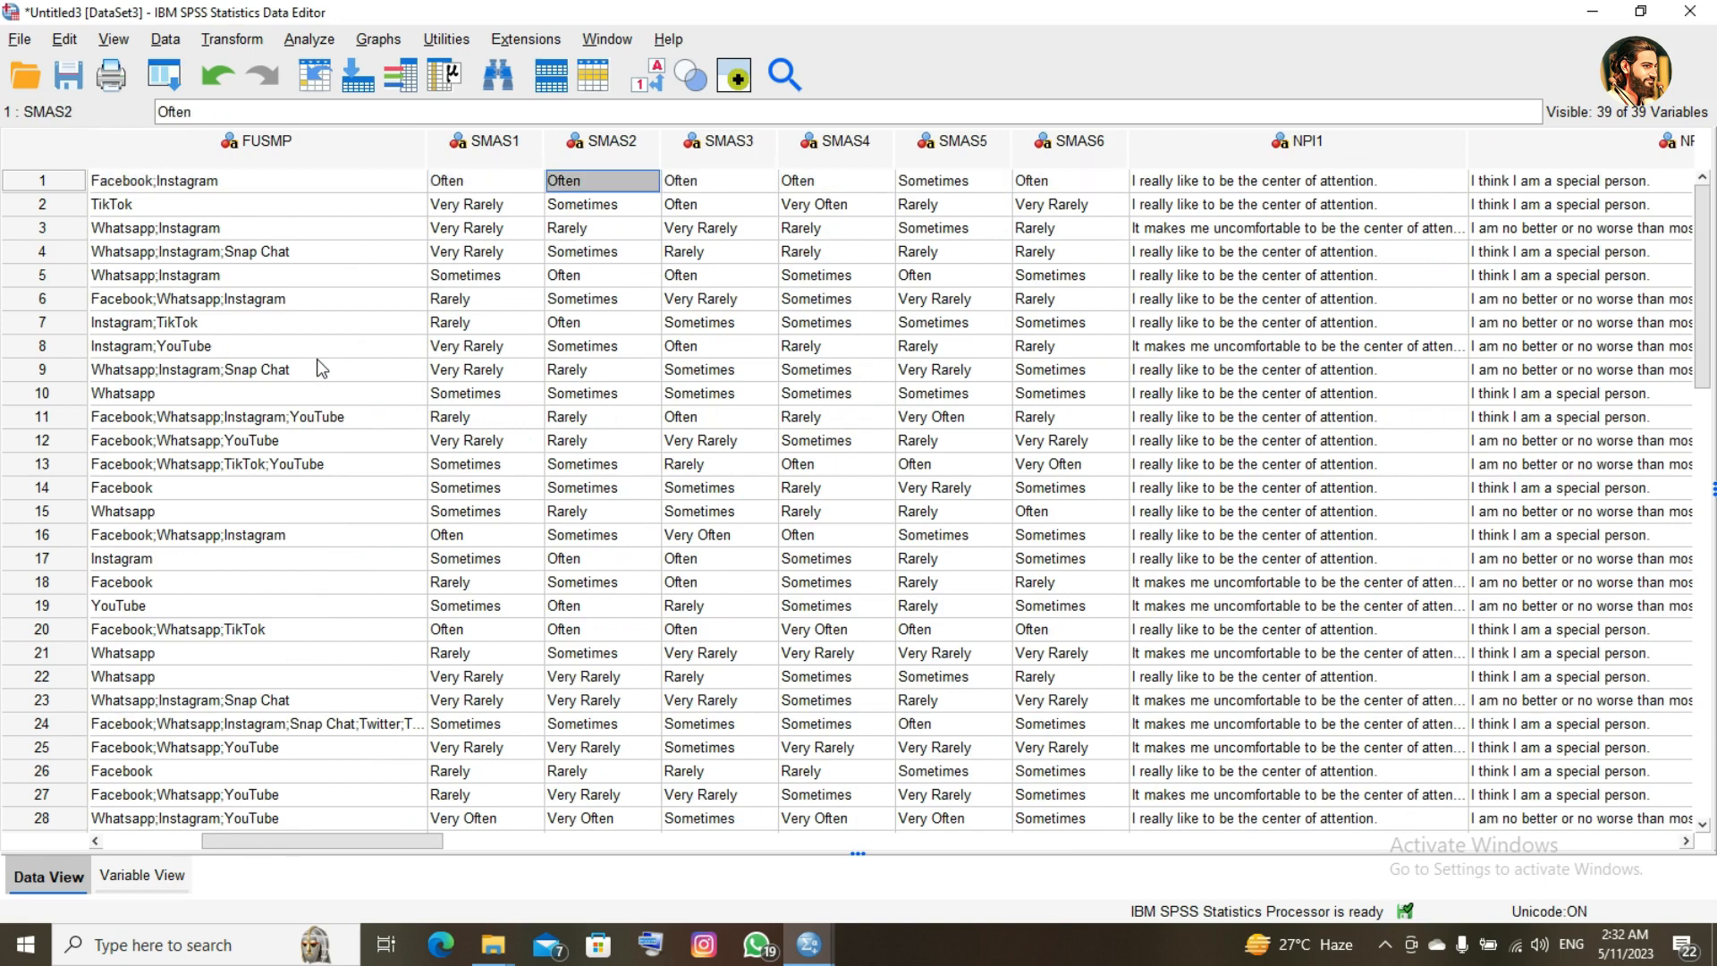
pyautogui.press('Left')
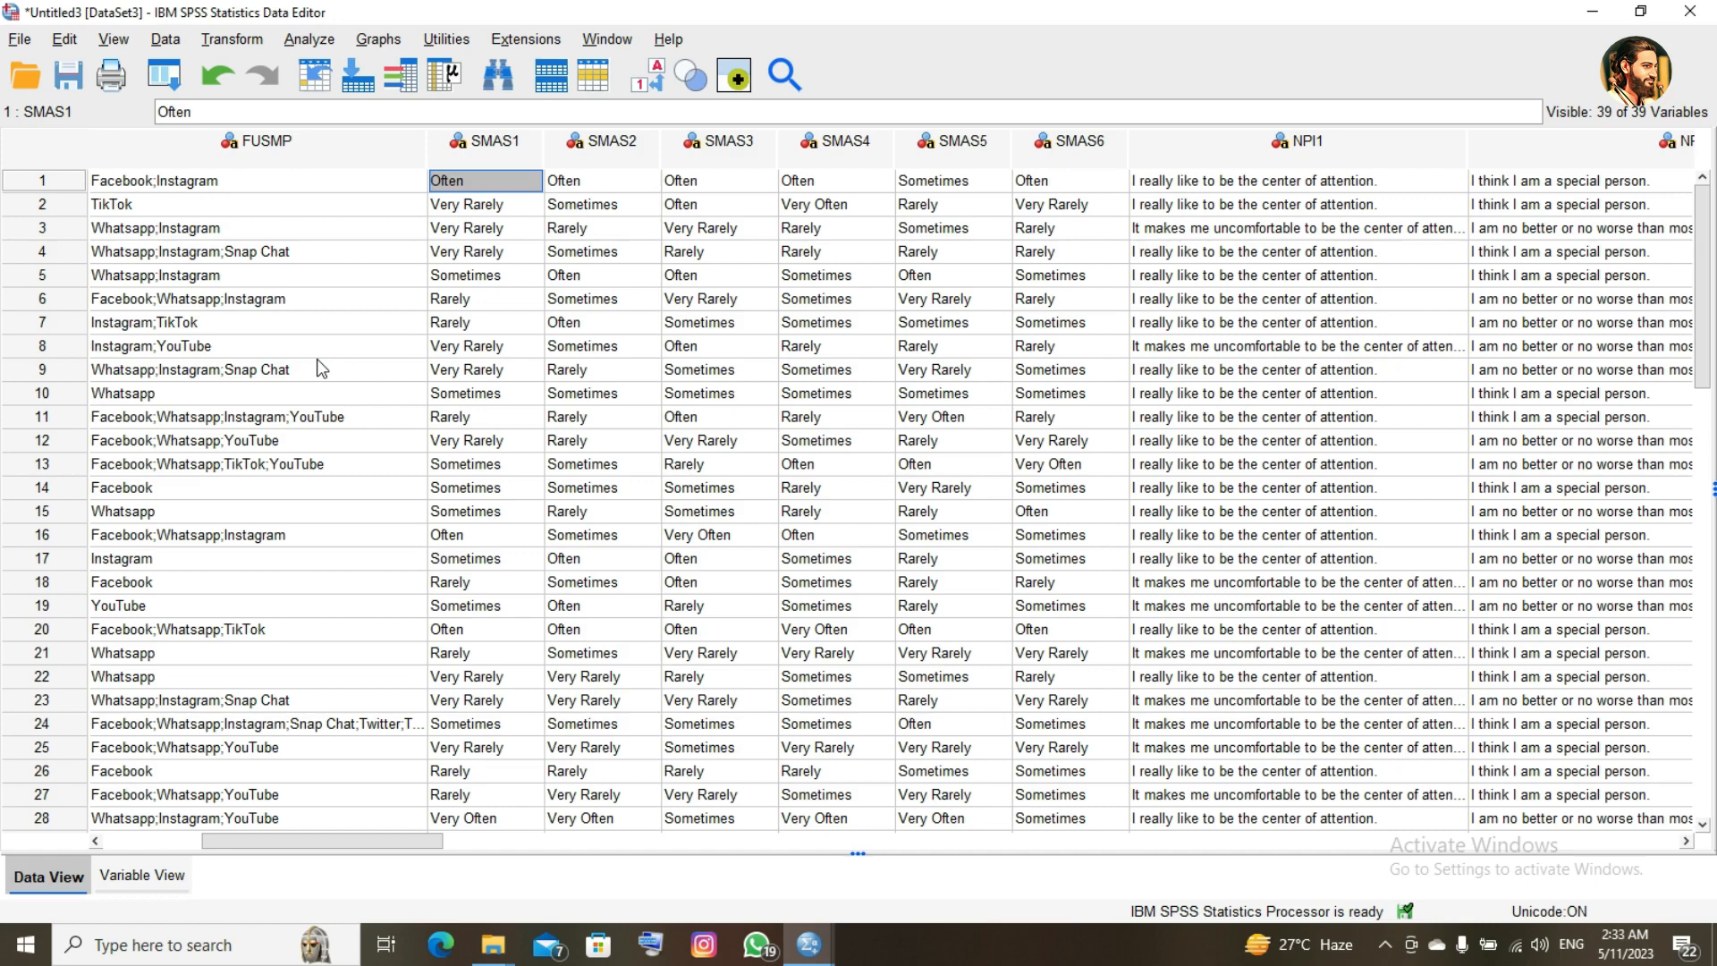
pyautogui.press('Right')
pyautogui.press('Right')
pyautogui.press('Right')
pyautogui.press('Right')
pyautogui.press('Right')
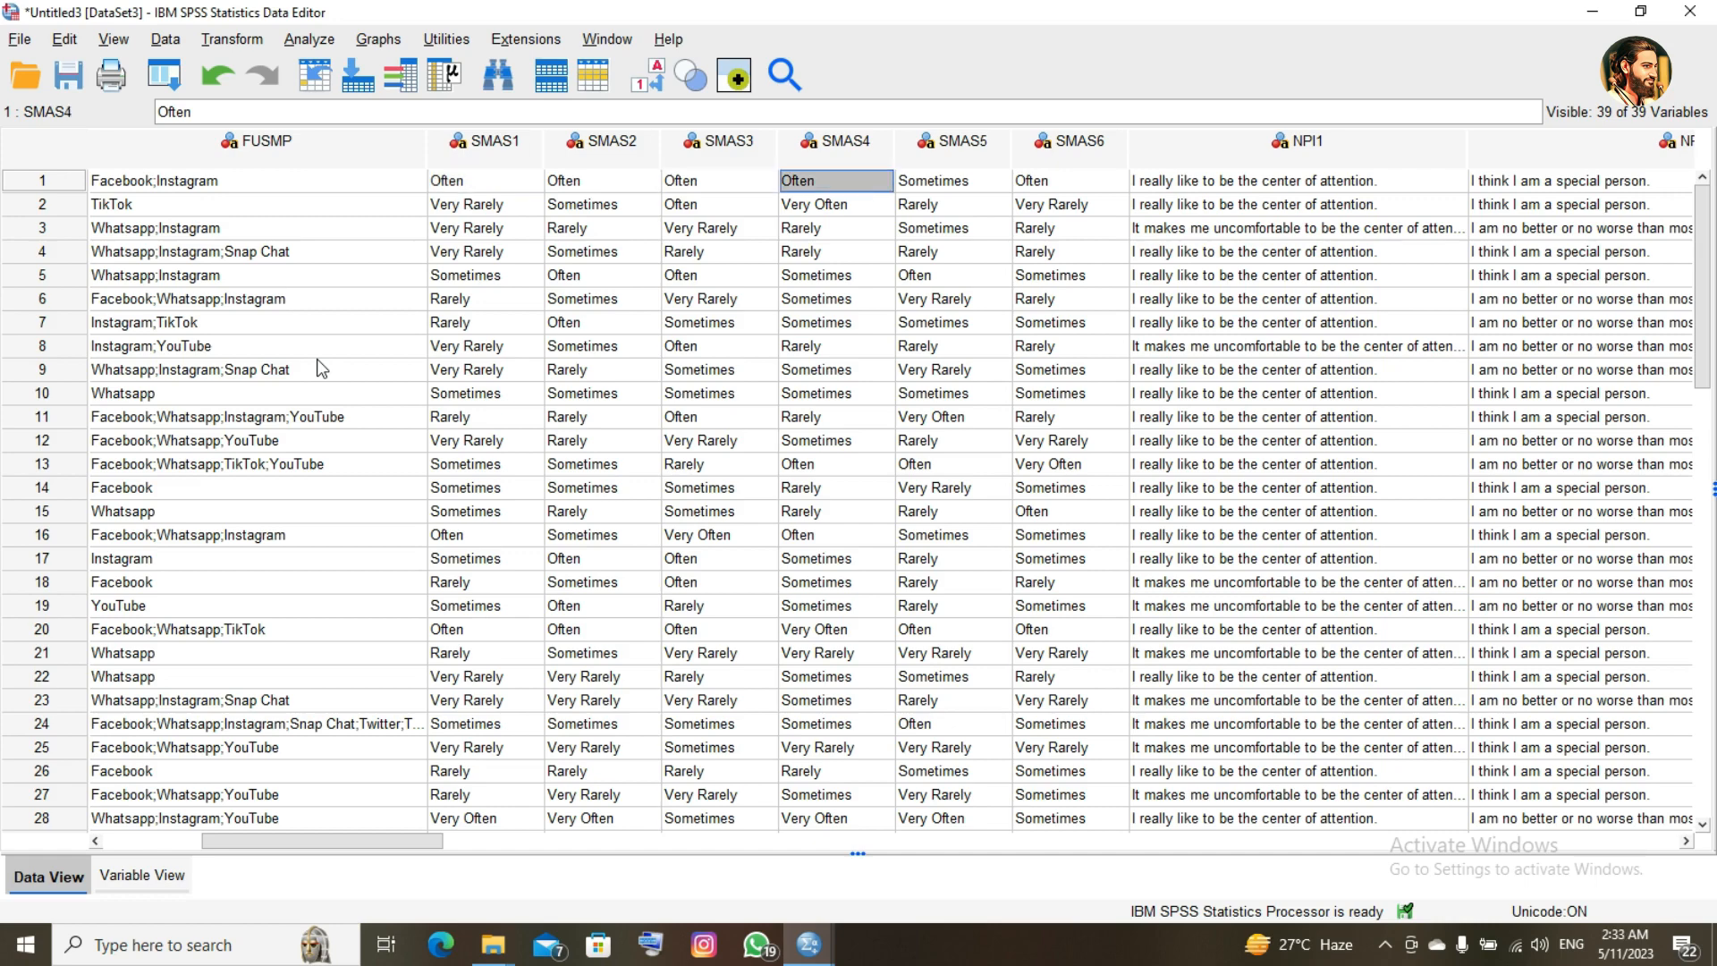
pyautogui.press('Left')
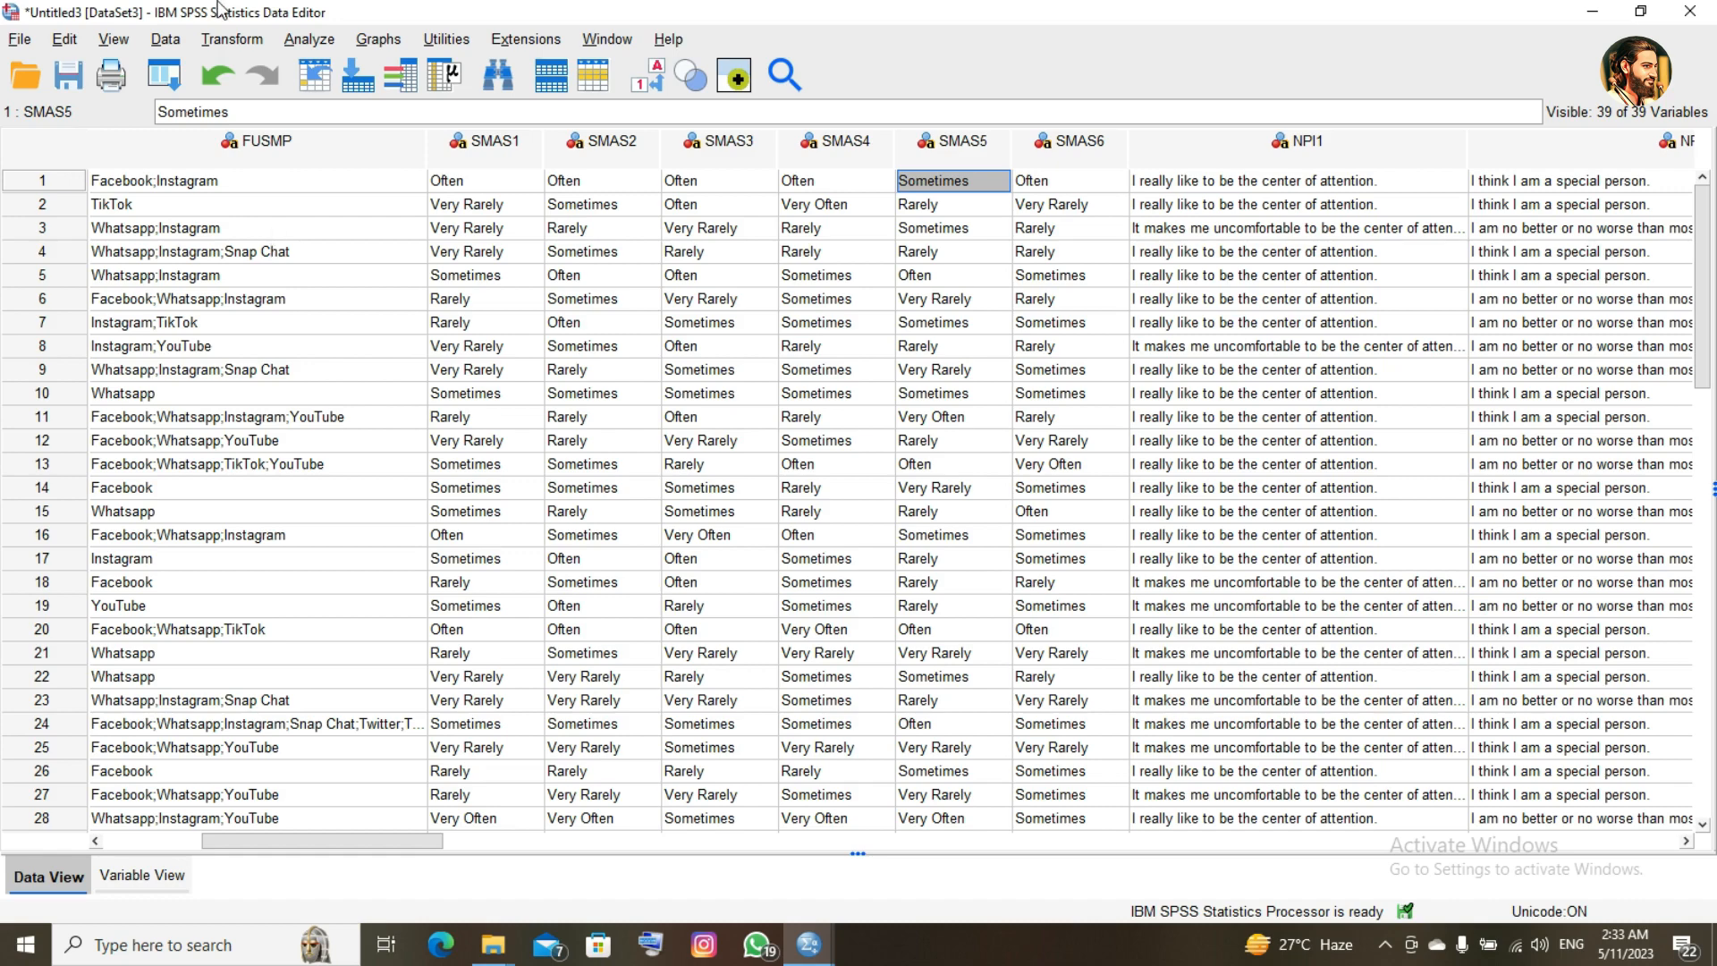
# - Start another same-variable recode, reset the Education Qualification settings, and add all six Social Media Addiction variables (SMAS1 to SMAS6)
pyautogui.click(231, 40)
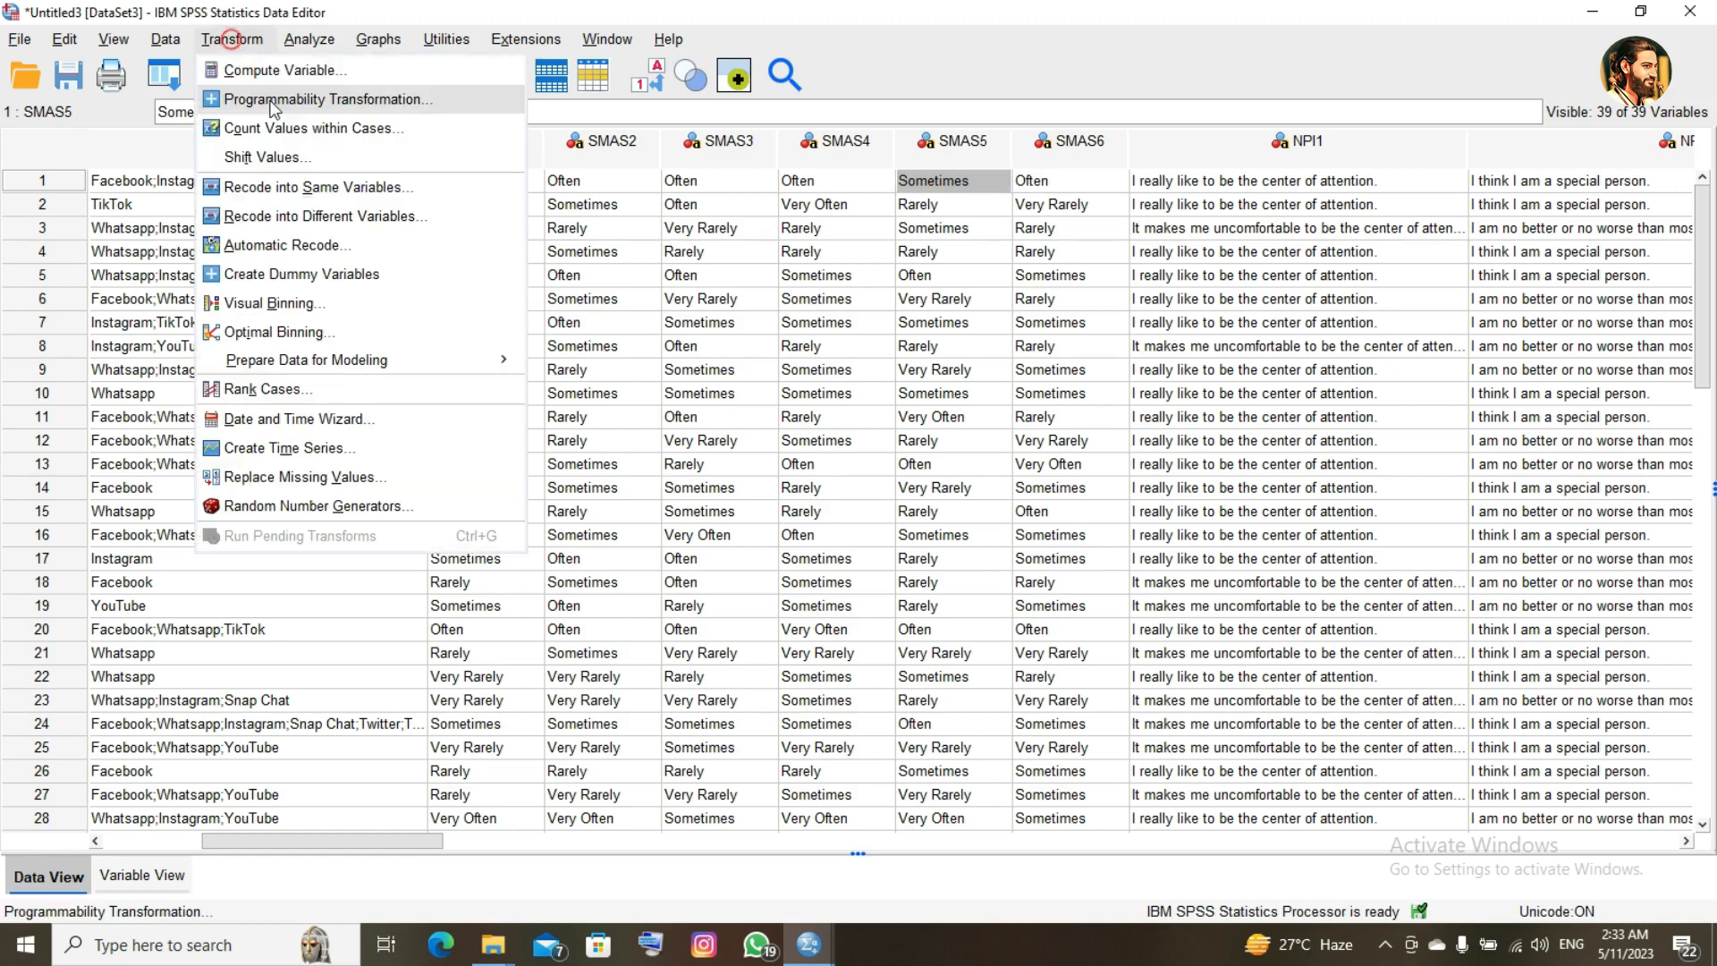
pyautogui.click(310, 182)
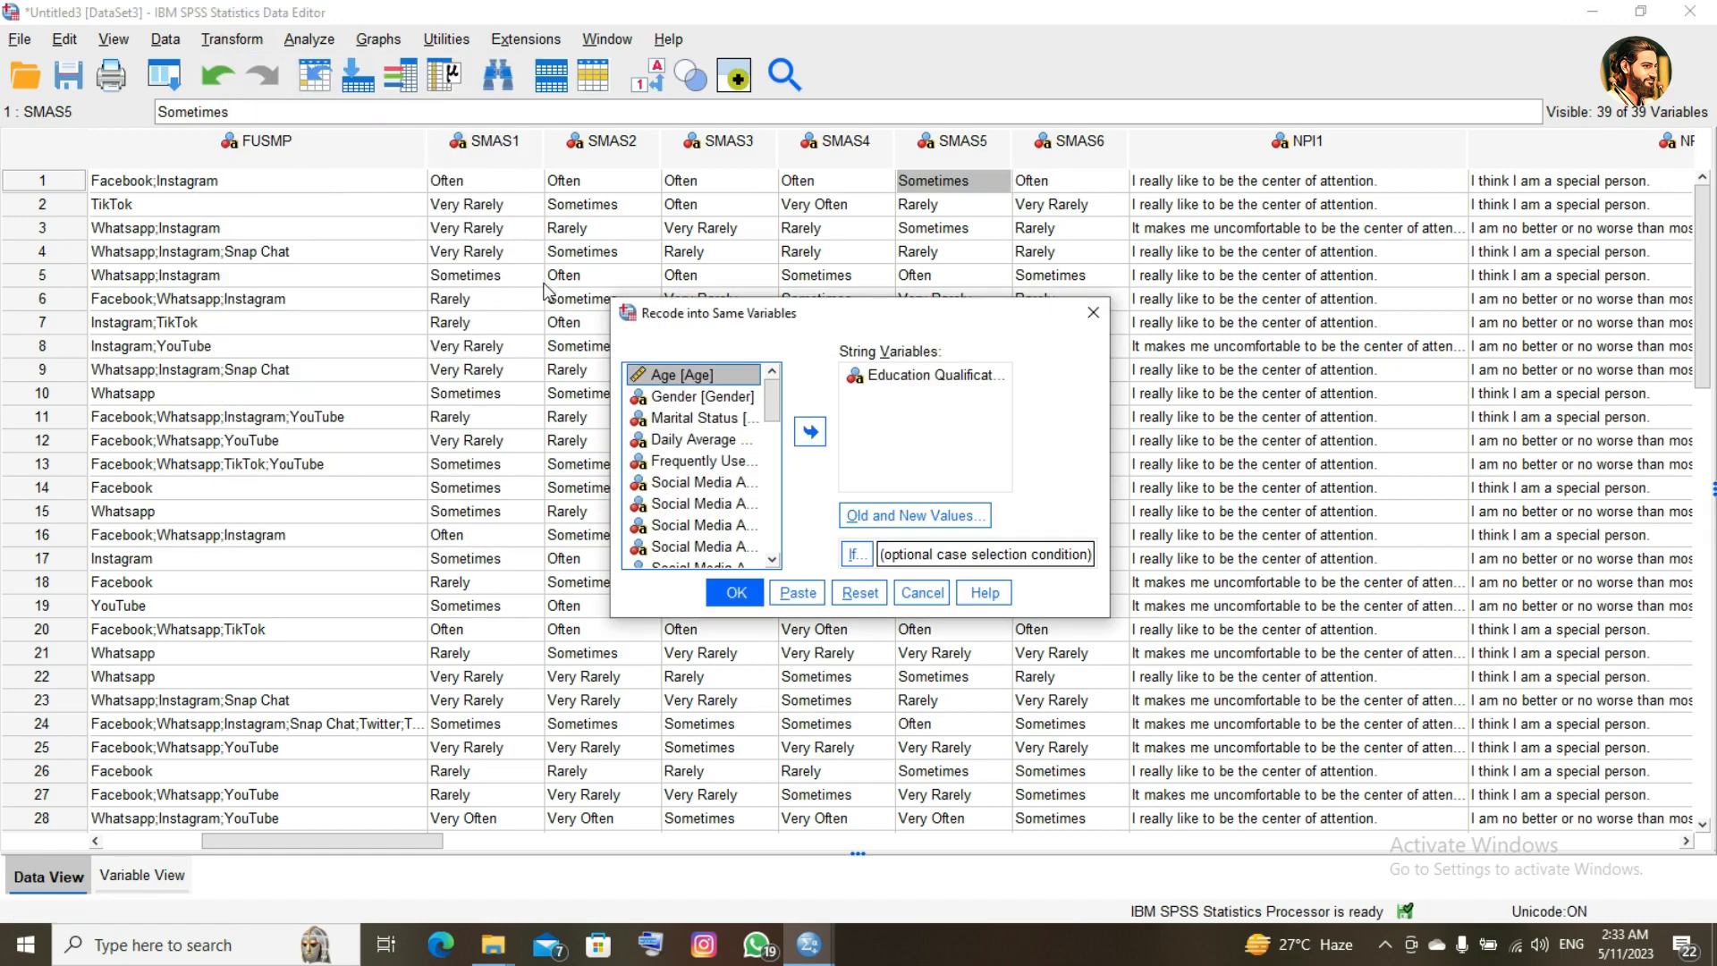
pyautogui.click(860, 593)
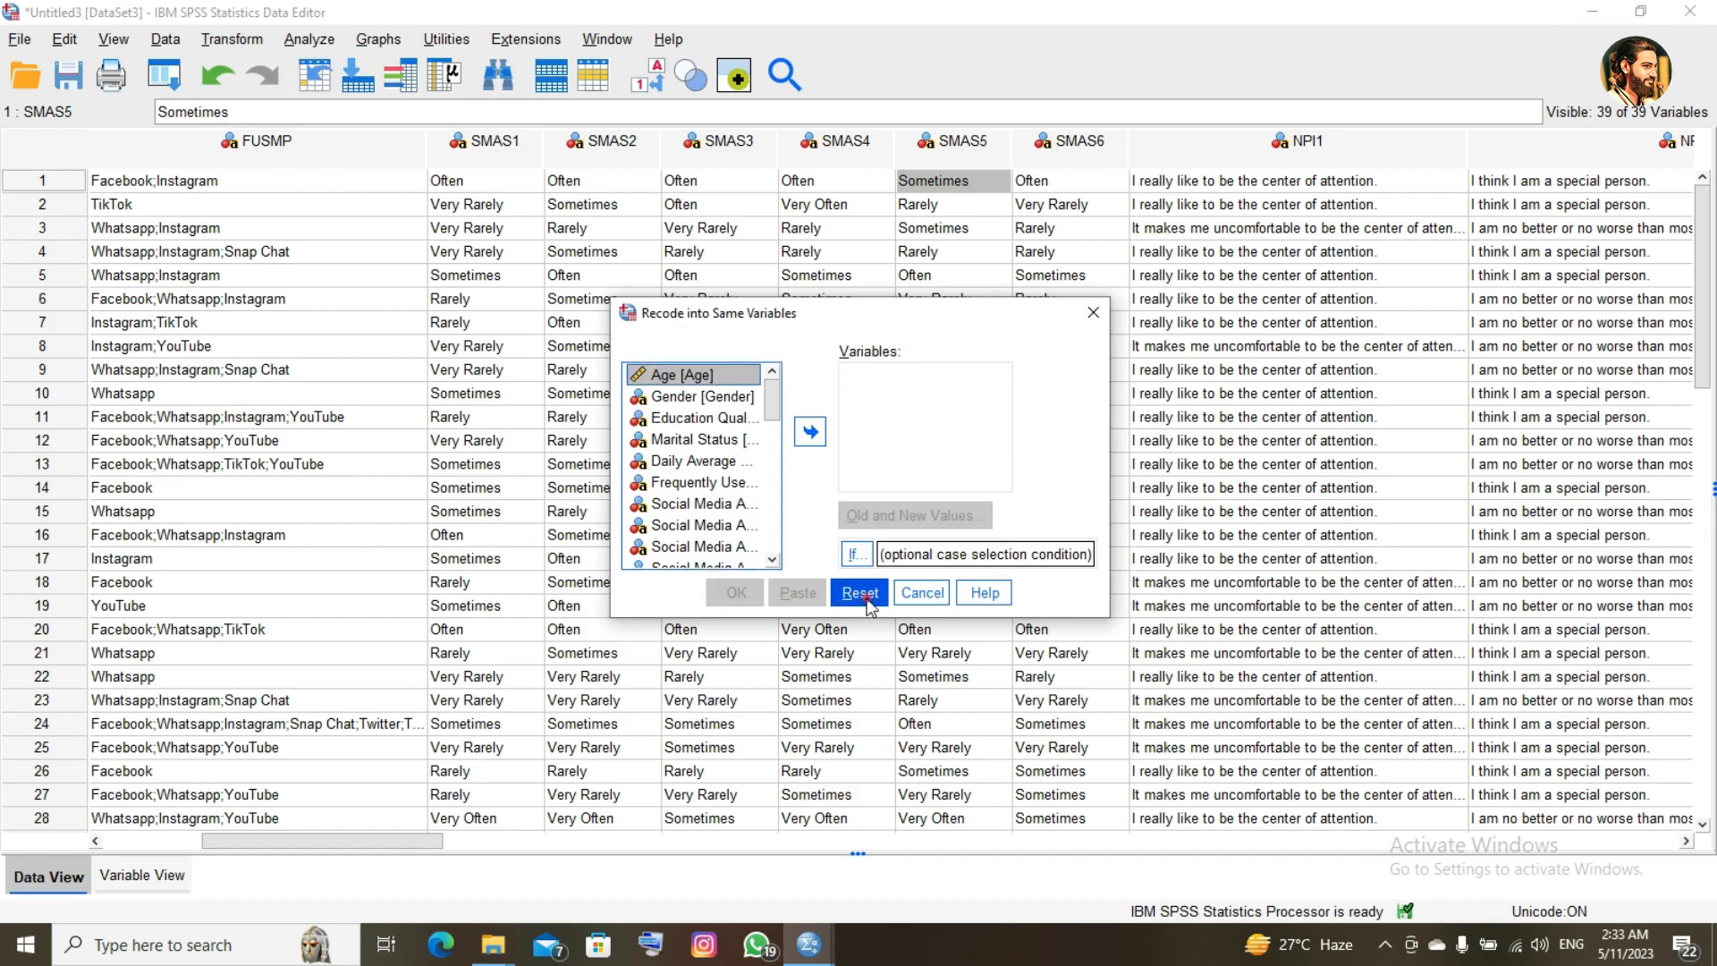
pyautogui.click(729, 505)
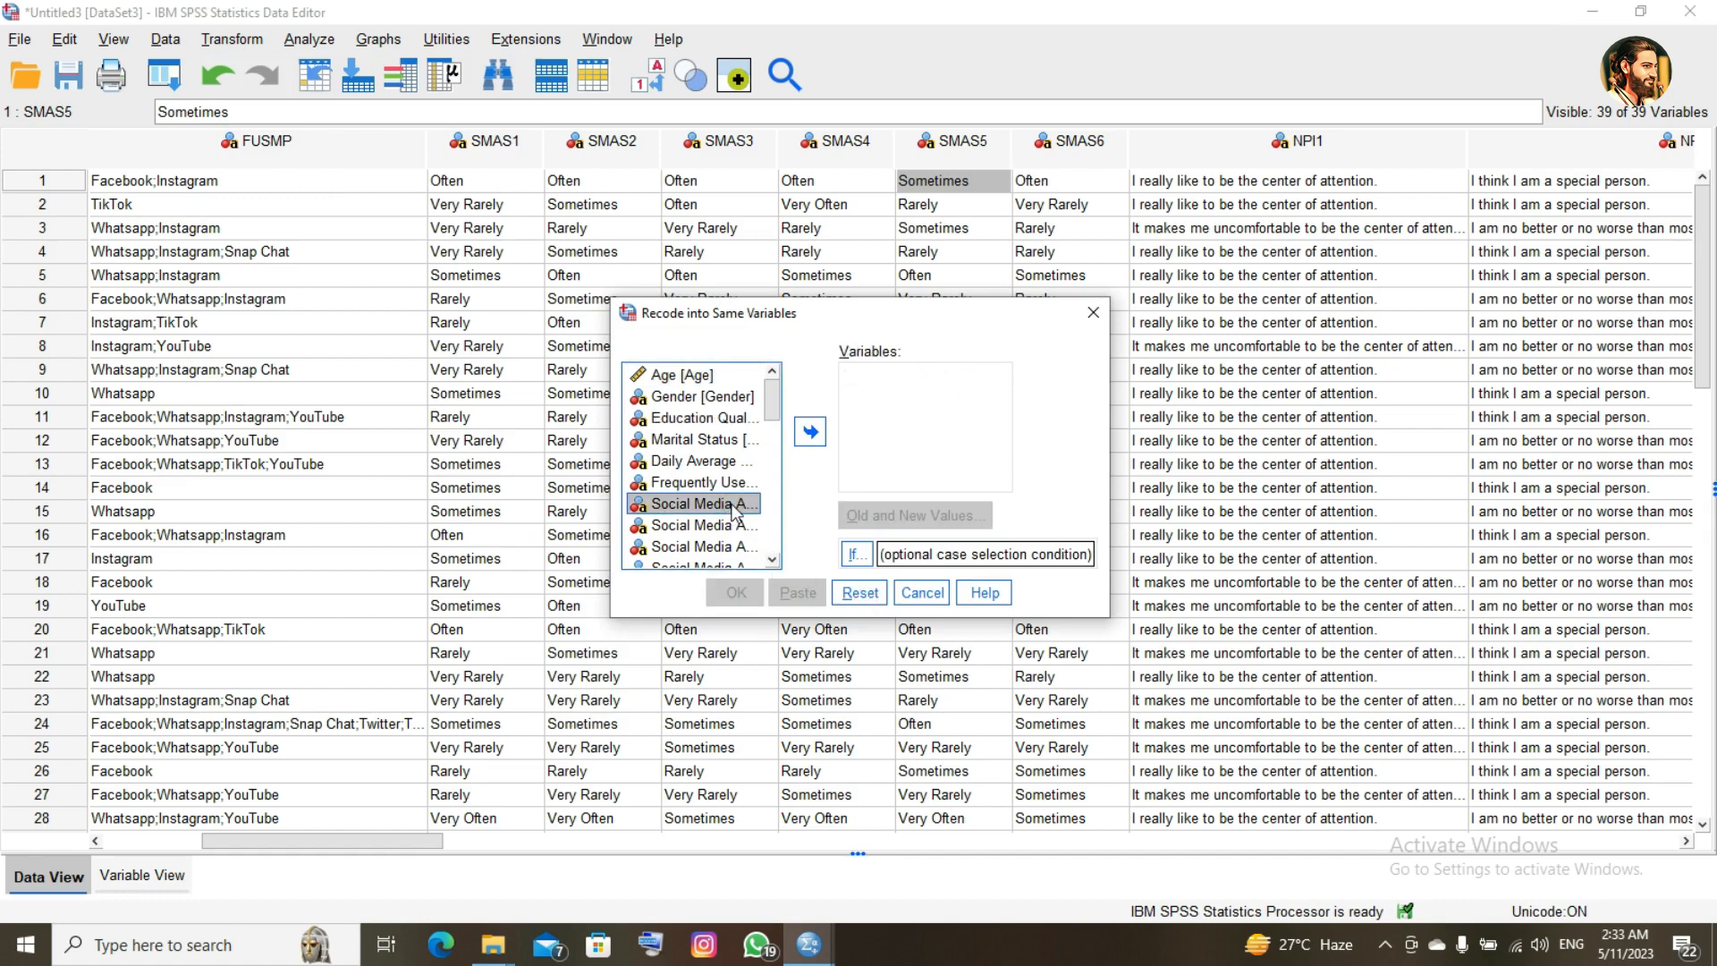
pyautogui.hotkey('shift', 'Down')
pyautogui.hotkey('shift', 'Down')
pyautogui.hotkey('shift', 'Down')
pyautogui.hotkey('shift', 'Down')
pyautogui.hotkey('shift', 'Down')
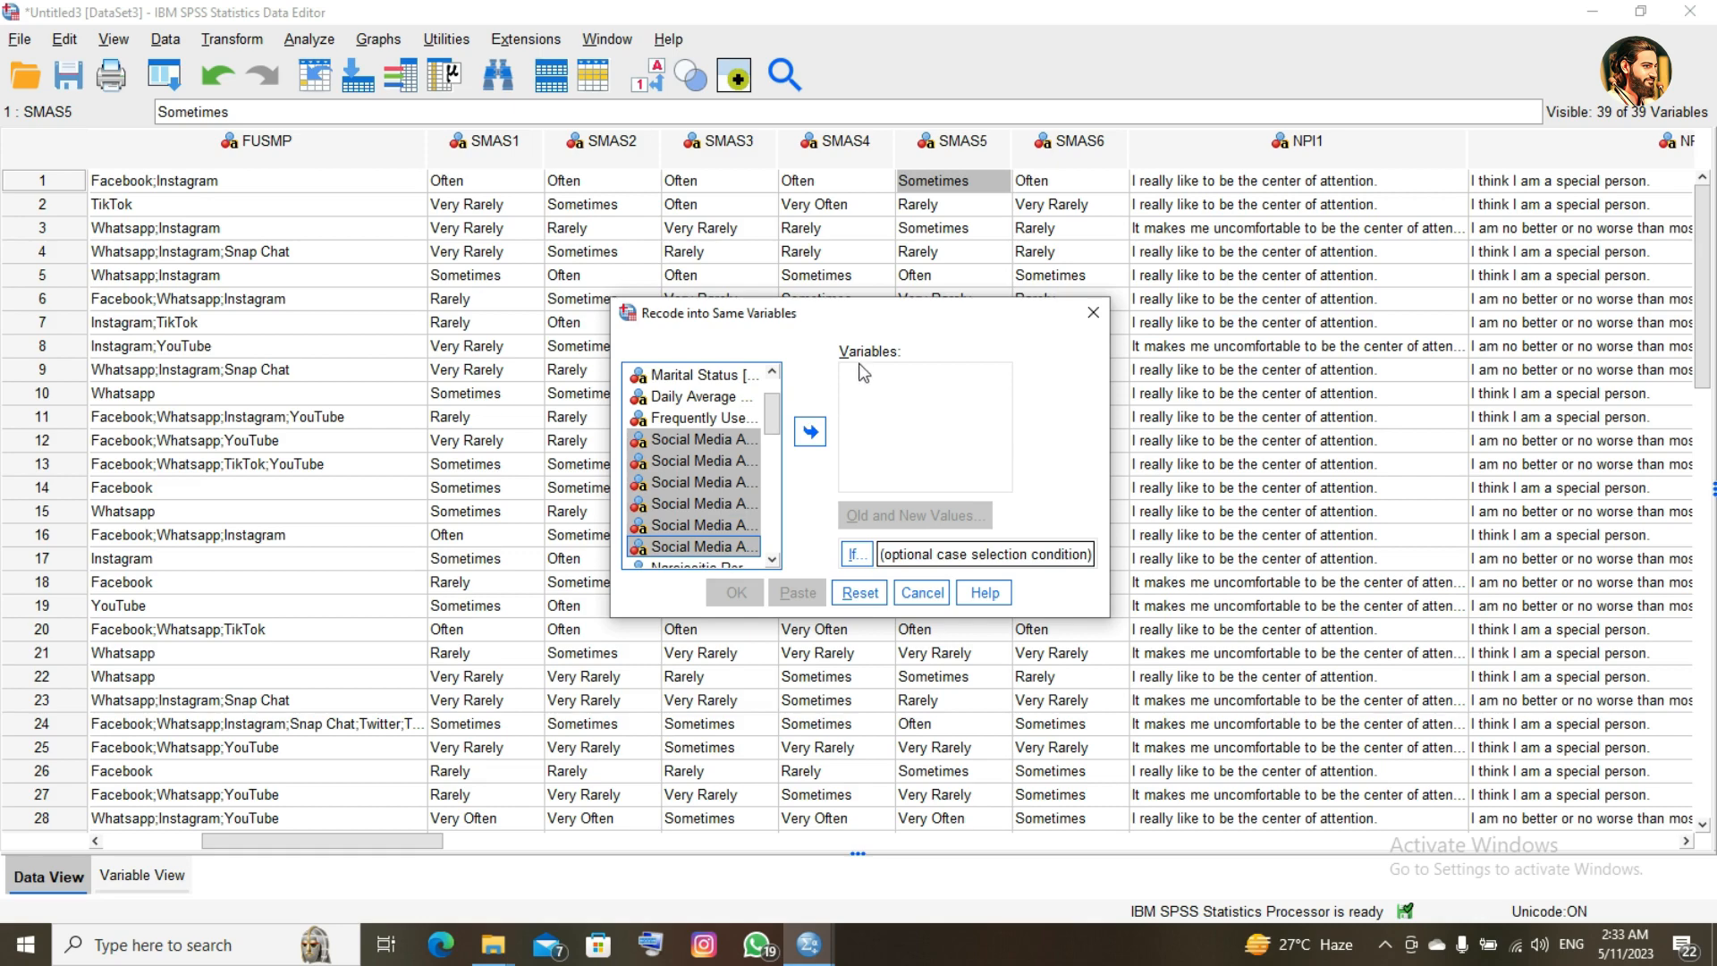
pyautogui.click(817, 436)
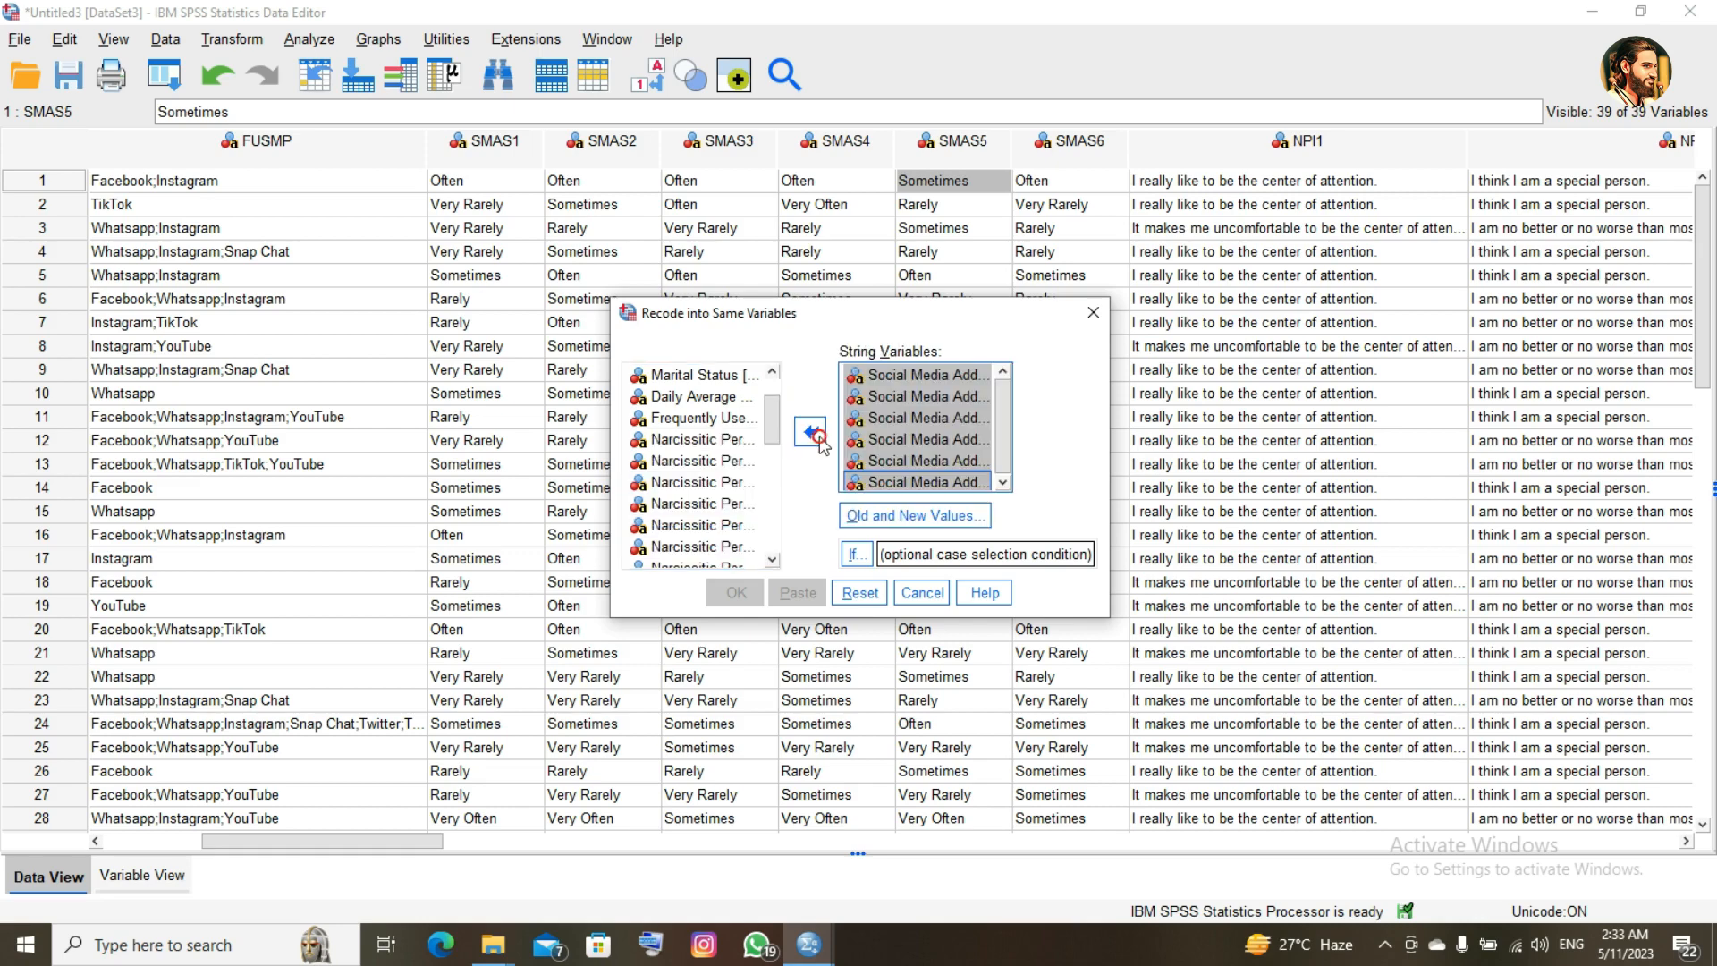
# - Define the first recode rule for the six SMAS variables, mapping the old value Very Rarely to 1
pyautogui.click(880, 515)
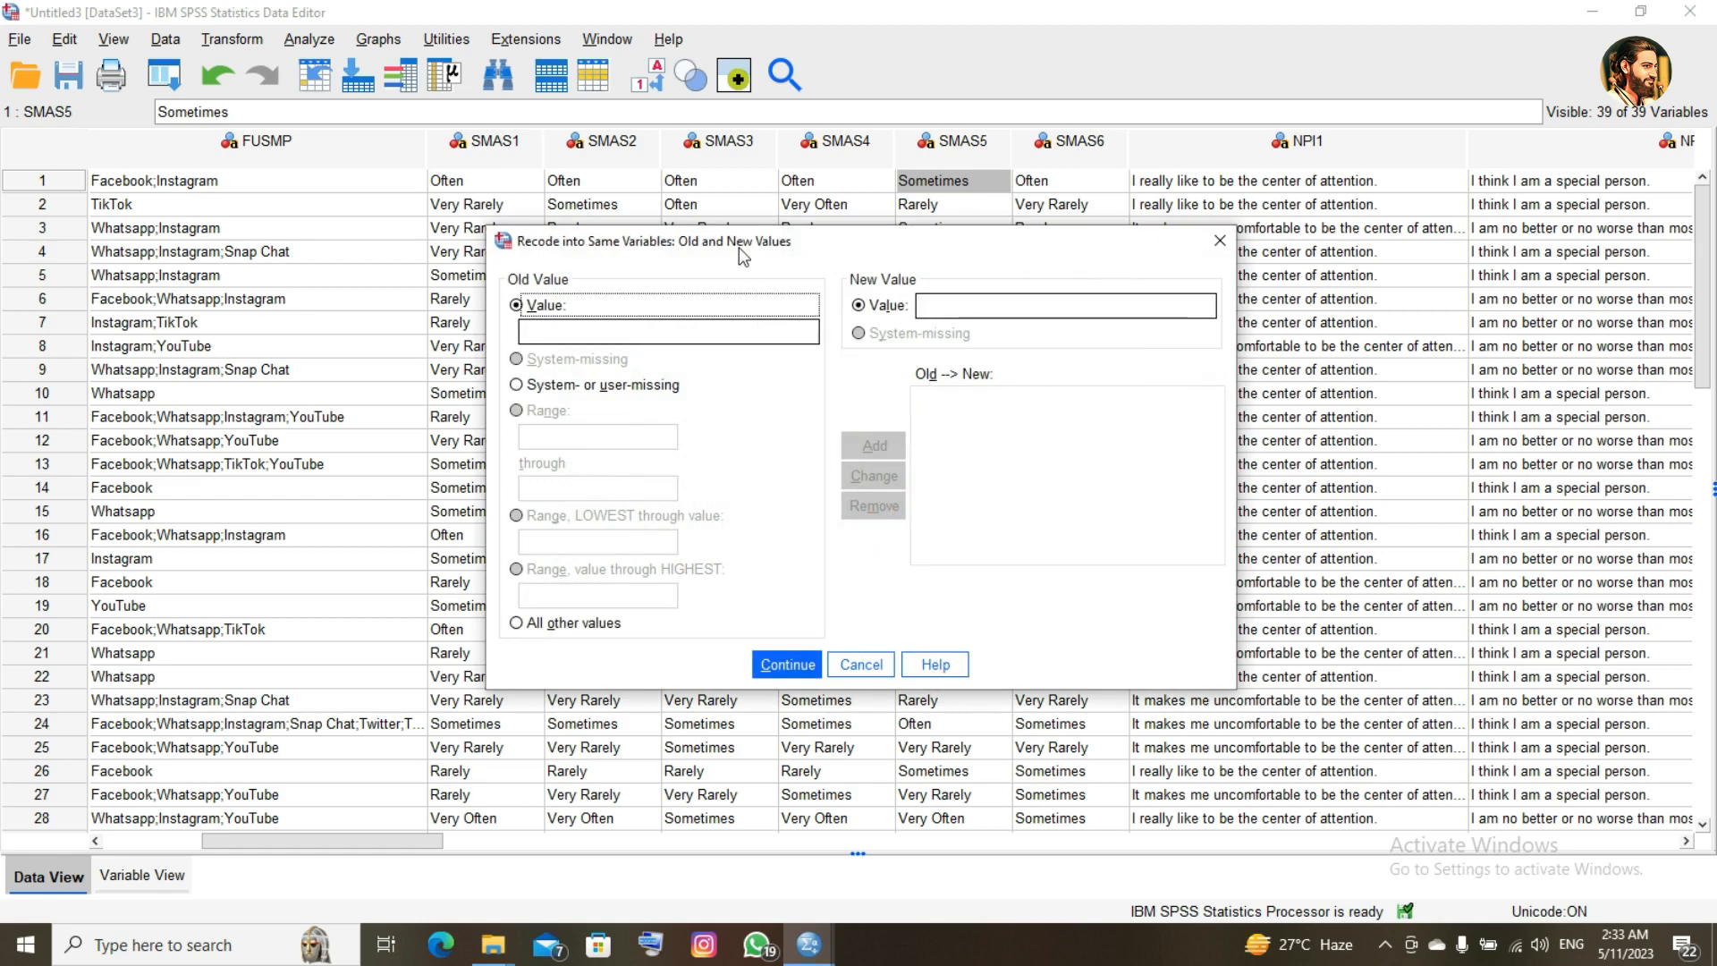
pyautogui.moveTo(750, 245); pyautogui.dragTo(881, 272)
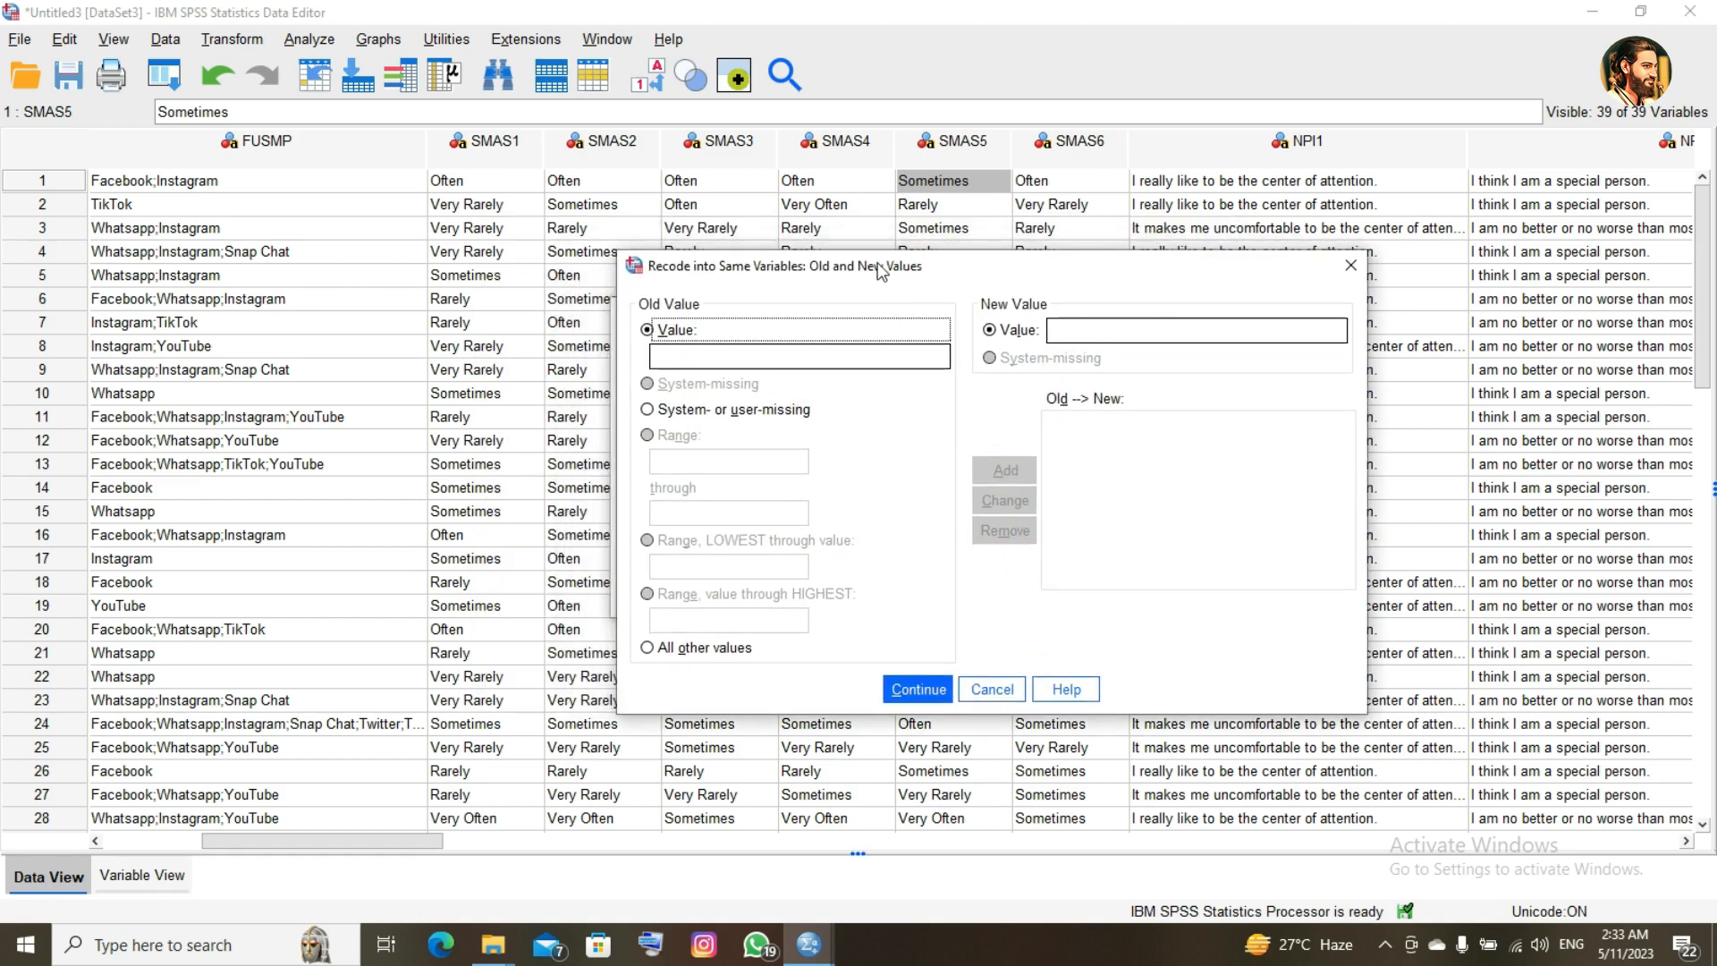
pyautogui.click(757, 357)
pyautogui.write('Very')
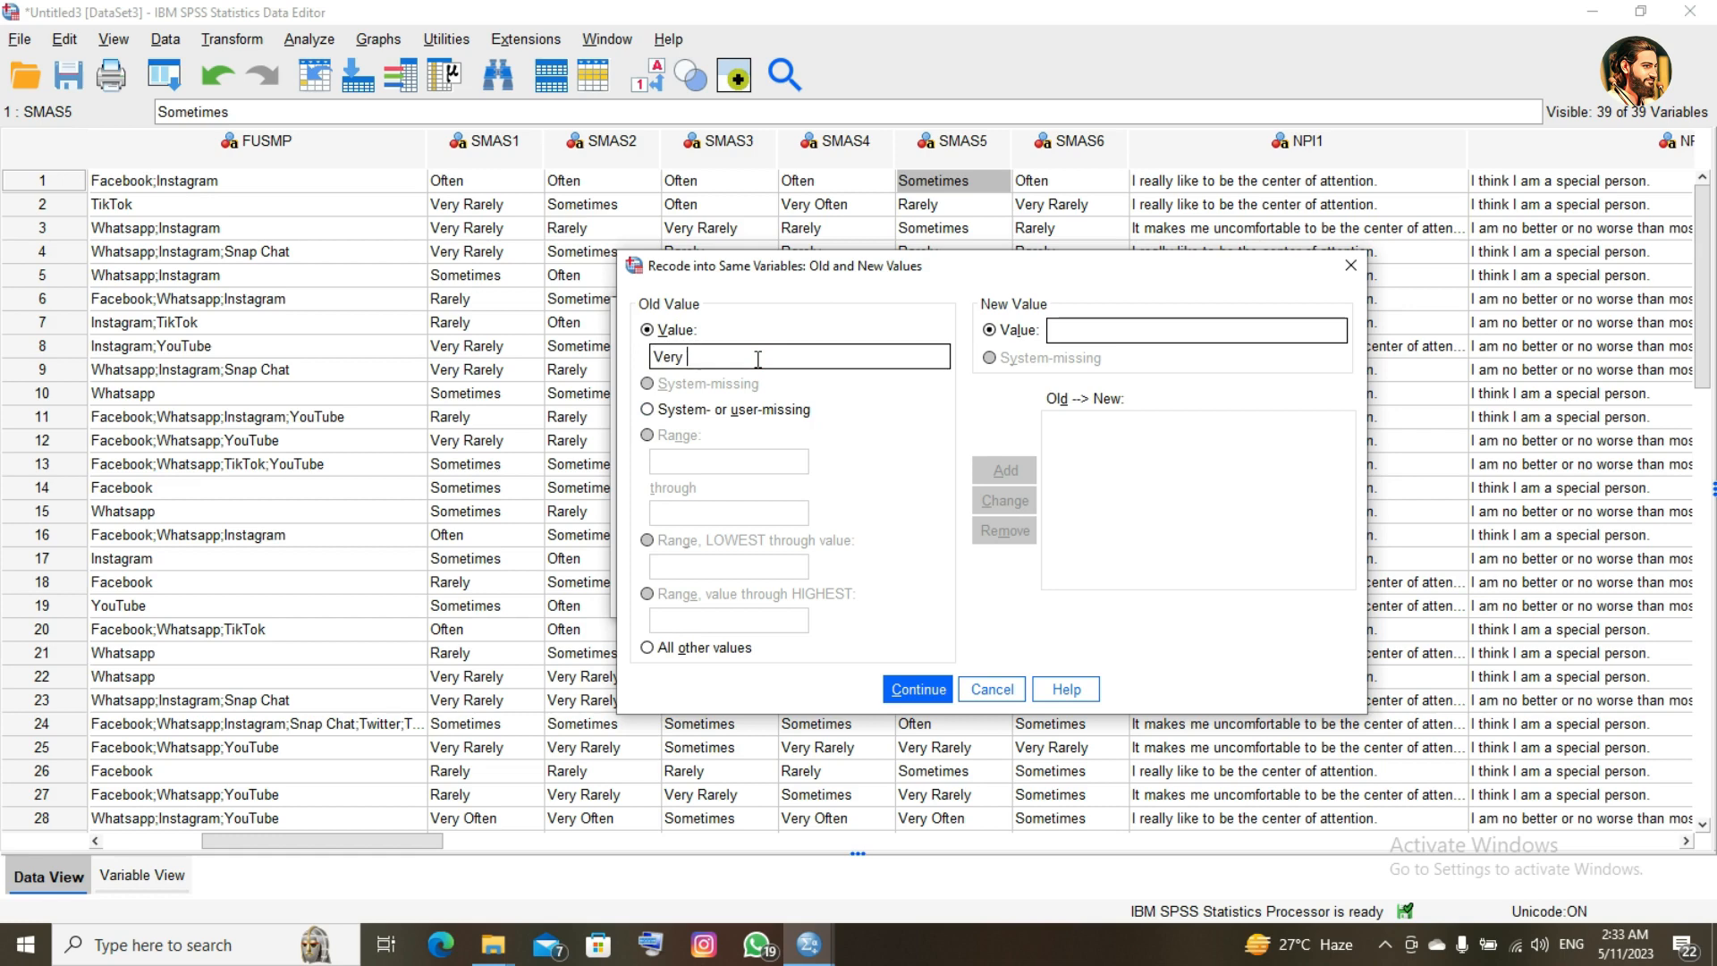
pyautogui.write(' Rarely')
pyautogui.click(1064, 335)
pyautogui.write('1')
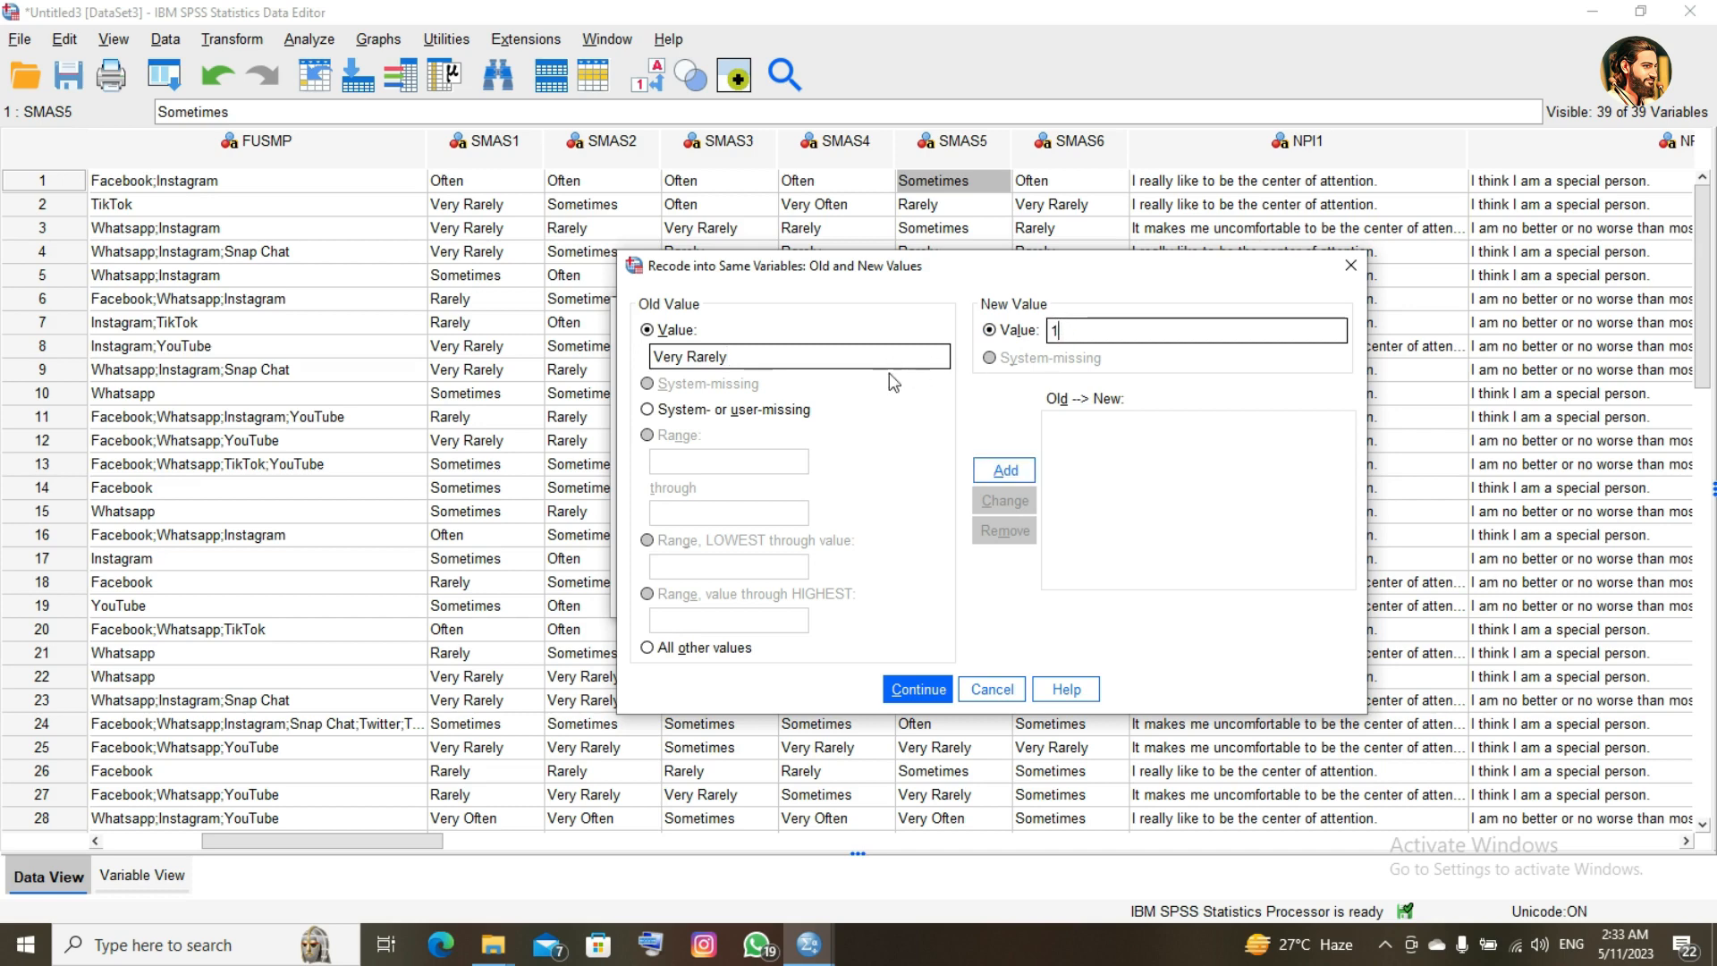
pyautogui.click(986, 478)
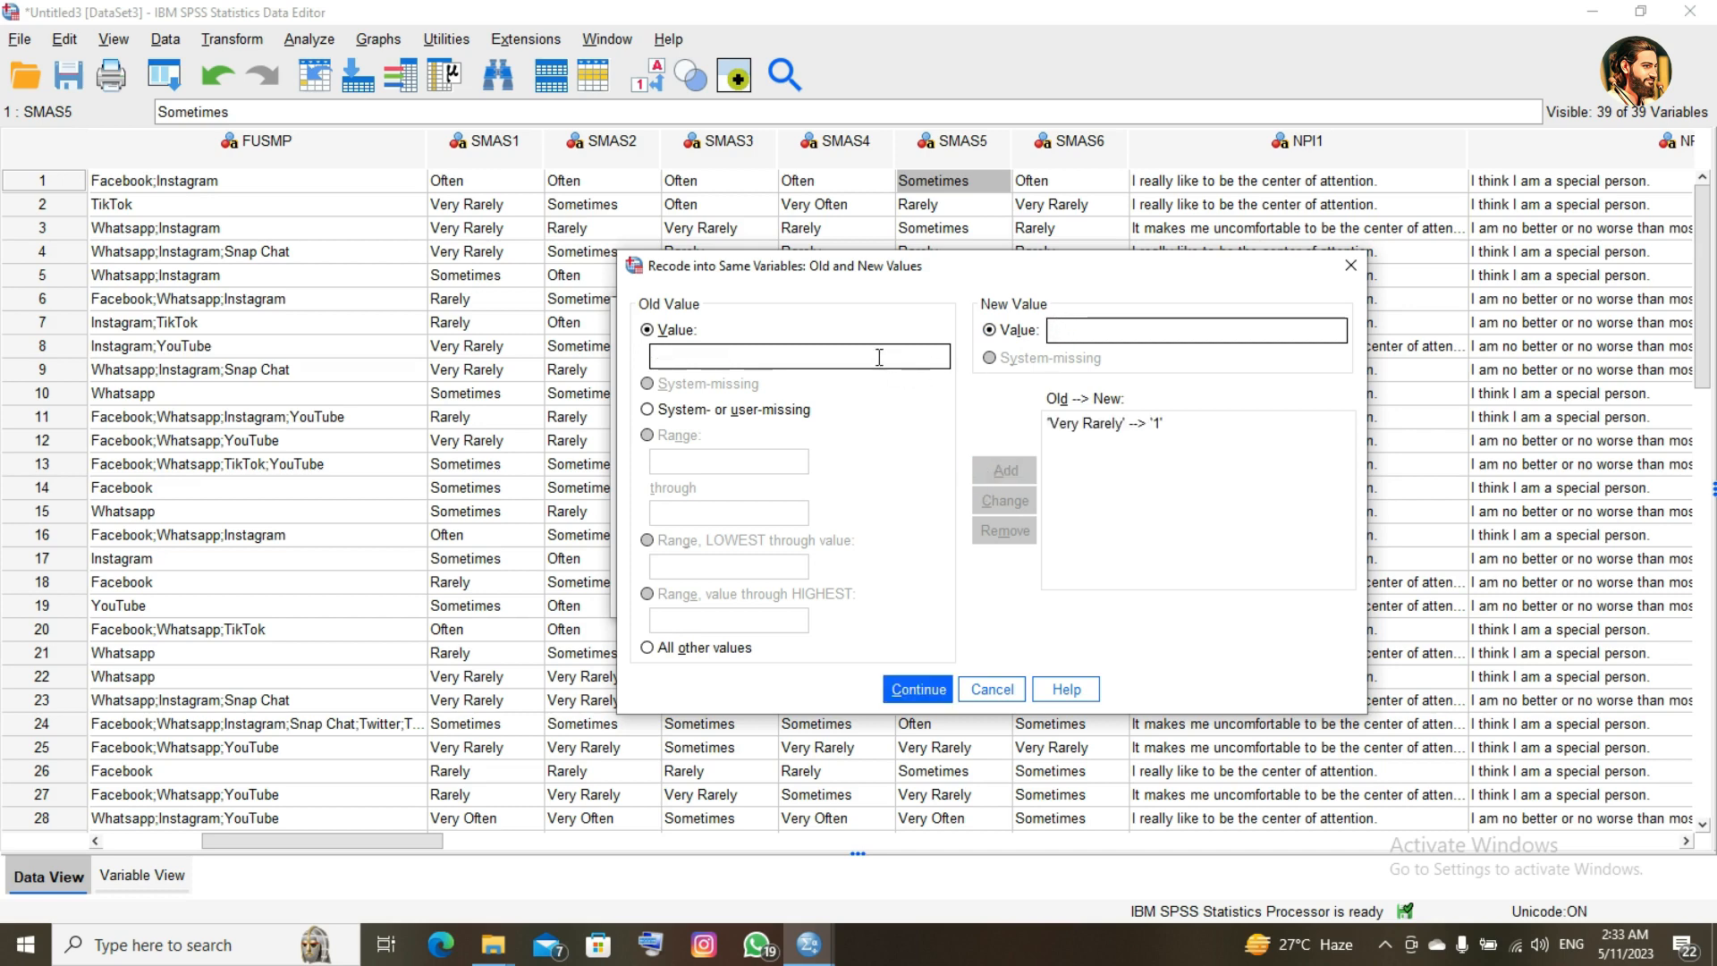
# - Add recode rules mapping Rarely to 2 and Sometimes to 3
pyautogui.write('Rarely')
pyautogui.click(1083, 327)
pyautogui.write('2')
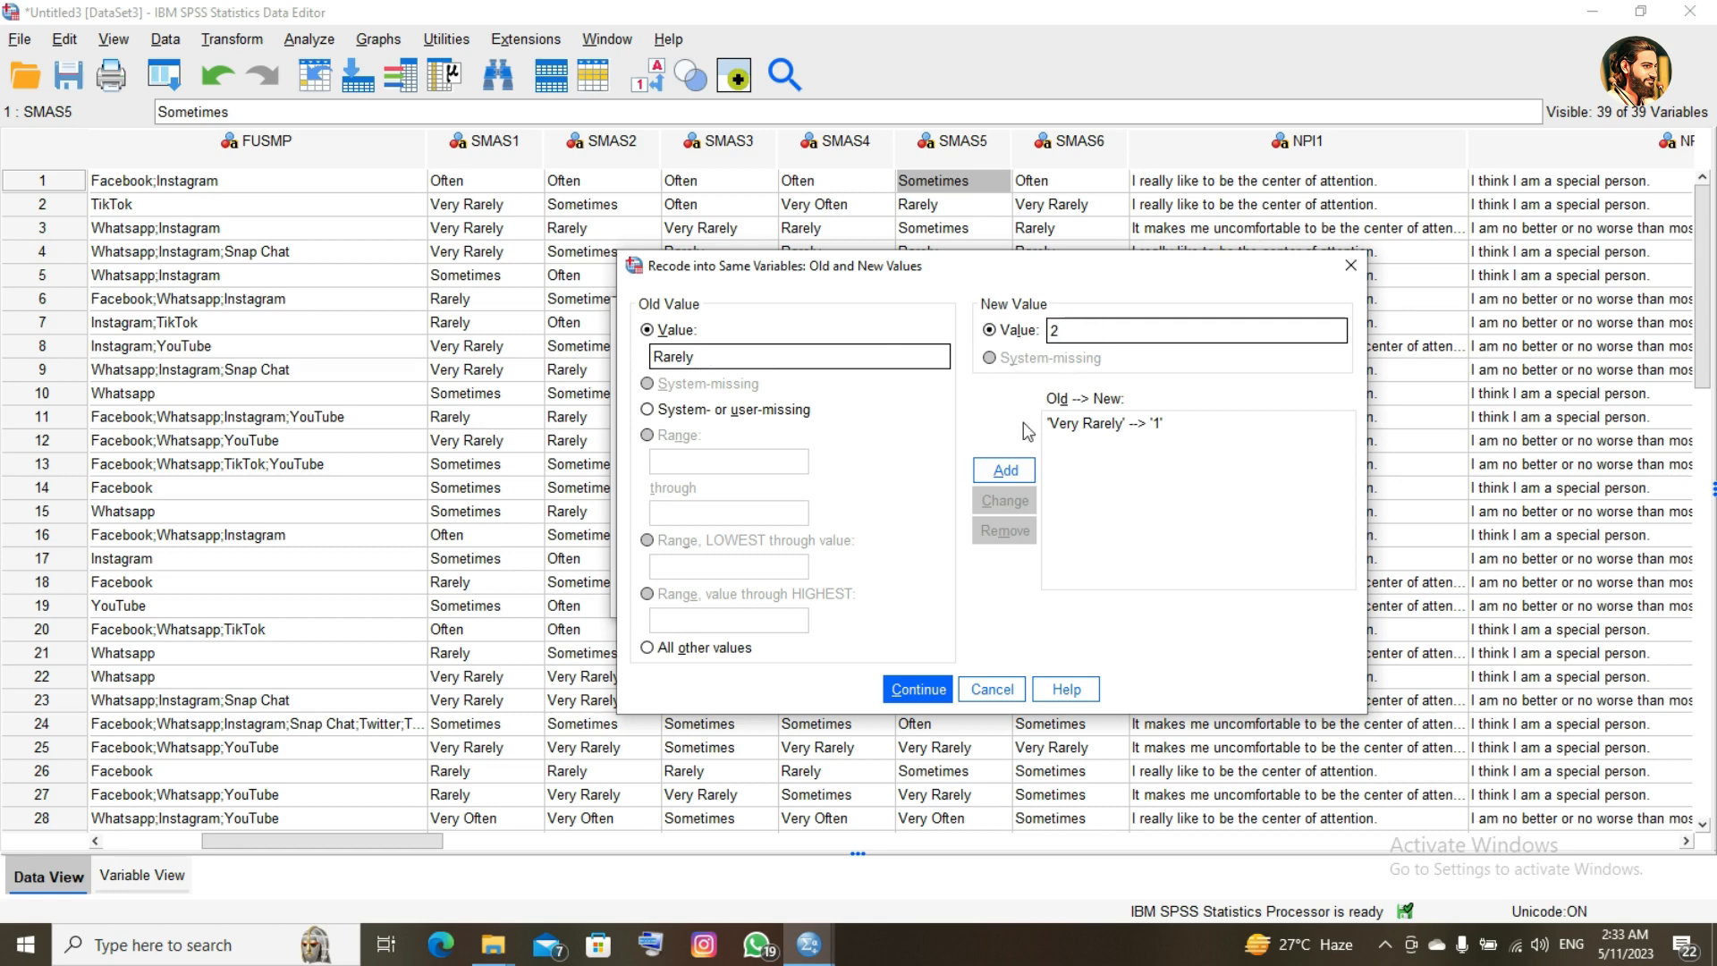
pyautogui.click(1005, 469)
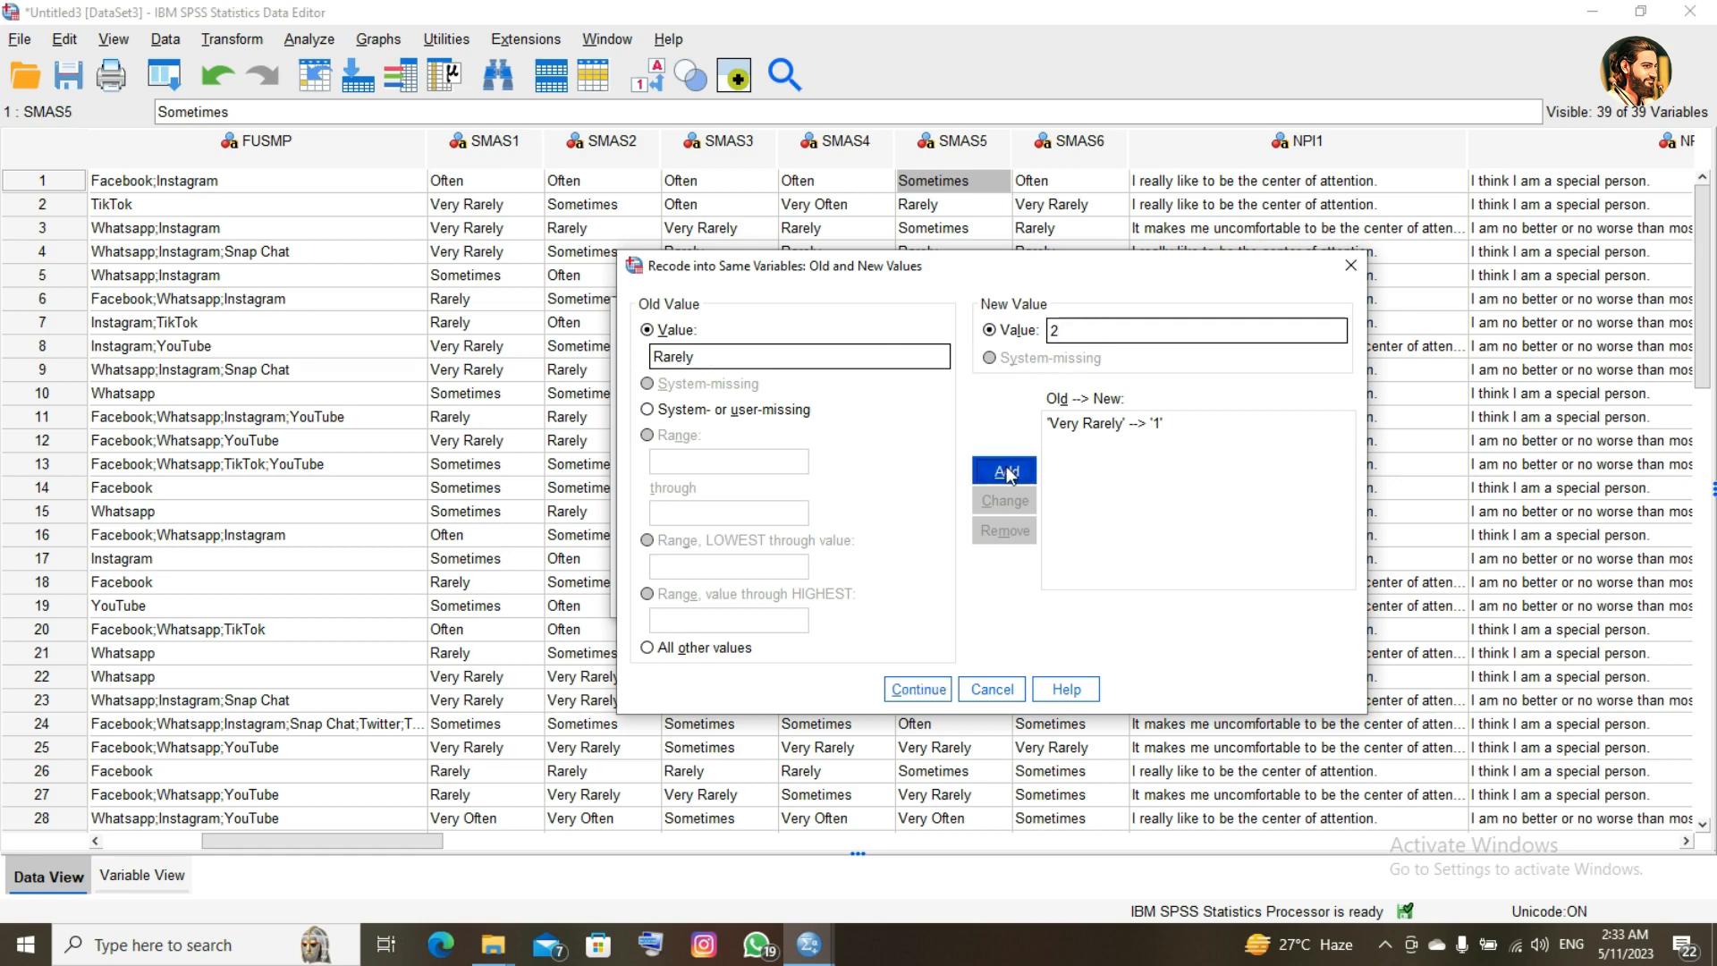
pyautogui.click(869, 358)
pyautogui.write('Someti')
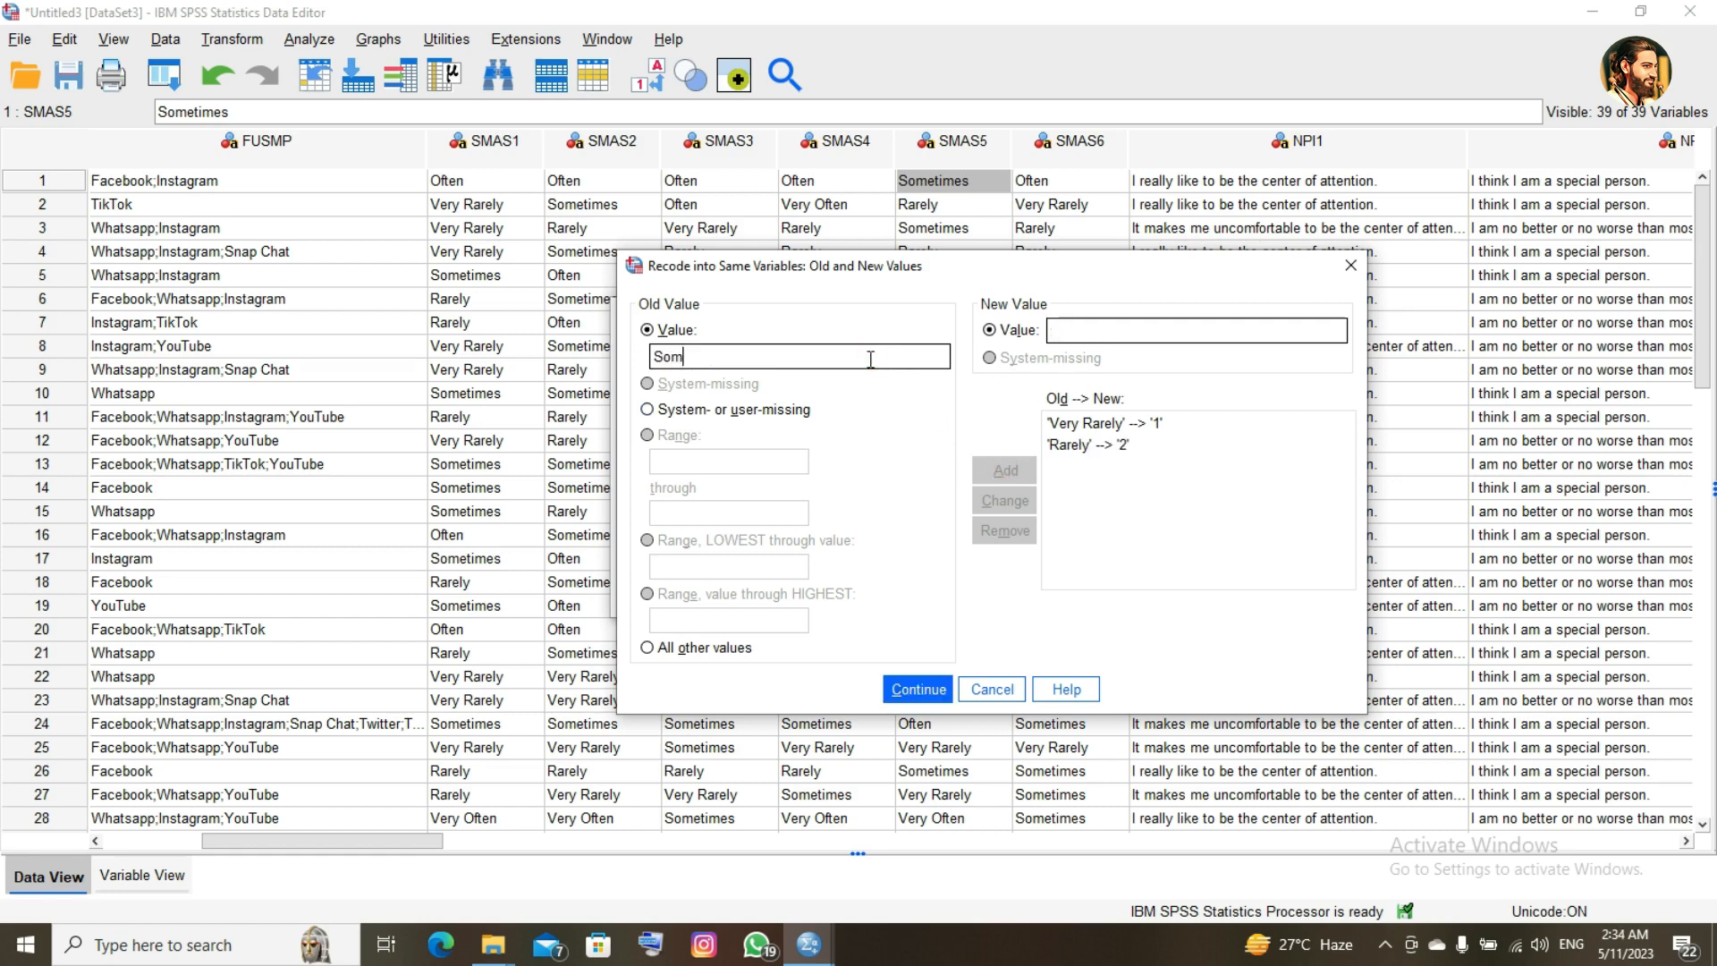
pyautogui.write('mes')
pyautogui.write('3')
pyautogui.click(1002, 476)
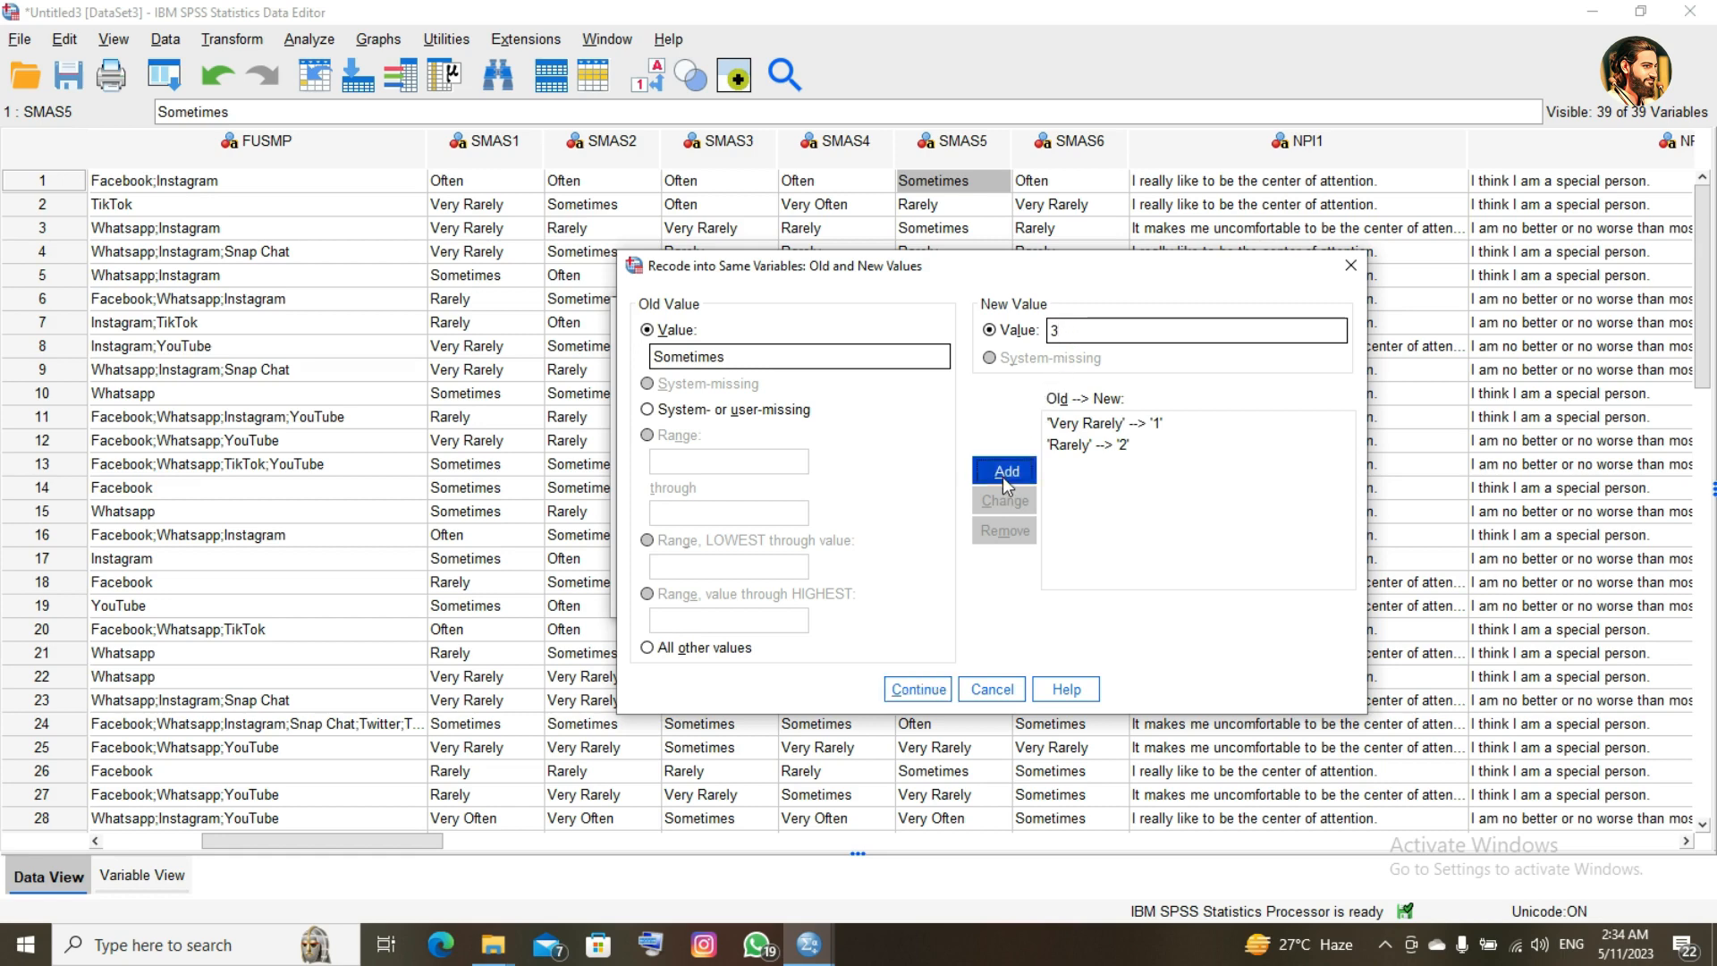
# - Add recode rules mapping Often to 4 and Very Often to 5
pyautogui.click(896, 358)
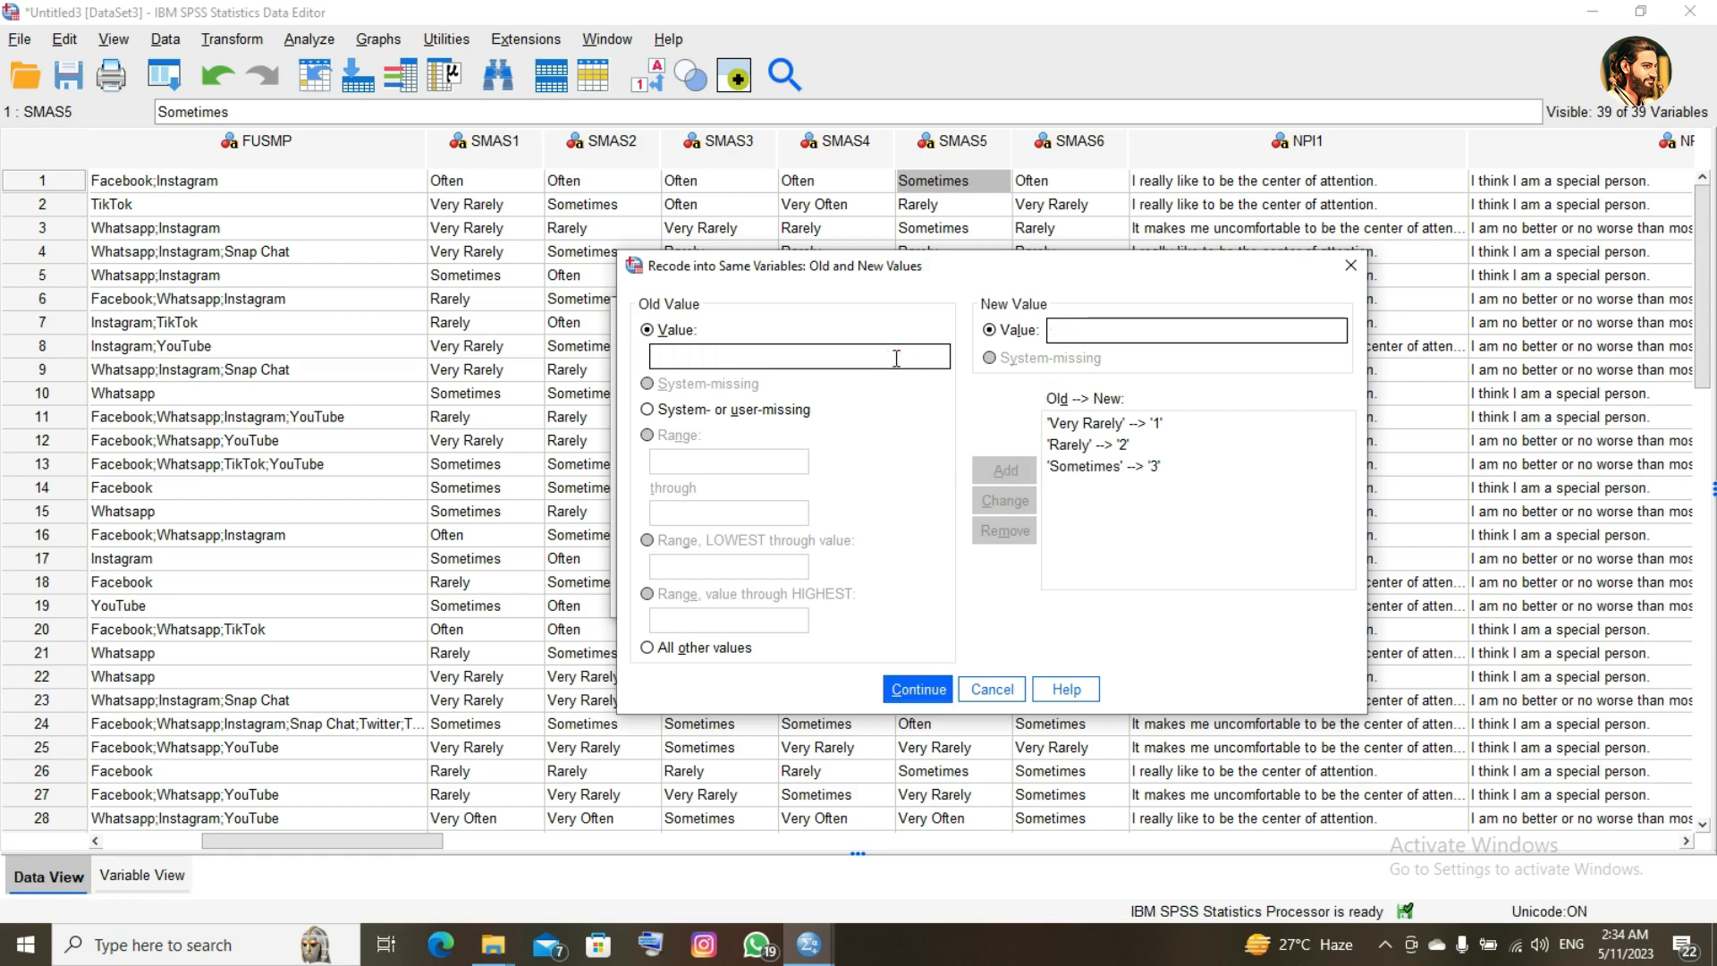
pyautogui.write('Often')
pyautogui.click(1072, 334)
pyautogui.write('4')
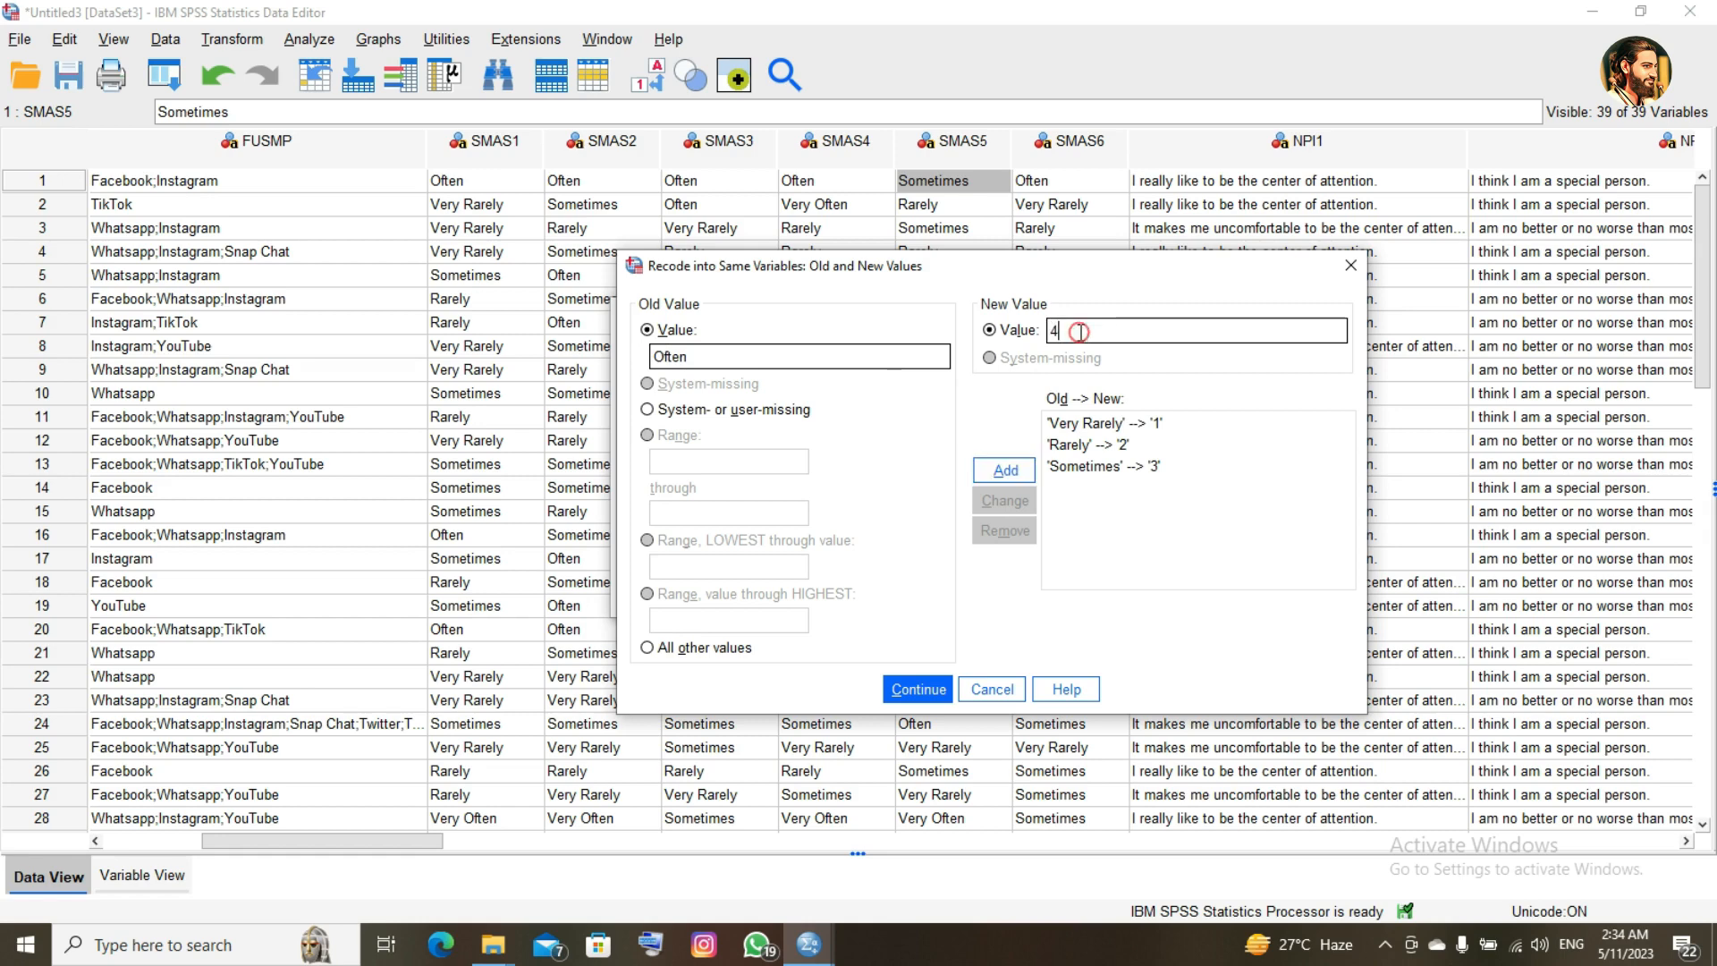
pyautogui.click(1005, 470)
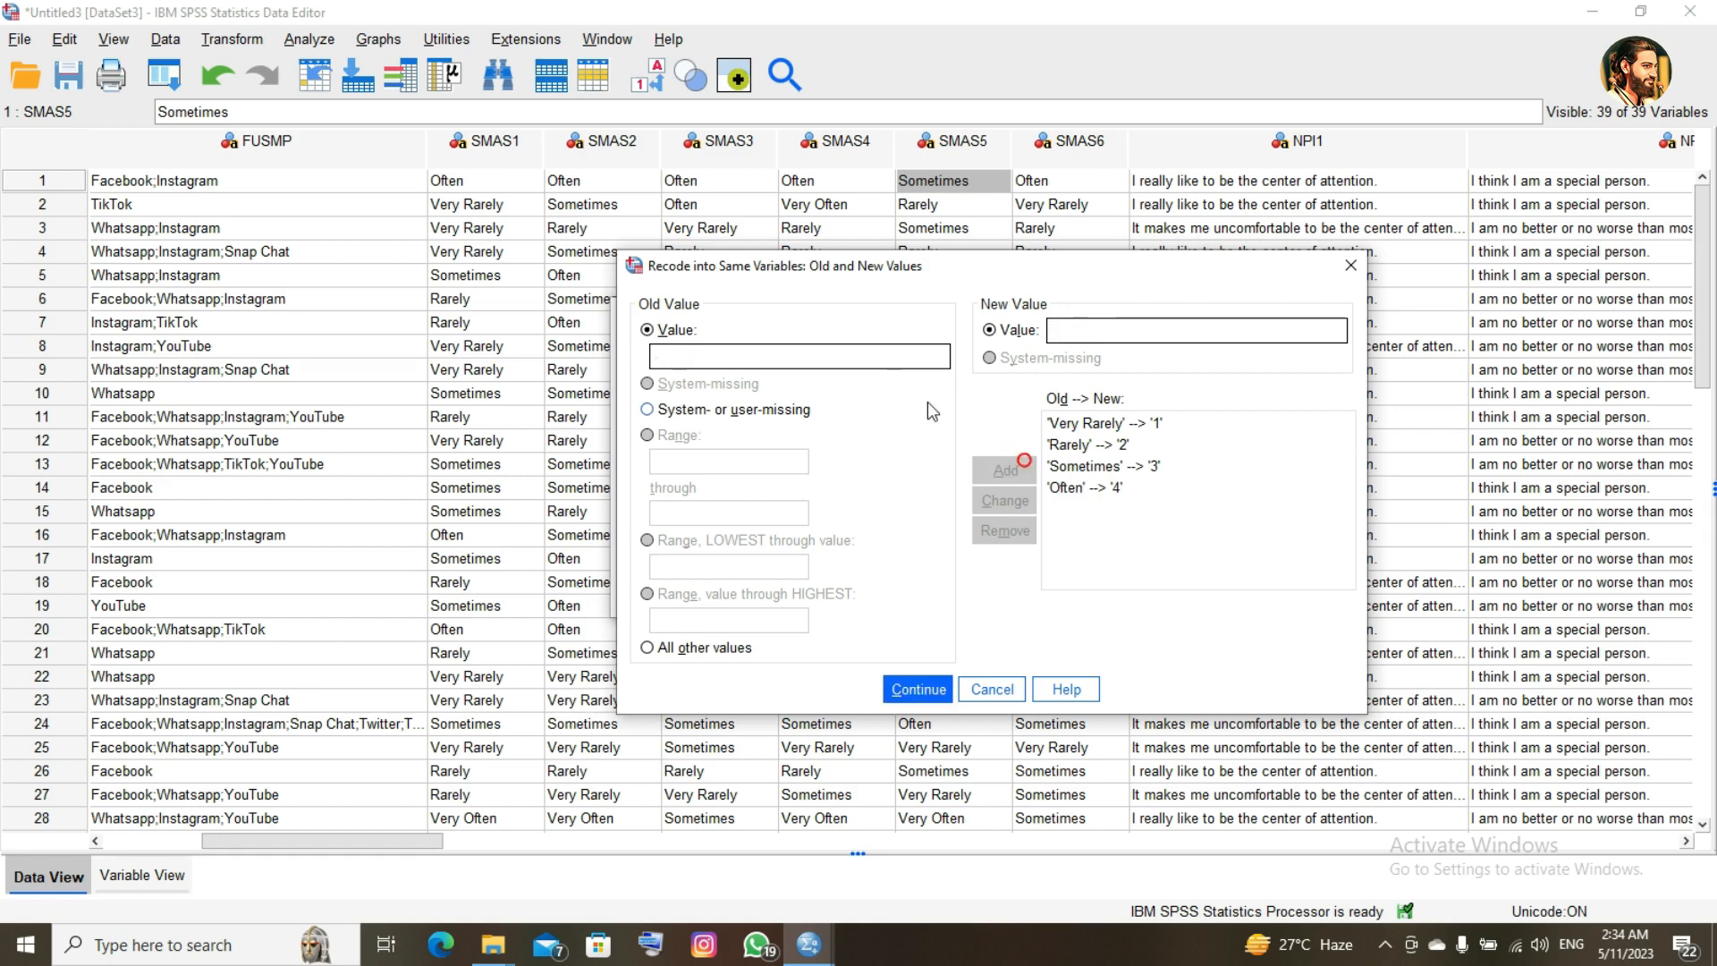
pyautogui.click(895, 366)
pyautogui.write('Very Often')
pyautogui.click(1098, 332)
pyautogui.write('5')
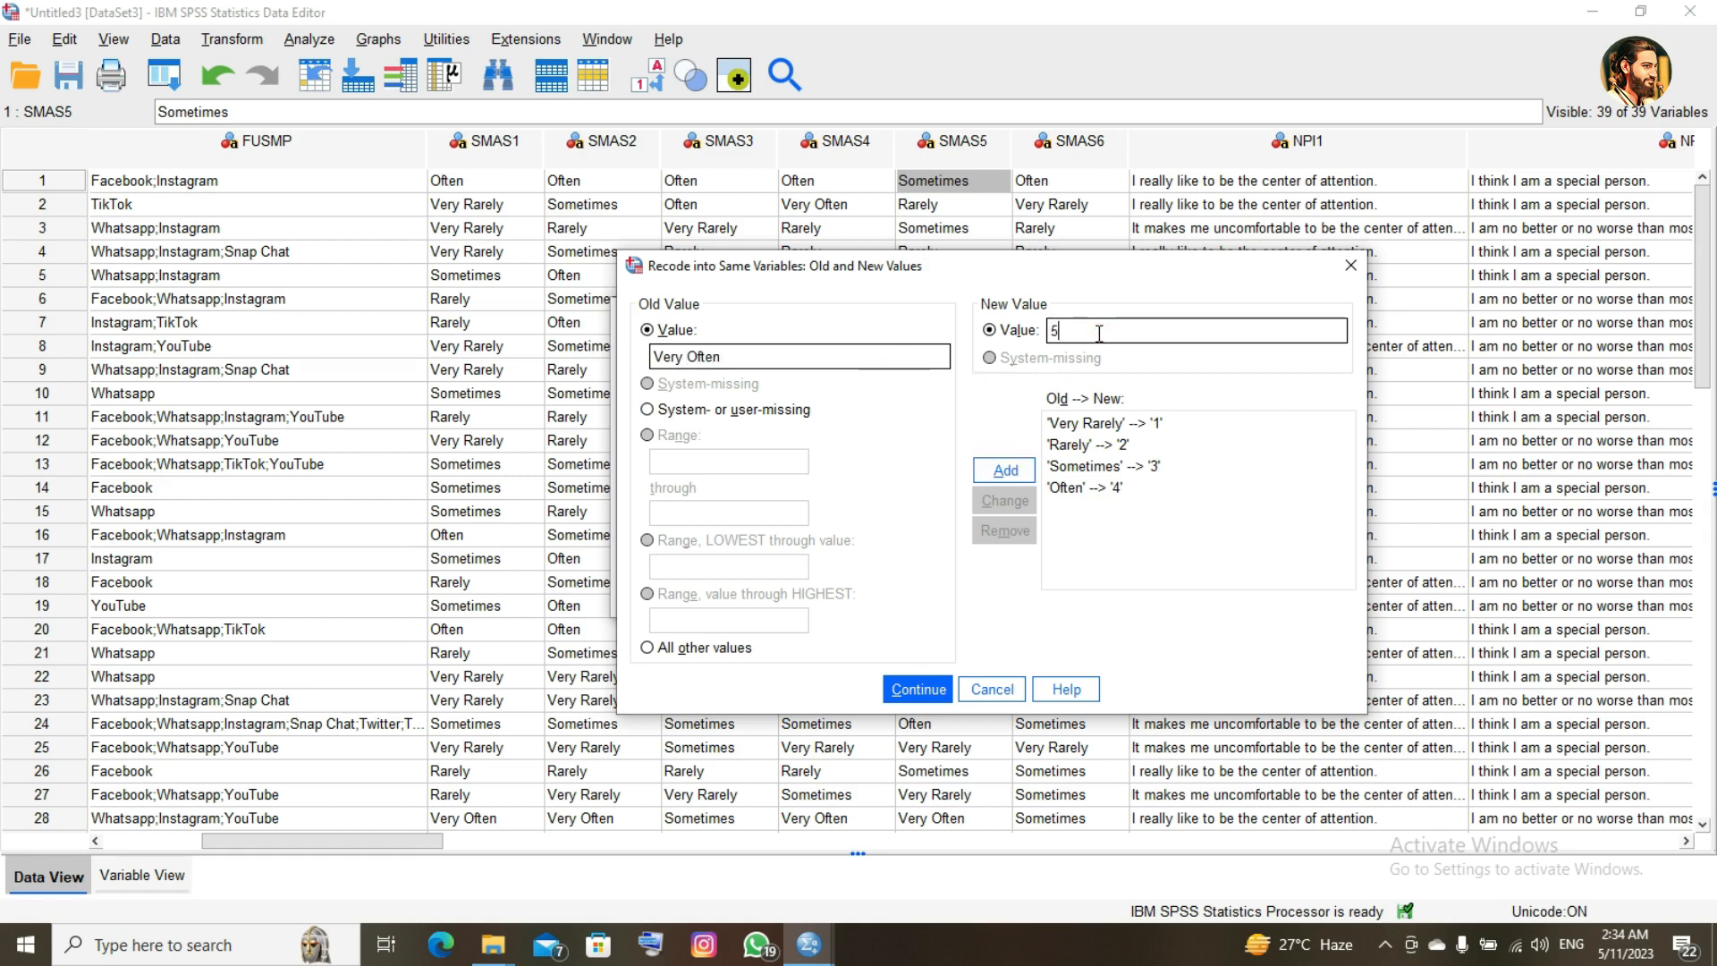
pyautogui.click(1011, 470)
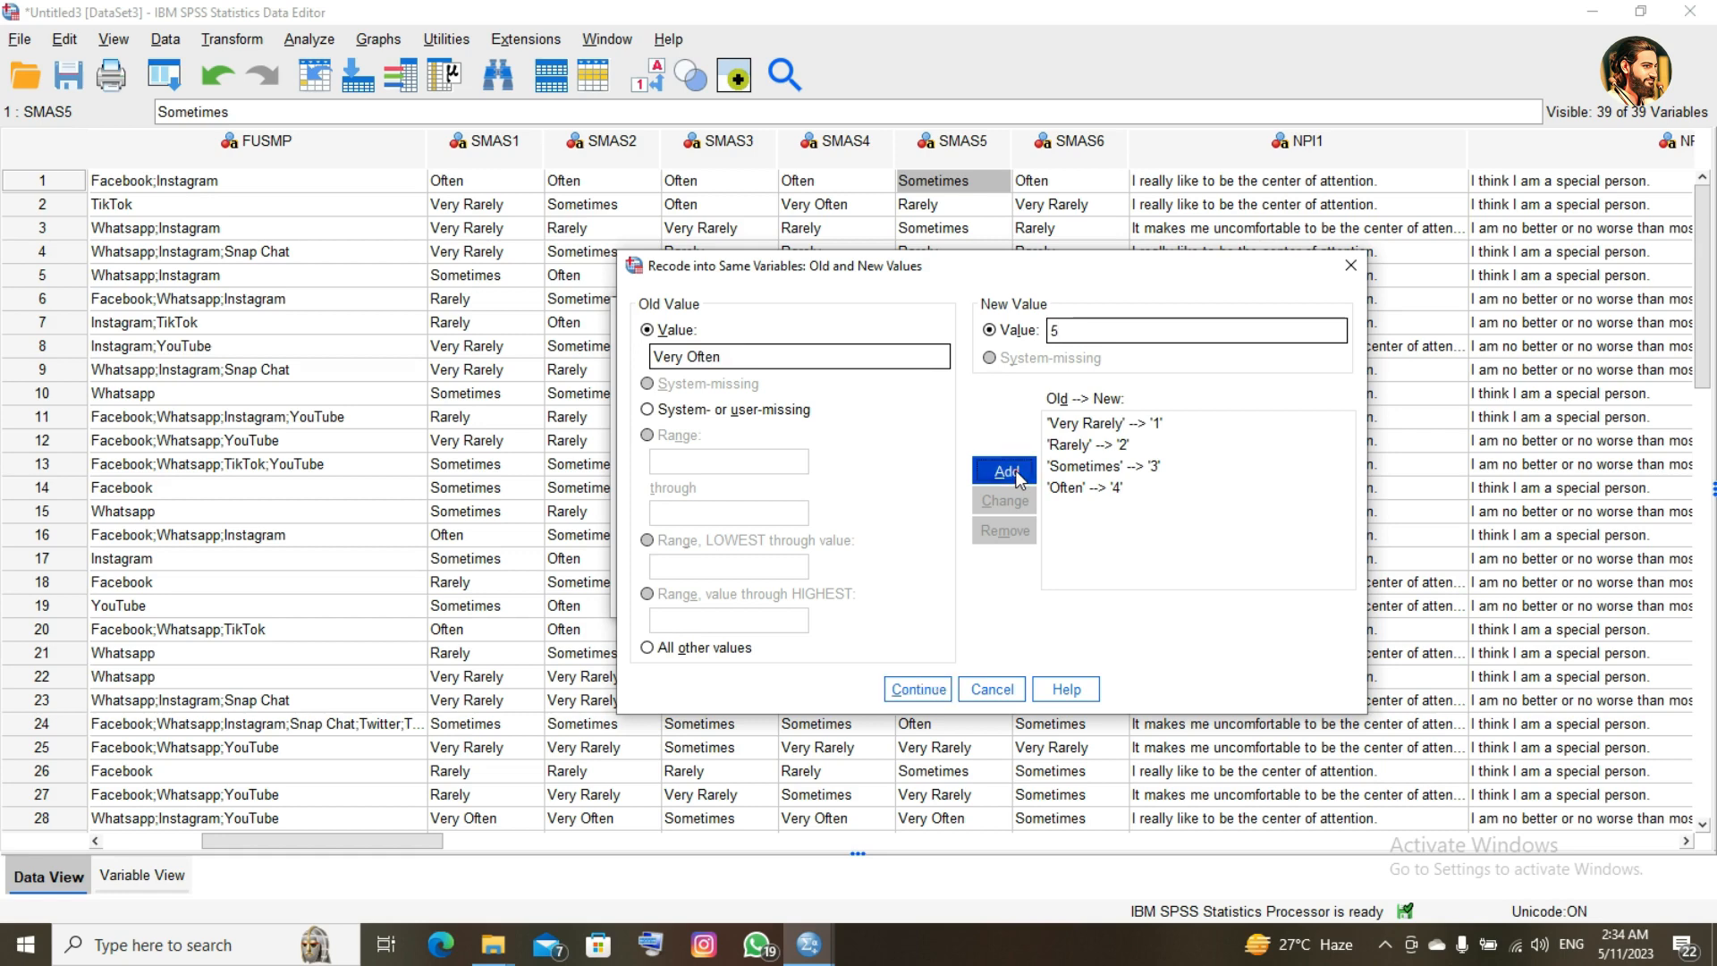
# - Accept the old and new values, run the recode on SMAS1 to SMAS6, and minimise the output viewer
pyautogui.click(927, 696)
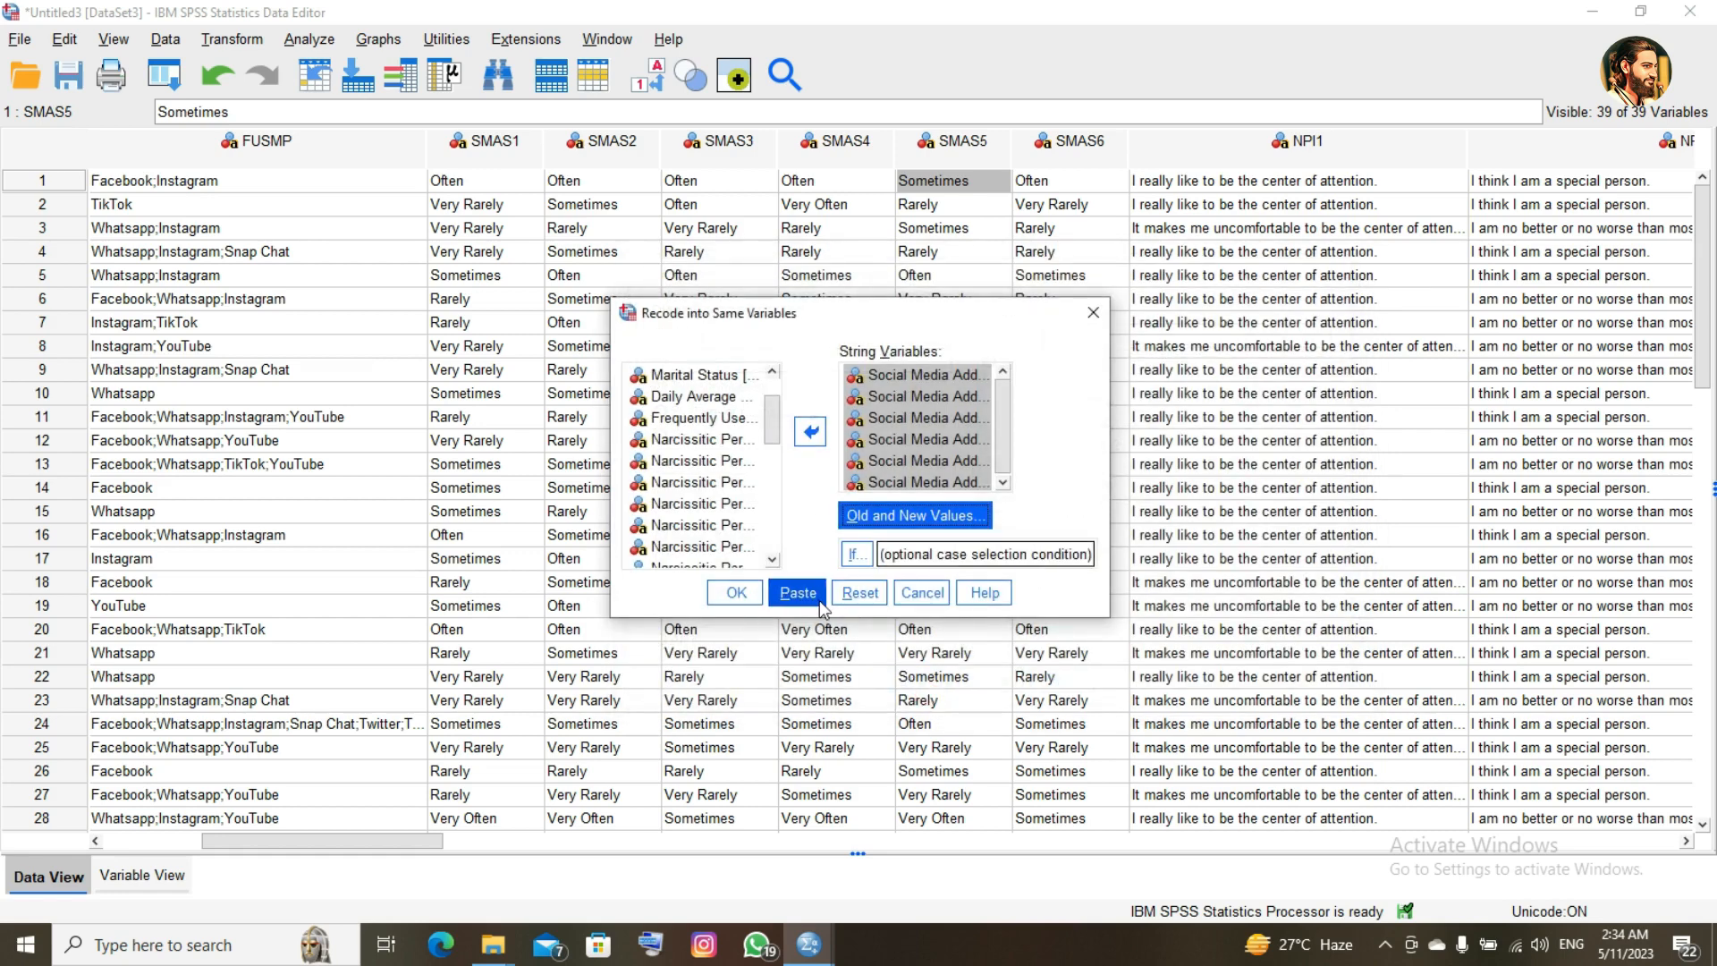
pyautogui.click(735, 592)
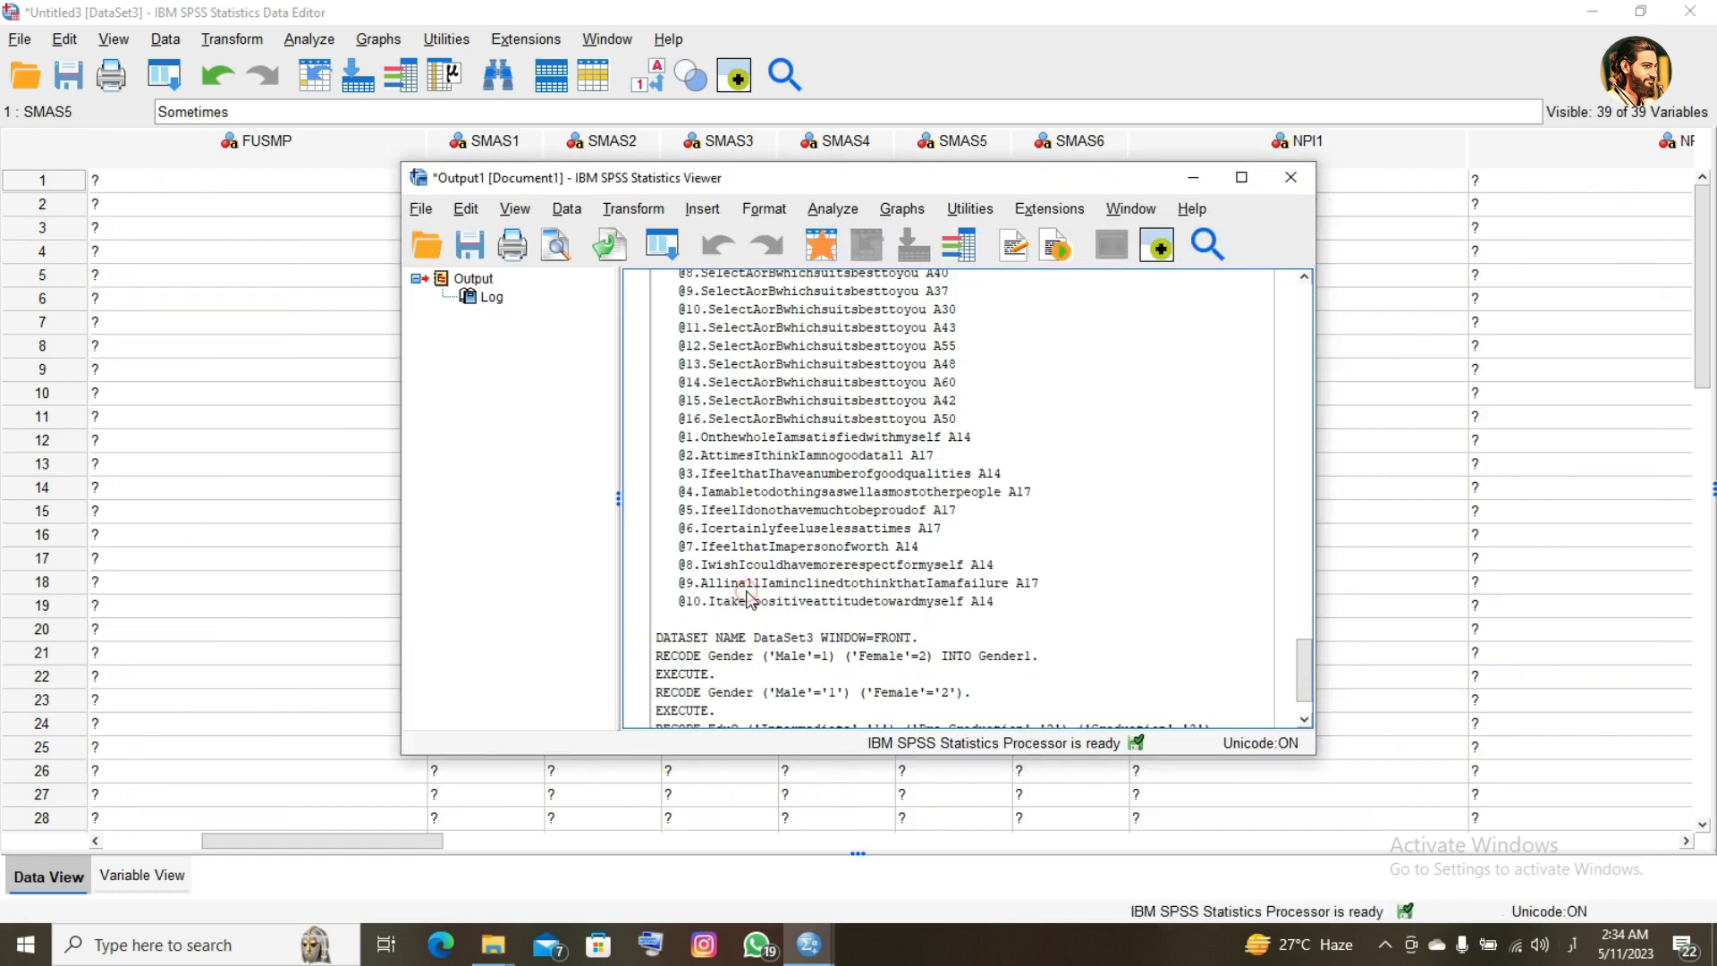
pyautogui.click(1193, 177)
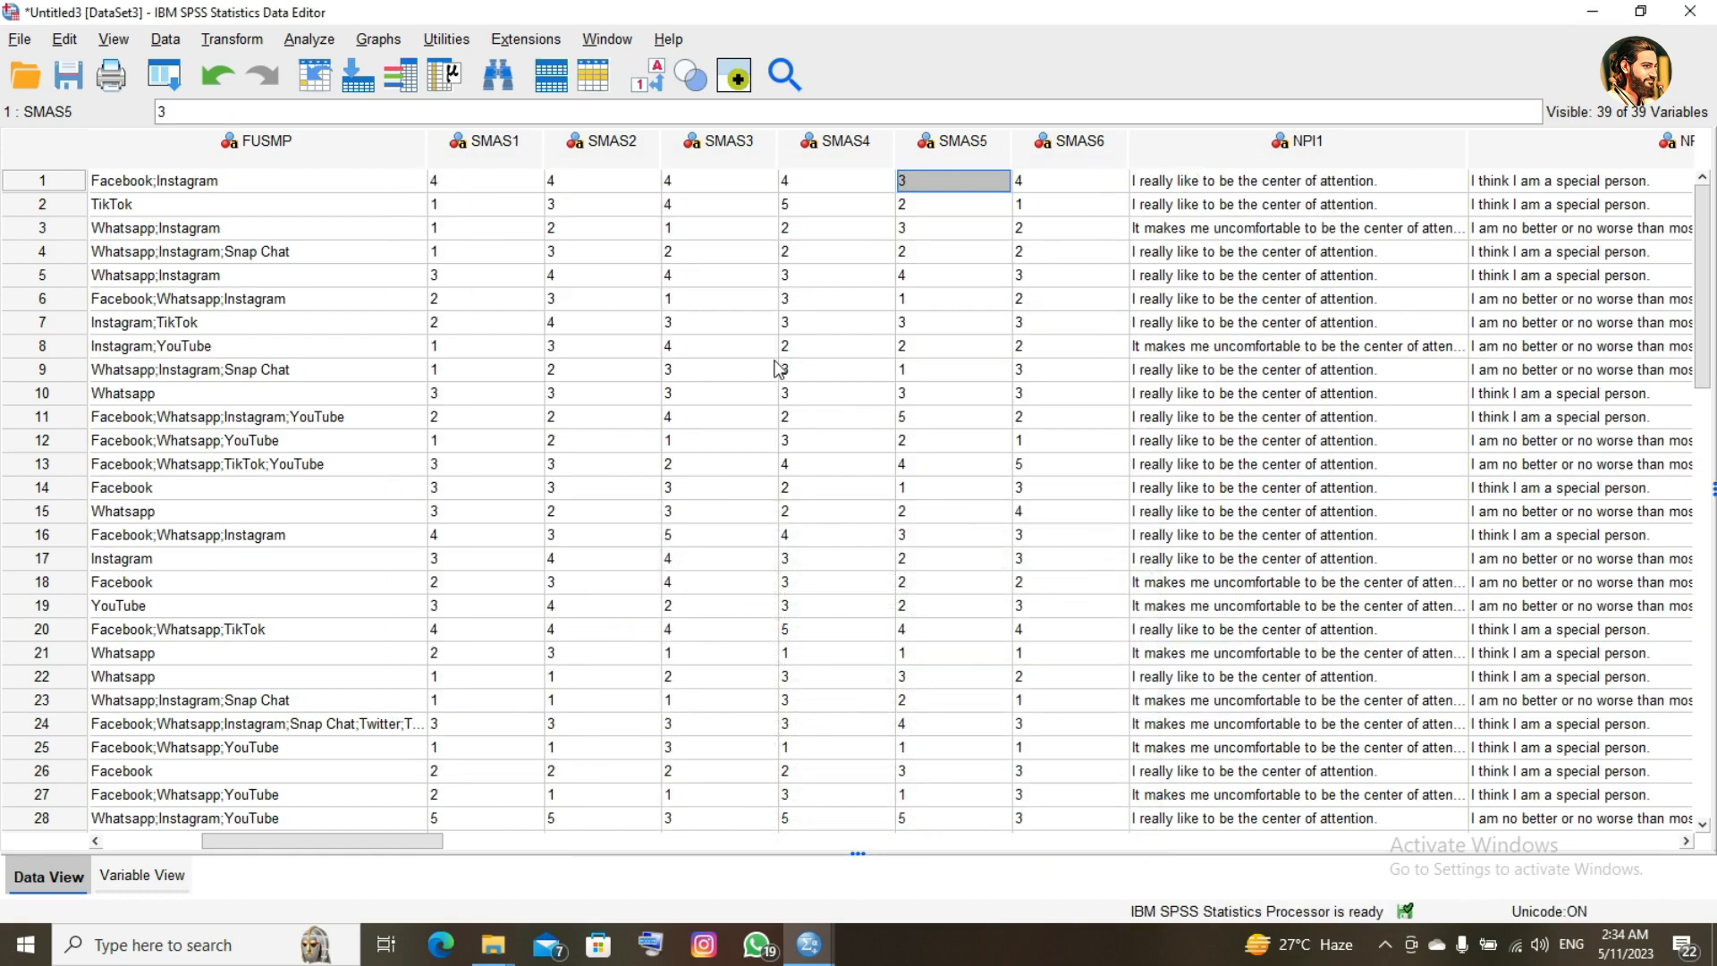
# - Look across the first case's Narcissistic Personality Inventory items and return to the SMAS variables
pyautogui.press('Right')
pyautogui.press('Right')
pyautogui.press('Right')
pyautogui.press('Right')
pyautogui.press('Right')
pyautogui.press('Left')
pyautogui.press('Left')
pyautogui.press('Left')
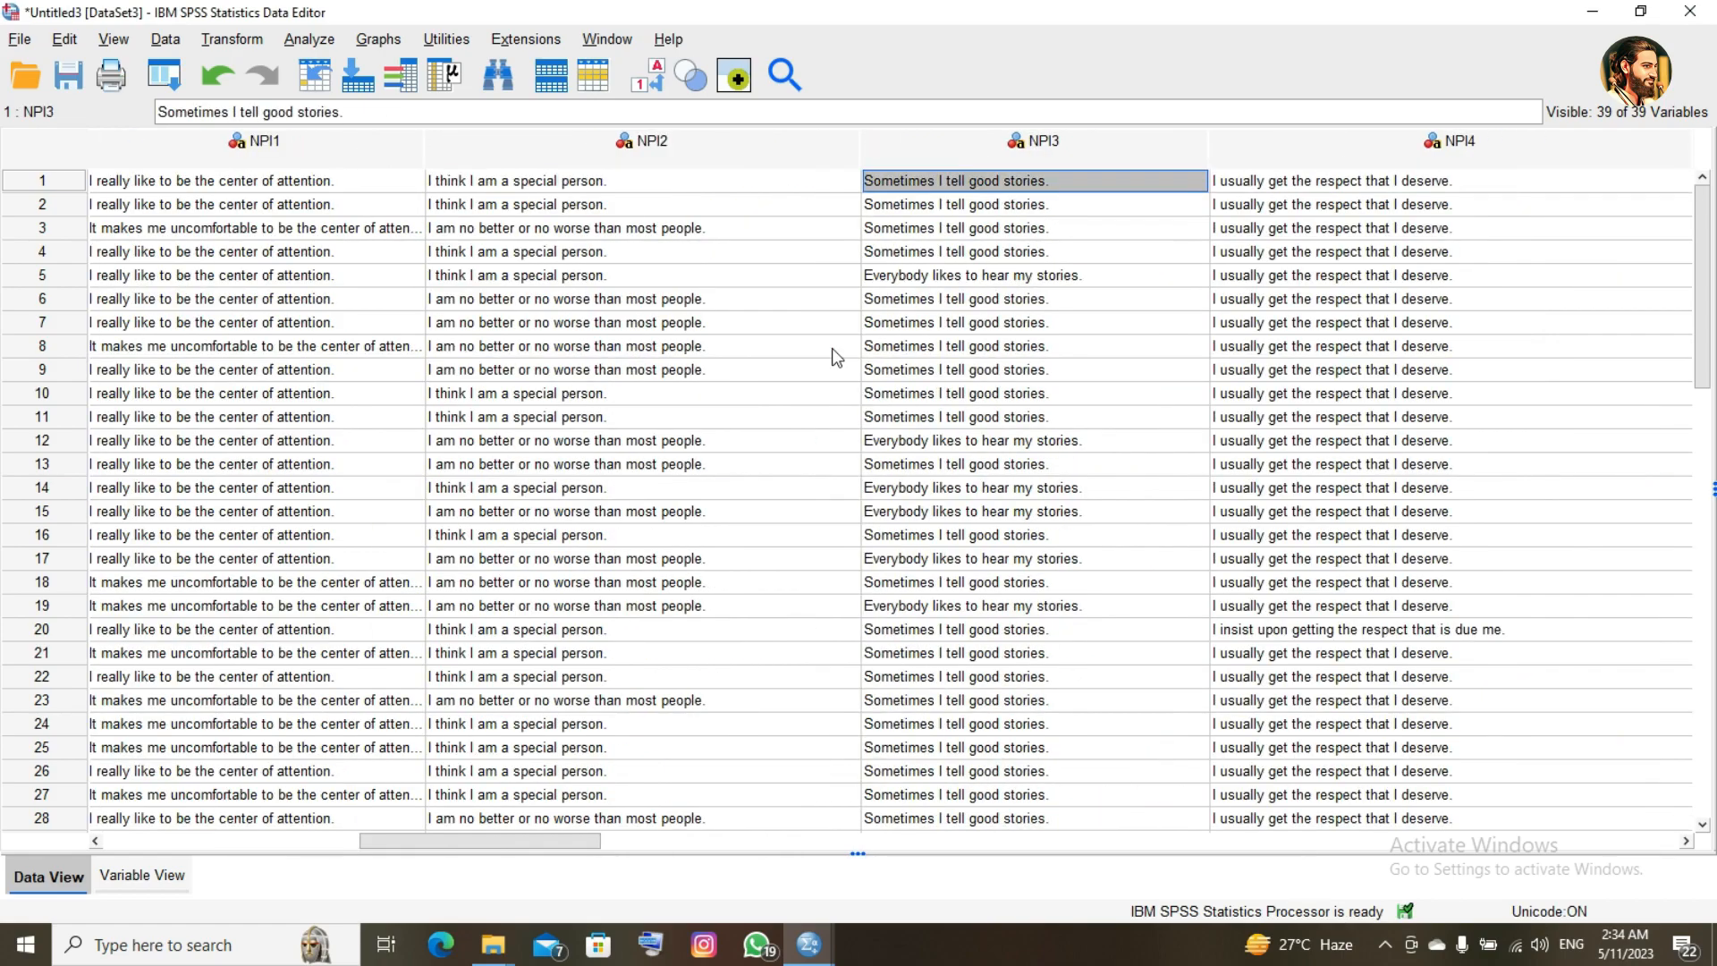
pyautogui.press('Right')
pyautogui.press('Right')
pyautogui.press('Right')
pyautogui.press('Right')
pyautogui.press('Right')
pyautogui.press('Right')
pyautogui.press('Right')
pyautogui.press('Right')
pyautogui.press('Right')
pyautogui.press('Right')
pyautogui.press('Right')
pyautogui.press('Right')
pyautogui.press('Right')
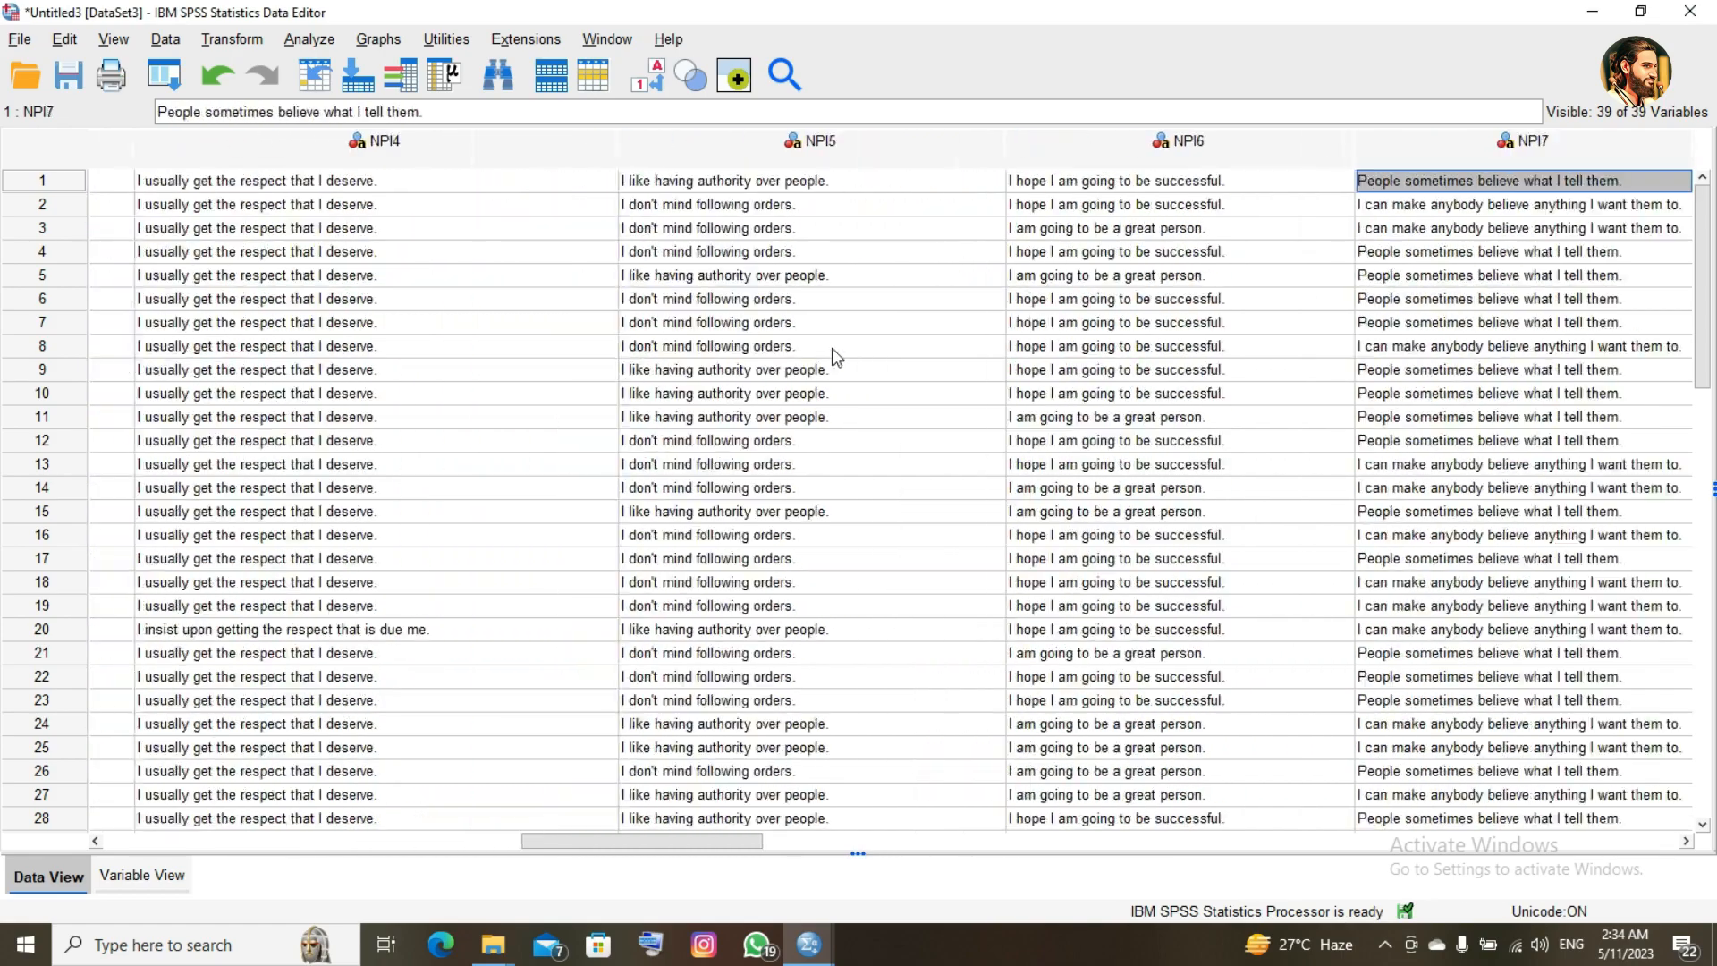
pyautogui.press('Left')
pyautogui.press('Left')
pyautogui.press('Left')
pyautogui.press('Left')
pyautogui.press('Left')
pyautogui.press('Left')
pyautogui.press('Left')
pyautogui.press('Left')
pyautogui.press('Left')
pyautogui.press('Left')
pyautogui.press('Left')
pyautogui.press('Left')
pyautogui.press('Left')
pyautogui.press('Left')
pyautogui.press('Left')
pyautogui.press('Left')
pyautogui.press('Left')
pyautogui.press('Left')
pyautogui.press('Left')
pyautogui.press('Left')
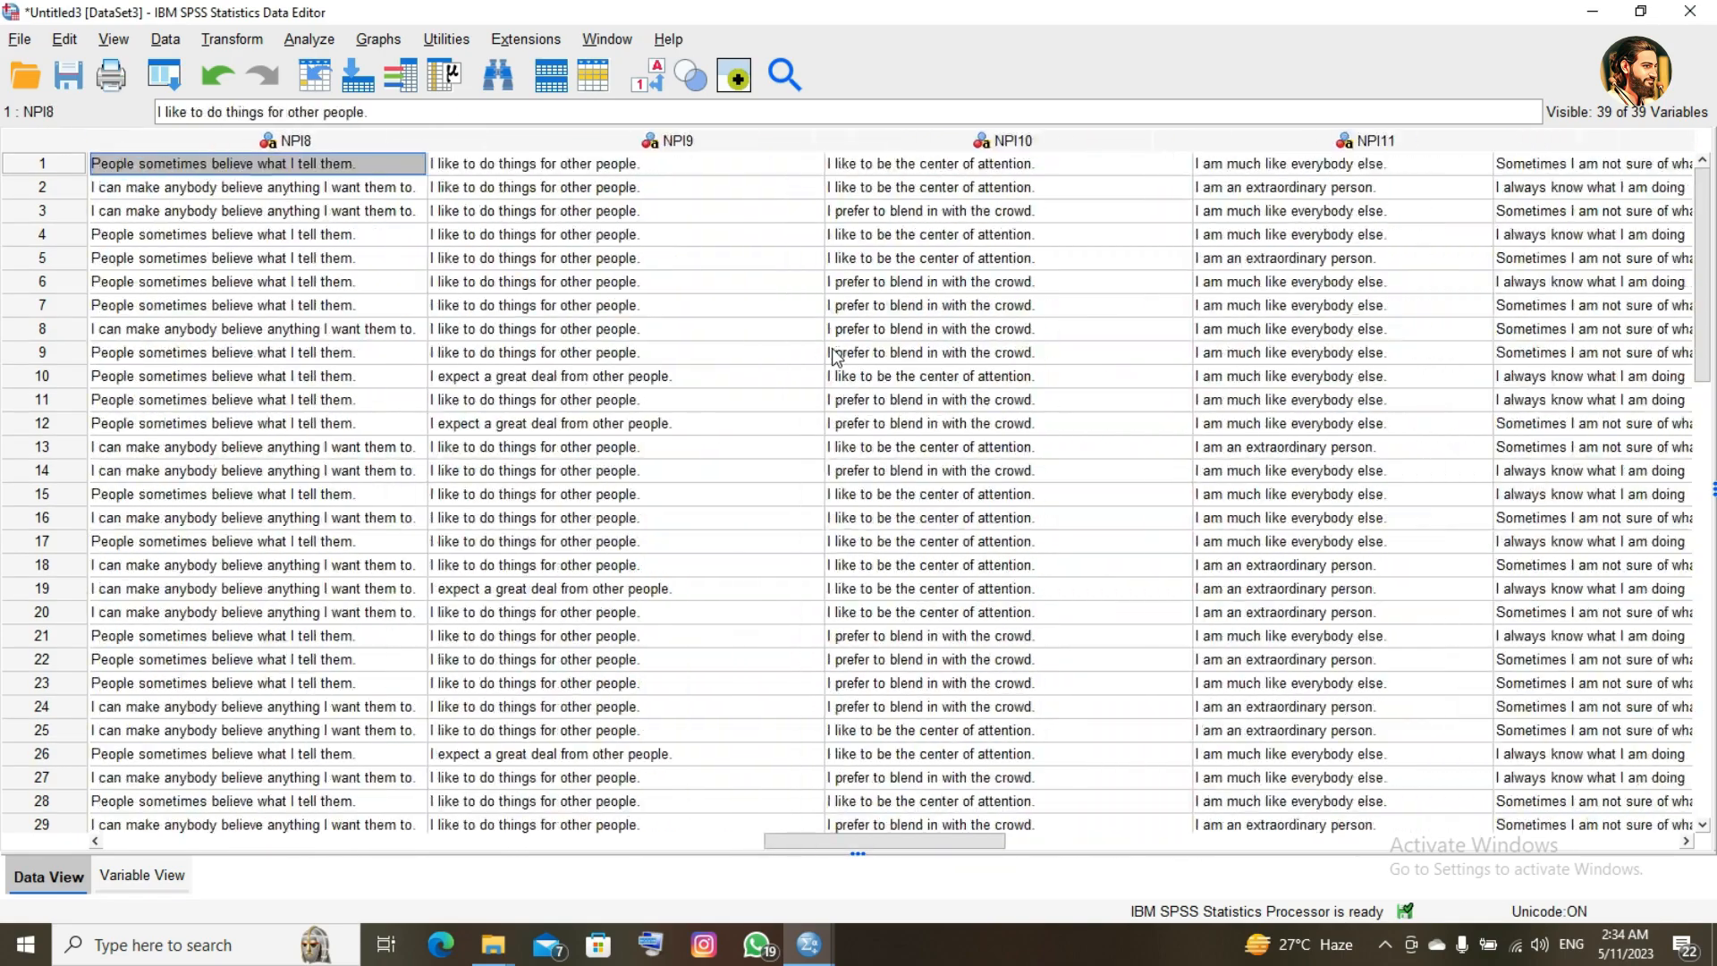
pyautogui.press('Right')
pyautogui.press('Right')
pyautogui.press('Right')
# - Review the recoded SMAS values down the SMAS3 column as far as case 38
pyautogui.press('Down')
pyautogui.press('Down')
pyautogui.press('Down')
pyautogui.press('Down')
pyautogui.press('Down')
pyautogui.press('Down')
pyautogui.press('Down')
pyautogui.press('Down')
pyautogui.press('Down')
pyautogui.press('Down')
pyautogui.press('Down')
pyautogui.press('Down')
pyautogui.press('Down')
pyautogui.press('Down')
pyautogui.press('Down')
pyautogui.press('Down')
pyautogui.press('Down')
pyautogui.press('Down')
pyautogui.press('Down')
pyautogui.press('Down')
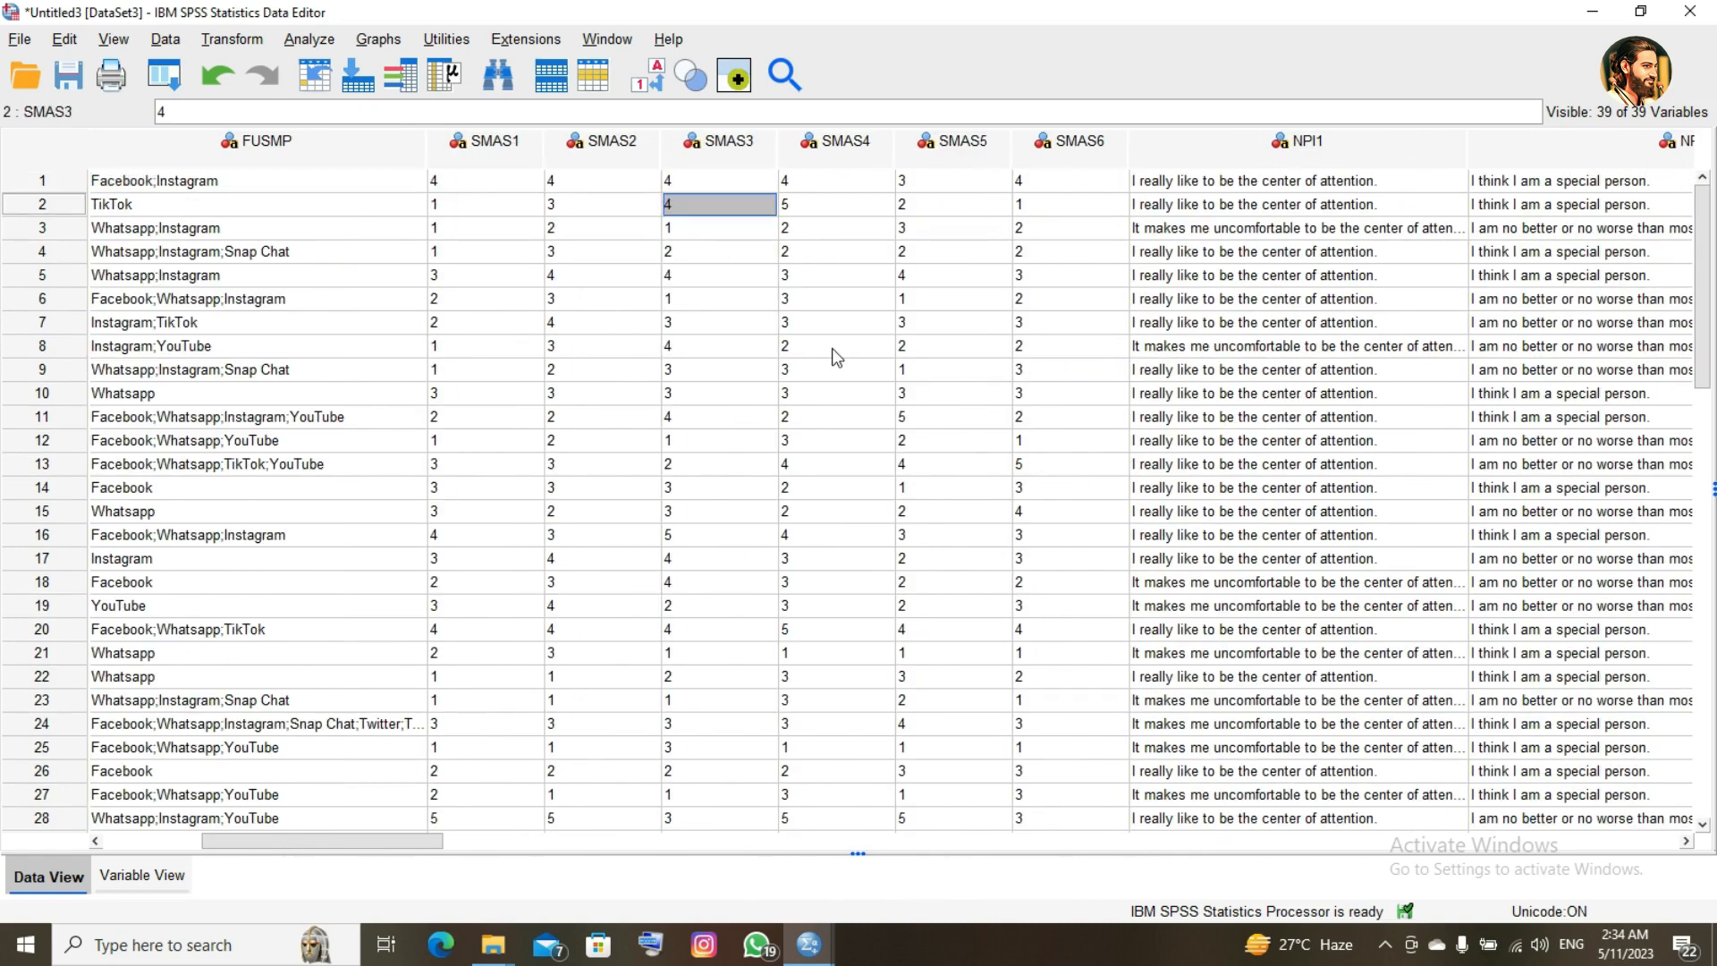
pyautogui.press('Down')
pyautogui.press('Down')
pyautogui.press('Down')
pyautogui.press('Down')
pyautogui.press('Down')
pyautogui.press('Down')
pyautogui.press('Down')
pyautogui.press('Down')
pyautogui.press('Down')
pyautogui.press('Down')
pyautogui.press('Down')
pyautogui.press('Down')
pyautogui.press('Down')
pyautogui.press('Down')
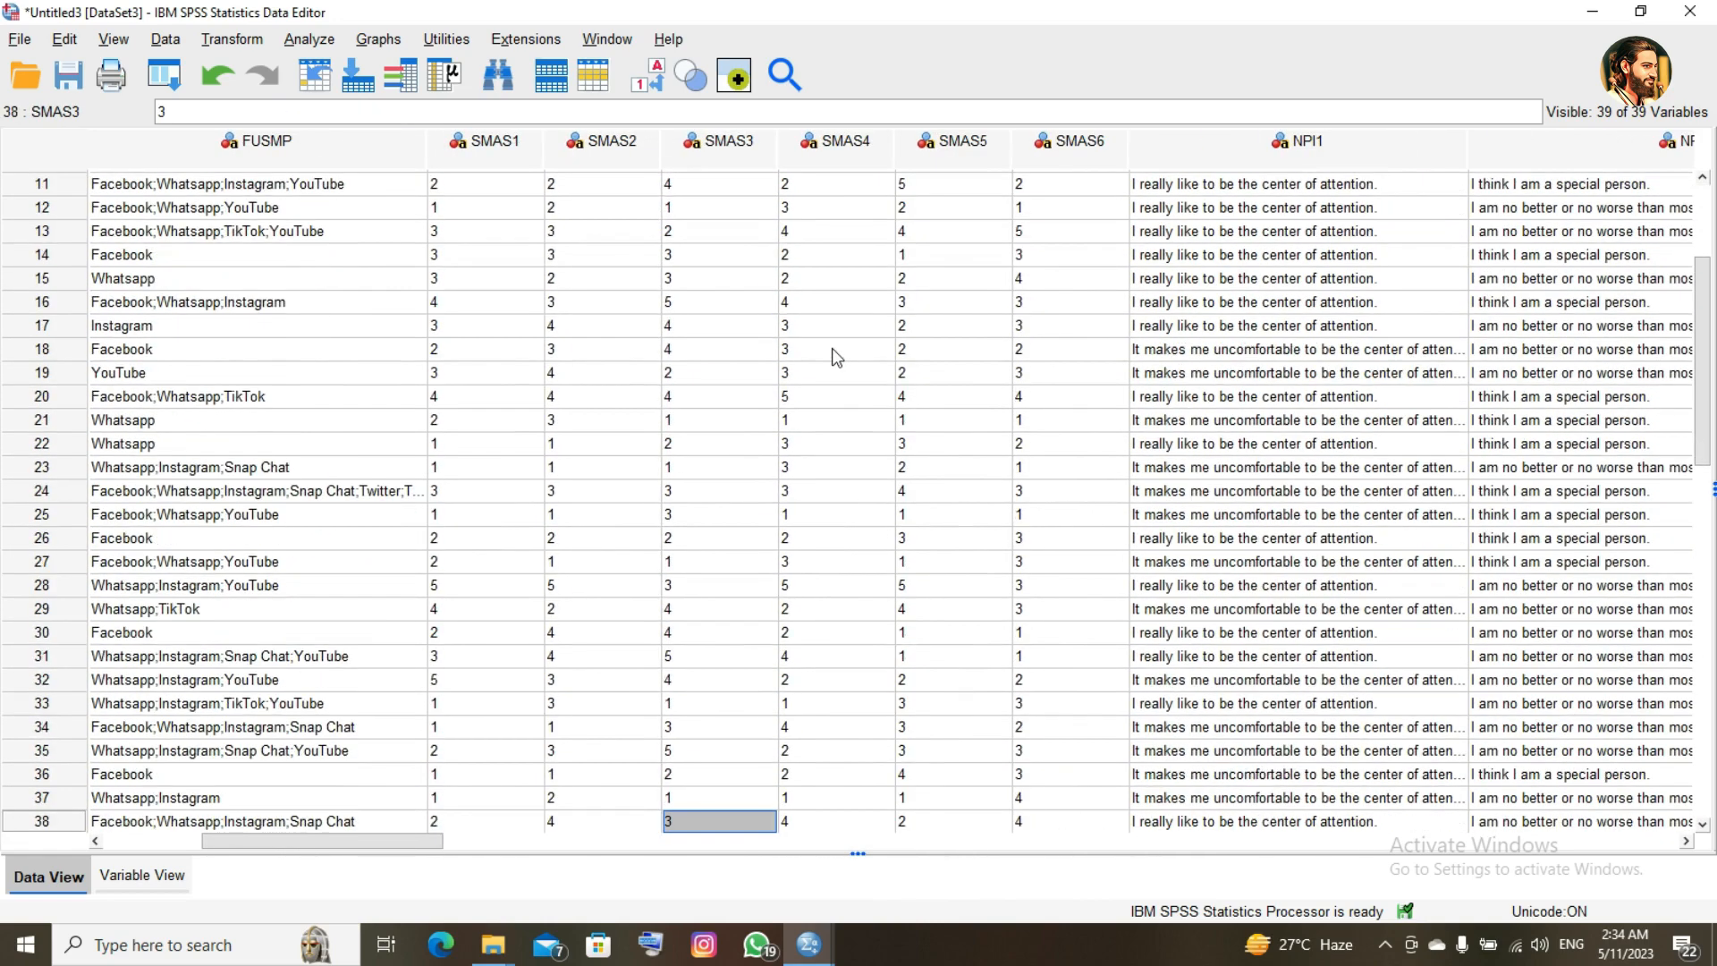
# - Select case 25 in the SMAS3 column and return to the Age variable in that row
pyautogui.click(815, 948)
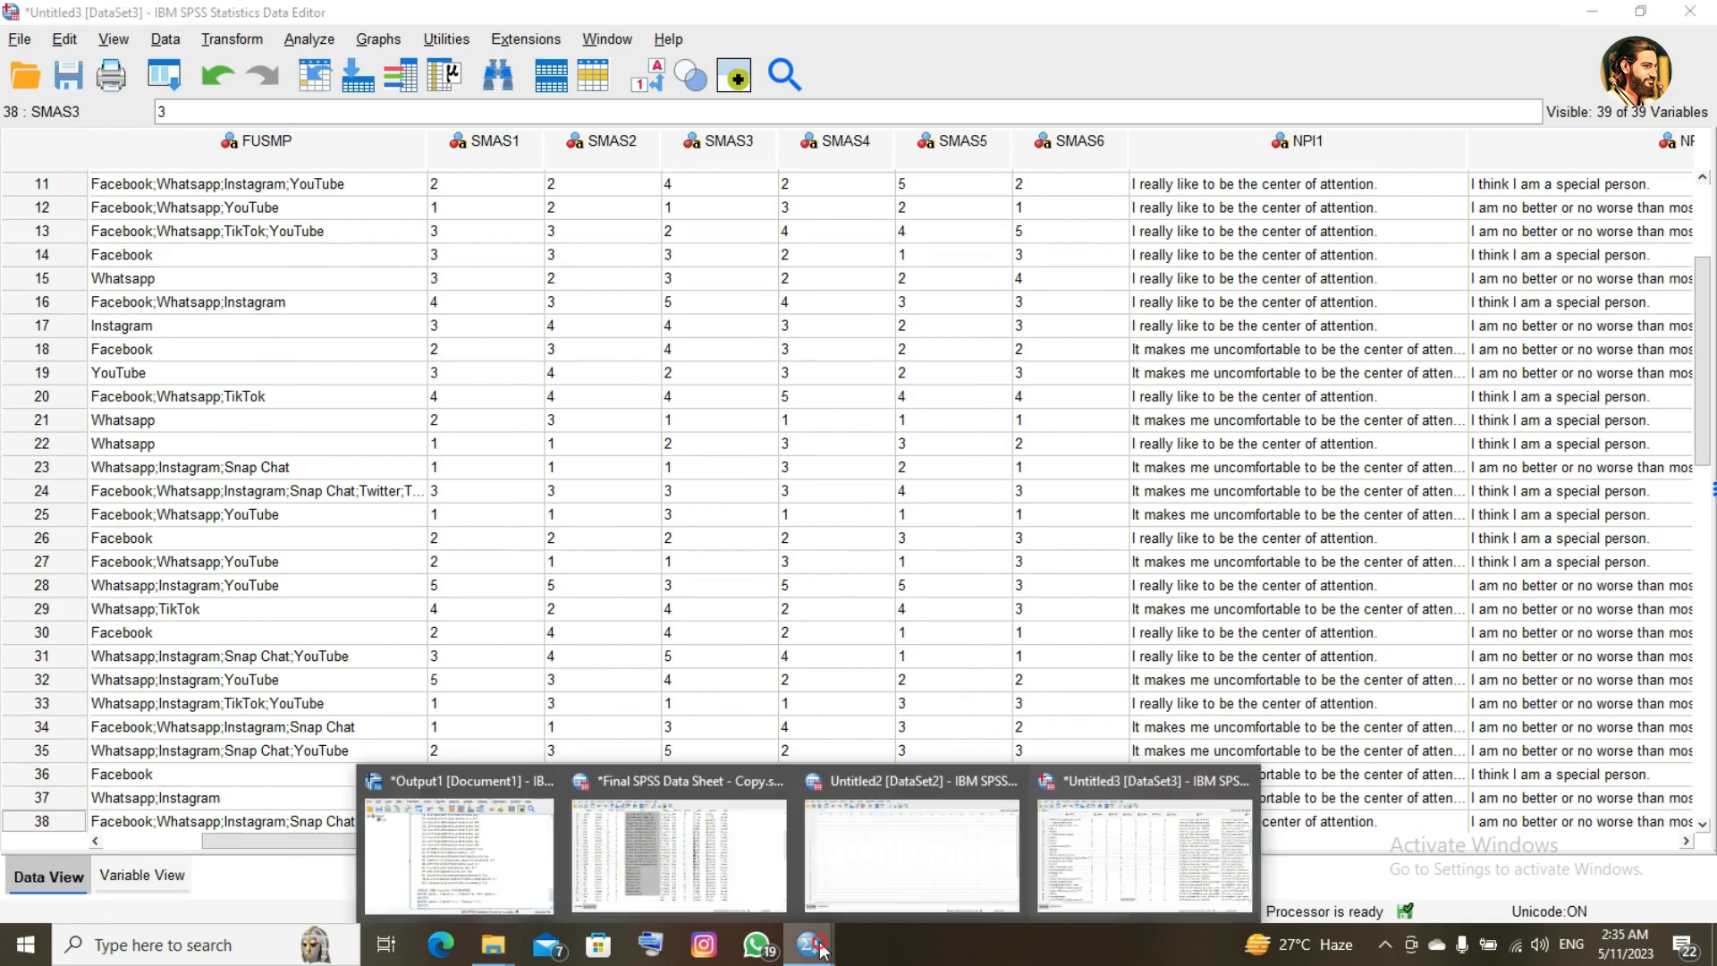
pyautogui.click(738, 508)
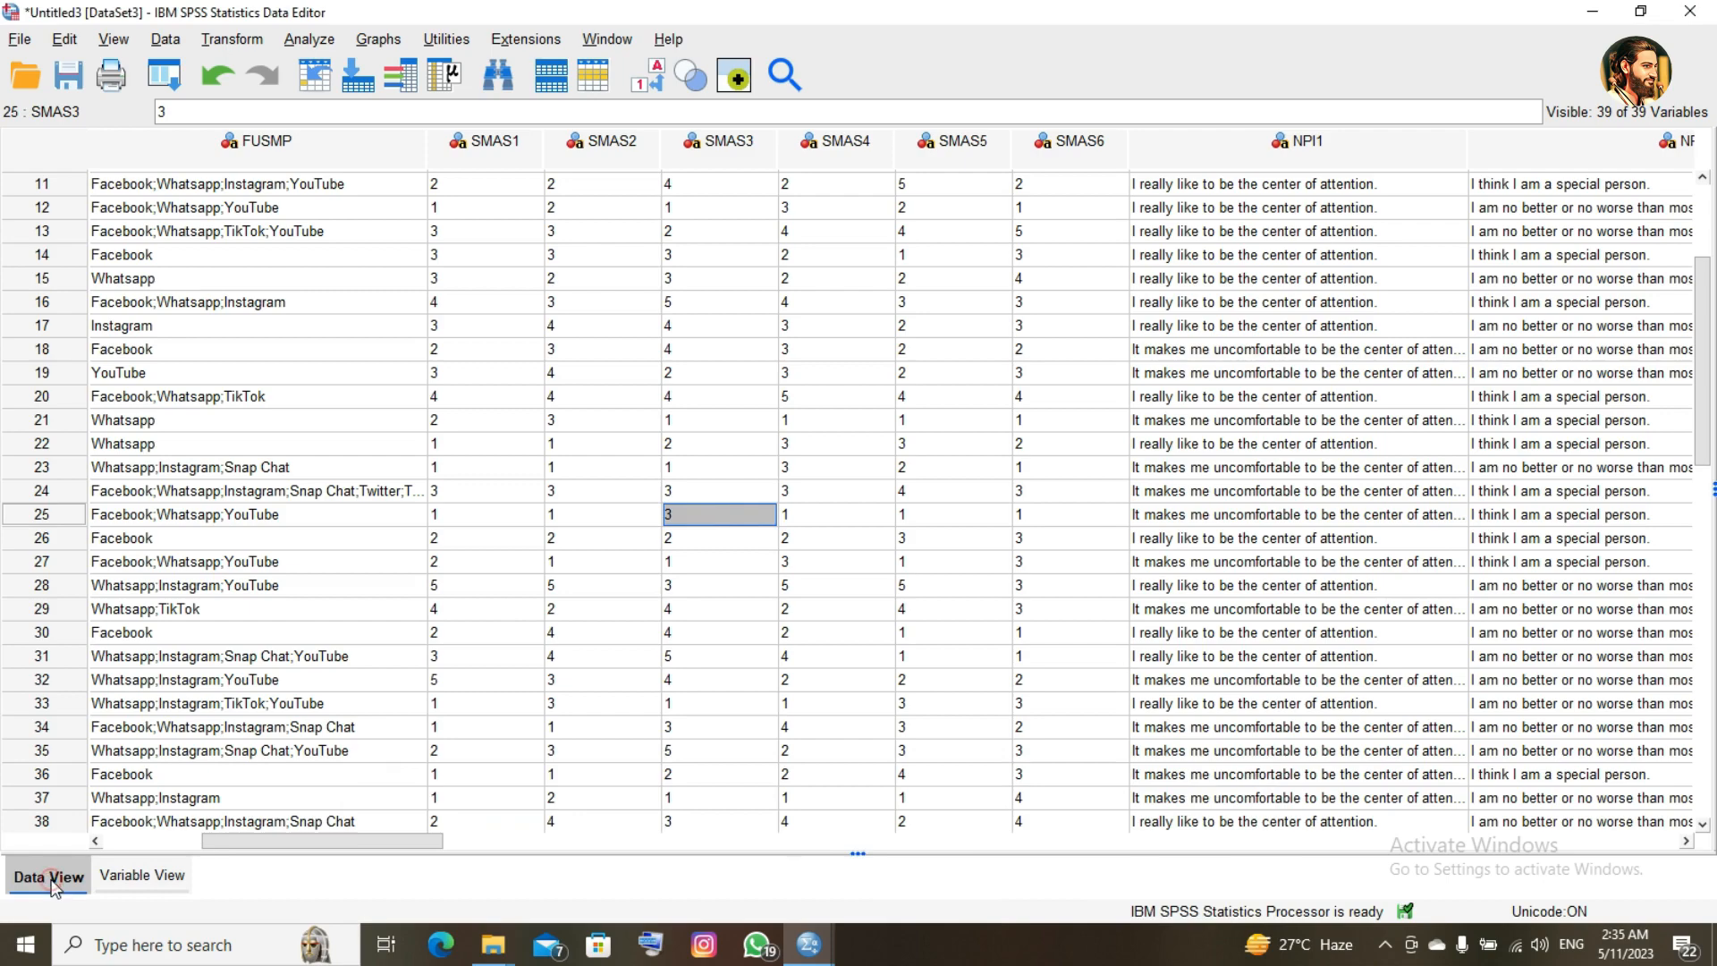
pyautogui.press('Left')
pyautogui.press('Home')
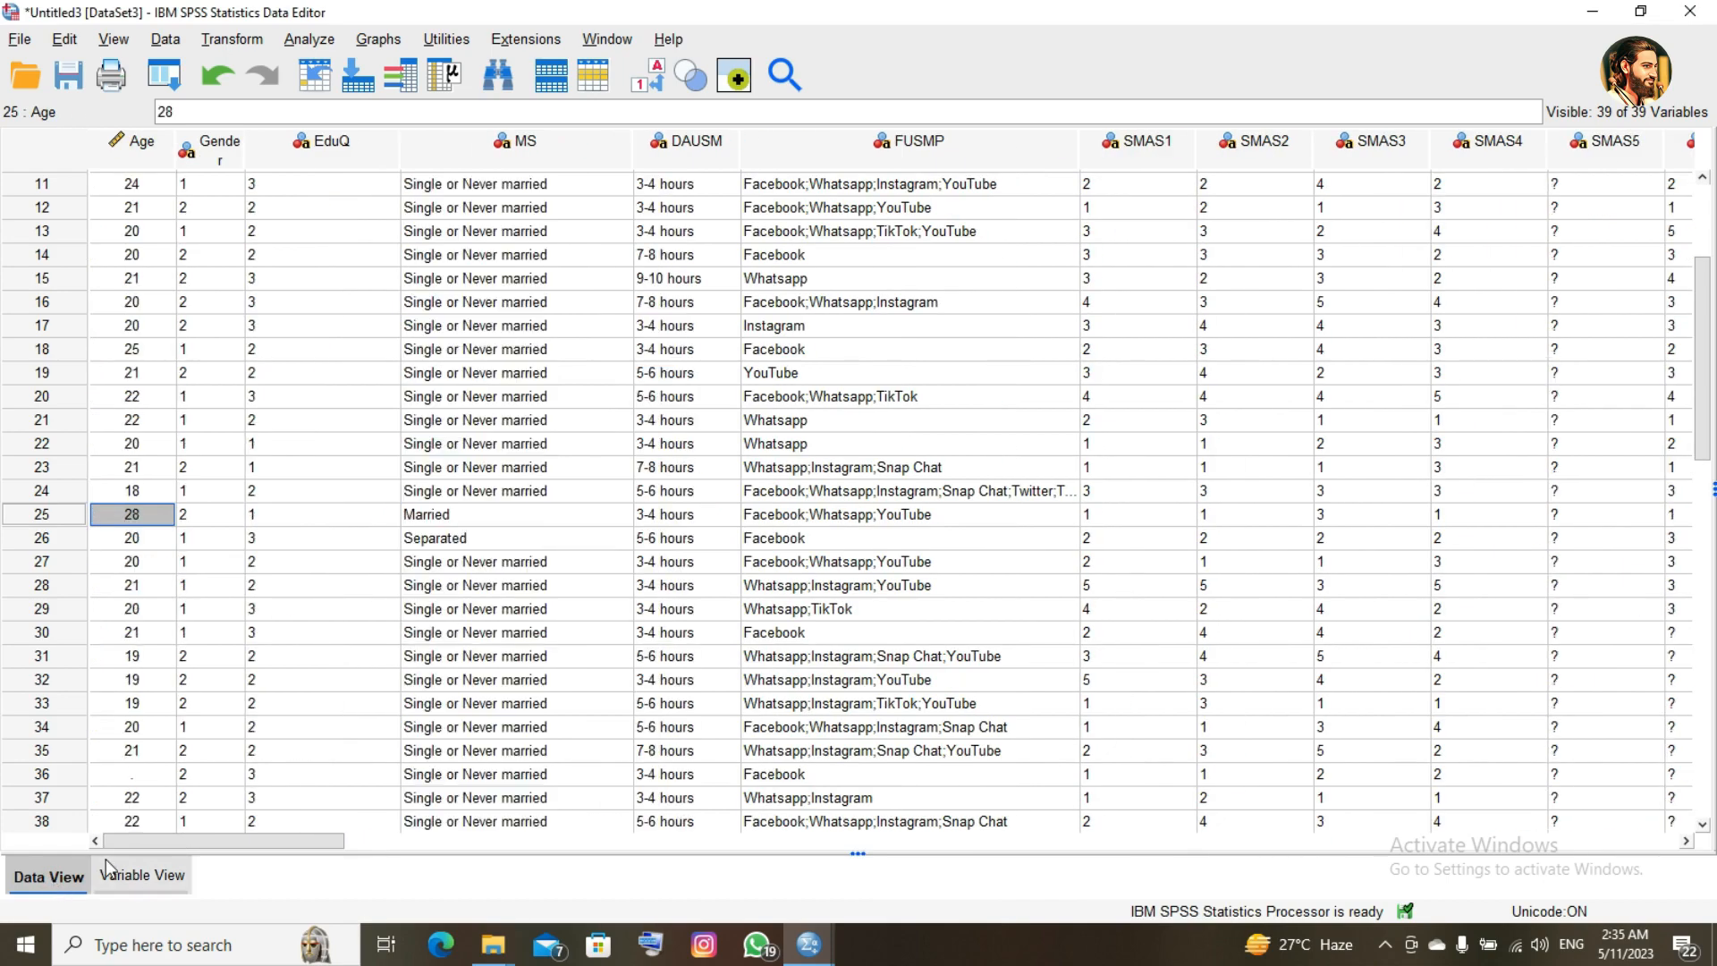
# - Open the value labels of the Gender variable and add the label Male for value 1
pyautogui.click(143, 872)
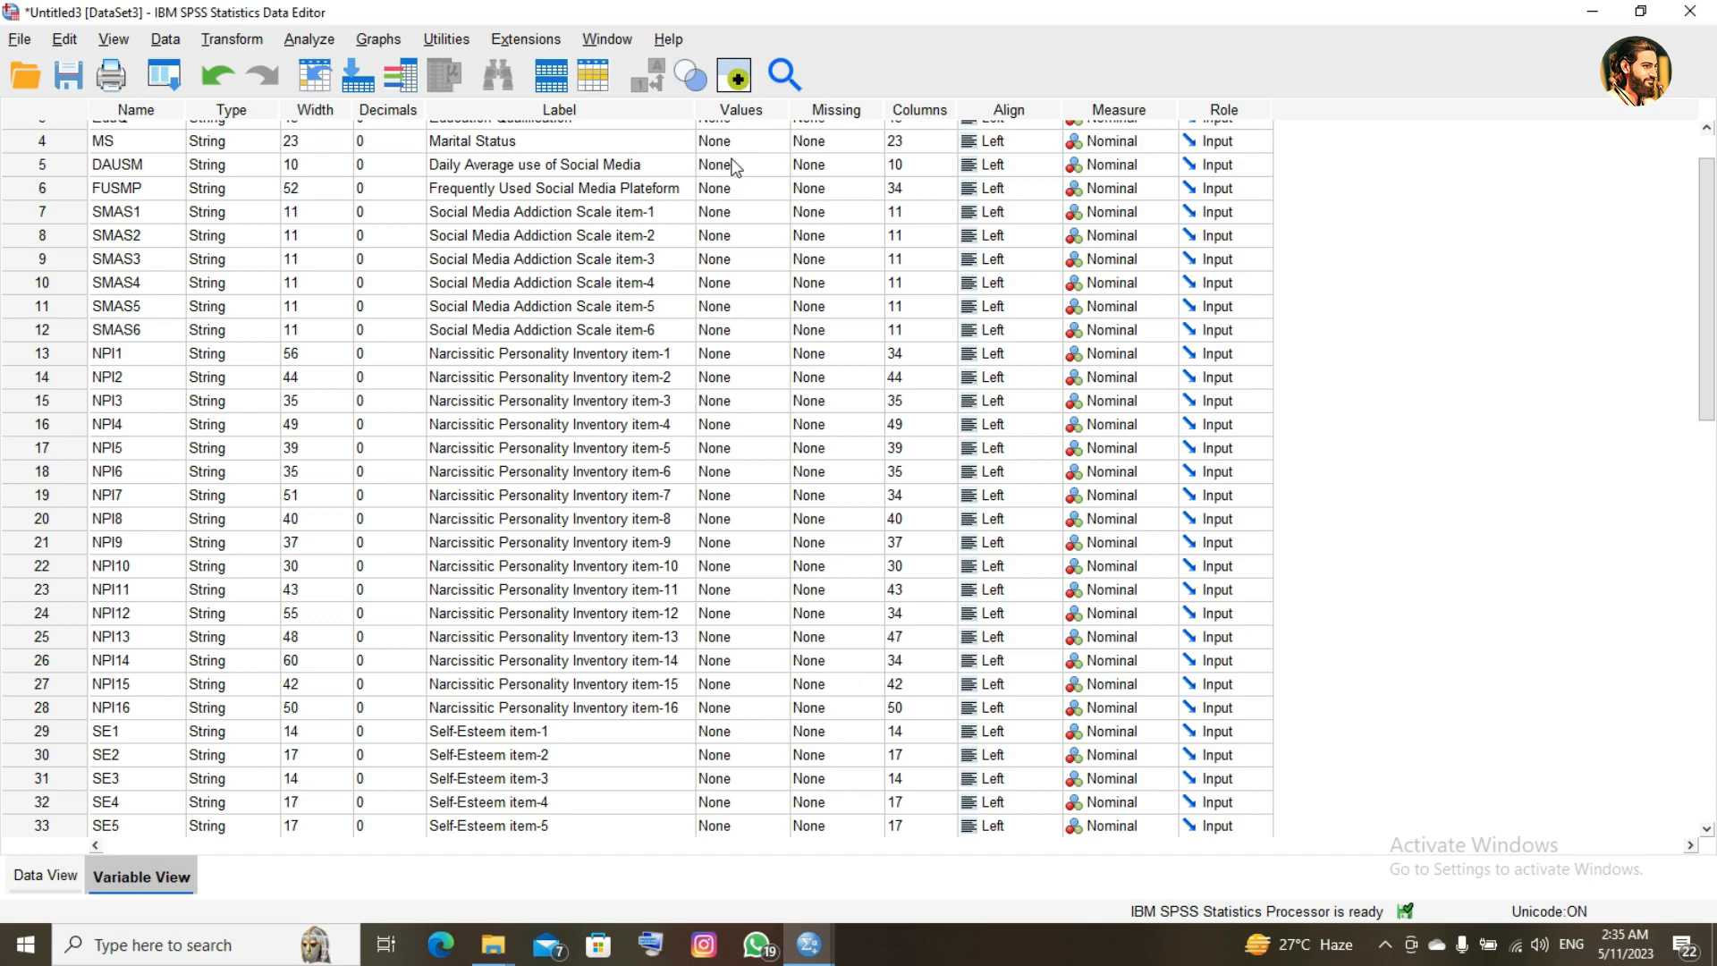
pyautogui.click(759, 148)
pyautogui.press('Up')
pyautogui.press('Up')
pyautogui.press('Up')
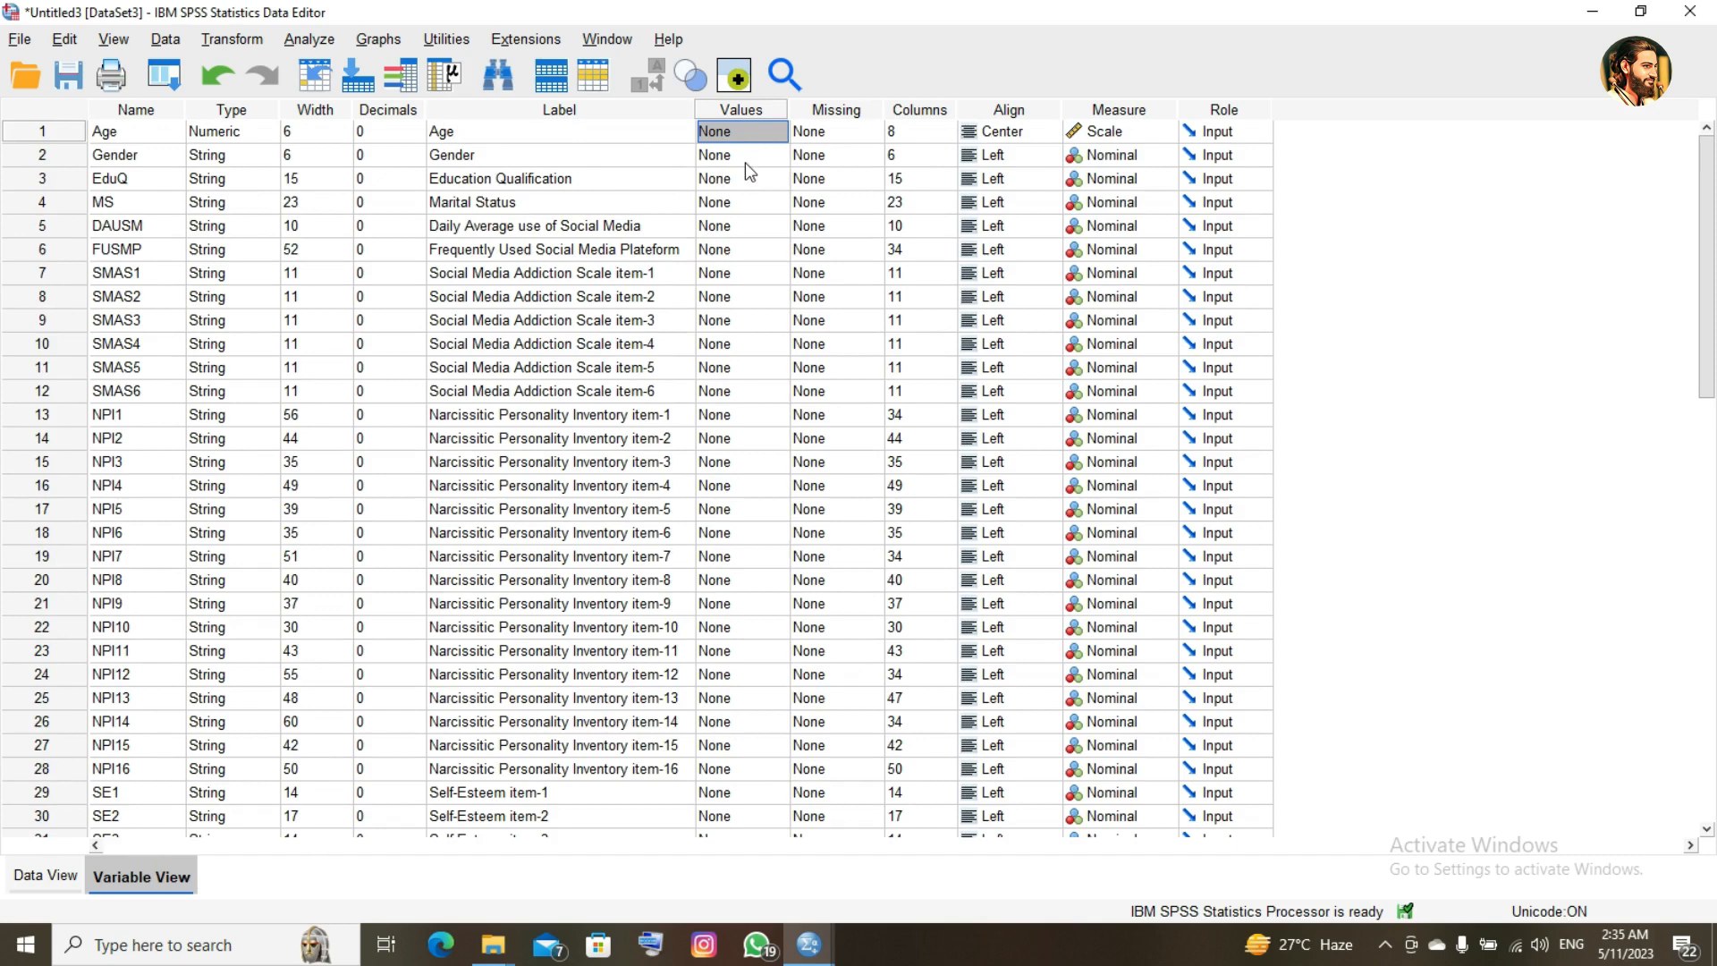
pyautogui.click(760, 159)
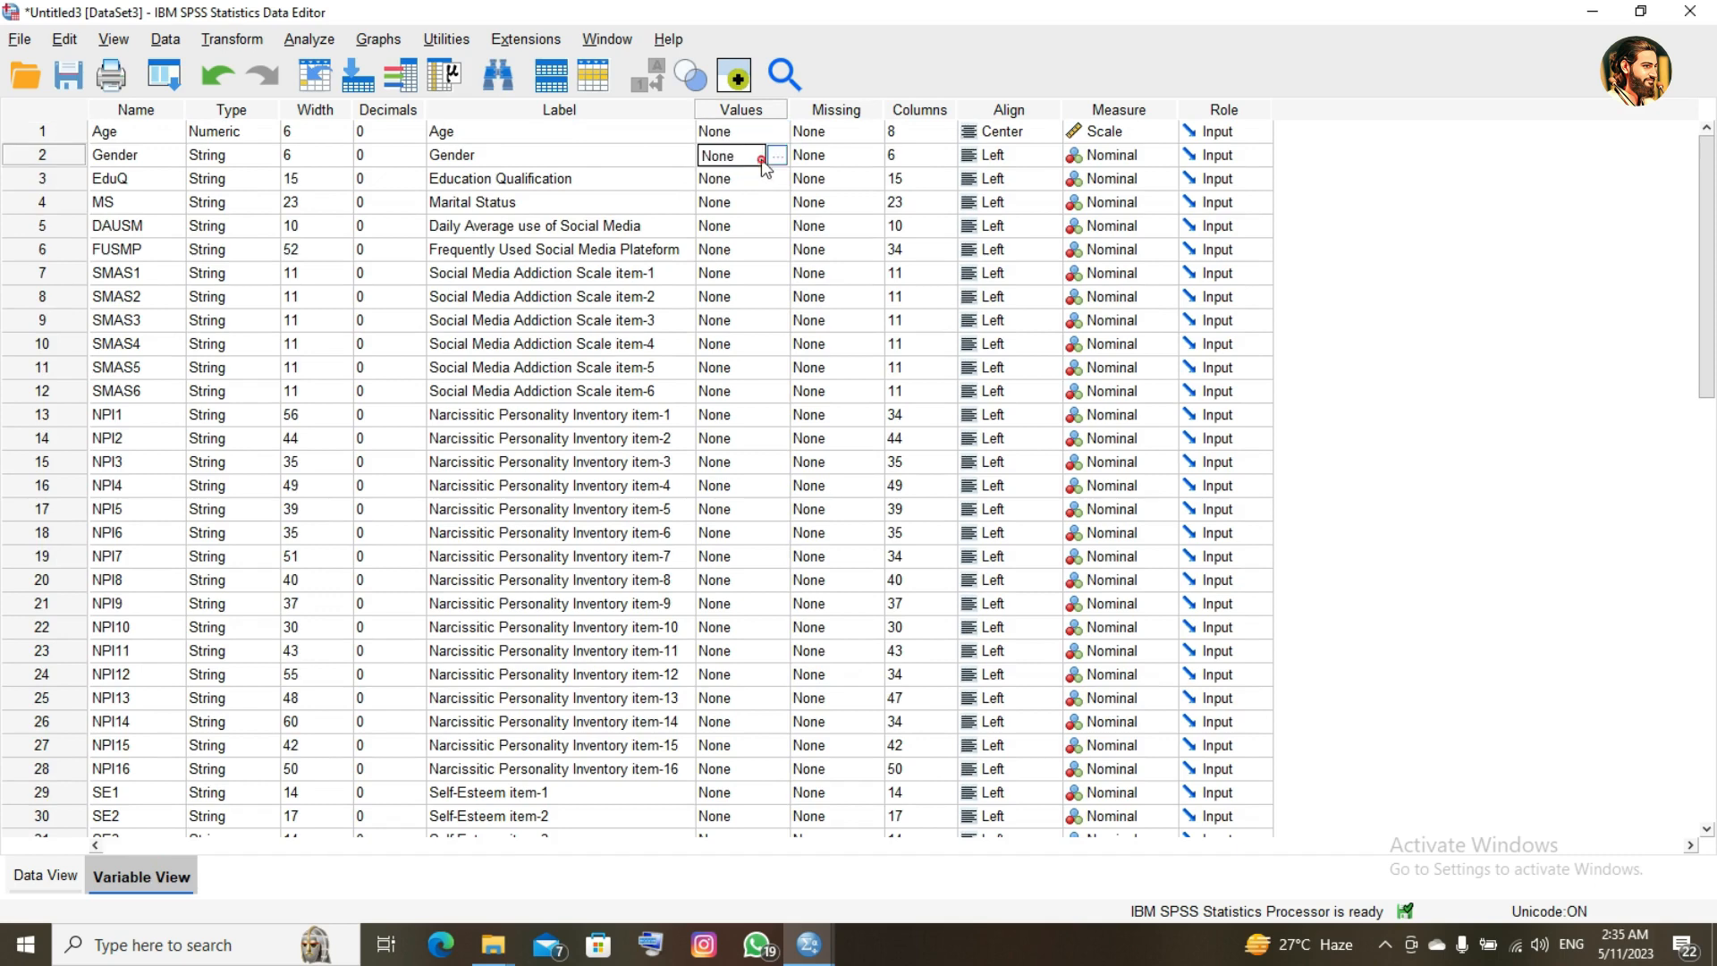
pyautogui.click(774, 155)
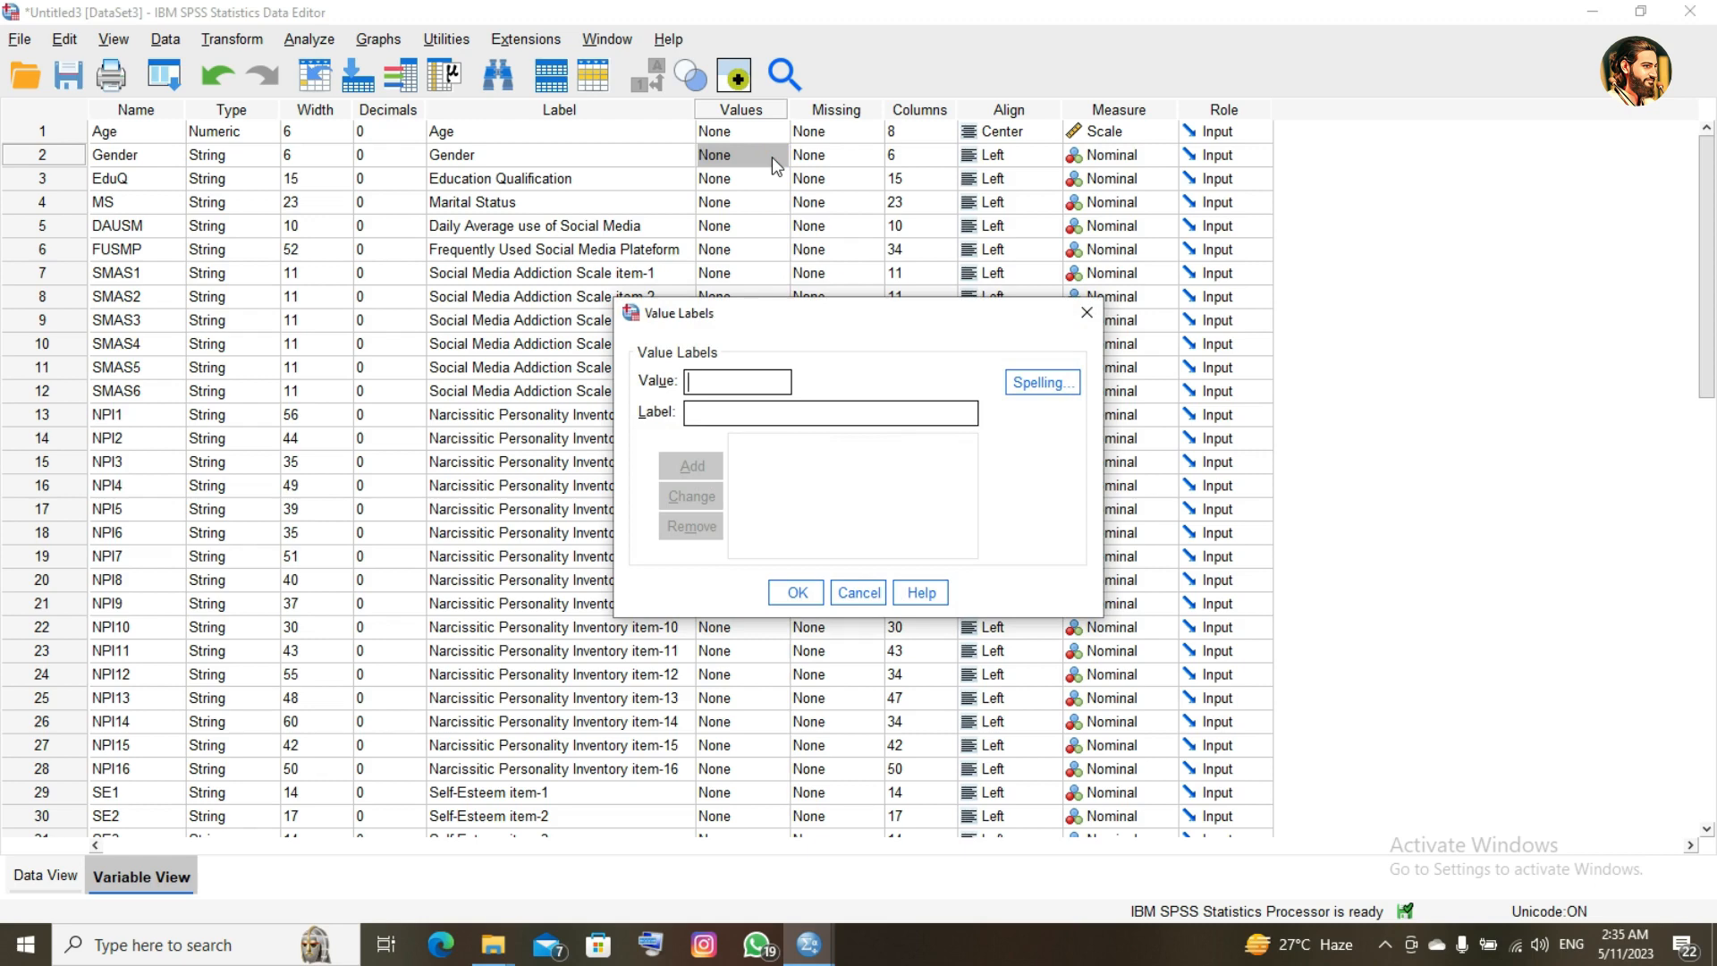
pyautogui.write('1 = "')
pyautogui.write('Ma')
pyautogui.write('le')
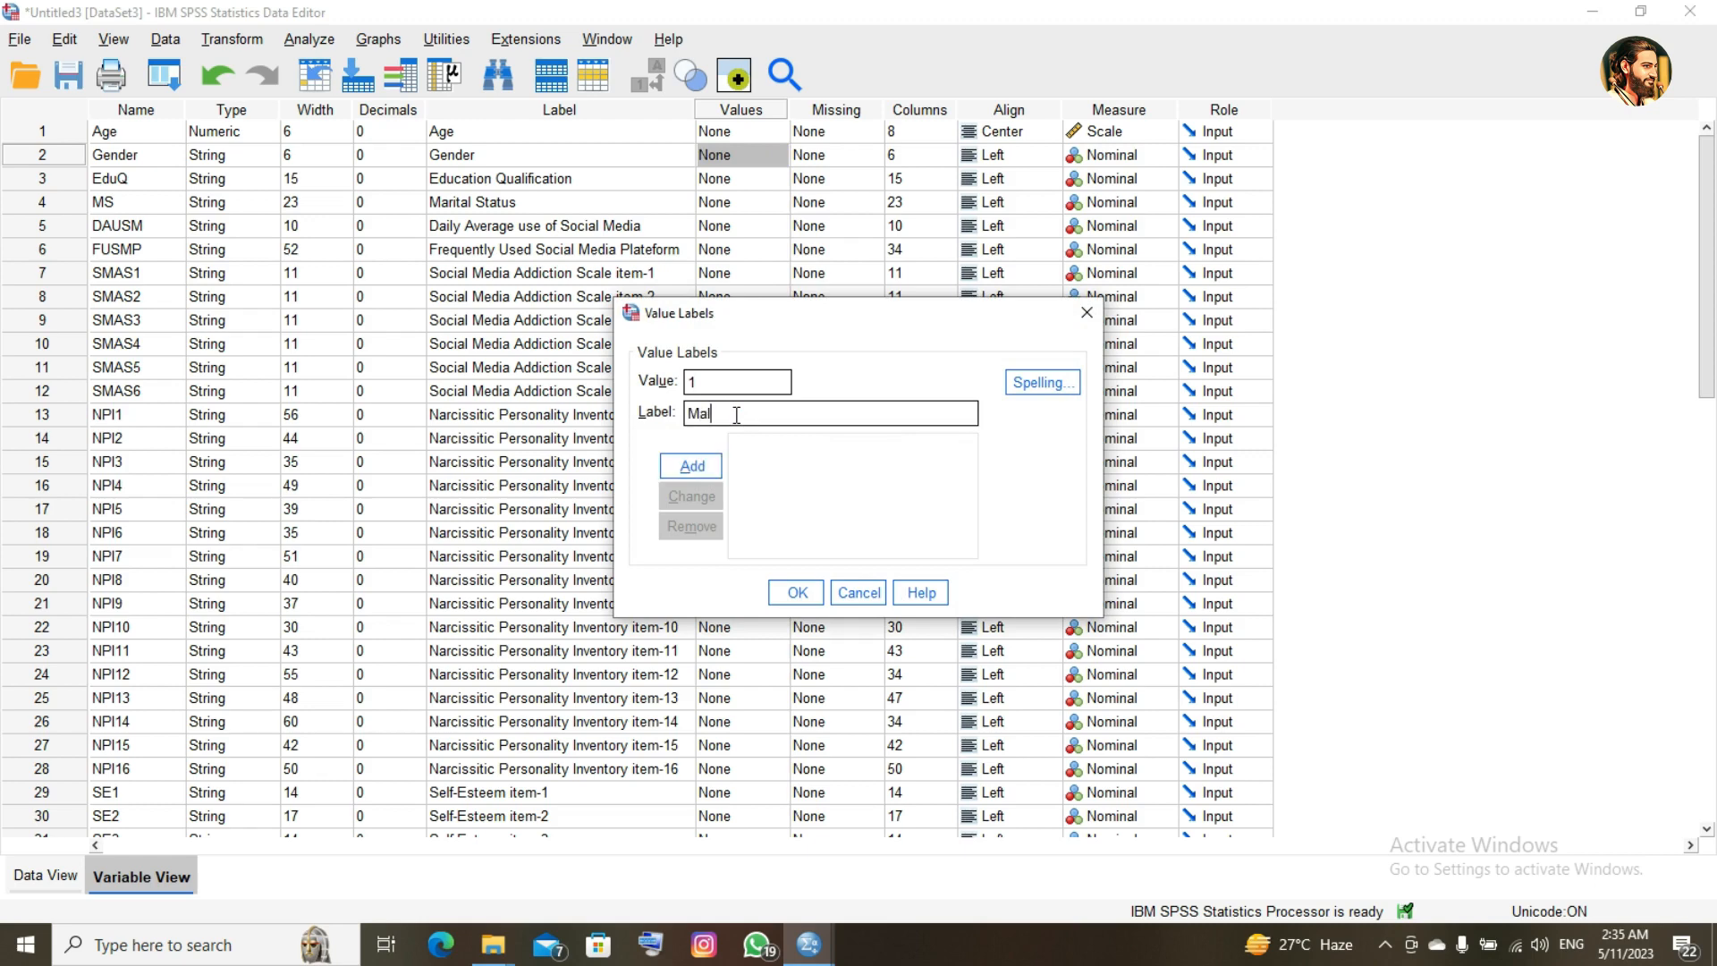
pyautogui.click(692, 471)
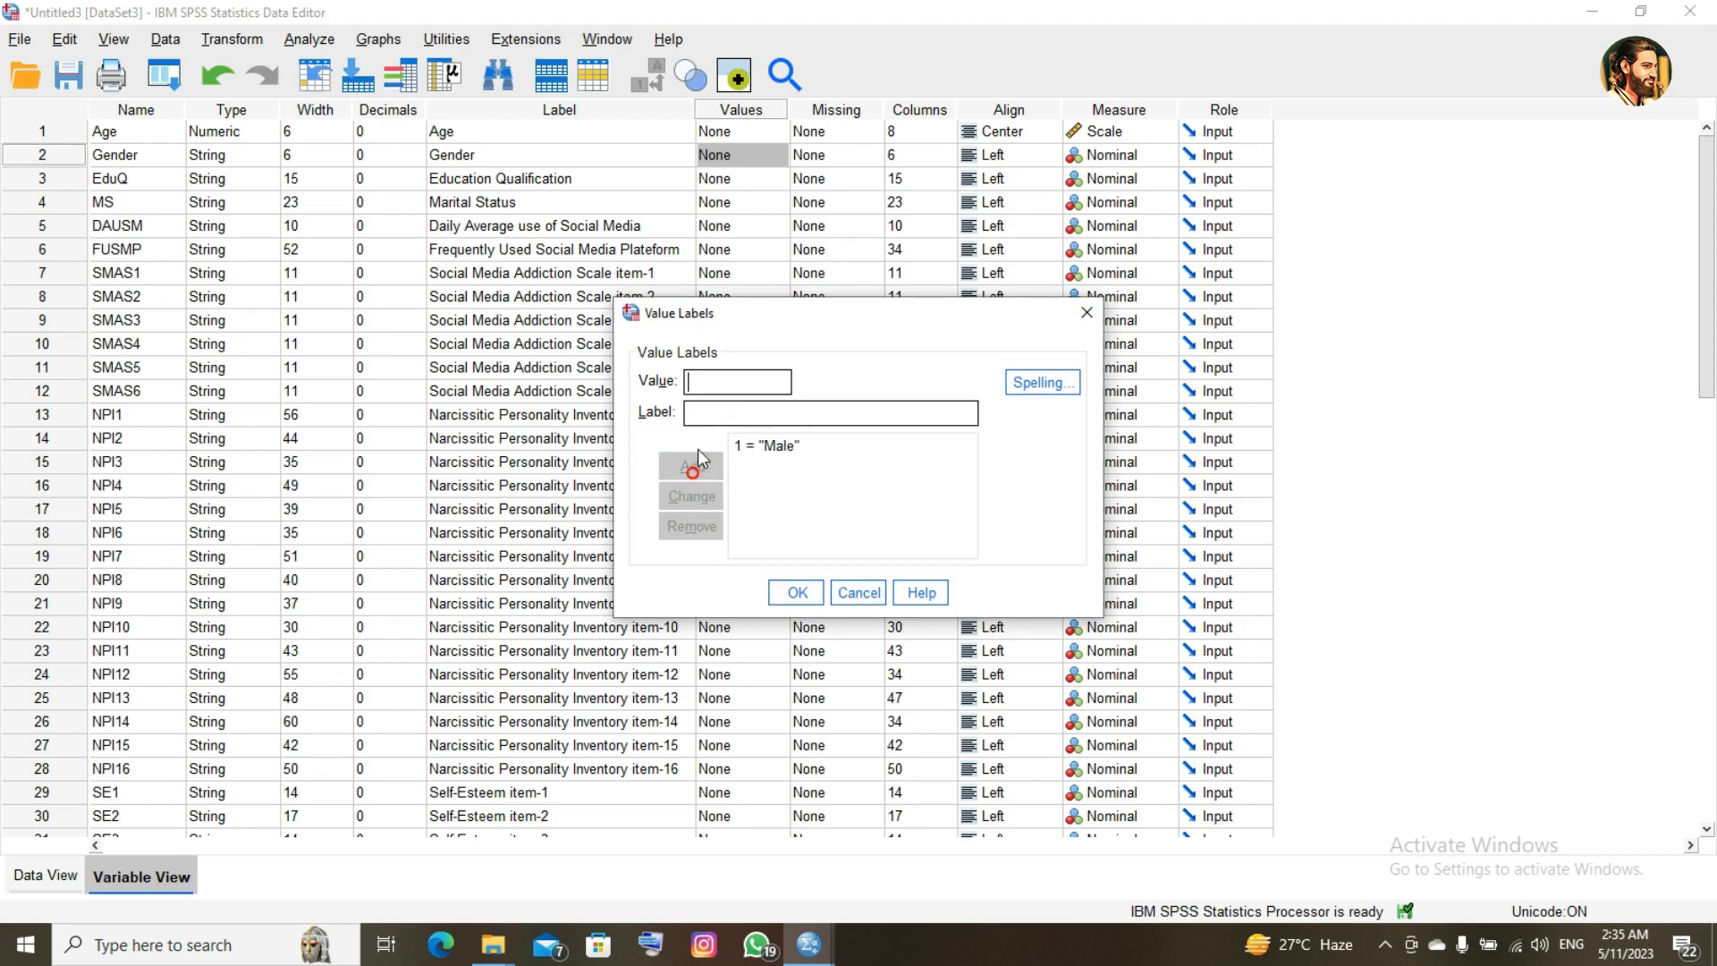
# - Add the label Female for value 2 and apply the Gender value labels
pyautogui.click(715, 385)
pyautogui.write('2')
pyautogui.click(712, 413)
pyautogui.write('Female')
pyautogui.click(702, 456)
pyautogui.click(797, 592)
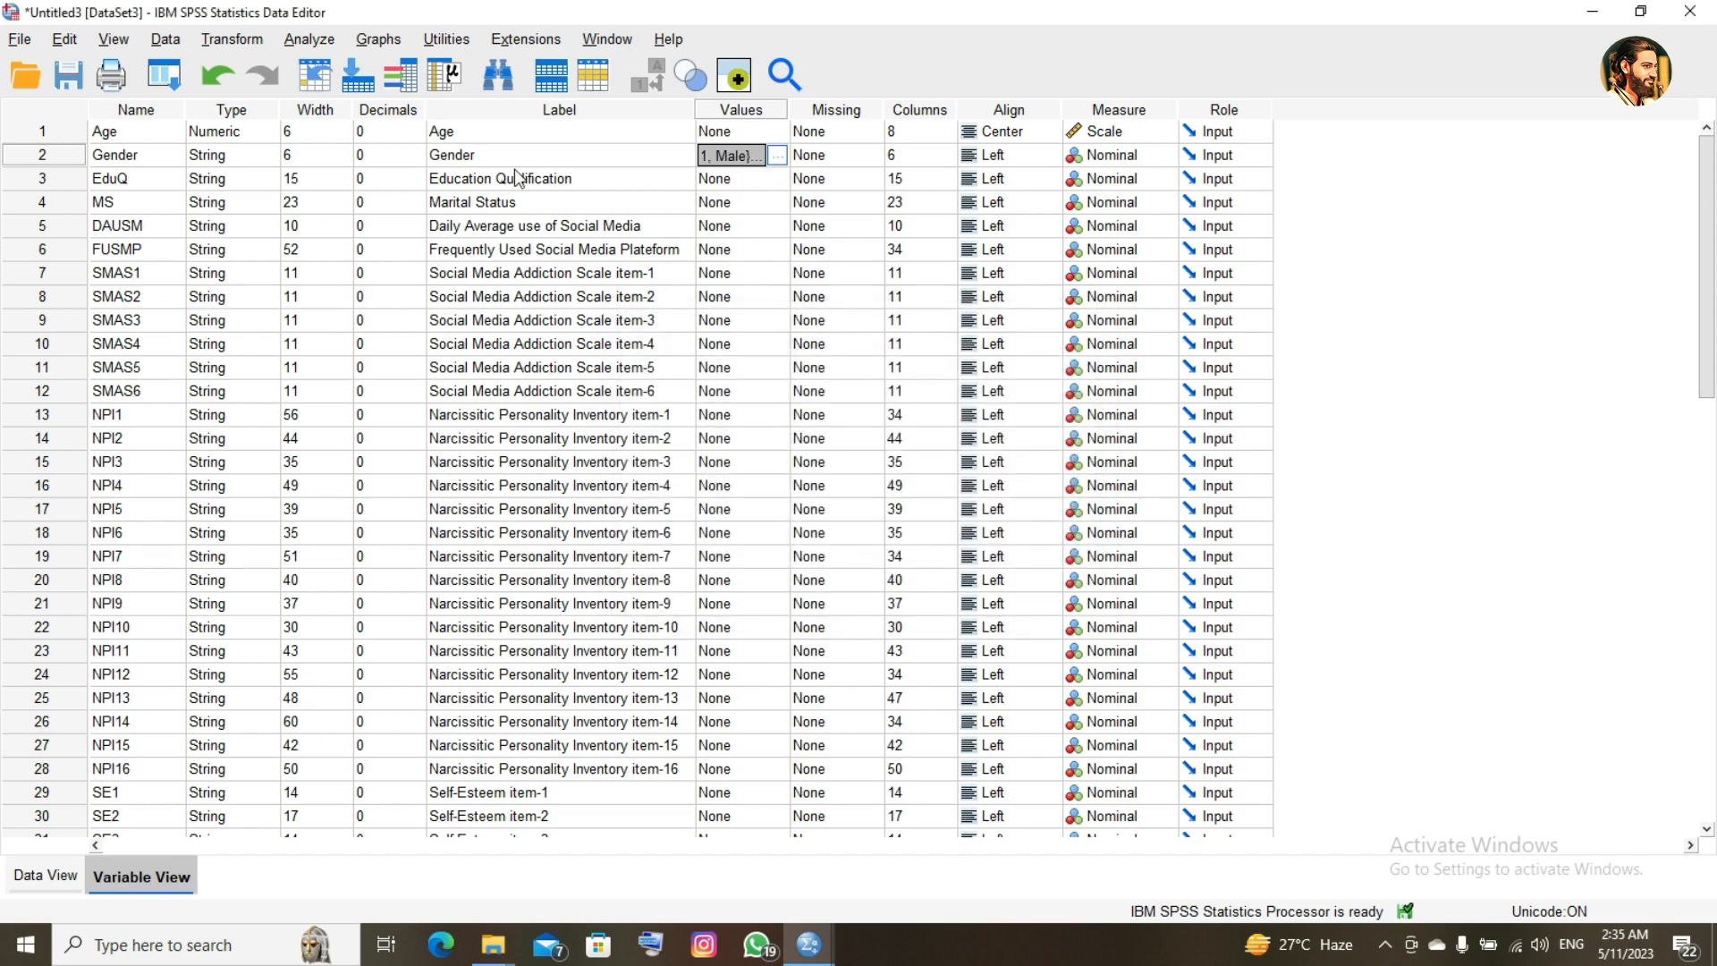
# - Check the value labels defined for Gender and return to the case data
pyautogui.click(778, 155)
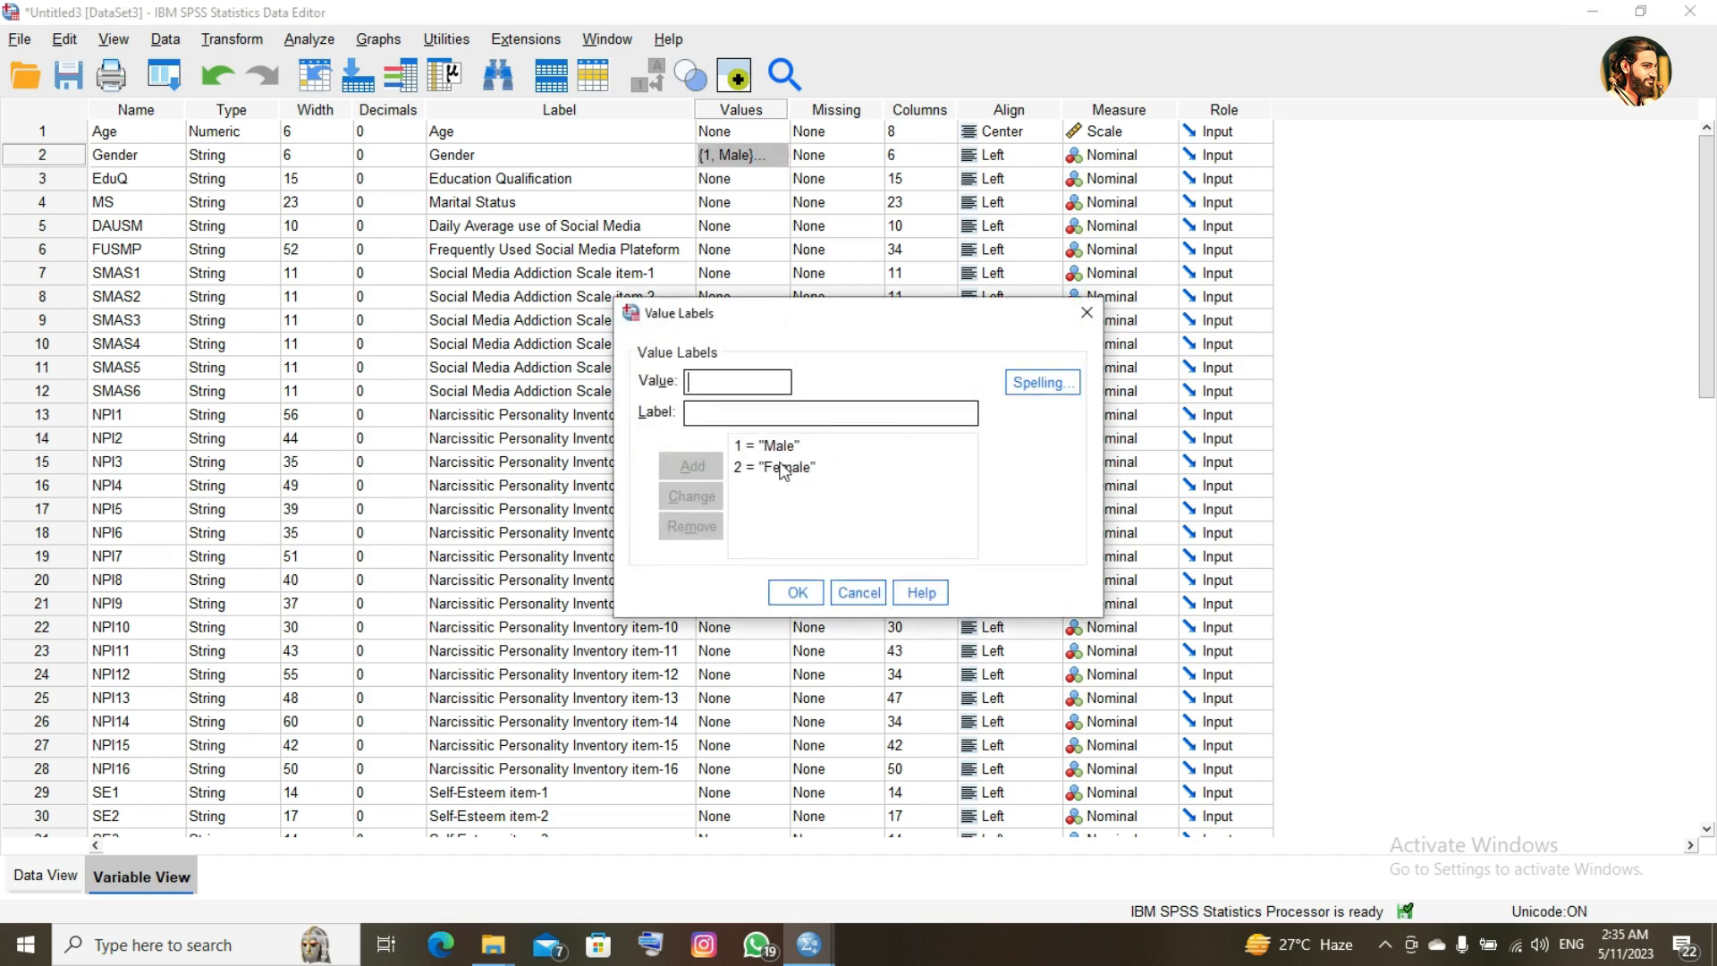
pyautogui.click(797, 592)
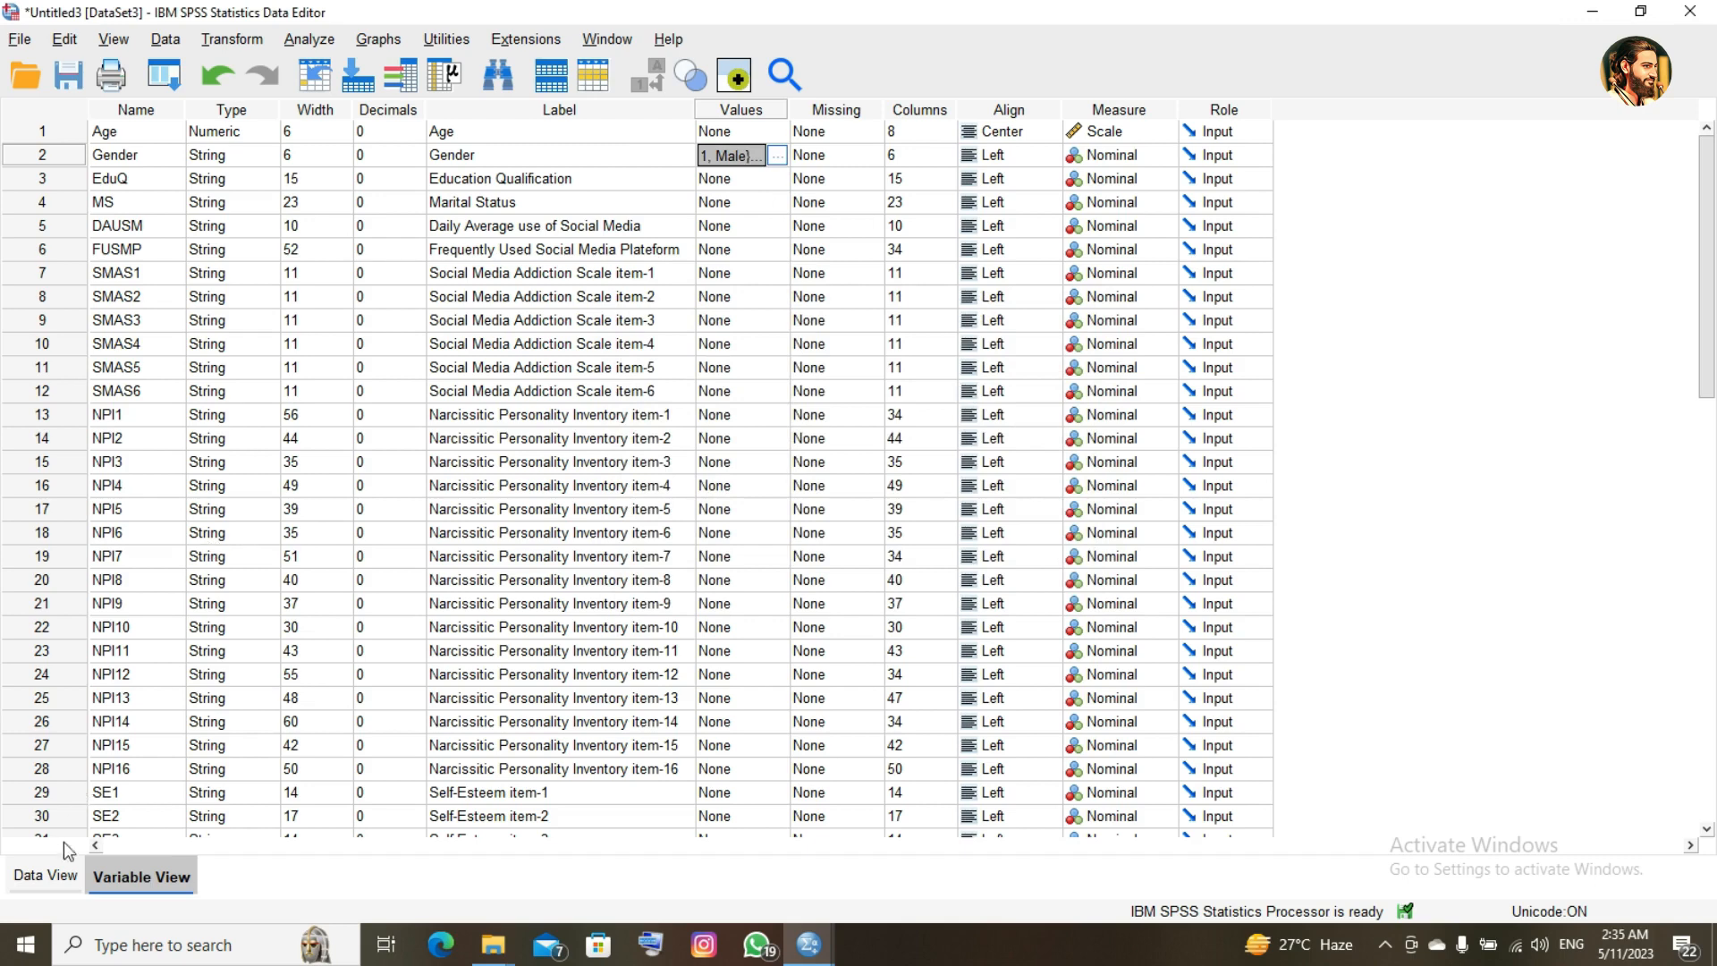
pyautogui.click(30, 876)
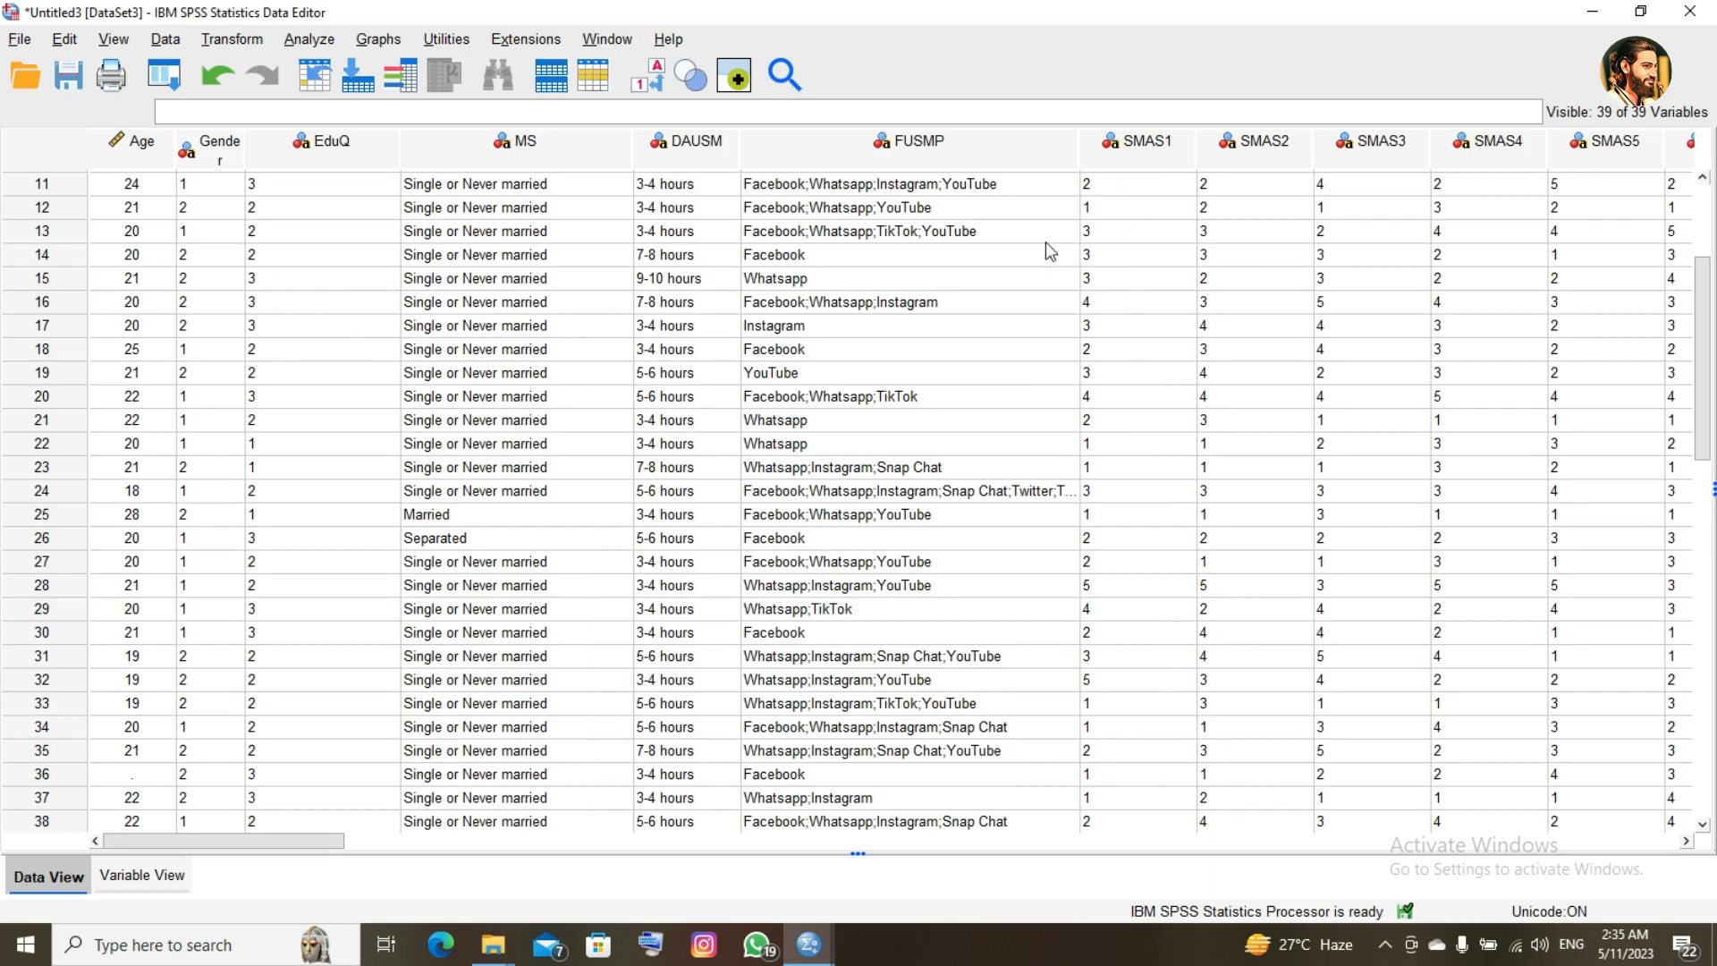
# - Change the Gender variable's type to Numeric, check its codes in the case data, and return to the variable definitions
pyautogui.click(142, 877)
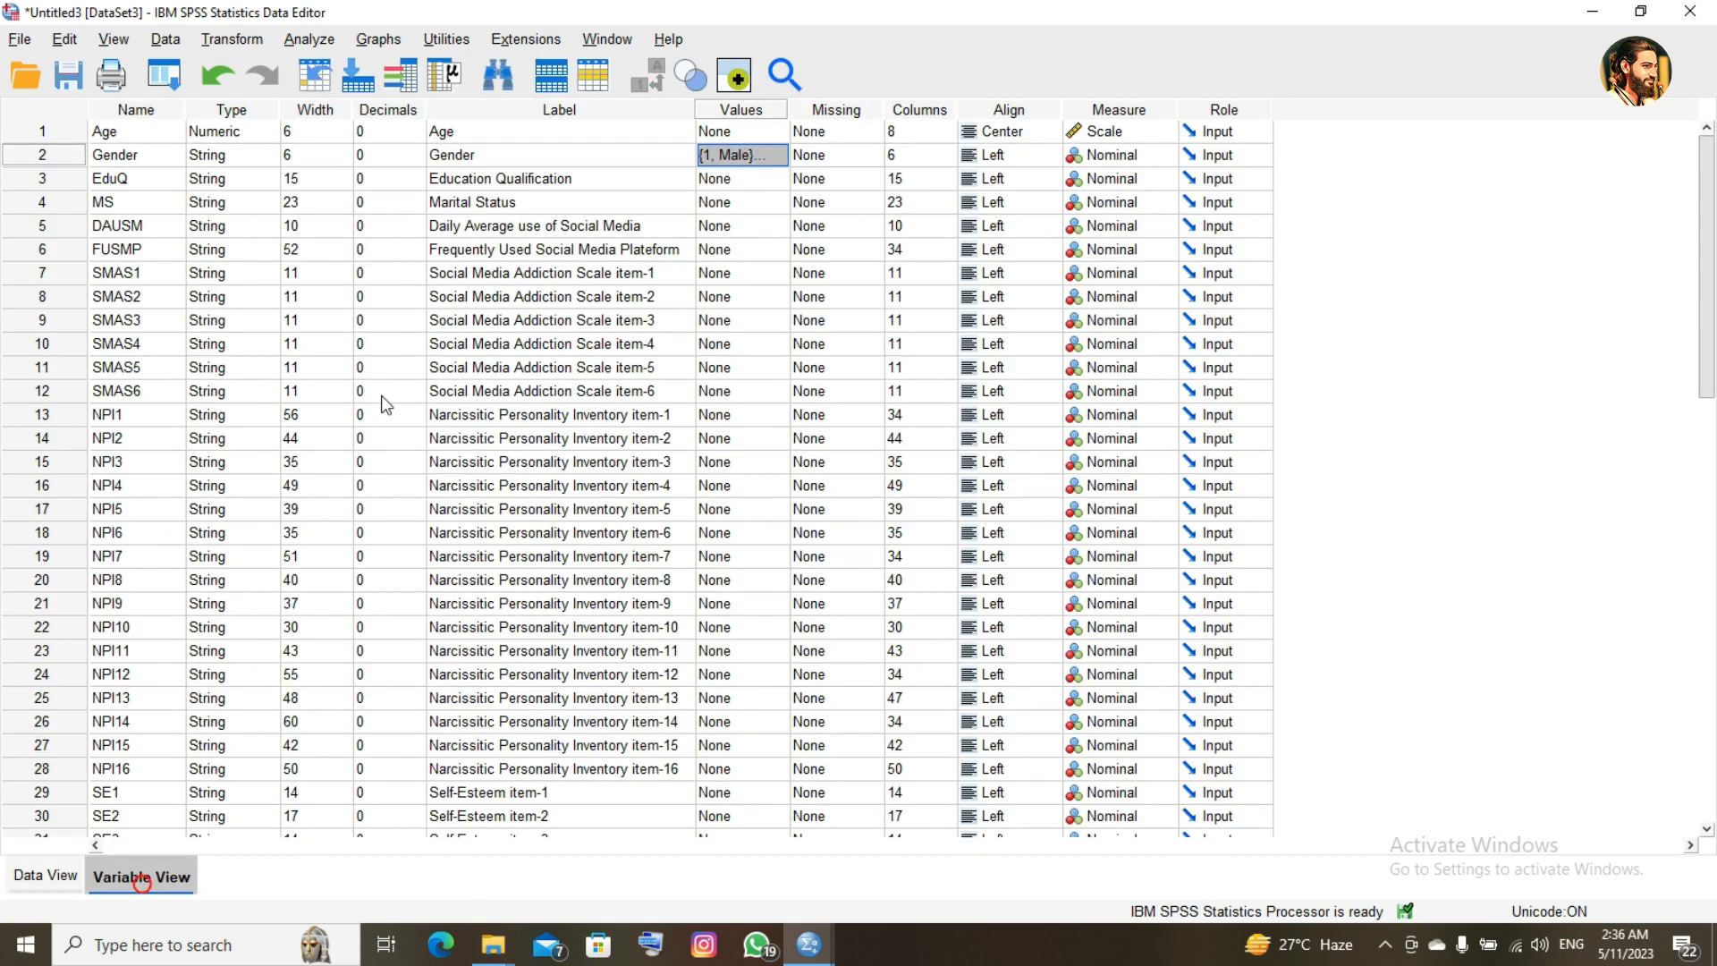
pyautogui.click(268, 158)
pyautogui.click(268, 157)
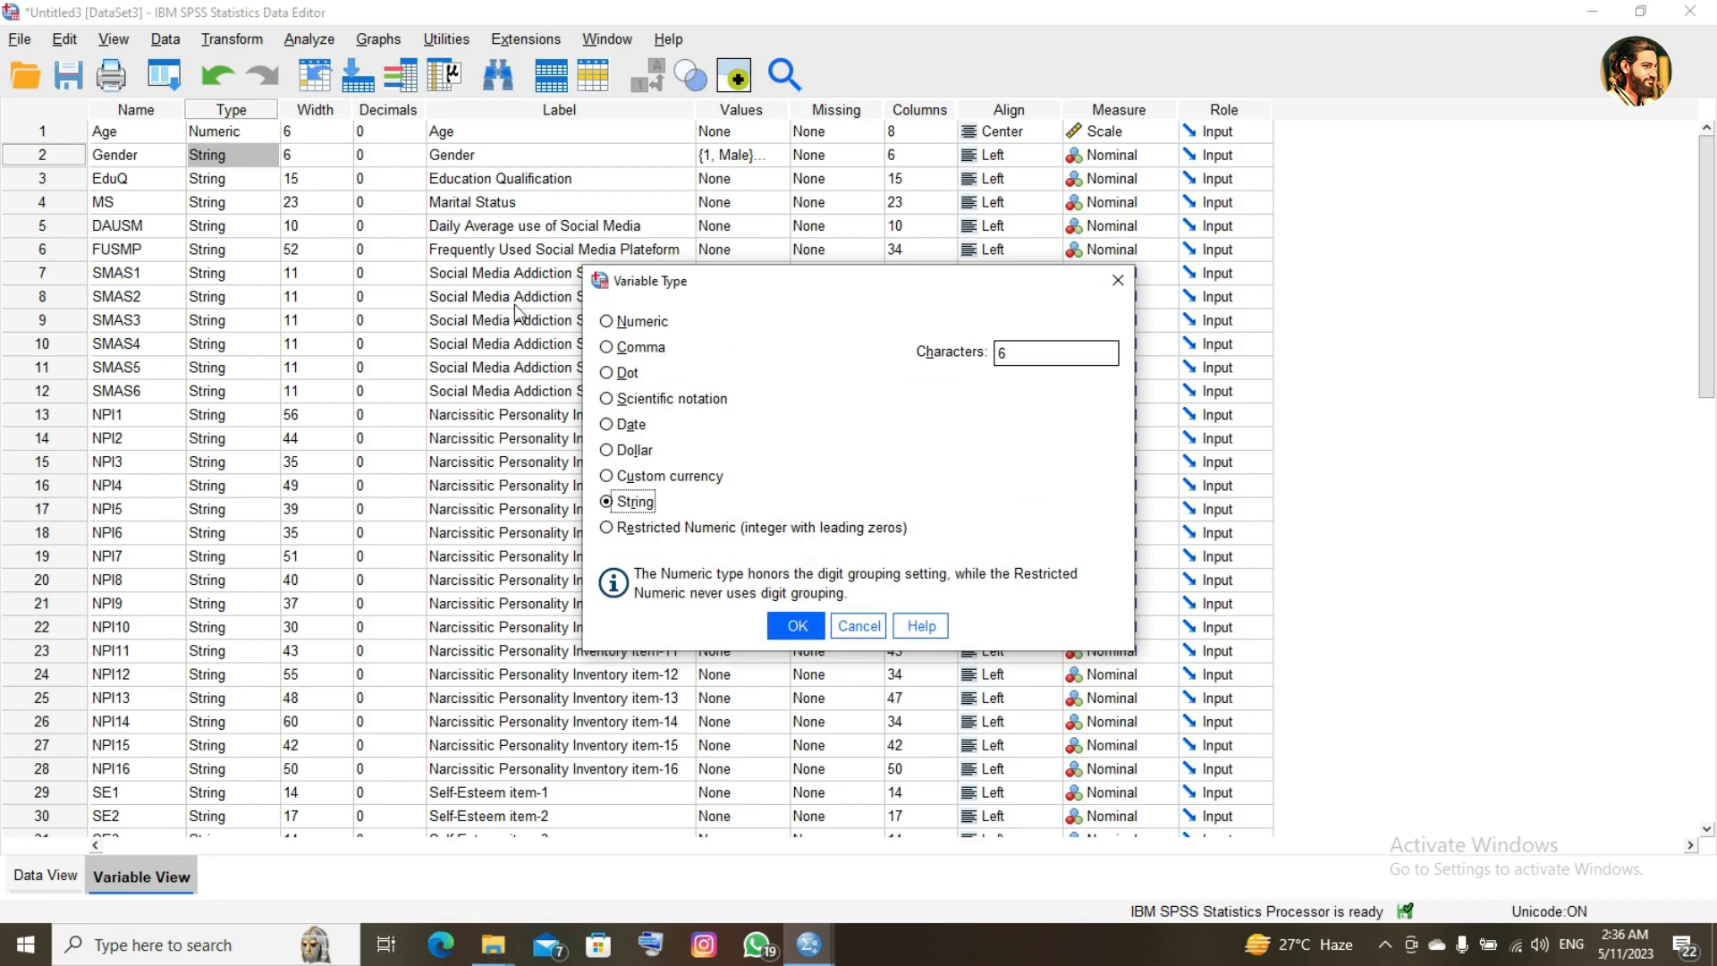
pyautogui.click(605, 321)
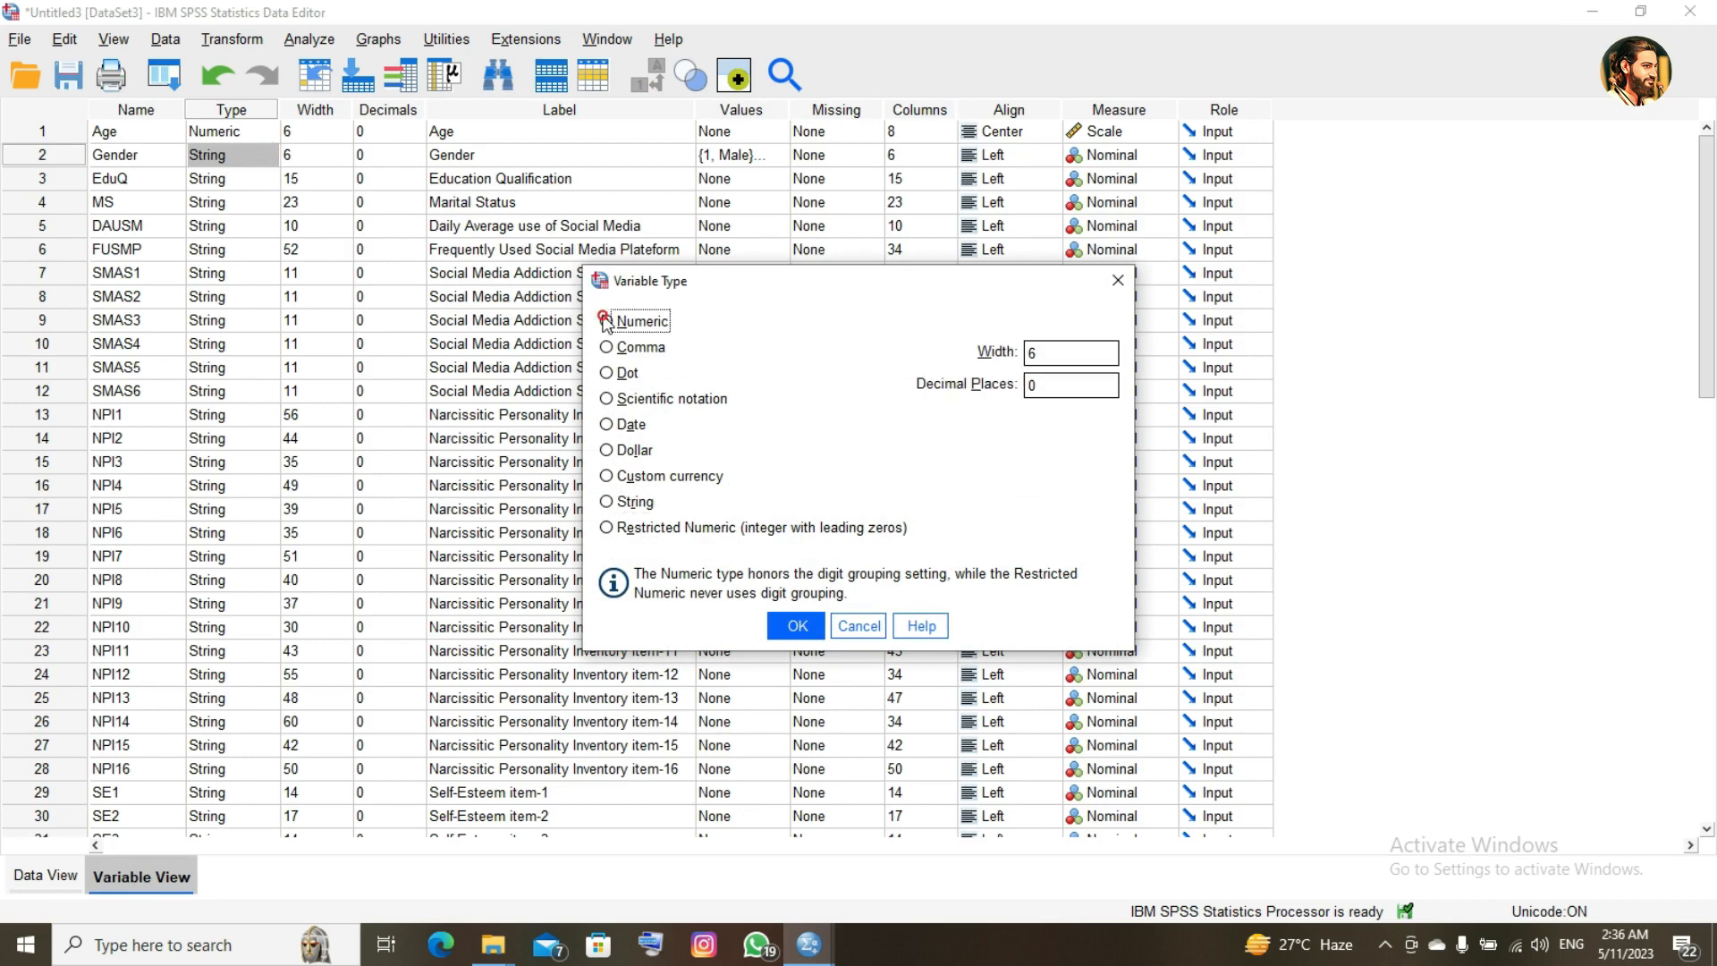
pyautogui.click(796, 613)
pyautogui.click(803, 502)
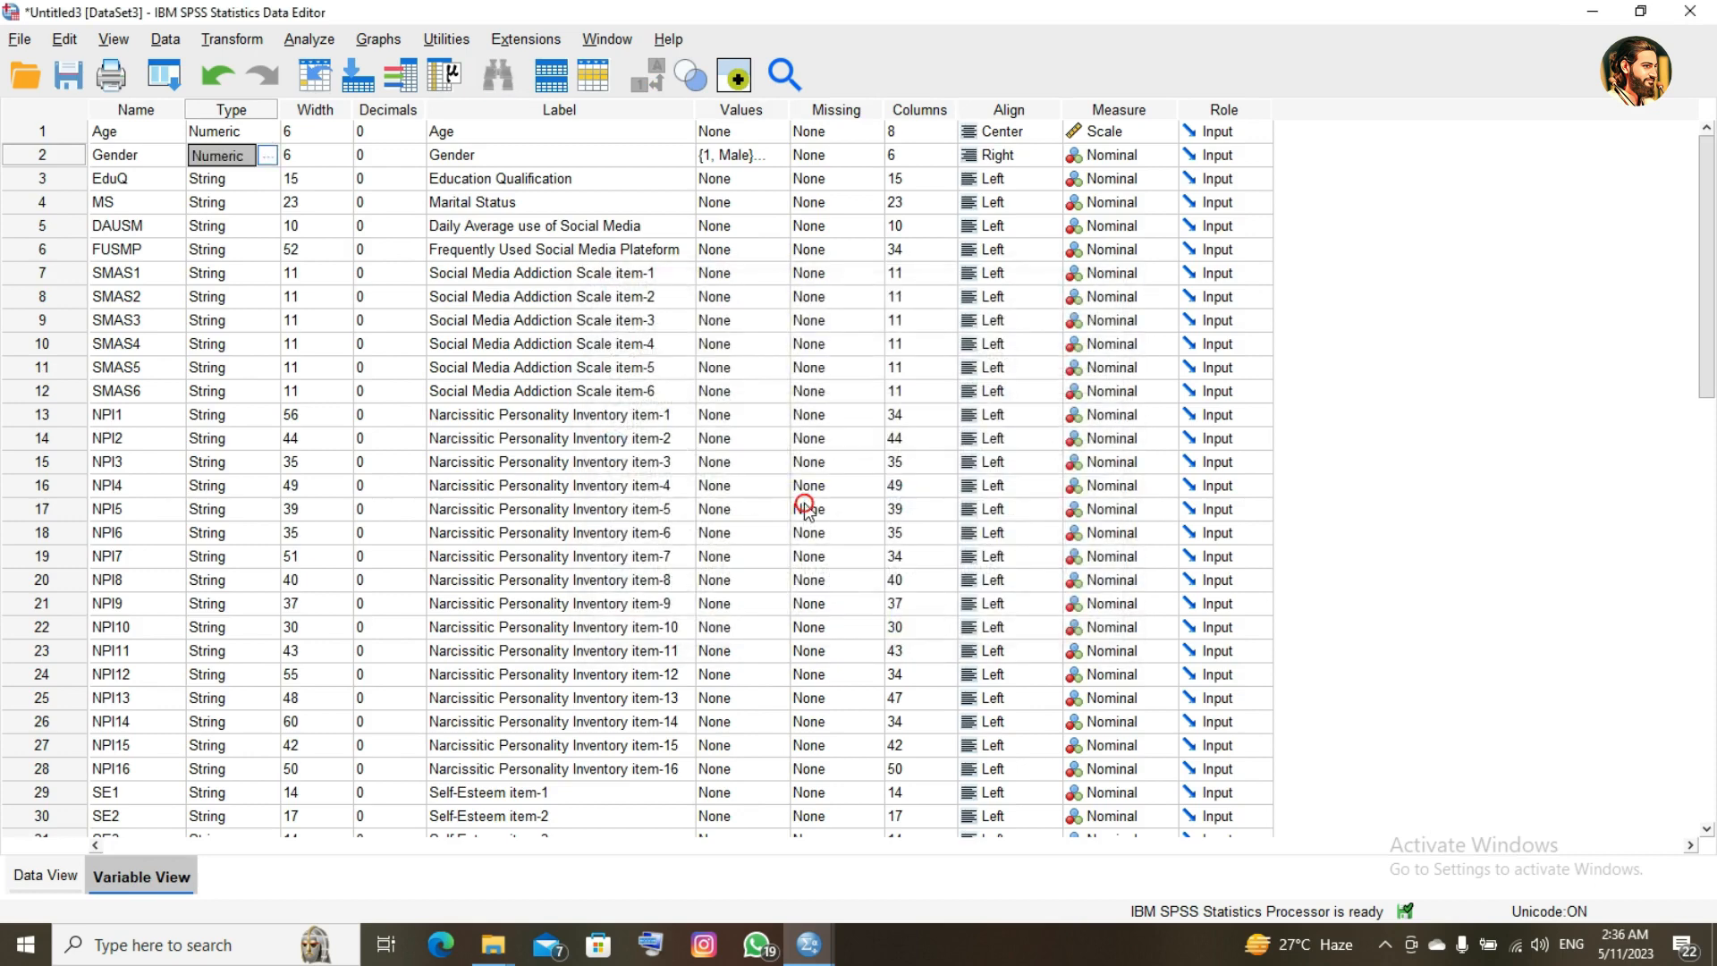
pyautogui.click(52, 871)
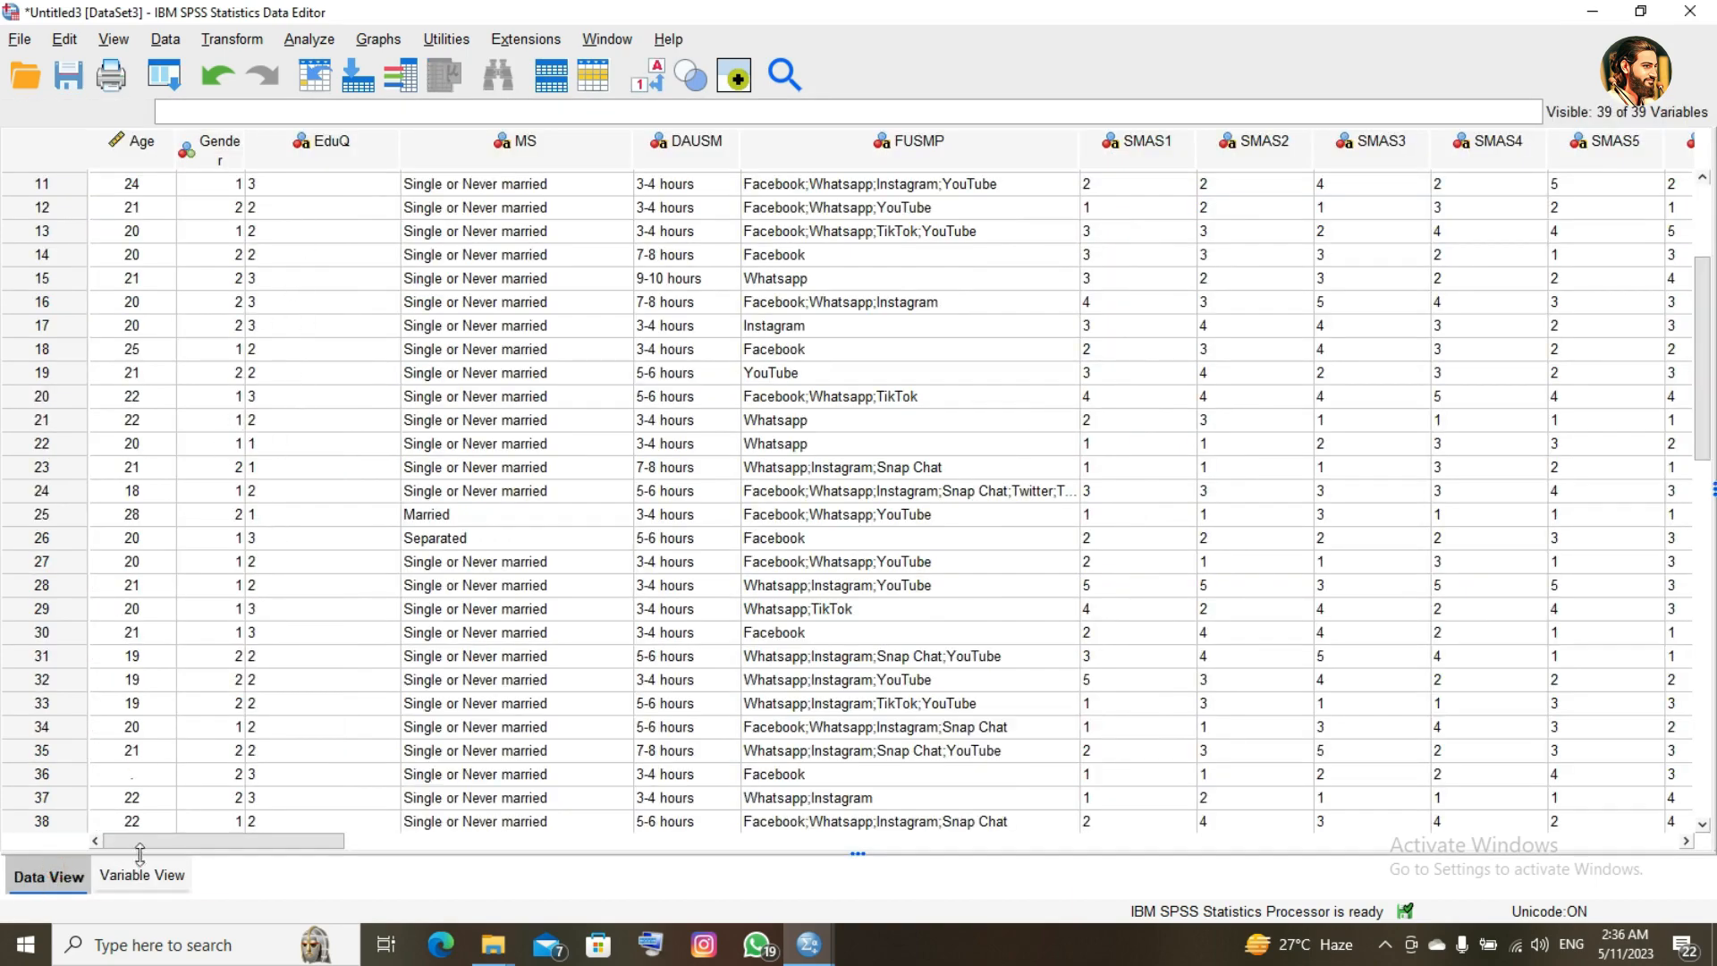
pyautogui.click(128, 878)
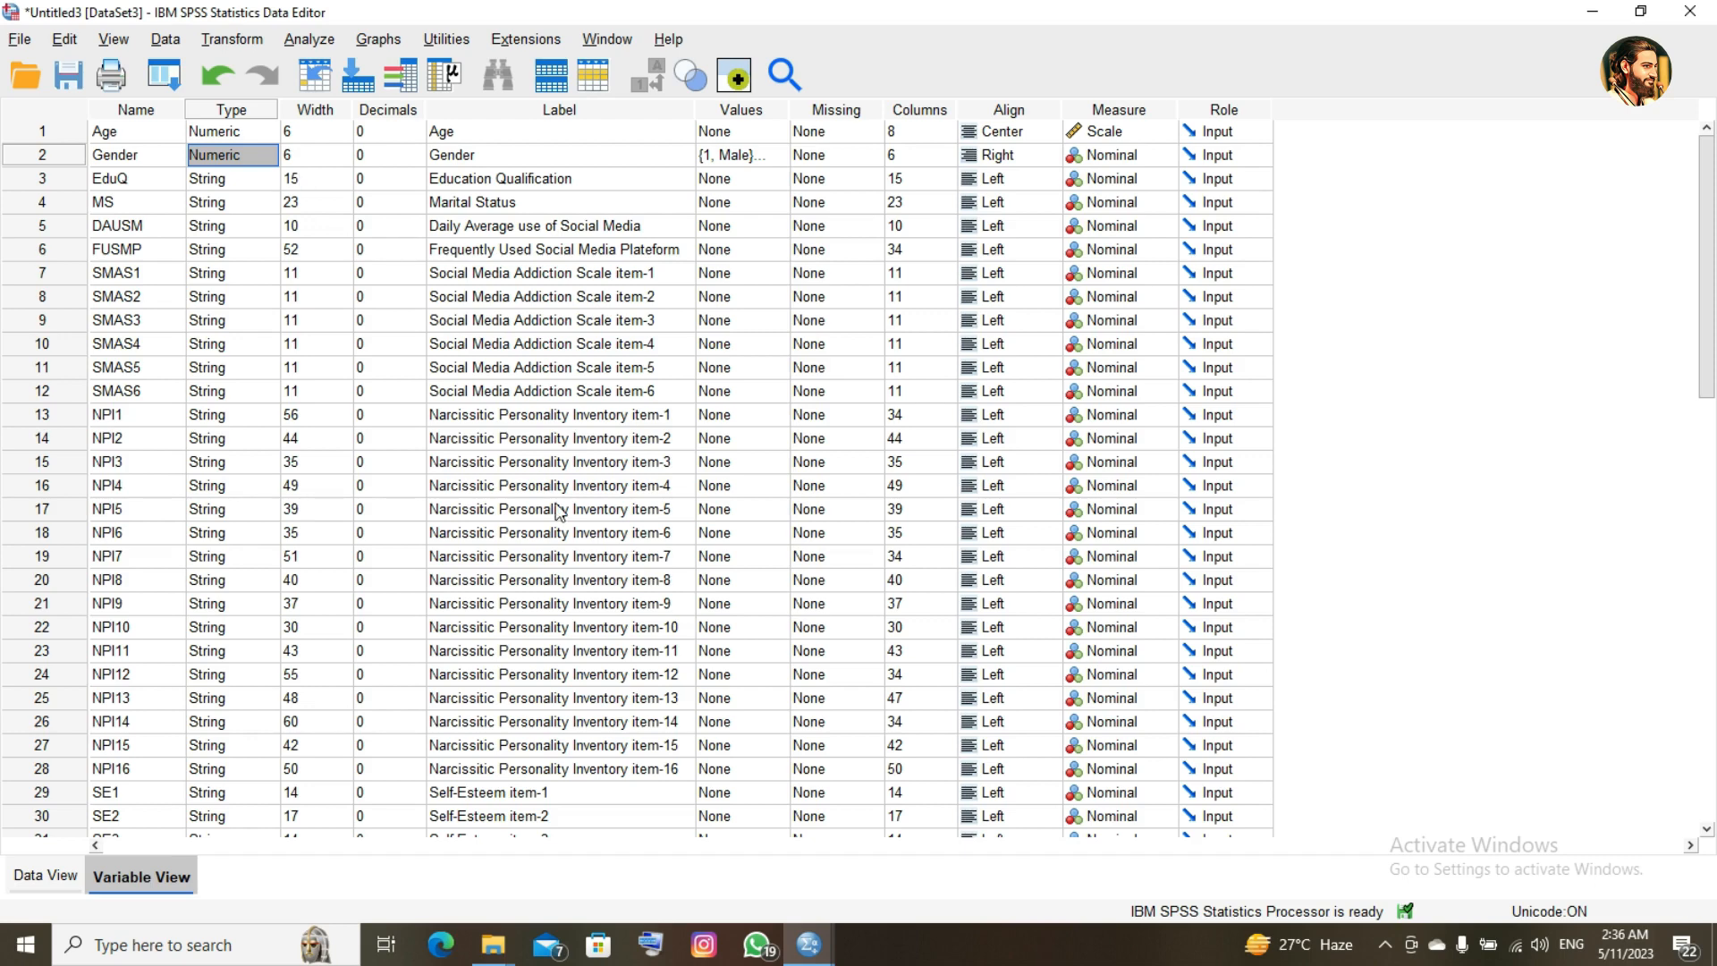
# - Switch to the Final SPSS Data Sheet - Copy.sav dataset and examine its variable types from the self-esteem items up to Age
pyautogui.click(792, 939)
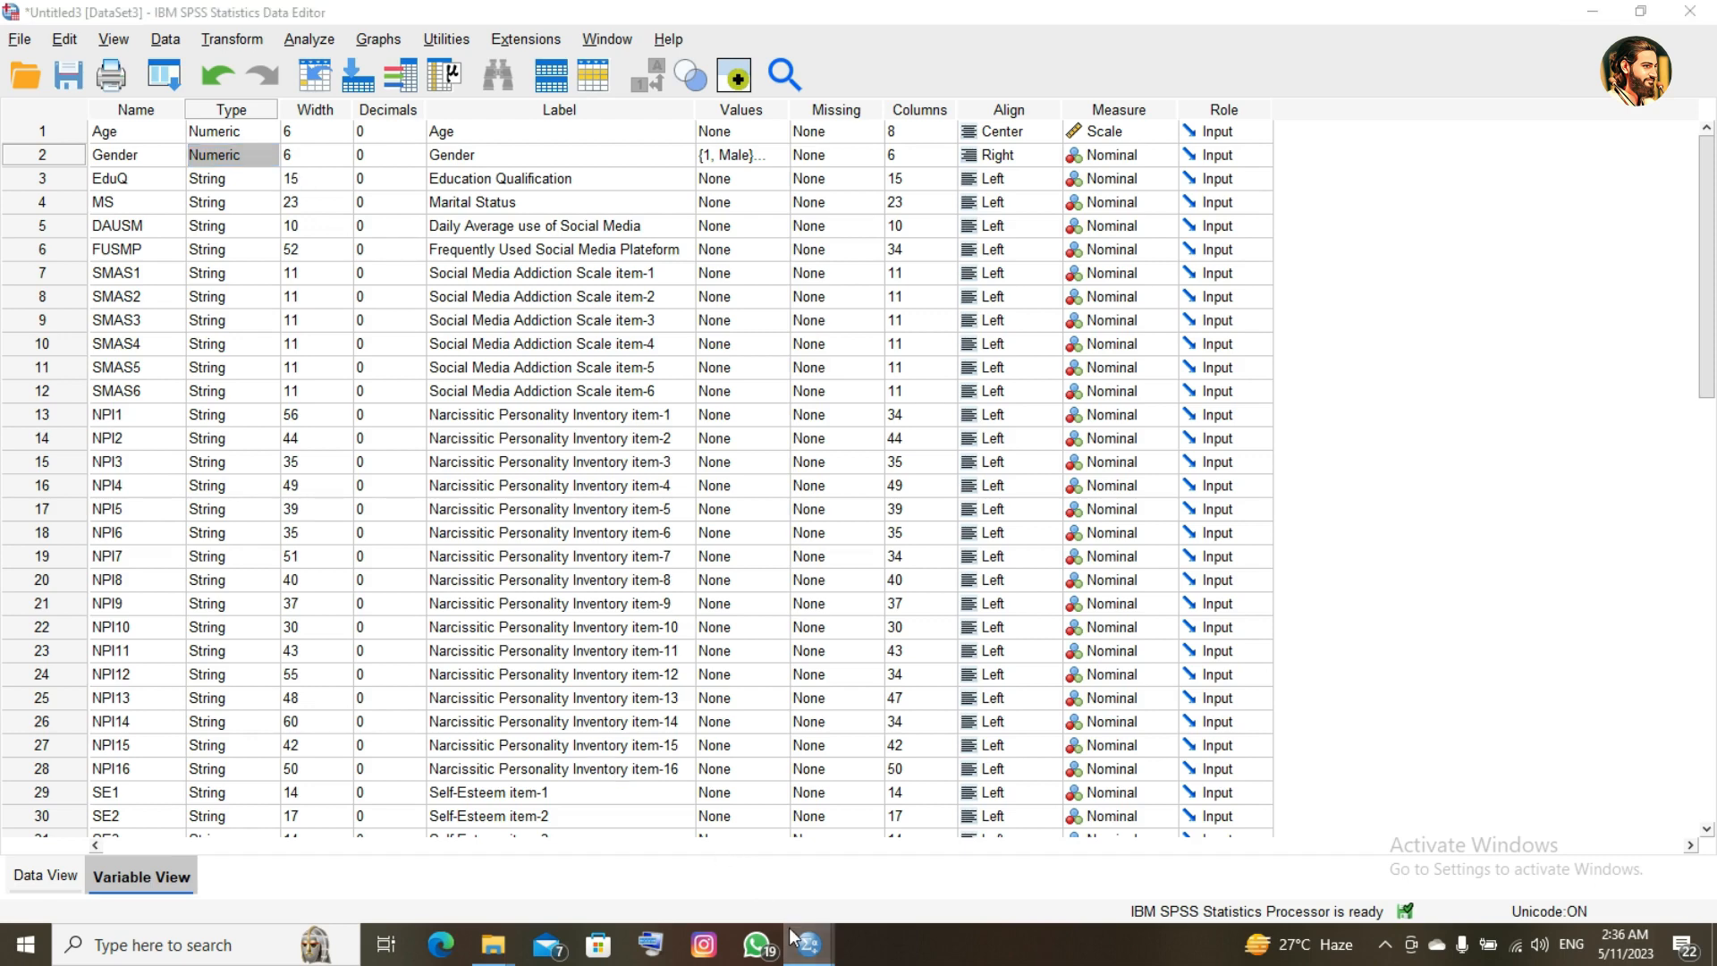
pyautogui.click(693, 854)
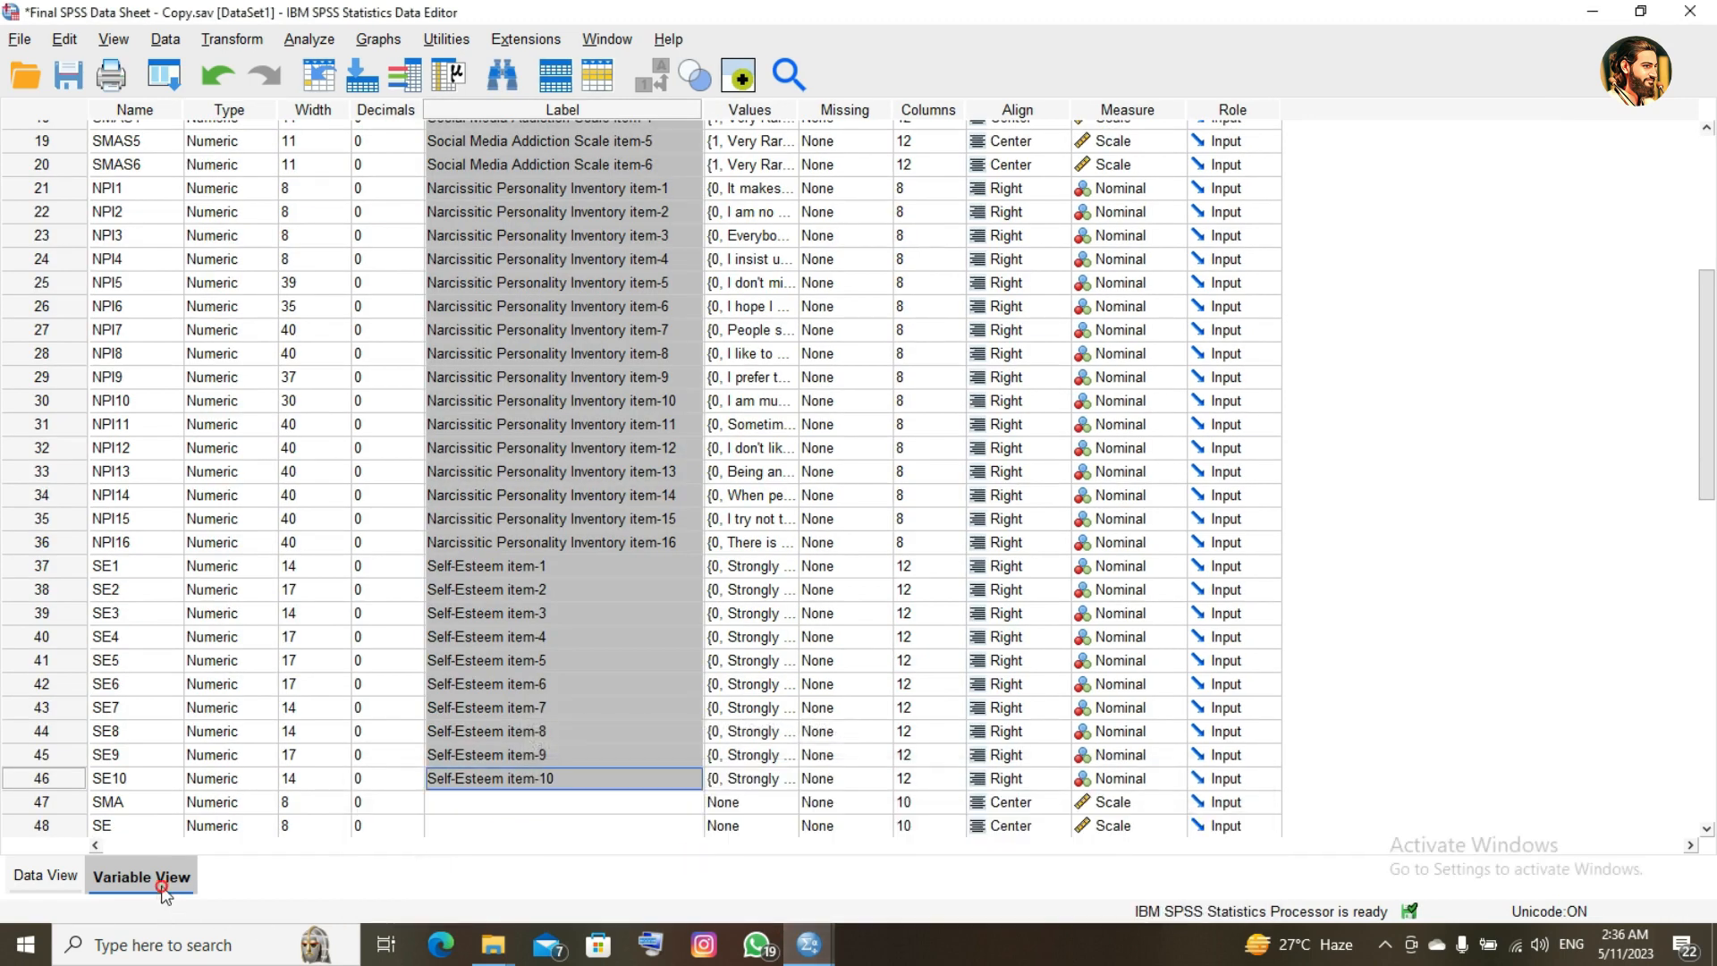
pyautogui.click(230, 593)
pyautogui.press('Up')
pyautogui.press('Up')
pyautogui.press('Up')
pyautogui.press('Up')
pyautogui.press('Up')
pyautogui.press('Up')
pyautogui.press('Up')
pyautogui.press('Up')
pyautogui.press('Up')
pyautogui.press('Up')
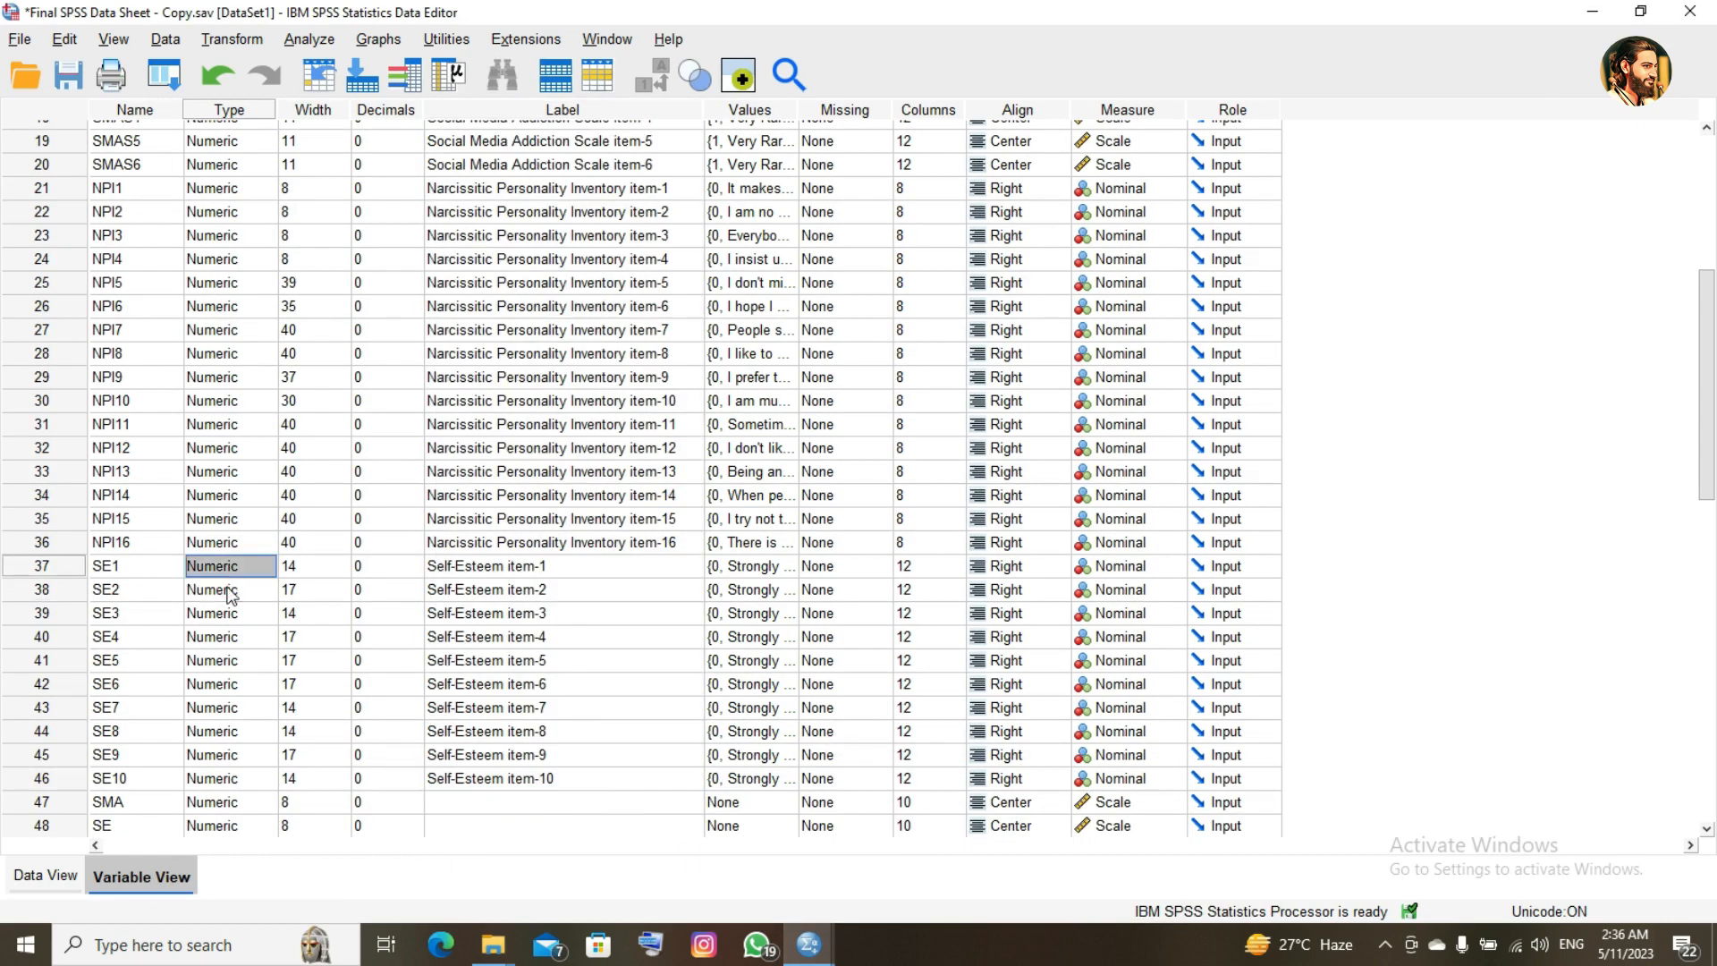
pyautogui.press('Up')
pyautogui.press('Up')
pyautogui.press('Up')
pyautogui.press('Up')
pyautogui.press('Up')
pyautogui.press('Up')
pyautogui.press('Up')
pyautogui.press('Up')
pyautogui.press('Up')
pyautogui.press('Up')
pyautogui.press('Up')
pyautogui.press('Up')
pyautogui.press('Up')
pyautogui.press('Up')
pyautogui.press('Up')
pyautogui.press('Up')
pyautogui.press('Up')
pyautogui.press('Up')
pyautogui.press('Up')
pyautogui.press('Up')
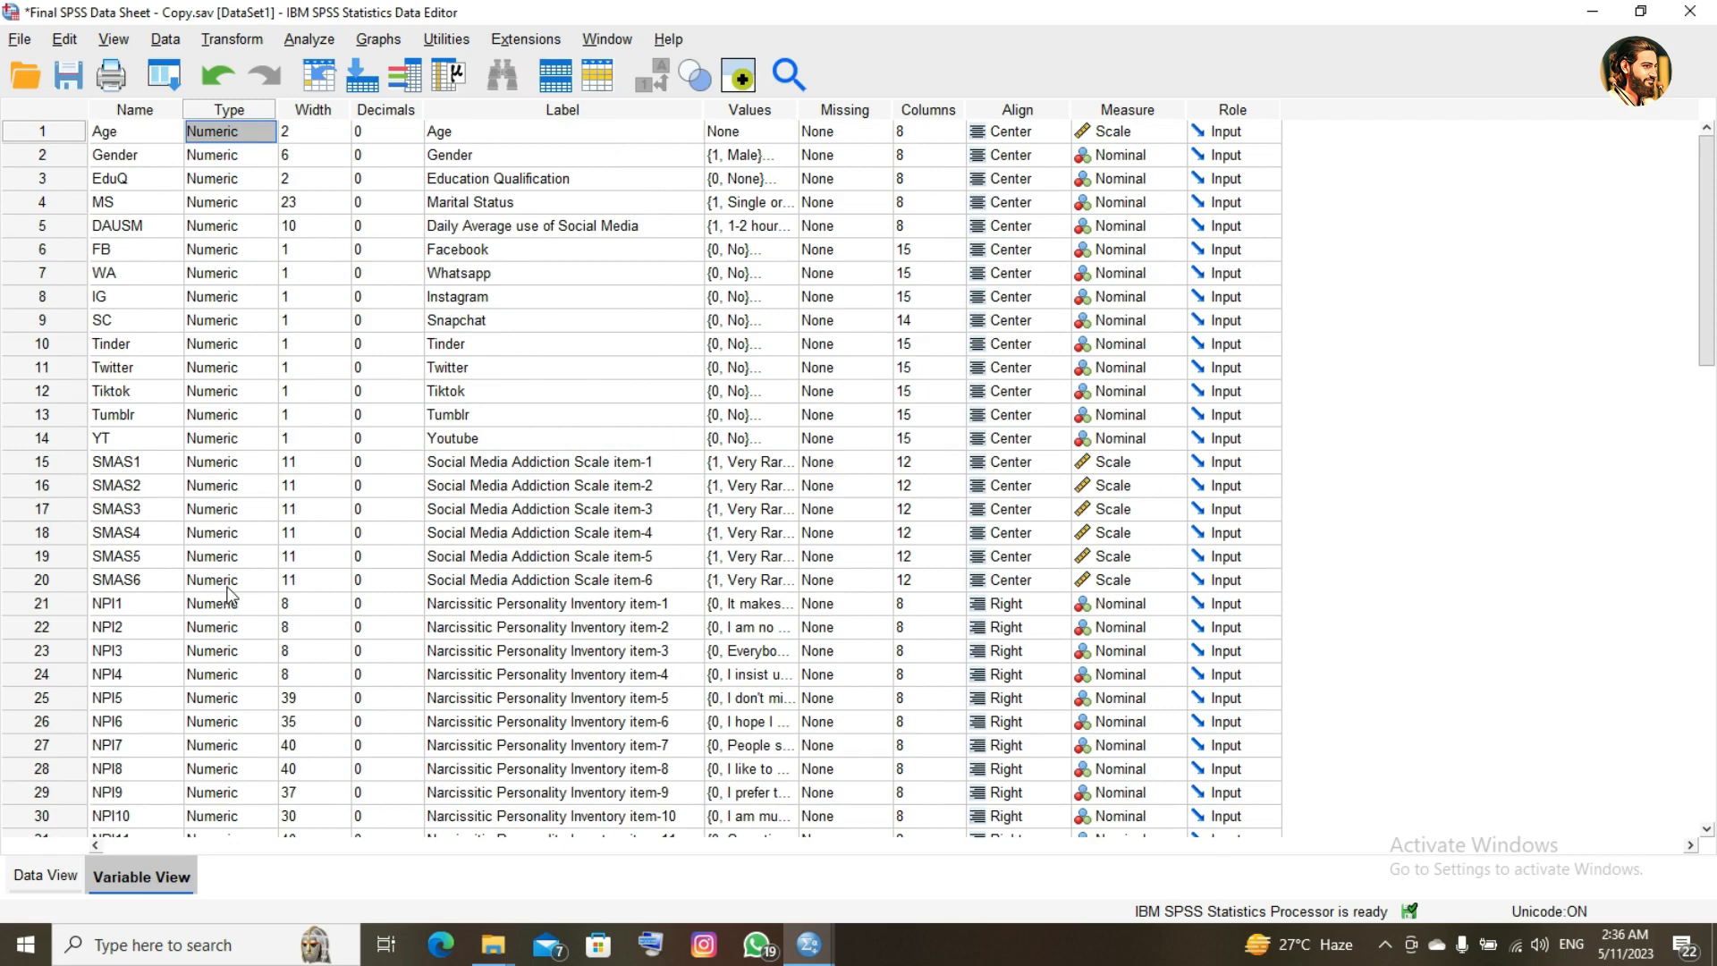
# - Review the type of every variable from Age down past MNPI in the variable definitions
pyautogui.press('Down')
pyautogui.press('Down')
pyautogui.press('Down')
pyautogui.press('Down')
pyautogui.press('Down')
pyautogui.press('Down')
pyautogui.press('Down')
pyautogui.press('Down')
pyautogui.press('Down')
pyautogui.press('Down')
pyautogui.press('Down')
pyautogui.press('Down')
pyautogui.press('Down')
pyautogui.press('Down')
pyautogui.press('Down')
pyautogui.press('Down')
pyautogui.press('Down')
pyautogui.press('Down')
pyautogui.press('Down')
pyautogui.press('Down')
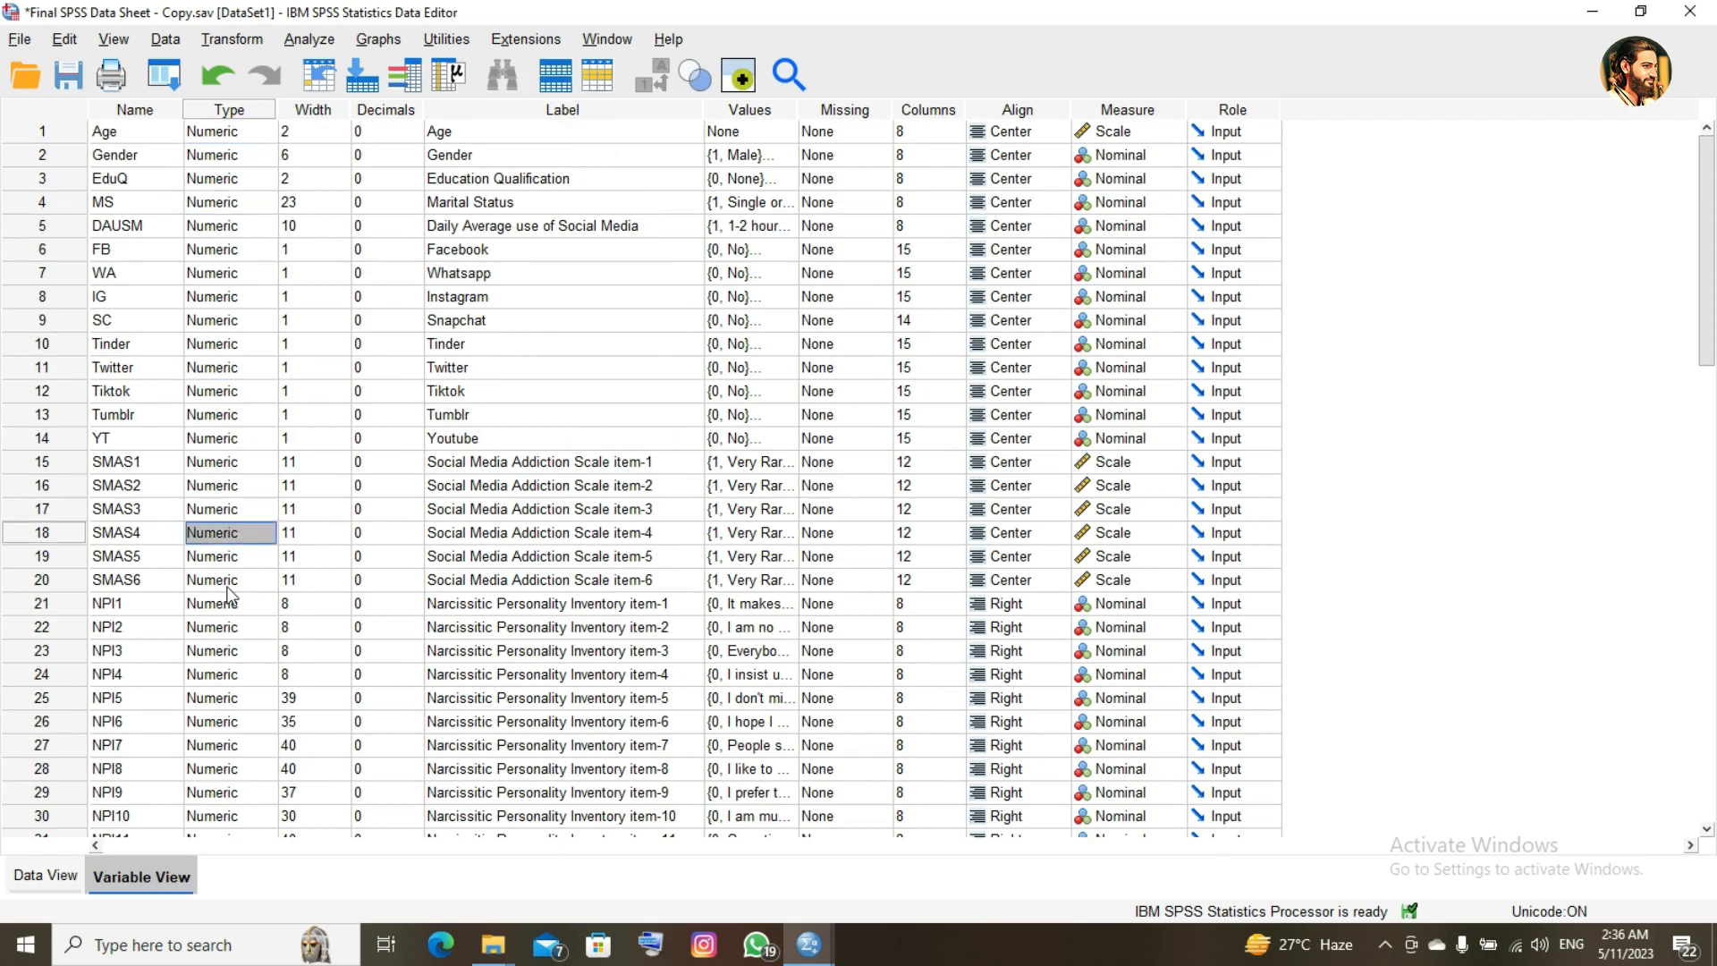
pyautogui.press('Down')
pyautogui.press('Down')
pyautogui.press('Down')
pyautogui.press('Down')
pyautogui.press('Down')
pyautogui.press('Down')
pyautogui.press('Down')
pyautogui.press('Down')
pyautogui.press('Down')
pyautogui.press('Down')
pyautogui.press('Down')
pyautogui.press('Down')
pyautogui.press('Down')
pyautogui.press('Down')
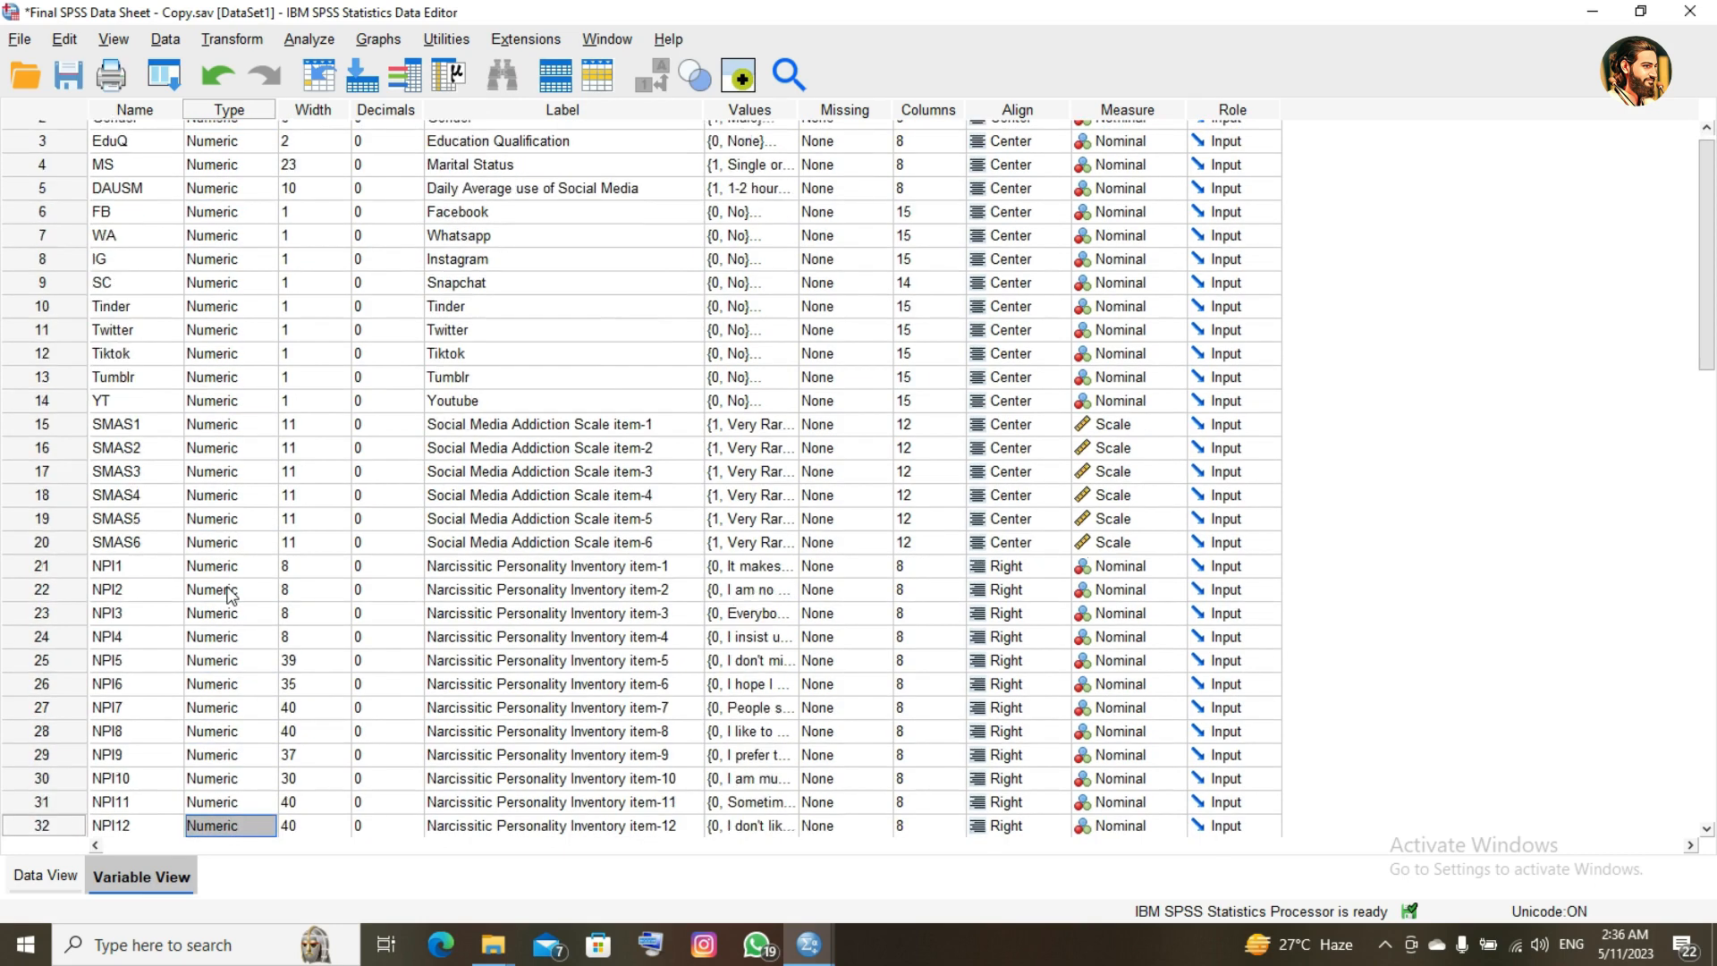
pyautogui.press('Down')
pyautogui.press('Down')
pyautogui.press('Down')
pyautogui.press('Down')
pyautogui.press('Down')
pyautogui.press('Down')
pyautogui.press('Down')
pyautogui.press('Down')
pyautogui.press('Down')
pyautogui.press('Down')
pyautogui.press('Down')
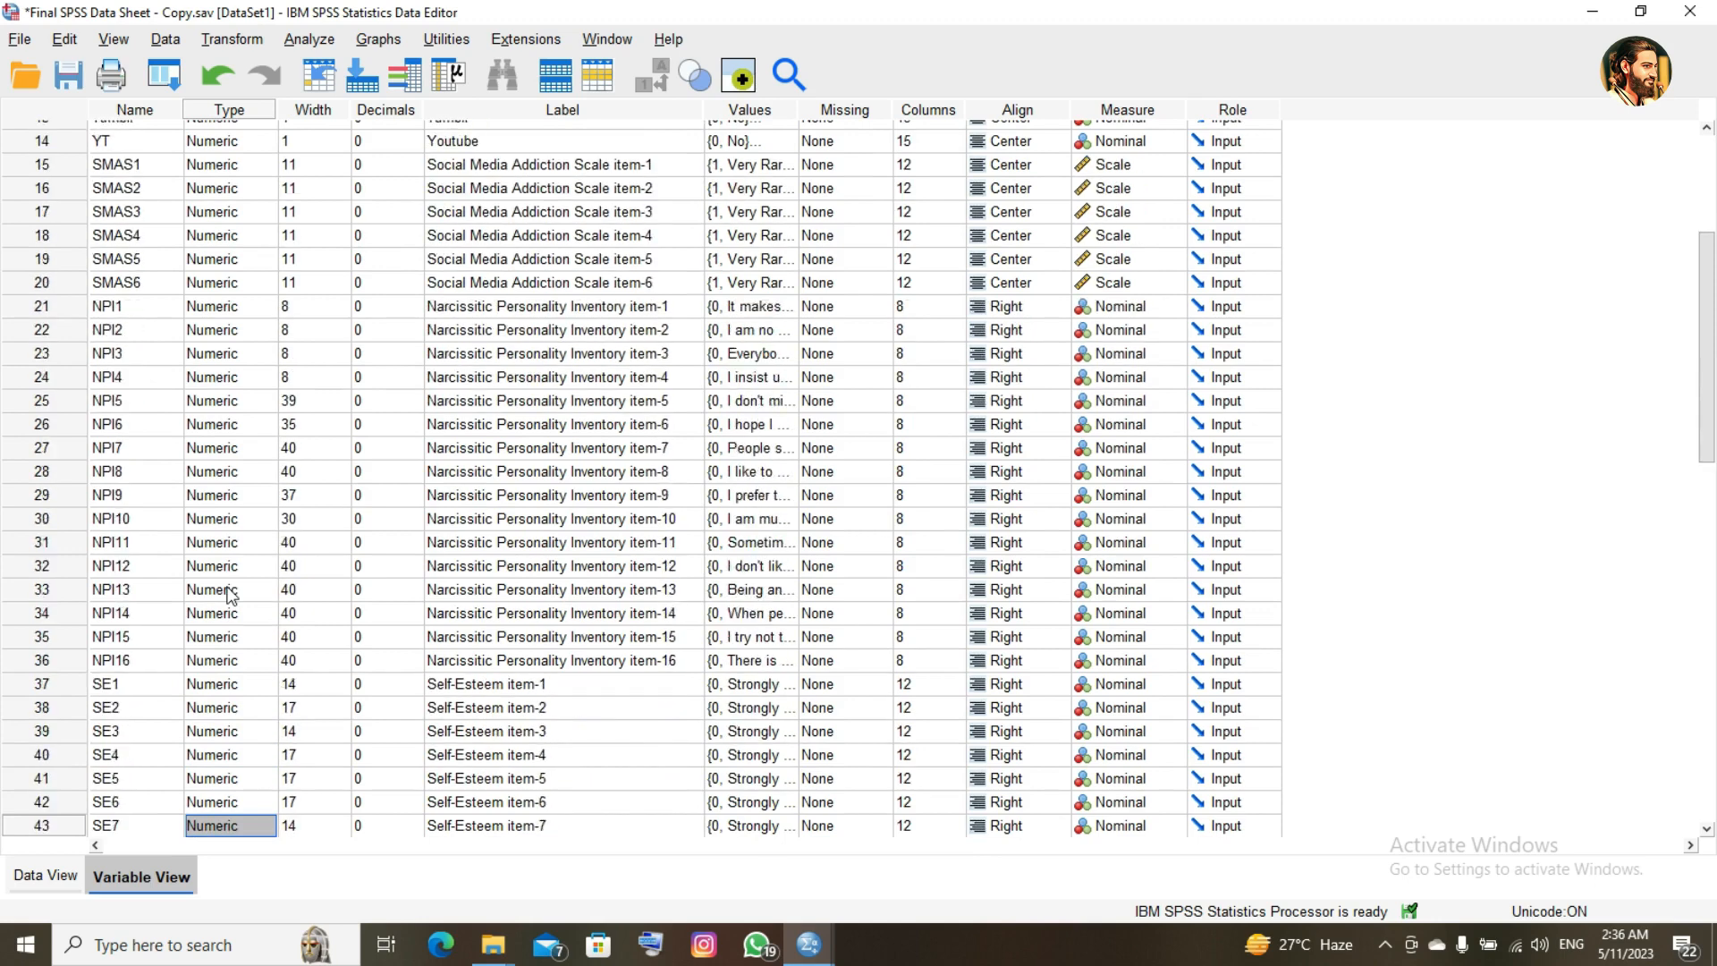
pyautogui.press('Down')
pyautogui.press('Down')
pyautogui.press('Down')
pyautogui.press('Down')
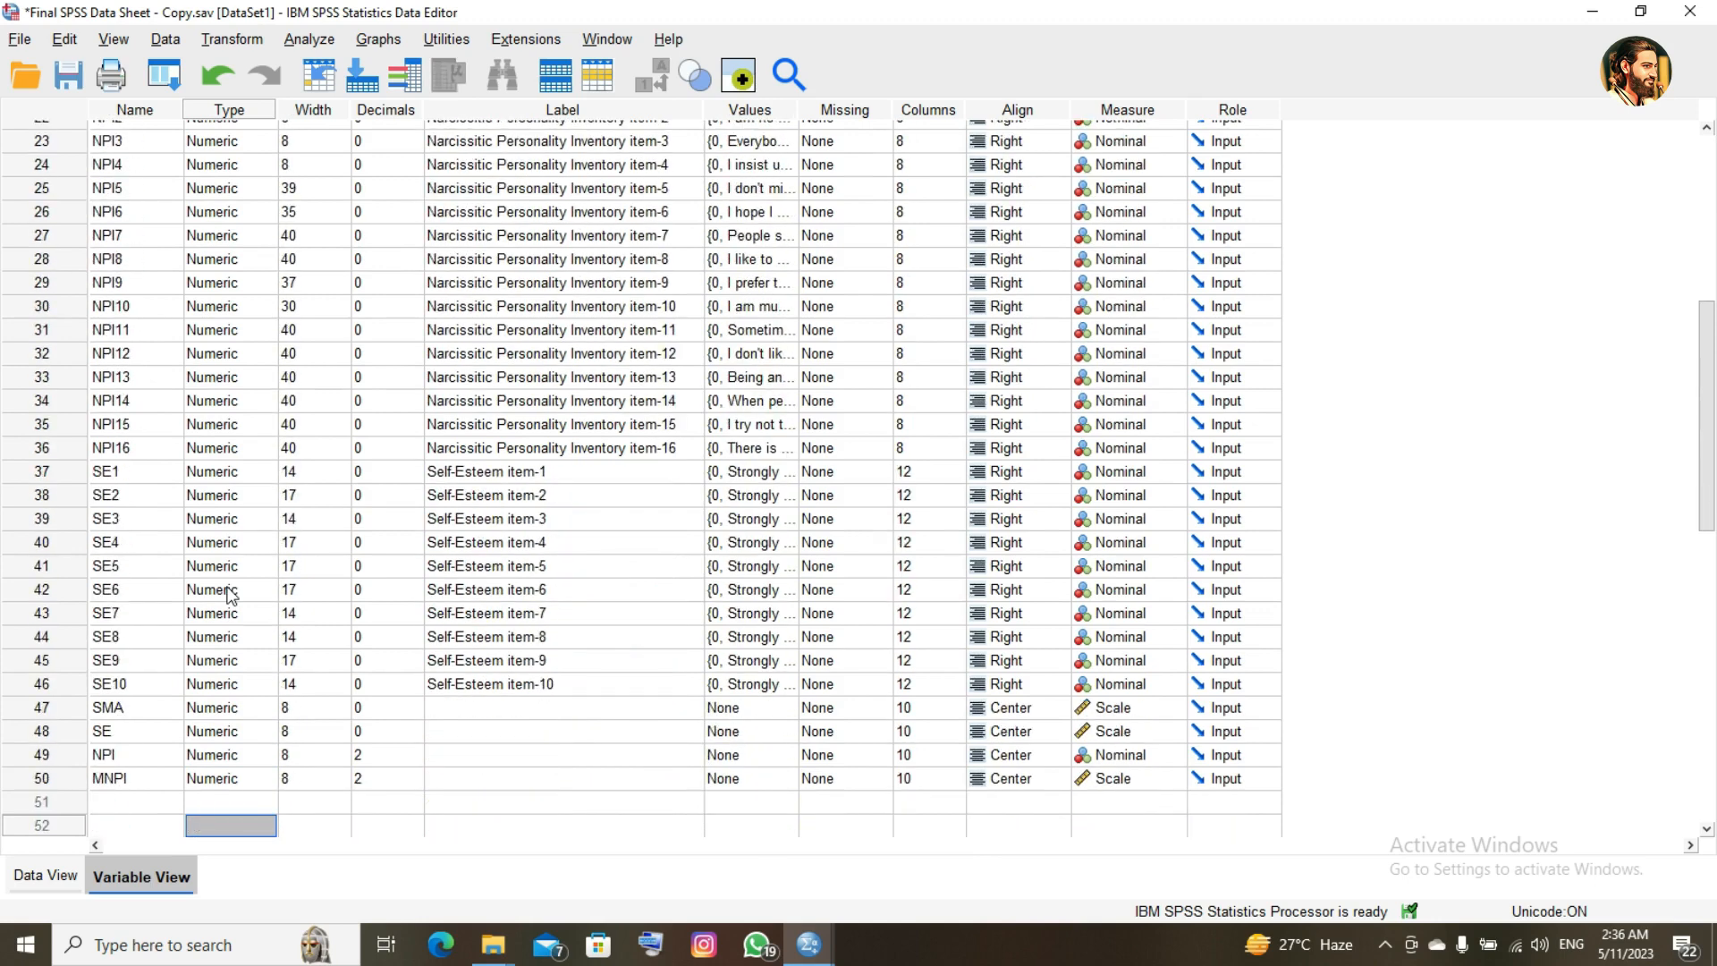
# - Examine the value labels from Gender down to Tumblr and widen the Values column to read the full entries
pyautogui.press('Up')
pyautogui.press('Up')
pyautogui.press('Up')
pyautogui.press('Up')
pyautogui.press('Up')
pyautogui.press('Up')
pyautogui.press('Up')
pyautogui.press('Up')
pyautogui.press('Up')
pyautogui.press('Up')
pyautogui.press('Up')
pyautogui.press('Up')
pyautogui.press('Up')
pyautogui.press('Up')
pyautogui.press('Up')
pyautogui.press('Up')
pyautogui.press('Up')
pyautogui.press('Up')
pyautogui.press('Up')
pyautogui.press('Up')
pyautogui.press('Right')
pyautogui.press('Right')
pyautogui.press('Right')
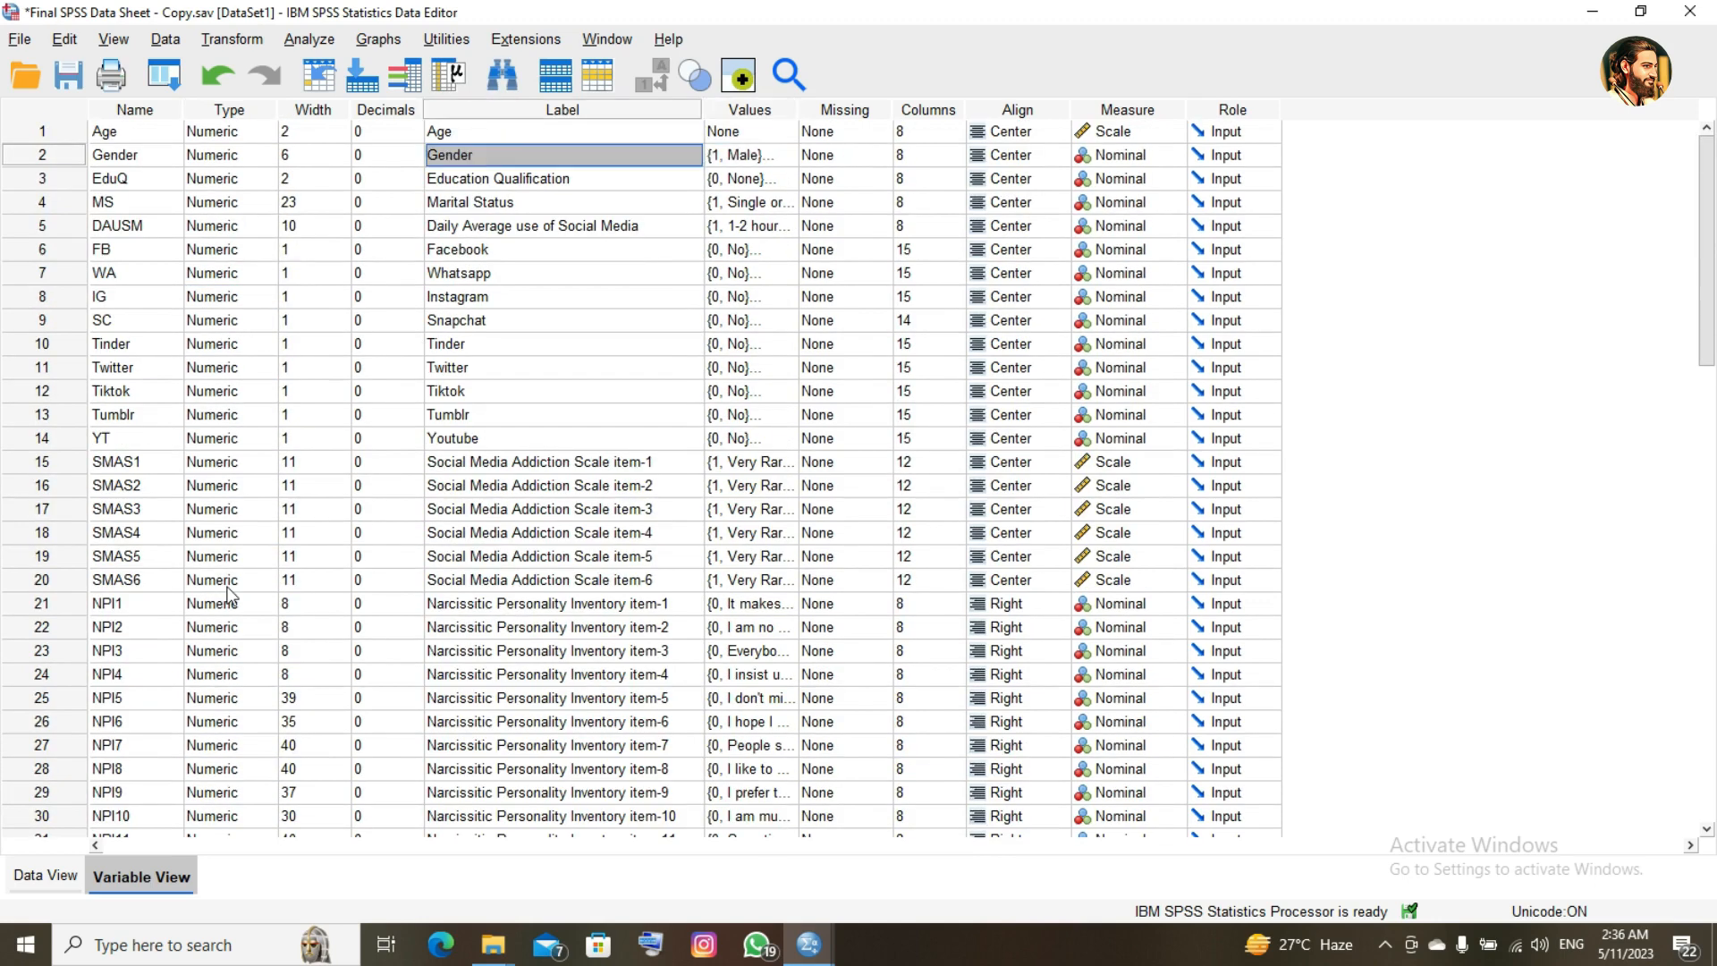
pyautogui.press('Right')
pyautogui.press('Down')
pyautogui.press('Down')
pyautogui.press('Down')
pyautogui.press('Down')
pyautogui.press('Down')
pyautogui.press('Down')
pyautogui.press('Down')
pyautogui.press('Down')
pyautogui.press('Down')
pyautogui.press('Down')
pyautogui.press('Down')
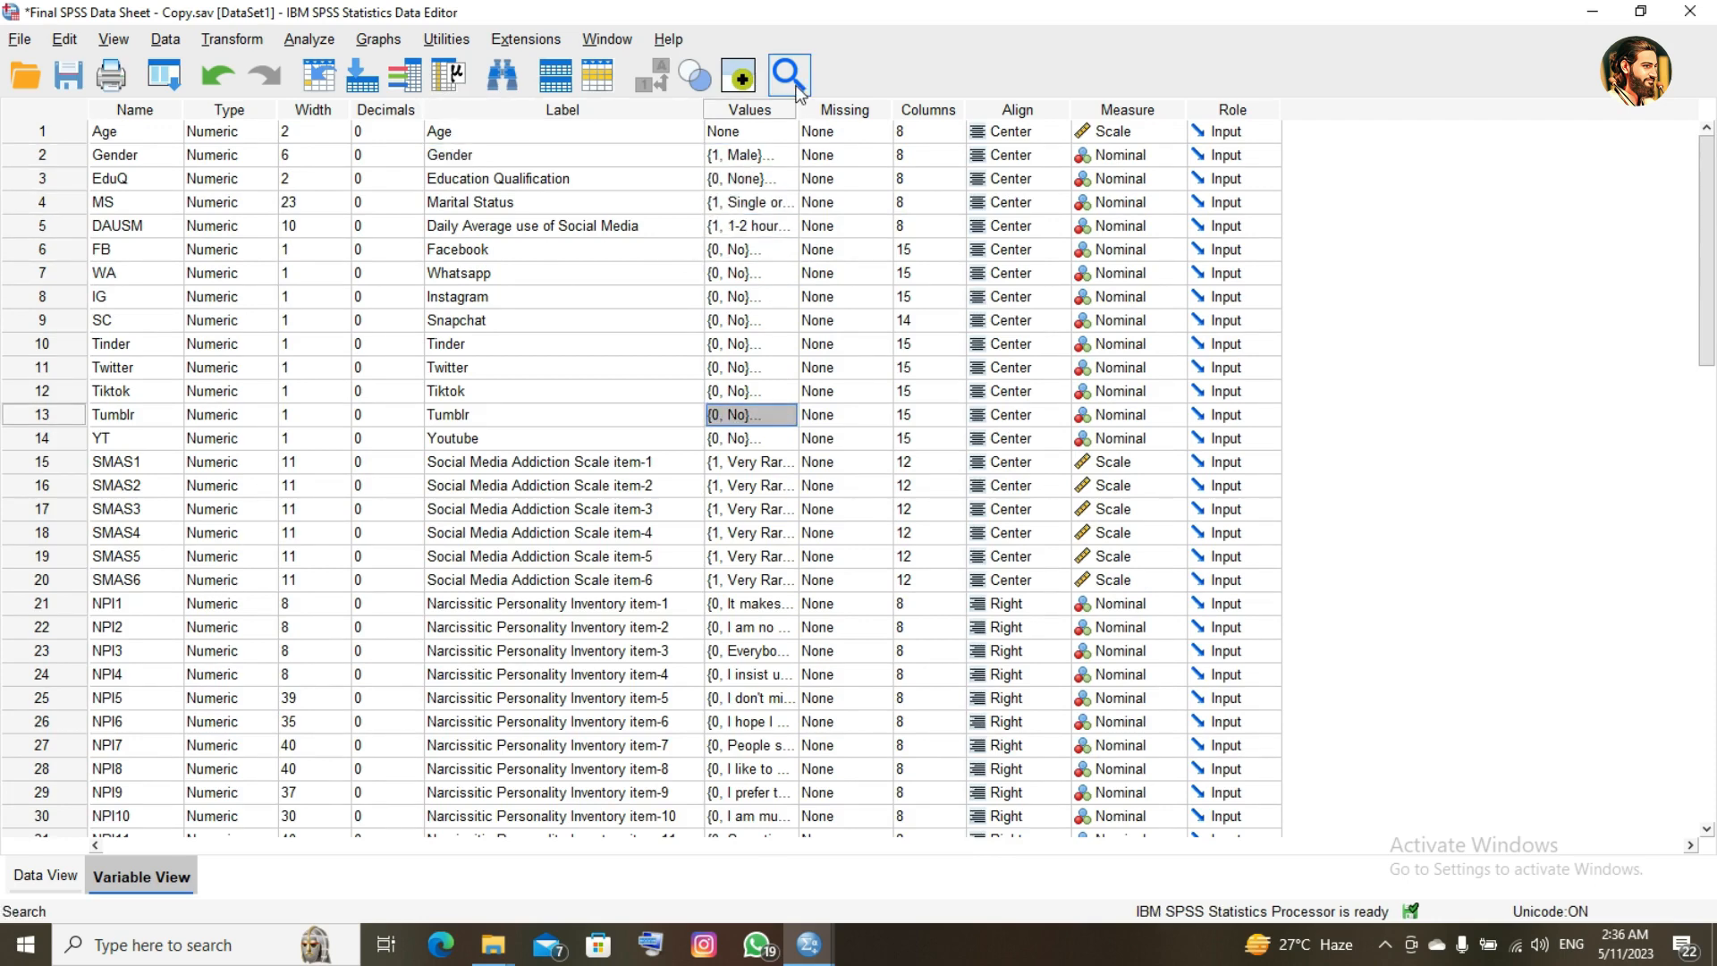
pyautogui.moveTo(795, 107); pyautogui.dragTo(1019, 108)
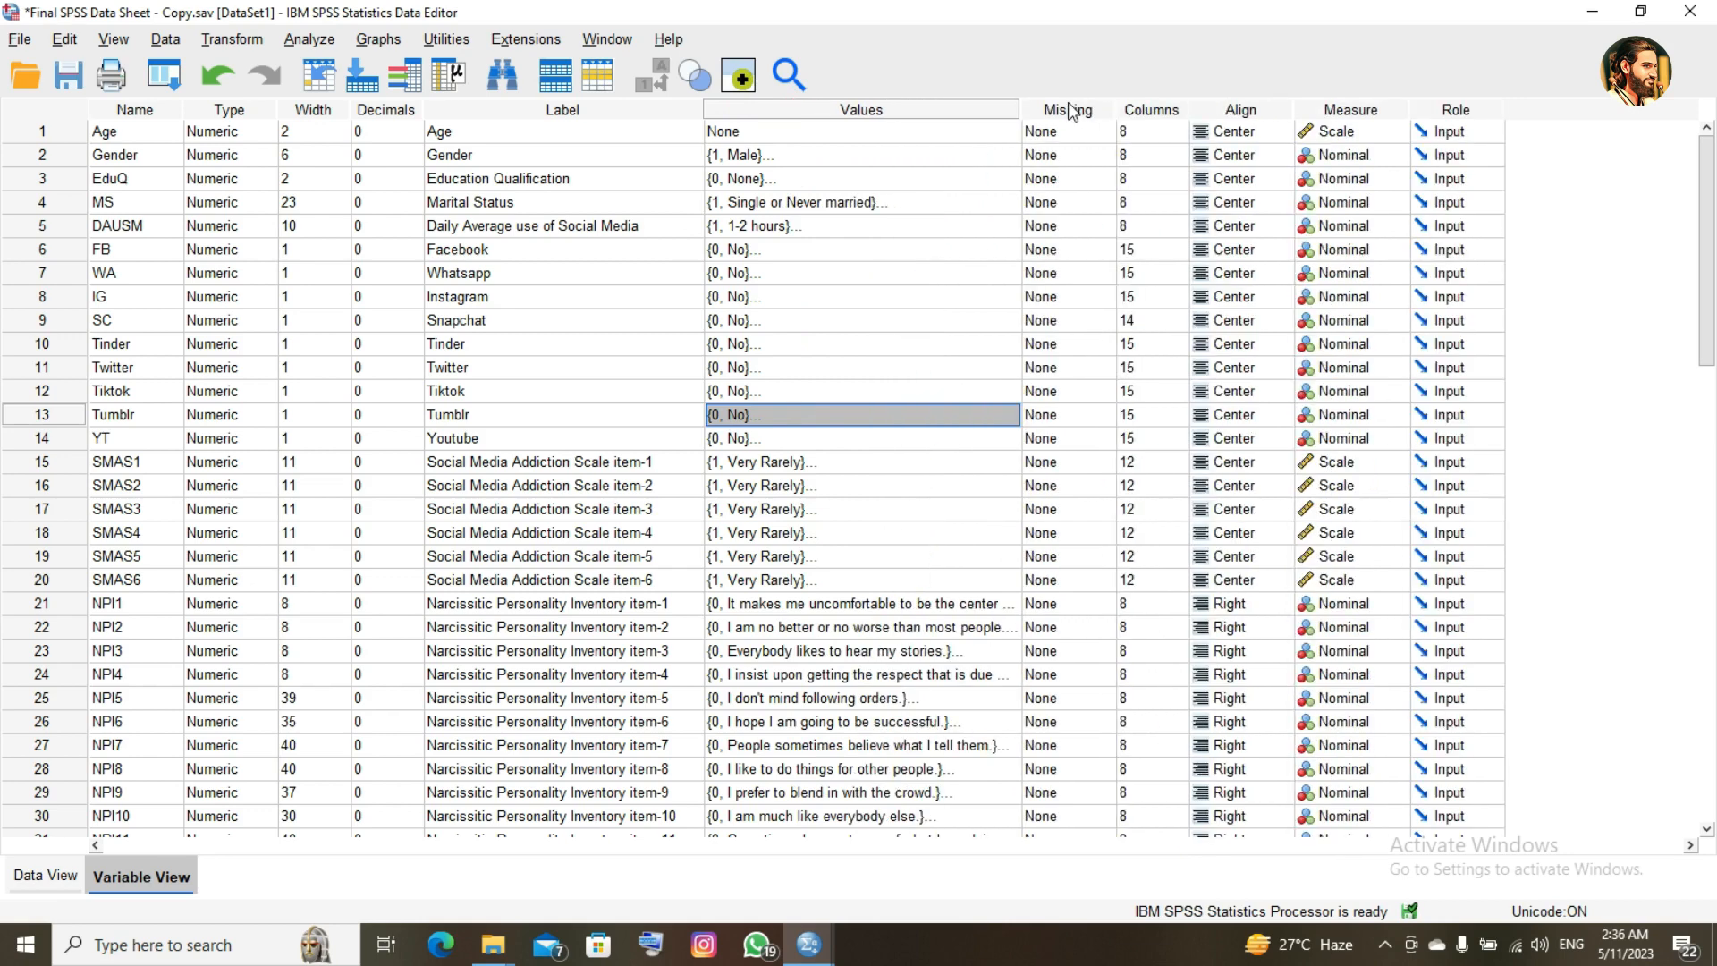
# - View the missing values settings of the Age variable and leave them without changes
pyautogui.click(1072, 132)
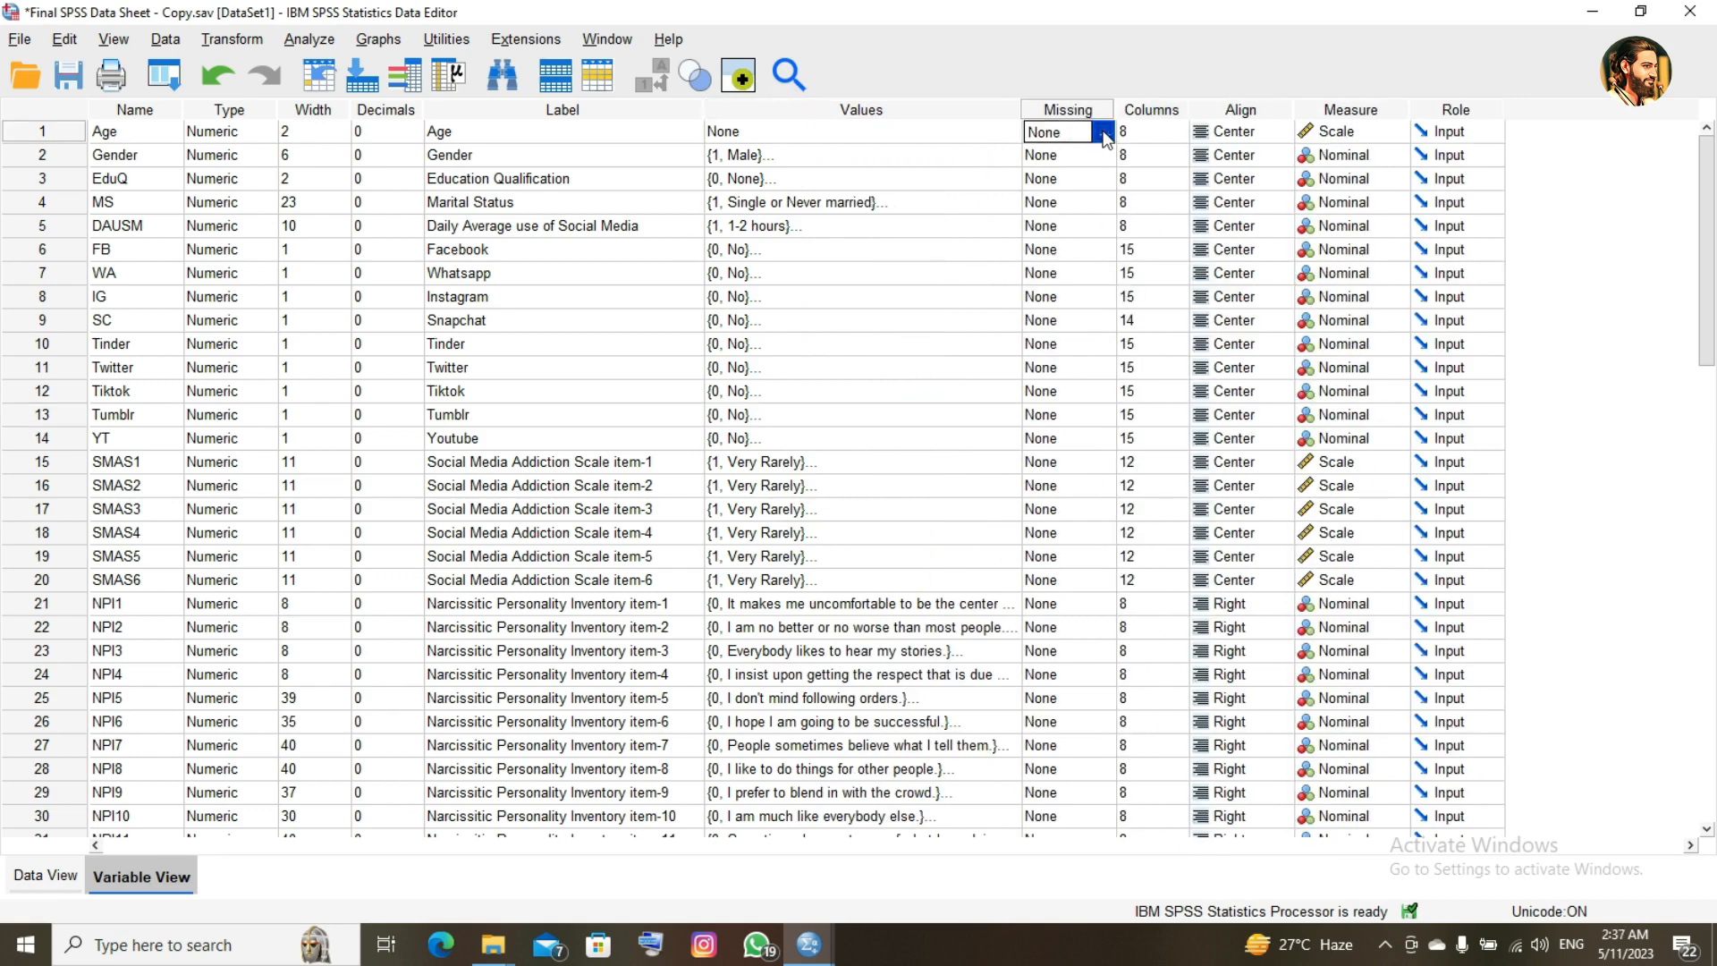
pyautogui.click(1104, 134)
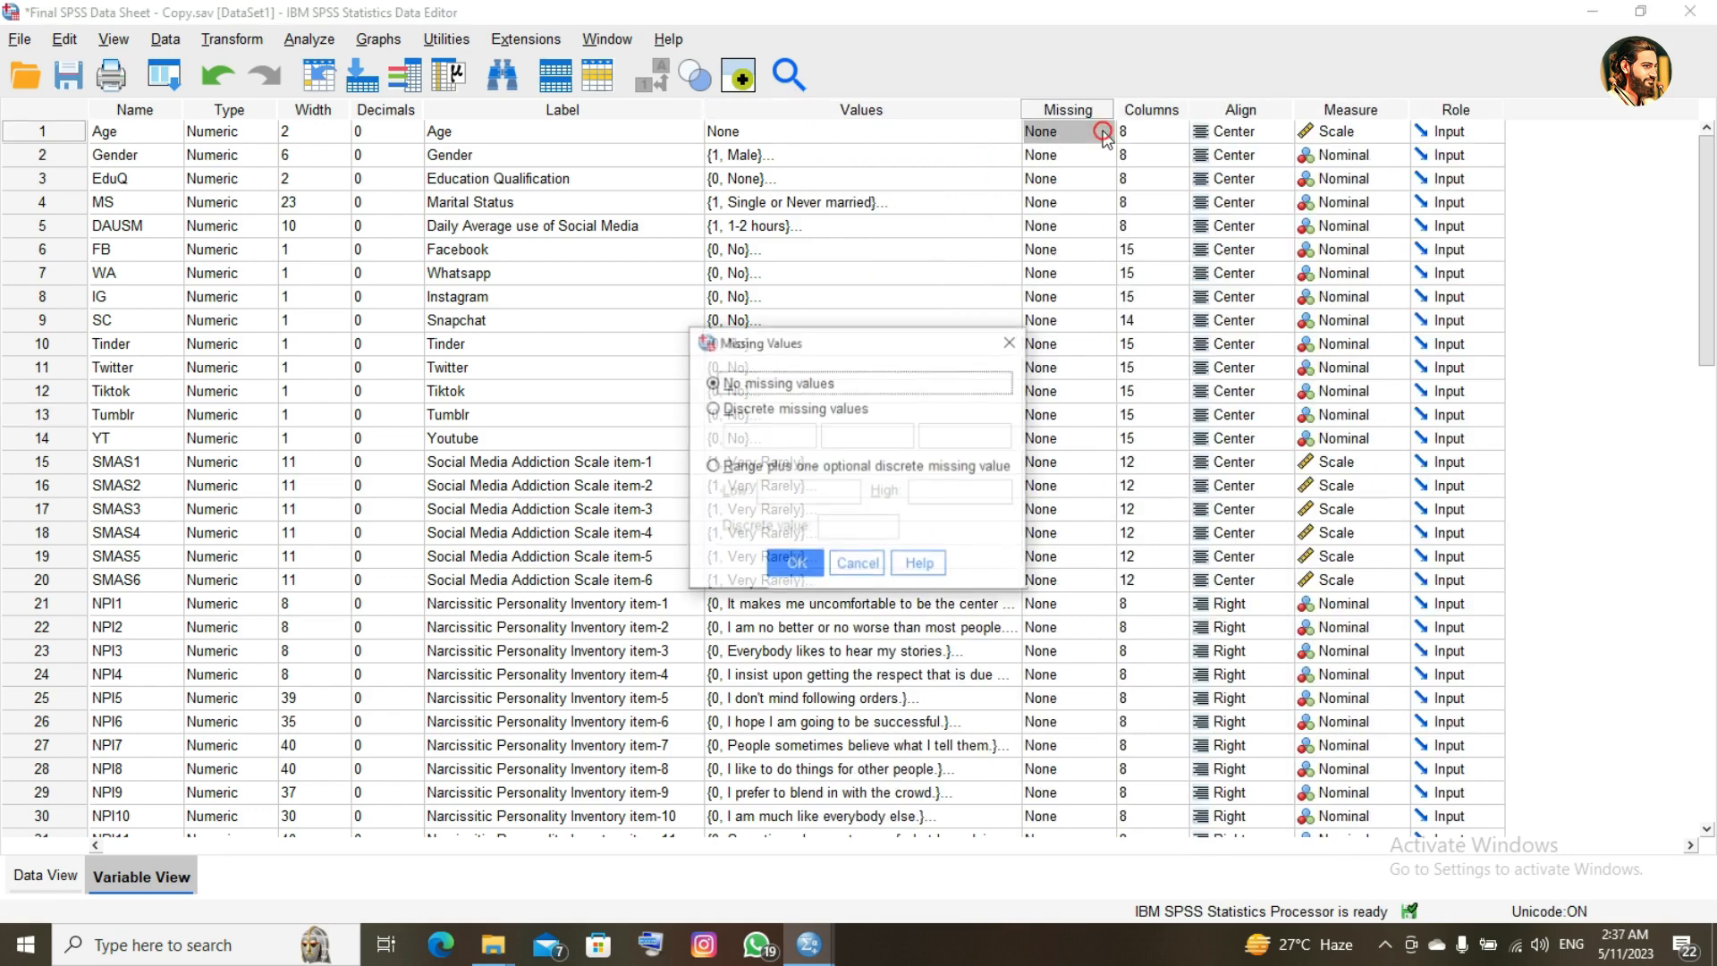
pyautogui.click(859, 562)
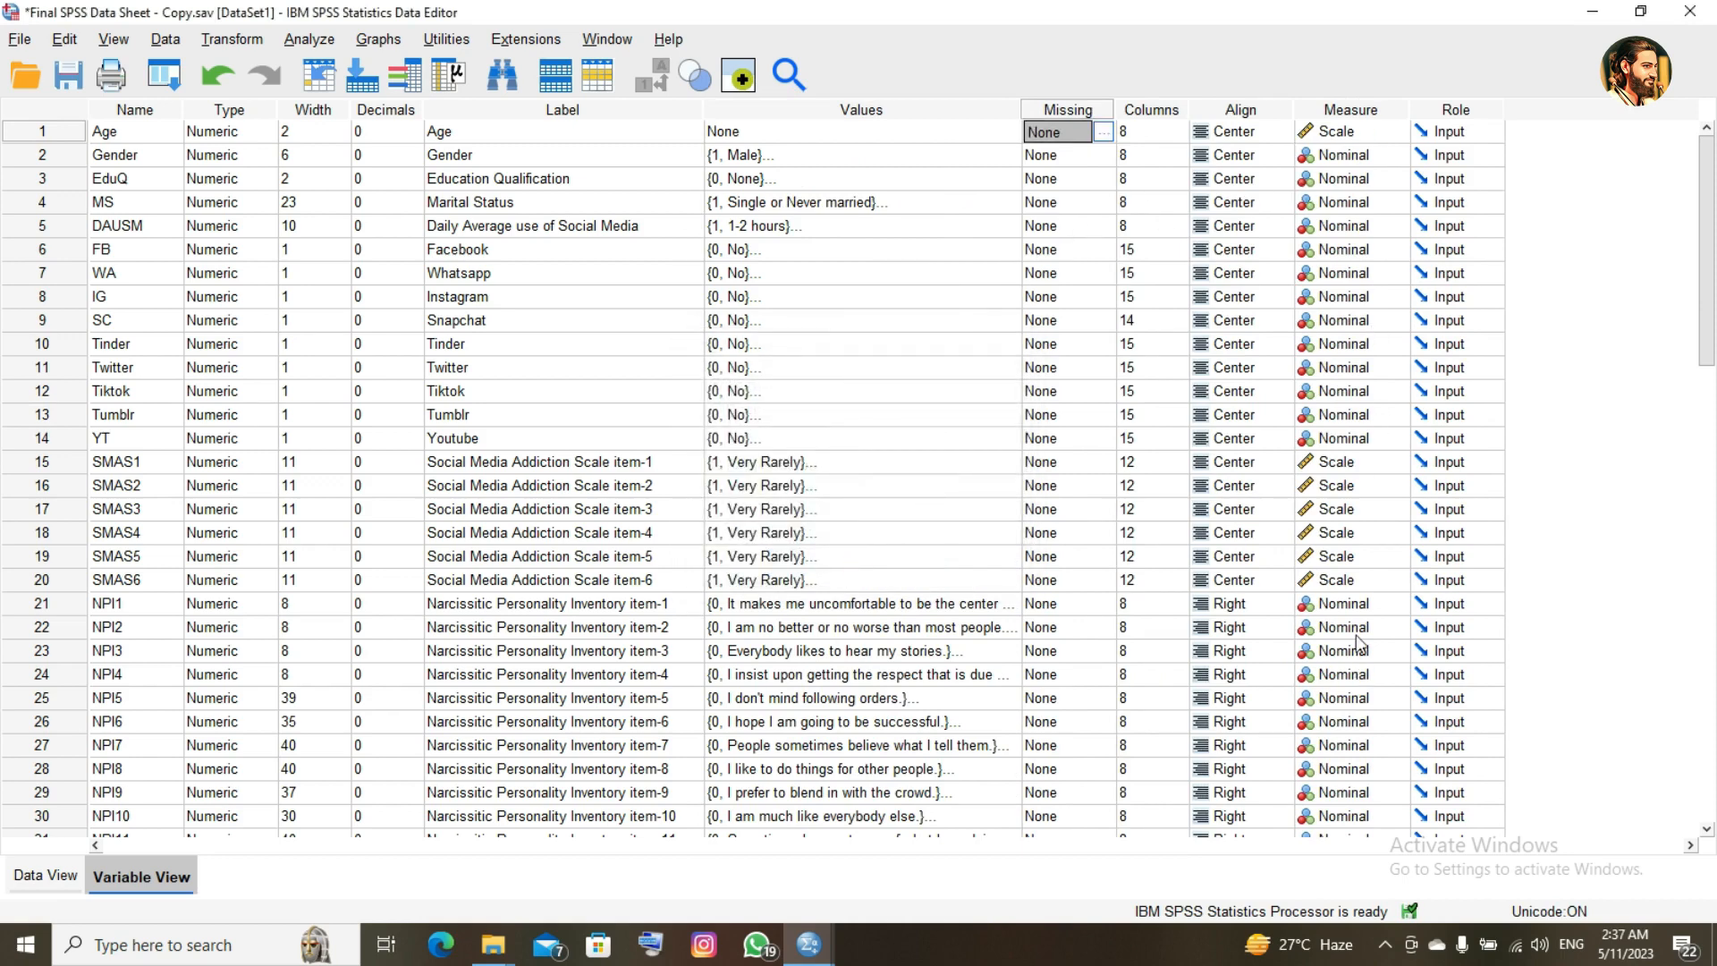
# - View the measurement level options of SMAS6 and review the measurement levels of the variables down to SE7
pyautogui.click(1357, 577)
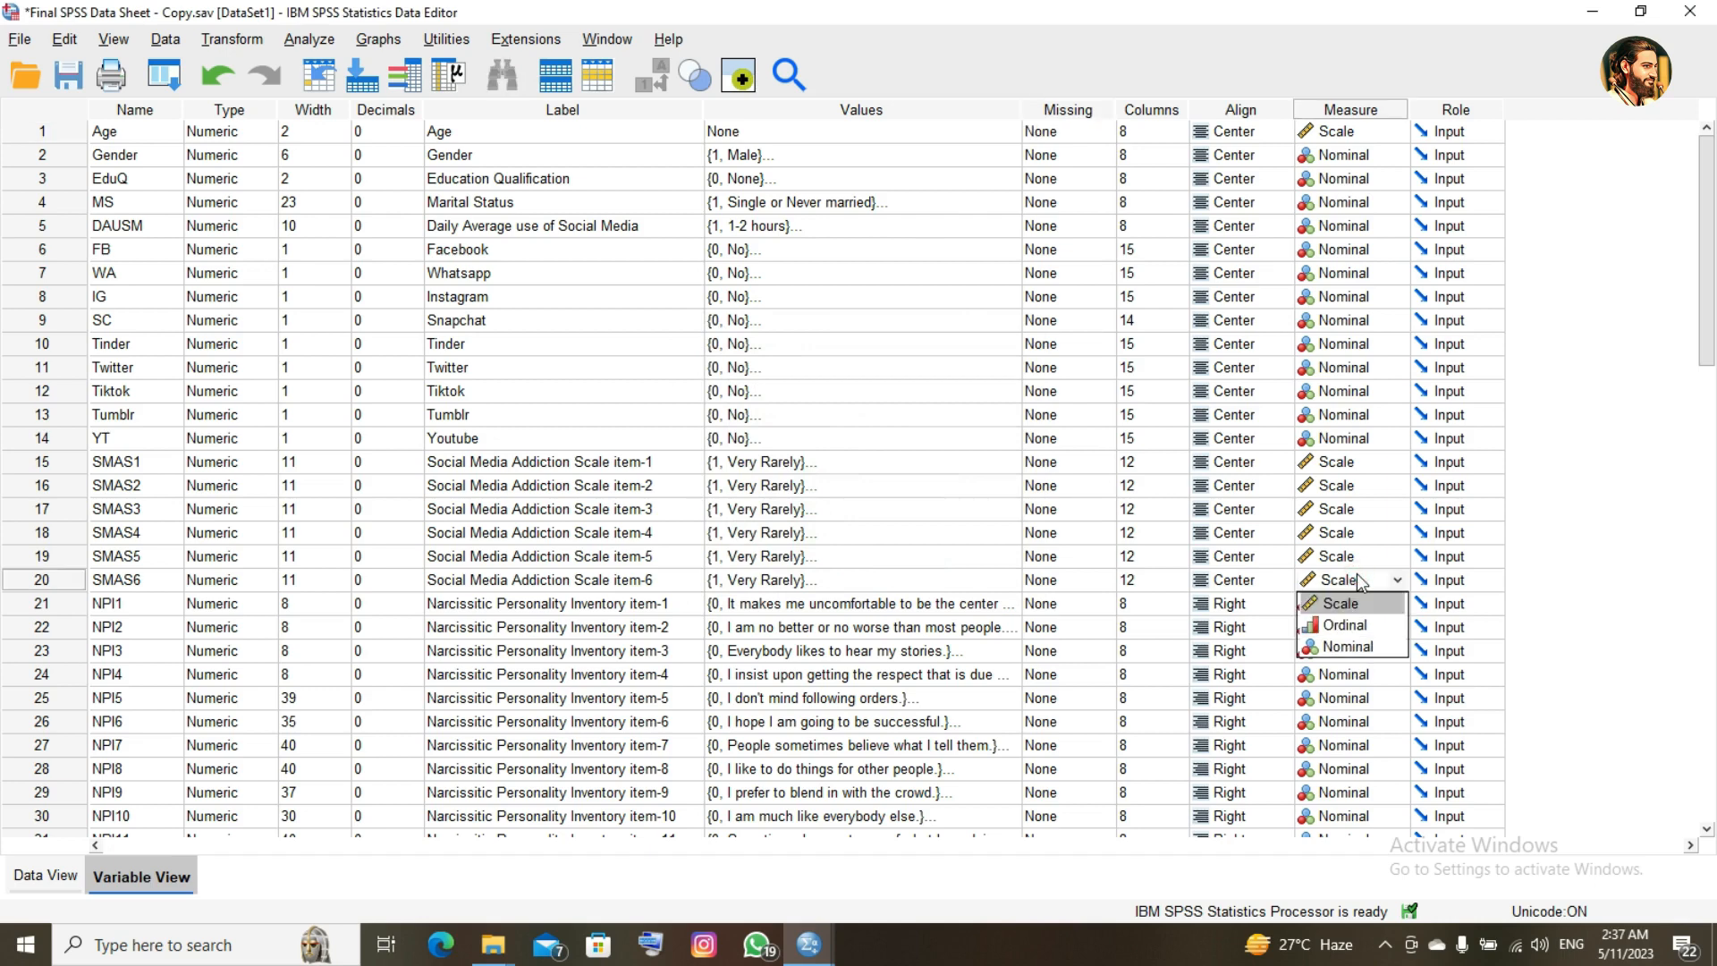
pyautogui.click(1540, 547)
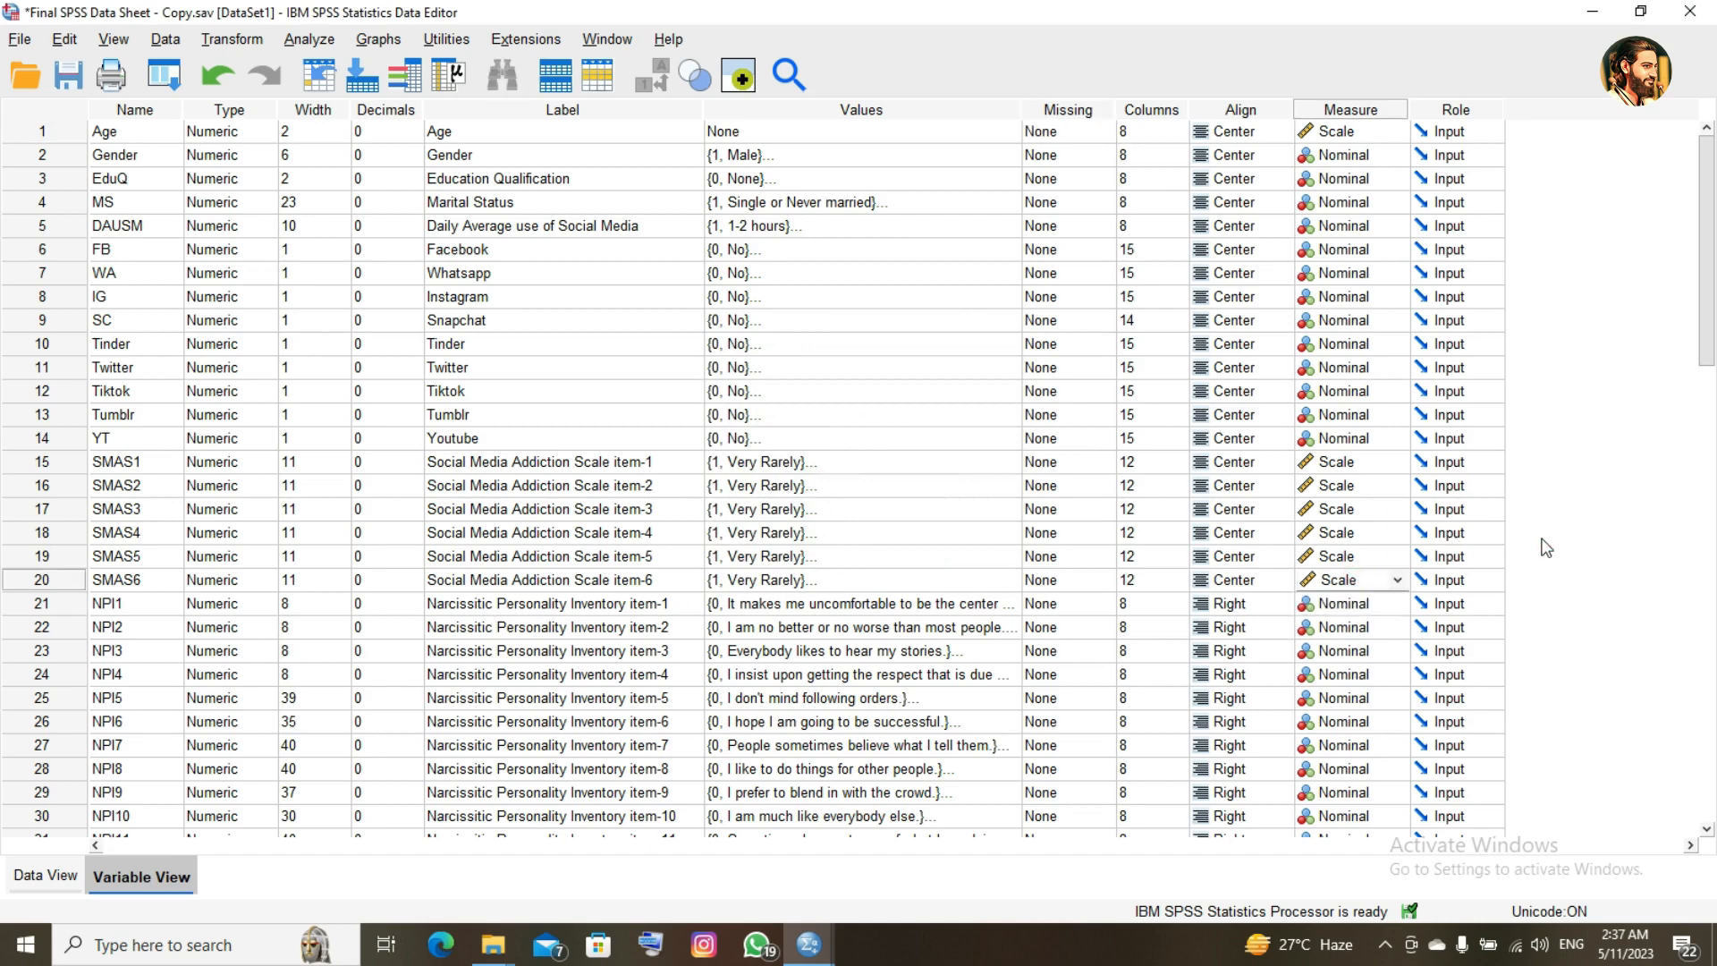
pyautogui.press('Down')
pyautogui.press('Down')
pyautogui.press('Down')
pyautogui.press('Down')
pyautogui.press('Down')
pyautogui.press('Down')
pyautogui.press('Down')
pyautogui.press('Down')
pyautogui.press('Down')
pyautogui.press('Down')
pyautogui.press('Down')
pyautogui.press('Down')
pyautogui.press('Down')
pyautogui.press('Down')
pyautogui.press('Down')
pyautogui.press('Down')
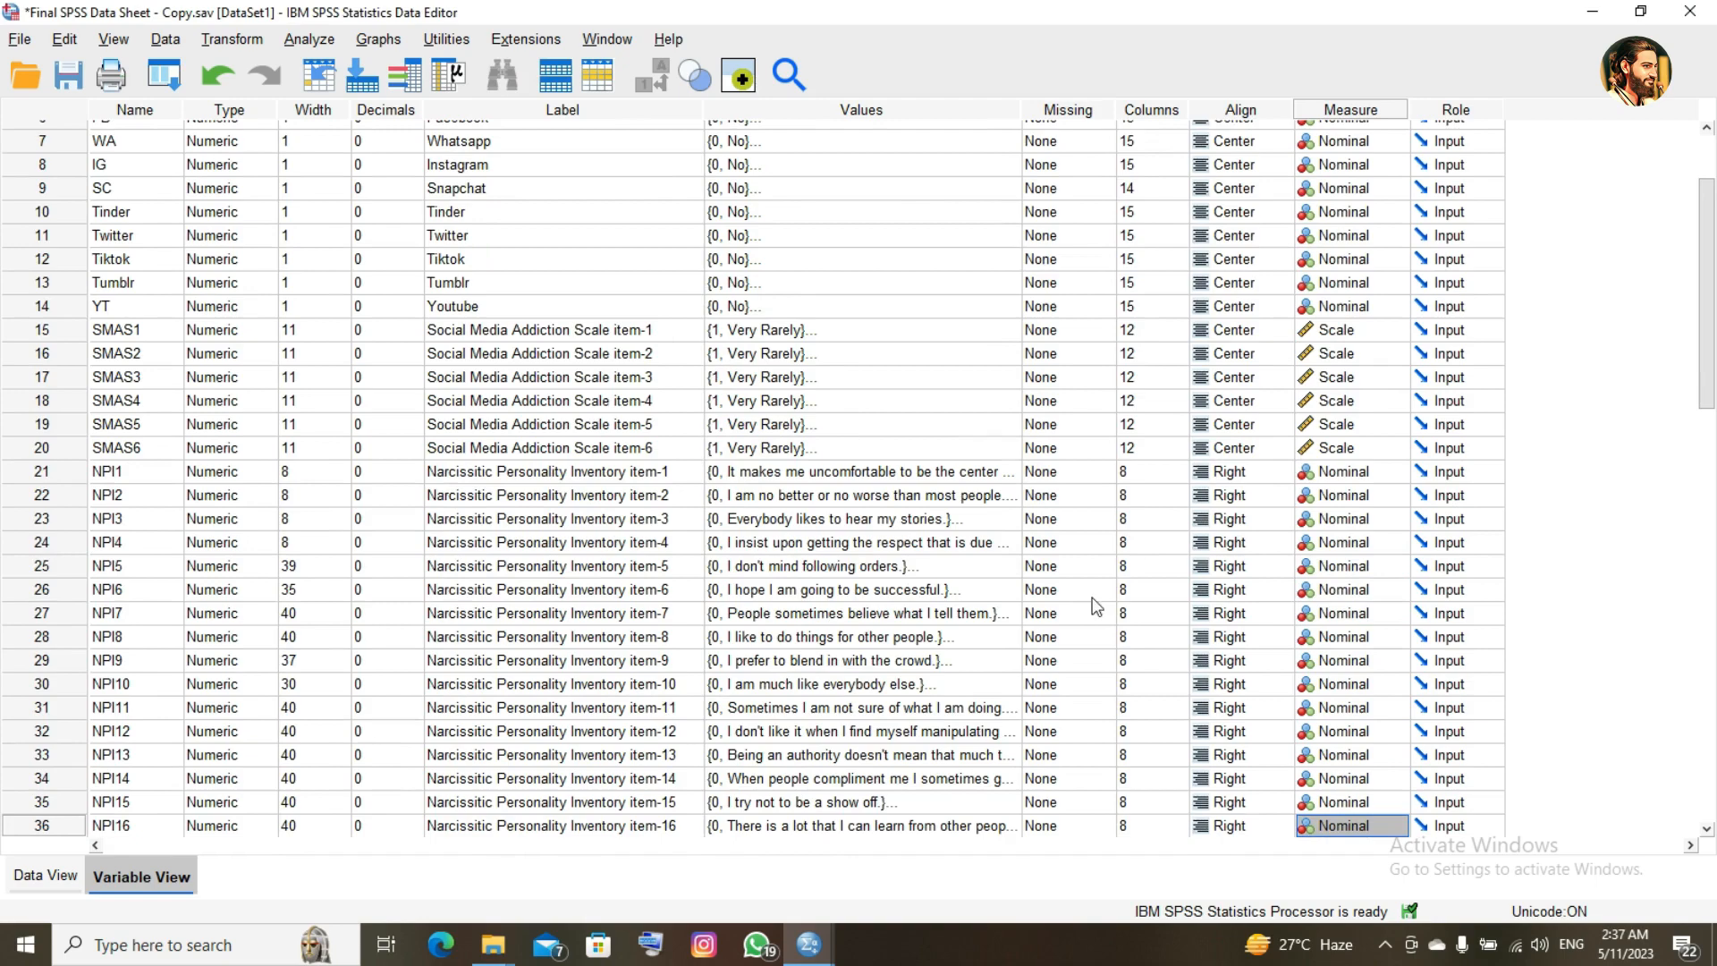
pyautogui.press('Down')
pyautogui.press('Down')
pyautogui.press('Down')
pyautogui.press('Down')
pyautogui.press('Down')
pyautogui.press('Down')
pyautogui.press('Down')
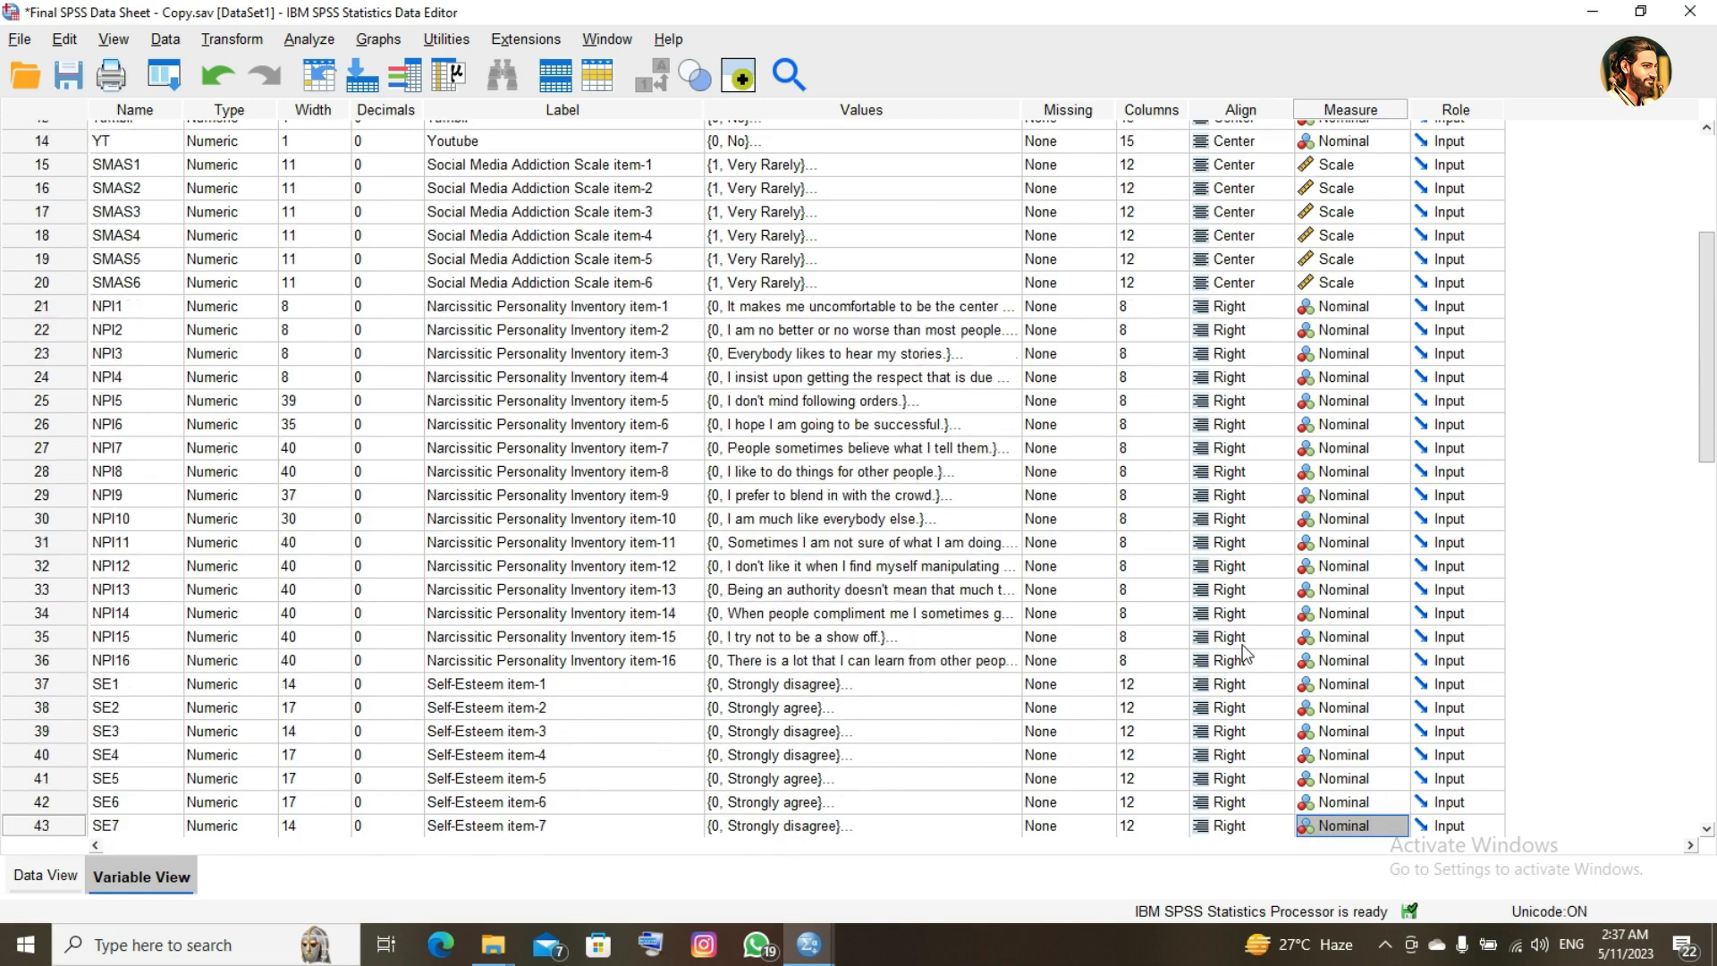
# - Review the measurement levels of the remaining variables from SE8 down to MNPI
pyautogui.press('Down')
pyautogui.press('Down')
pyautogui.press('Down')
pyautogui.press('Down')
pyautogui.press('Down')
pyautogui.press('Down')
pyautogui.press('Down')
# - Start computing a new variable from the data sheet with SMA as the target variable name
pyautogui.click(47, 880)
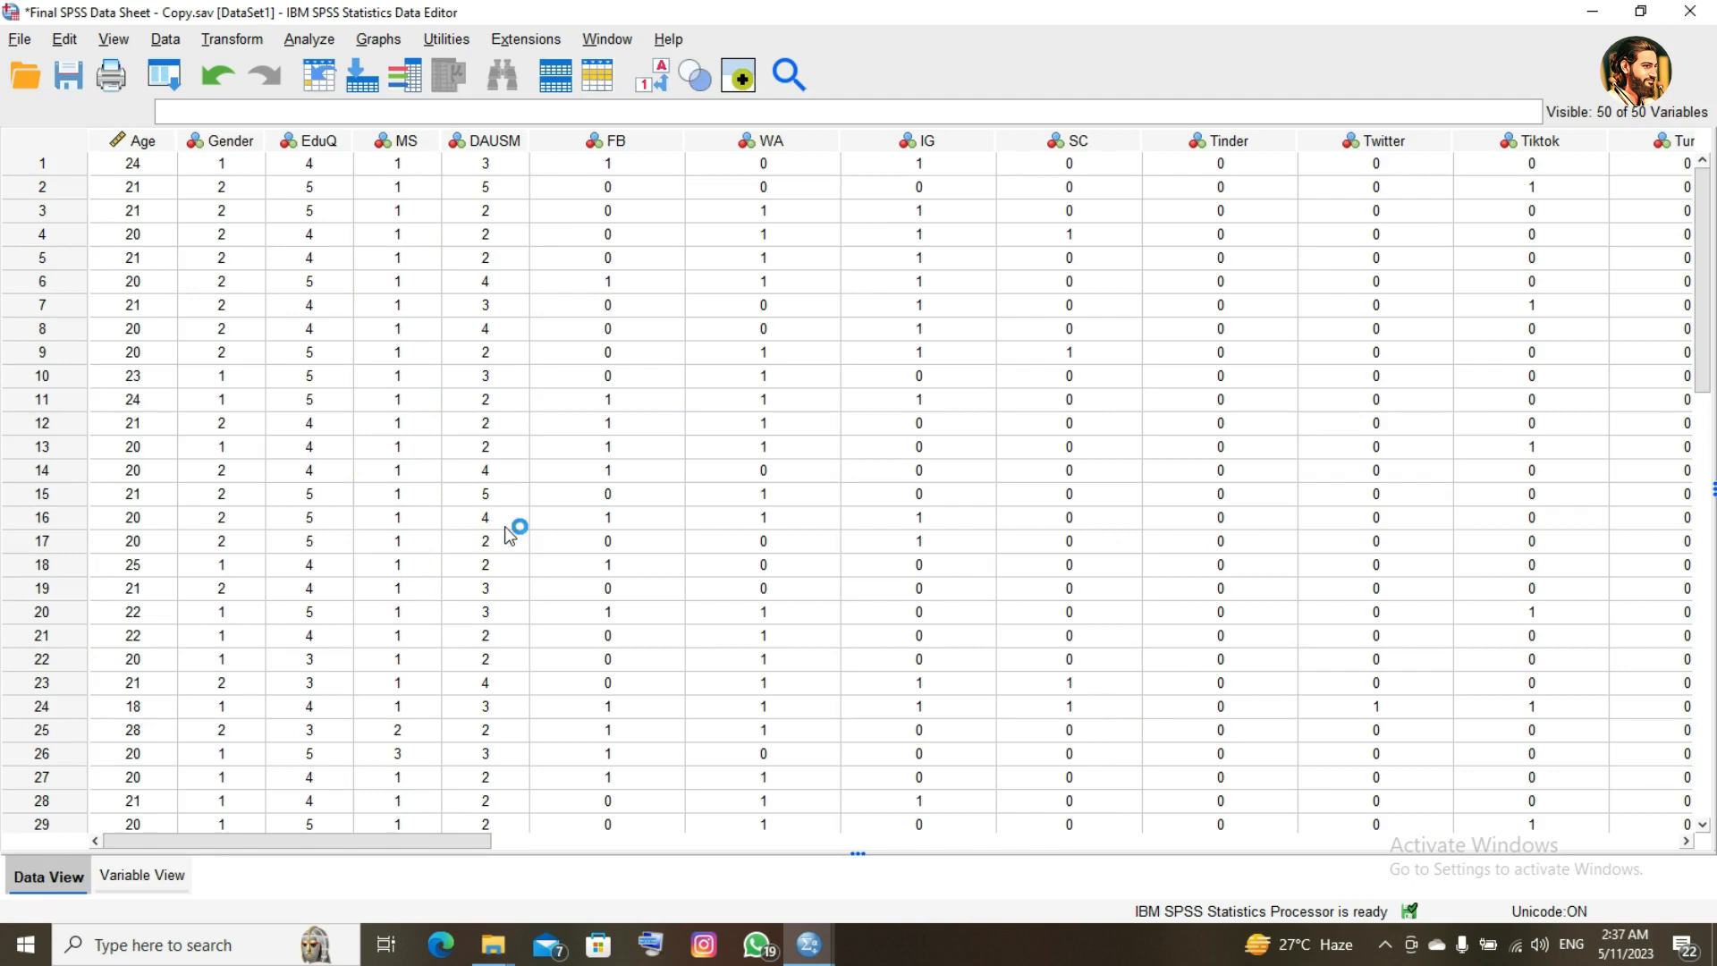
pyautogui.click(235, 45)
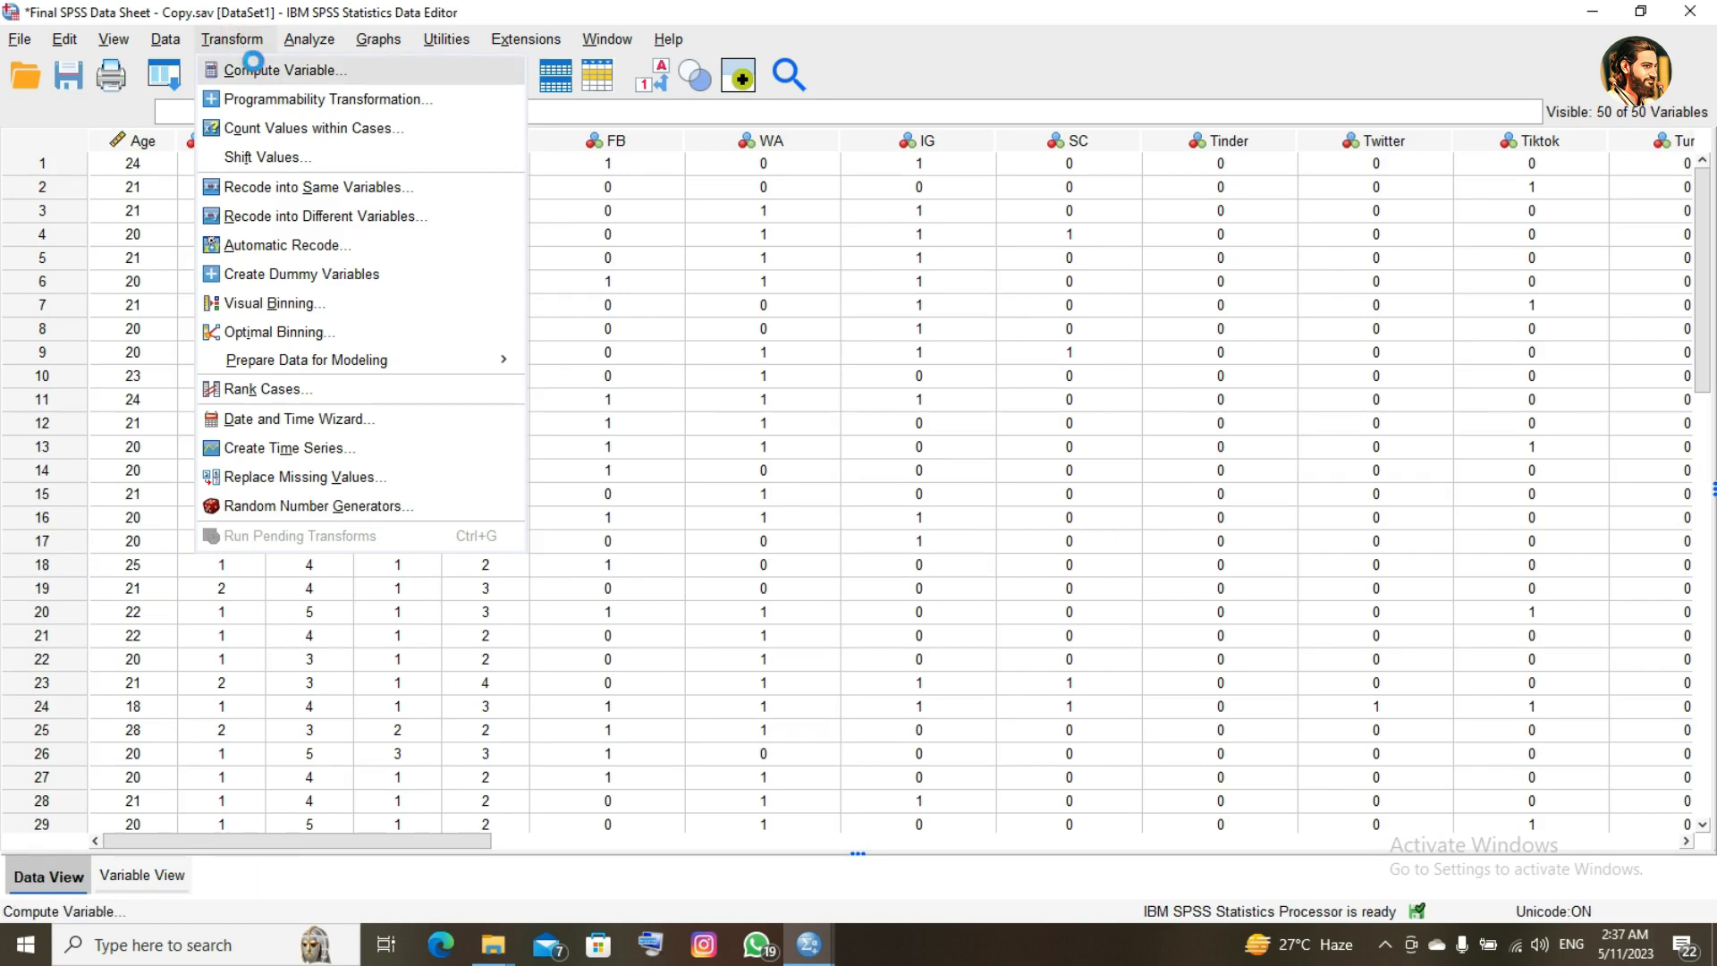
pyautogui.click(253, 61)
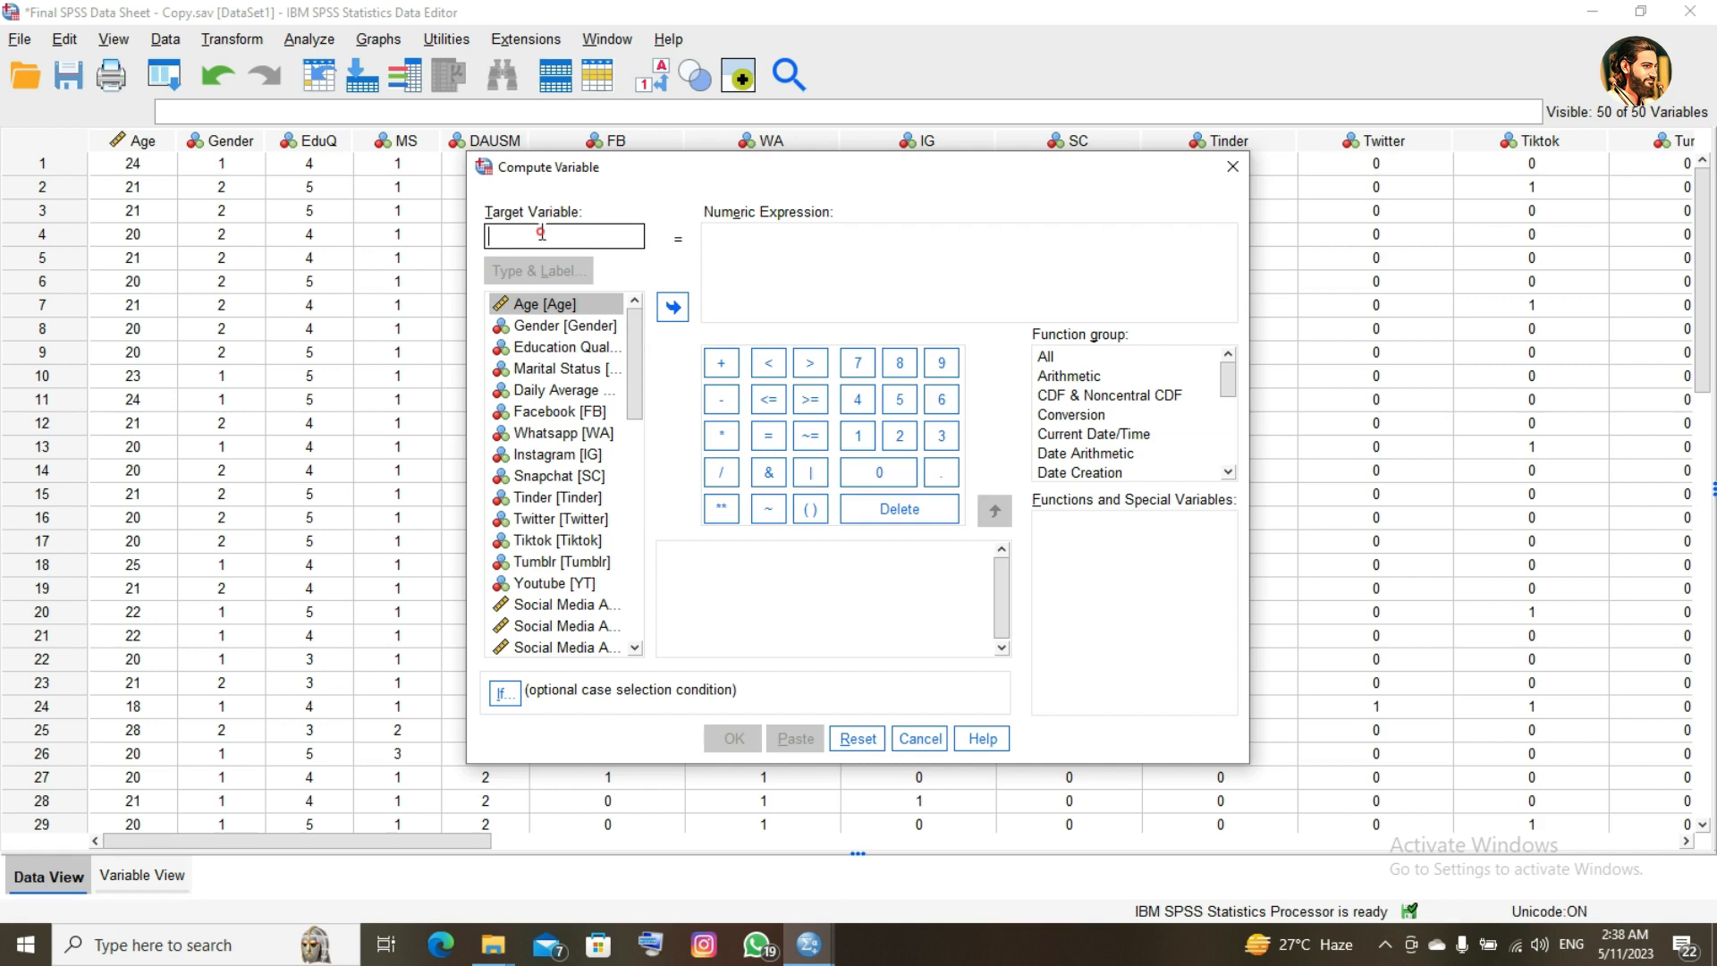
pyautogui.write('SMA')
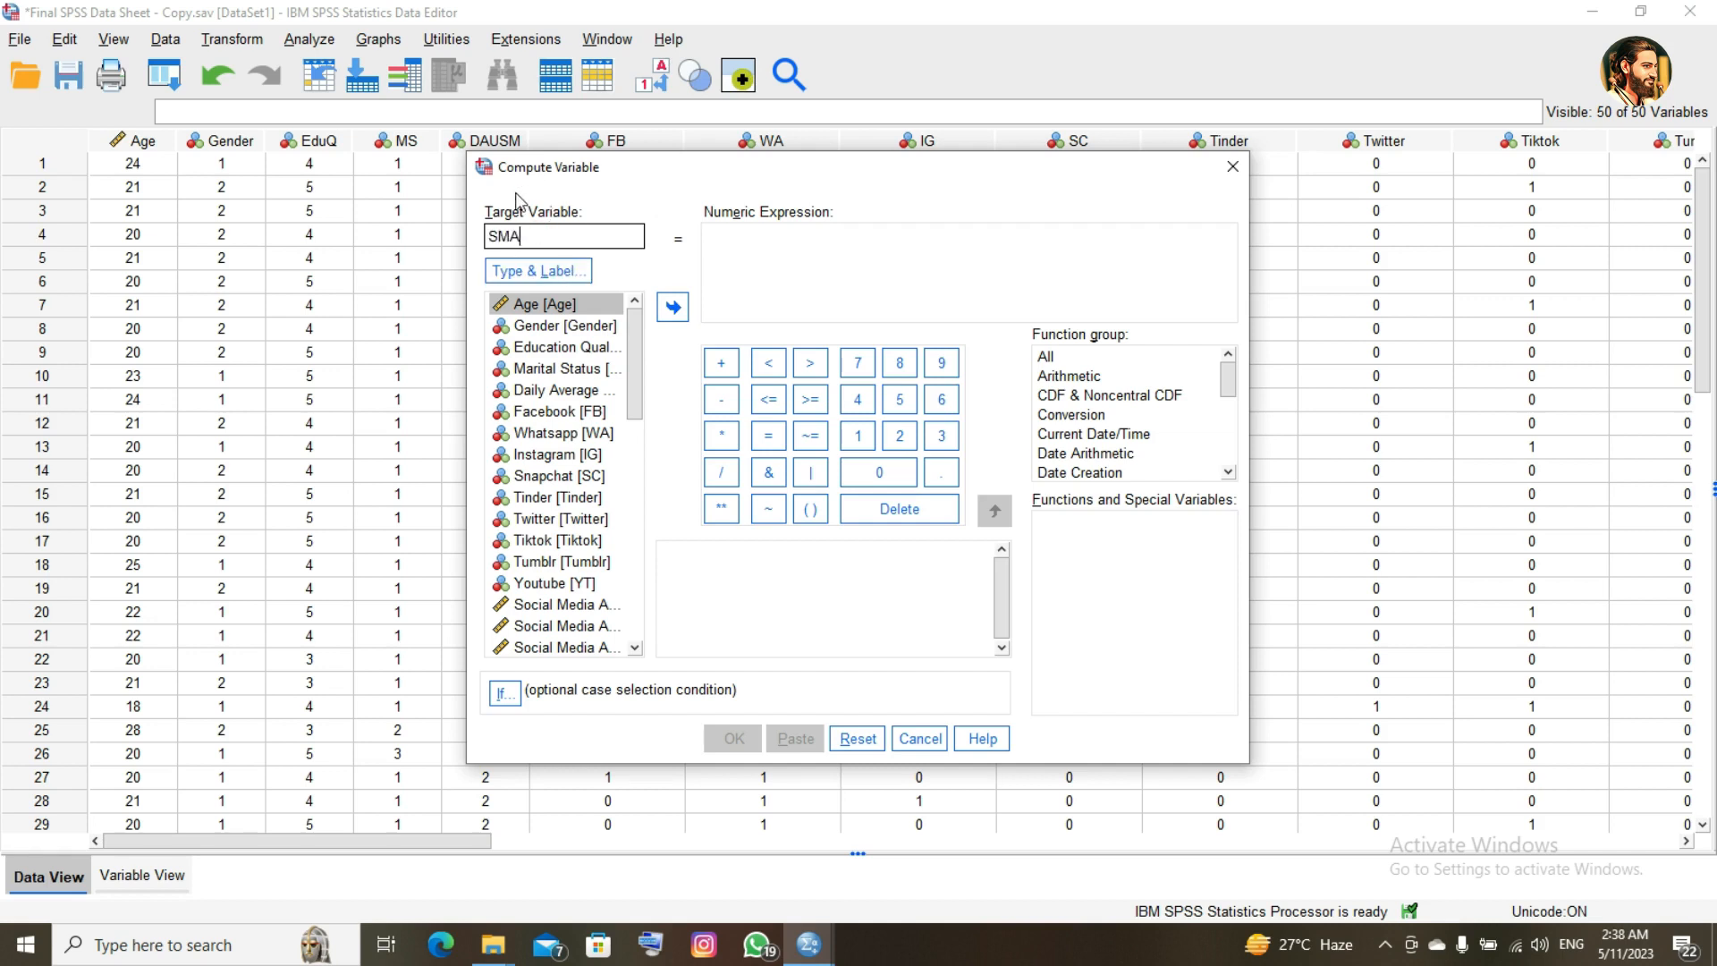
# - Label the computed target variable "Measurement of Social Media Addiction"
pyautogui.click(526, 272)
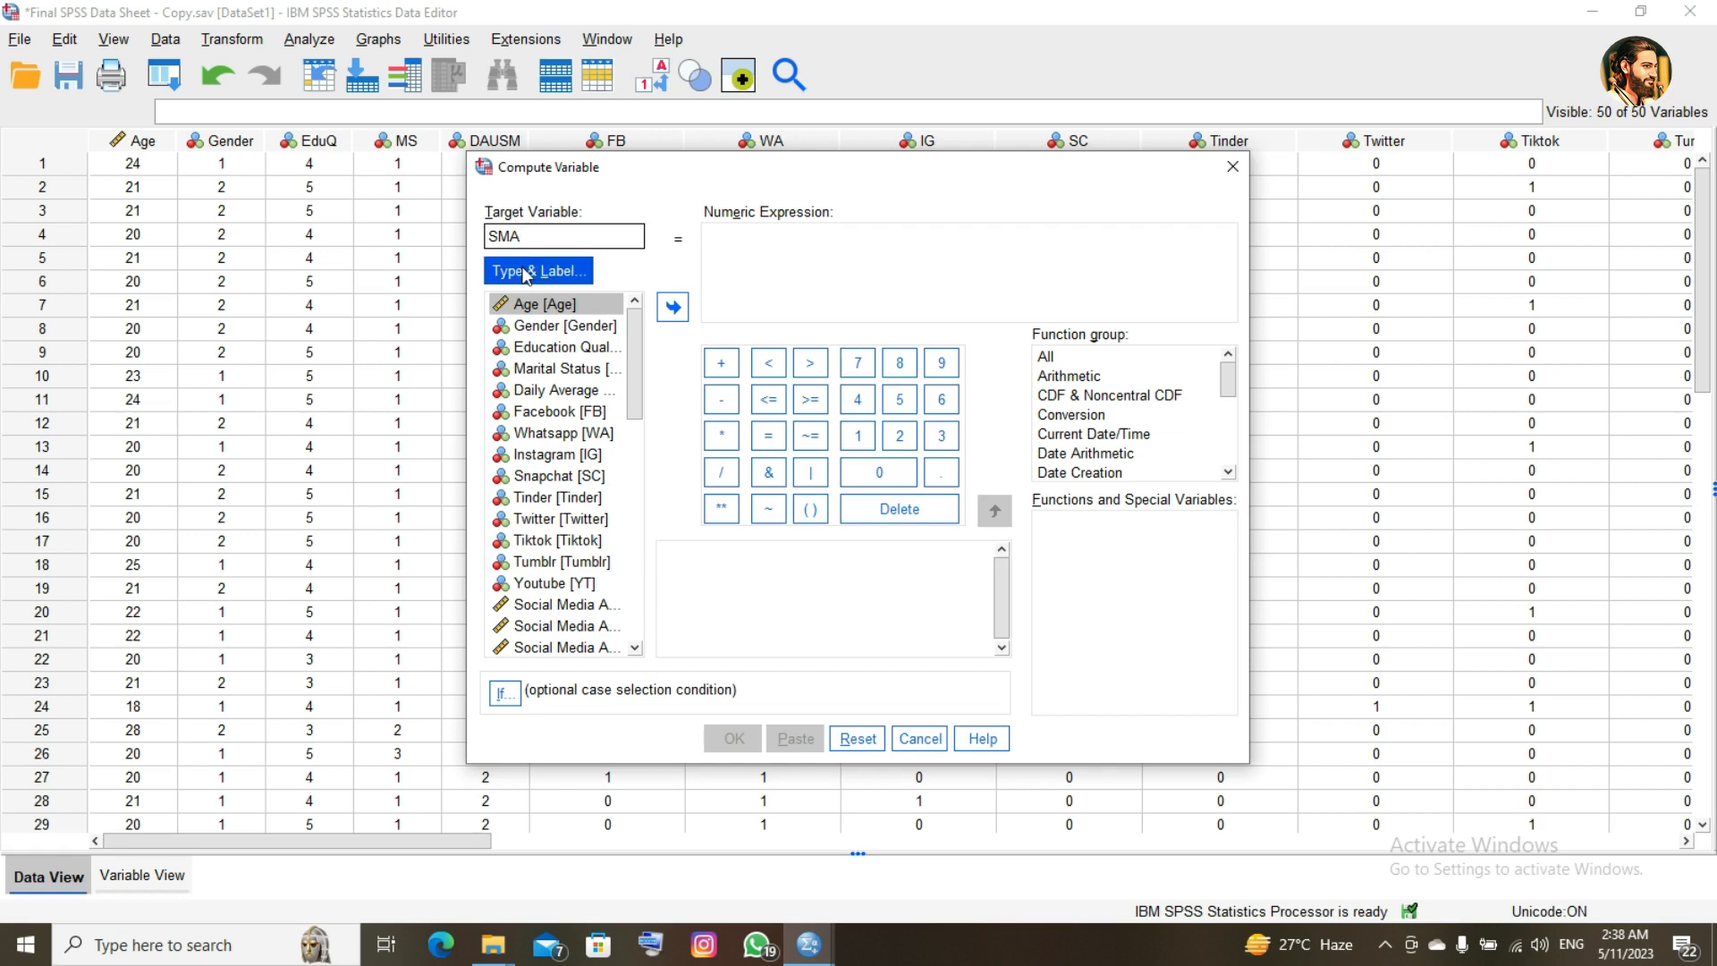
pyautogui.click(526, 272)
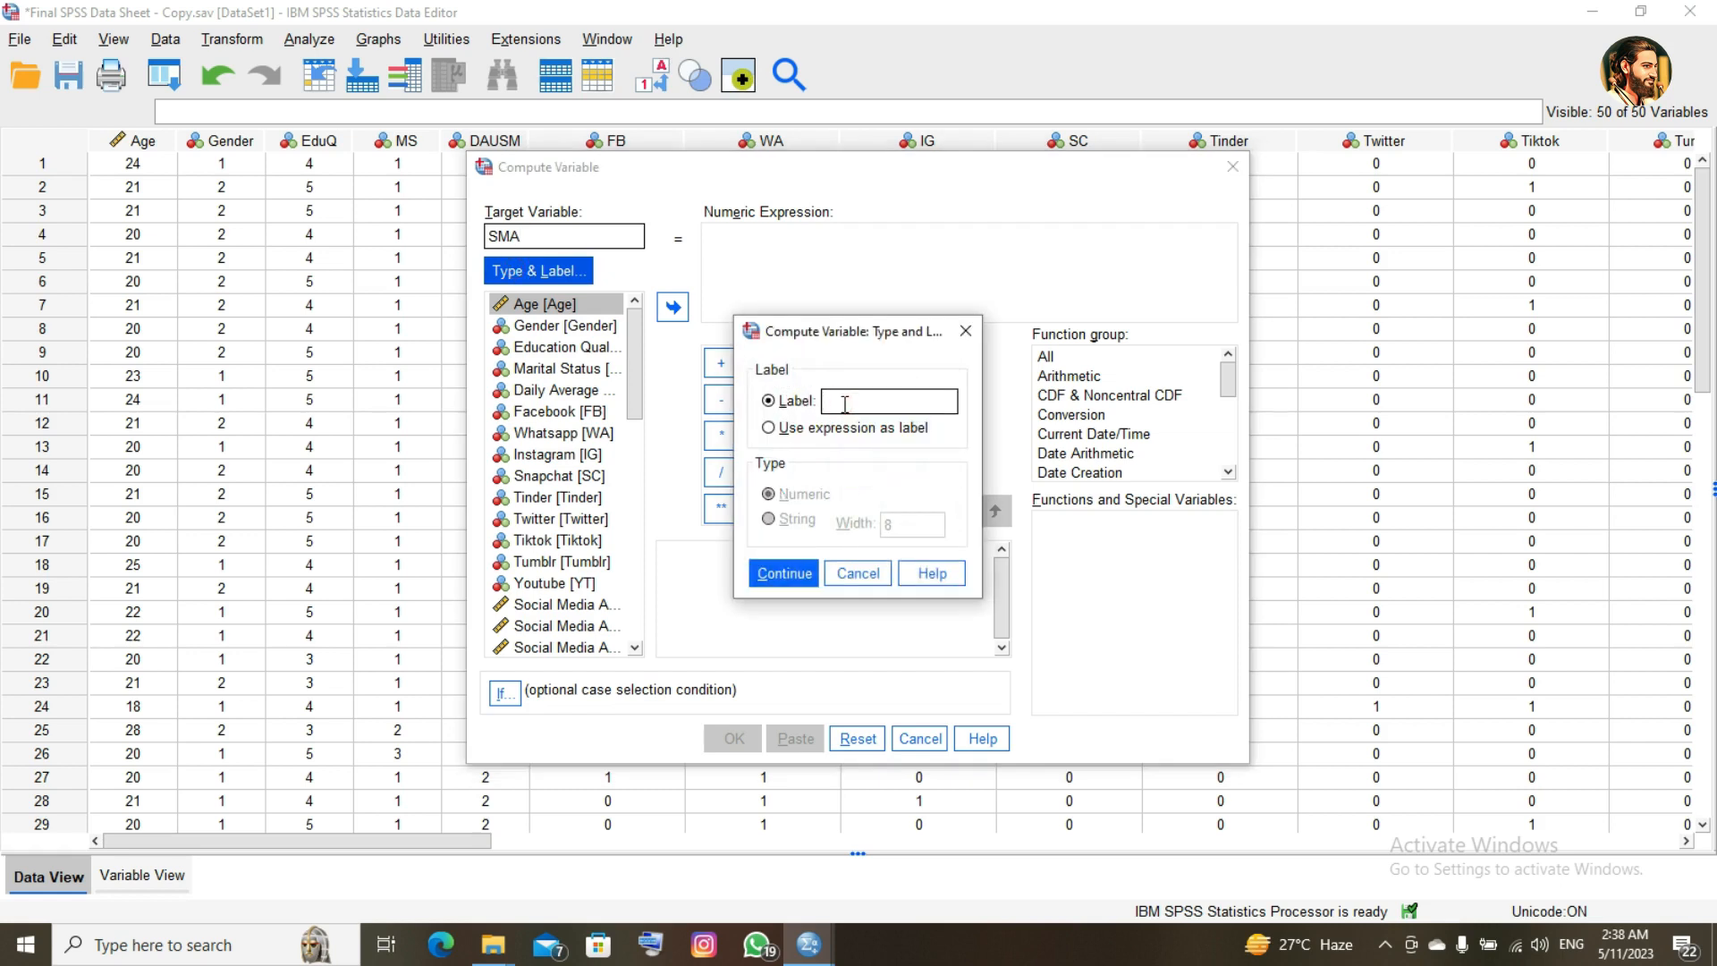
pyautogui.write('M')
pyautogui.write('easurement of So')
pyautogui.write('cia')
pyautogui.write('l Media Addiction')
pyautogui.click(785, 572)
# - Rename the target variable mSMA and compute it as SMAS1 + SMAS2 + SMAS3 + SMAS4 + SMAS5 + SMAS6
pyautogui.scroll(-2, 635, 648)
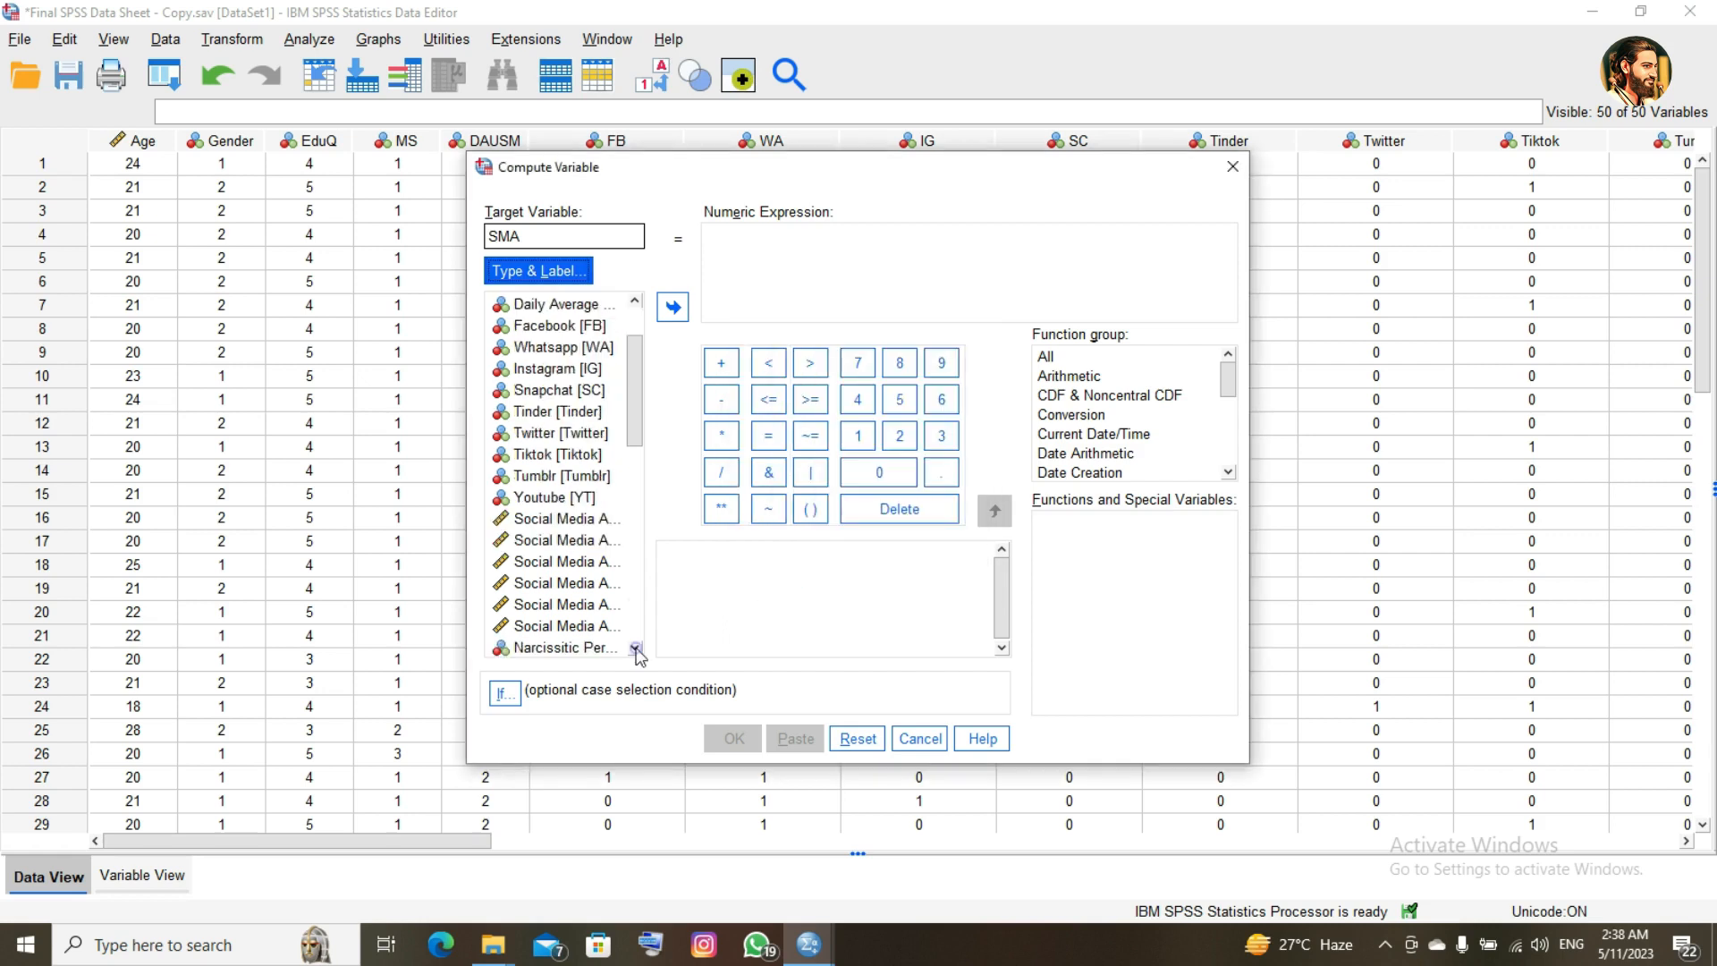
pyautogui.click(586, 518)
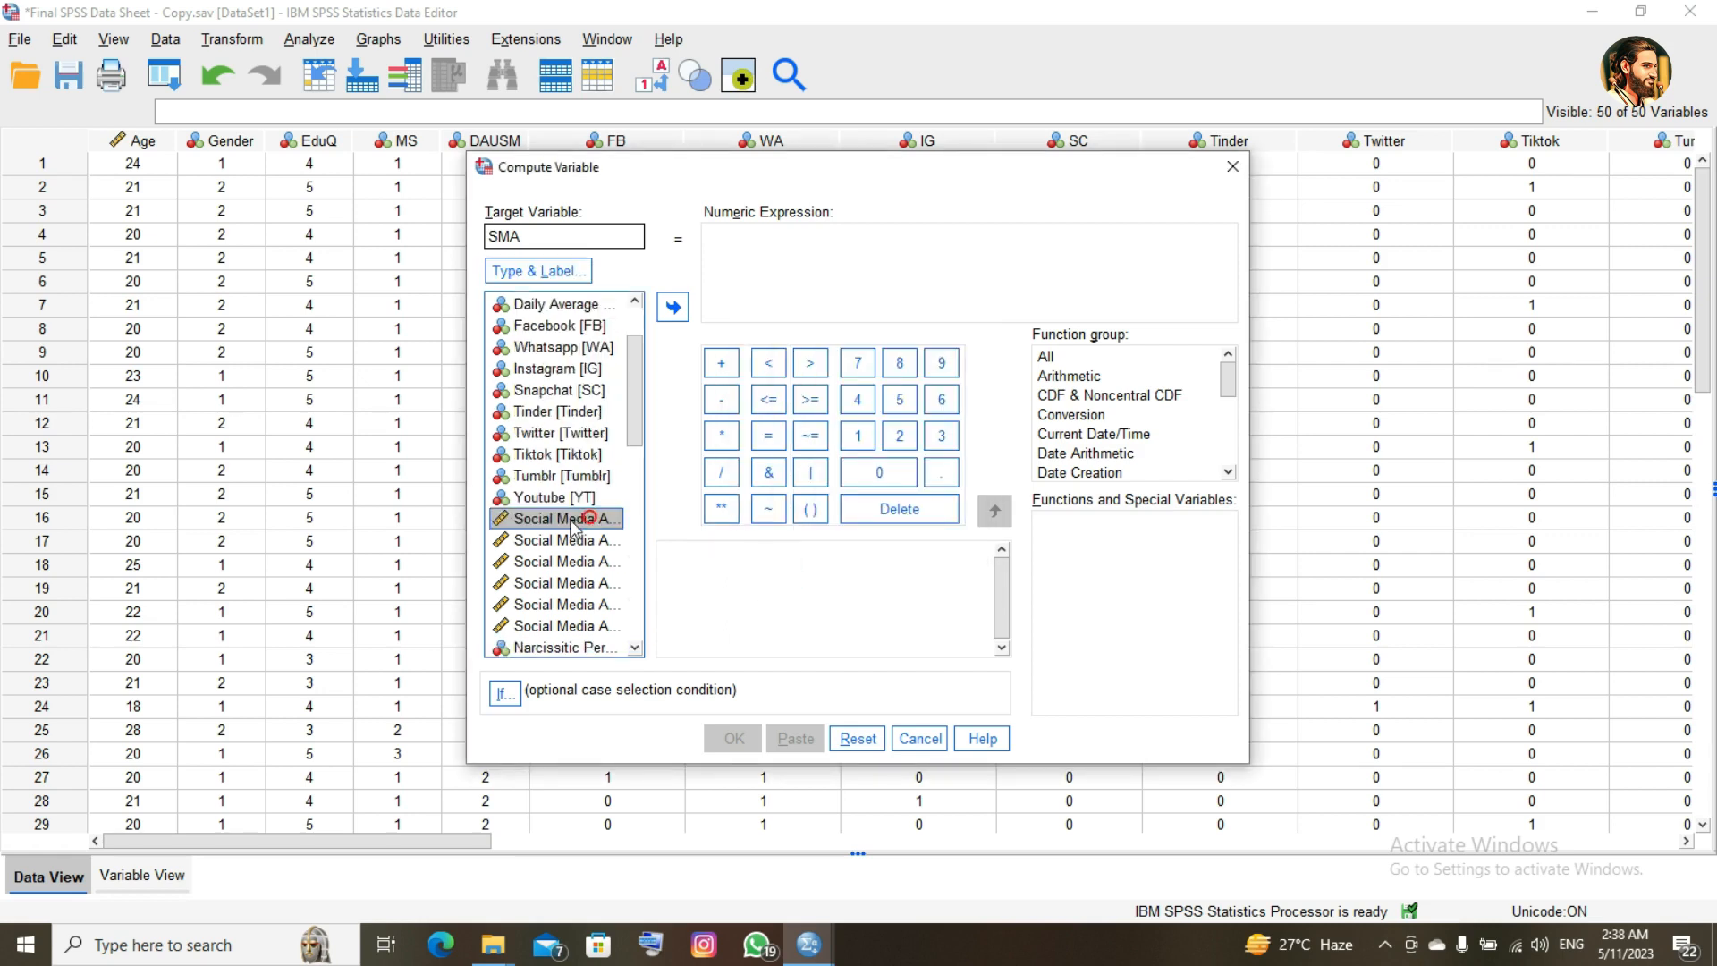
pyautogui.click(672, 308)
pyautogui.click(721, 363)
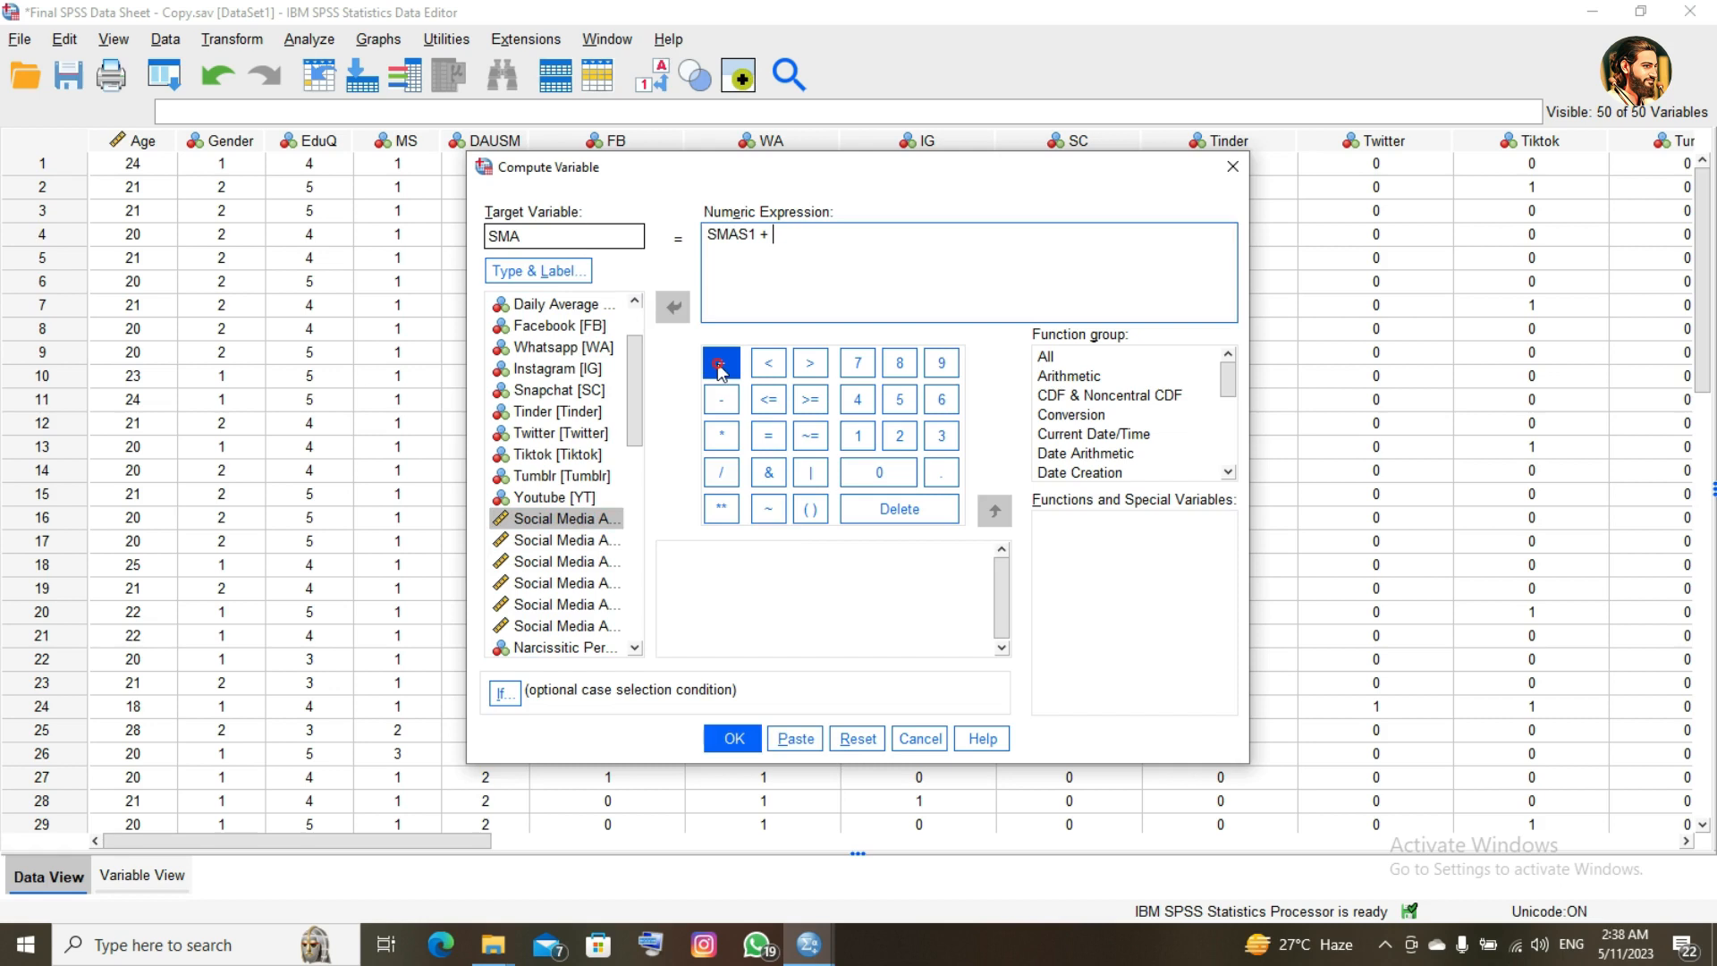
pyautogui.click(573, 541)
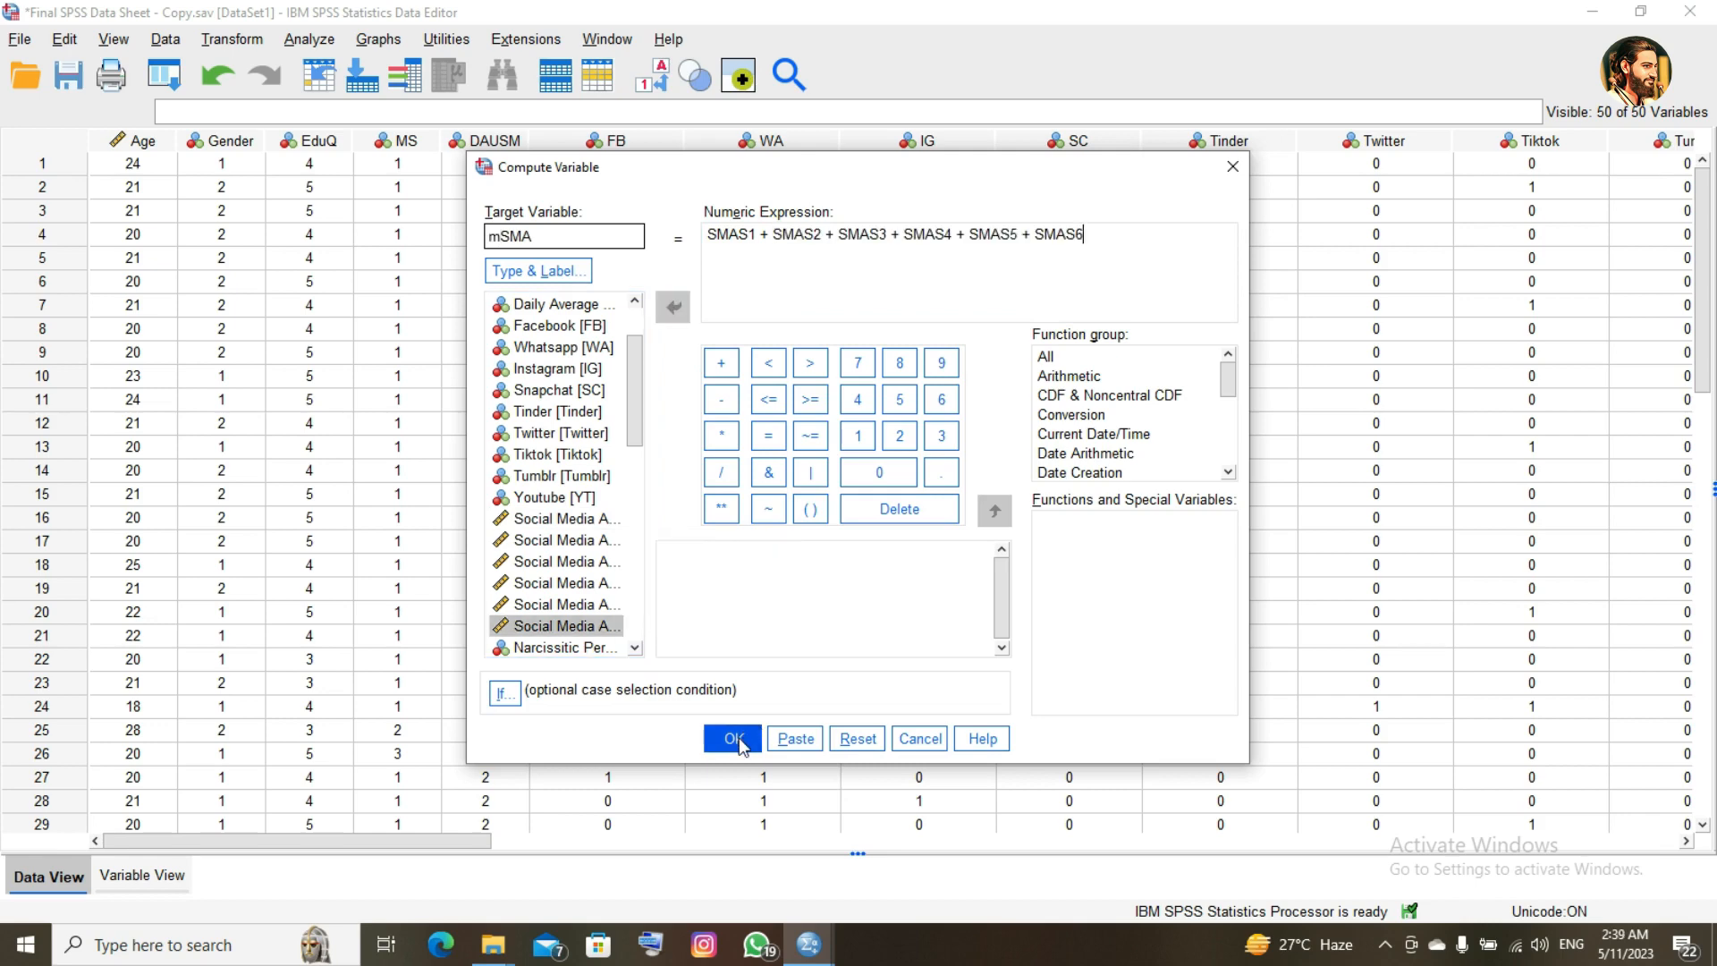
pyautogui.click(741, 742)
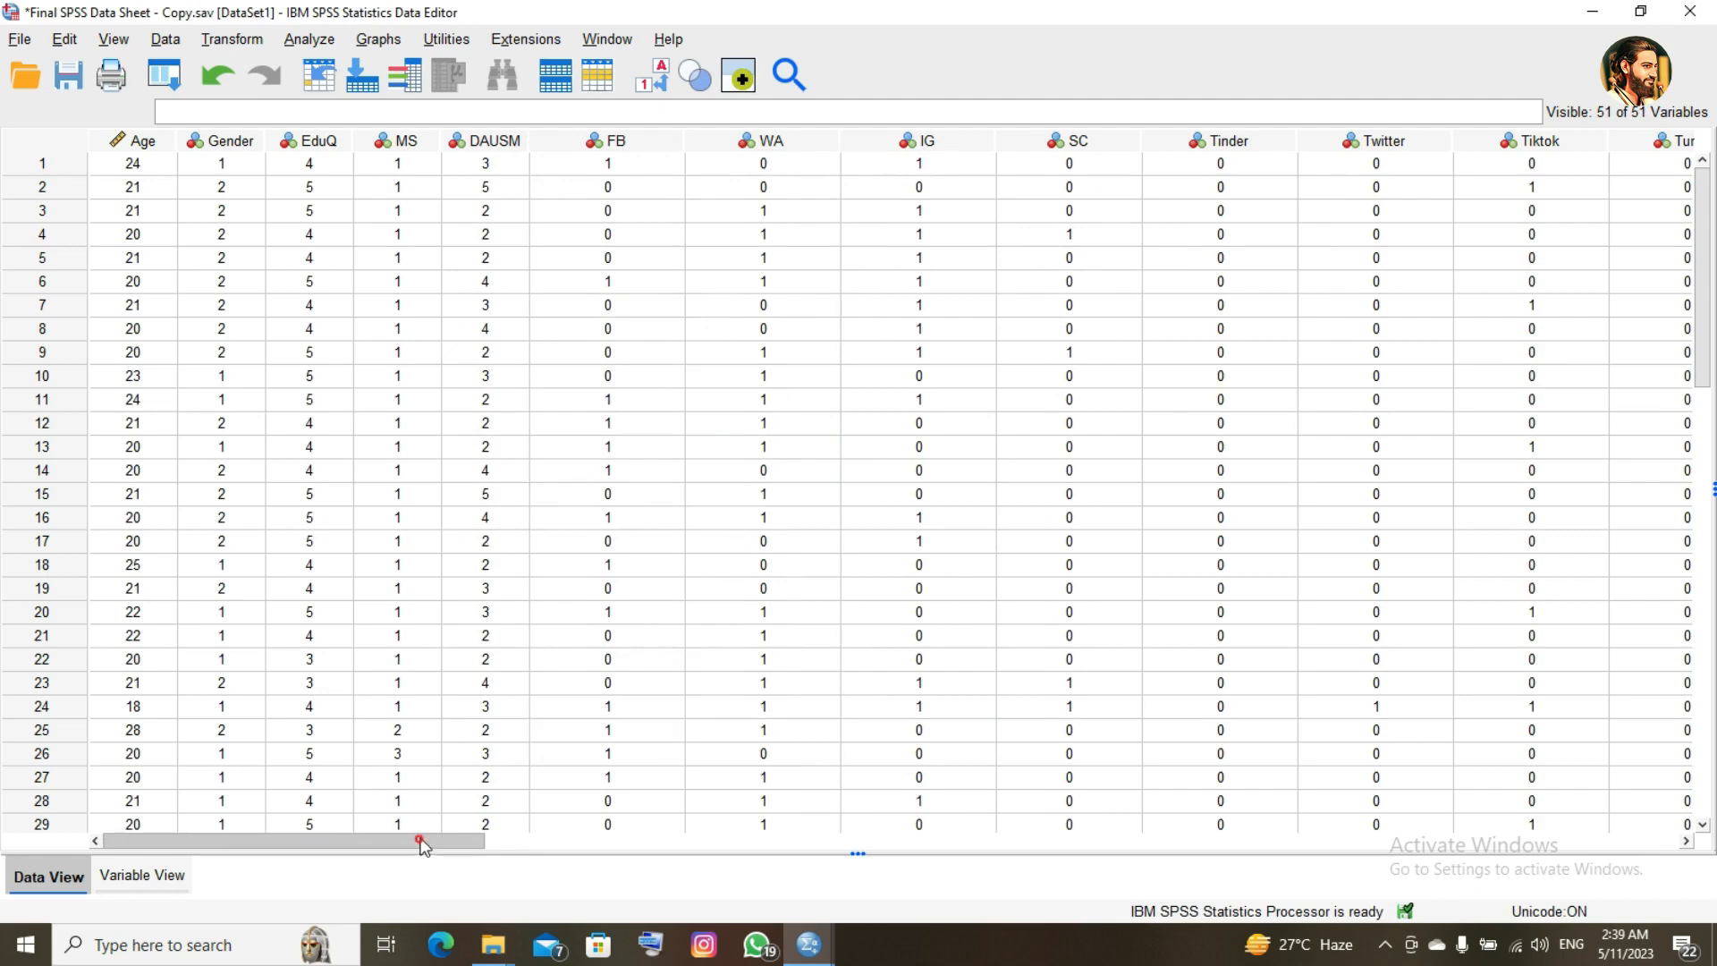
# - Find the computed mSMA column at the end of the data sheet and delete it
pyautogui.moveTo(418, 839); pyautogui.dragTo(1425, 422)
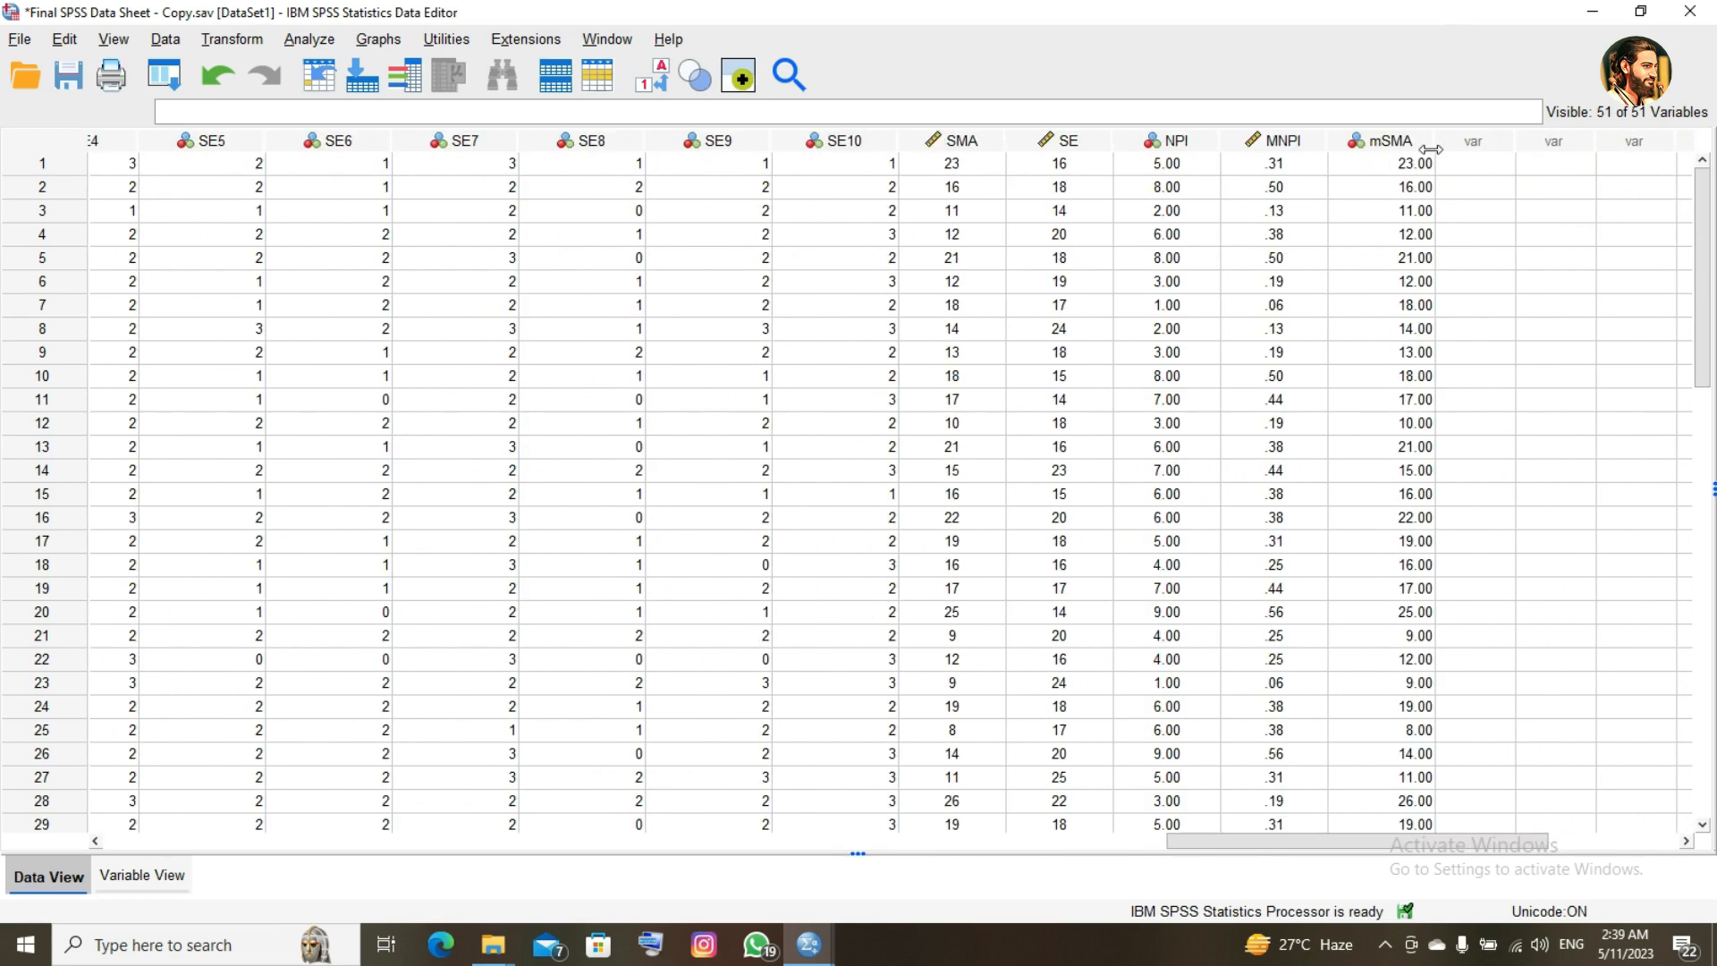
pyautogui.click(1403, 143)
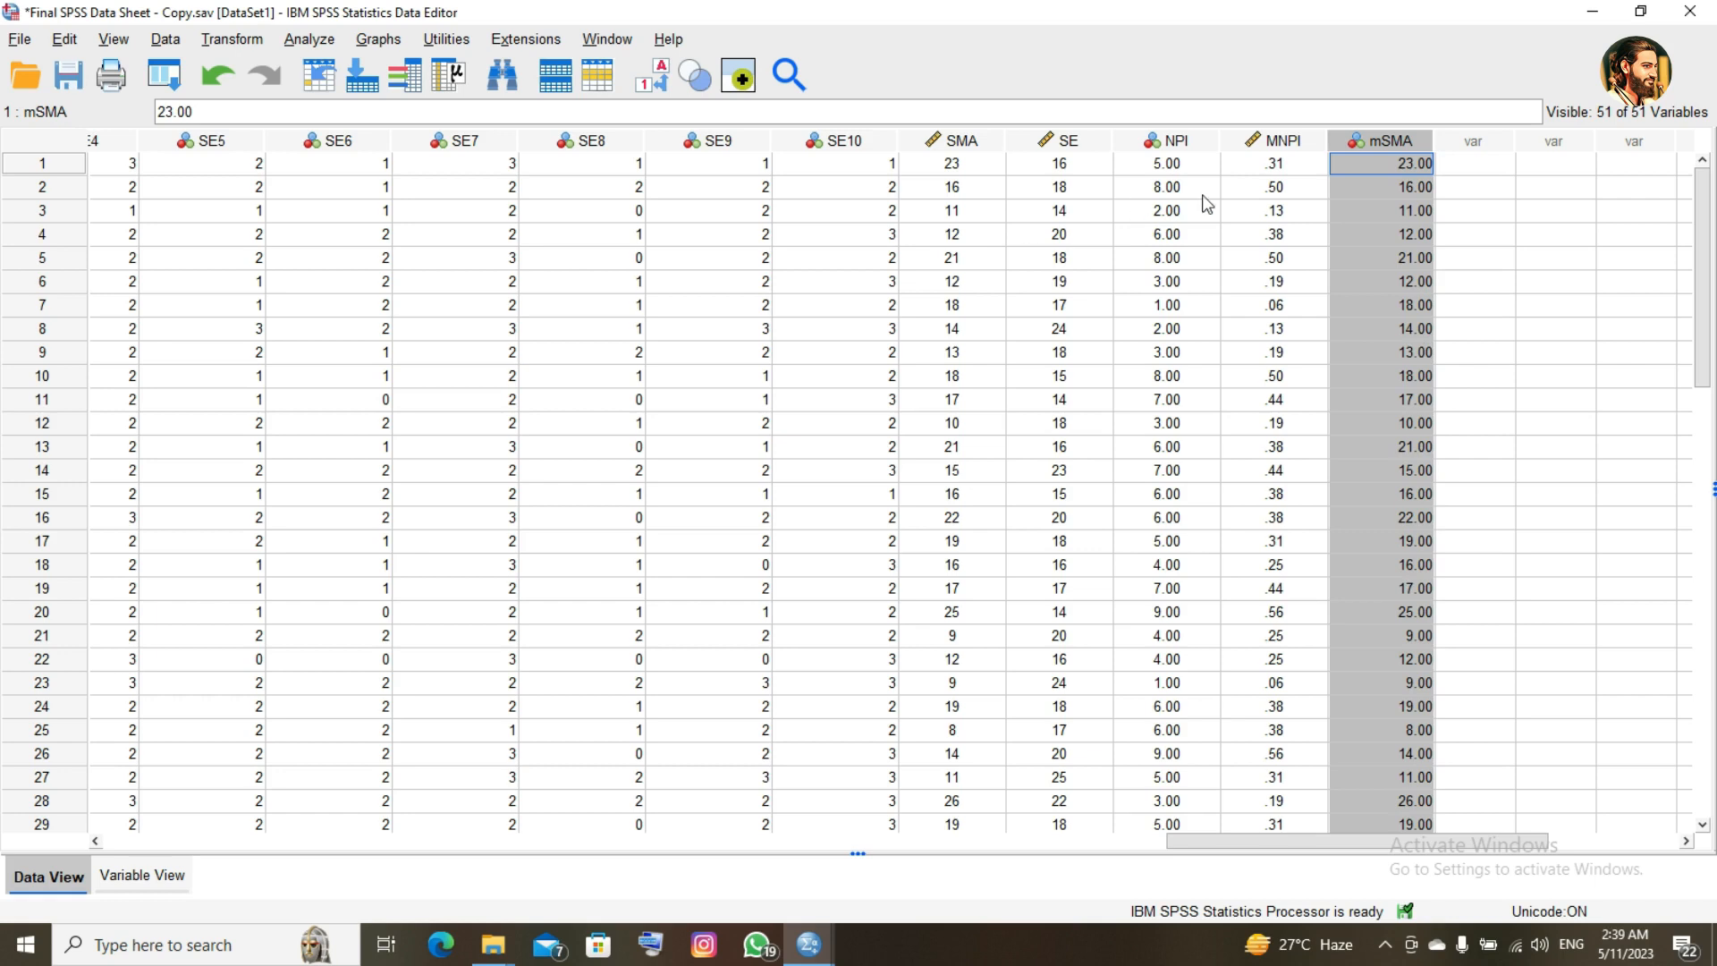
pyautogui.press('Delete')
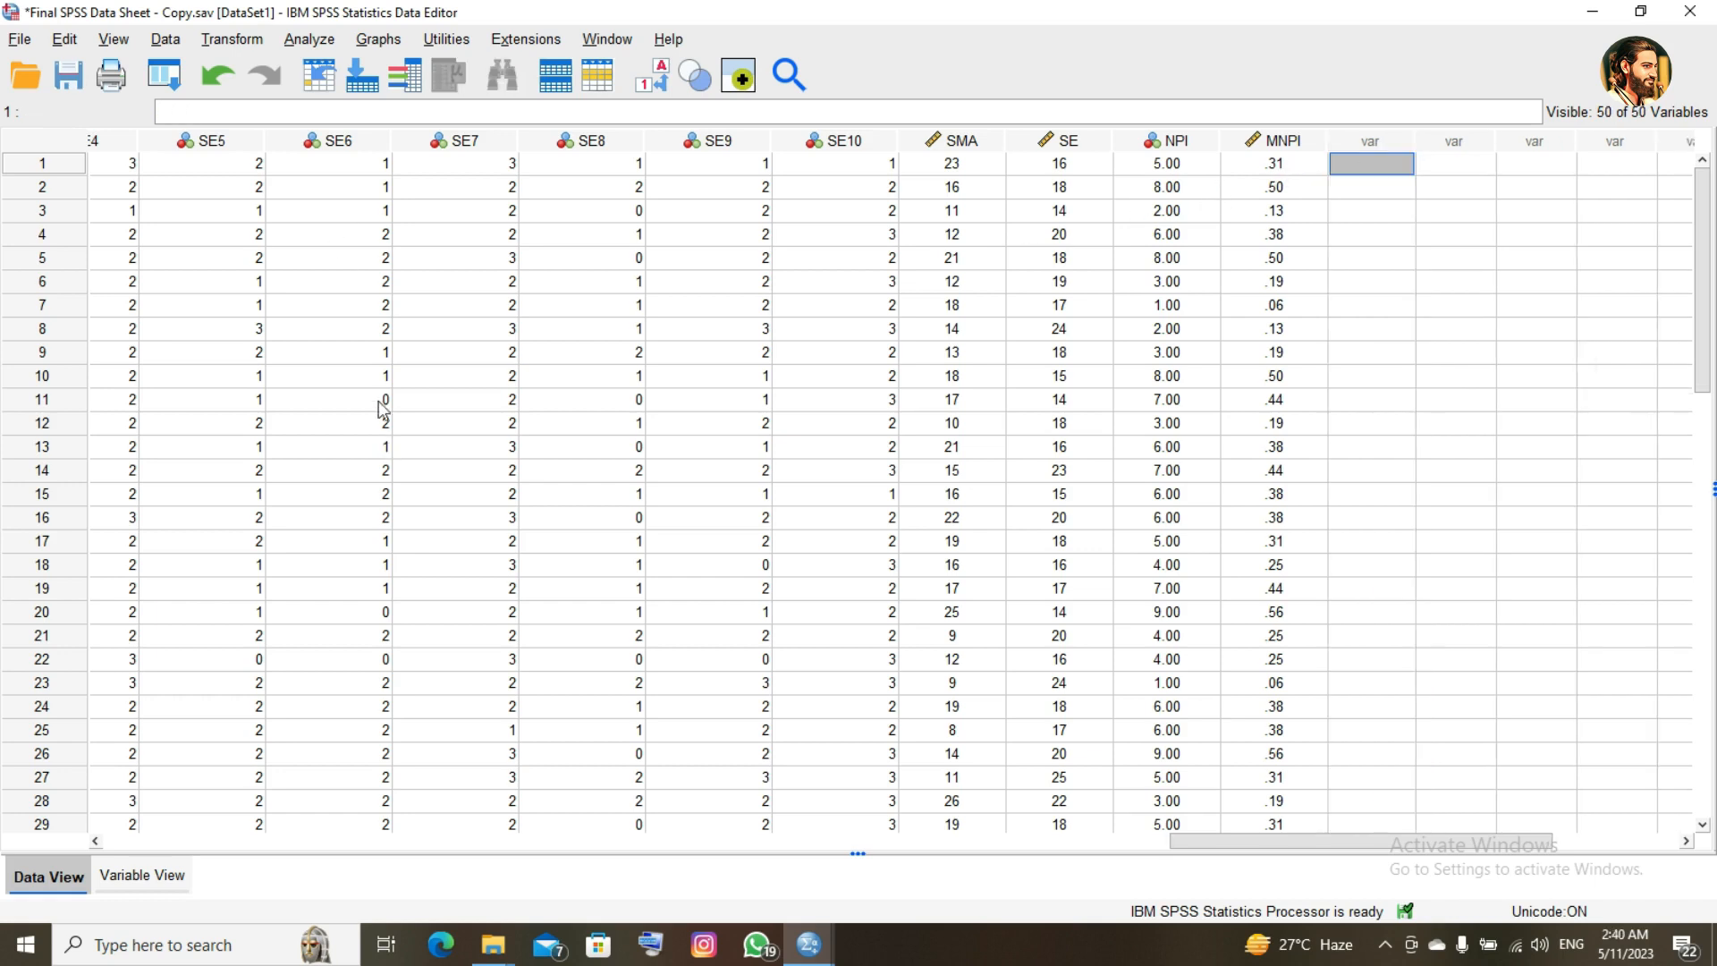
# - Start a bivariate correlation analysis and add Age to its variables
pyautogui.click(306, 41)
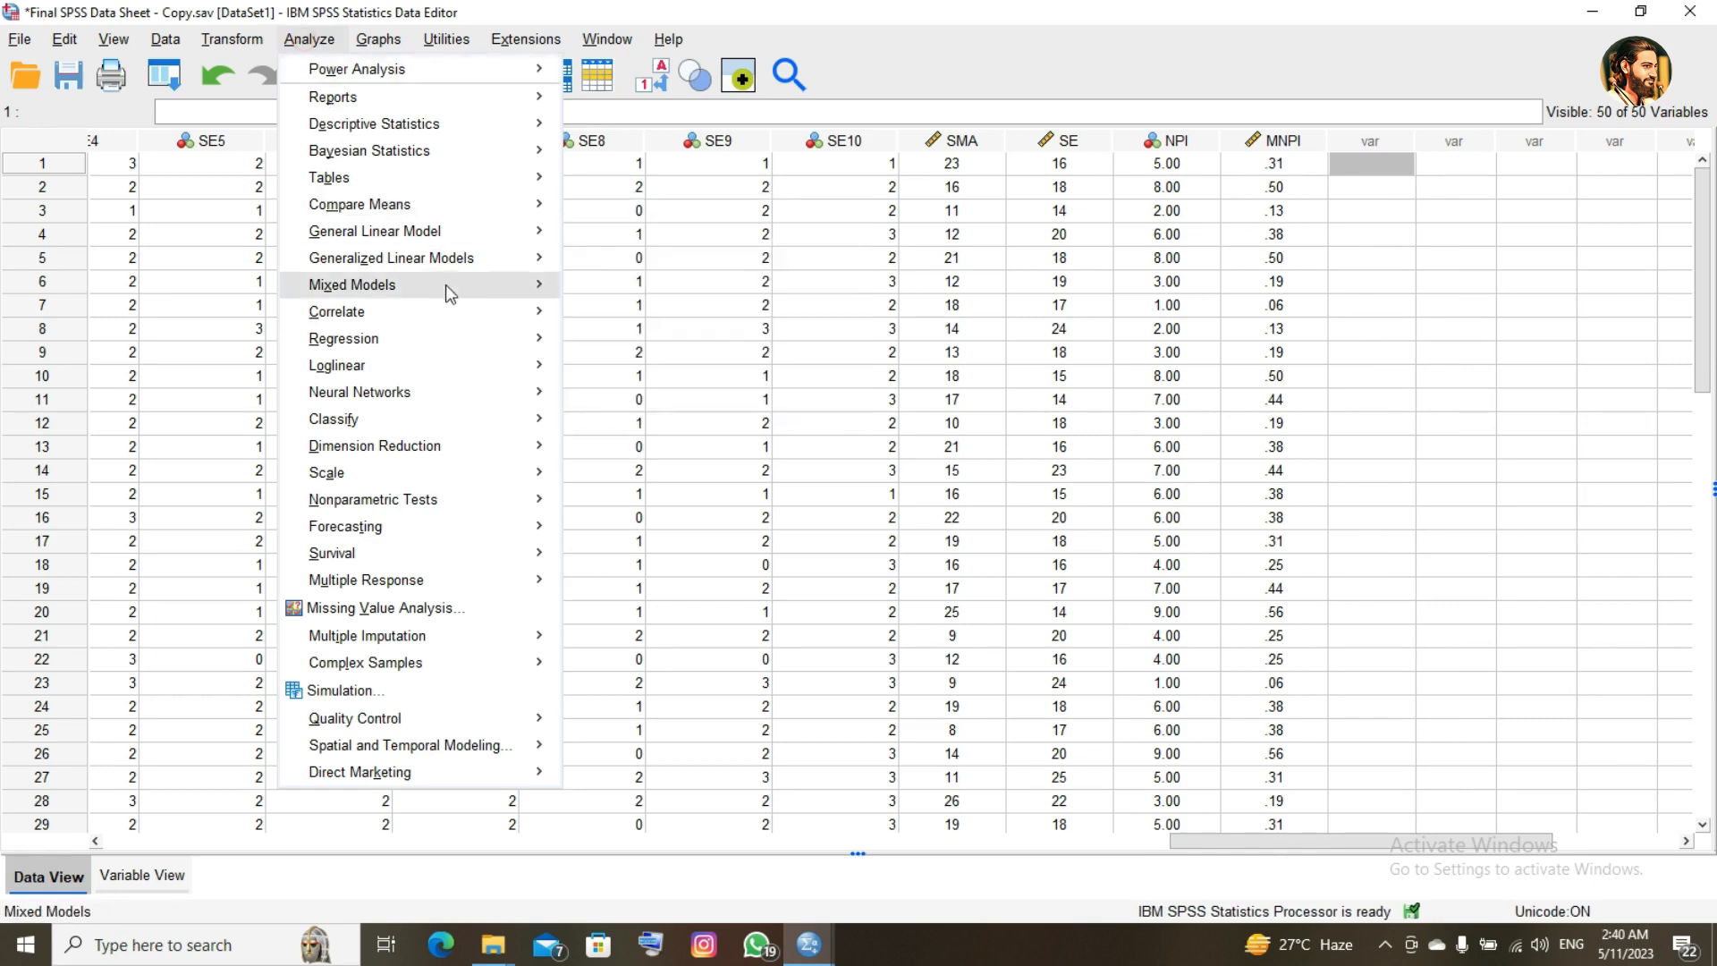
pyautogui.moveTo(445, 284)
pyautogui.moveTo(471, 317)
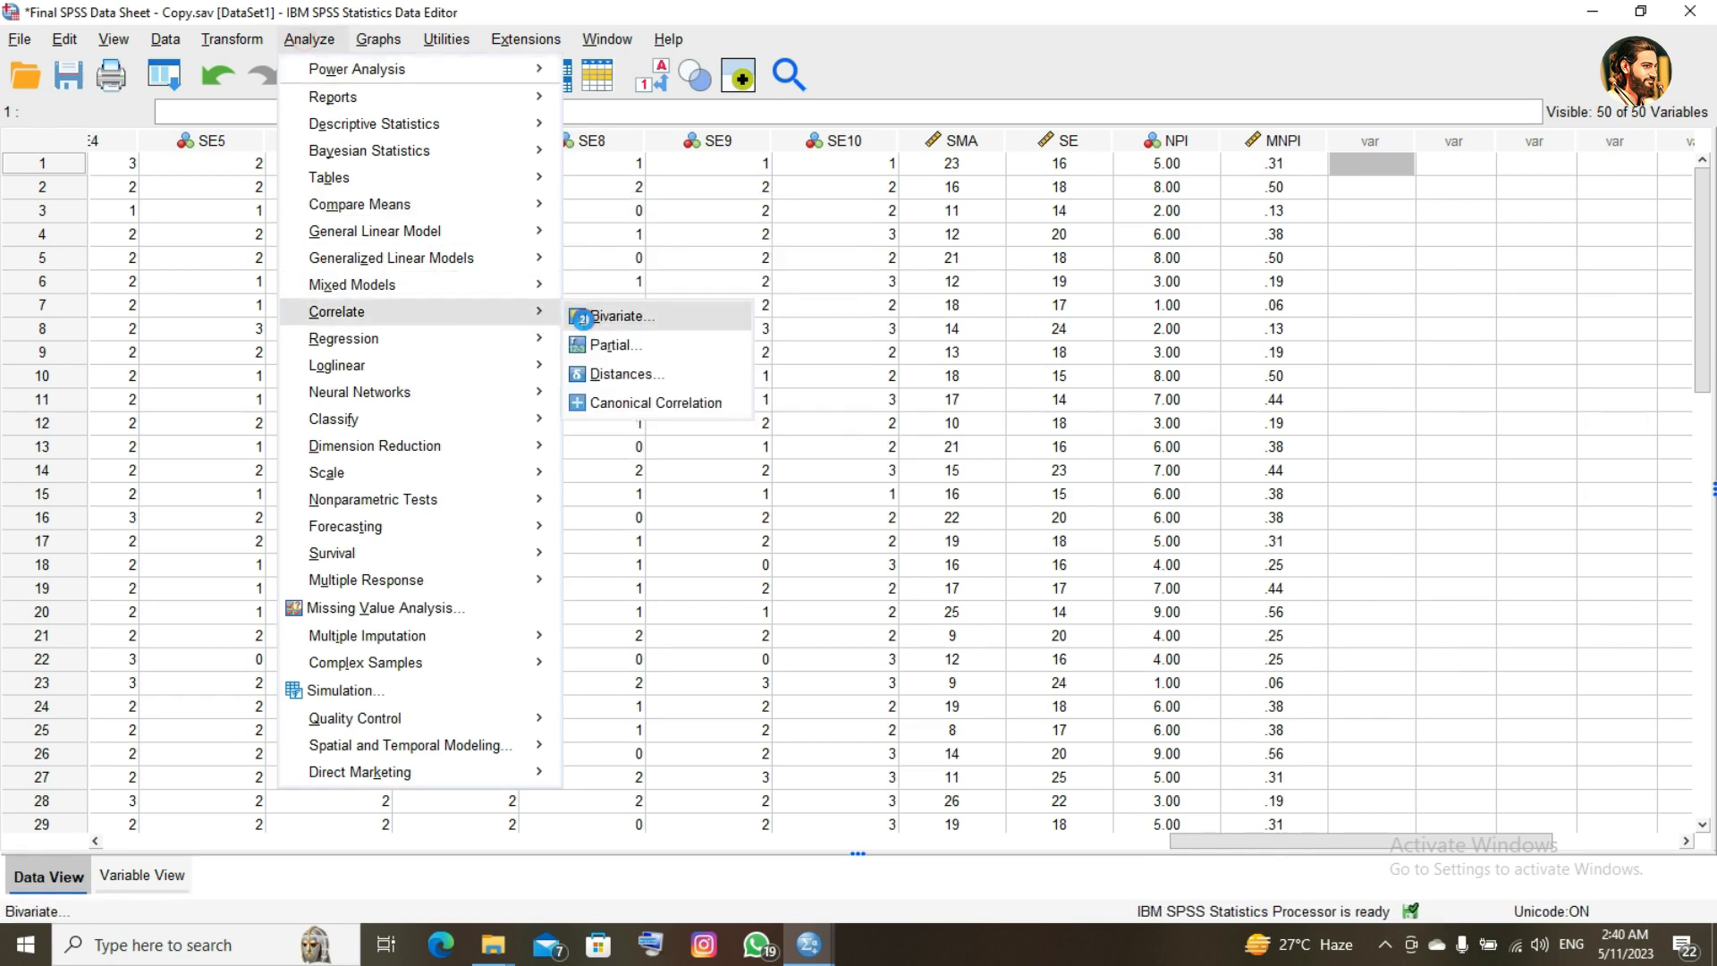
pyautogui.click(616, 317)
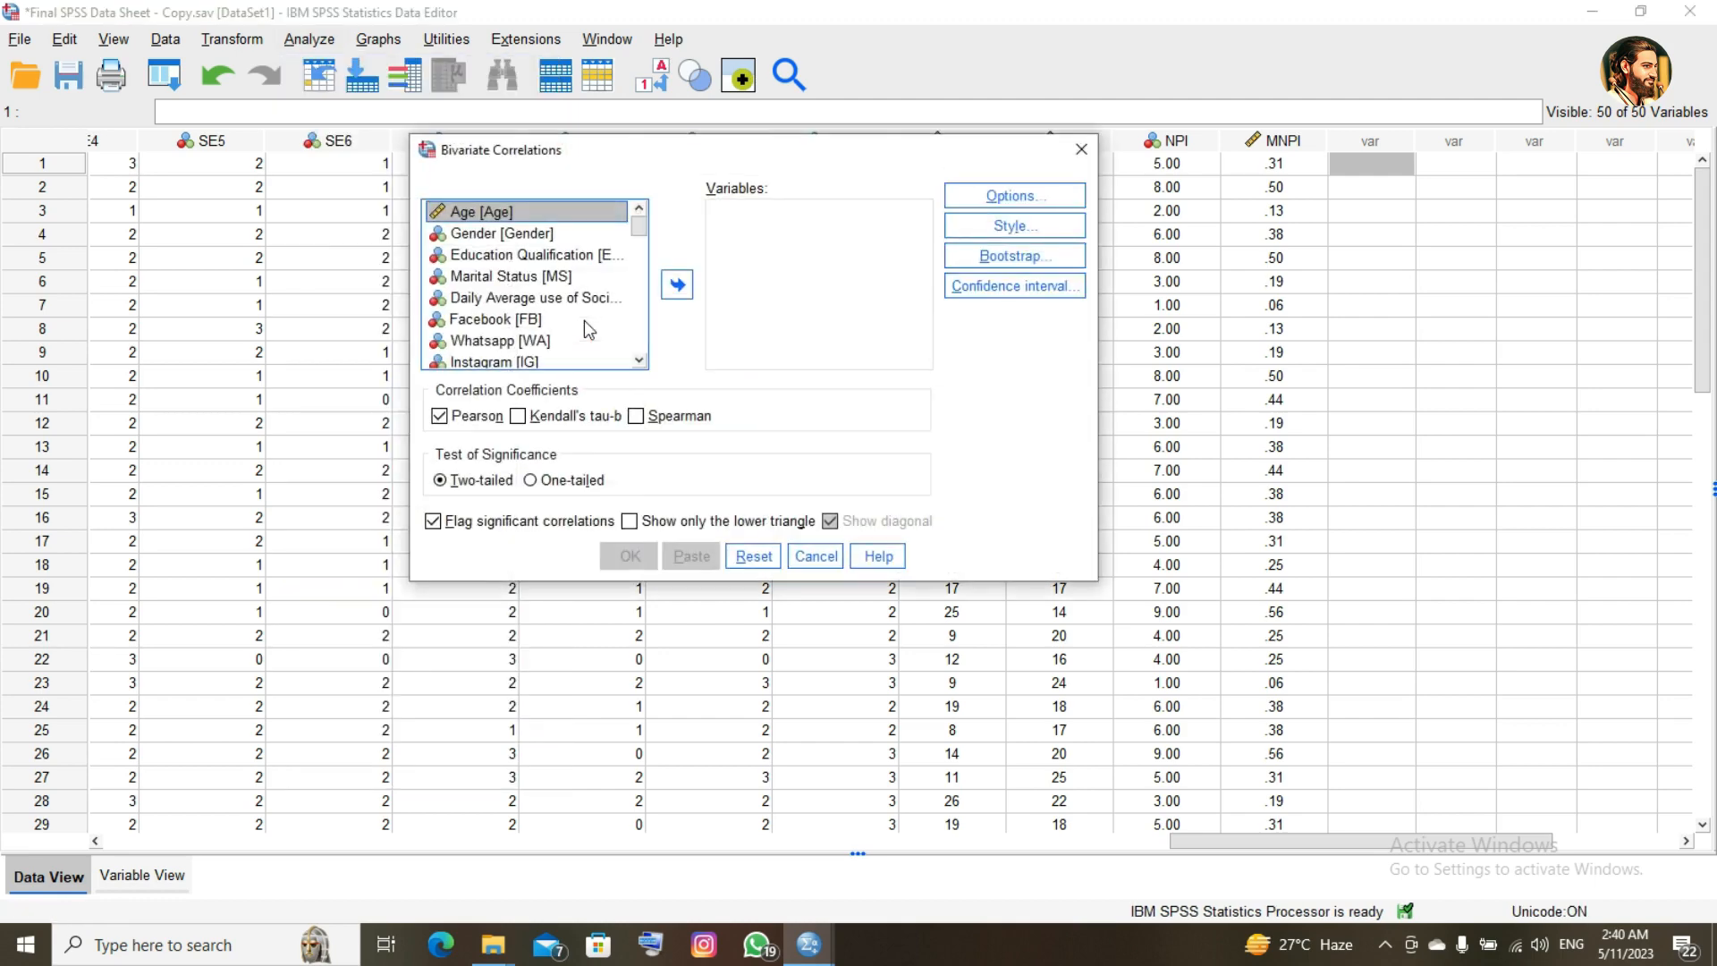
pyautogui.click(676, 285)
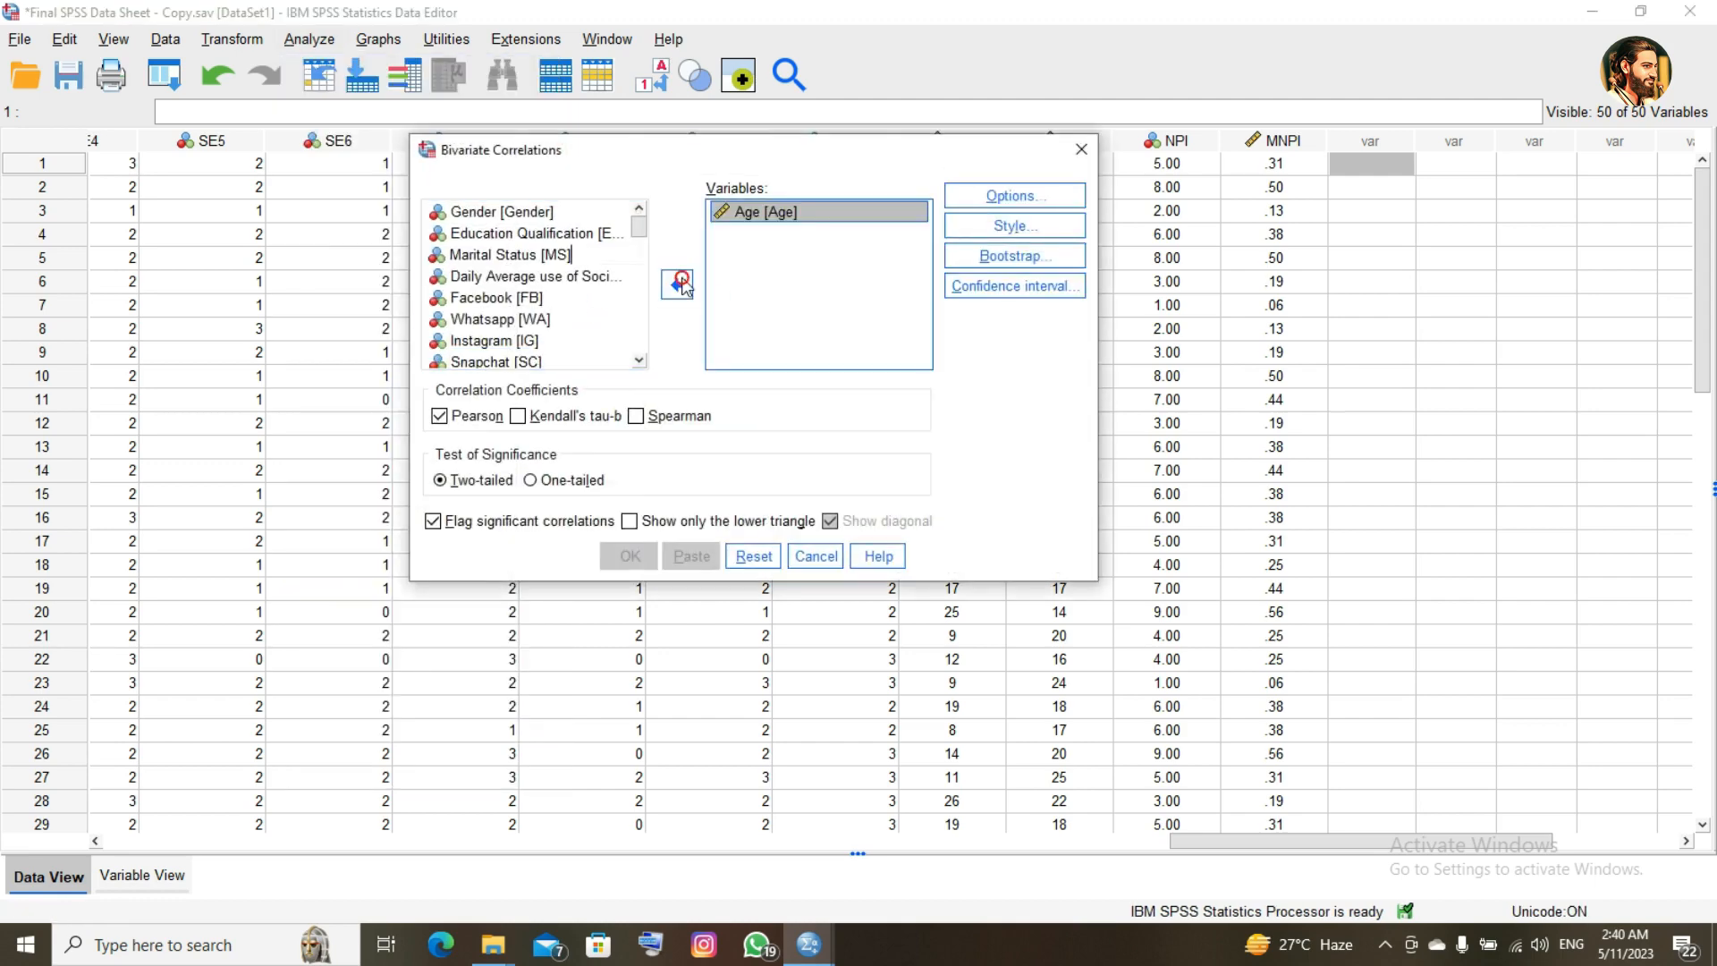
# - Add SMA, SE and MNPI to the variables of the bivariate correlation
pyautogui.click(639, 360)
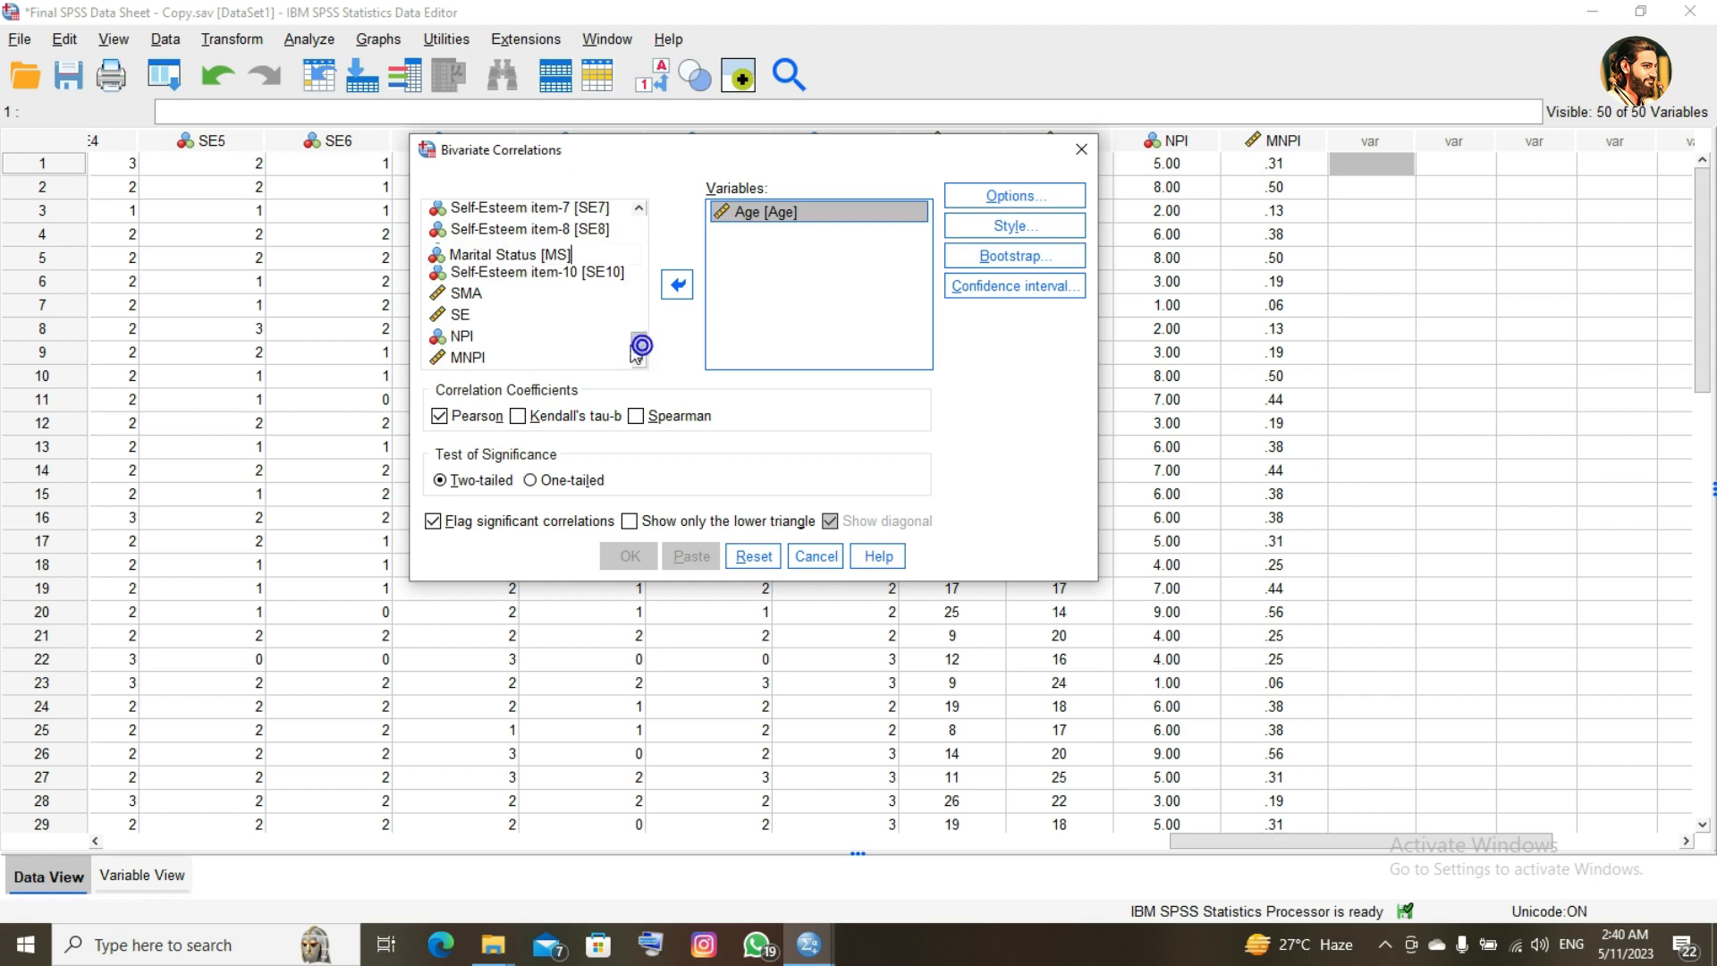
pyautogui.click(500, 293)
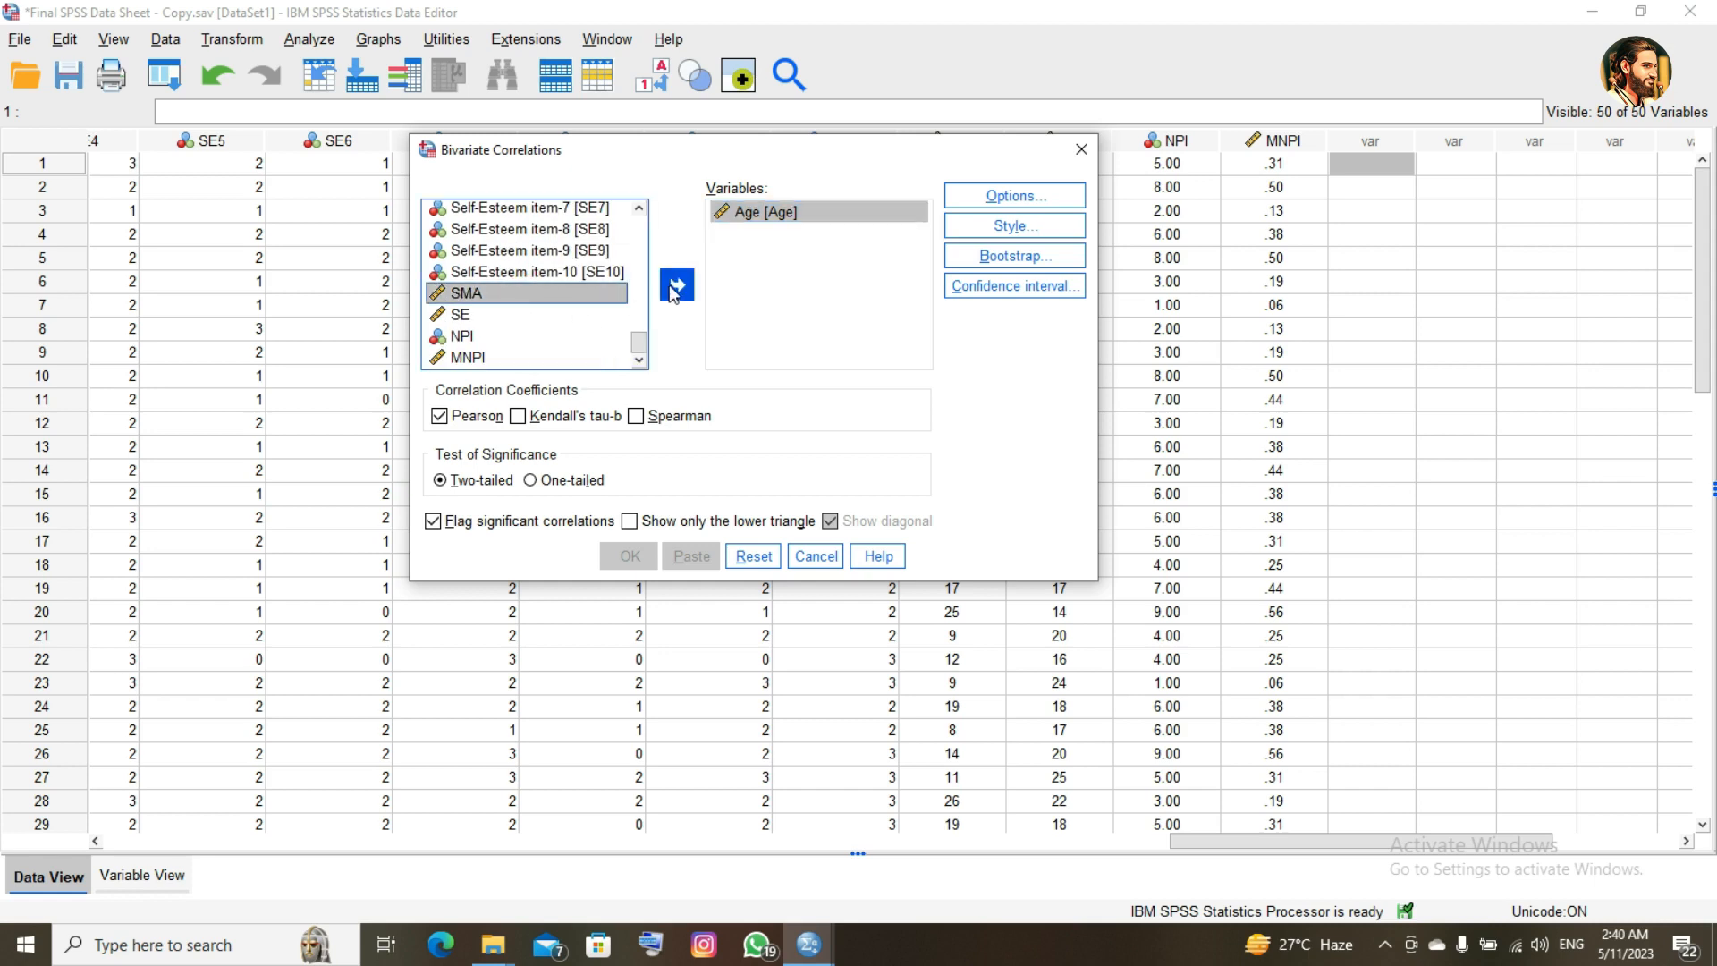
pyautogui.click(675, 286)
pyautogui.click(555, 314)
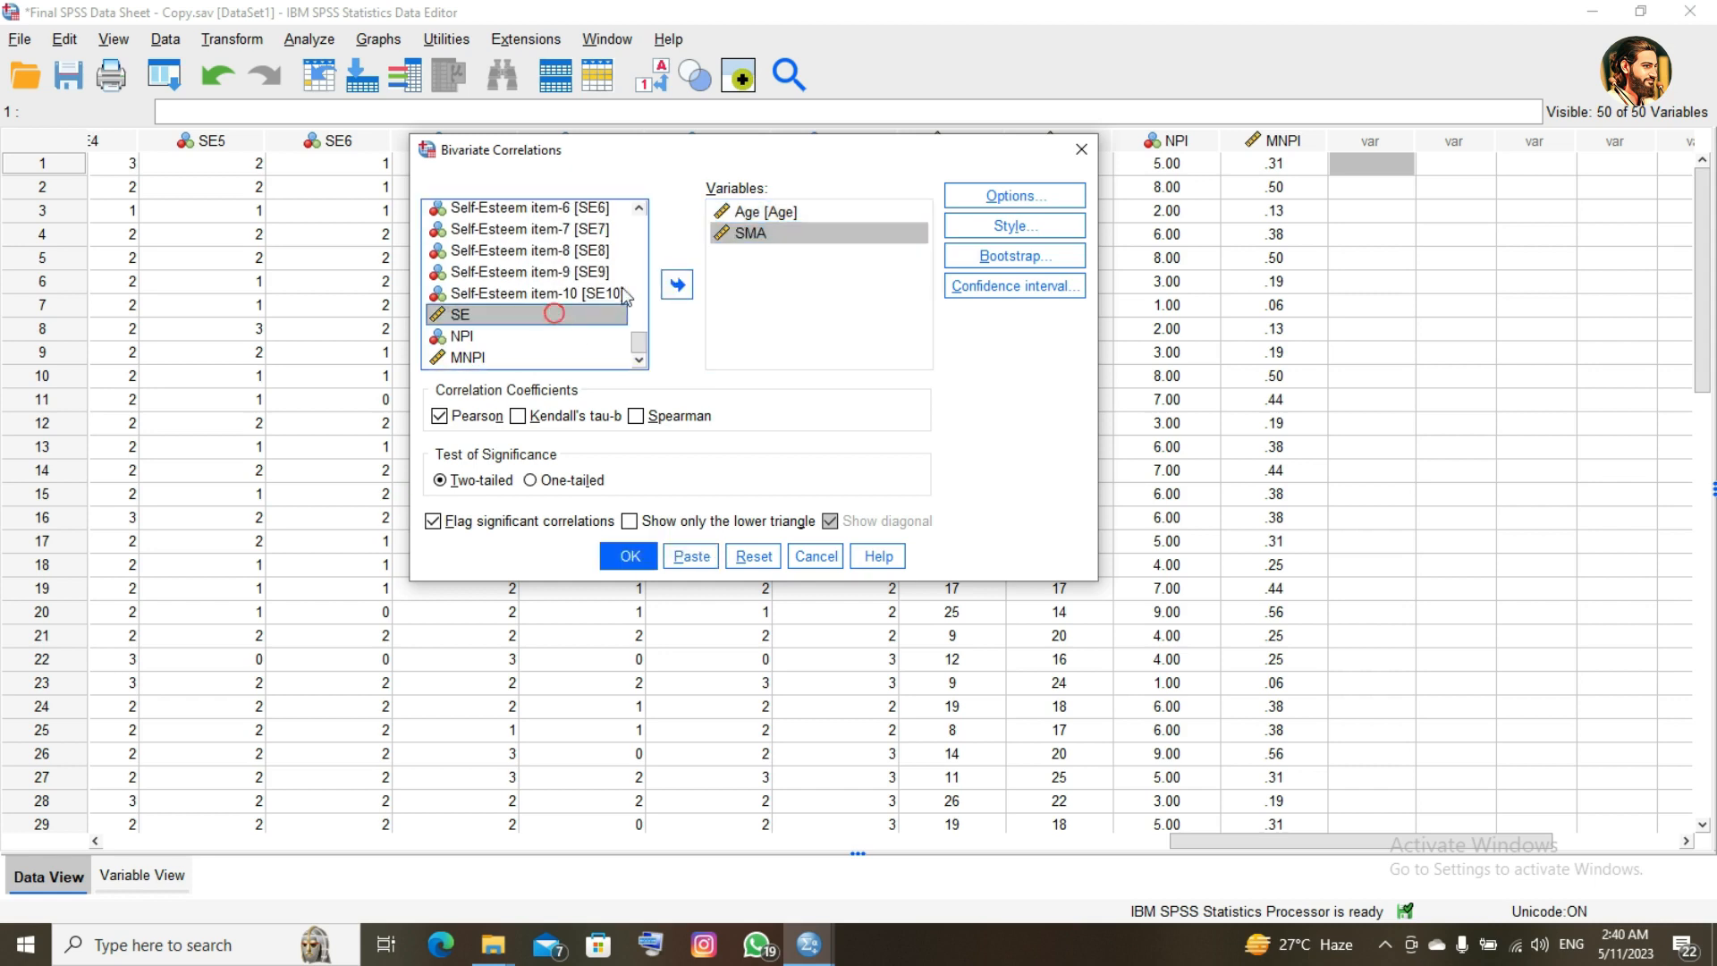
pyautogui.click(676, 284)
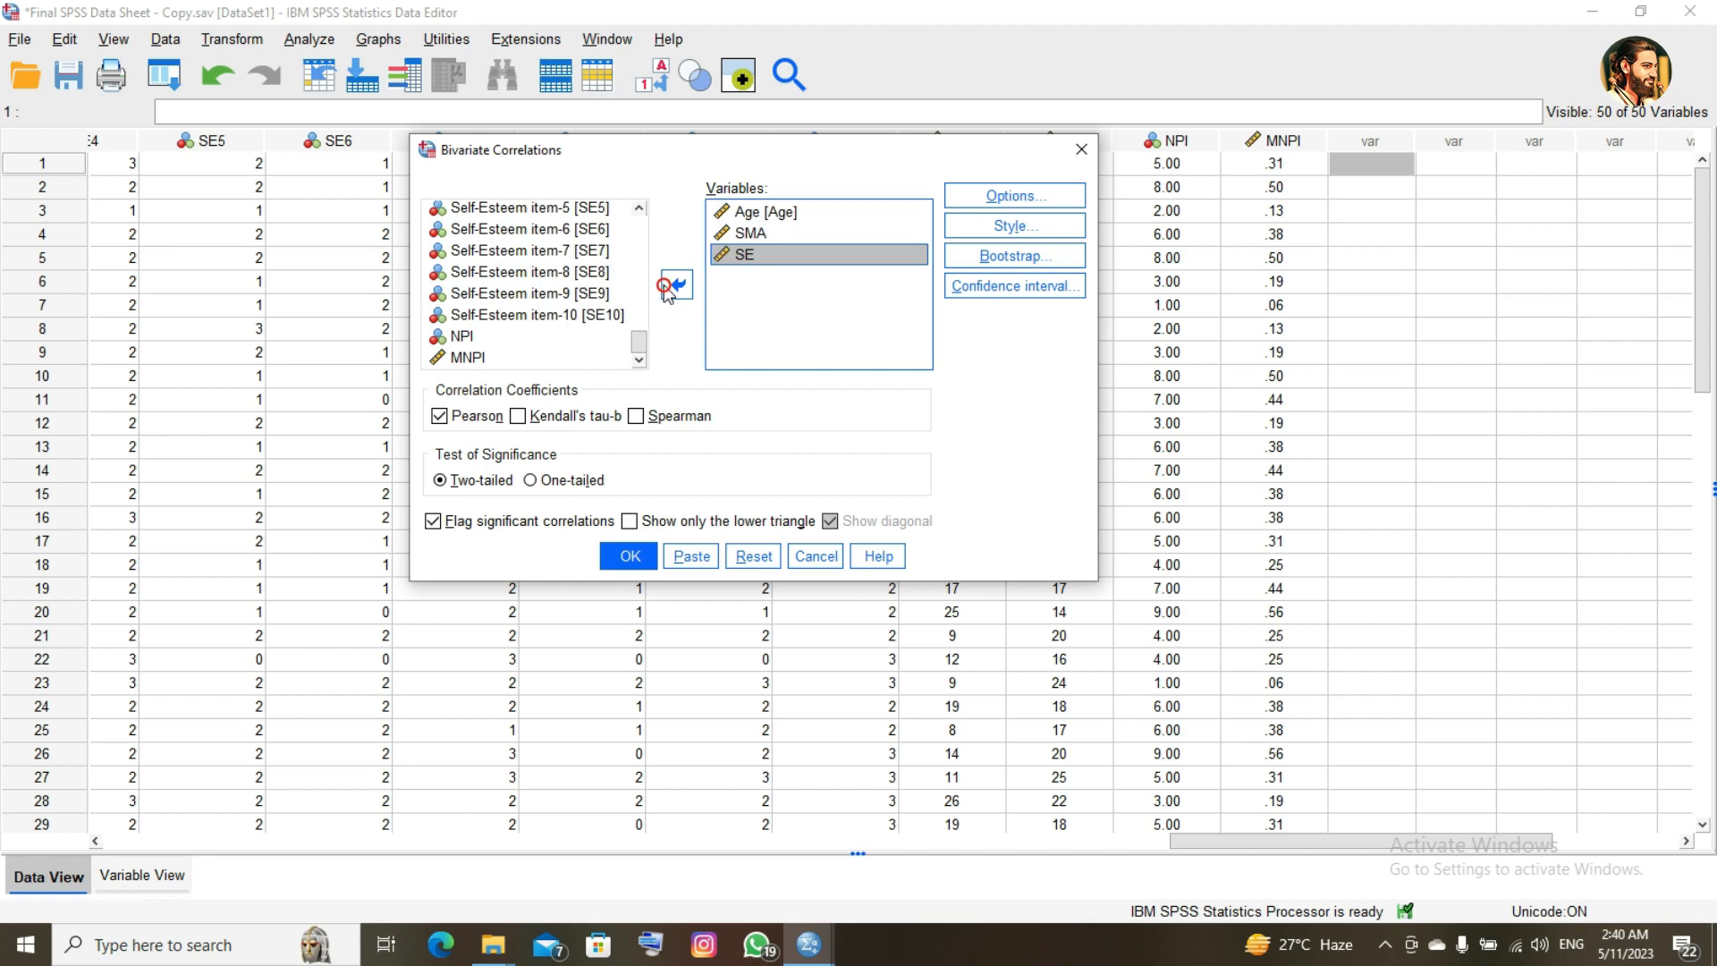
pyautogui.click(524, 356)
pyautogui.click(676, 285)
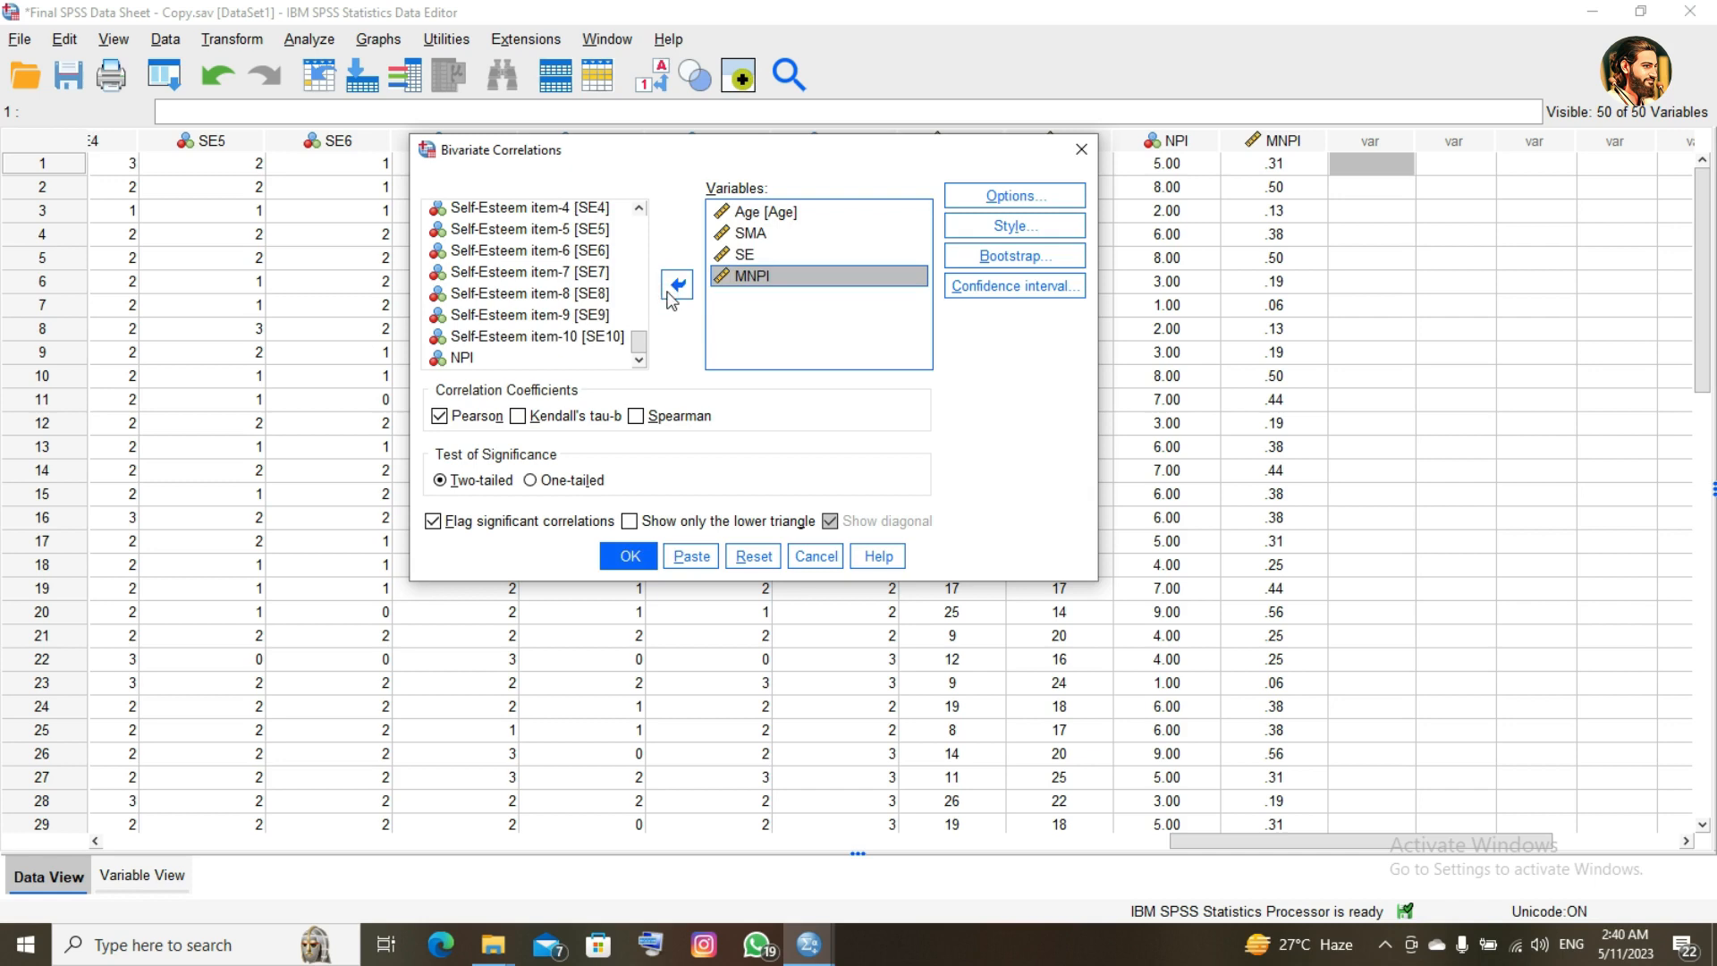
# - Run the two-tailed Pearson correlation with means and standard deviations, and review the output tables before minimizing the output
pyautogui.click(1013, 195)
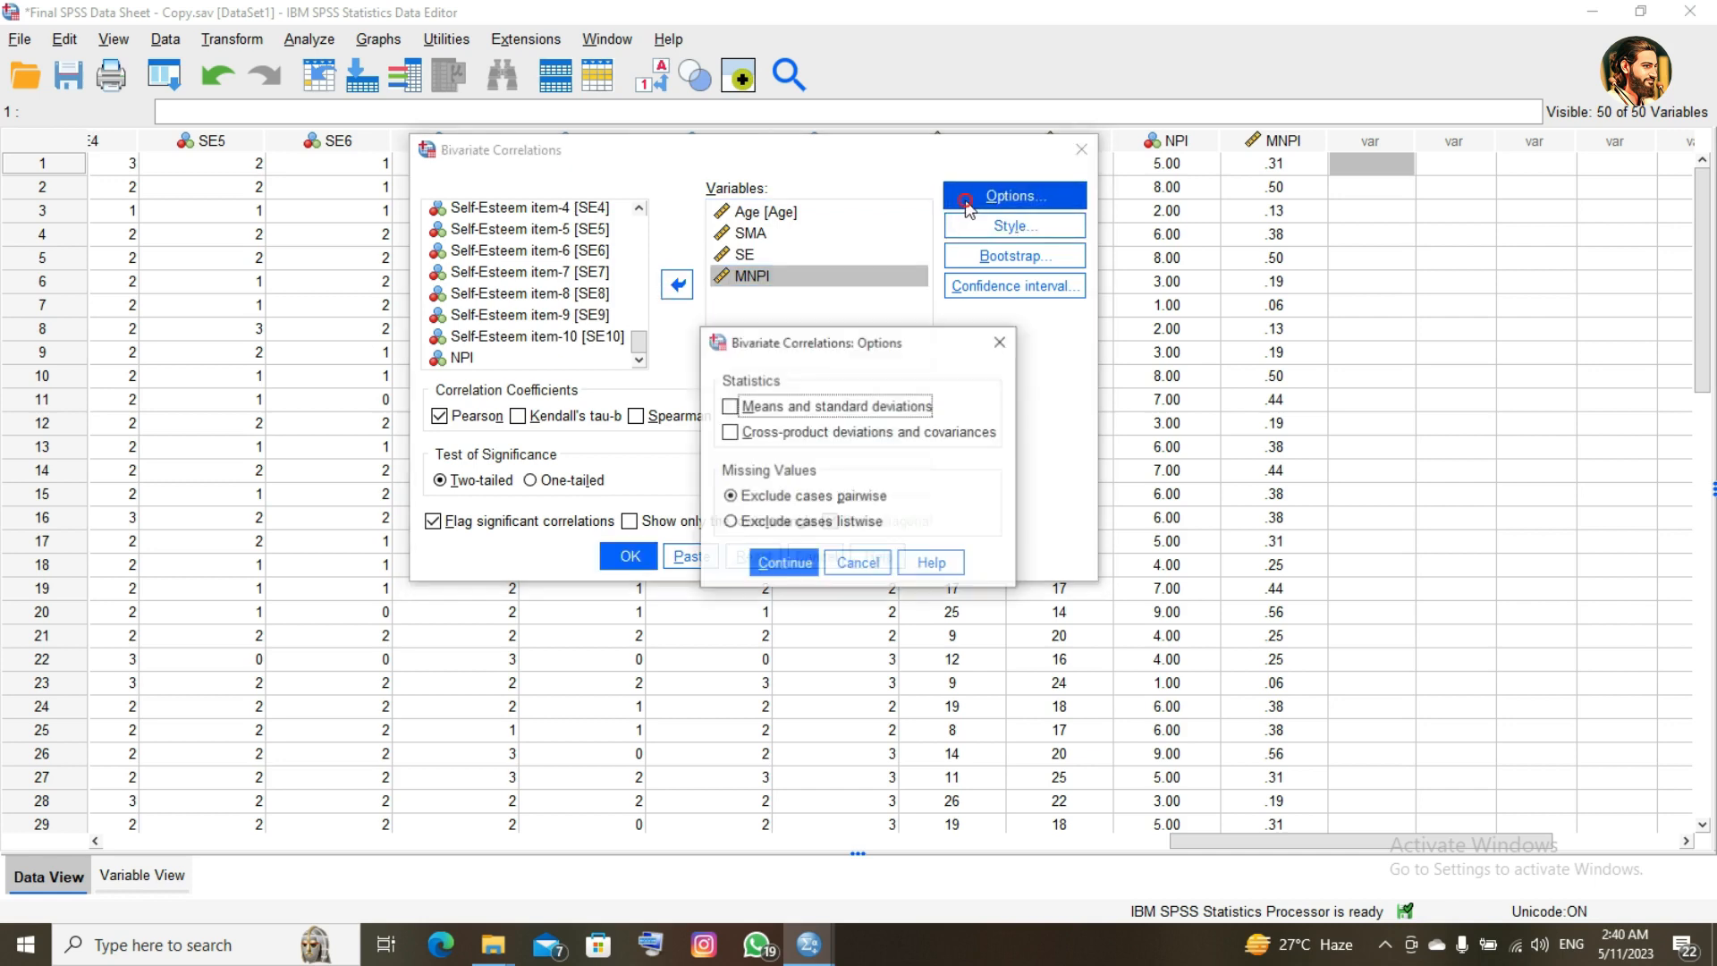
pyautogui.click(730, 407)
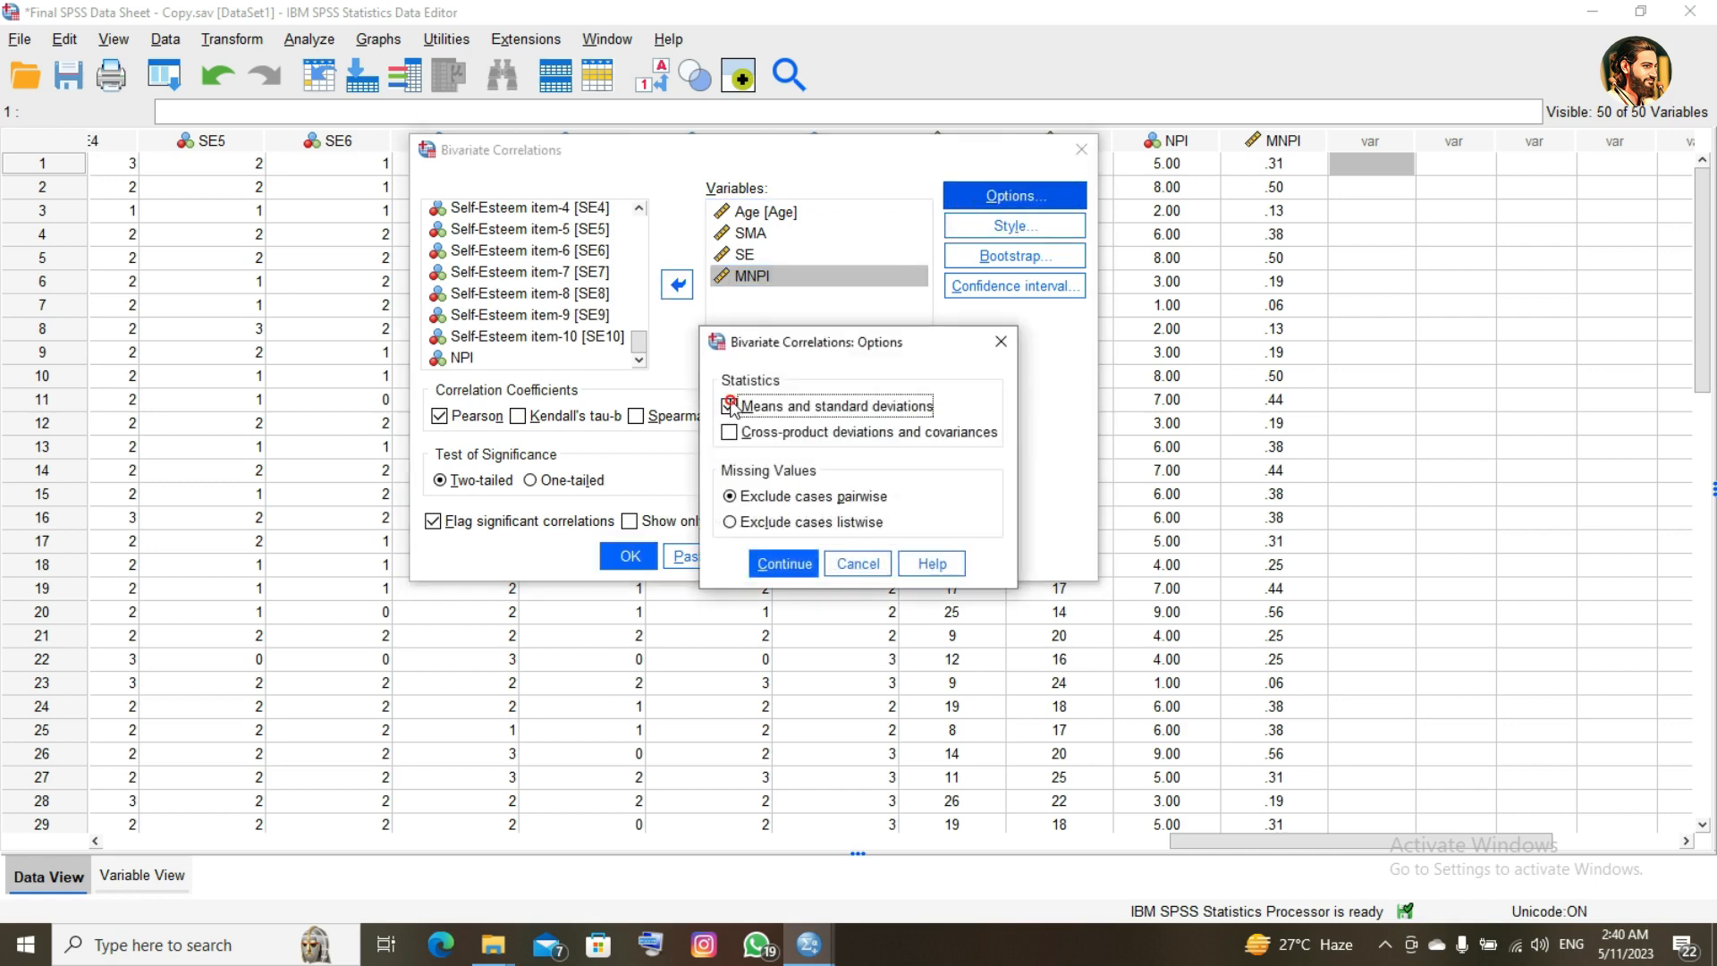
pyautogui.click(761, 564)
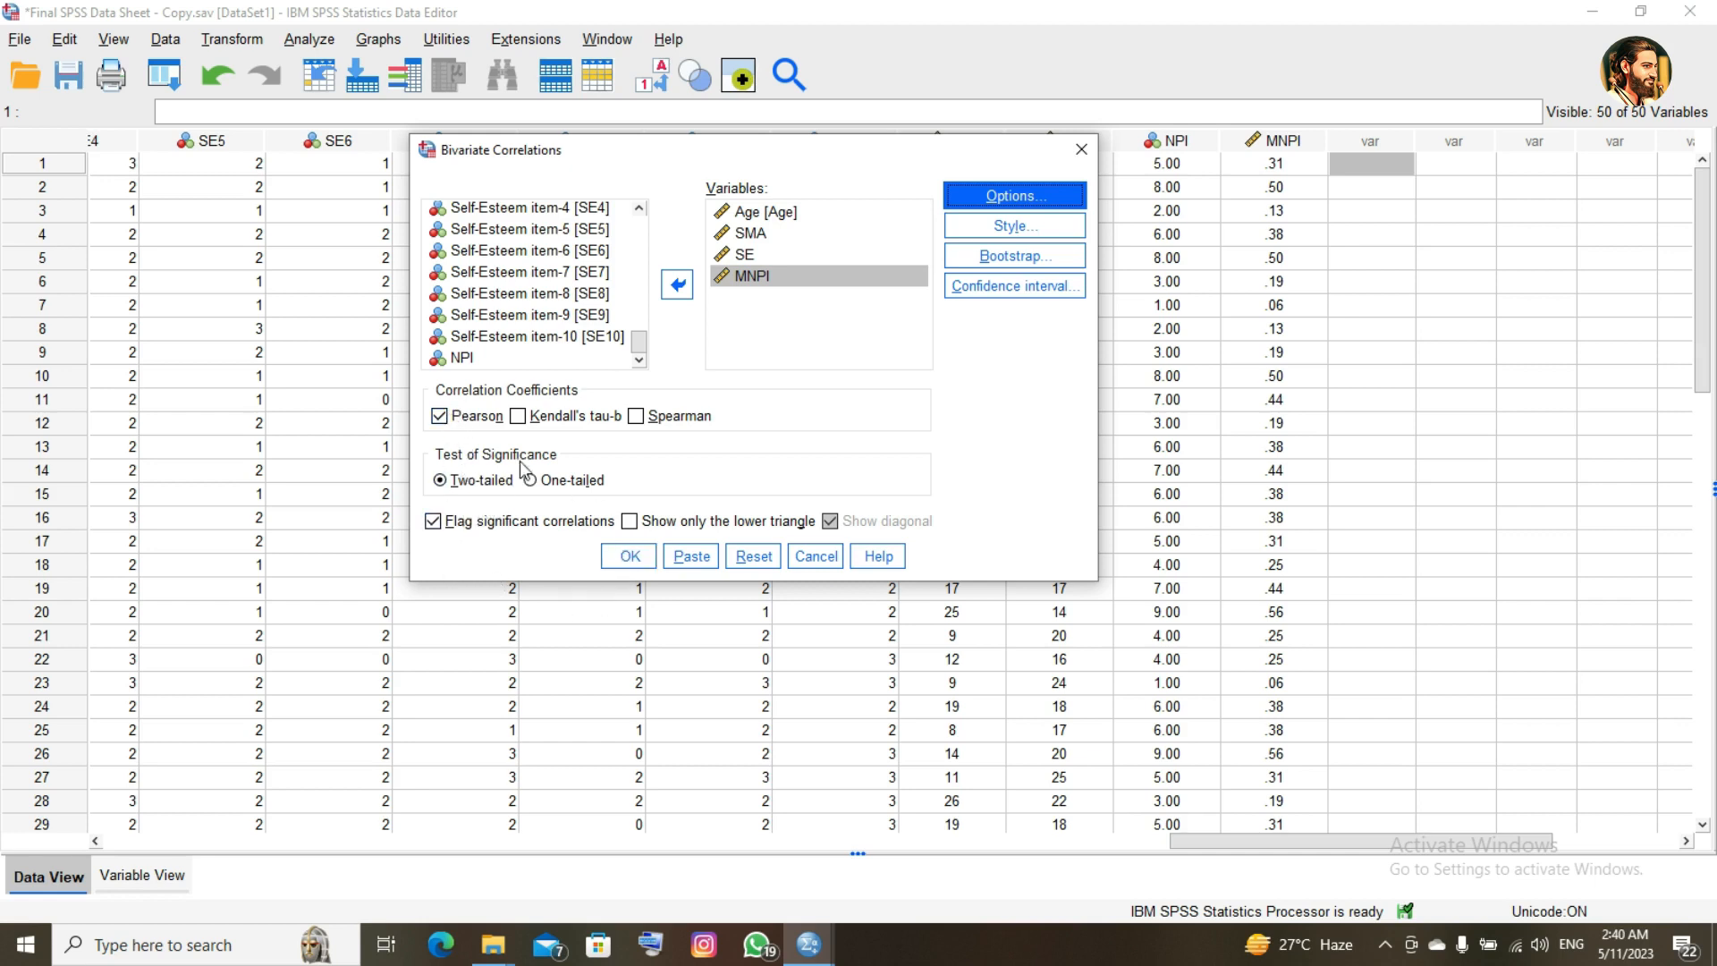
pyautogui.click(629, 556)
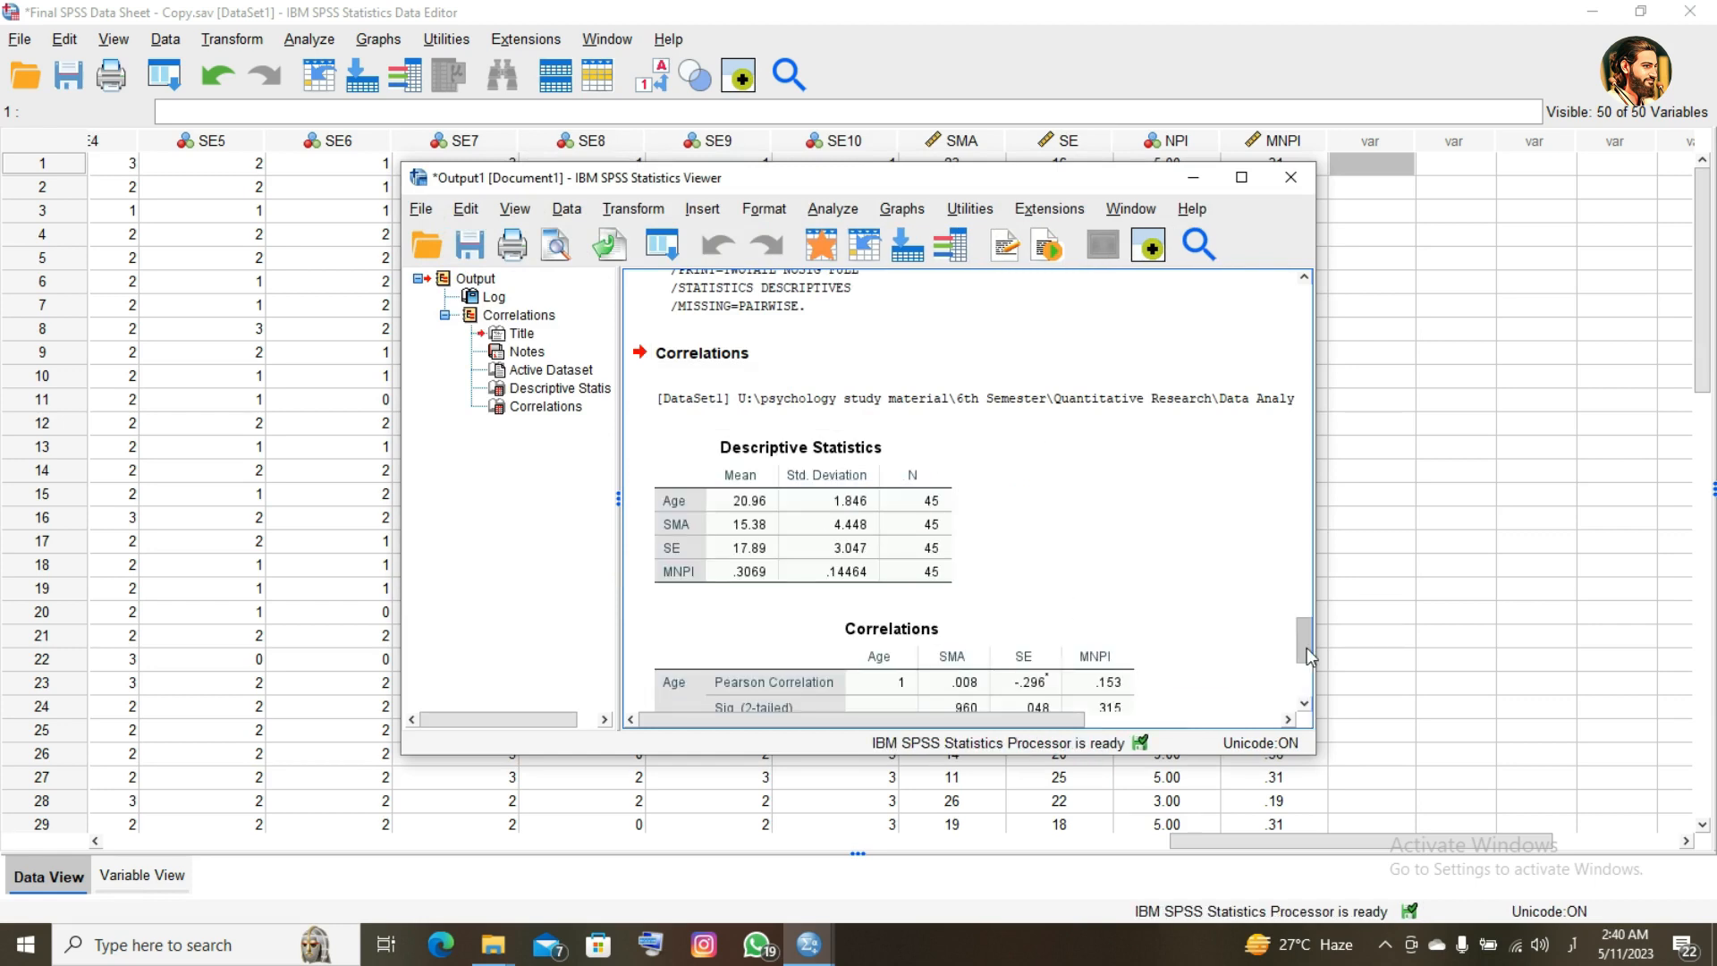
pyautogui.scroll(-5, 1307, 647)
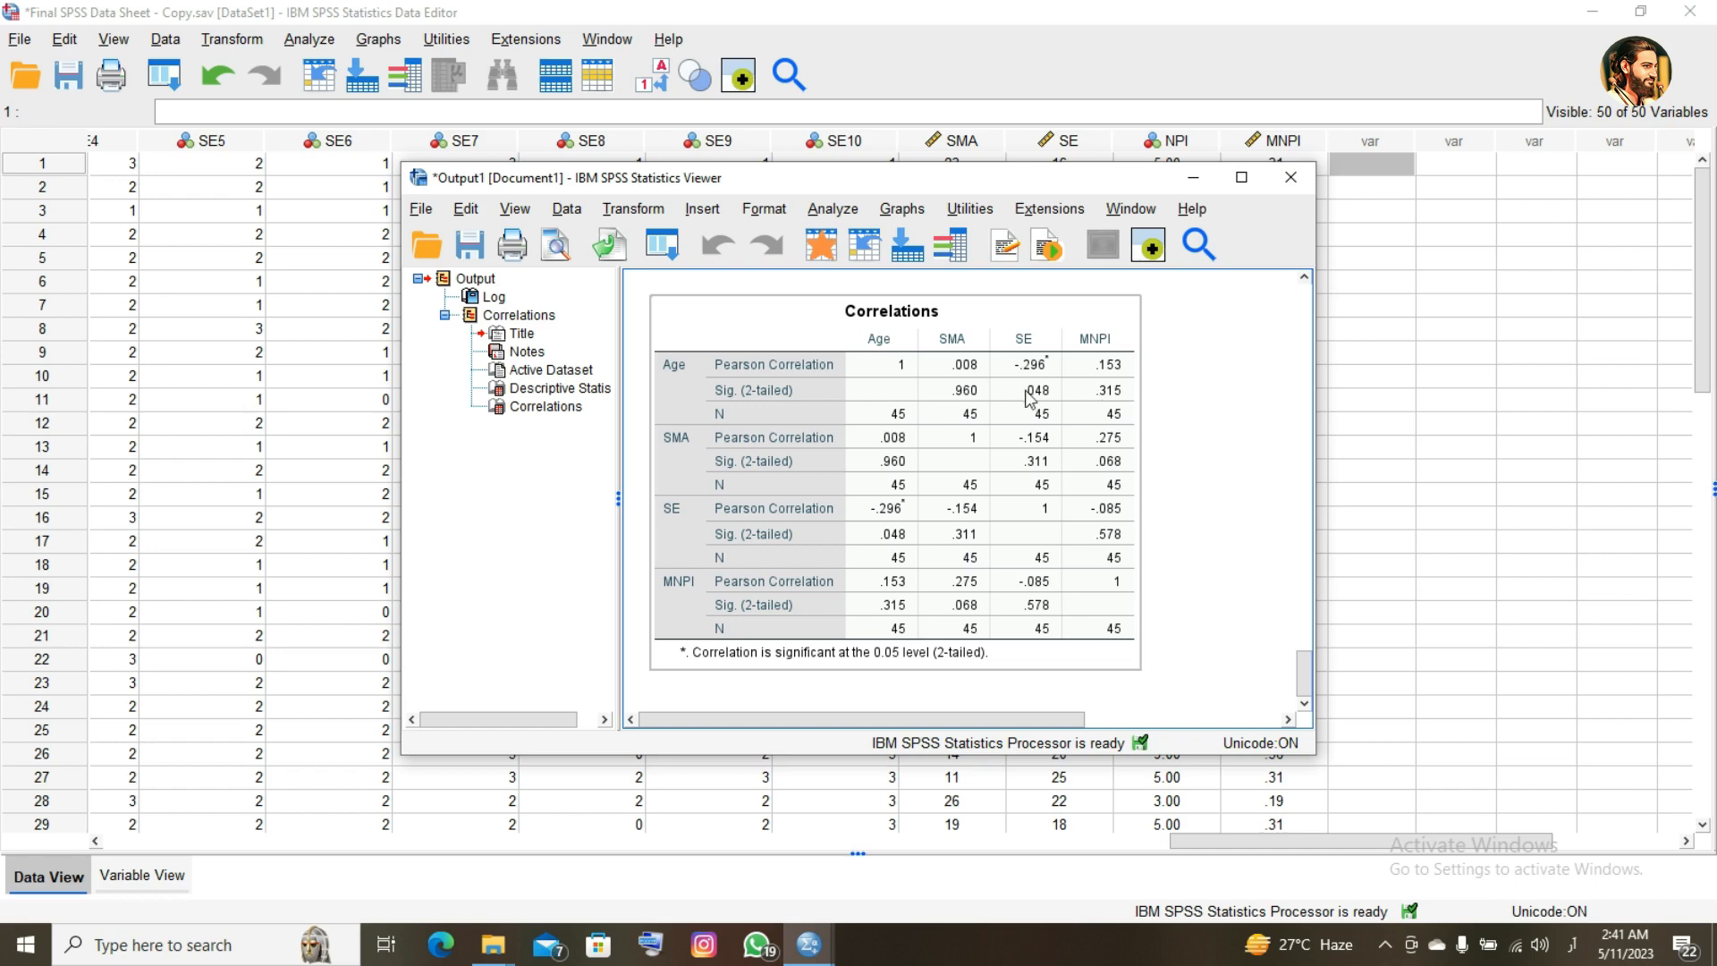
pyautogui.click(1194, 182)
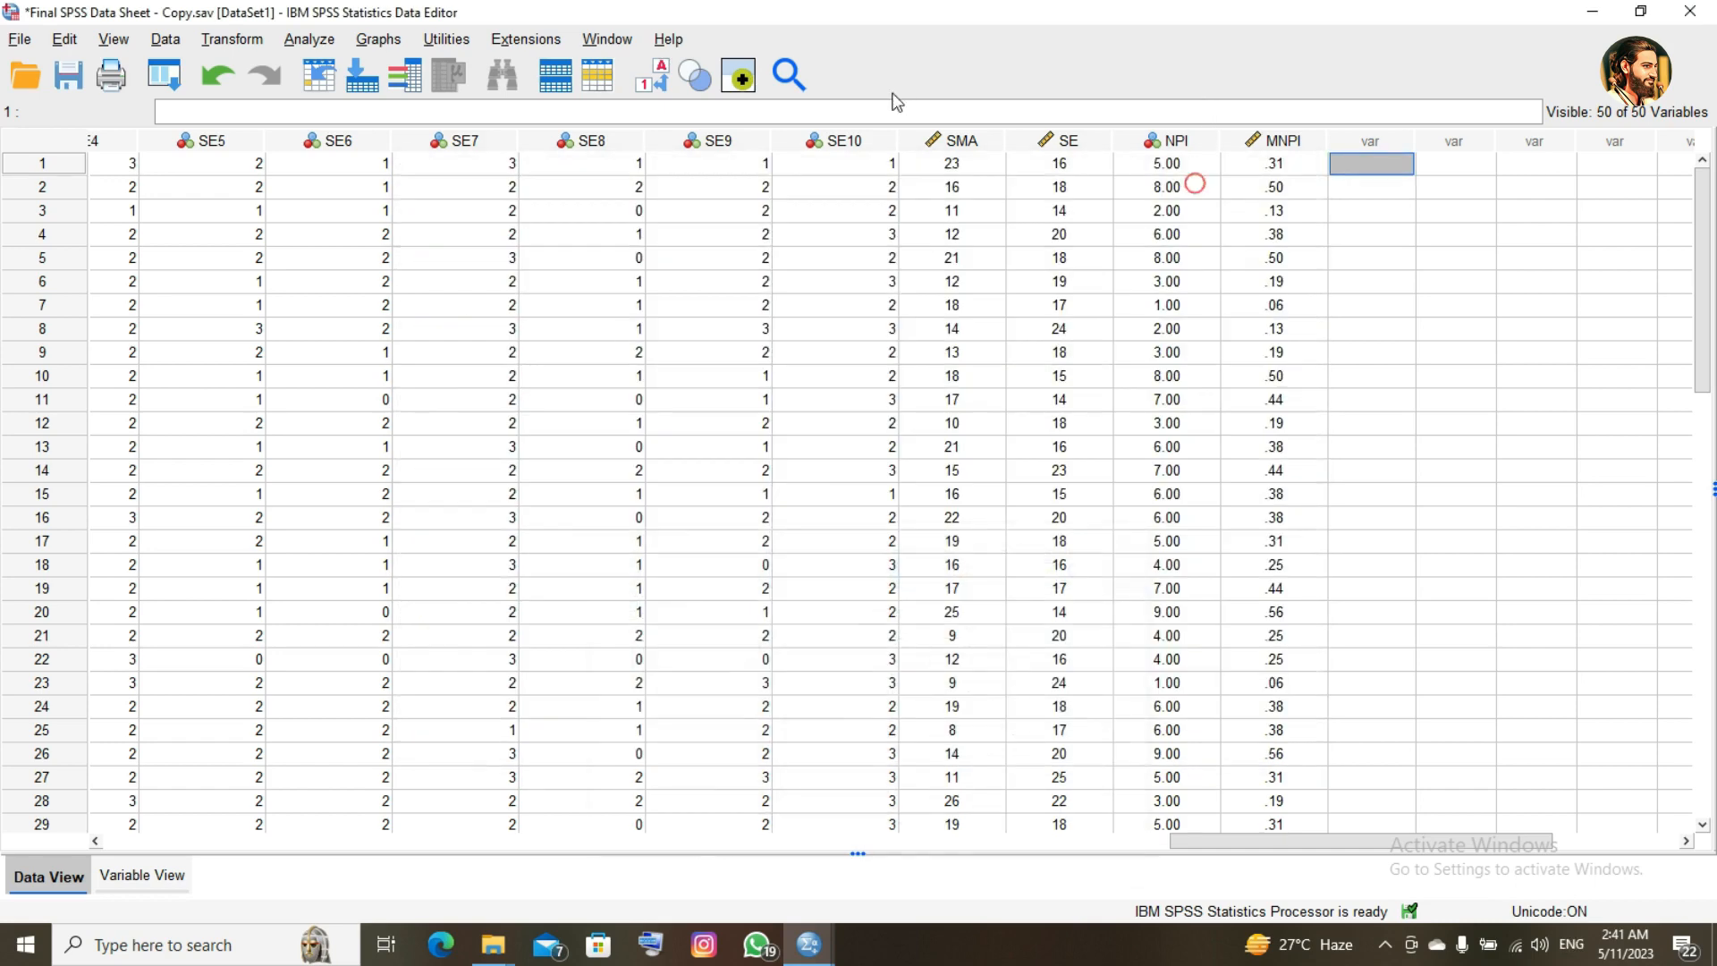
pyautogui.click(306, 41)
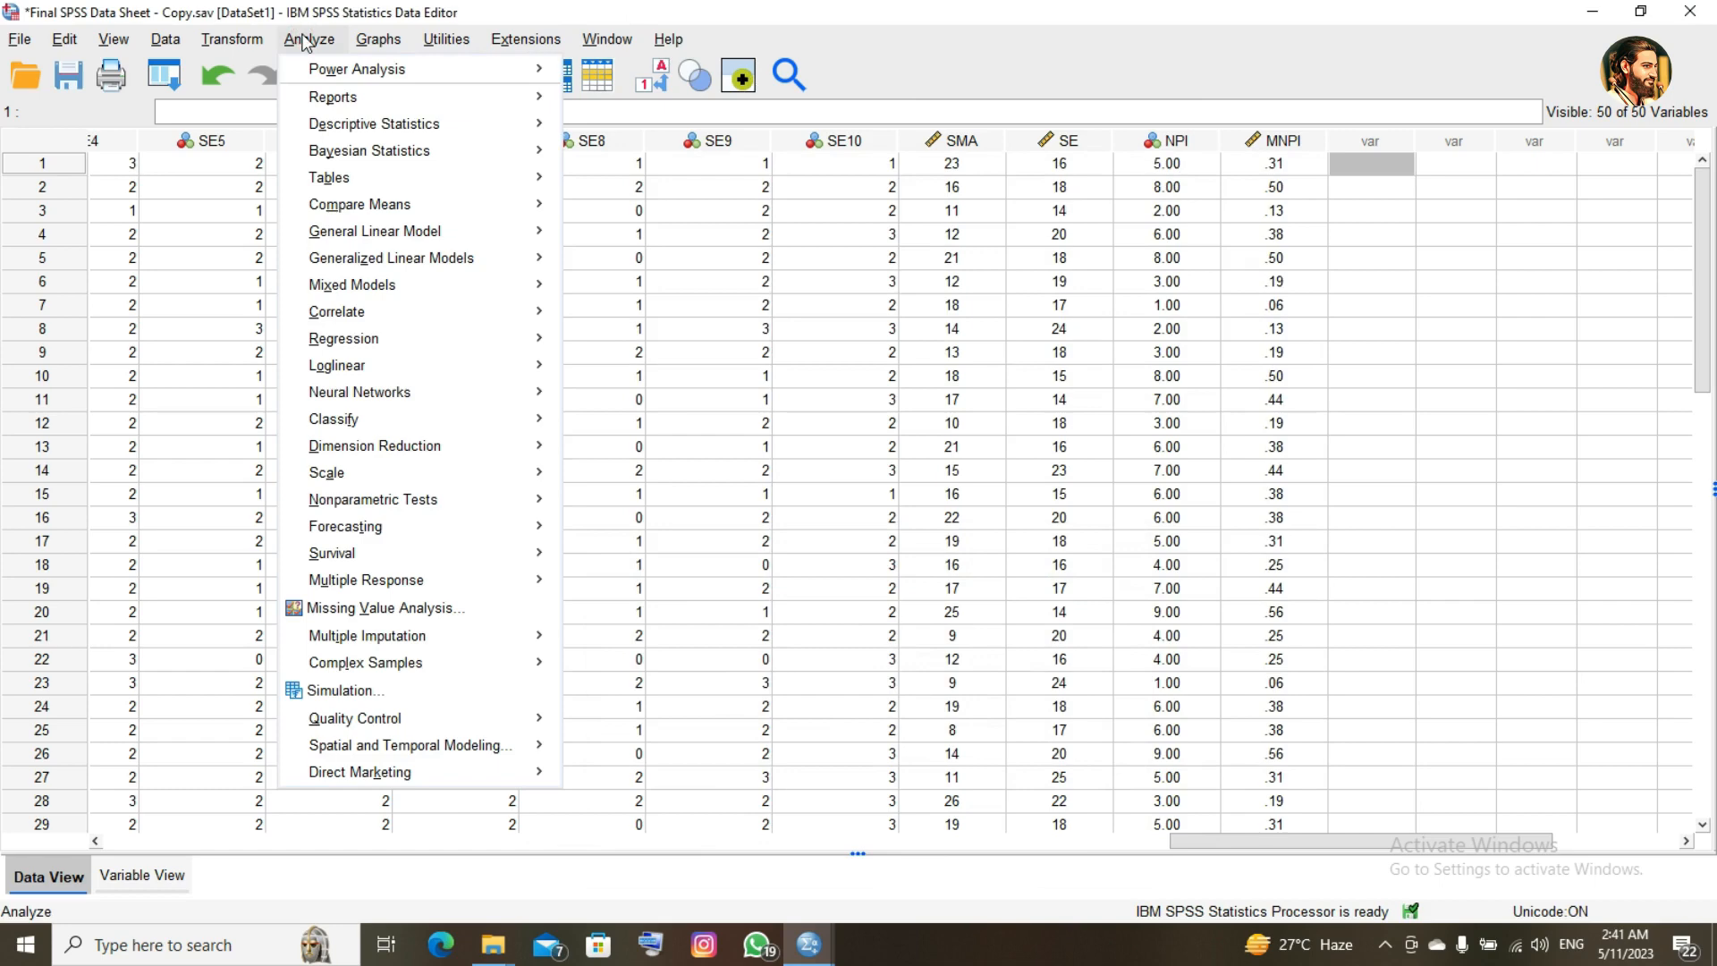
pyautogui.moveTo(362, 147)
pyautogui.moveTo(407, 208)
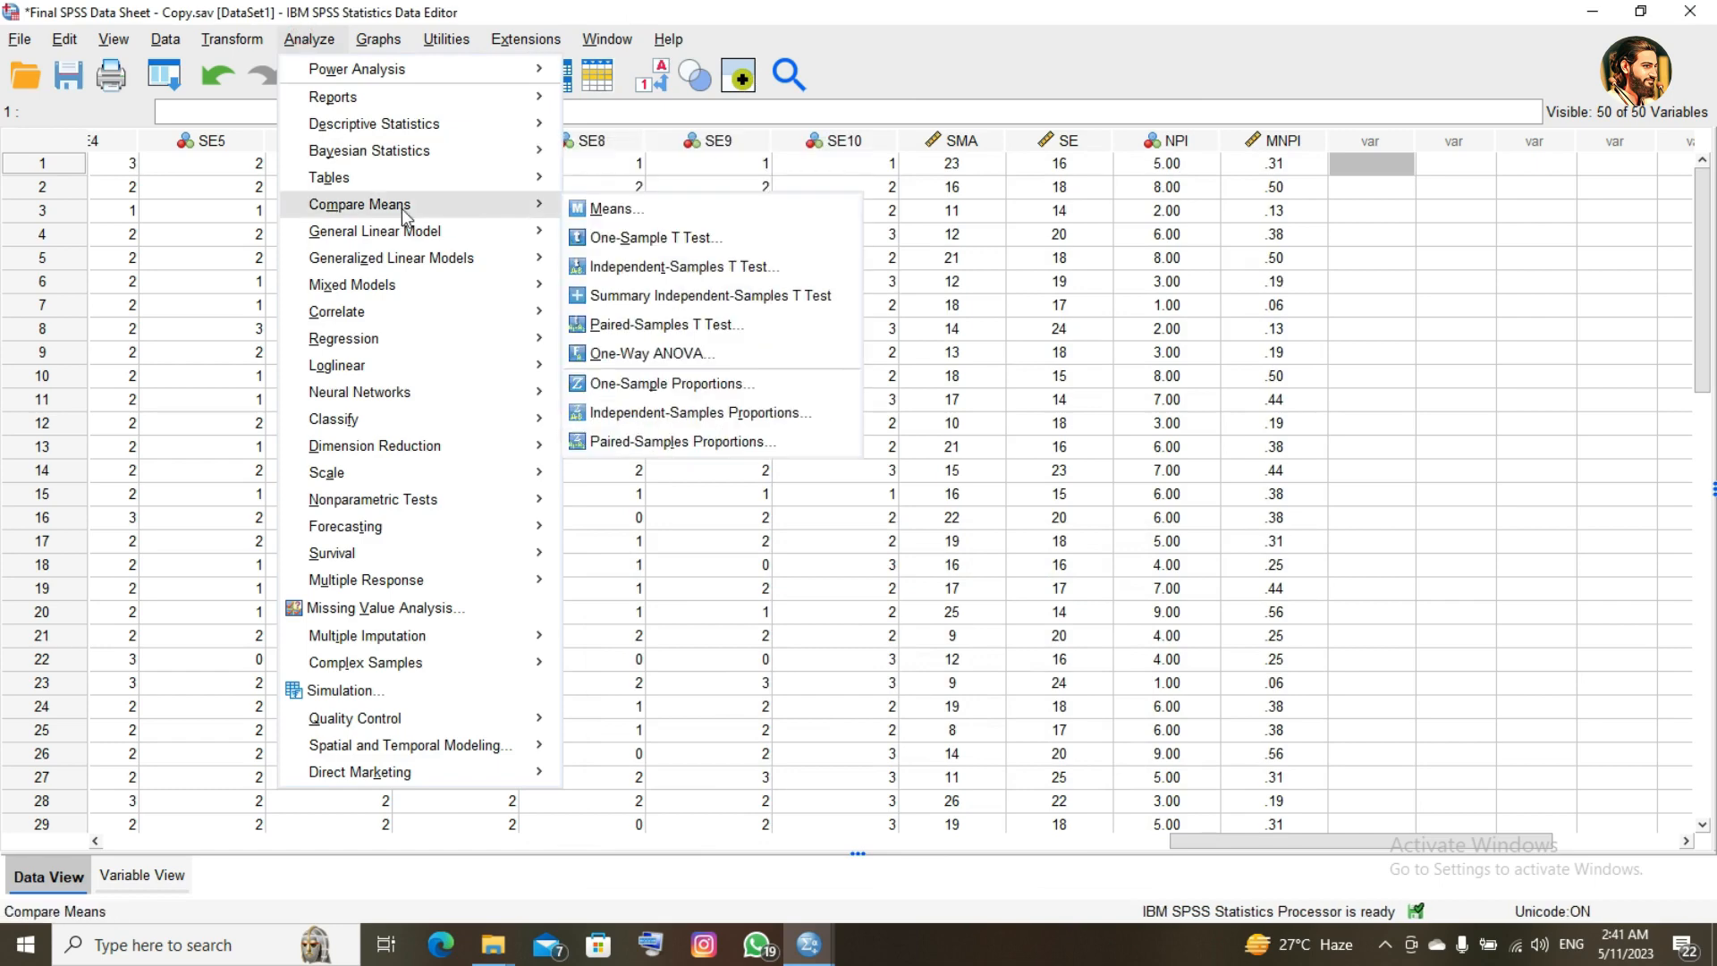
pyautogui.click(617, 268)
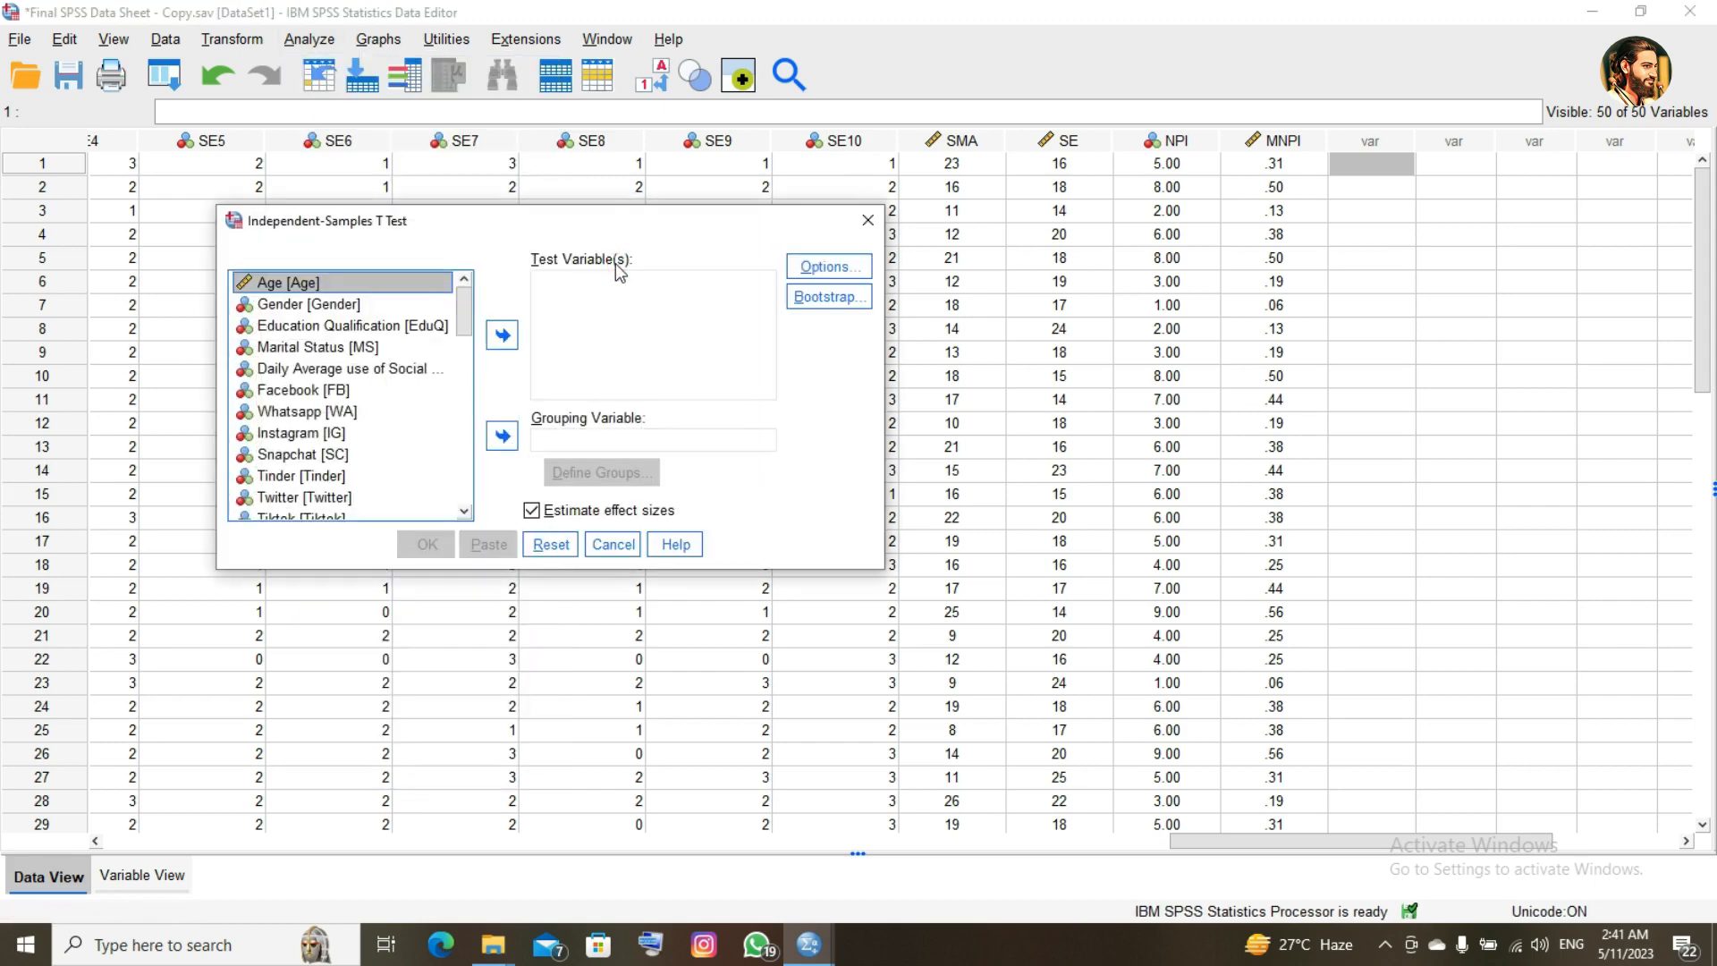
pyautogui.click(587, 442)
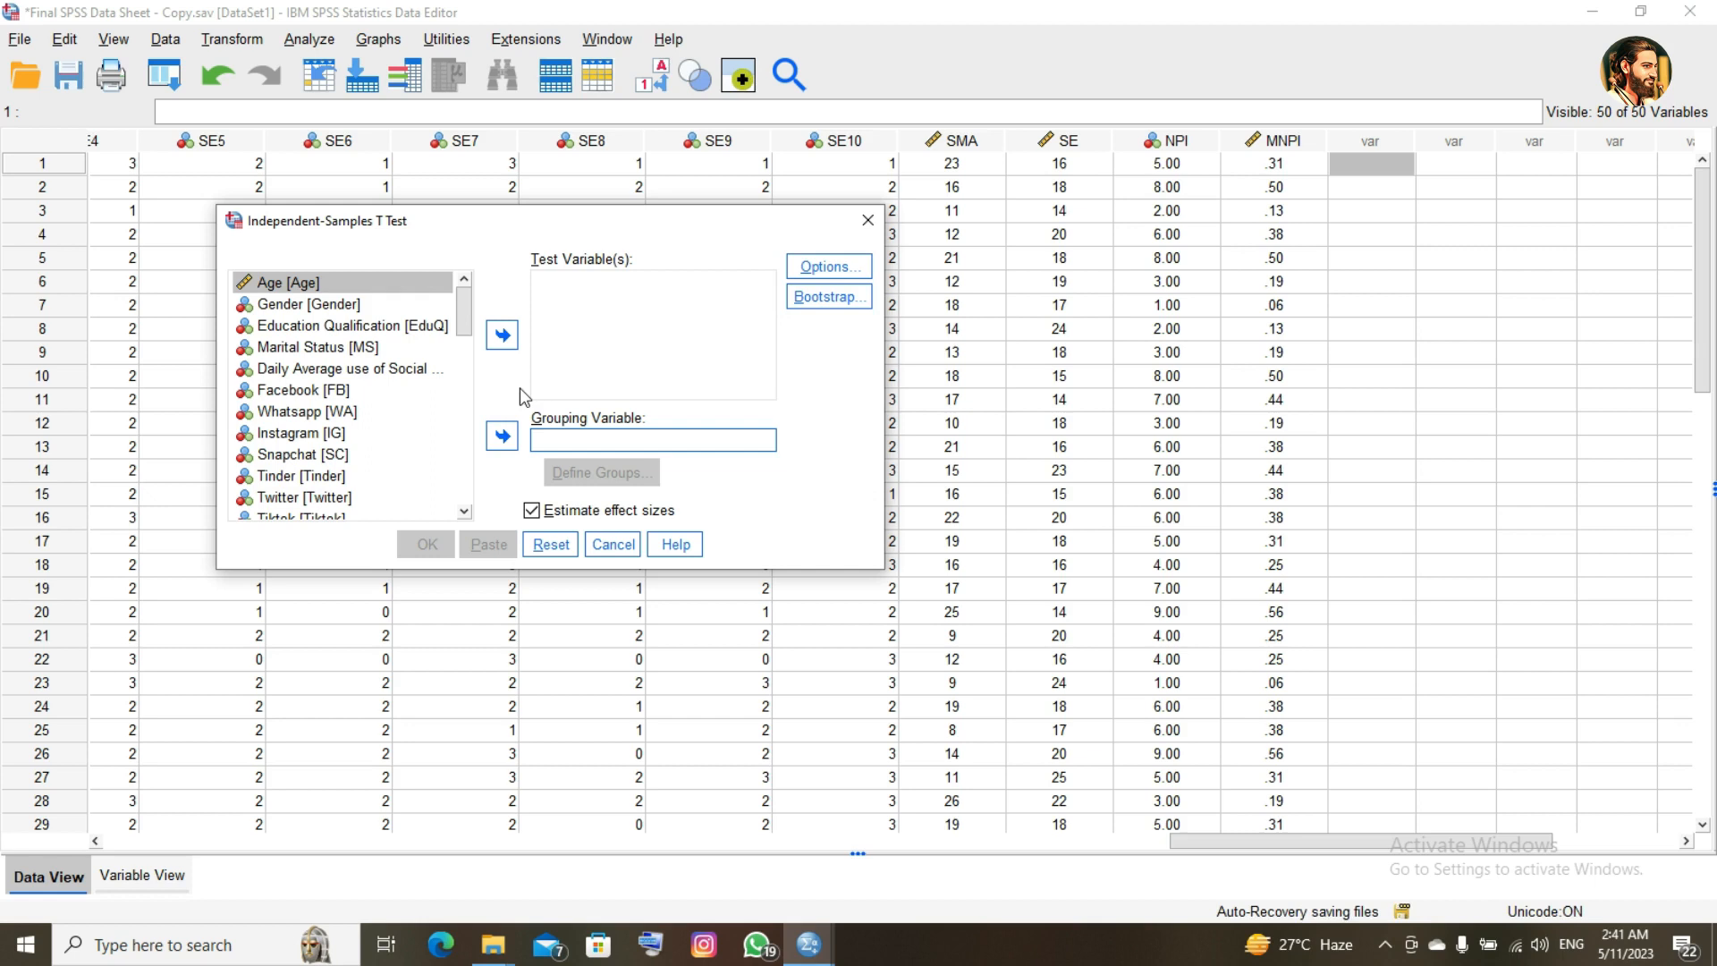
pyautogui.click(440, 309)
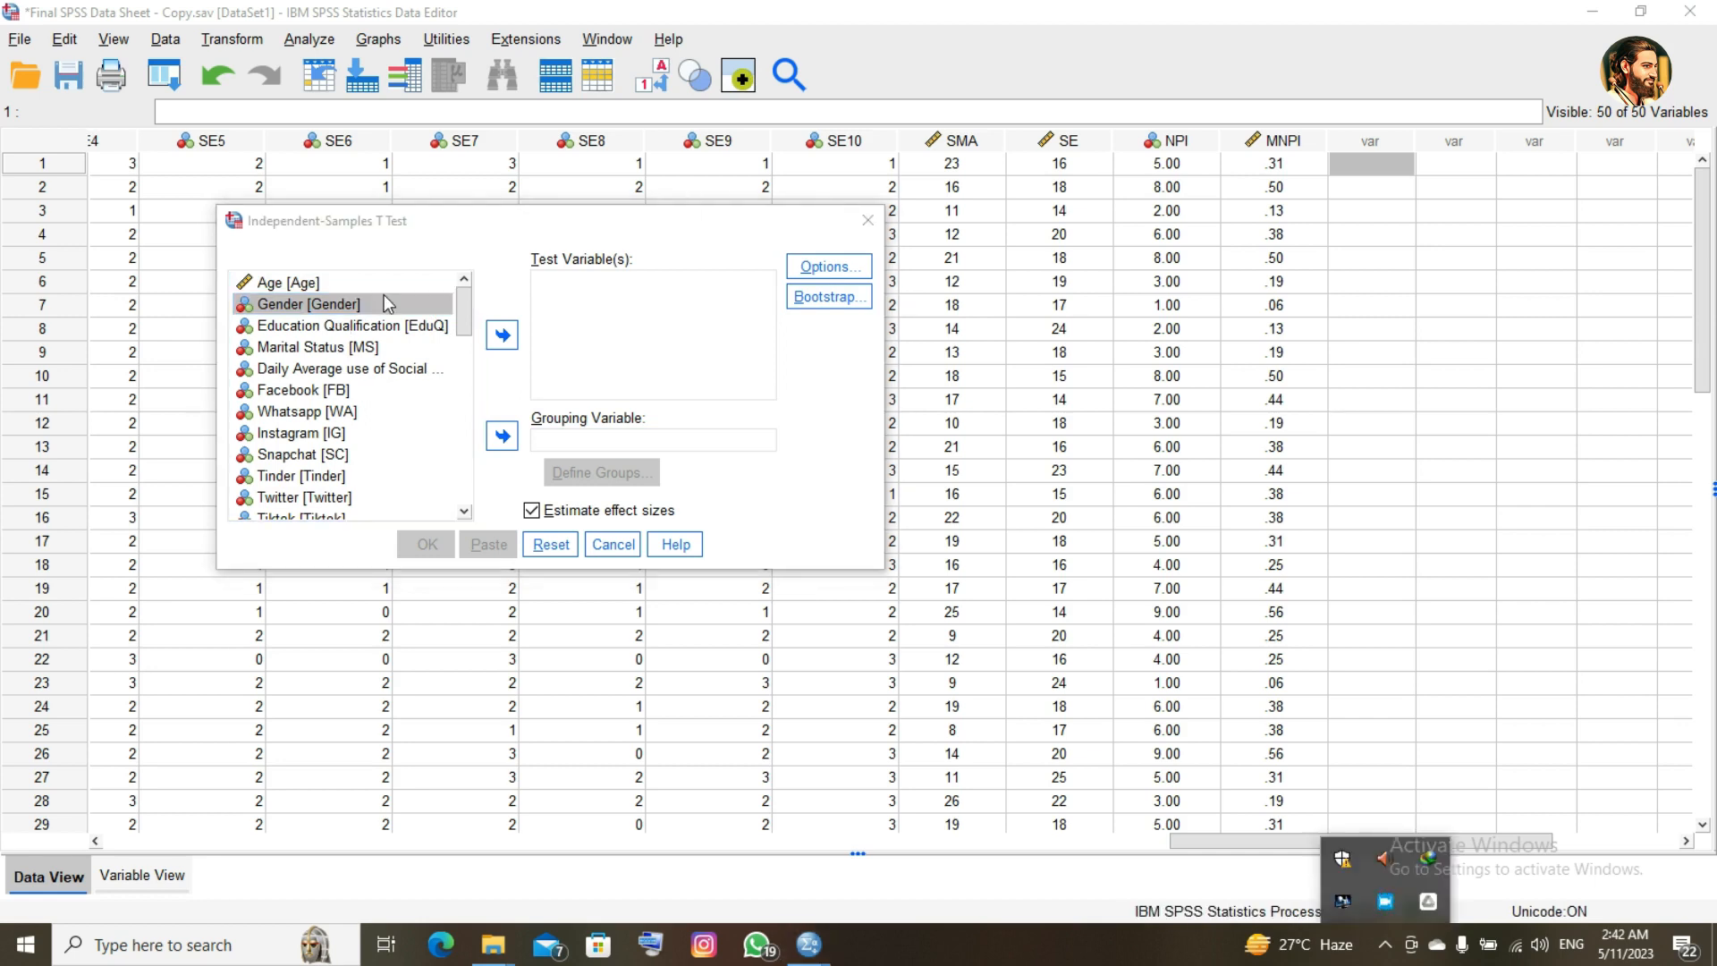
pyautogui.click(386, 327)
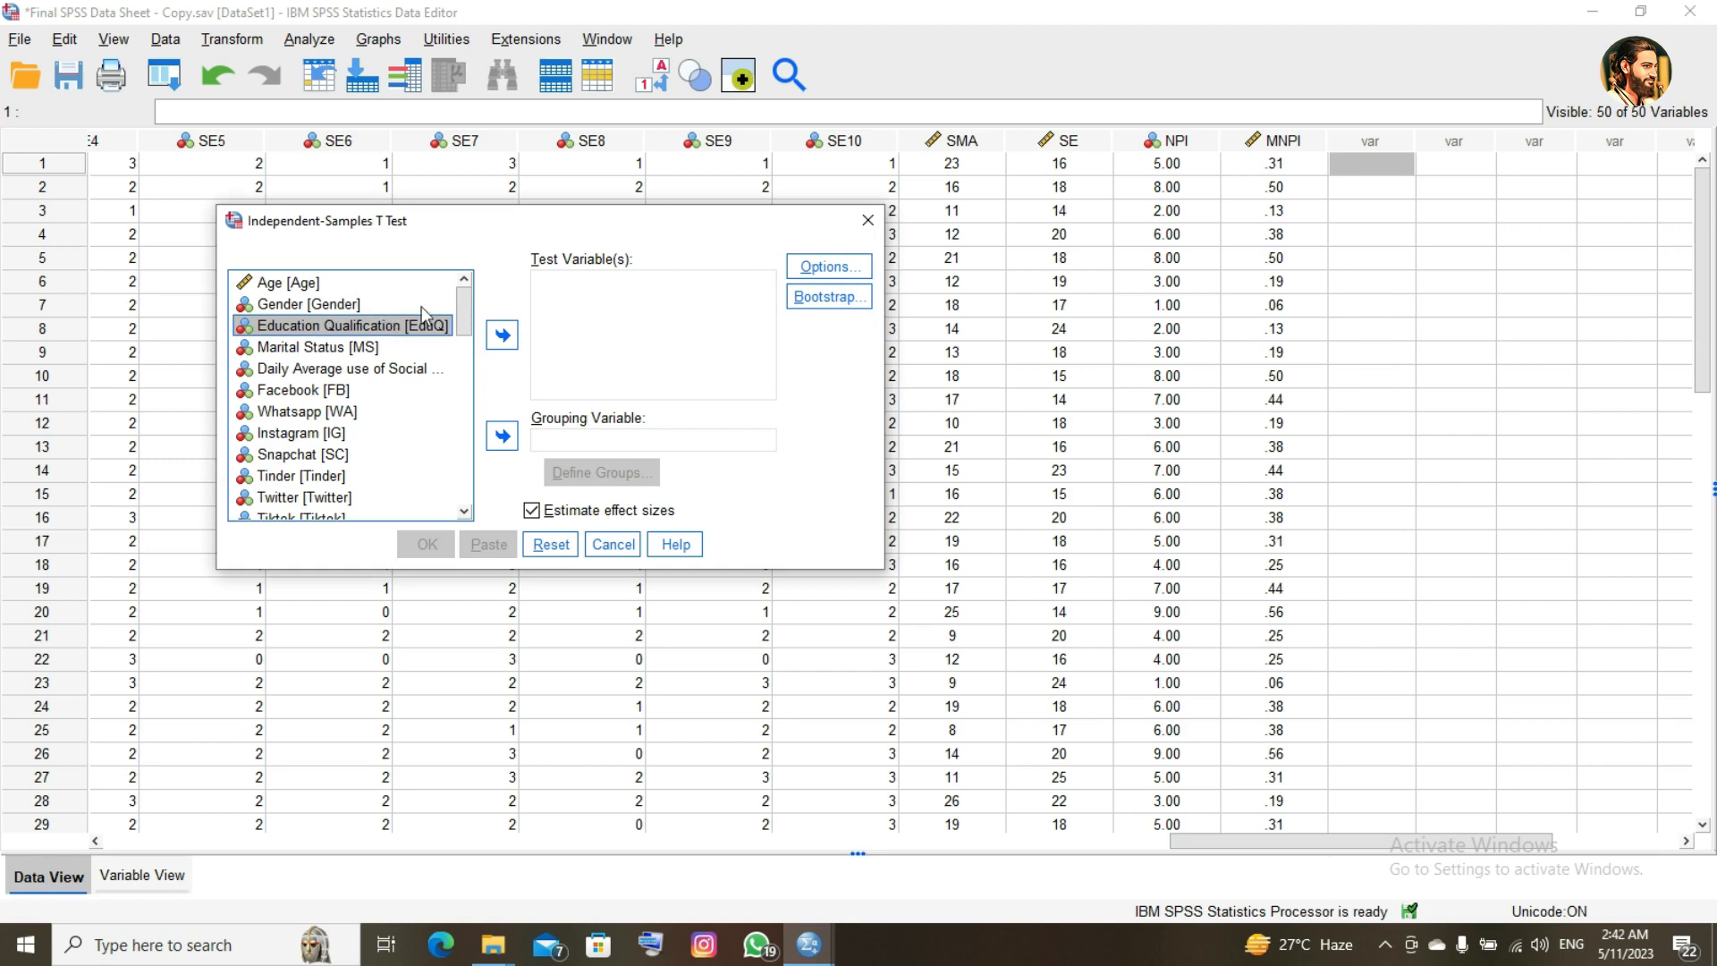
pyautogui.click(421, 307)
pyautogui.click(503, 436)
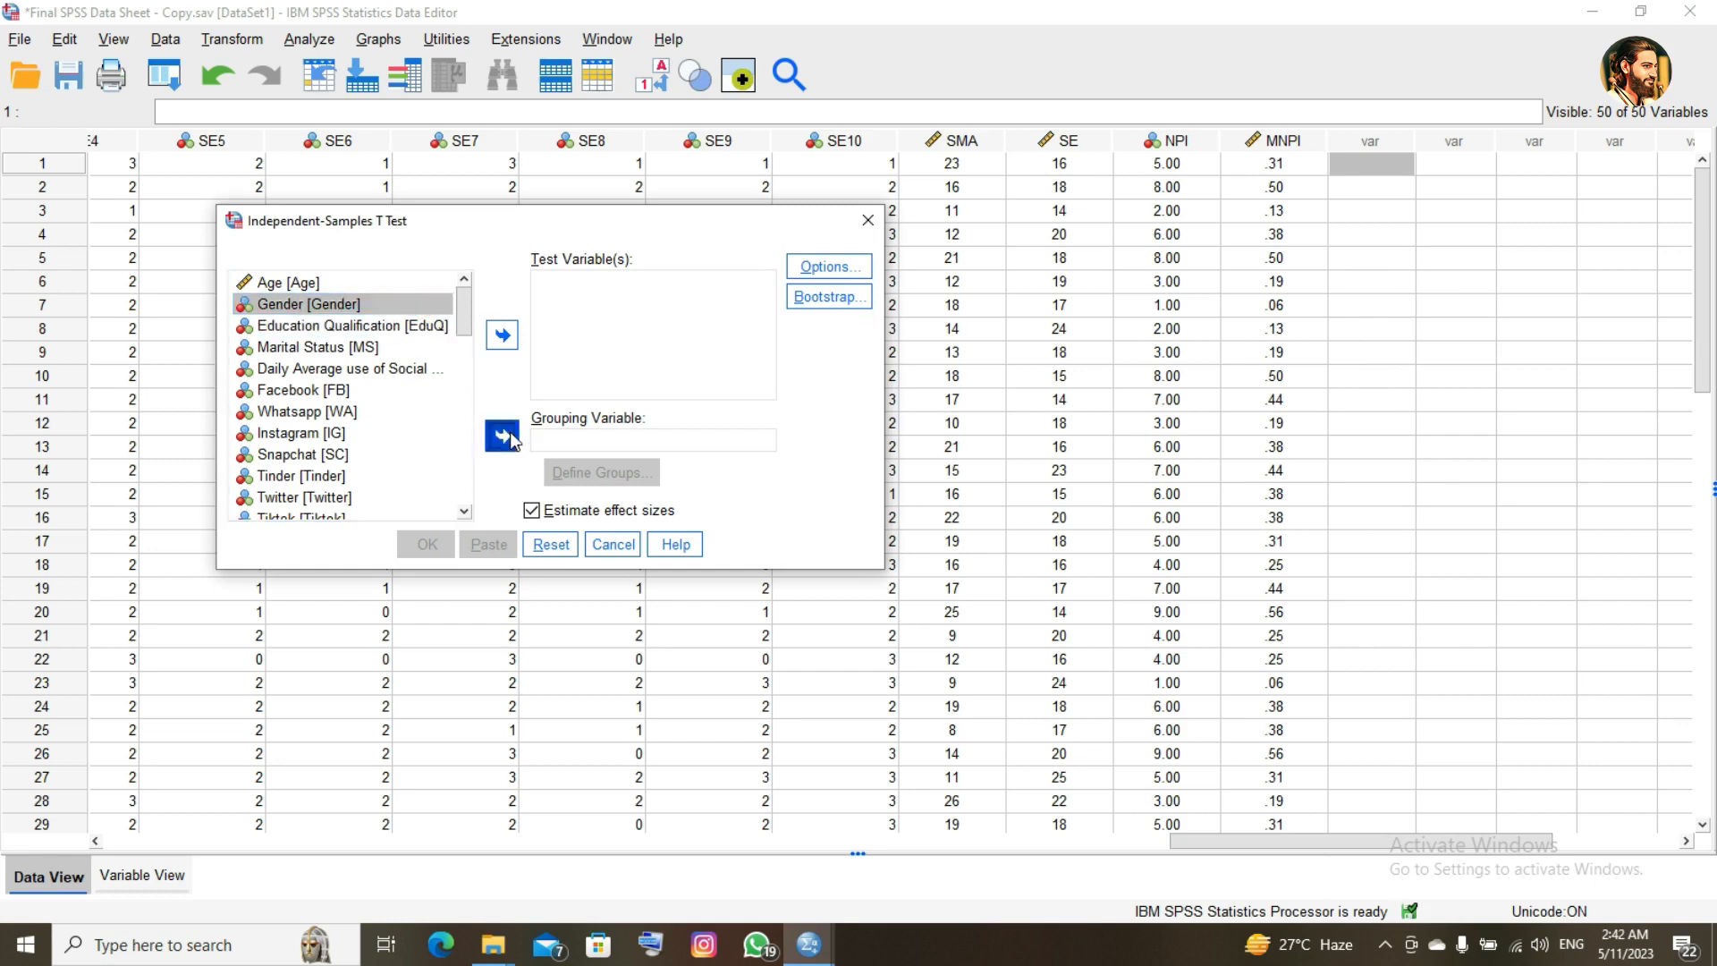
pyautogui.click(555, 473)
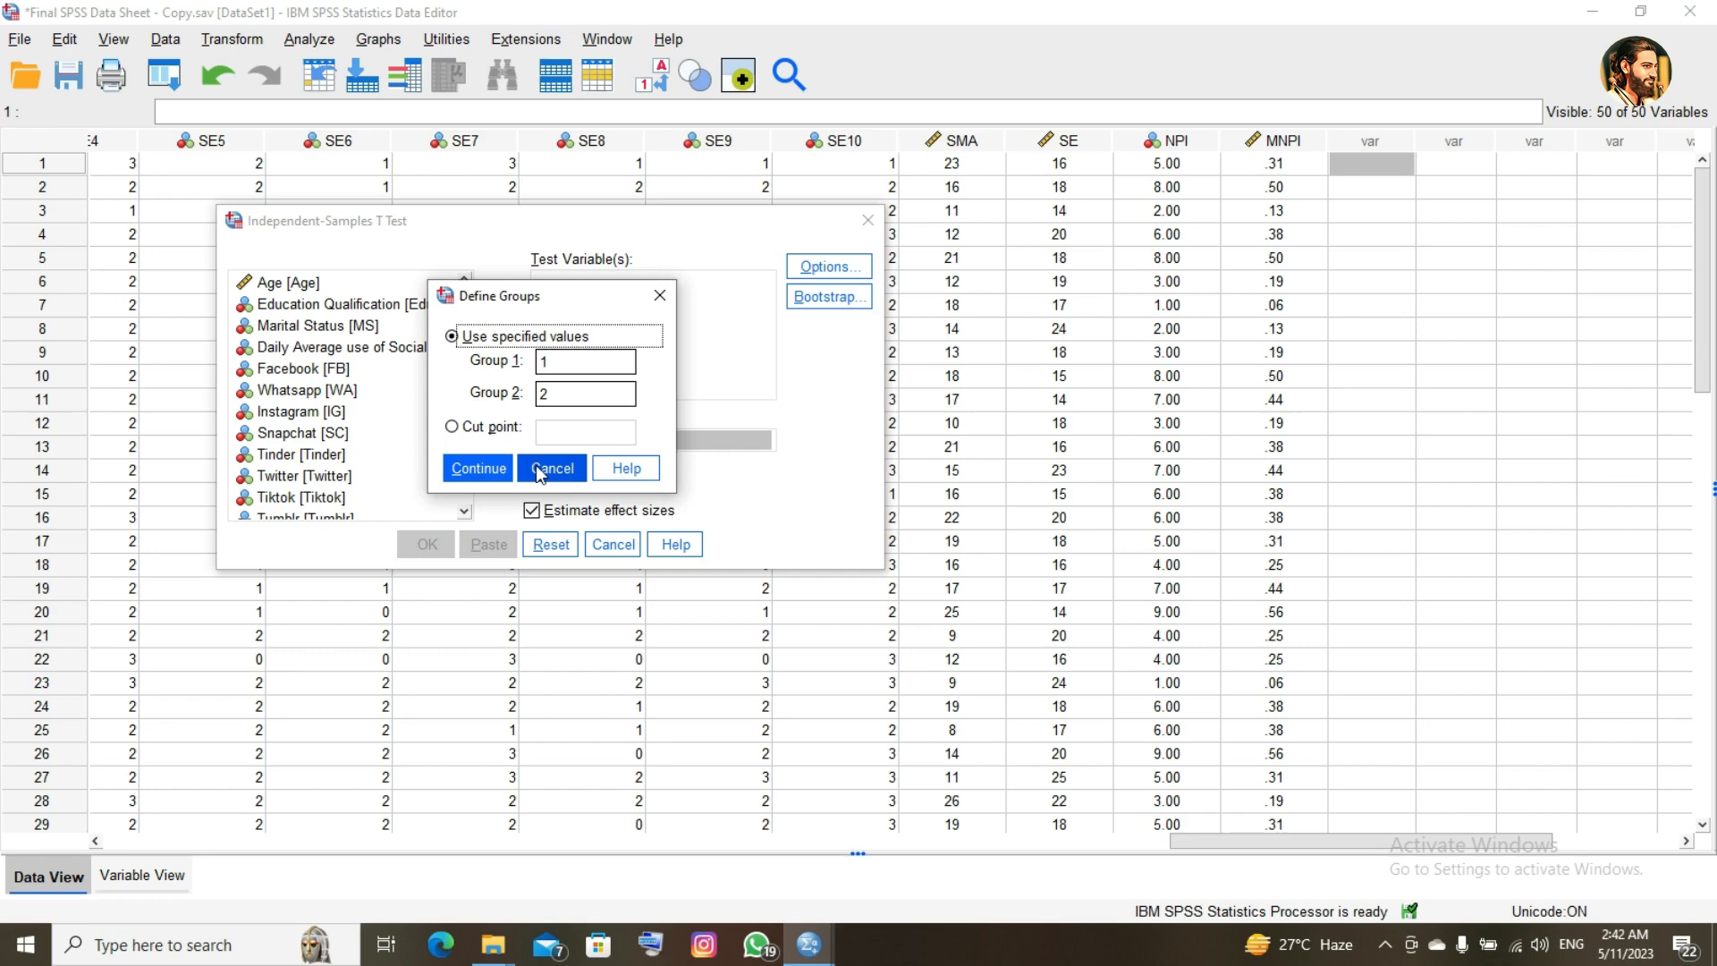
pyautogui.click(540, 473)
pyautogui.click(613, 543)
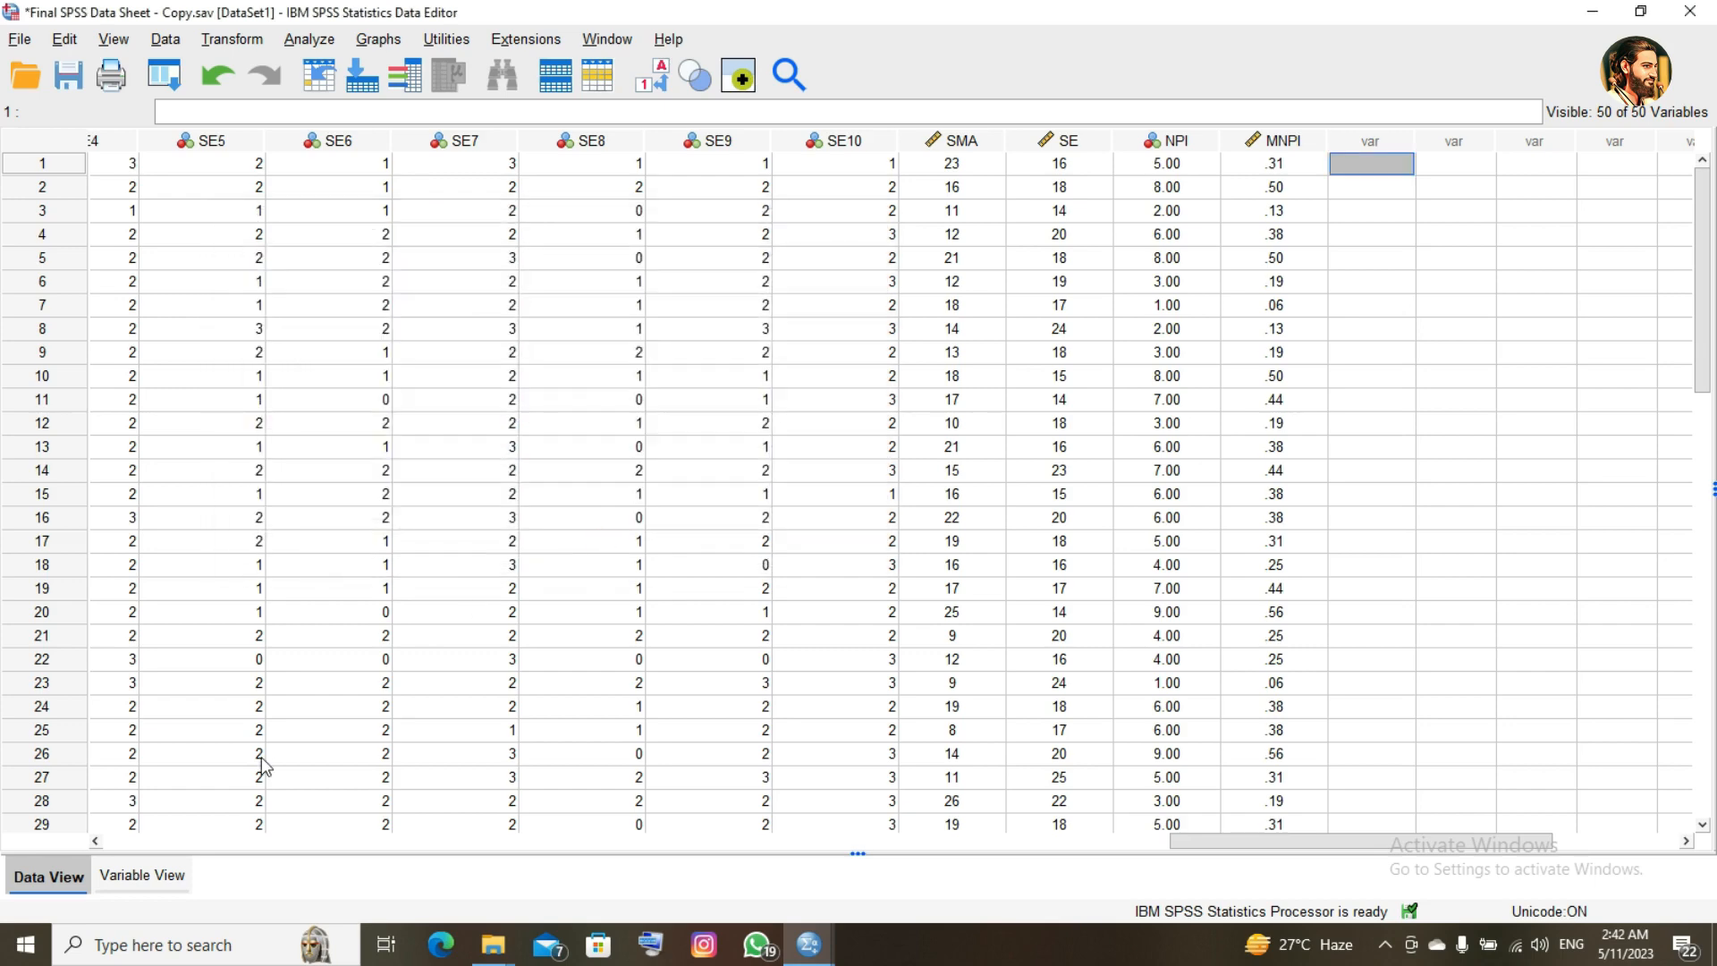
# - Check the value labels of the Gender variable in the variable definitions and return to the data sheet
pyautogui.click(168, 877)
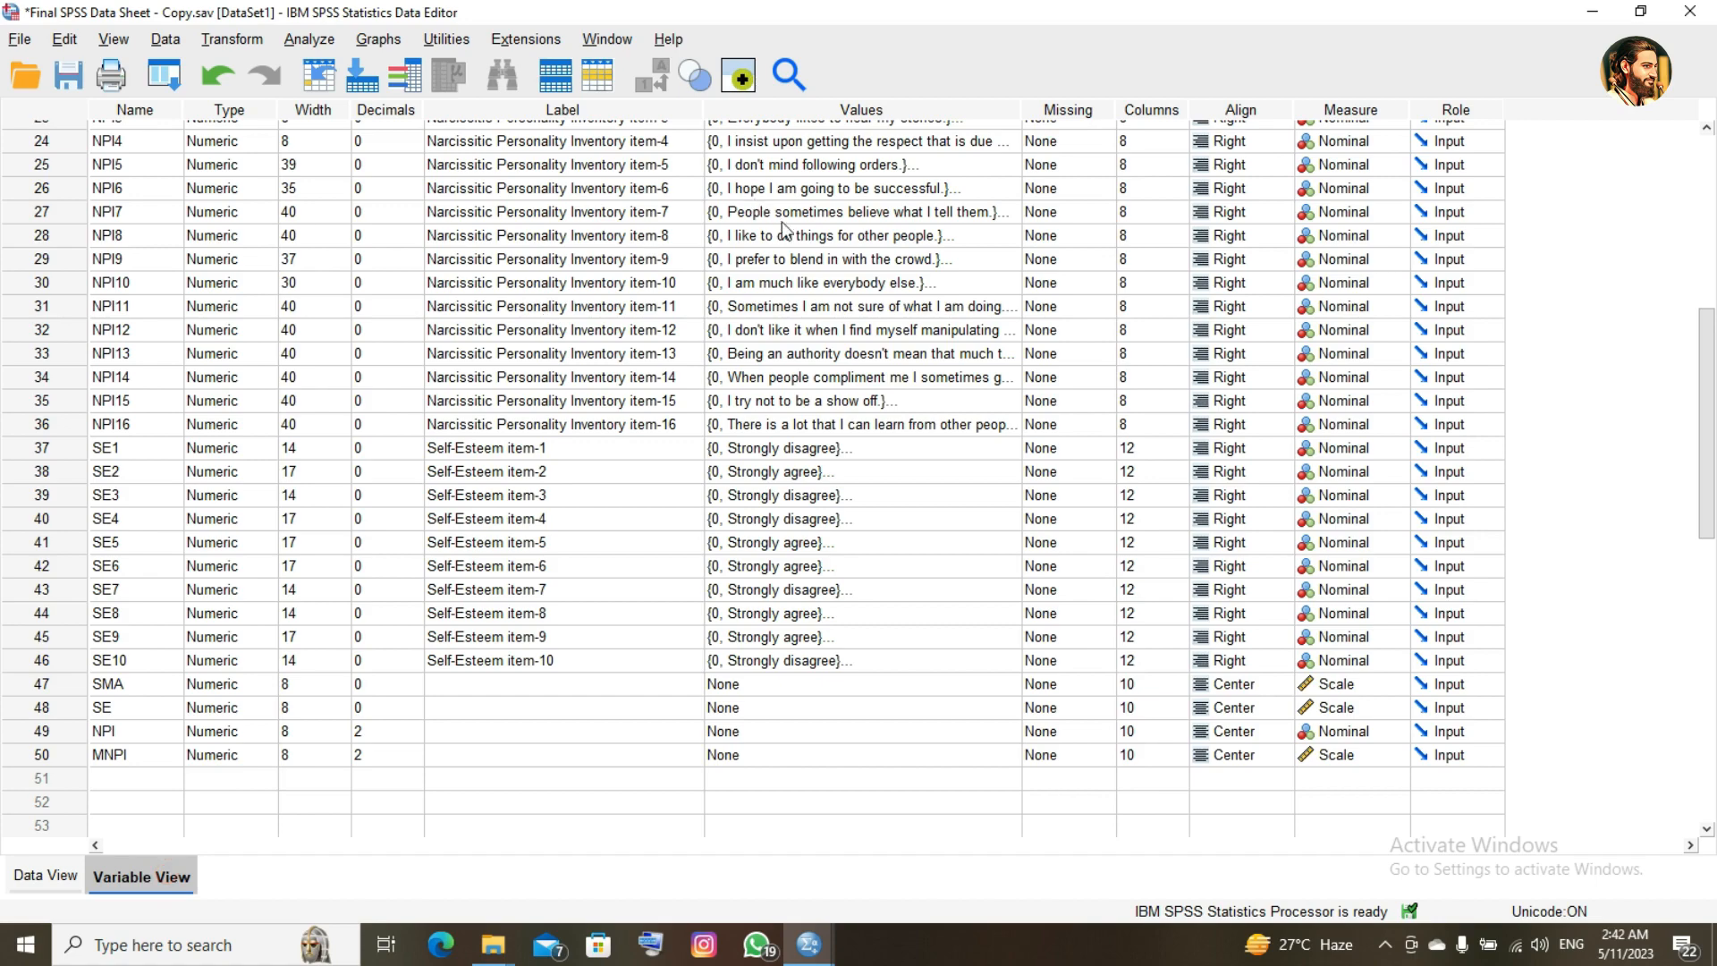
pyautogui.click(979, 161)
pyautogui.press('Up')
pyautogui.press('Up')
pyautogui.press('Up')
pyautogui.press('Up')
pyautogui.press('Up')
pyautogui.press('Up')
pyautogui.press('Up')
pyautogui.press('Up')
pyautogui.press('Up')
pyautogui.press('Up')
pyautogui.press('Up')
pyautogui.press('Up')
pyautogui.press('Up')
pyautogui.press('Up')
pyautogui.press('Up')
pyautogui.press('Up')
pyautogui.press('Up')
pyautogui.press('Up')
pyautogui.press('Up')
pyautogui.press('Up')
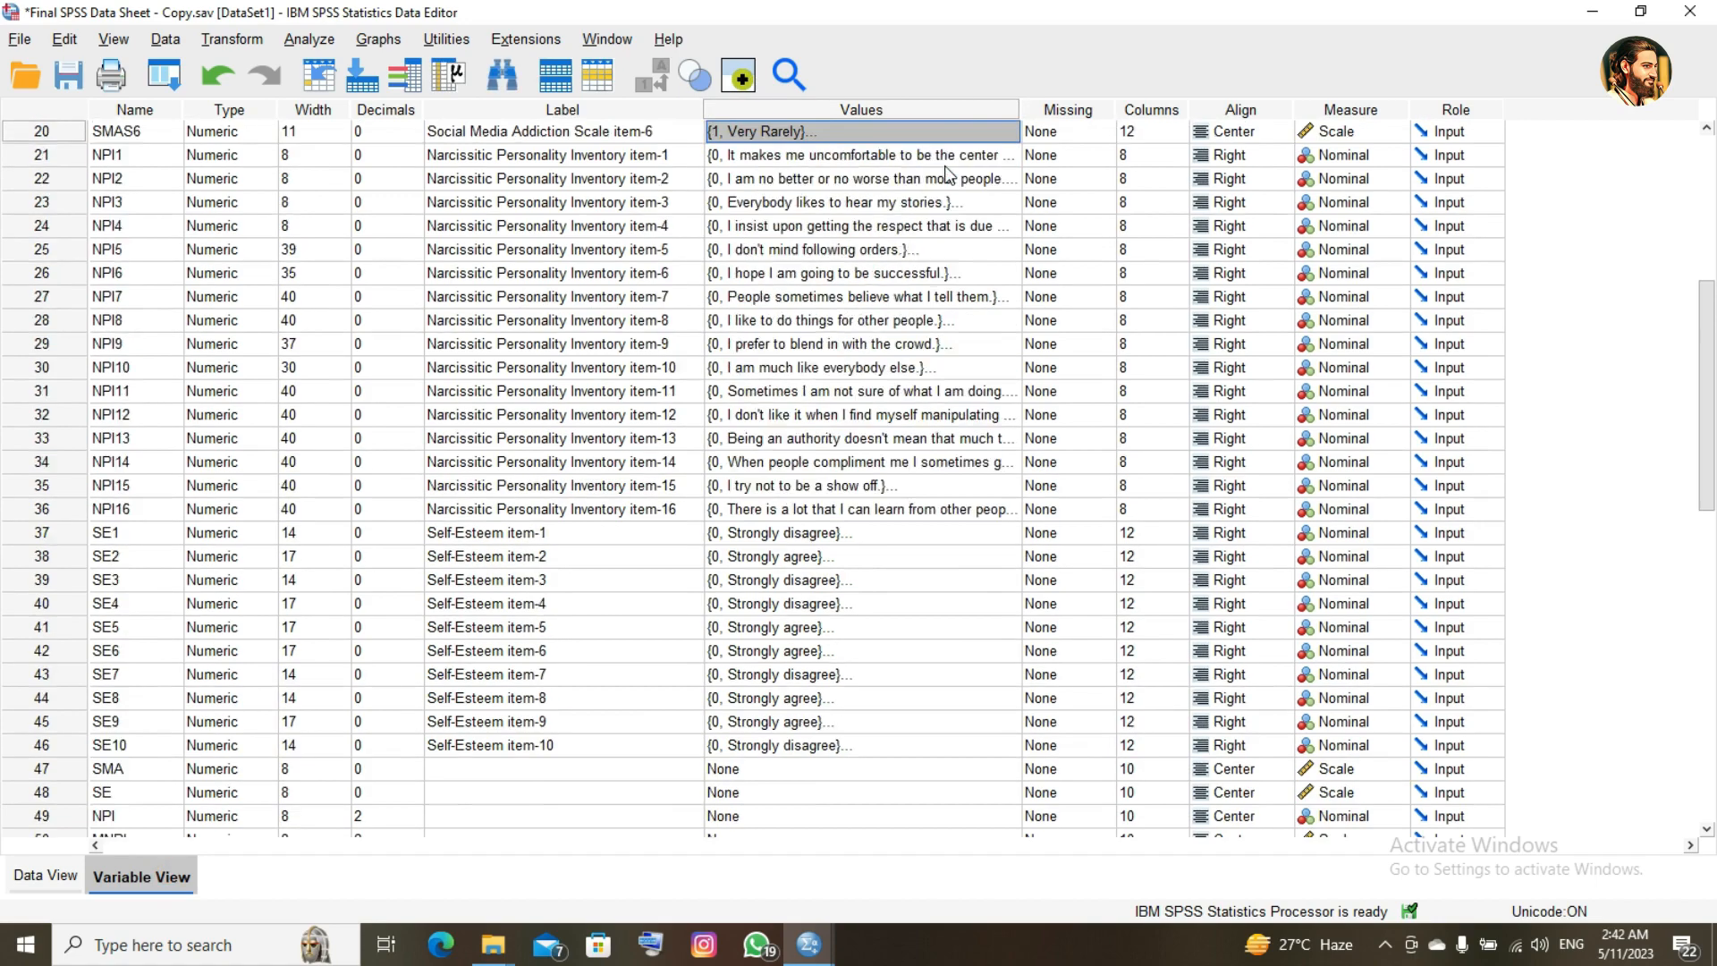
pyautogui.press('Up')
pyautogui.press('Up')
pyautogui.press('Up')
pyautogui.press('Up')
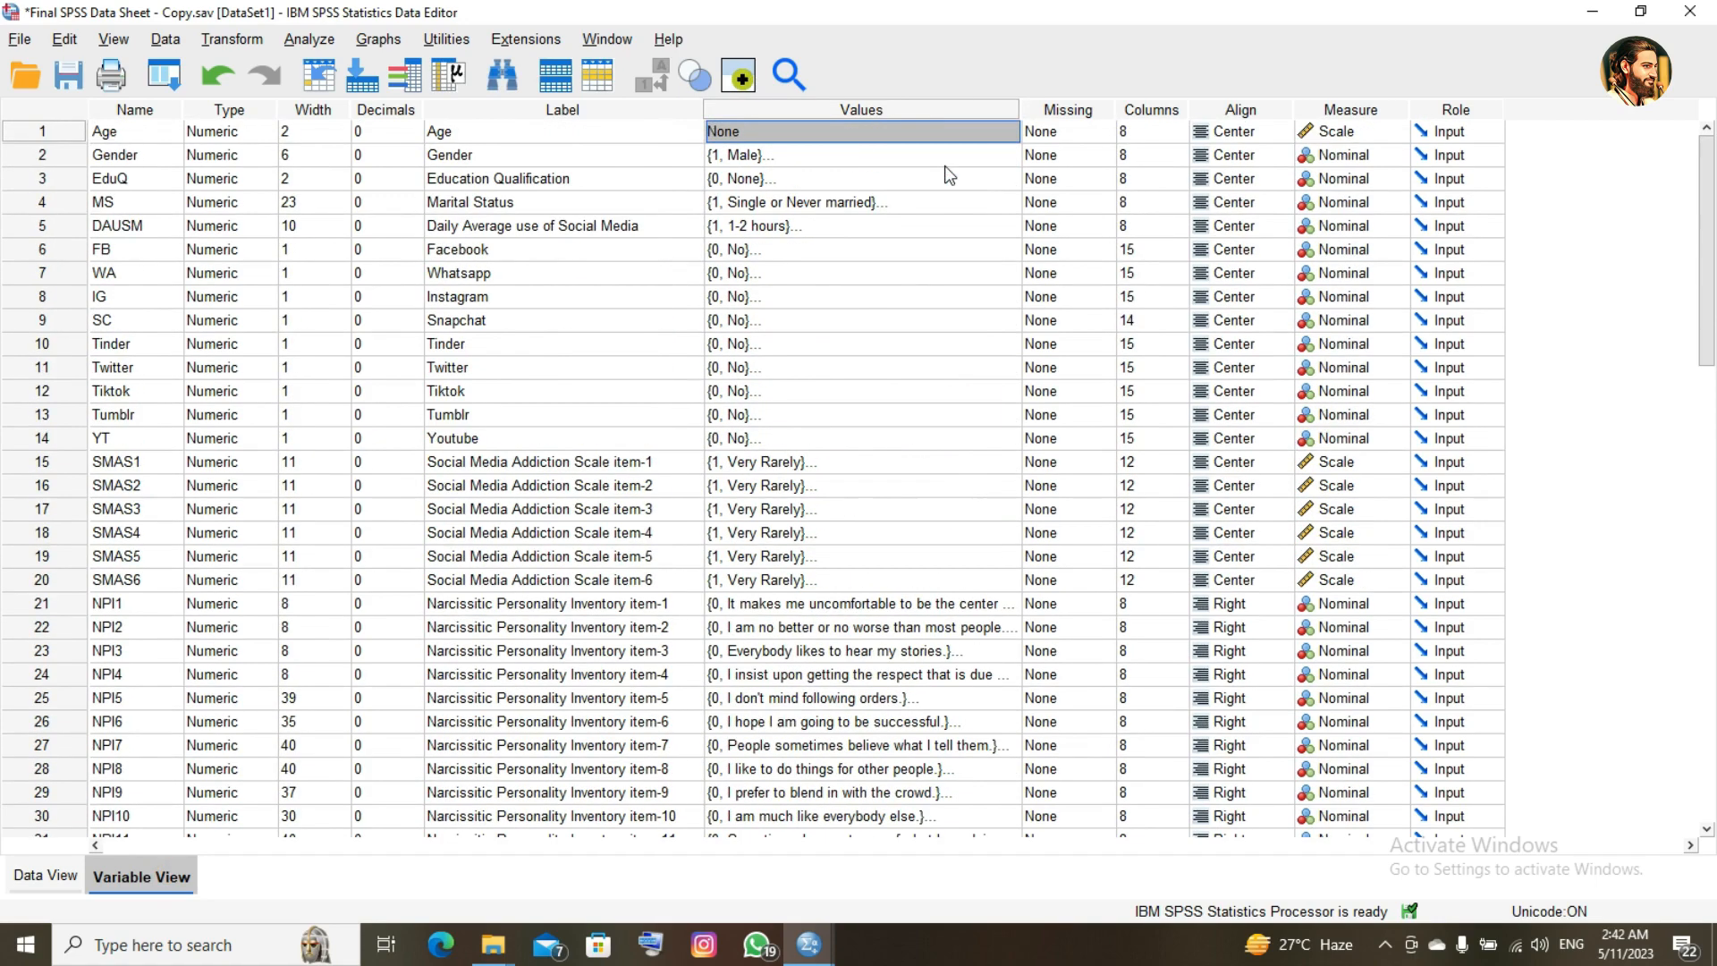
pyautogui.click(1004, 161)
pyautogui.click(1007, 159)
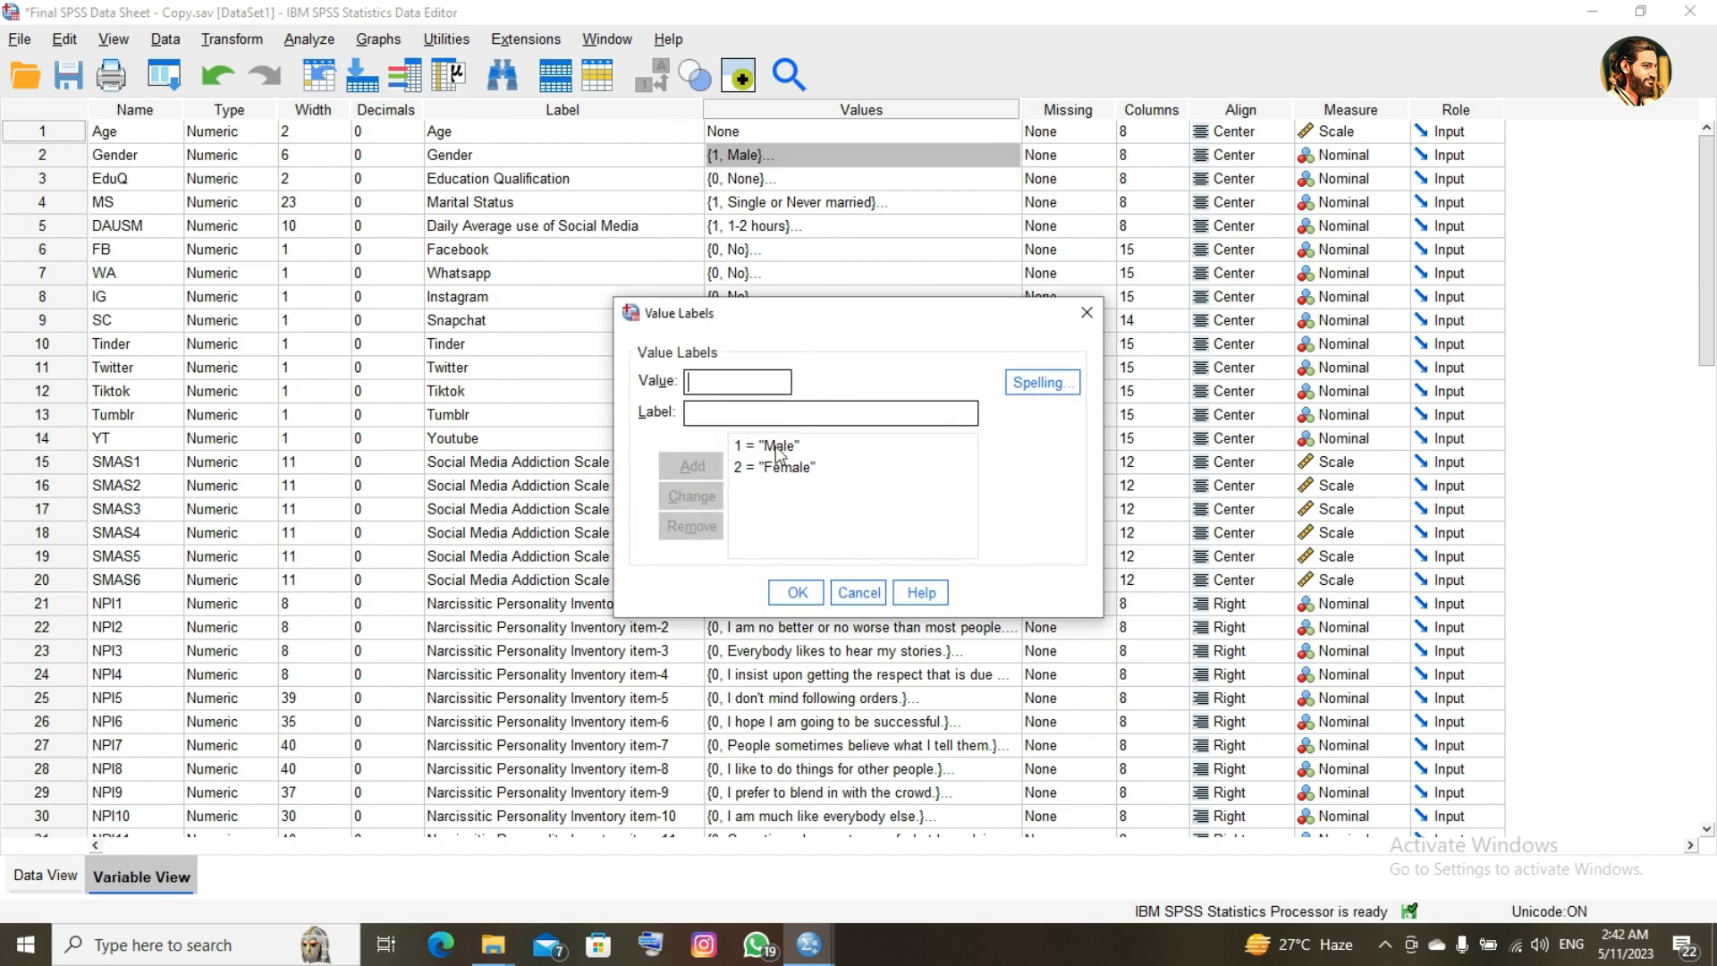
pyautogui.click(798, 589)
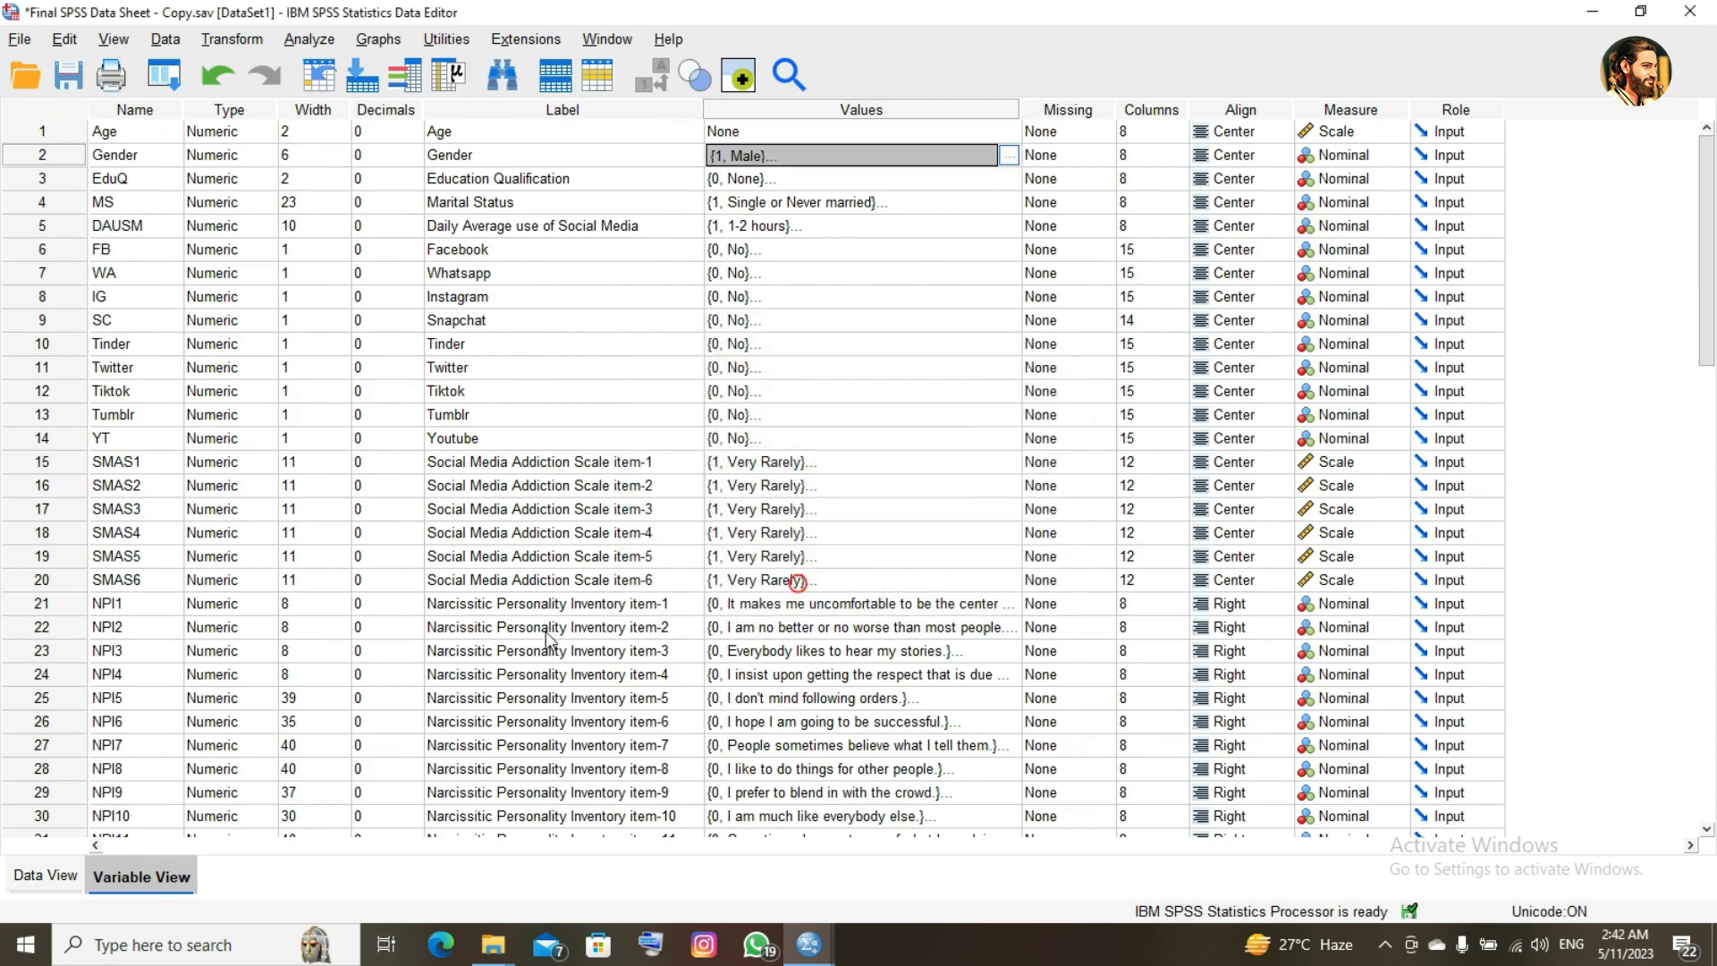
pyautogui.click(49, 876)
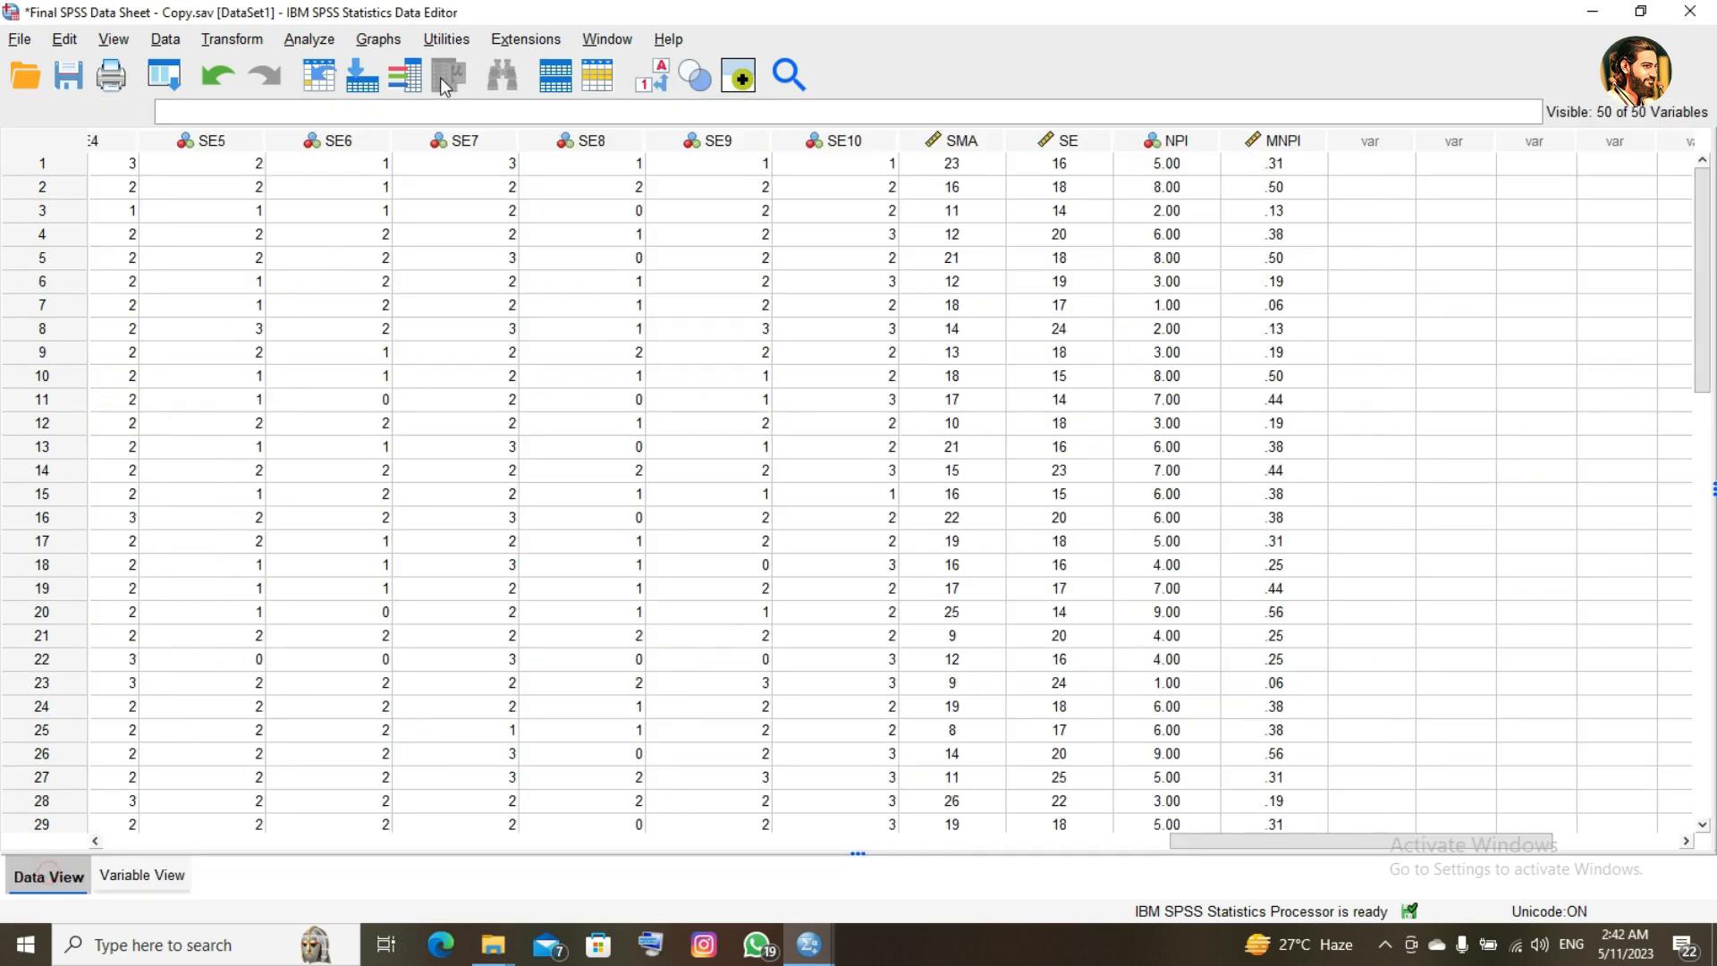
# - Start an independent-samples t test with Gender as the grouping variable and define its groups as 1 and 2
pyautogui.click(324, 41)
pyautogui.moveTo(431, 238)
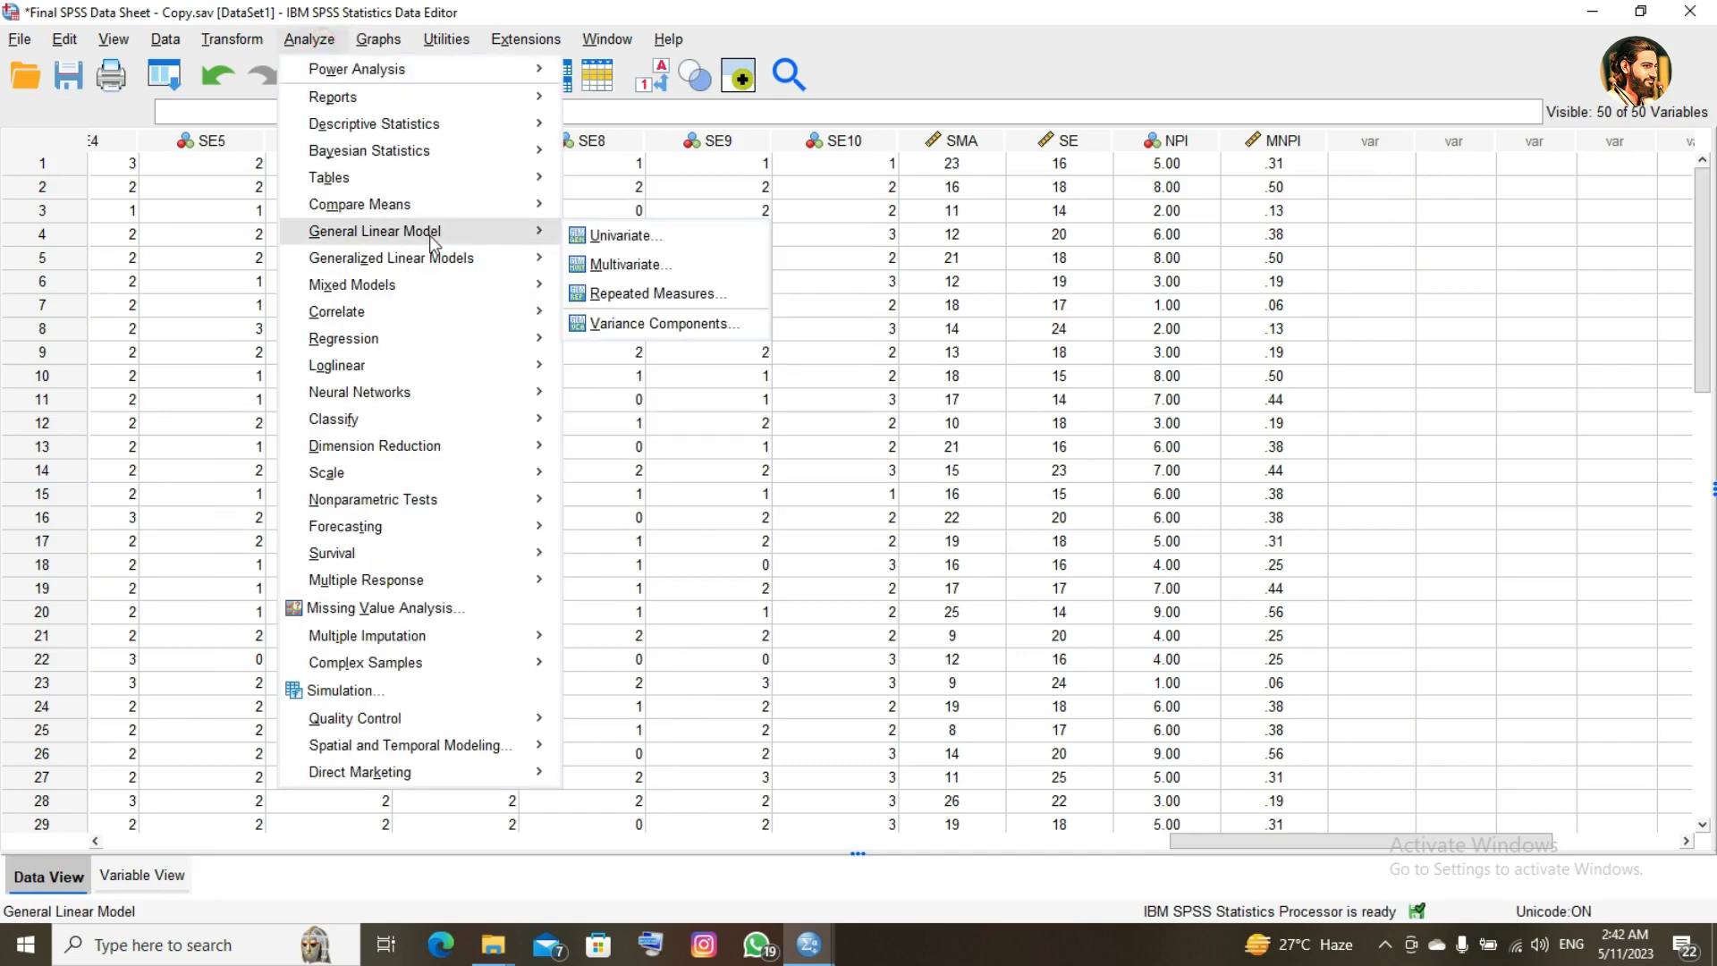
pyautogui.moveTo(523, 211)
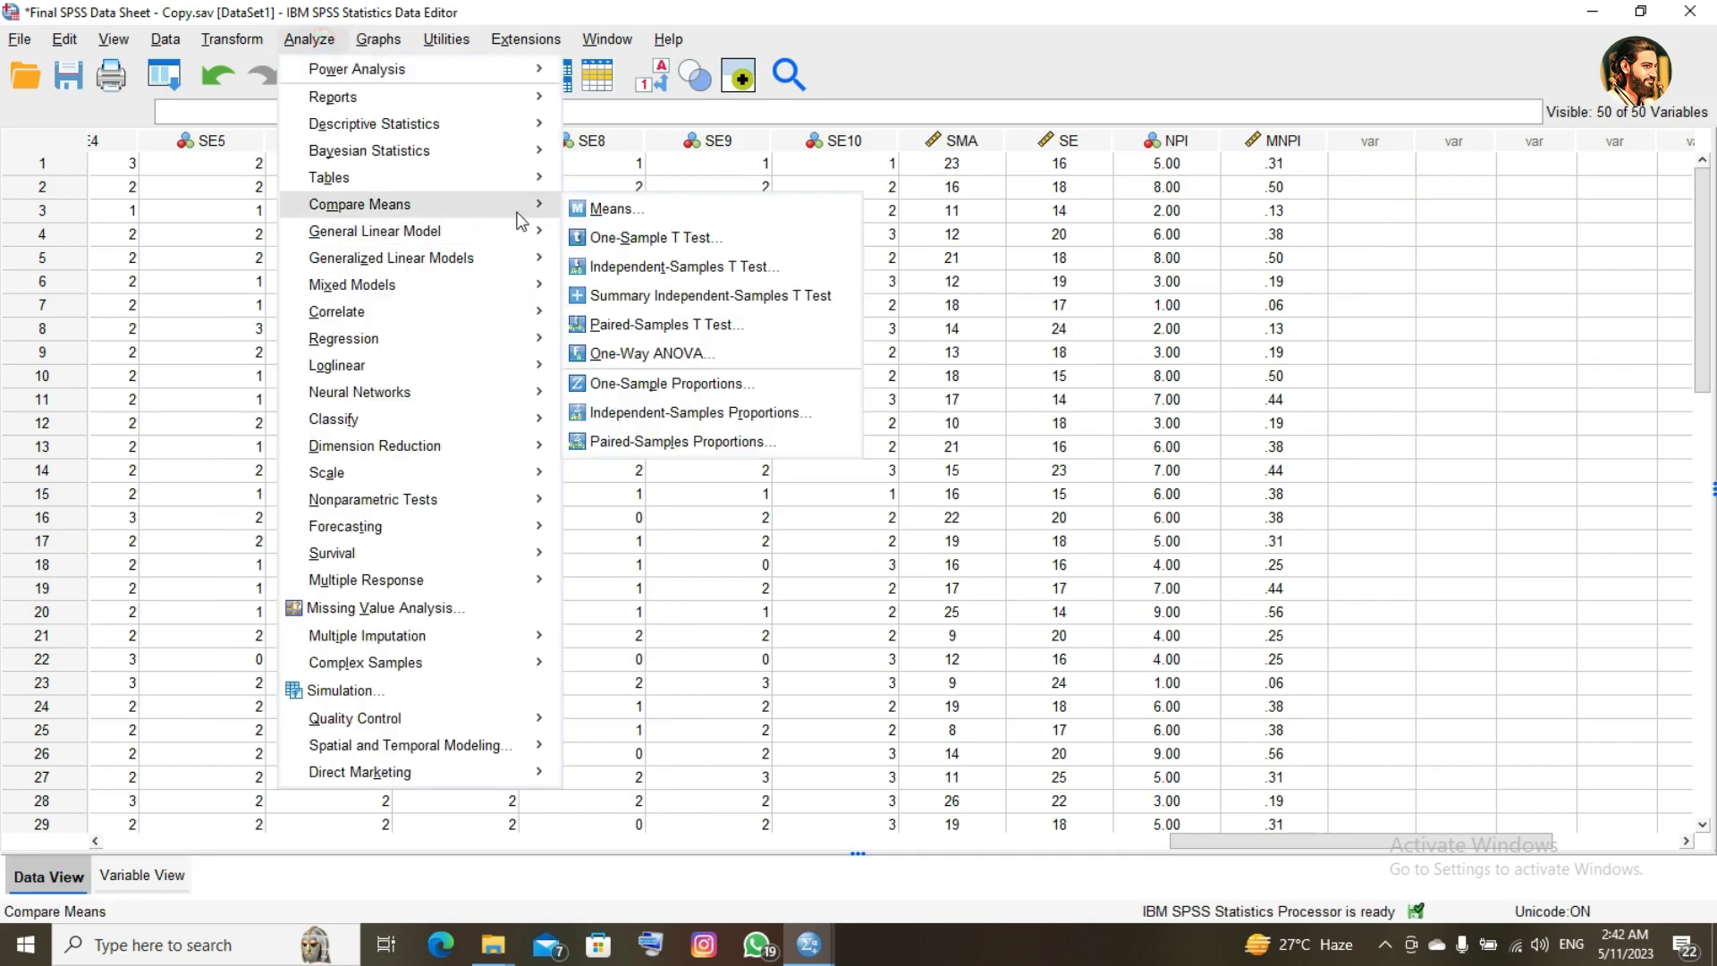
pyautogui.click(616, 267)
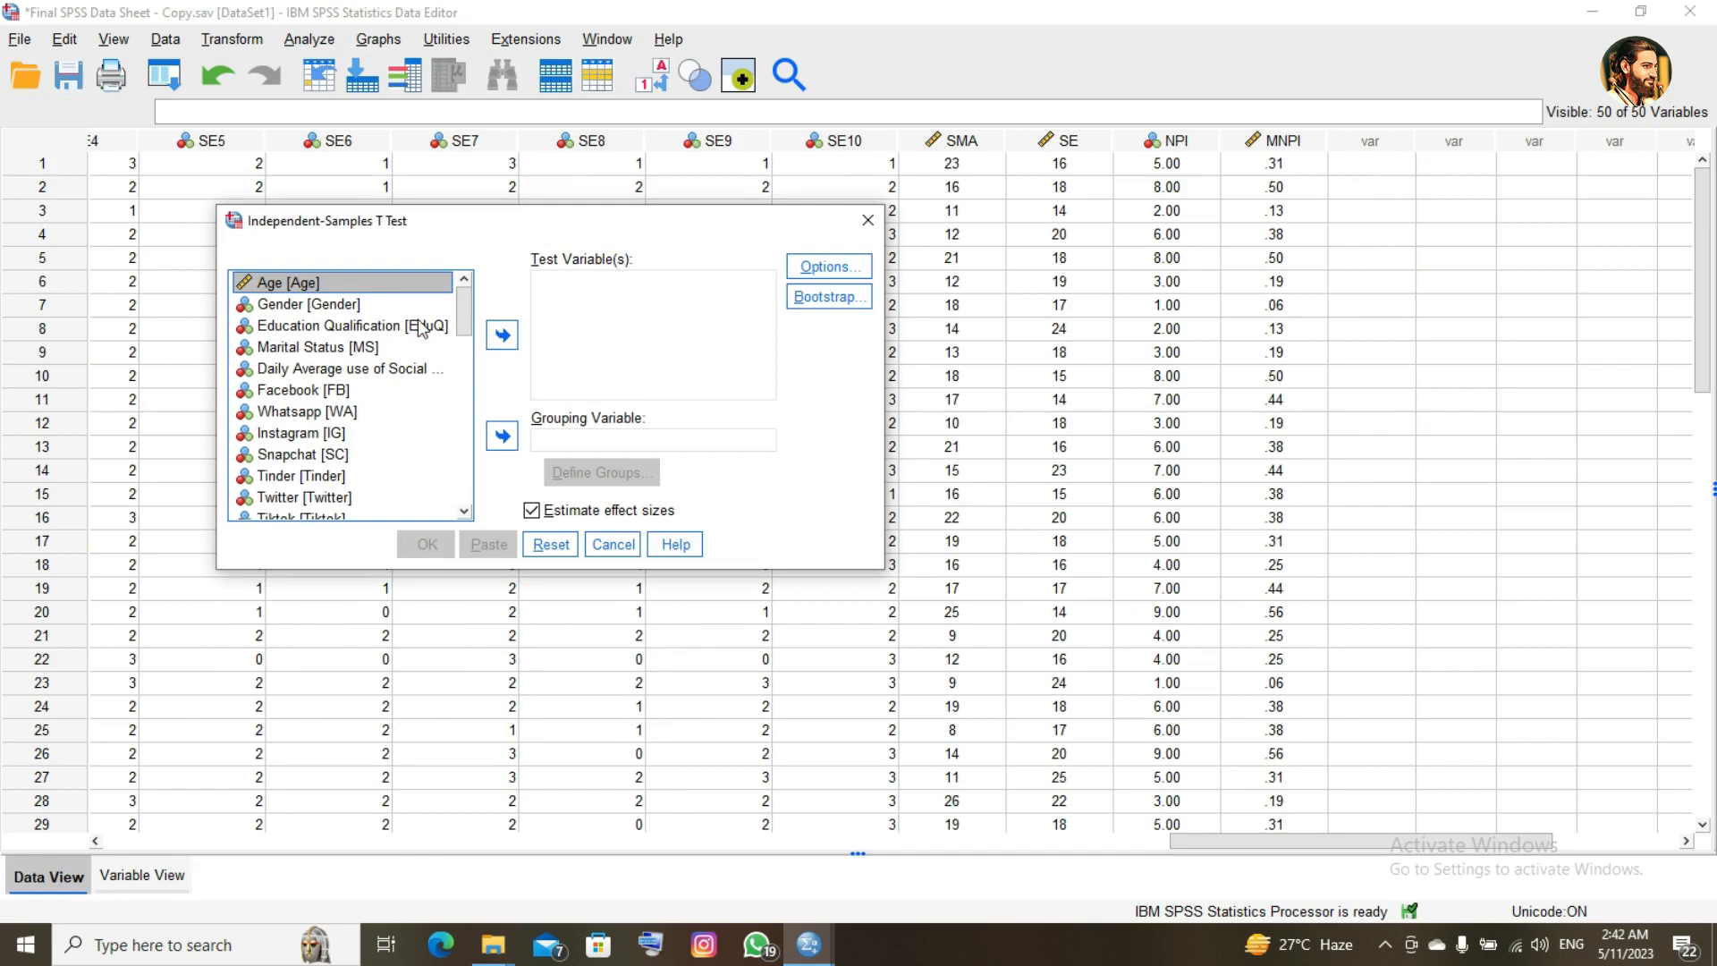
pyautogui.click(371, 306)
pyautogui.click(504, 439)
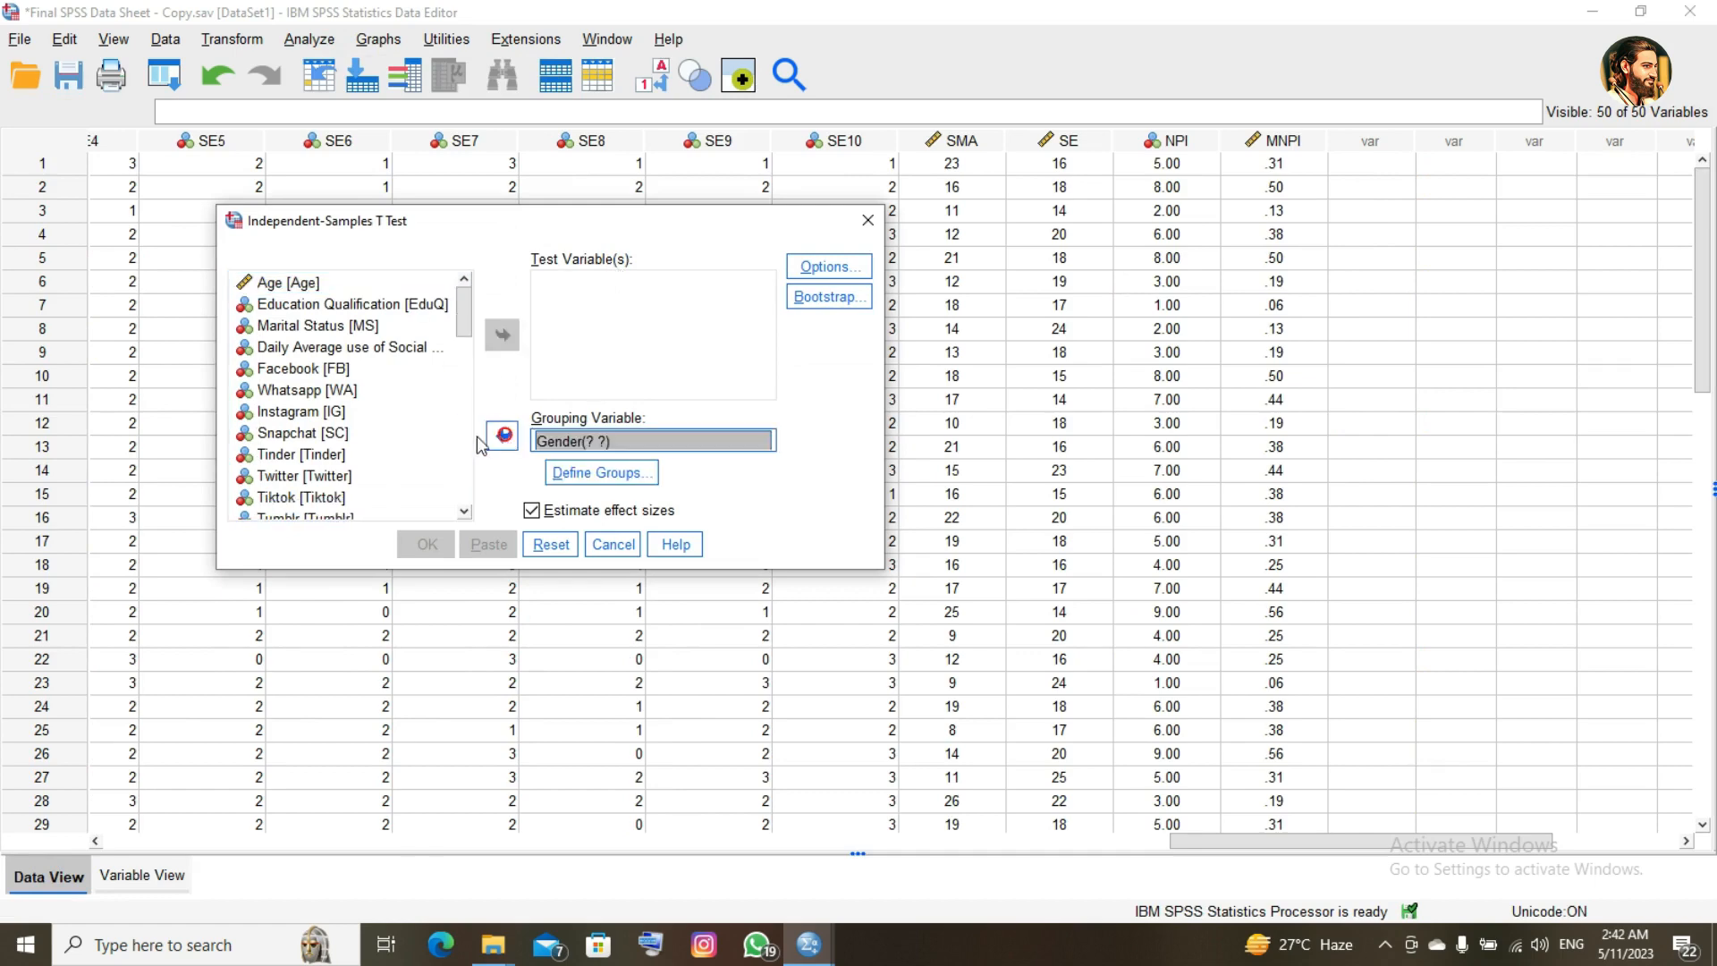
pyautogui.click(568, 474)
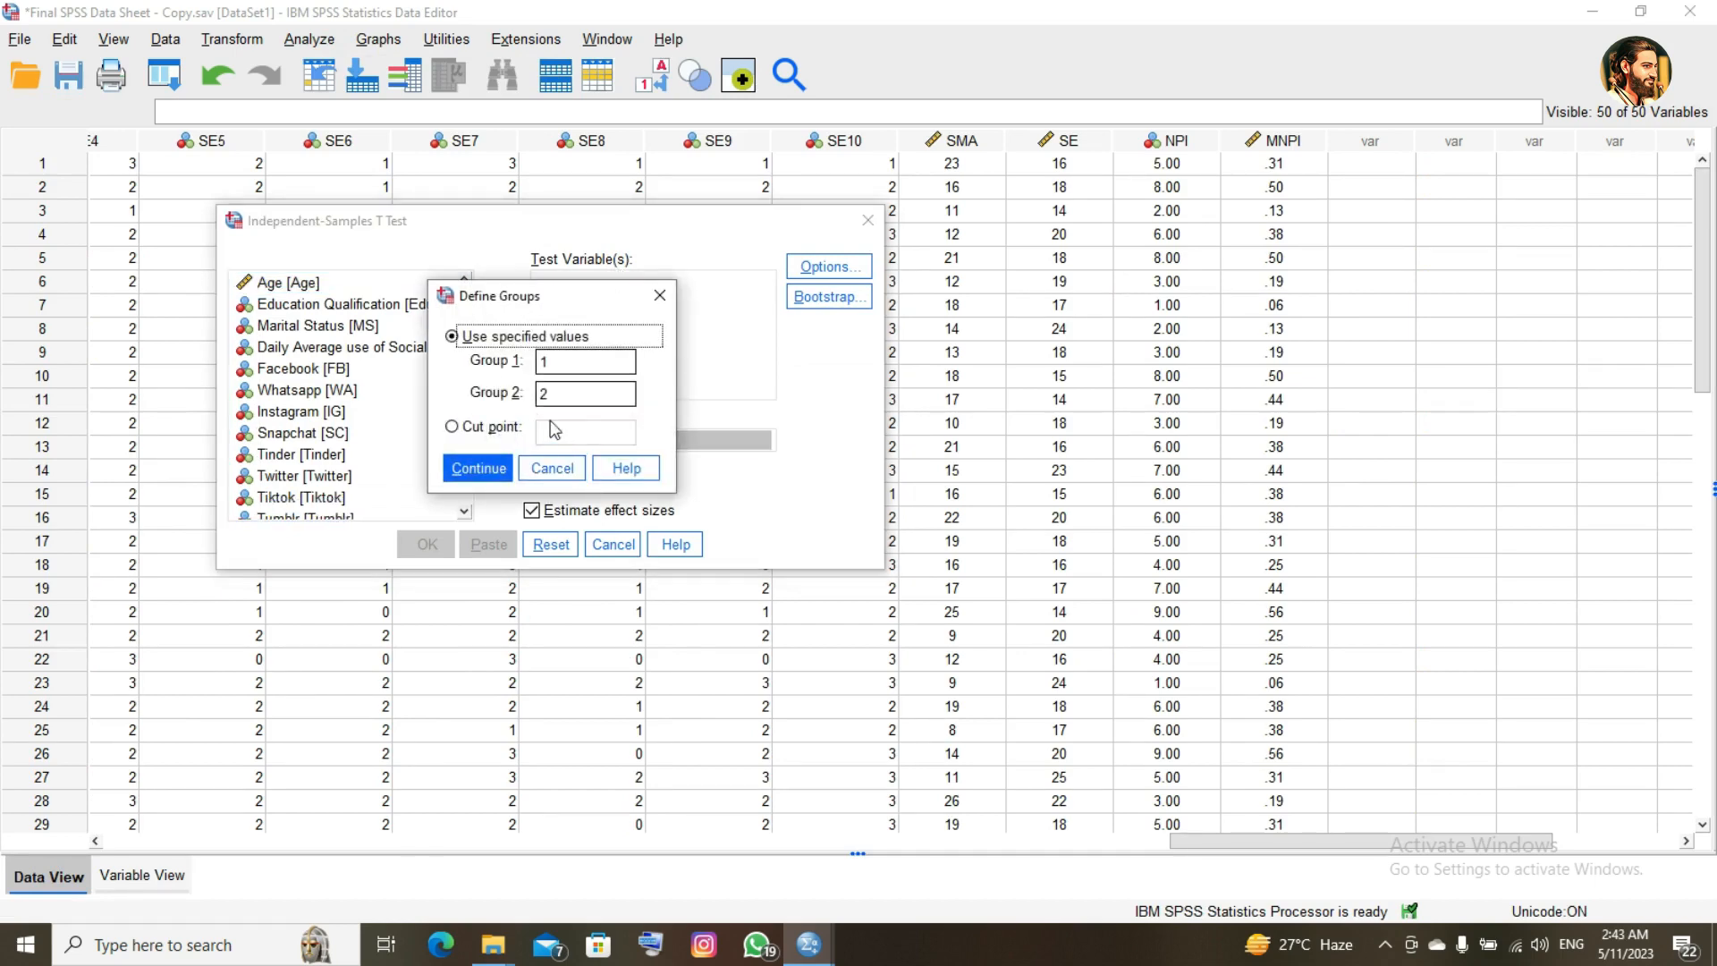
pyautogui.click(479, 475)
# - Add SMA, SE and MNPI as test variables of the independent-samples t test
pyautogui.scroll(-10, 457, 503)
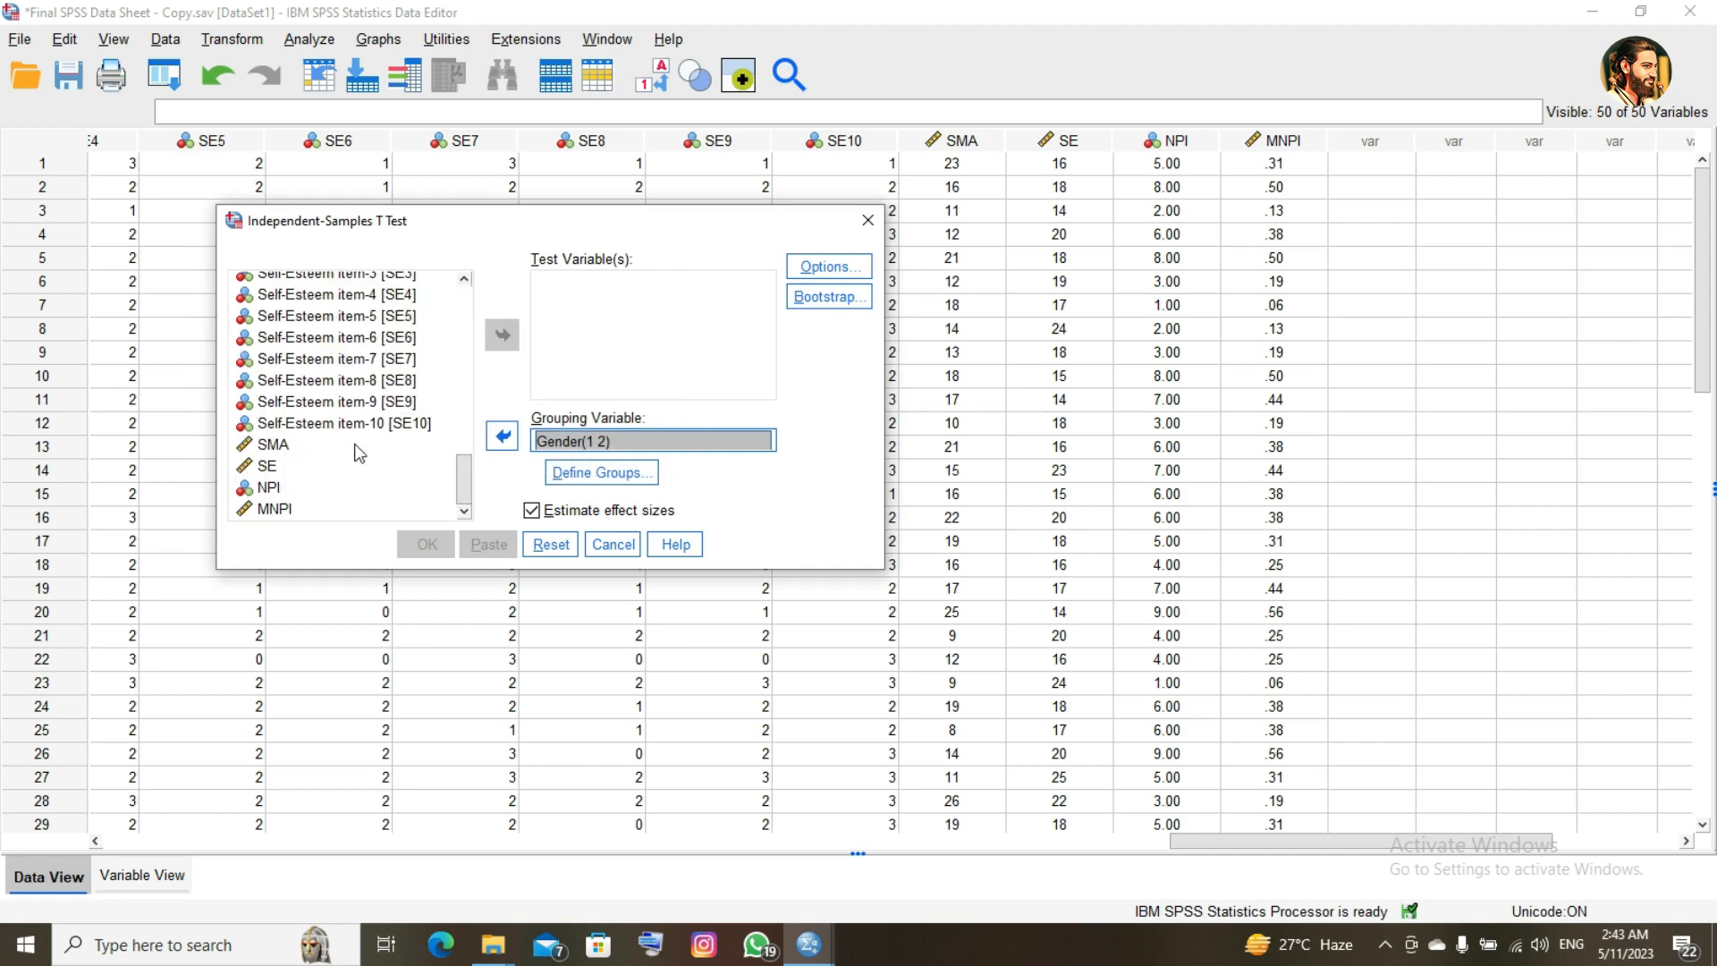
pyautogui.click(356, 445)
pyautogui.click(498, 335)
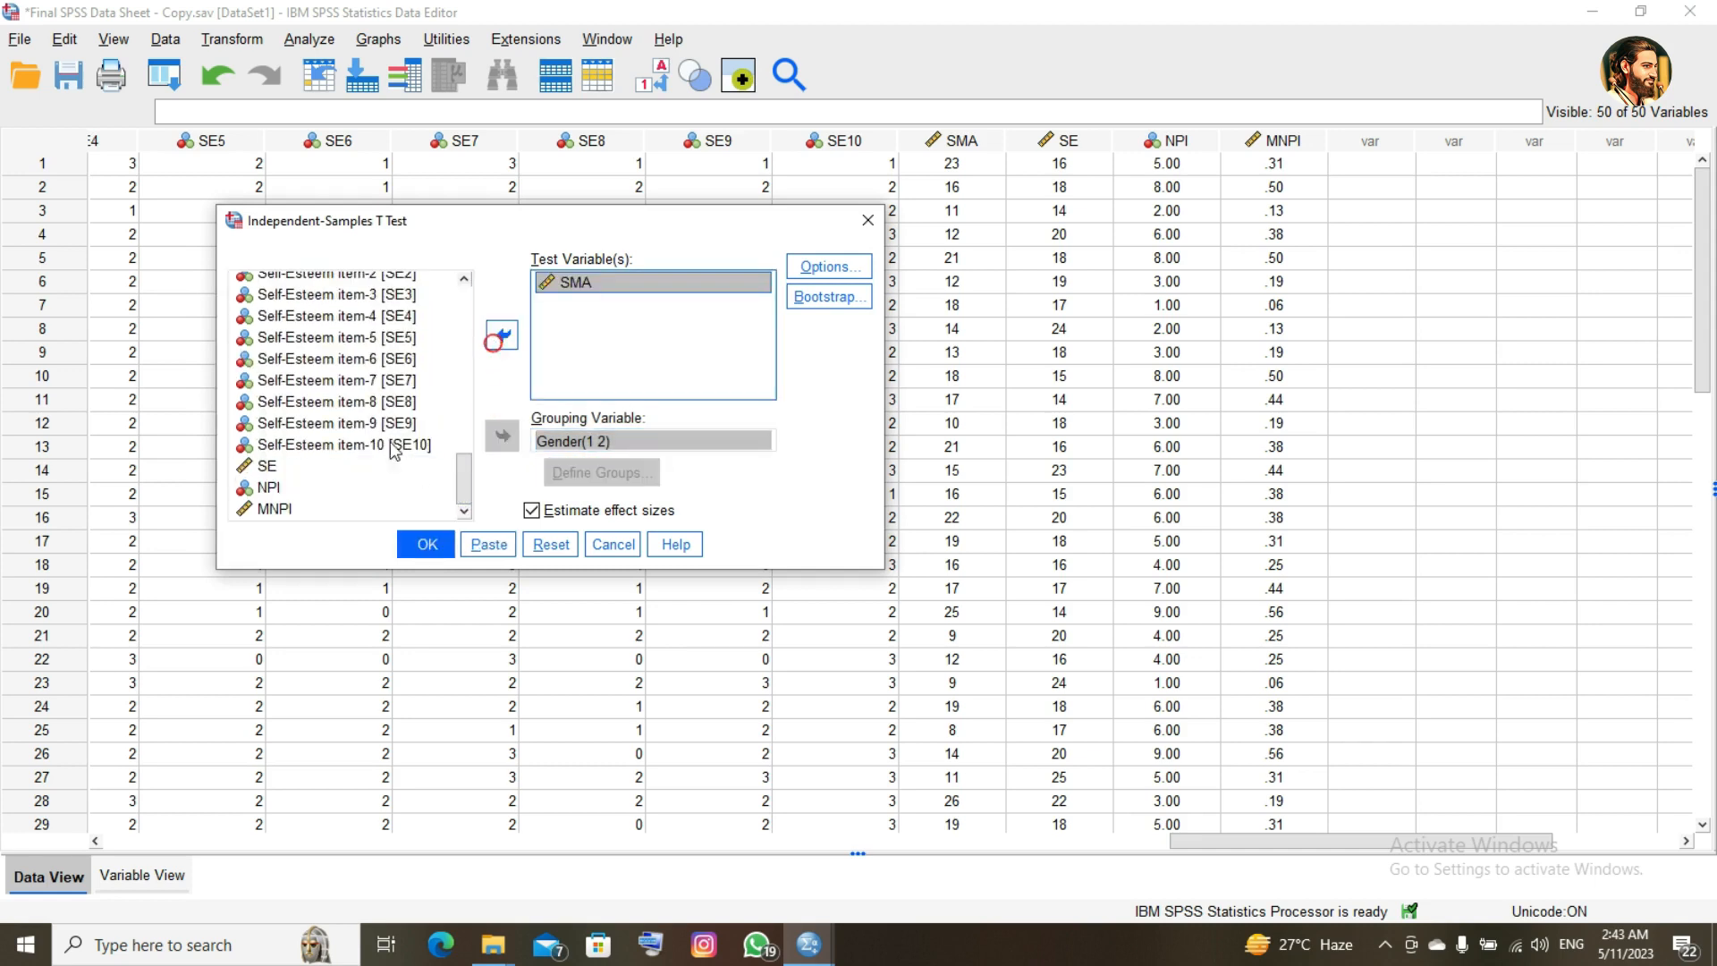
pyautogui.click(374, 457)
pyautogui.click(502, 333)
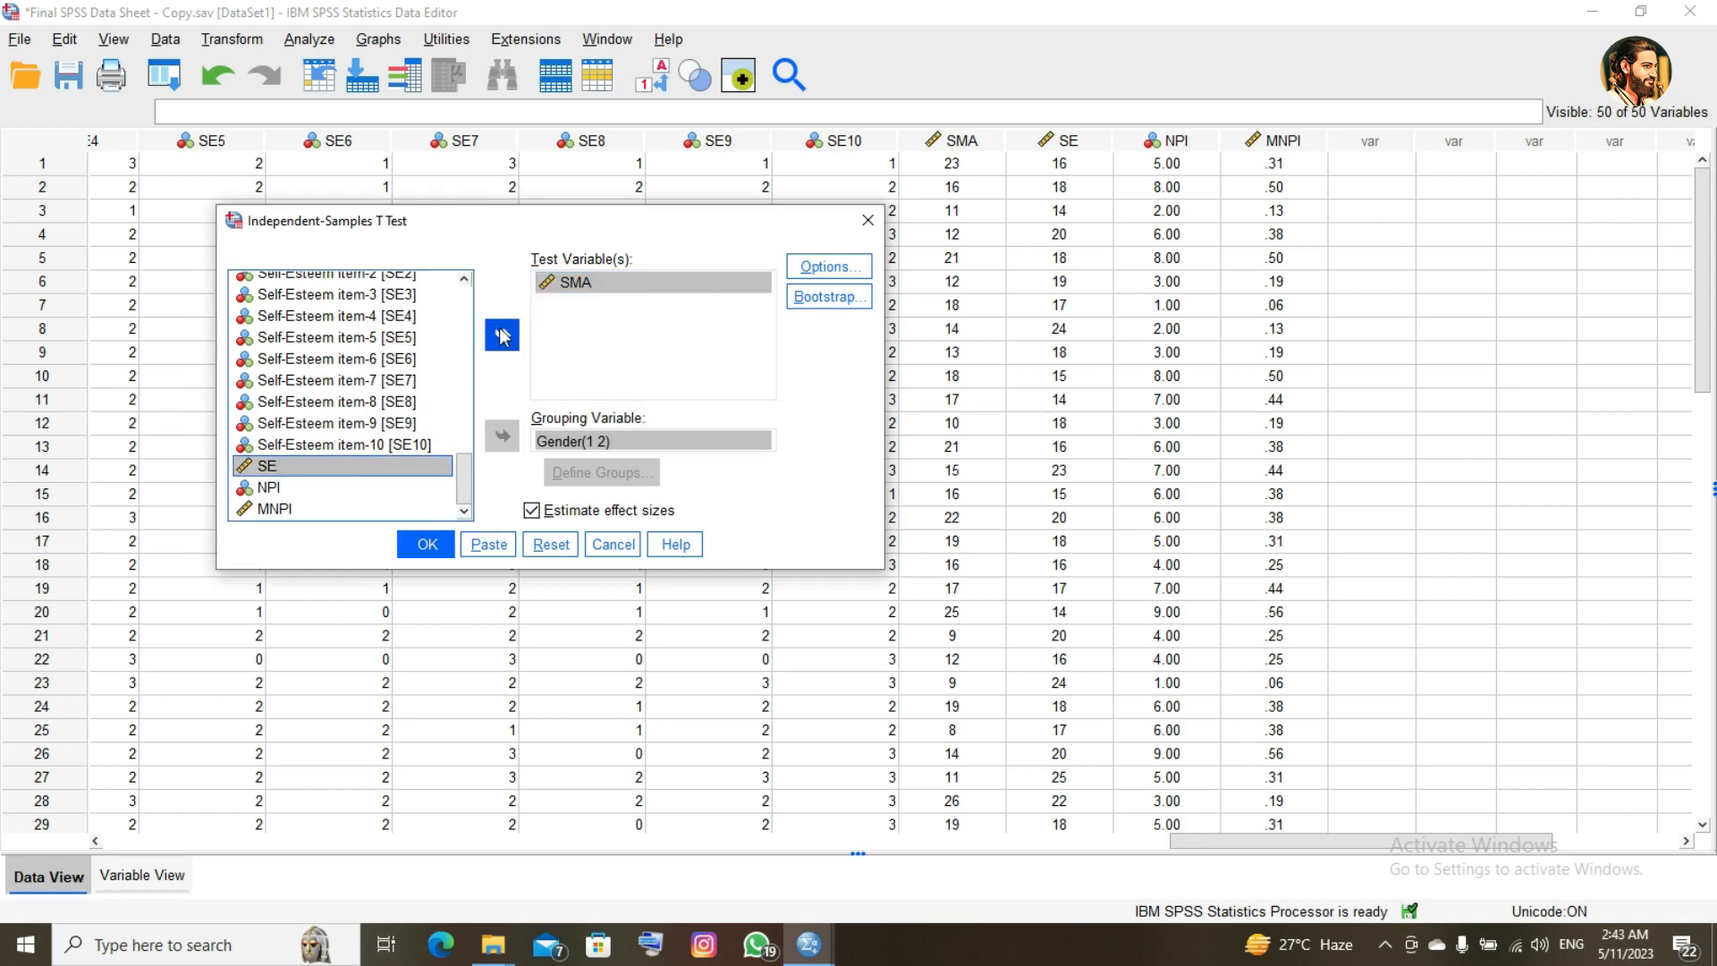
pyautogui.click(363, 507)
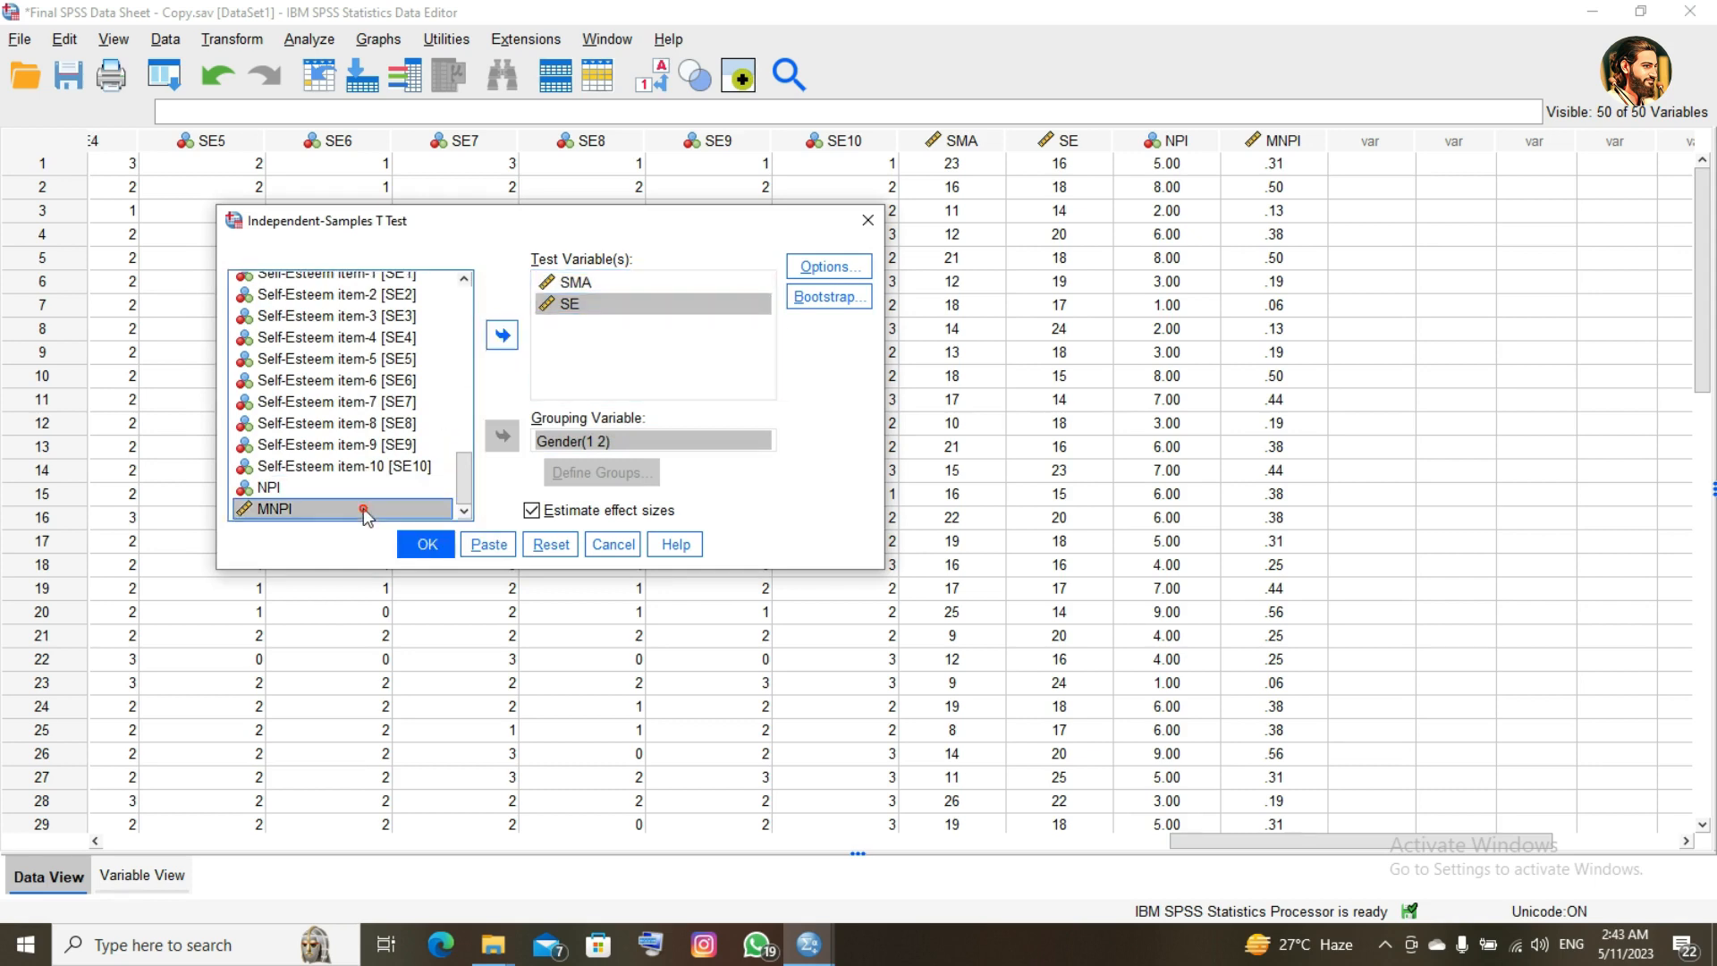
pyautogui.click(500, 338)
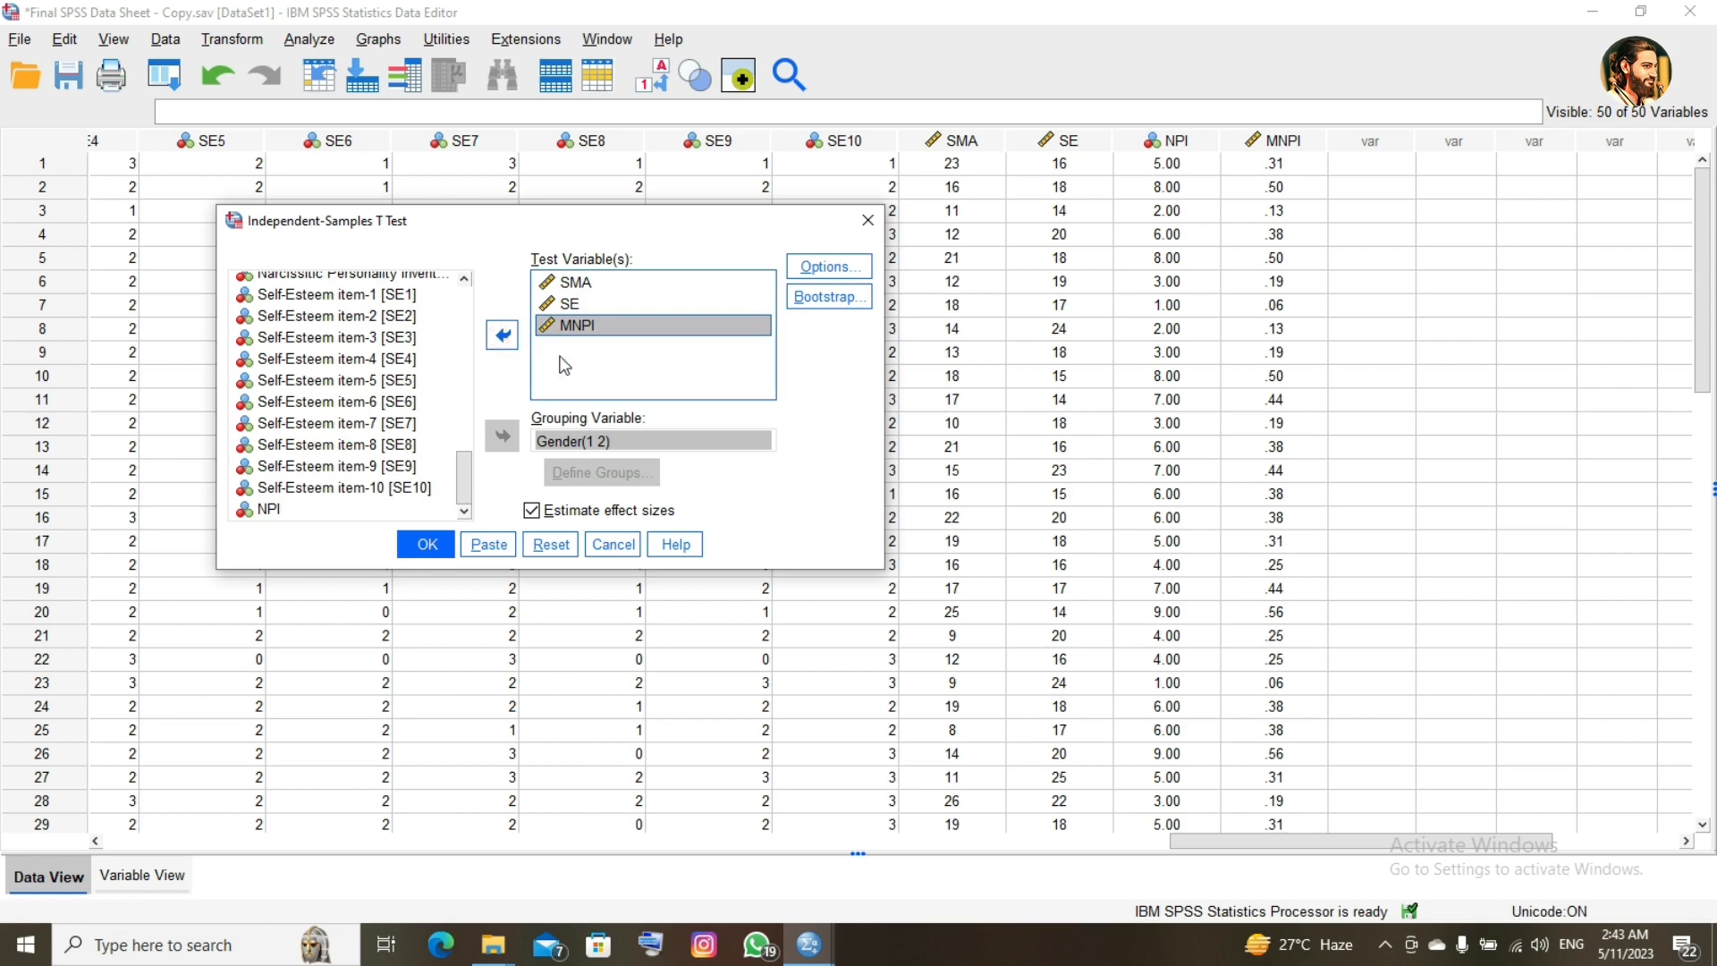
# - Run the t test with a 95% confidence interval and cases excluded analysis by analysis, and maximize the output window
pyautogui.click(816, 271)
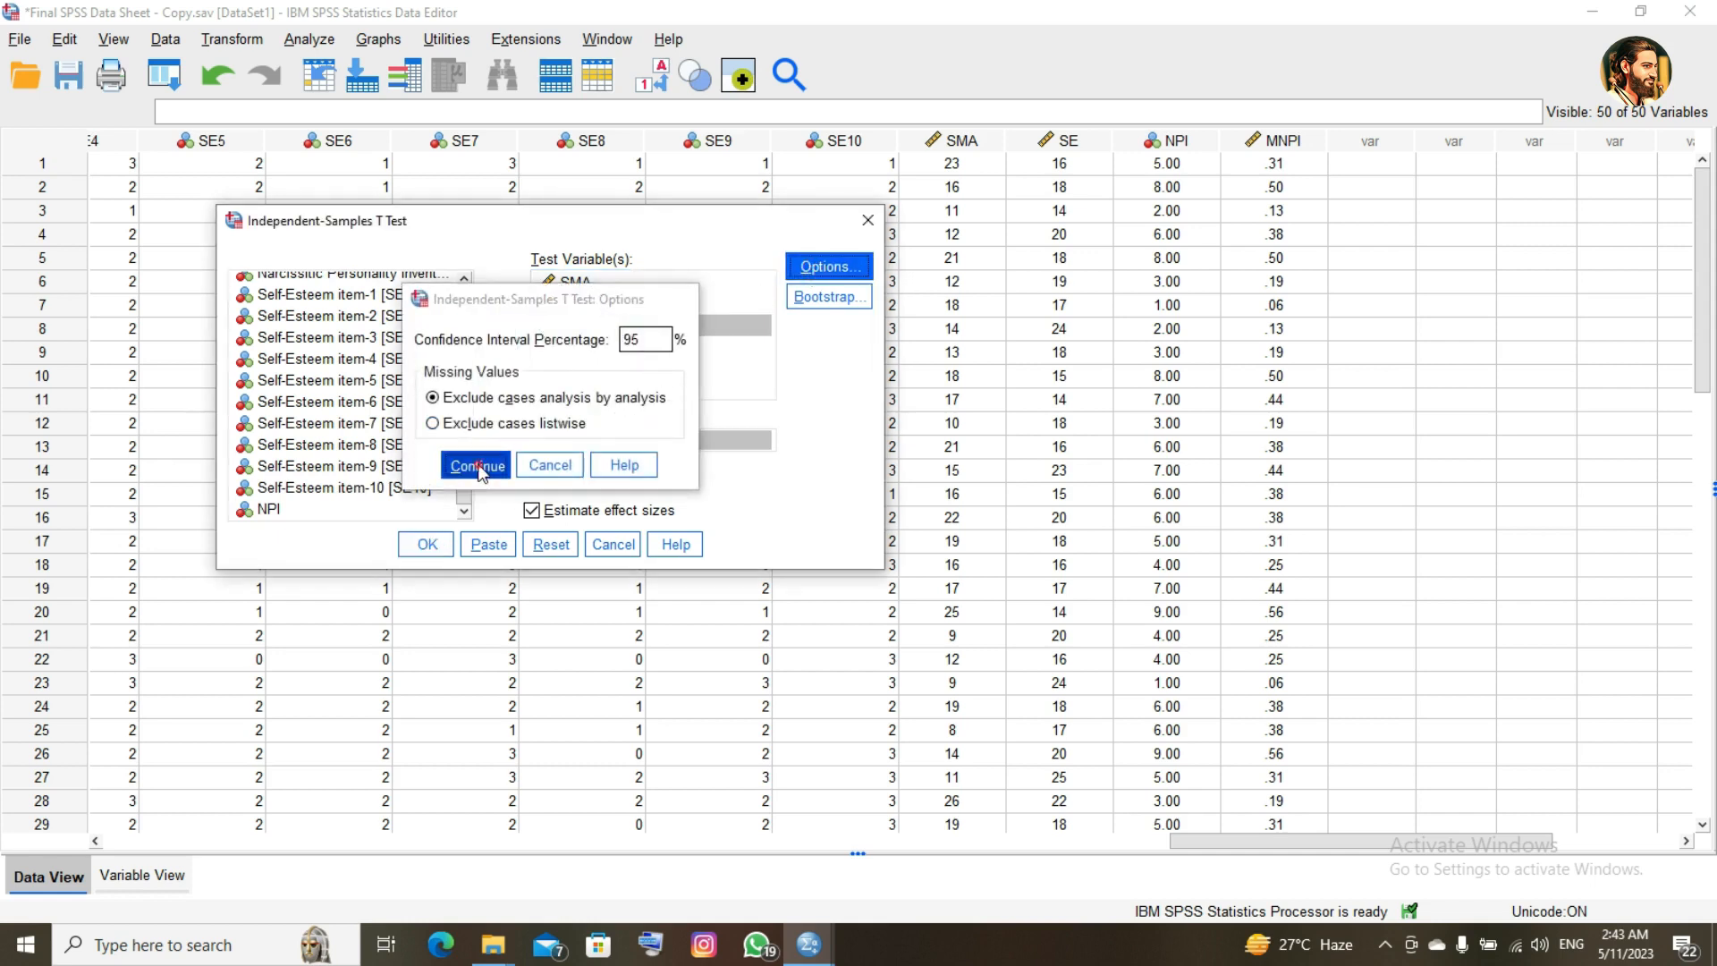
pyautogui.click(478, 465)
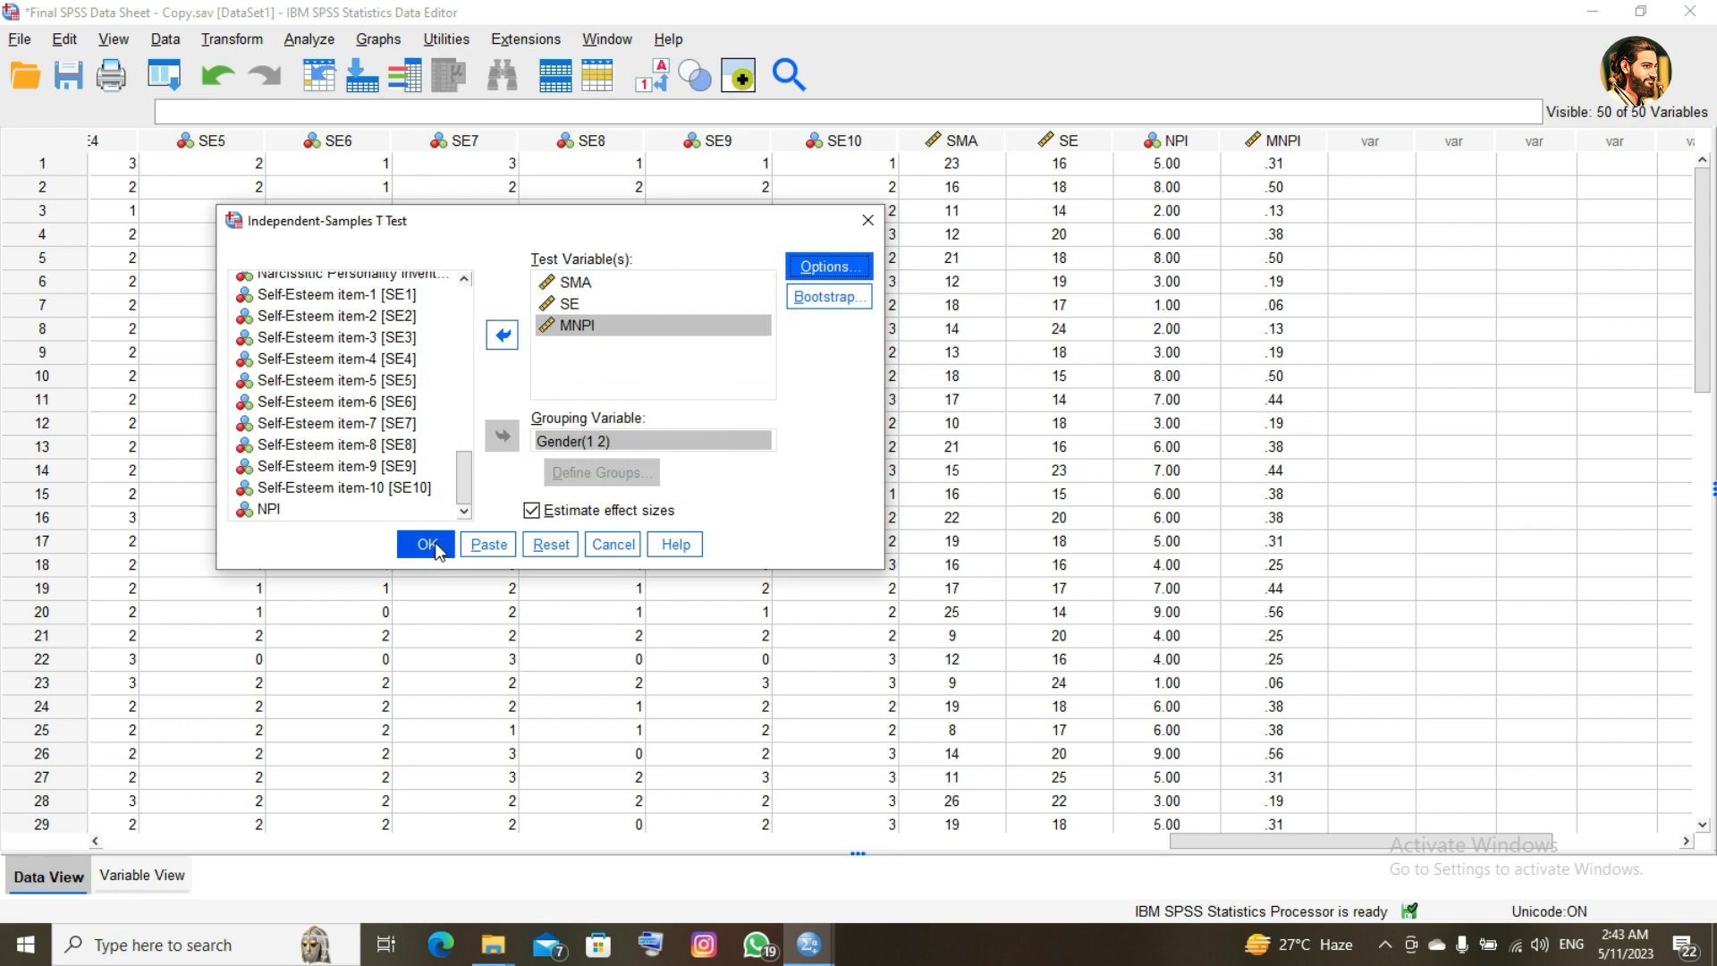
pyautogui.click(428, 544)
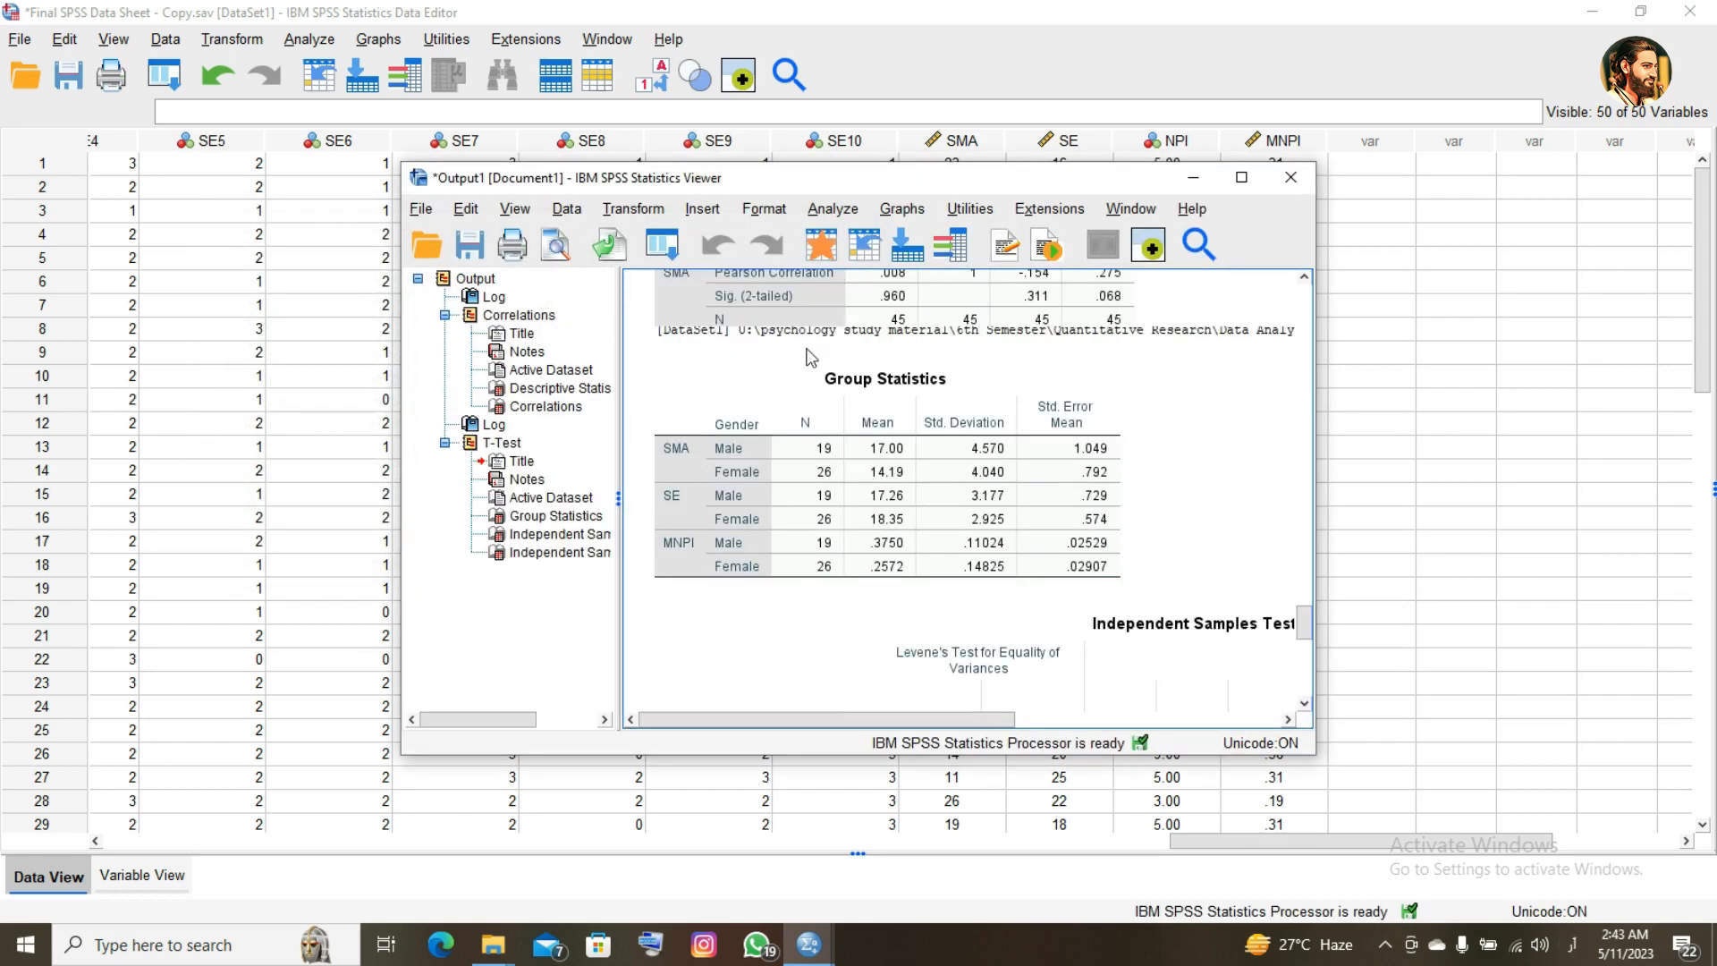
pyautogui.click(1241, 177)
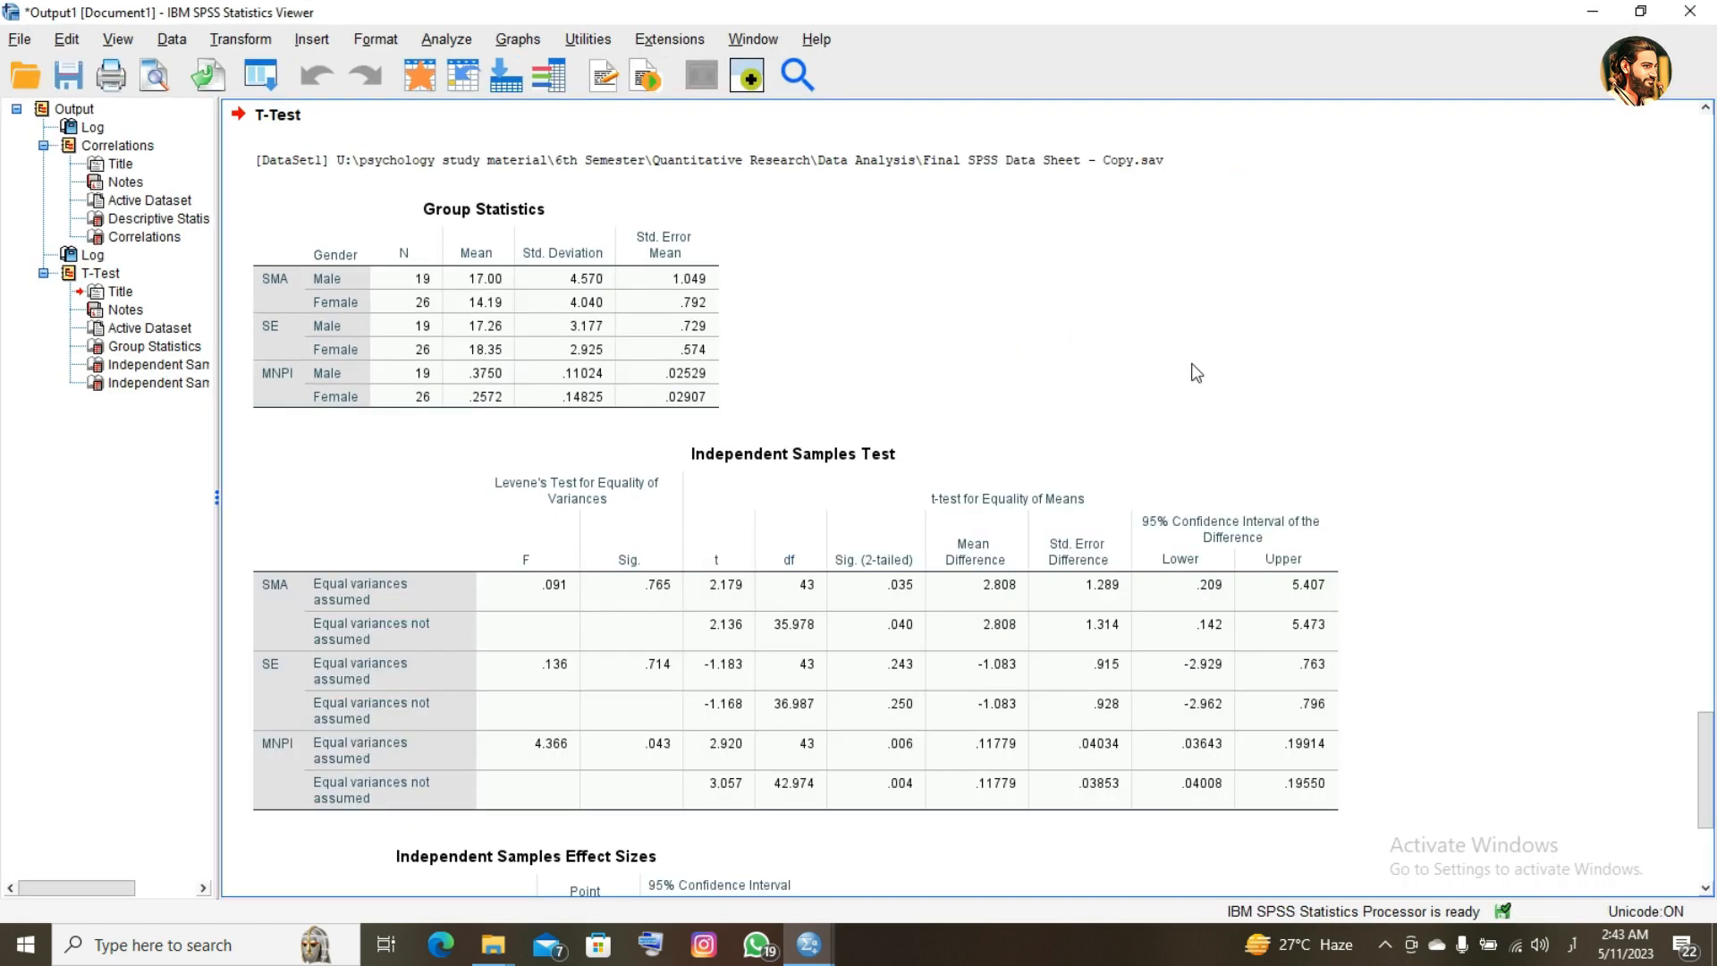